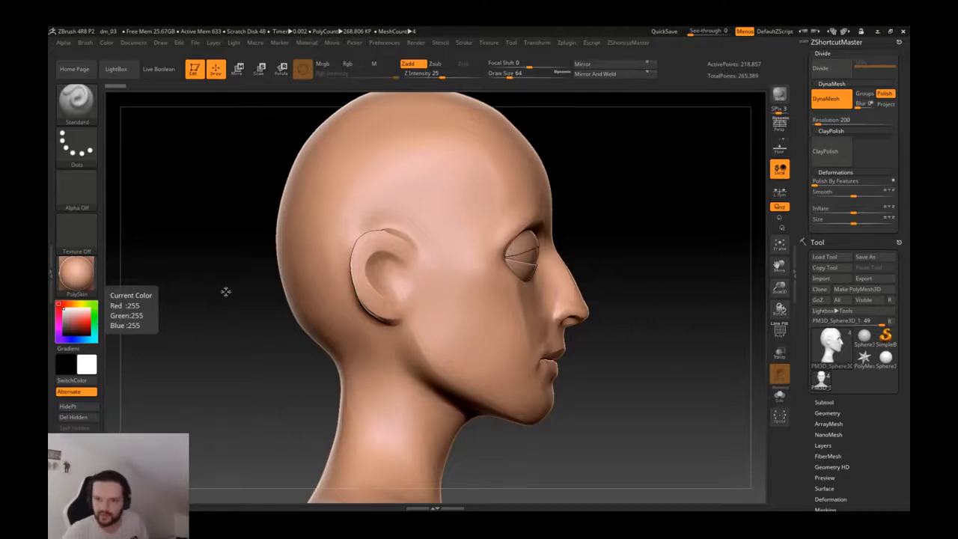
mouse_move(635, 261)
mouse_down()
mouse_move(651, 283)
mouse_move(632, 303)
mouse_move(604, 300)
mouse_move(641, 293)
mouse_move(642, 318)
mouse_move(563, 289)
mouse_move(586, 284)
mouse_move(663, 310)
mouse_up()
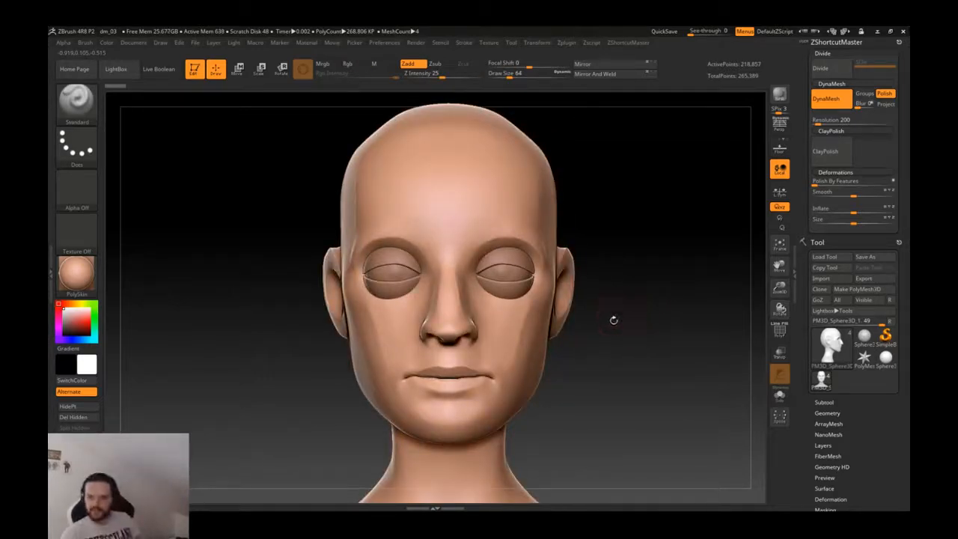
drag(625, 329, 598, 334)
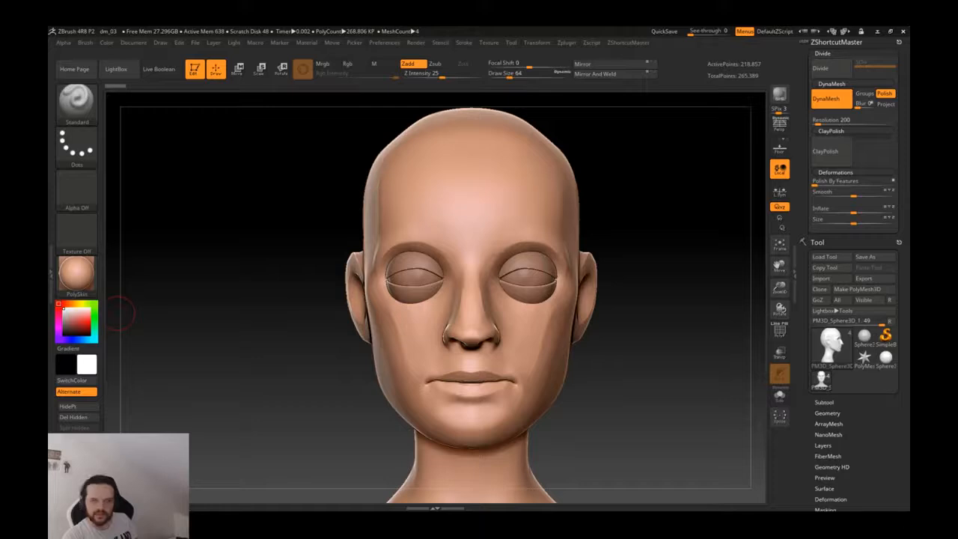
mouse_move(620, 203)
mouse_down()
mouse_move(605, 194)
mouse_move(606, 182)
mouse_up()
mouse_move(77, 273)
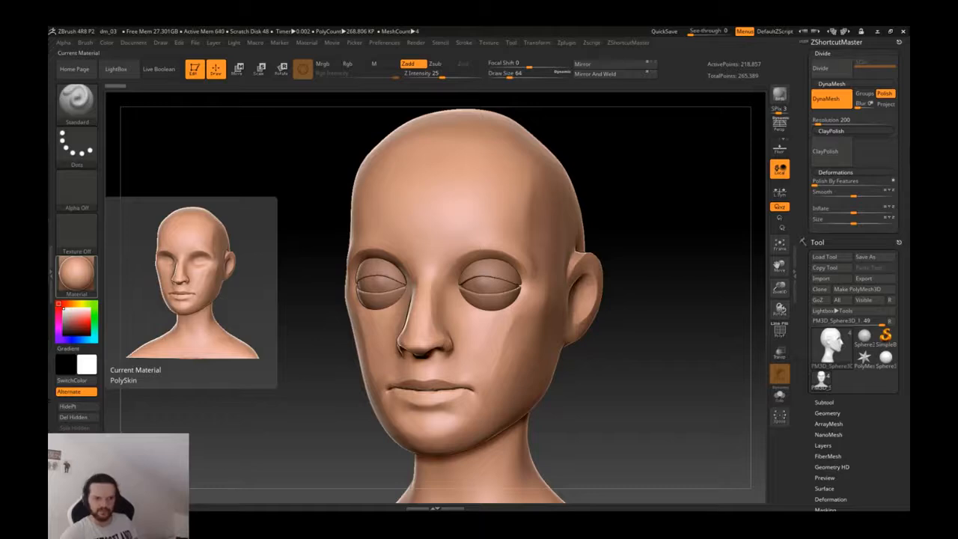
drag(586, 177, 575, 145)
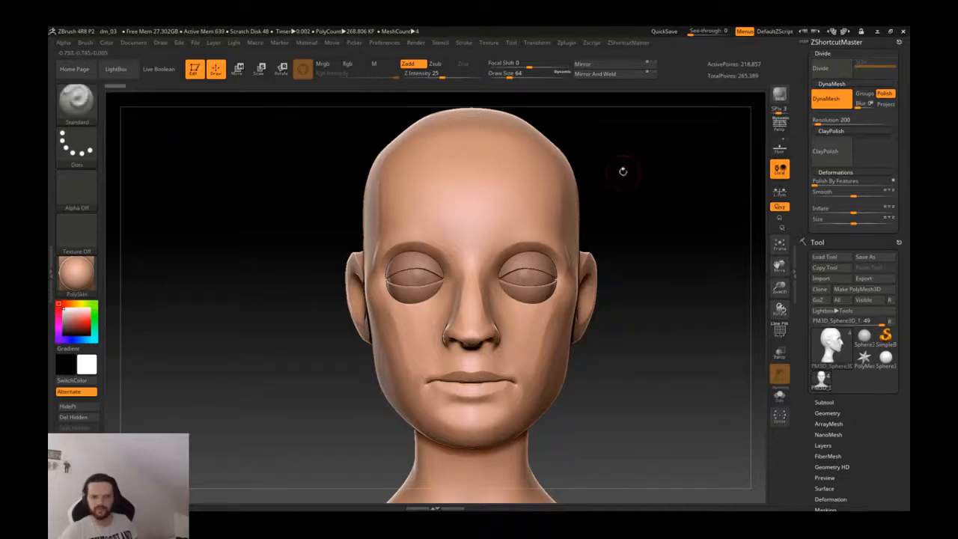
mouse_move(77, 146)
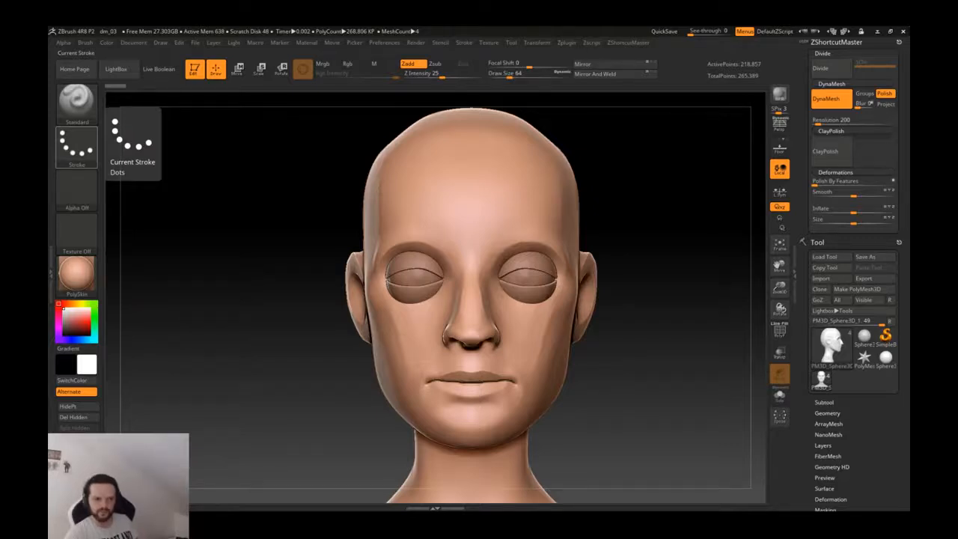
- Select the ClayTubes brush for sculpting around the mouth
mouse_move(582, 253)
right_down()
mouse_move(516, 258)
mouse_move(576, 256)
mouse_move(528, 285)
mouse_move(471, 239)
mouse_move(452, 163)
right_up()
key(b)
key(c)
key(l)
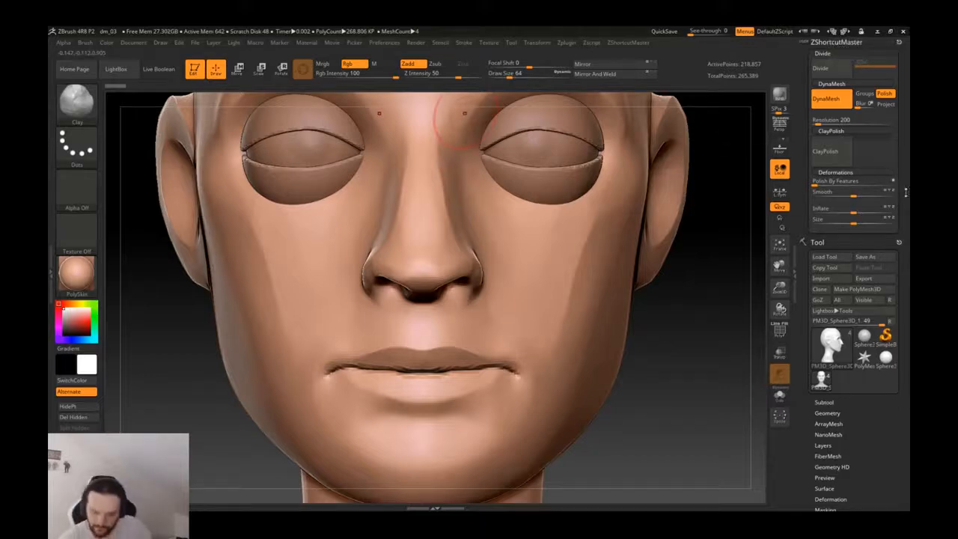
ctrl+right_drag(466, 349, 441, 362)
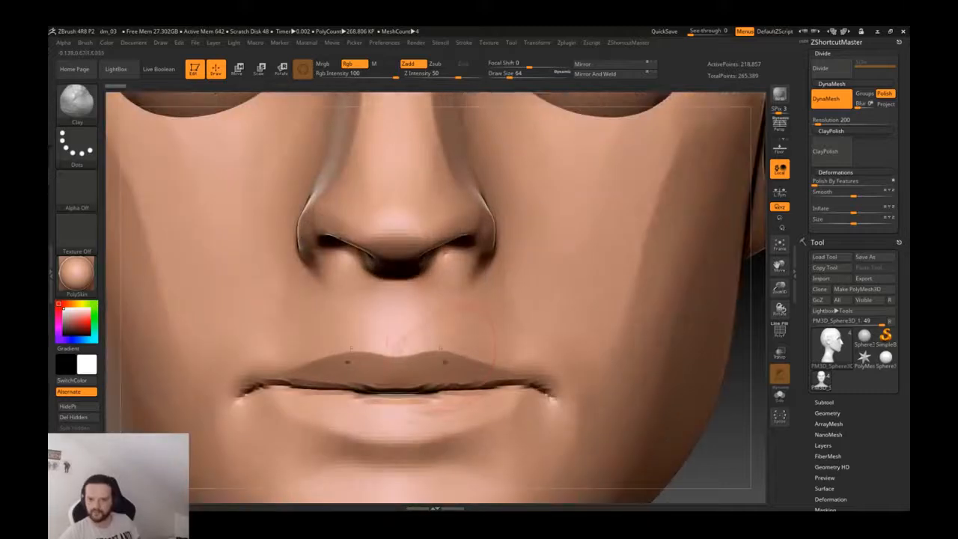
key(b)
key(c)
key(t)
- Turn off Polish in the DynaMesh settings of the head's geometry
click(830, 42)
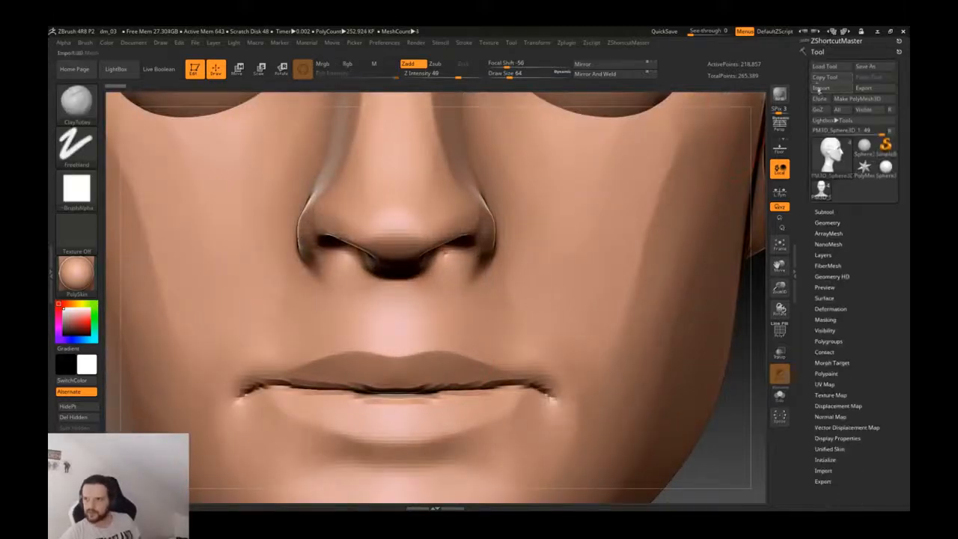
click(830, 222)
click(827, 210)
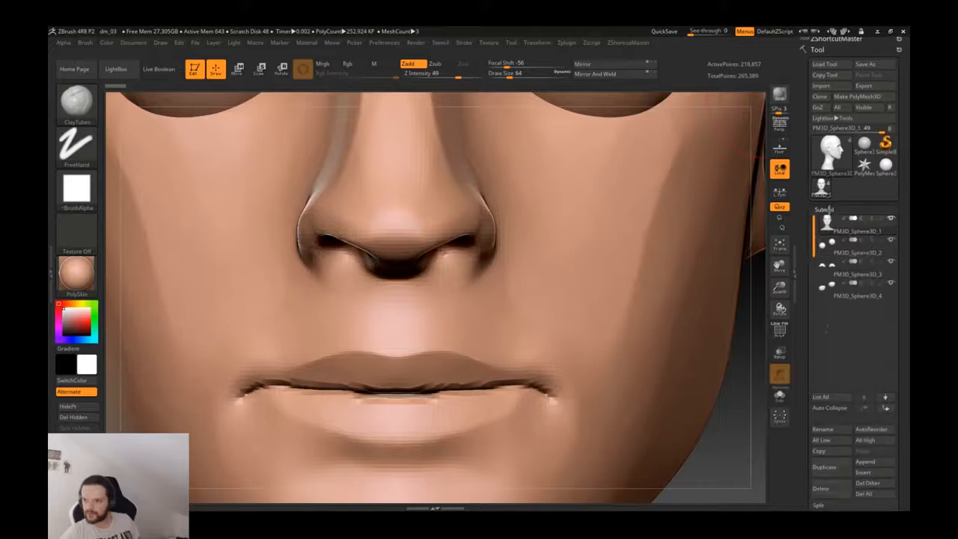
click(823, 209)
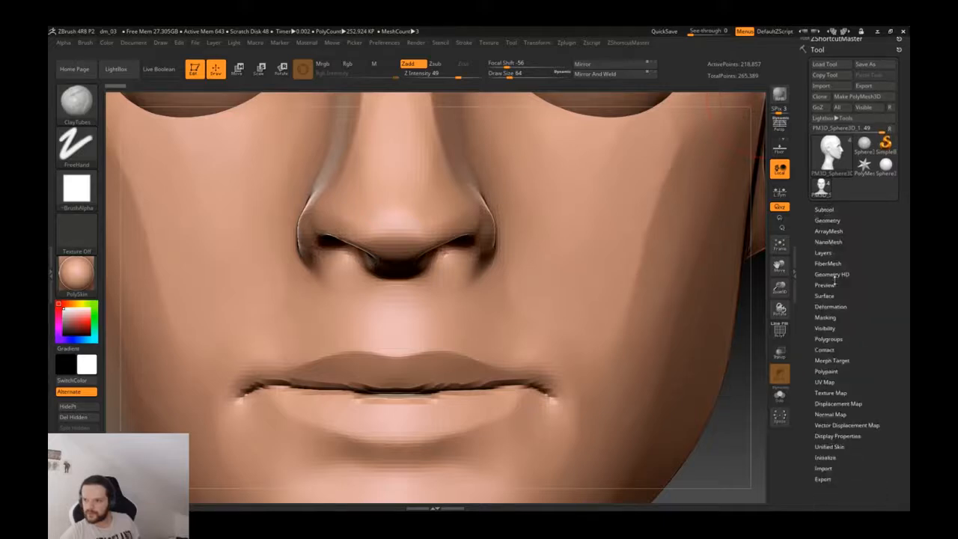
click(828, 220)
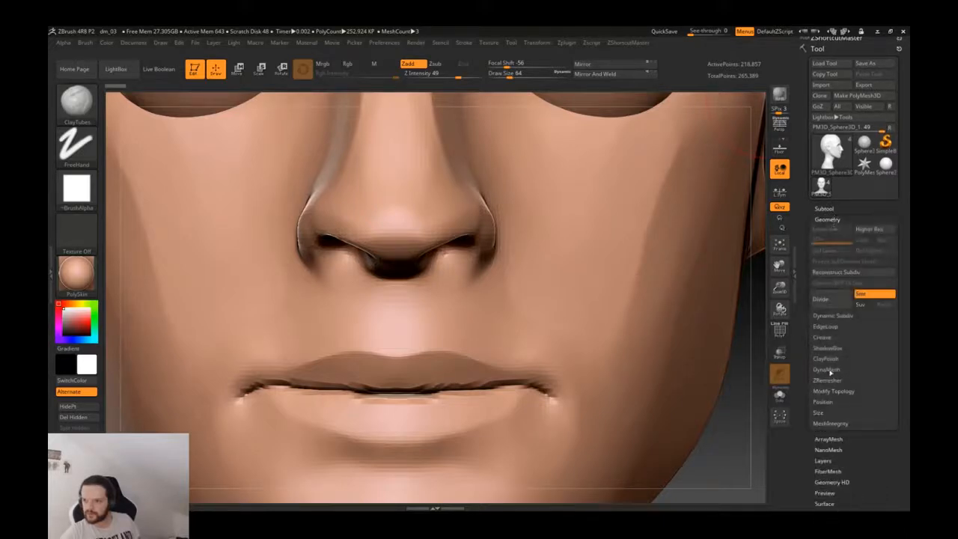
click(826, 369)
click(883, 380)
alt+right_drag(673, 299, 583, 195)
ctrl+right_drag(704, 303, 729, 367)
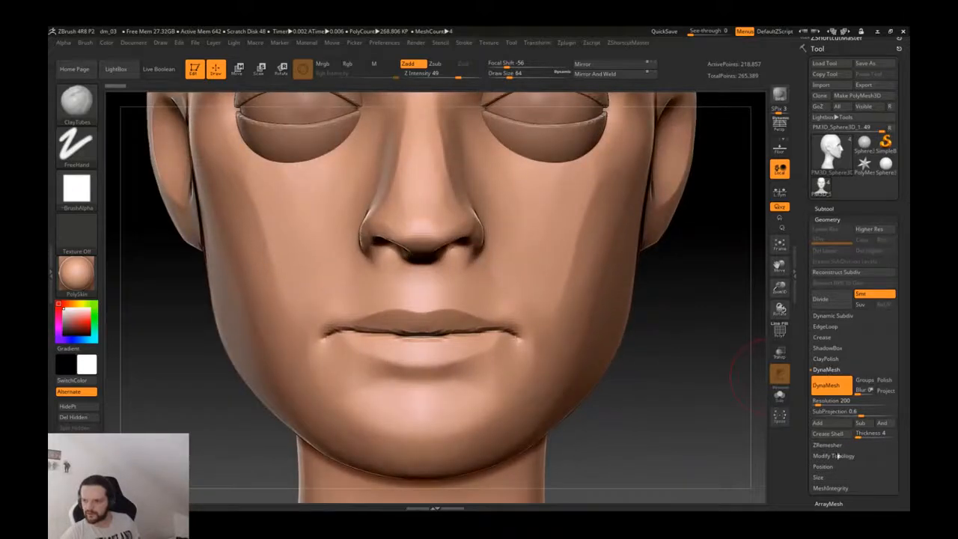
click(827, 359)
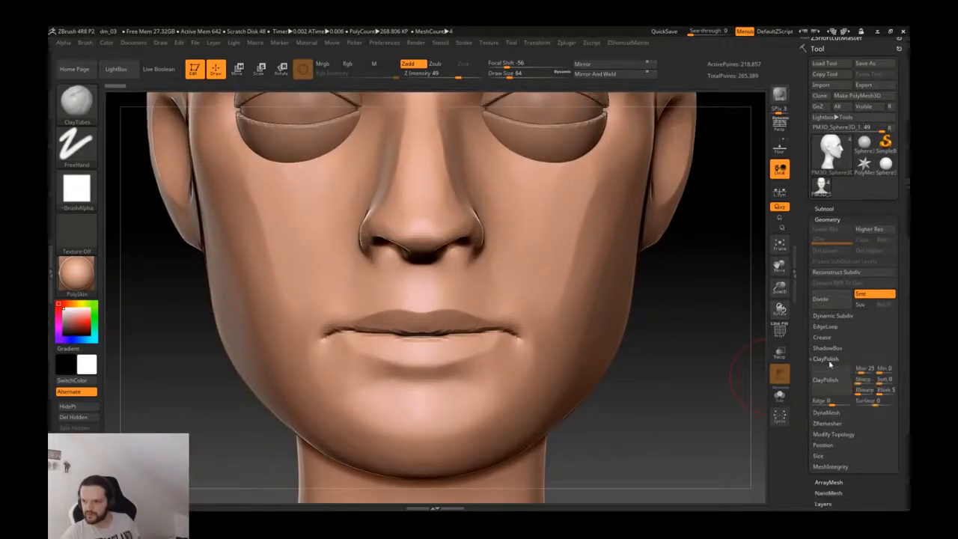
click(830, 362)
- Adjust the brush size and smooth the line between the lips toward the mouth corner
mouse_move(461, 299)
ctrl+right_down()
mouse_move(488, 332)
mouse_move(484, 343)
ctrl+right_up()
key(s)
click(467, 333)
mouse_move(495, 323)
shift+mouse_down()
mouse_move(416, 335)
mouse_move(574, 322)
shift+mouse_up()
- Build up the upper lip beside its centre with the Clay brush at a draw size of 39
key(b)
key(c)
key(l)
key(s)
click(464, 309)
drag(457, 305, 449, 303)
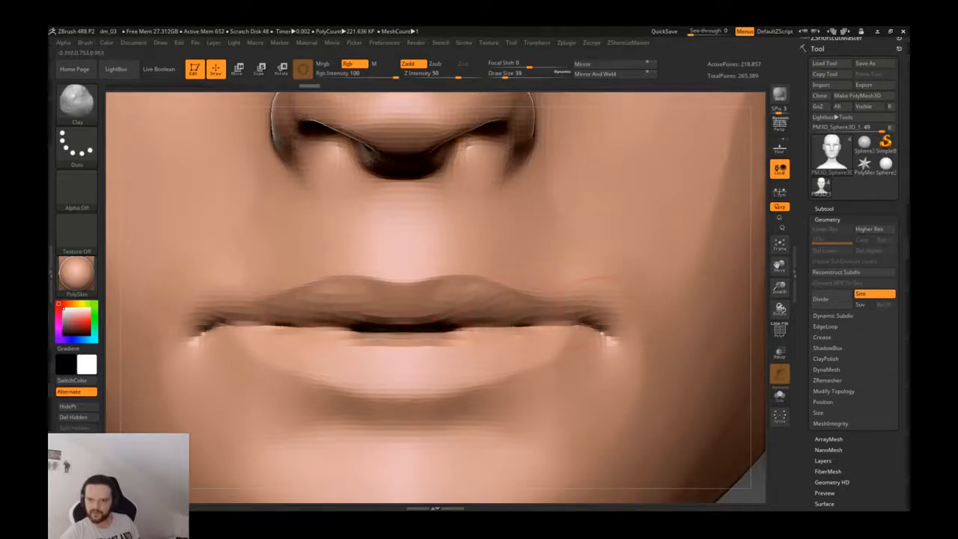
- Carve the mouth line deeper toward the corner with the DamStandard brush
key(b)
key(d)
key(s)
mouse_move(497, 328)
mouse_down()
mouse_move(567, 317)
mouse_move(579, 325)
mouse_up()
- Add volume along the upper lip and beside the mouth line with the Clay brush
key(b)
key(c)
key(l)
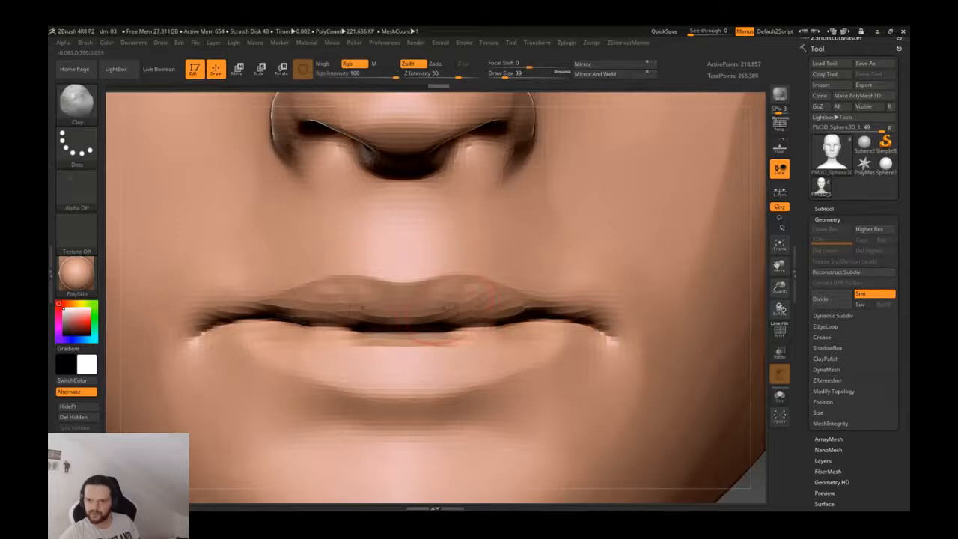
drag(463, 288, 555, 318)
drag(479, 324, 554, 321)
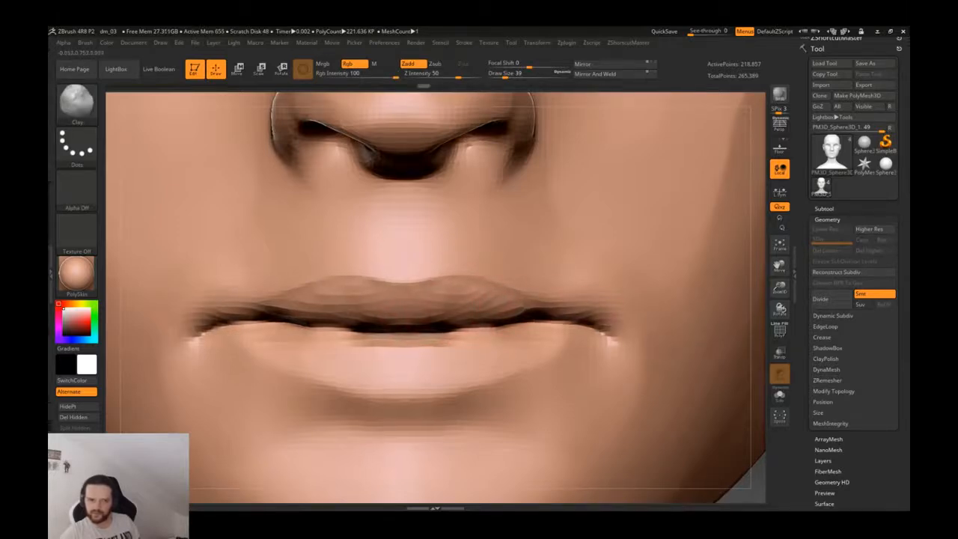
- Reshape the cupid's bow at the centre of the upper lip with the Move brush
ctrl+right_drag(444, 318, 445, 351)
key(b)
key(m)
key(v)
mouse_move(392, 282)
mouse_down()
mouse_move(394, 298)
mouse_move(421, 300)
mouse_up()
- Refine the lower edge of the upper lip toward the mouth corner with the DamStandard brush
key(b)
key(c)
key(l)
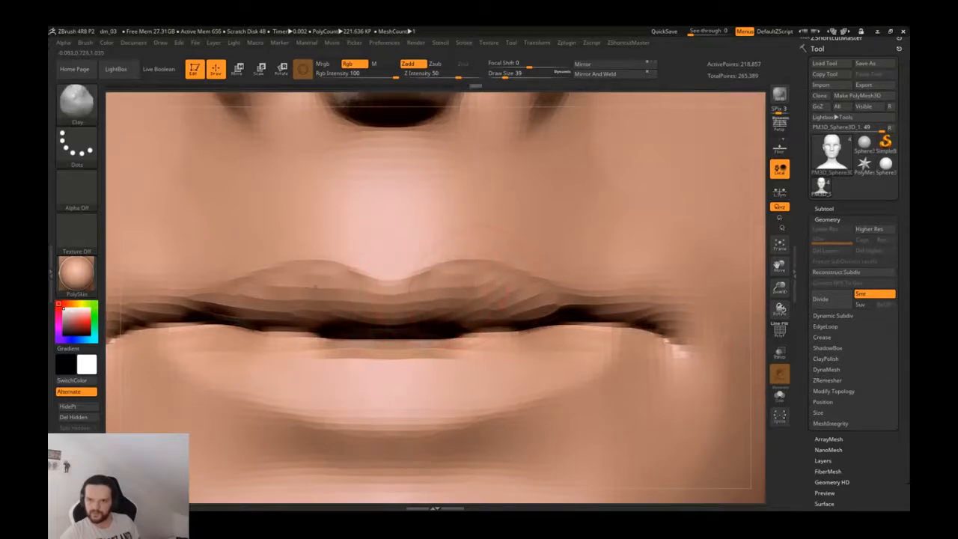
key(b)
key(d)
key(s)
drag(479, 317, 563, 300)
- Turn on Polish for DynaMesh and try remeshing the head with it
alt+right_drag(588, 267, 588, 220)
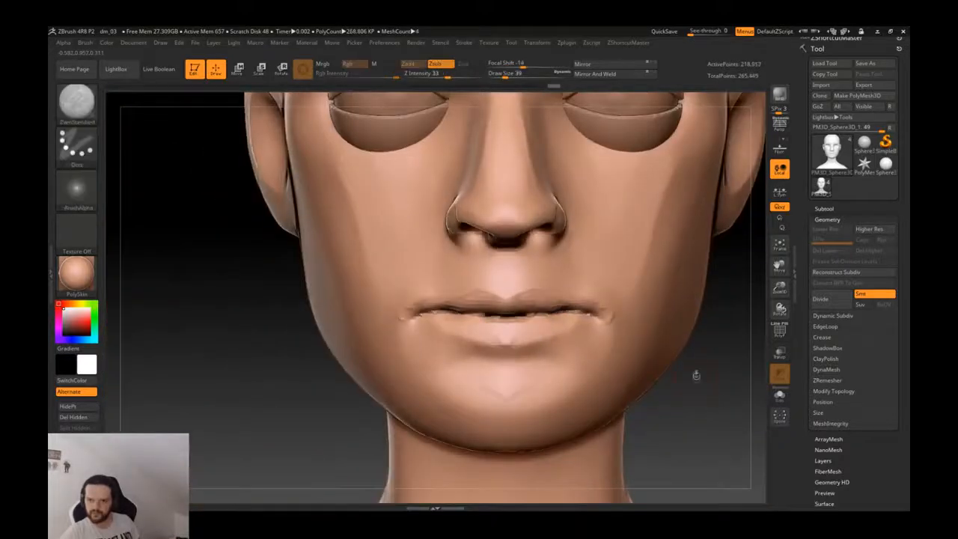
ctrl+right_drag(687, 345, 711, 338)
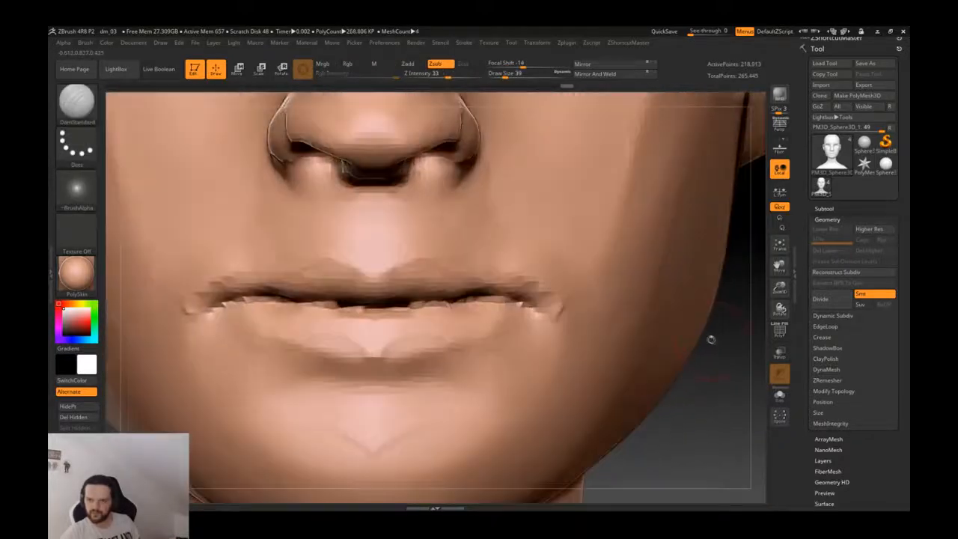
click(832, 360)
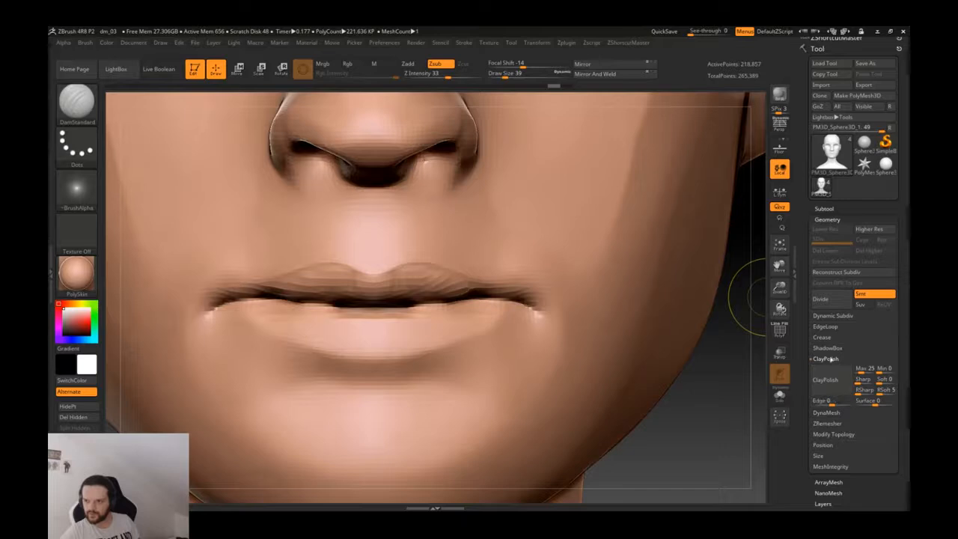
click(832, 350)
click(831, 350)
click(833, 370)
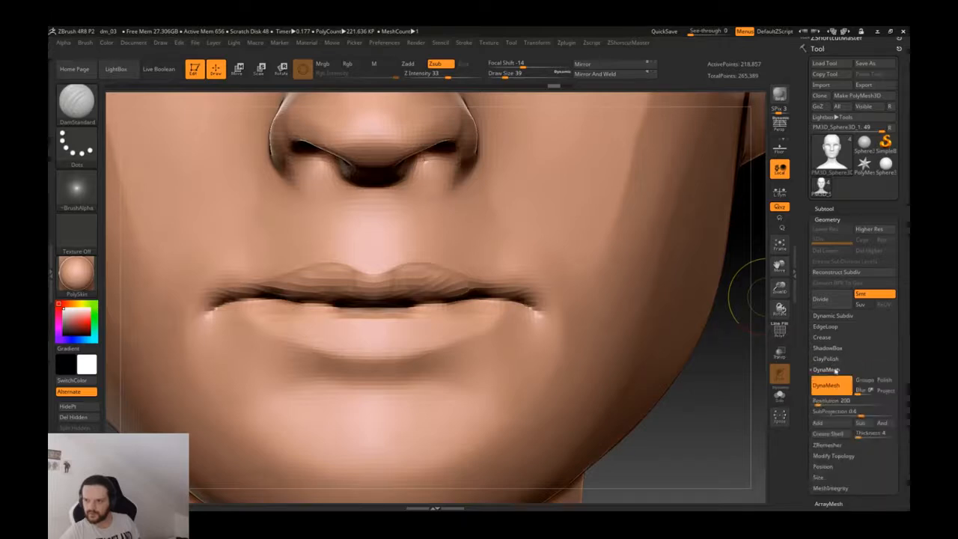
click(884, 380)
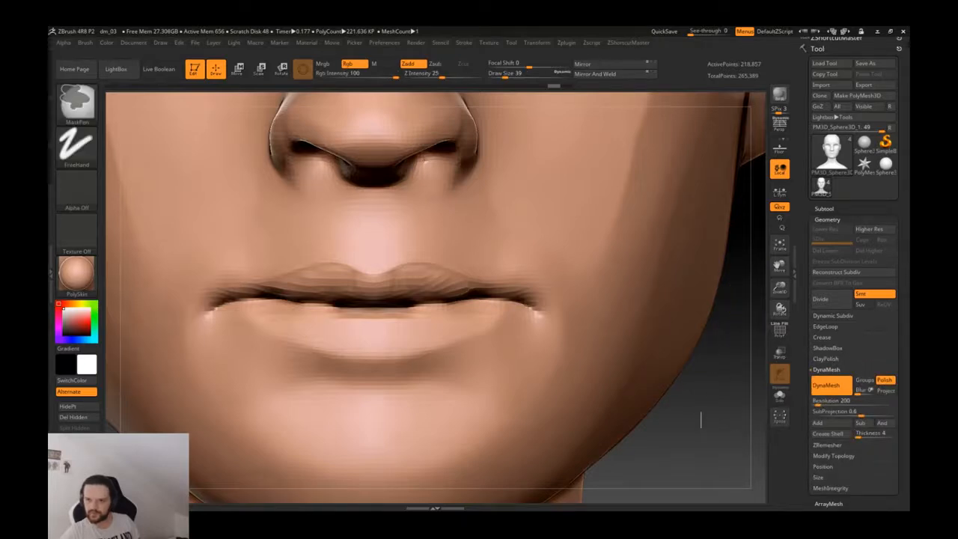
ctrl+drag(699, 408, 710, 417)
key(ctrl+z)
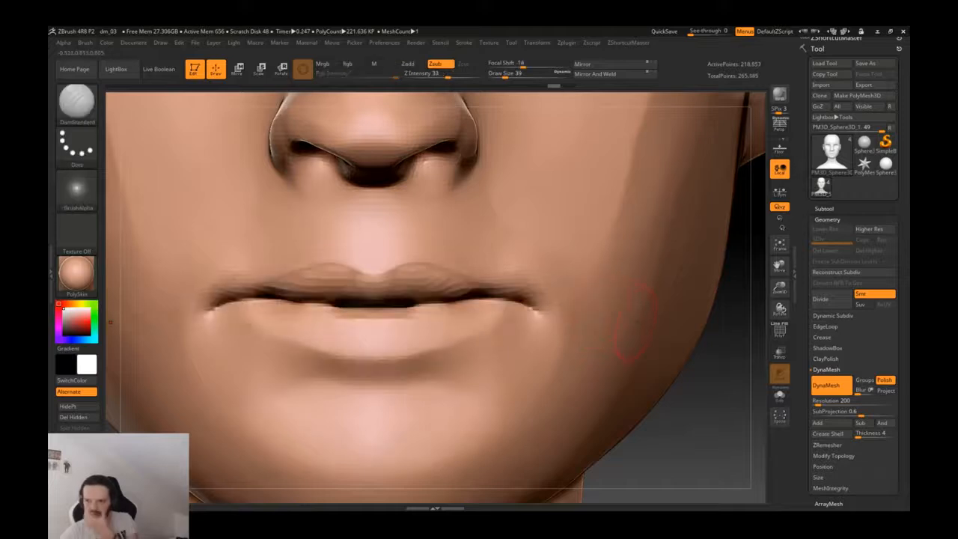
- Smooth the mouth line and the surface of the upper lip
mouse_move(425, 308)
shift+mouse_down()
mouse_move(440, 303)
mouse_move(426, 308)
shift+mouse_up()
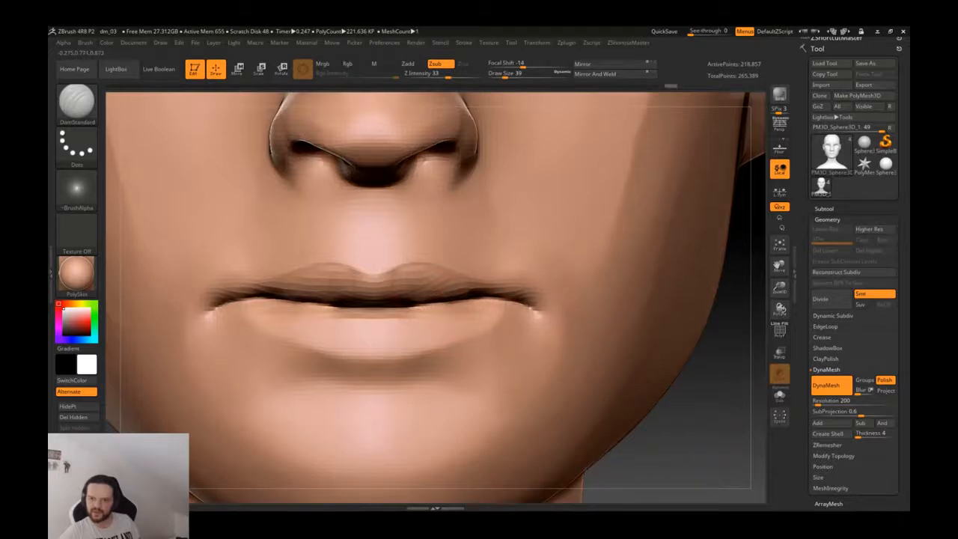
mouse_move(538, 321)
ctrl+right_down()
mouse_move(487, 255)
mouse_move(433, 307)
ctrl+right_up()
shift+drag(416, 279, 422, 288)
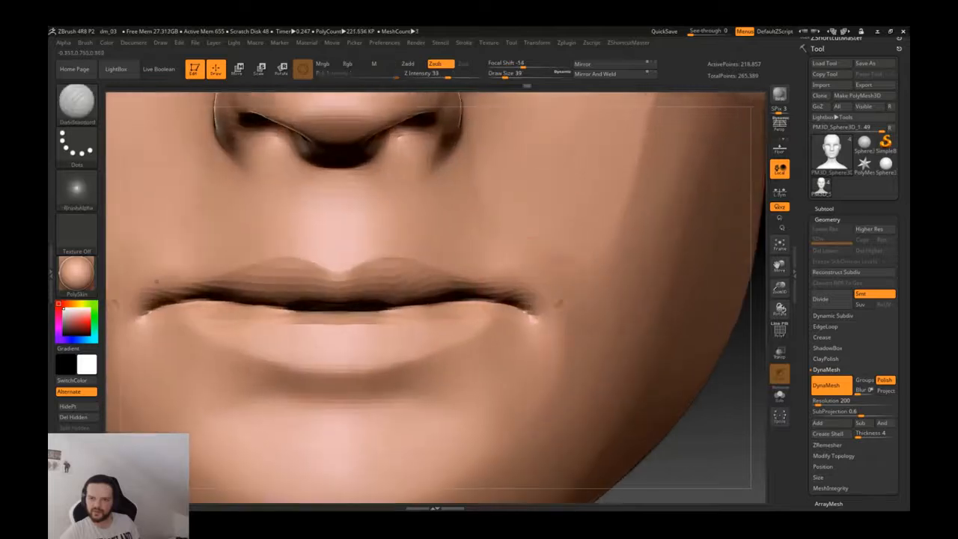
- Build up the corners of the mouth with the Clay brush
key(b)
key(c)
key(l)
drag(531, 318, 525, 302)
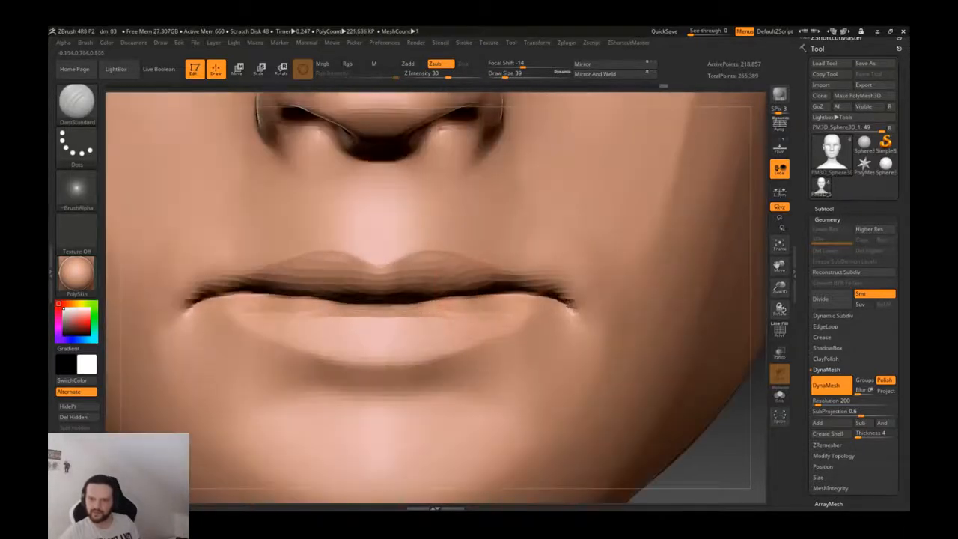
- Fill out the lower lip with the Clay brush and try smoothing its outer part
key(b)
key(c)
key(l)
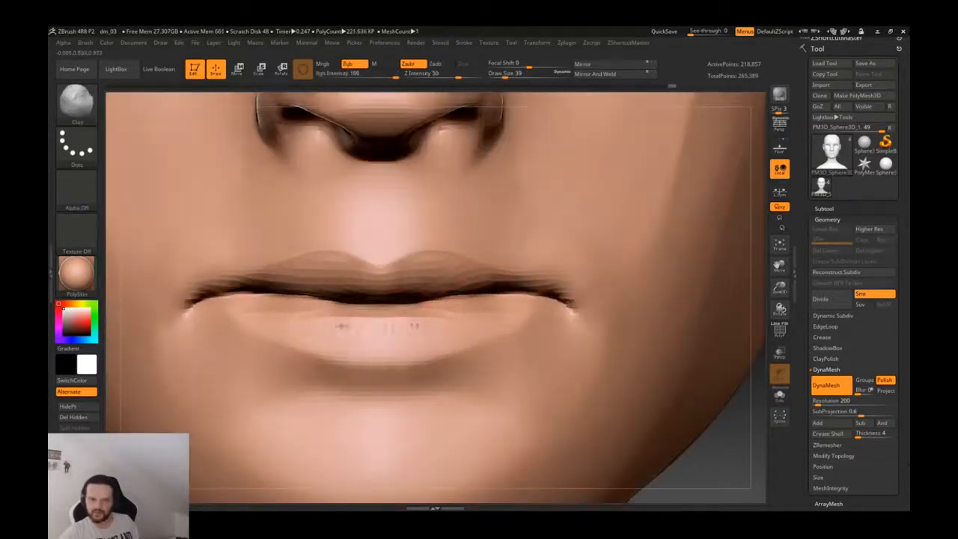
mouse_move(263, 310)
mouse_down()
mouse_move(328, 317)
mouse_move(378, 348)
mouse_up()
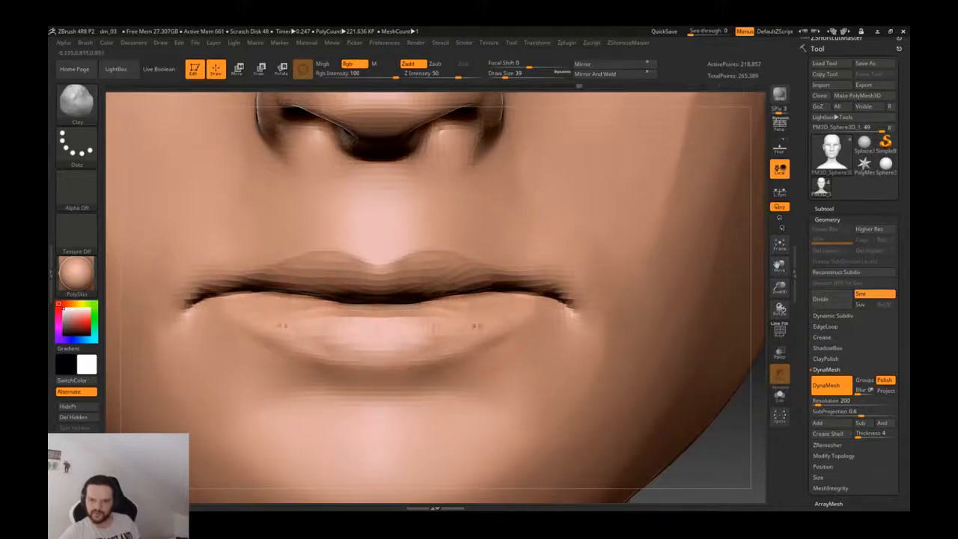
shift+drag(522, 310, 473, 354)
key(ctrl+z)
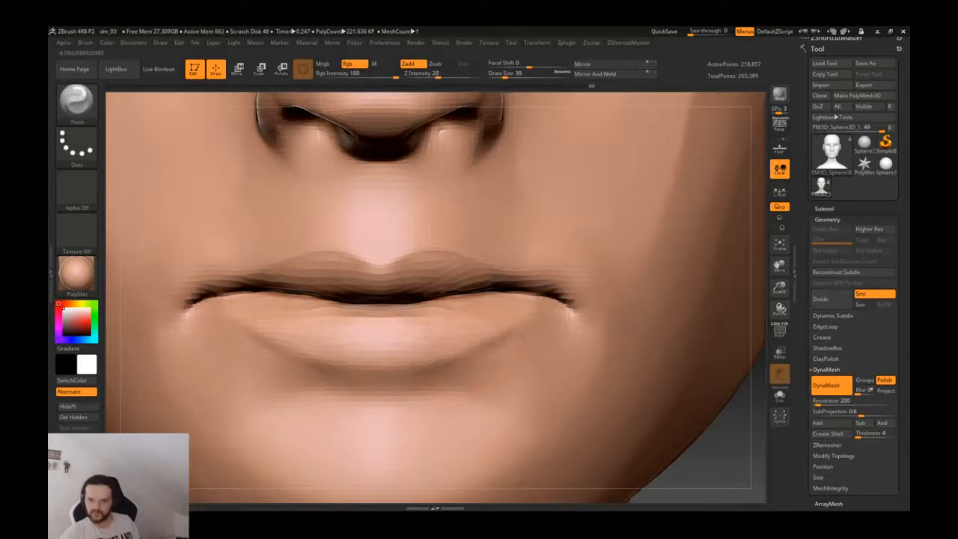
- Try to carve the lower edge of the lower lip with the DamStandard brush
key(b)
key(d)
key(s)
key(ctrl+z)
mouse_move(459, 345)
mouse_down()
mouse_move(534, 311)
mouse_move(460, 358)
mouse_up()
key(ctrl+z)
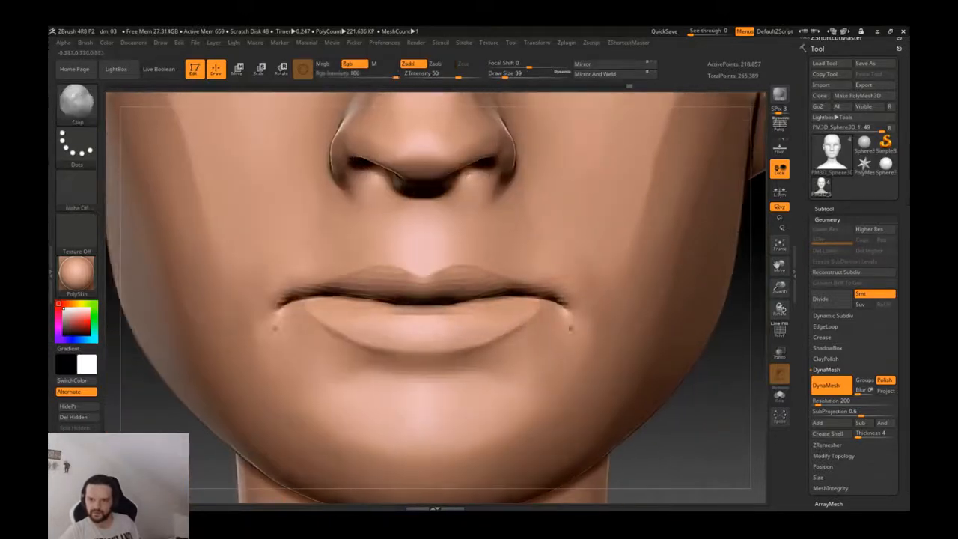
- Switch to the Inflate brush and check the mouth against the whole face
key(b)
key(i)
key(n)
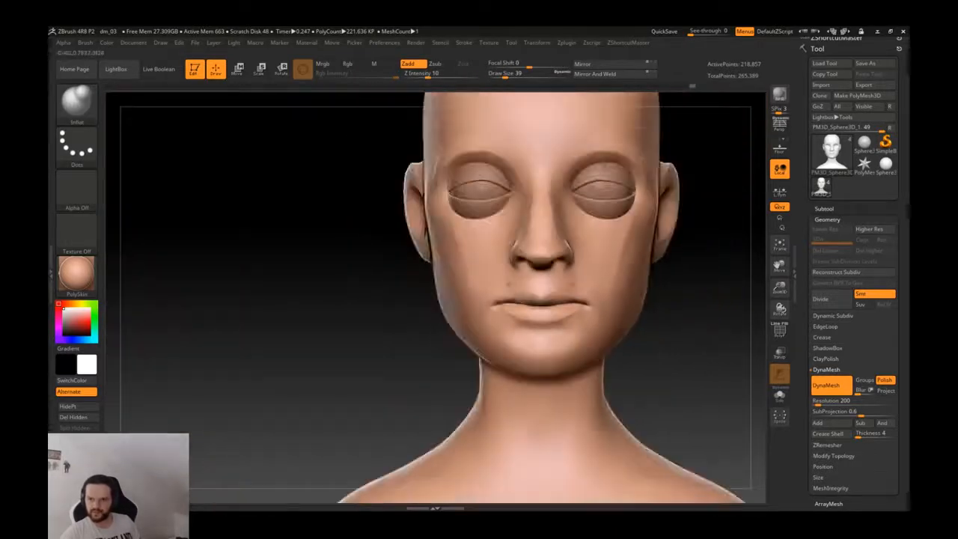
drag(262, 284, 359, 292)
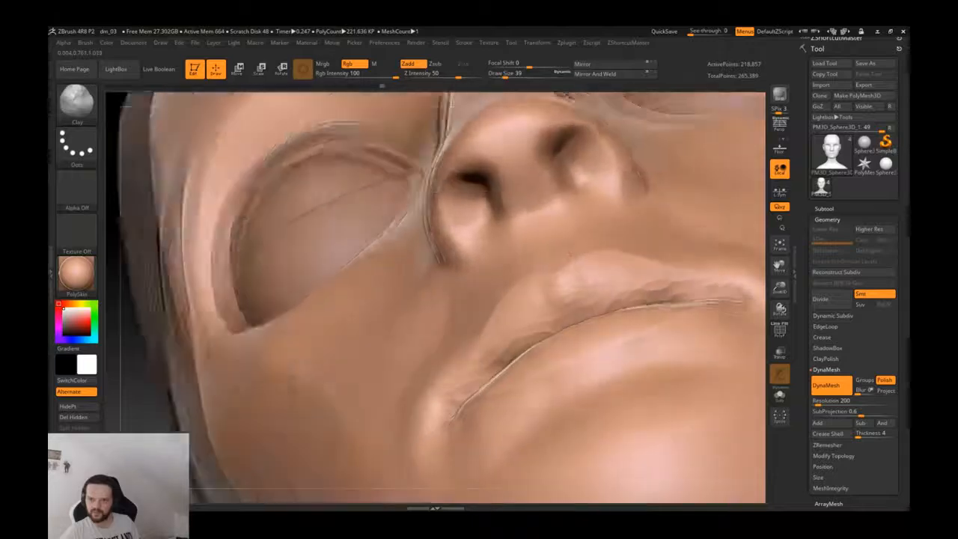
- Adjust the lips from below with the Move Topological brush at draw size 101
right_drag(570, 255, 539, 287)
drag(538, 288, 599, 282)
right_drag(598, 282, 599, 273)
key(])
key(])
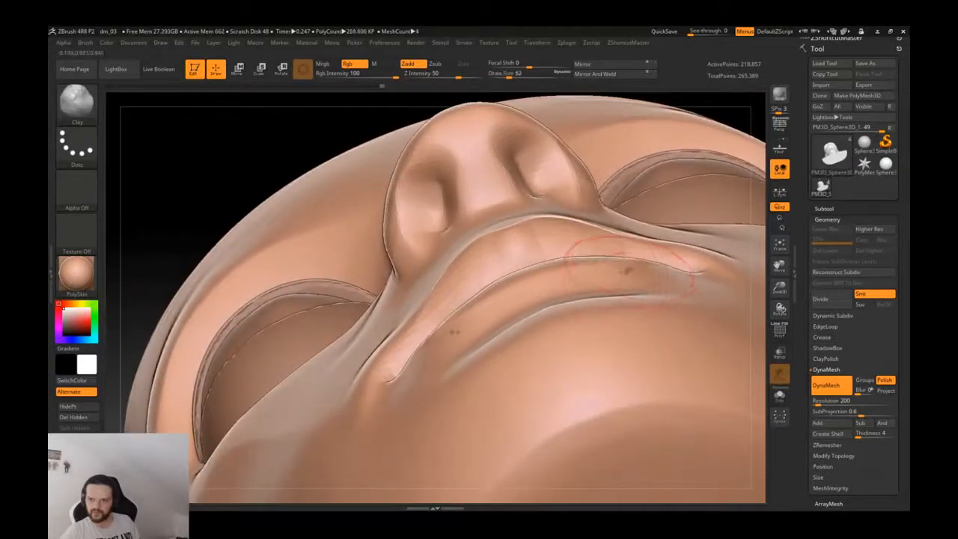
key(])
key(])
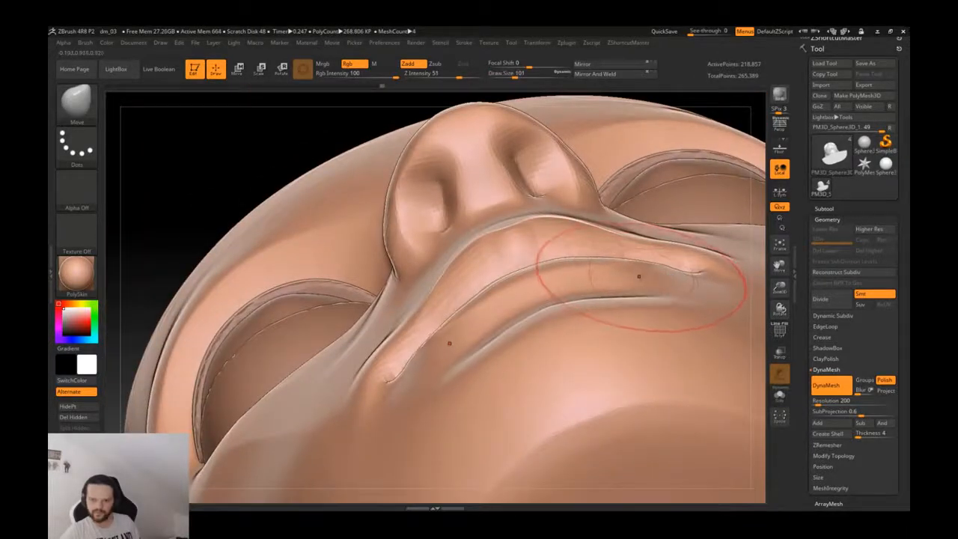
key(b)
key(m)
key(t)
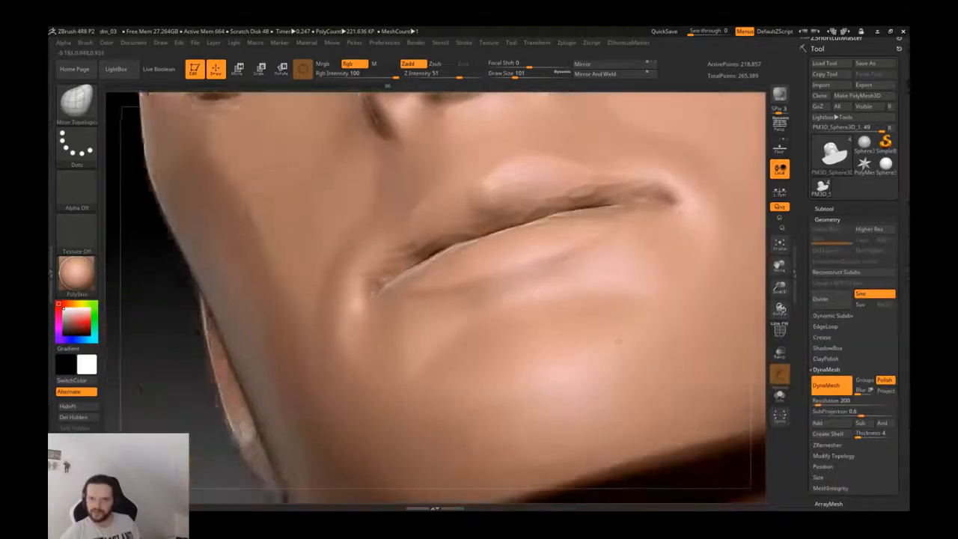
right_drag(618, 340, 636, 329)
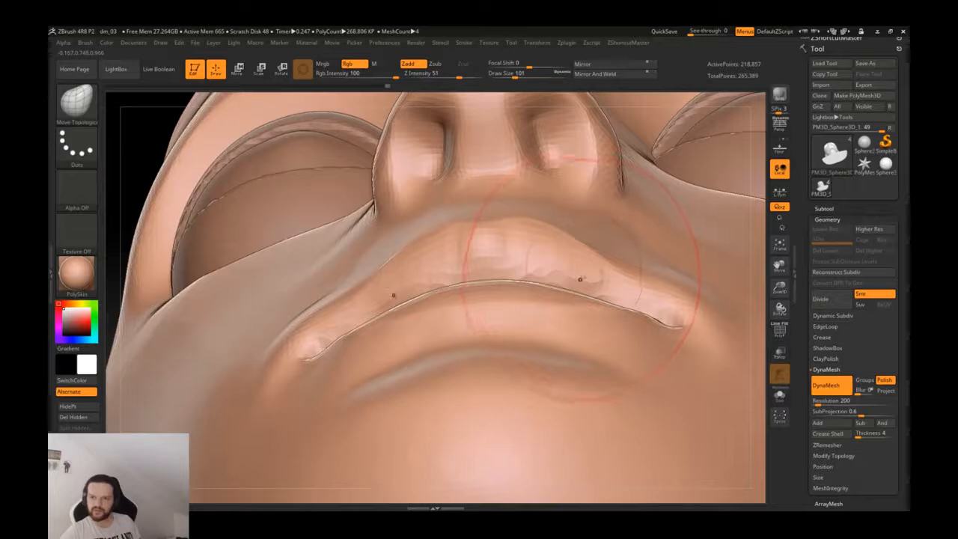
right_drag(594, 299, 576, 280)
mouse_move(516, 292)
right_down()
mouse_move(557, 324)
mouse_move(559, 298)
mouse_move(610, 303)
mouse_move(588, 271)
mouse_move(554, 267)
mouse_move(588, 217)
mouse_move(590, 277)
mouse_move(588, 243)
mouse_move(570, 233)
mouse_move(553, 271)
mouse_move(574, 277)
mouse_move(614, 351)
right_up()
- Try to reshape the lips in profile with the Move brush
key(b)
key(m)
key(v)
mouse_move(571, 293)
right_down()
mouse_move(543, 312)
mouse_move(551, 326)
mouse_move(550, 281)
mouse_move(554, 329)
mouse_move(432, 379)
right_up()
key(s)
mouse_move(432, 340)
mouse_down()
mouse_move(442, 339)
mouse_move(433, 338)
mouse_up()
key(ctrl+z)
key(s)
- Refine the lip profile with the Move Topological brush at draw size 154
key(b)
key(m)
key(t)
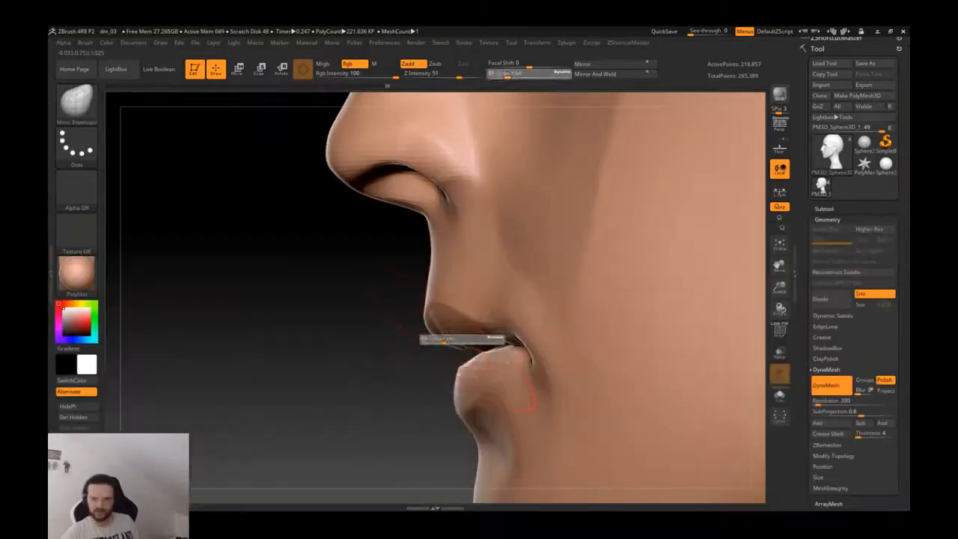
key(s)
drag(432, 337, 438, 337)
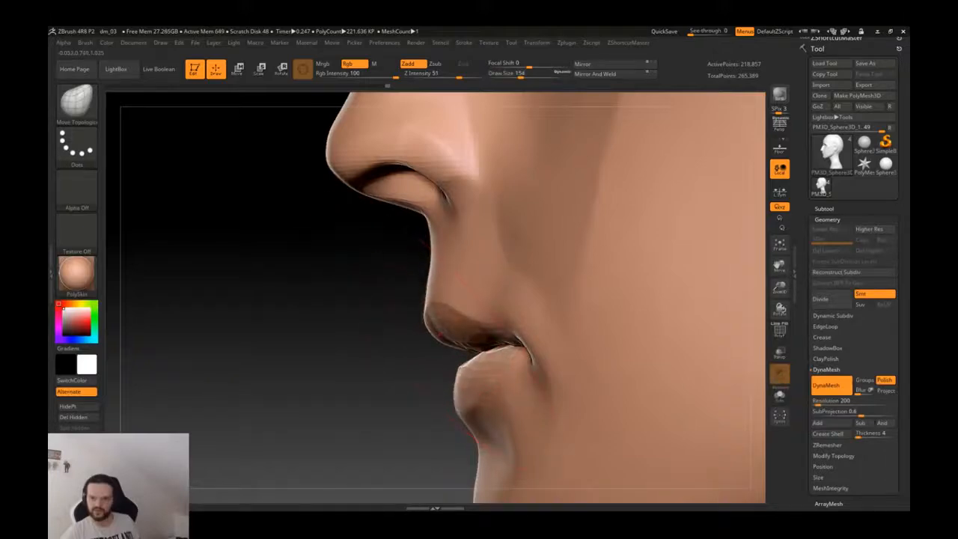
mouse_move(439, 332)
right_down()
mouse_move(517, 334)
mouse_move(494, 292)
mouse_move(533, 341)
mouse_move(545, 280)
mouse_move(522, 238)
right_up()
- Mask the lower face from the mouth line to the chin and turn it into its own polygroup
key(shift+f)
key(shift+f)
mouse_move(347, 395)
ctrl+mouse_down()
mouse_move(442, 316)
mouse_move(628, 302)
ctrl+mouse_up()
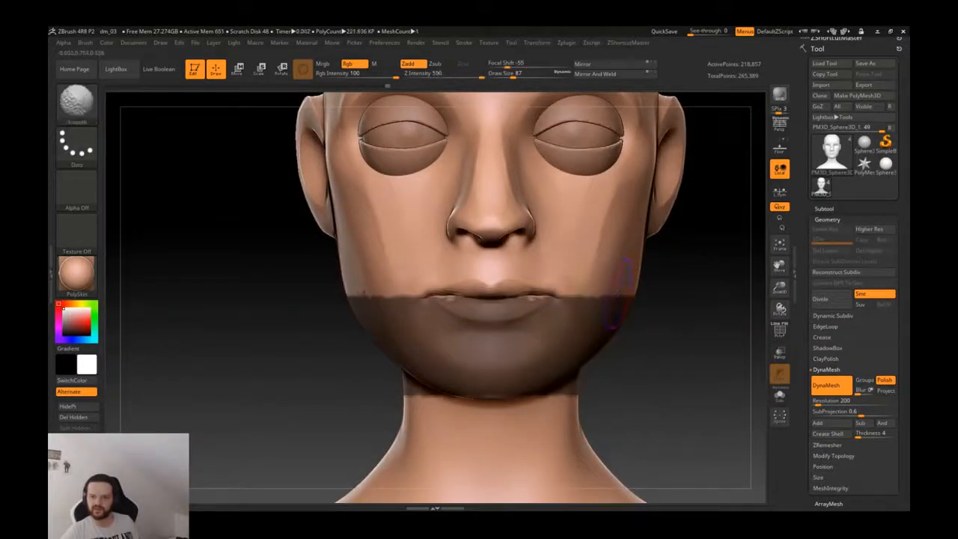
key(shift+f)
key(ctrl+w)
key(shift+f)
mouse_move(632, 323)
ctrl+right_down()
mouse_move(656, 336)
mouse_move(601, 323)
ctrl+right_up()
key(shift+f)
- Try to move the lower lip and chin with the Move Topological brush at draw size 239
key(b)
key(m)
key(v)
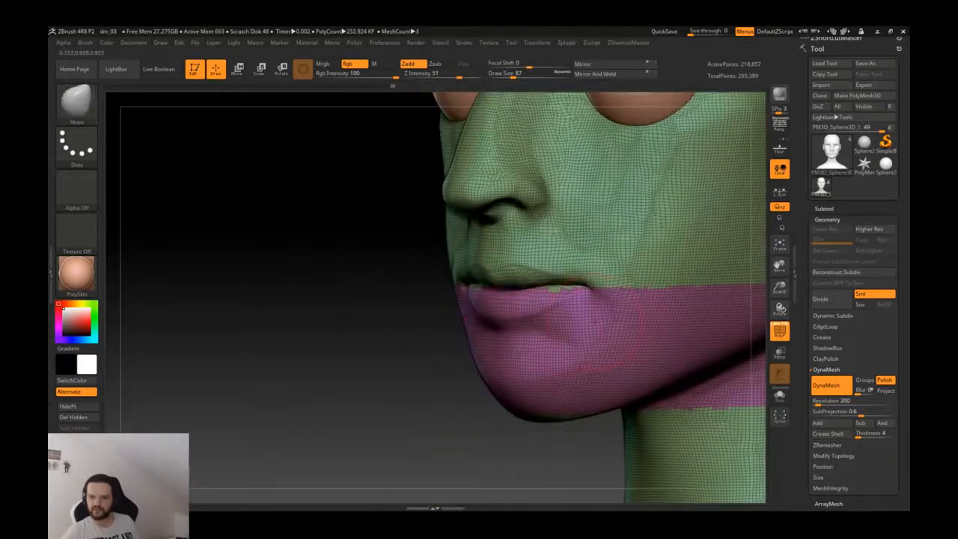
key(b)
key(m)
key(t)
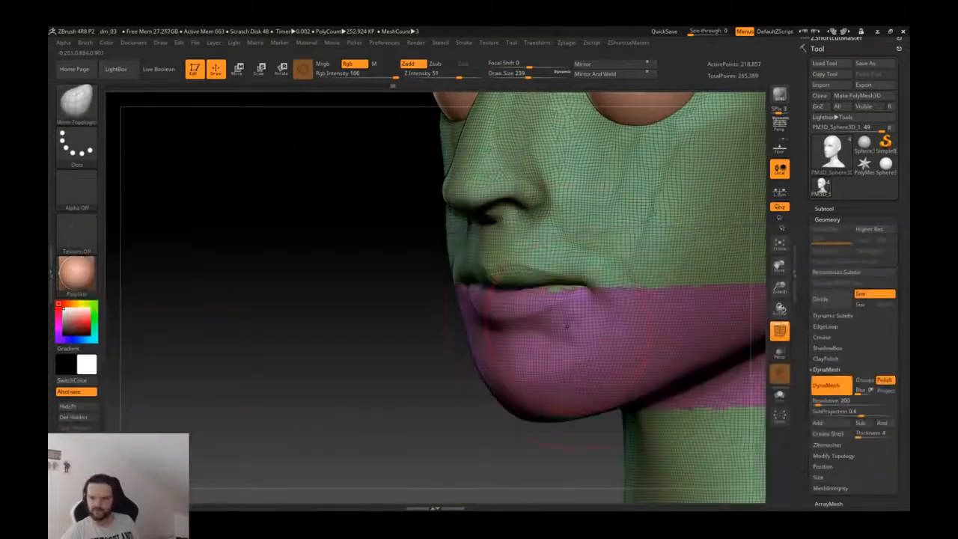
key(shift+f)
right_drag(560, 342, 540, 334)
drag(555, 358, 537, 359)
key(ctrl+z)
ctrl+right_drag(544, 339, 566, 337)
key(shift+f)
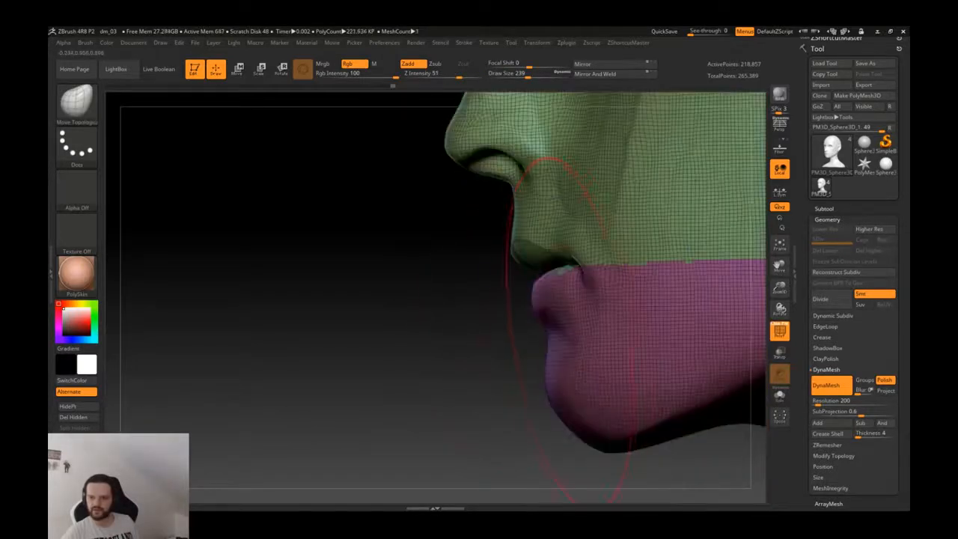
- Isolate the lower-face polygroup, restore the full head, and adjust the mouth with Move Topological at draw size 116
ctrl+shift+click(590, 349)
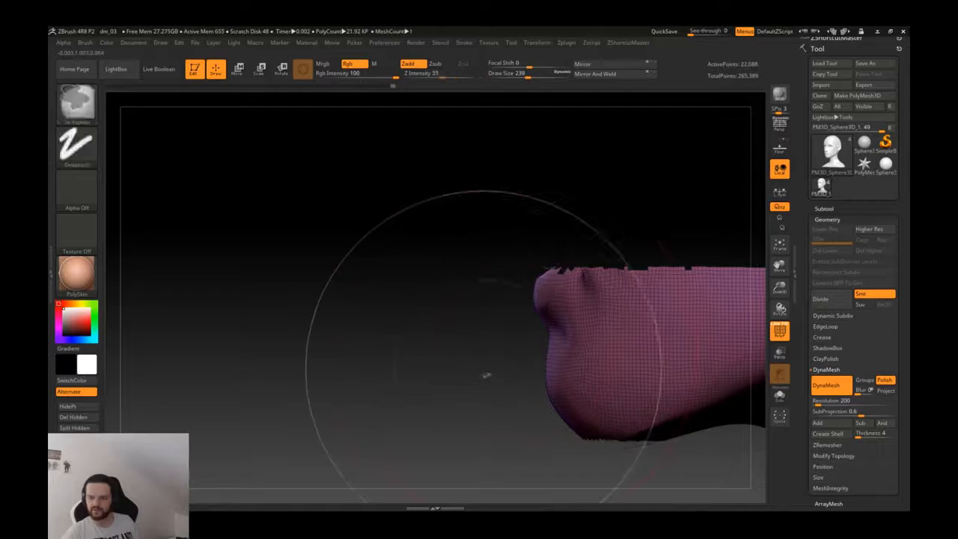
ctrl+shift+click(486, 374)
key(s)
drag(550, 313, 539, 313)
mouse_move(538, 313)
right_down()
mouse_move(607, 297)
mouse_move(590, 255)
mouse_move(587, 299)
right_up()
key(shift+f)
mouse_move(587, 299)
right_down()
mouse_move(527, 306)
mouse_move(526, 261)
mouse_move(560, 301)
mouse_move(560, 333)
mouse_move(552, 285)
right_up()
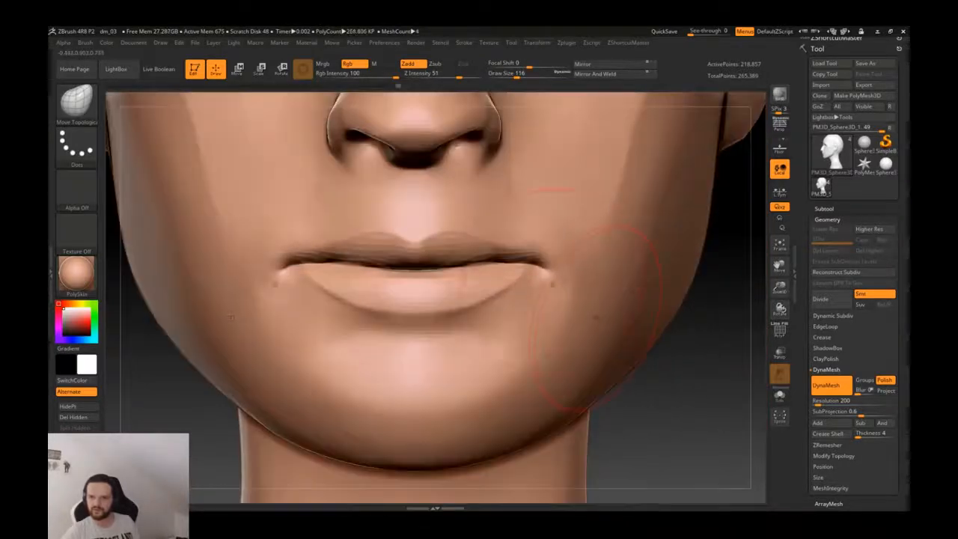
- Build up the lips from the front with the Clay brush at draw size 54
key(b)
key(c)
key(l)
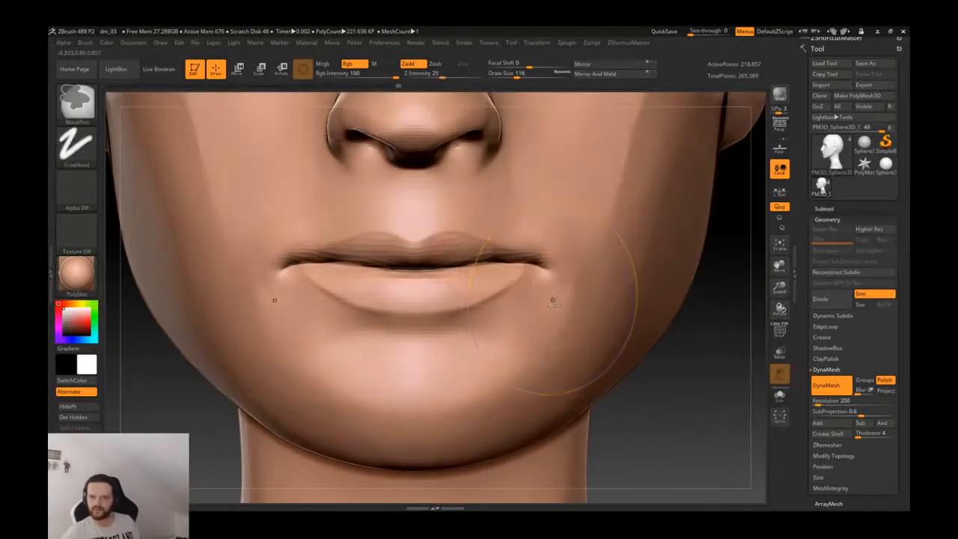
key(shift+f)
key(shift+f)
key(s)
drag(494, 290, 479, 290)
mouse_move(458, 279)
alt+right_down()
mouse_move(467, 270)
mouse_move(481, 315)
alt+right_up()
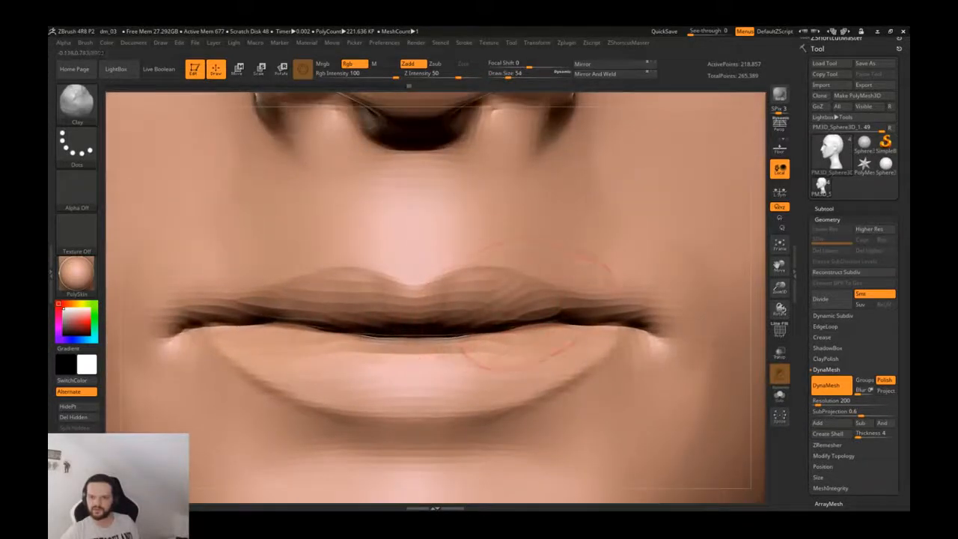
- Define the lip contours with the DamStandard brush and return to the Clay brush
key(b)
key(d)
key(s)
mouse_move(478, 304)
alt+right_down()
mouse_move(463, 318)
mouse_move(541, 329)
mouse_move(488, 323)
mouse_move(579, 310)
alt+right_up()
key(b)
key(c)
key(l)
- Puff up the lips with the Inflate brush at intensity 10 and smooth near the mouth corner
key(b)
key(i)
key(n)
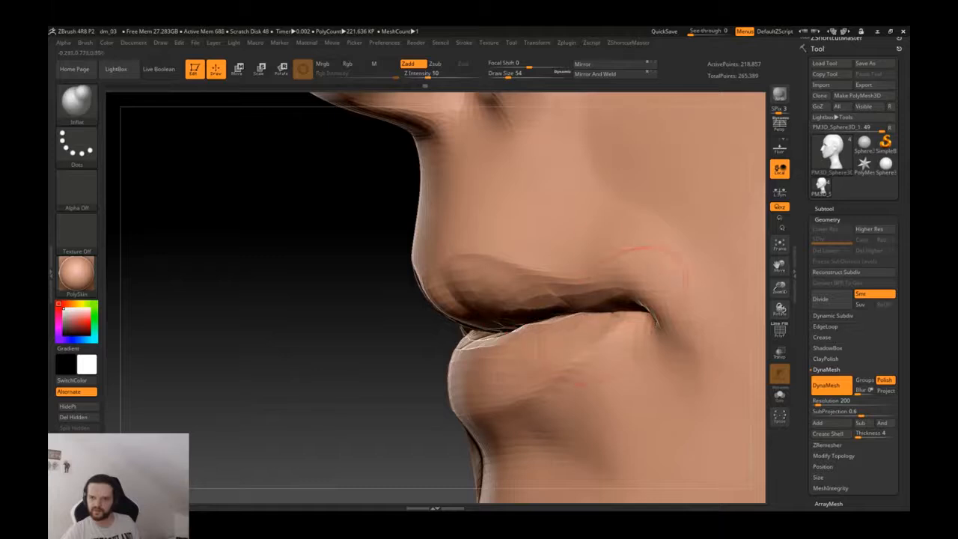
shift+drag(573, 321, 588, 308)
mouse_move(584, 309)
right_down()
mouse_move(492, 319)
mouse_move(493, 268)
right_up()
ctrl+right_drag(492, 268, 502, 299)
- Adjust the centre of the upper lip and the area under the nose with the Move brush
key(b)
key(m)
key(v)
key(s)
mouse_move(510, 234)
right_down()
mouse_move(544, 236)
mouse_move(509, 234)
right_up()
drag(514, 236, 519, 237)
right_drag(518, 237, 504, 288)
- Adjust the lips toward the mouth corner and reduce the Move brush's draw size to 37
key(s)
drag(583, 310, 604, 283)
key(s)
mouse_move(516, 321)
ctrl+right_down()
mouse_move(506, 291)
mouse_move(576, 285)
mouse_move(608, 266)
mouse_move(614, 297)
ctrl+right_up()
key(s)
drag(615, 297, 609, 297)
ctrl+right_drag(521, 301, 530, 329)
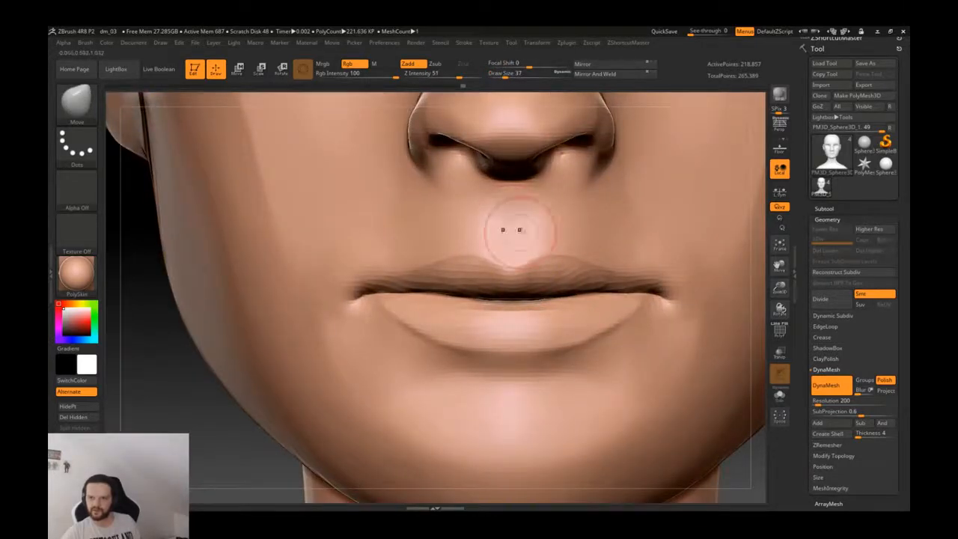
- Shape the philtrum with the Standard brush at draw size 37 and smooth its edges
key(shift)
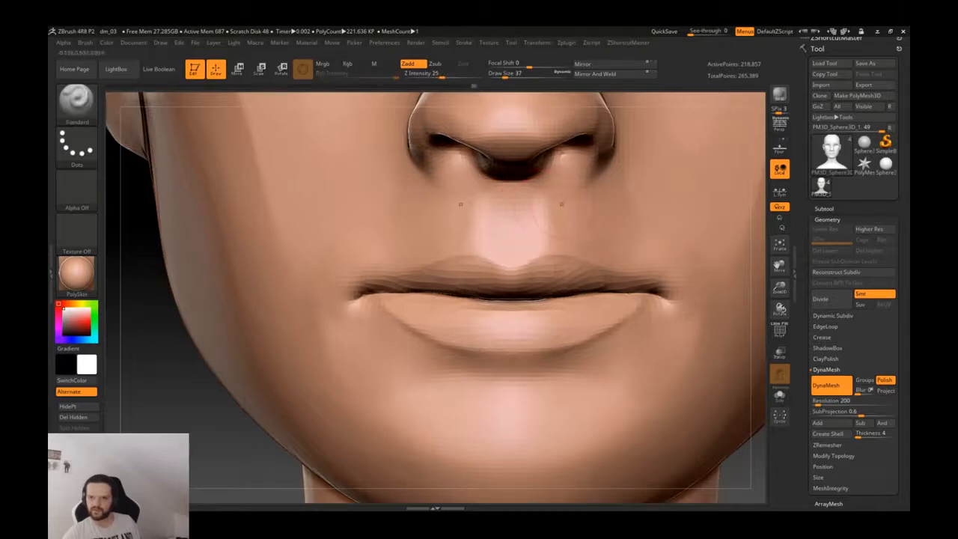
right_drag(530, 243, 449, 231)
shift+drag(528, 212, 519, 209)
mouse_move(419, 217)
right_down()
mouse_move(487, 223)
mouse_move(427, 410)
mouse_move(377, 483)
mouse_move(354, 302)
right_up()
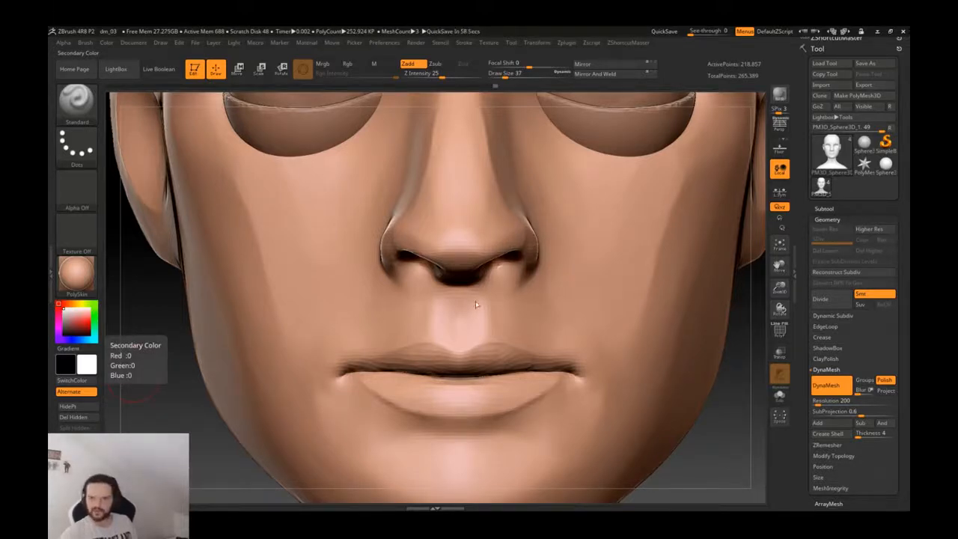
- Smooth the philtrum groove between the nose and the upper lip
right_drag(584, 309, 501, 303)
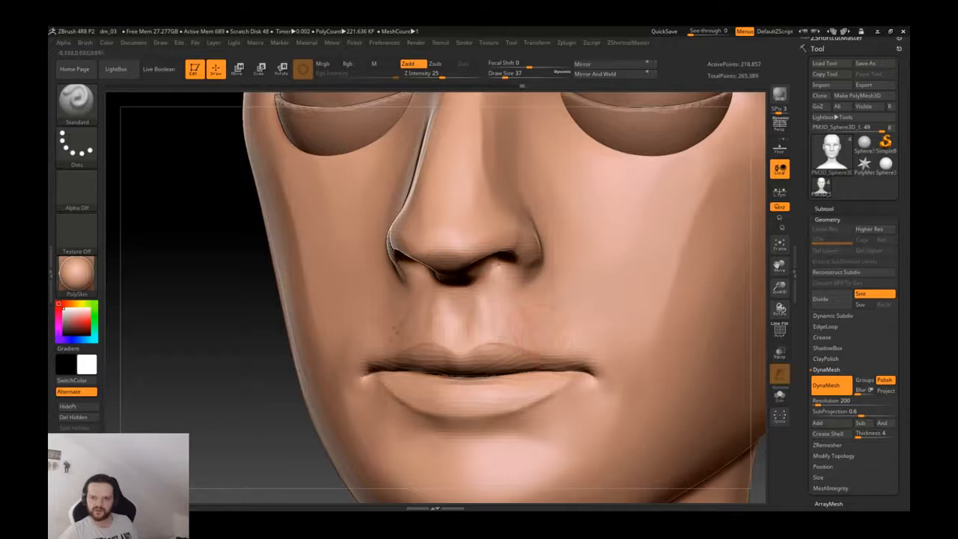
key(shift)
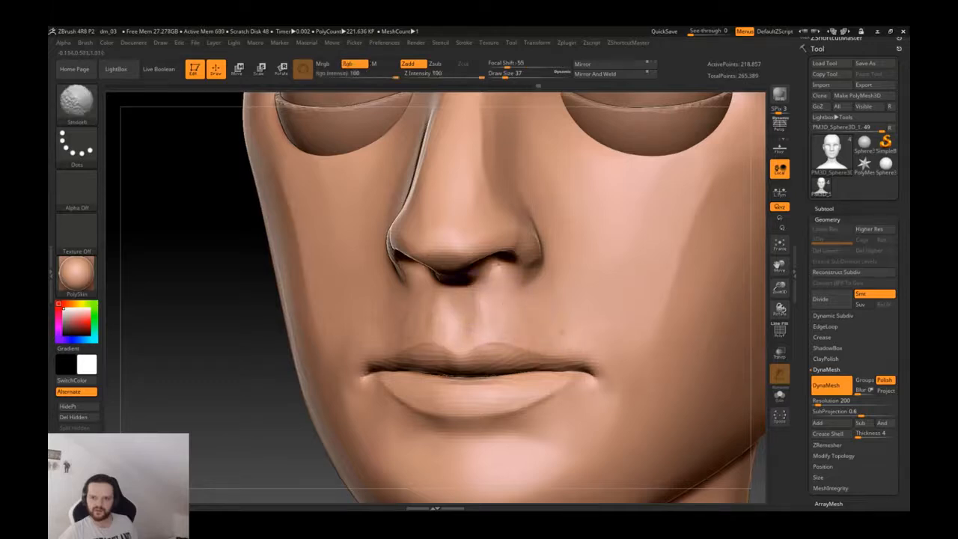
shift+drag(457, 297, 460, 329)
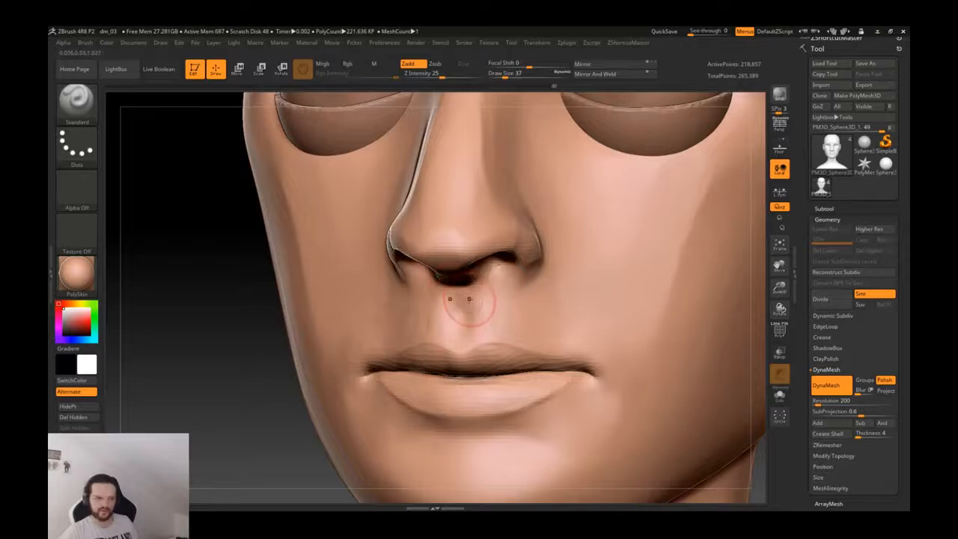
shift+right_drag(469, 309, 505, 309)
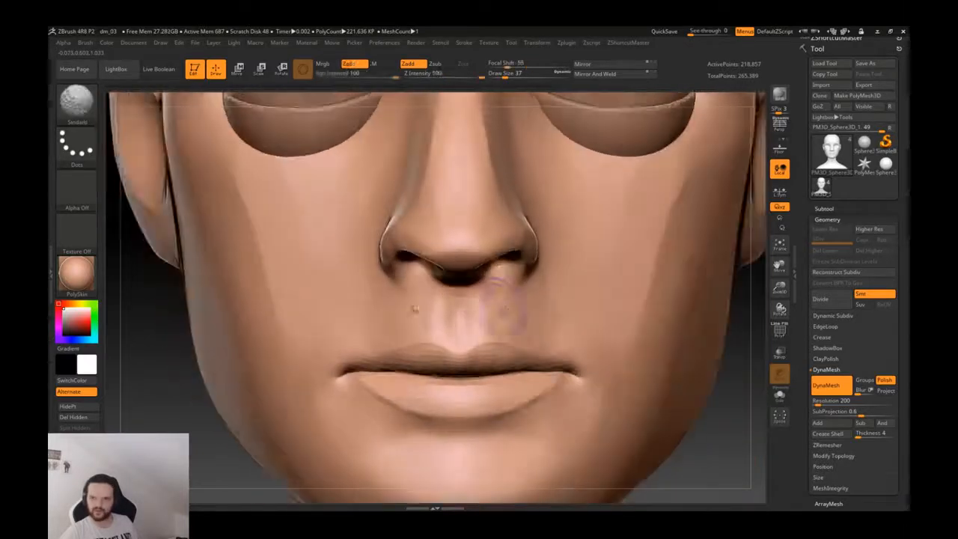
- Adjust the philtrum's profile with the Move brush at draw size 59
alt+right_drag(459, 334, 366, 300)
mouse_move(598, 284)
right_down()
mouse_move(488, 281)
mouse_move(517, 316)
right_up()
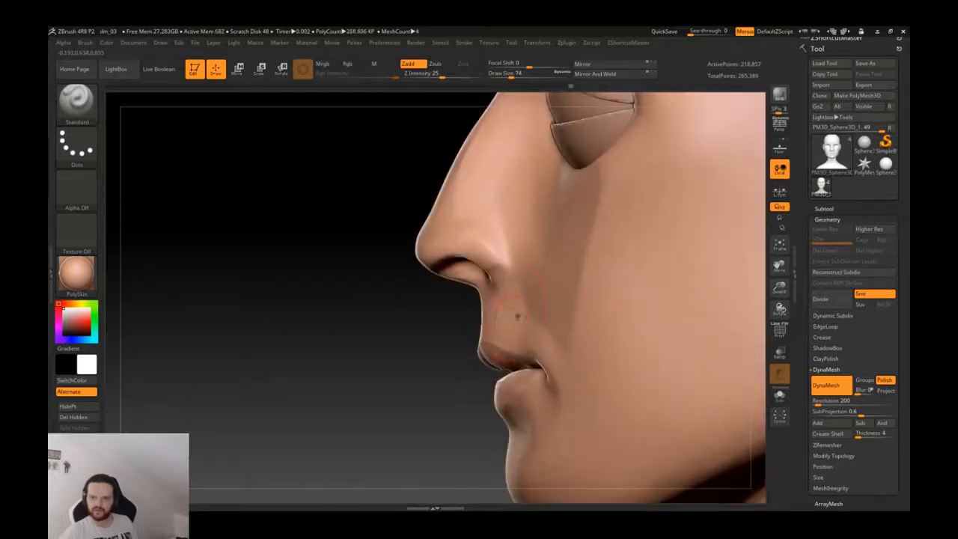
key(b)
key(m)
key(v)
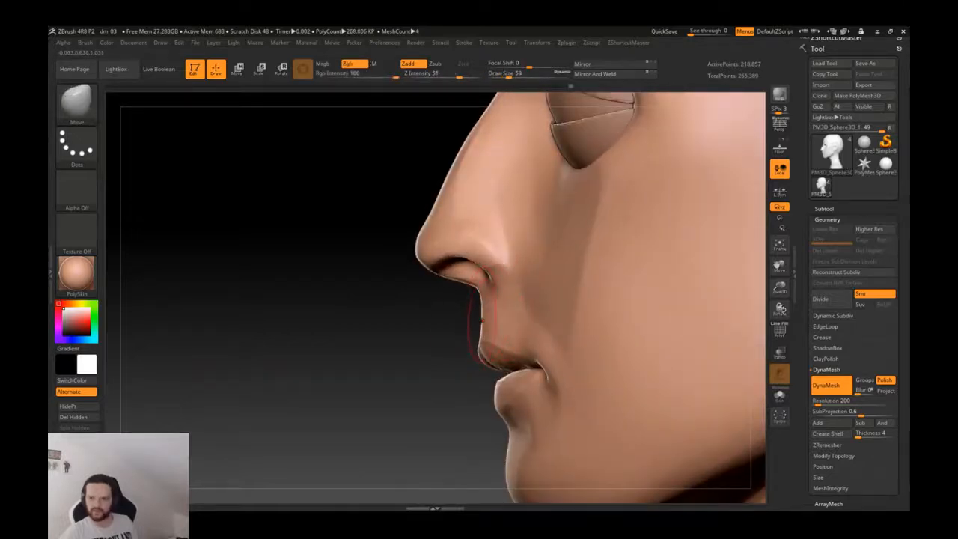
mouse_move(517, 312)
right_down()
mouse_move(497, 321)
mouse_move(481, 311)
right_up()
- Flatten and smooth the area beside the philtrum with the TrimDynamic brush, and undo the last stroke
key(b)
key(t)
key(d)
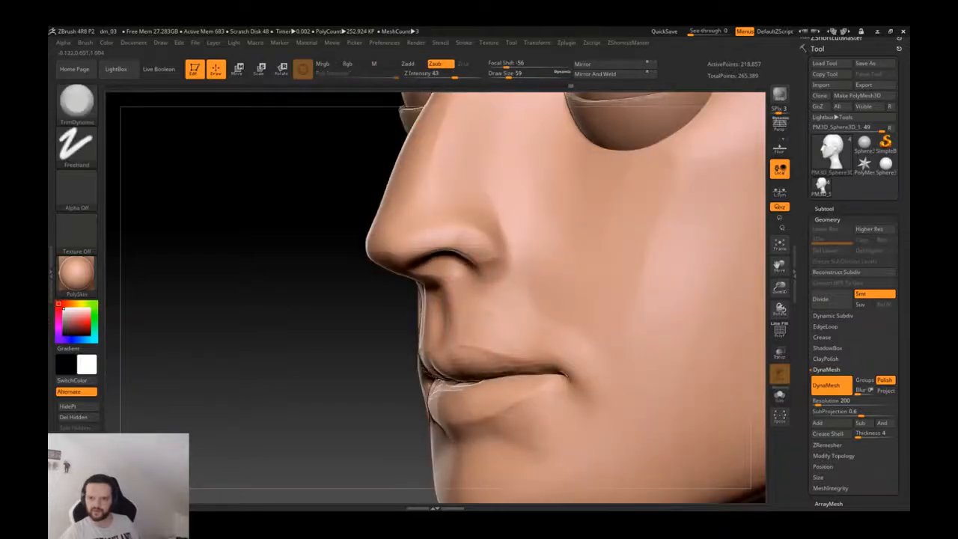
shift+drag(500, 312, 506, 320)
mouse_move(507, 320)
right_down()
mouse_move(541, 317)
mouse_move(535, 297)
mouse_move(528, 331)
right_up()
shift+drag(528, 331, 526, 336)
right_drag(526, 336, 494, 326)
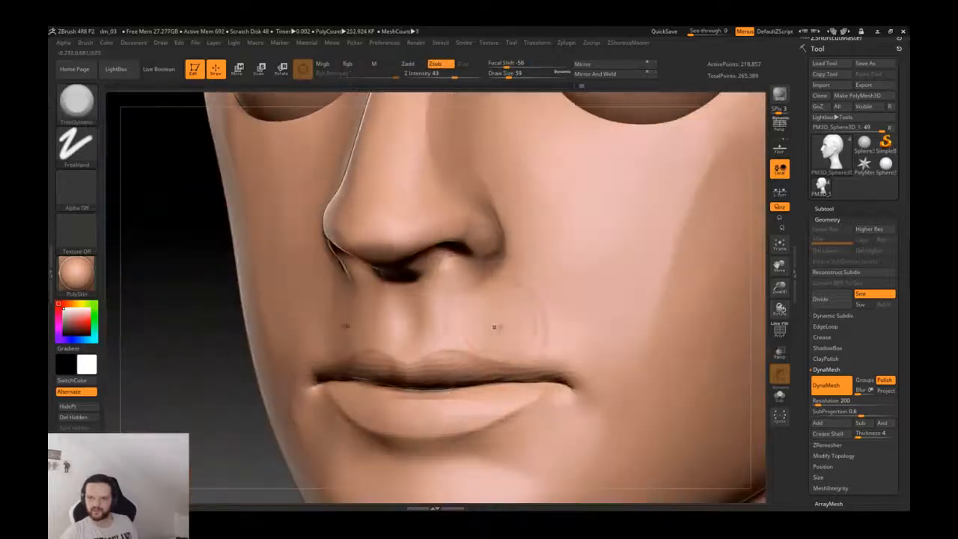
key(ctrl+z)
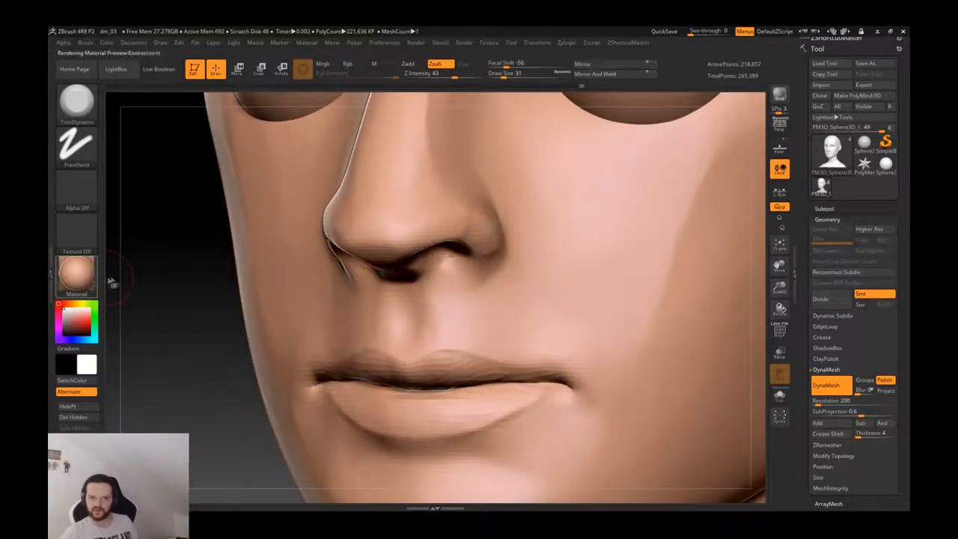
- Change the sculpt's material to MatCap Gray and inspect the mouth from several angles
click(77, 274)
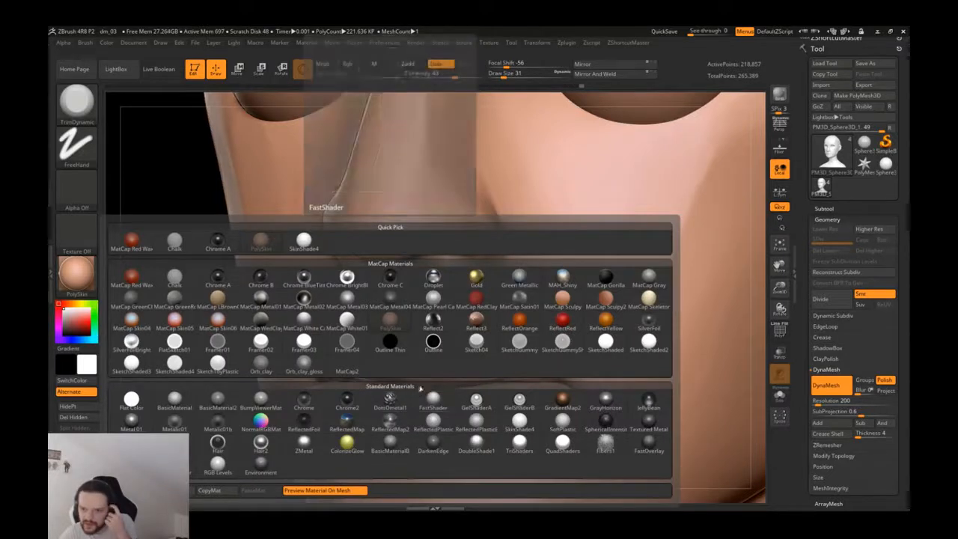
click(649, 279)
right_drag(548, 320, 524, 321)
right_drag(433, 327, 473, 328)
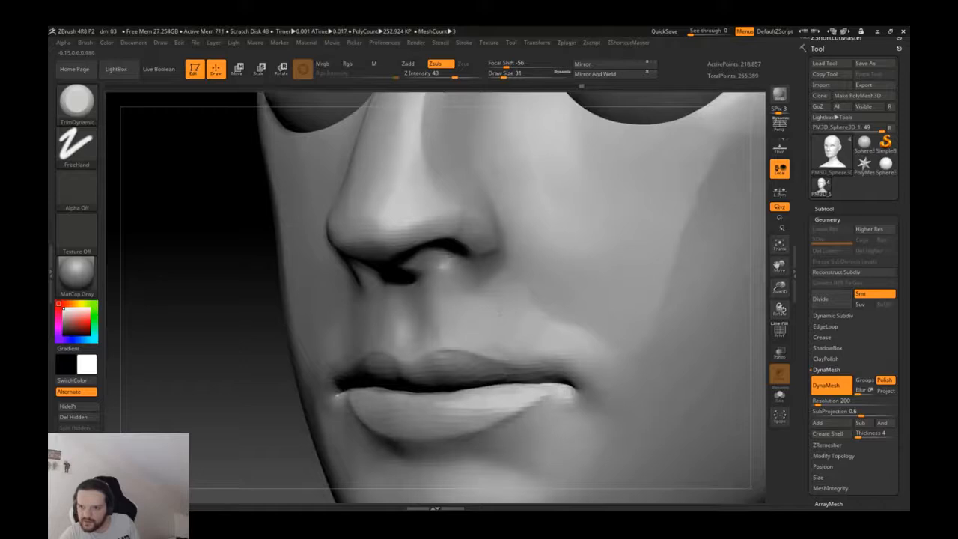
- Build up the skin above the outer upper lip with the Clay brush and smooth it
right_drag(506, 323, 550, 340)
key(1)
key(2)
key(1)
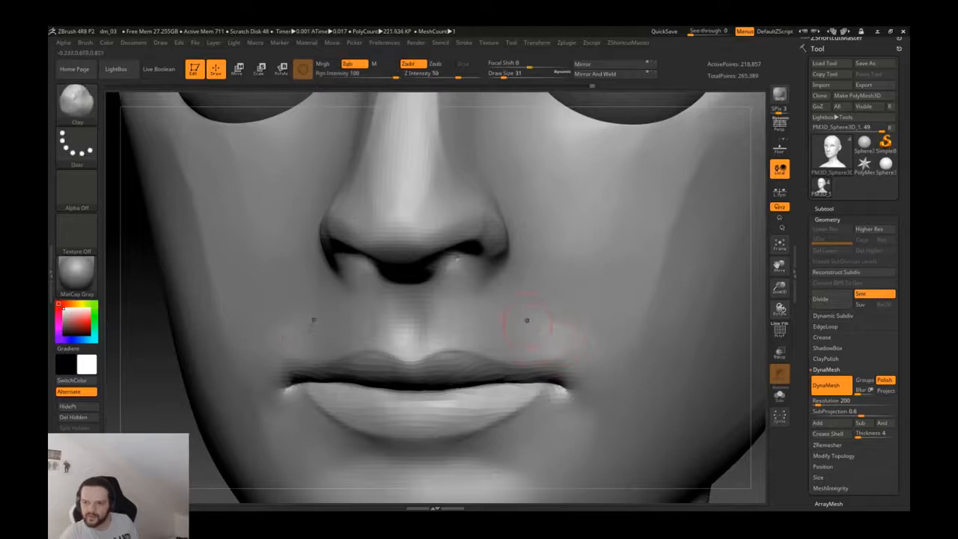
key(shift)
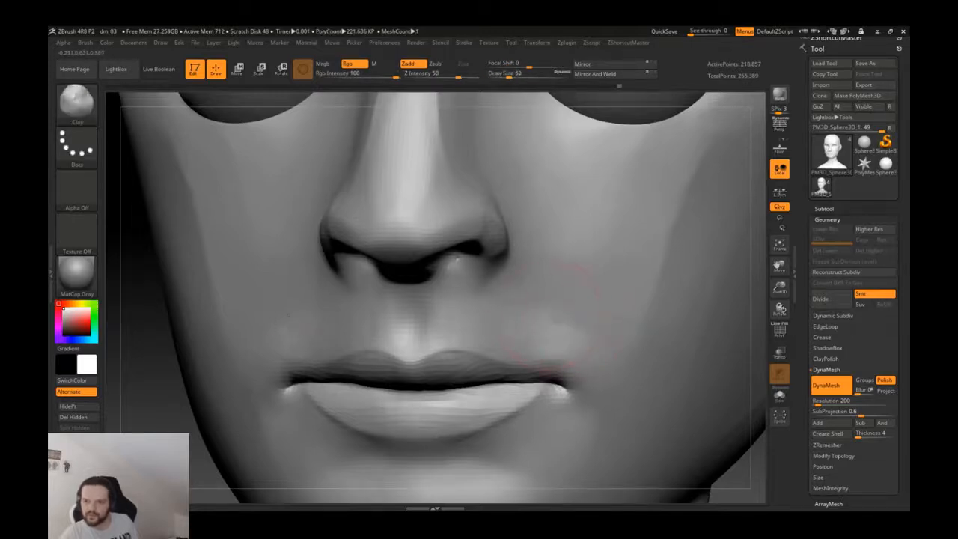
key(shift)
- Fill the area between the nostril and mouth corner with the Clay brush at draw size 80 and smooth it
mouse_move(603, 298)
right_down()
mouse_move(626, 261)
mouse_move(599, 271)
mouse_move(623, 262)
mouse_move(592, 282)
mouse_move(604, 287)
right_up()
key(bracketright)
key(bracketright)
key(ctrl)
drag(570, 271, 584, 289)
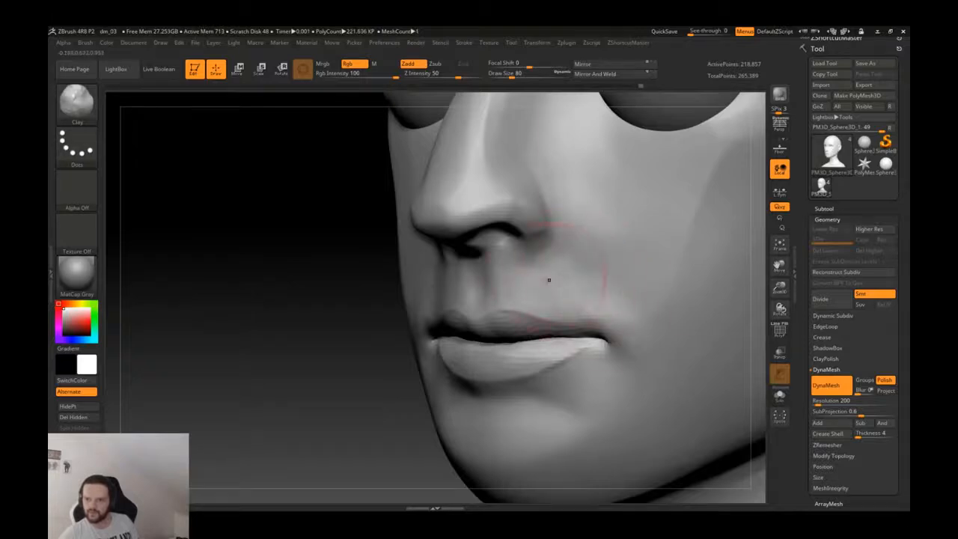
shift+drag(580, 262, 577, 251)
mouse_move(636, 285)
right_down()
mouse_move(668, 272)
mouse_move(651, 239)
mouse_move(572, 272)
mouse_move(577, 264)
mouse_move(609, 277)
right_up()
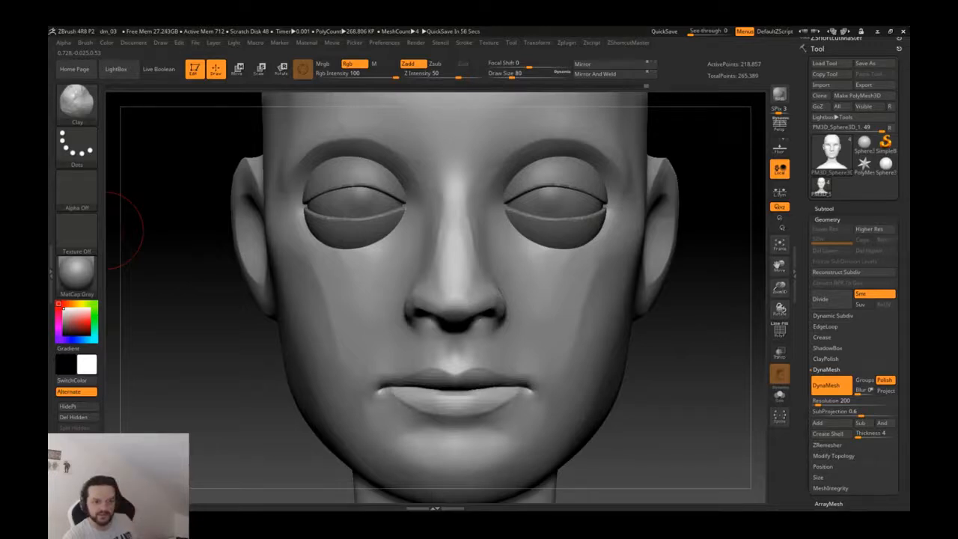
- Pull the underside of the nose downward in profile with the Move brush at draw size 68
mouse_move(600, 288)
right_down()
mouse_move(494, 306)
mouse_move(497, 371)
right_up()
key(b)
key(m)
key(v)
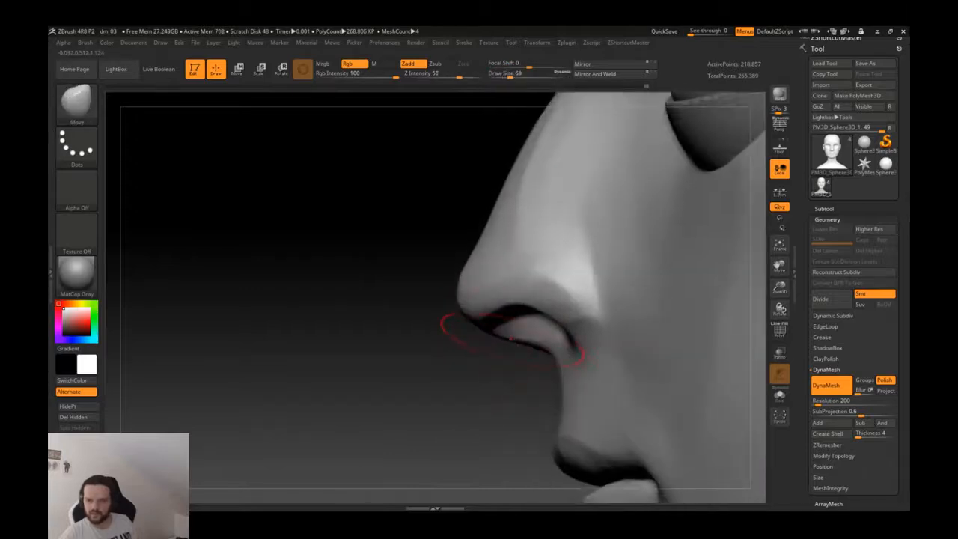
drag(511, 341, 513, 352)
right_drag(515, 334, 548, 331)
- Carve the crease around the nostril wing with the DamStandard brush at draw size 68
key(b)
key(d)
key(s)
drag(606, 298, 512, 247)
- Tighten the edge of the nostril wing with the Pinch brush at draw size 22
key(b)
key(p)
key(o)
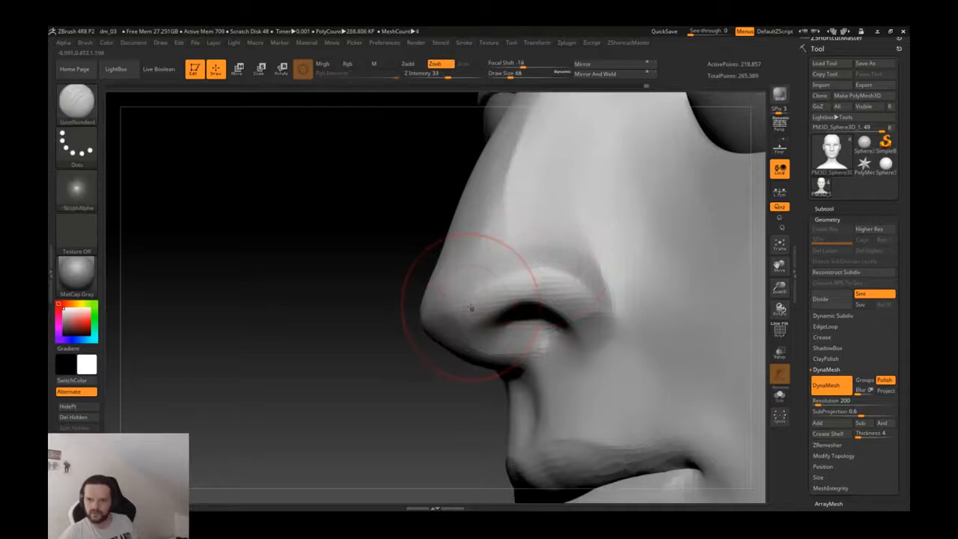
key(s)
drag(477, 302, 471, 302)
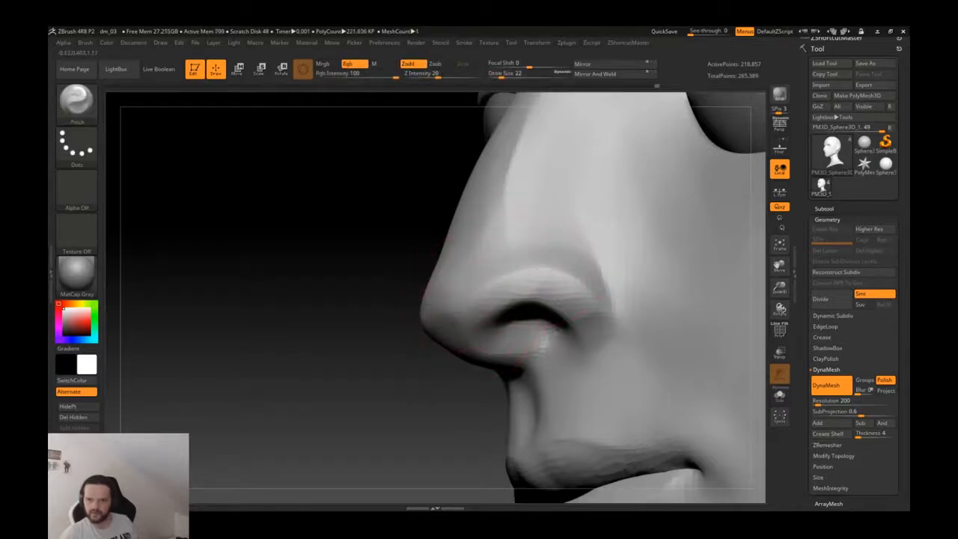
right_drag(452, 301, 378, 303)
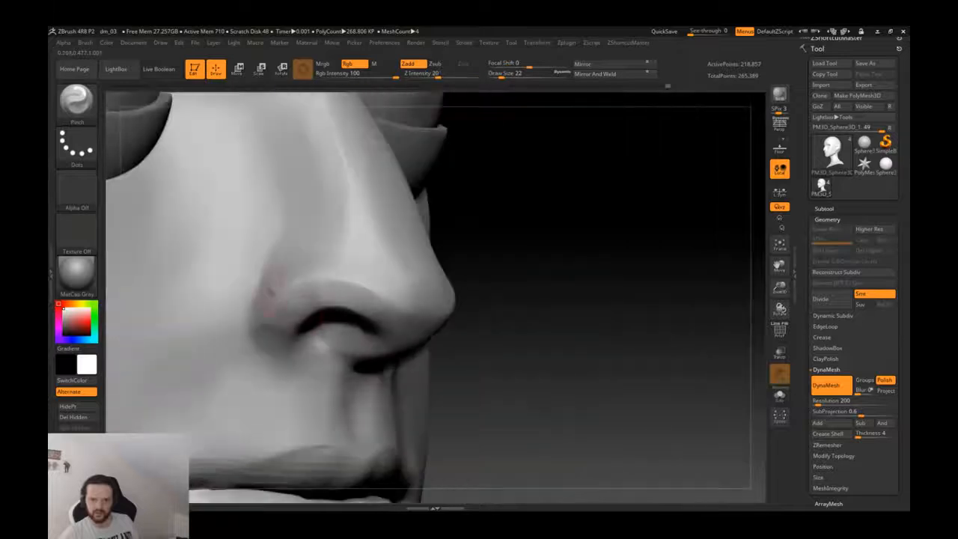
- Carve a finer crease behind the nostril wing with the DamStandard brush at draw size 22 and smooth its lower end
key(b)
key(d)
key(s)
drag(263, 258, 254, 320)
key(ctrl+z)
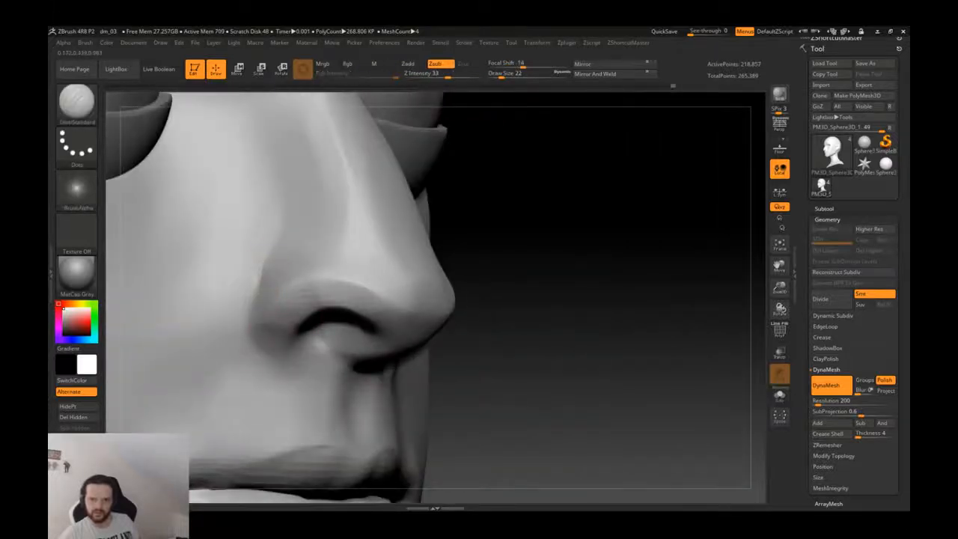
drag(263, 264, 257, 305)
ctrl+right_drag(296, 364, 325, 281)
mouse_move(561, 279)
shift+right_down()
mouse_move(461, 285)
mouse_move(457, 329)
shift+right_up()
mouse_move(452, 316)
shift+mouse_down()
mouse_move(428, 330)
mouse_move(441, 322)
shift+mouse_up()
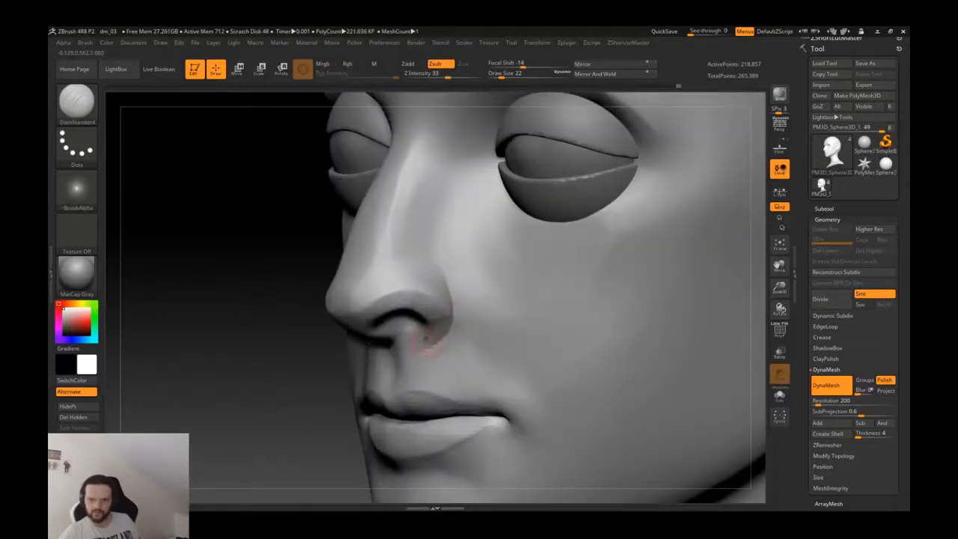
- Save the project over the existing dm_03 file
ctrl+right_drag(449, 322, 523, 276)
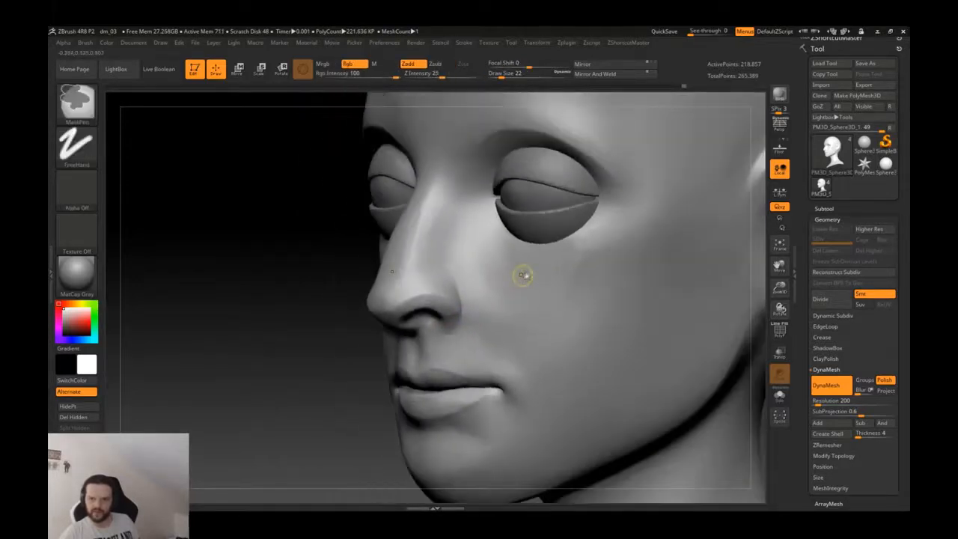
key(ctrl+s)
double_click(416, 233)
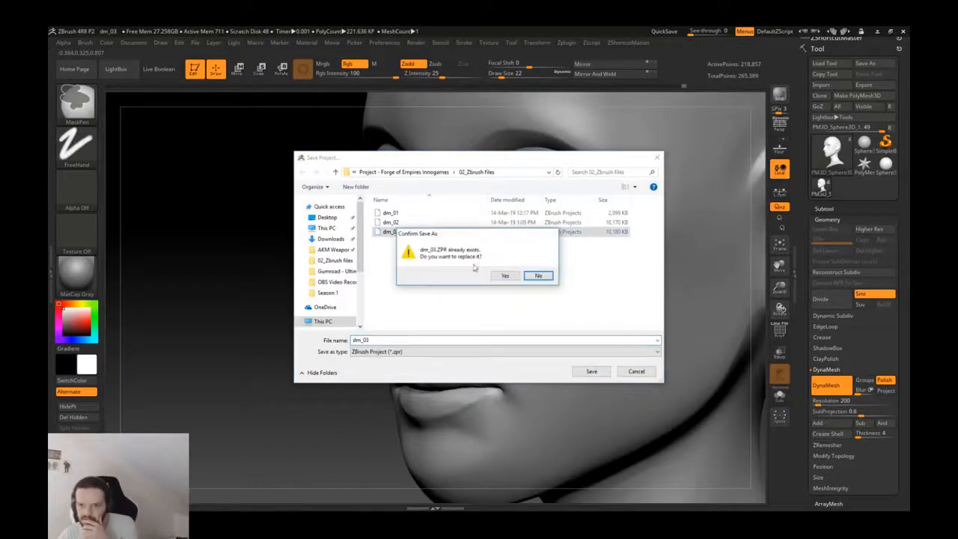
click(506, 276)
- Flatten the cheek below the outer eye with the TrimDynamic brush at draw size 97 and smooth it
right_drag(573, 272, 620, 271)
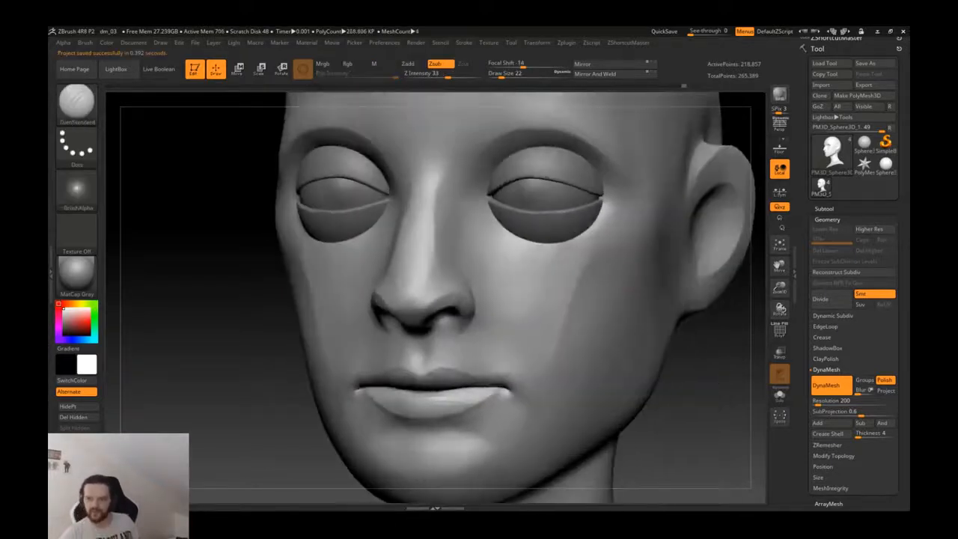
key(s)
click(619, 282)
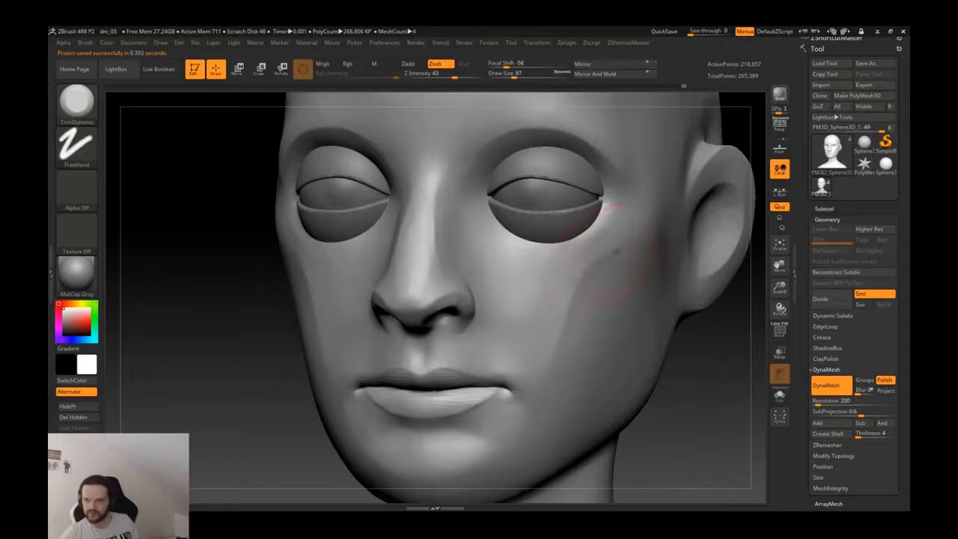
key(shift)
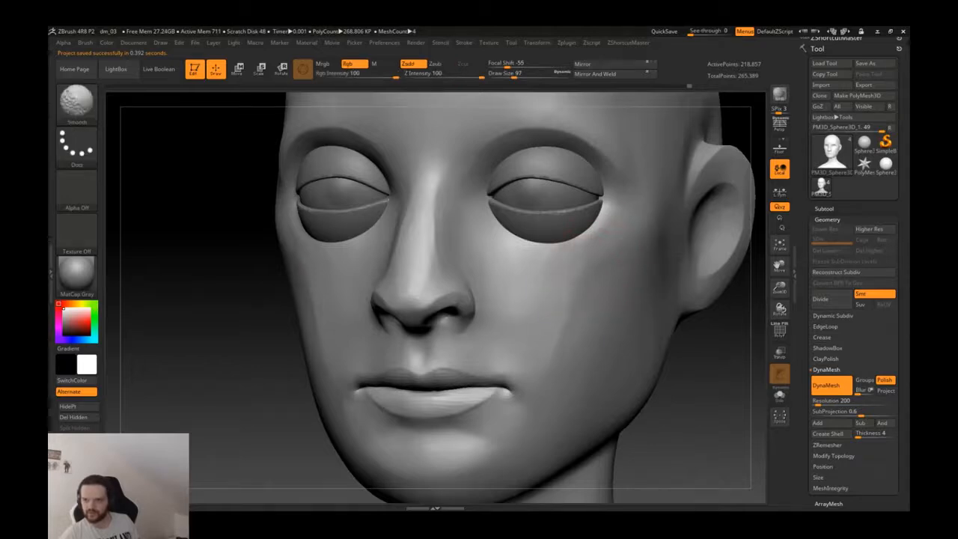
mouse_move(598, 300)
shift+right_down()
mouse_move(616, 342)
mouse_move(609, 288)
mouse_move(578, 352)
shift+right_up()
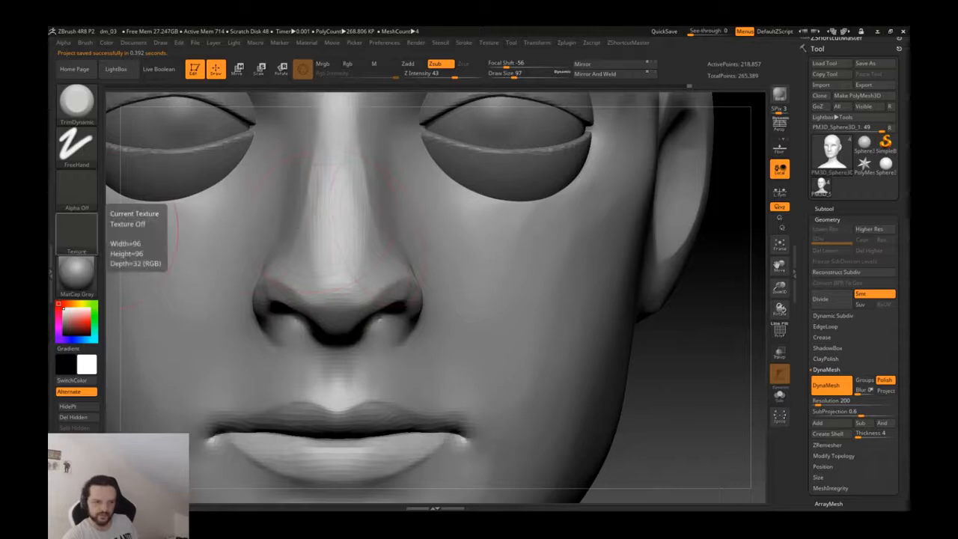
- Adjust the shape of the nose from the front with the Move brush at draw size 41
mouse_move(509, 274)
right_down()
mouse_move(393, 277)
mouse_move(362, 310)
right_up()
key(s)
drag(362, 310, 353, 310)
mouse_move(299, 333)
shift+right_down()
mouse_move(327, 317)
mouse_move(352, 279)
mouse_move(400, 273)
mouse_move(367, 277)
shift+right_up()
key(b)
key(m)
key(v)
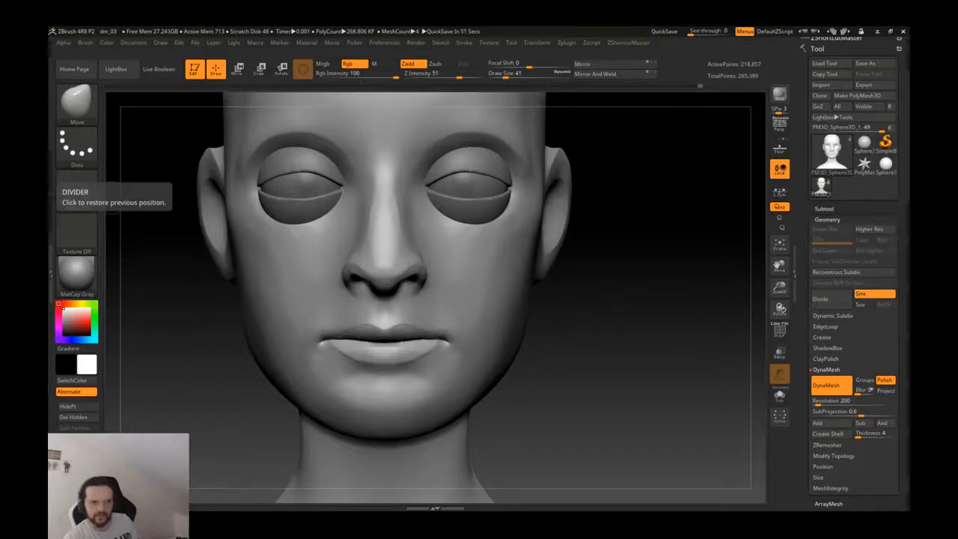
right_drag(554, 247, 538, 262)
ctrl+right_drag(419, 240, 375, 291)
- Build up the lower rim of the nostril with the ClayTubes brush at draw size 41 and smooth it
key(b)
key(c)
key(t)
drag(375, 302, 386, 297)
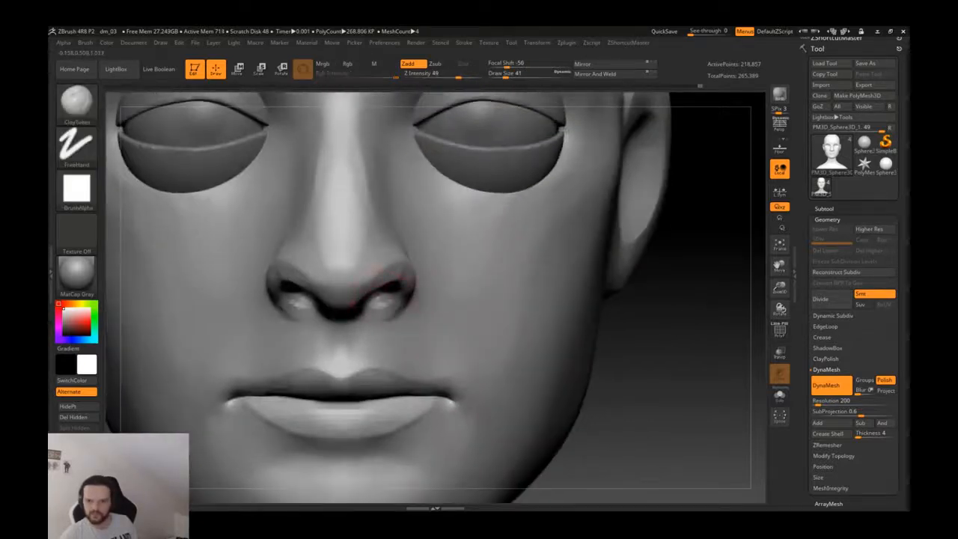
key(ctrl+z)
right_drag(359, 318, 357, 303)
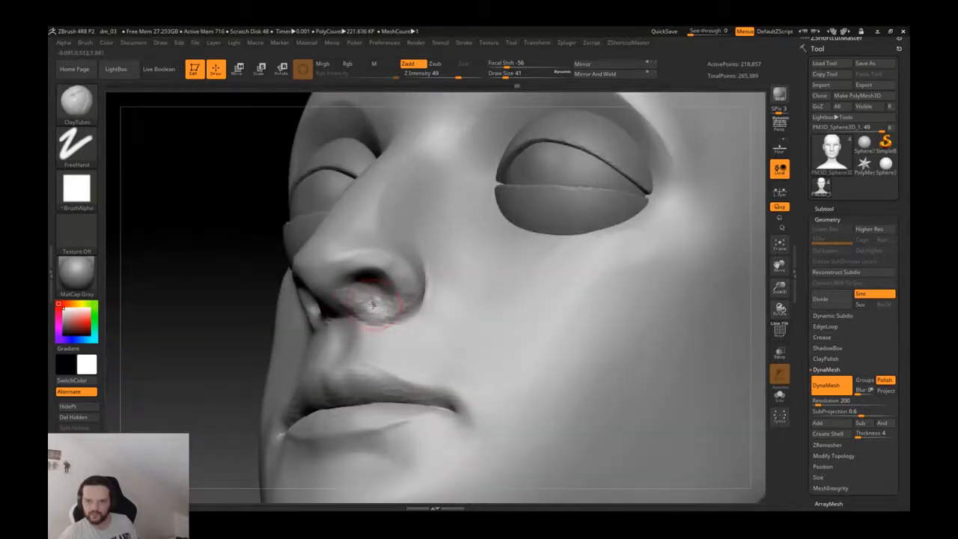
key(shift)
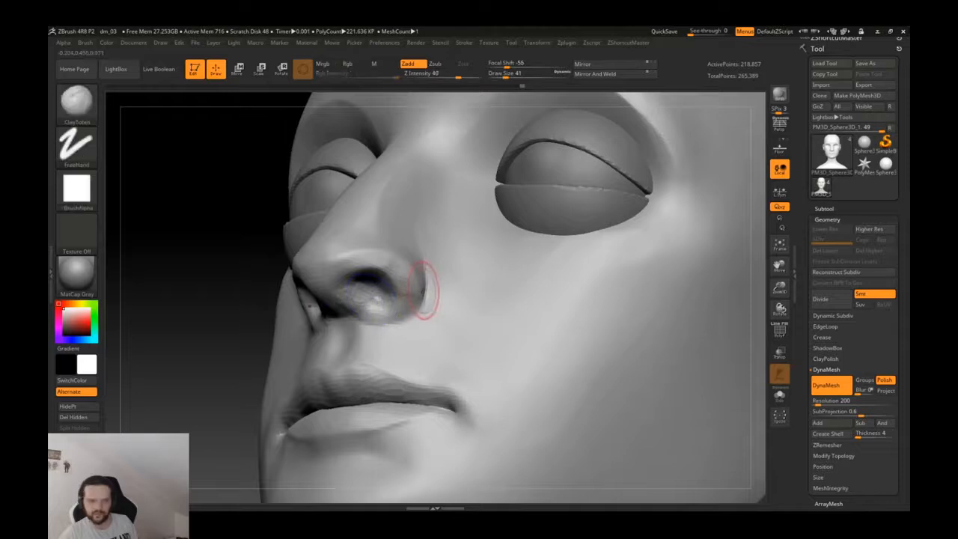
- Define the crease where the nostril wing meets the cheek with the DamStandard brush at draw size 41
ctrl+right_drag(420, 305, 428, 280)
key(b)
key(d)
key(s)
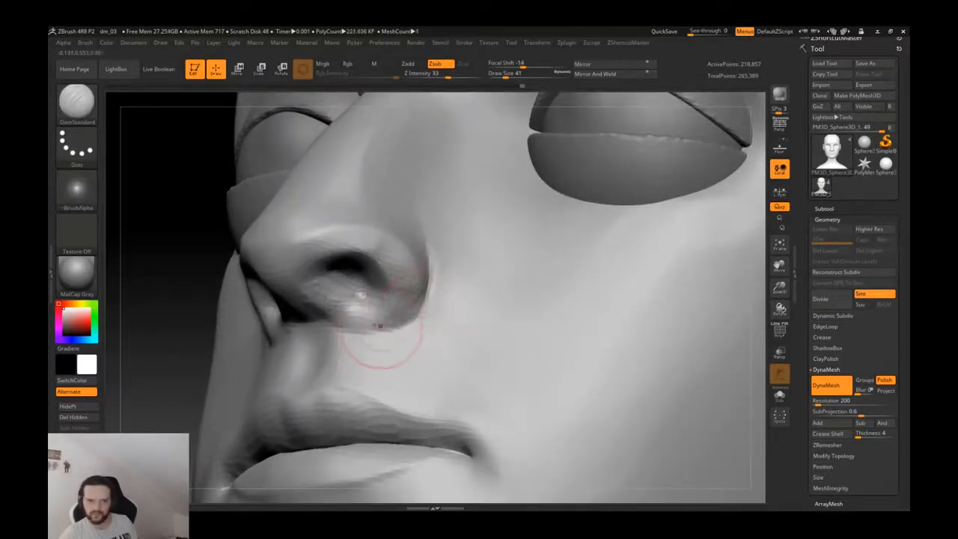
- Fill the skin below and beside the nostril wing with the Clay brush at draw size 41 and smooth it
key(b)
key(c)
key(l)
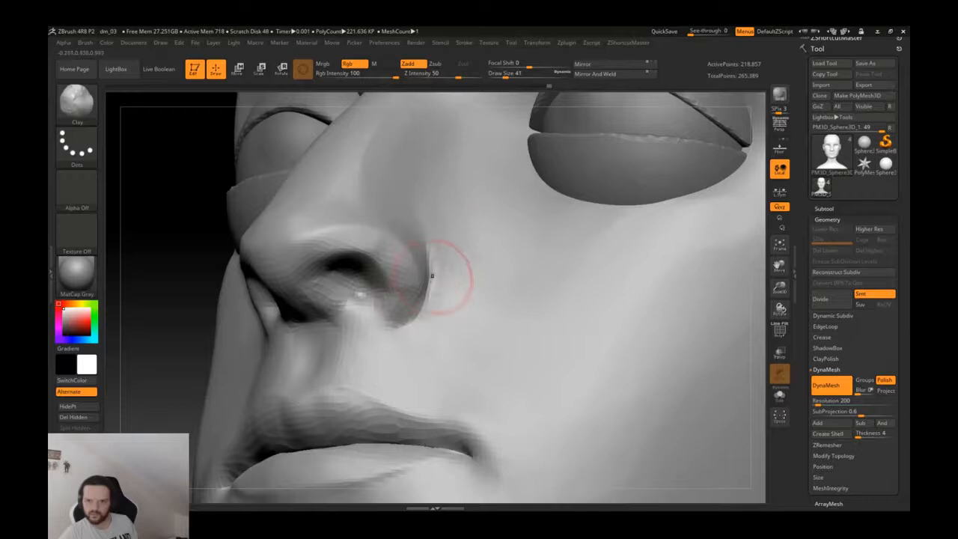
right_drag(465, 263, 483, 286)
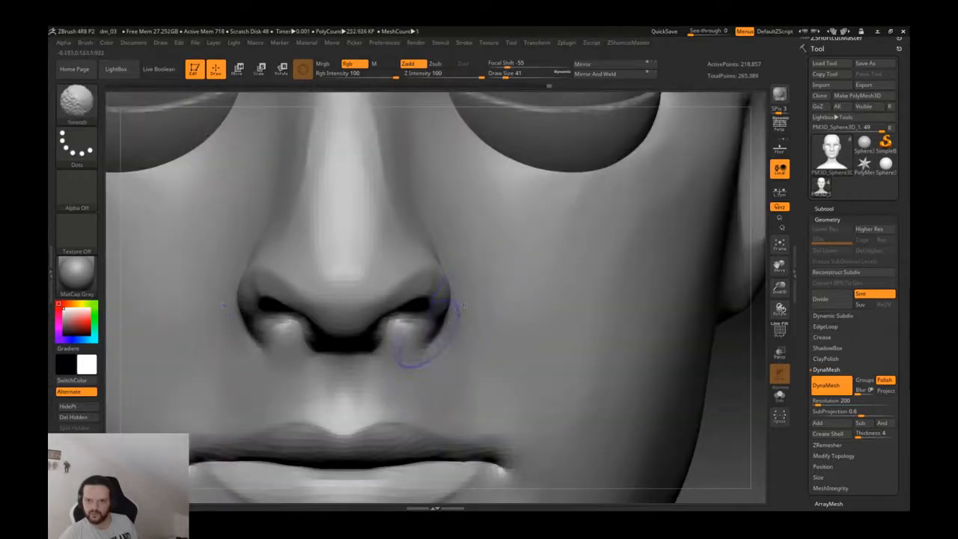
- Carve under the outer base of the nostril wings from the front with the DamStandard brush
key(b)
key(d)
key(s)
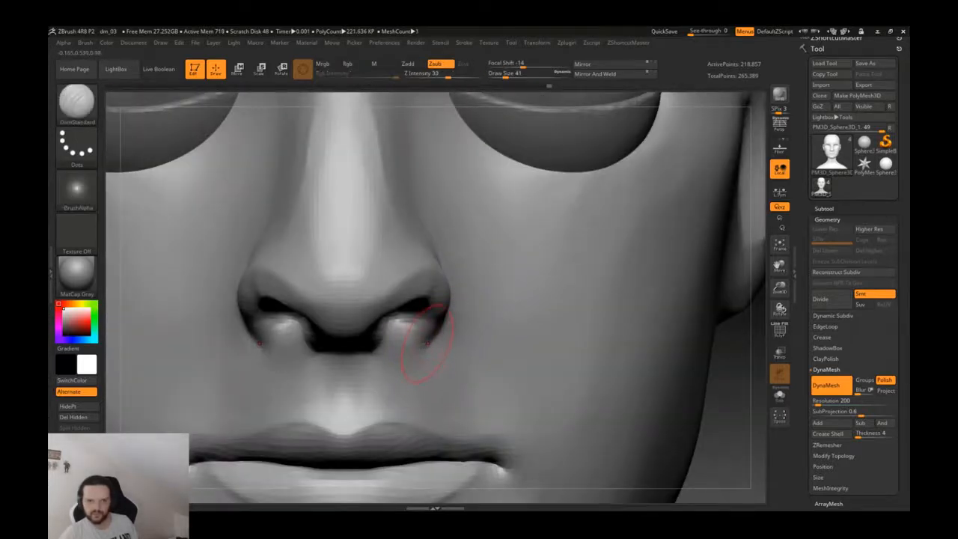
- Pull the nostril wings slightly outward with the Move brush at draw size 41
key(b)
key(m)
key(v)
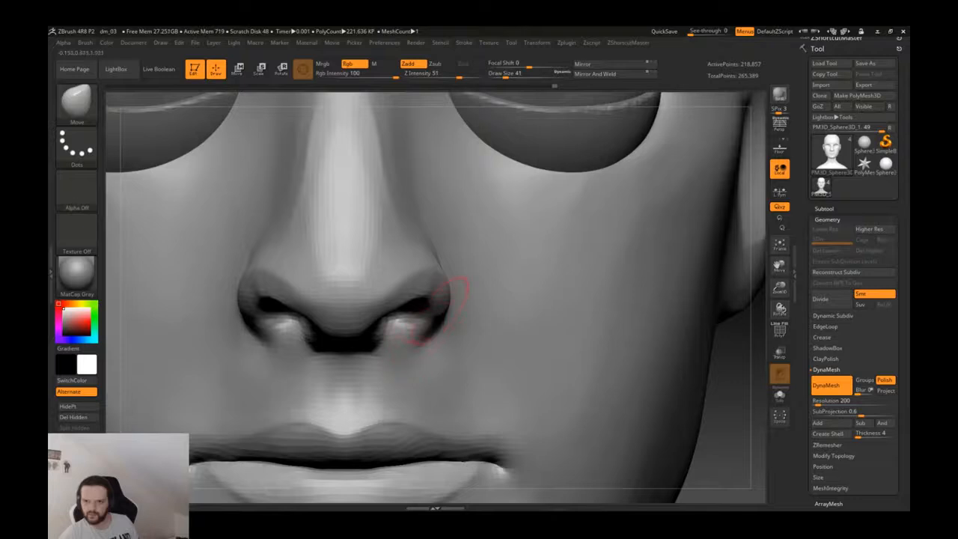
drag(440, 312, 445, 312)
- Add volume to the nostril wings above the openings with the ClayTubes brush at draw size 41
key(b)
key(c)
key(l)
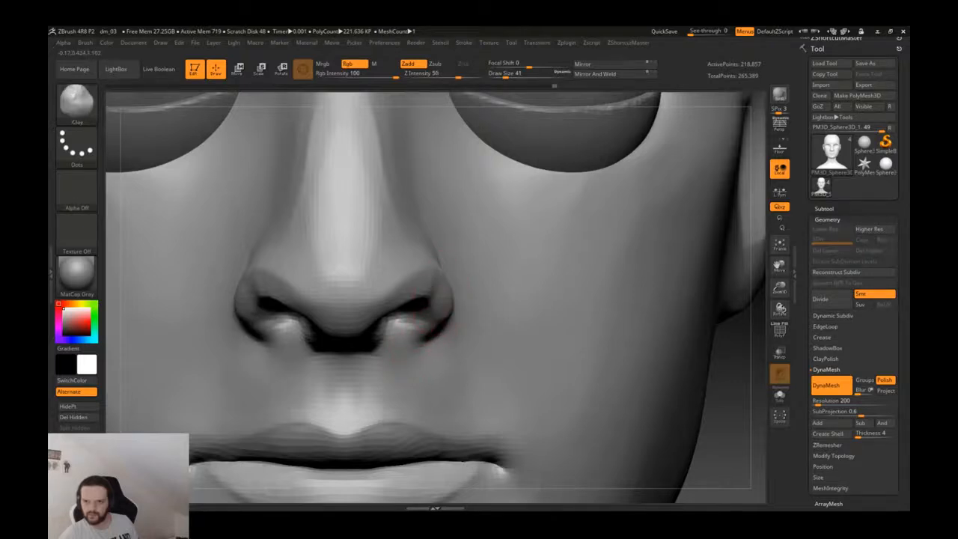
key(b)
key(c)
key(t)
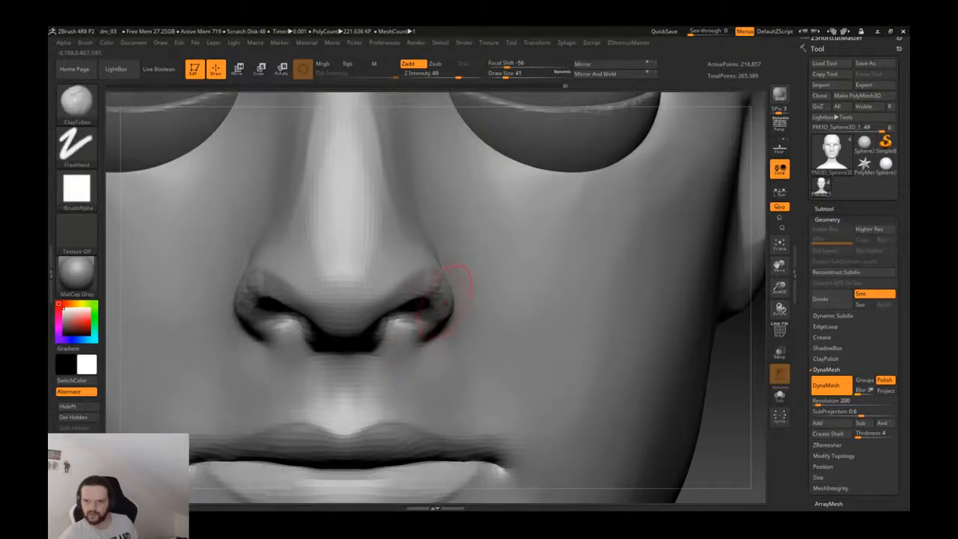
drag(429, 284, 422, 281)
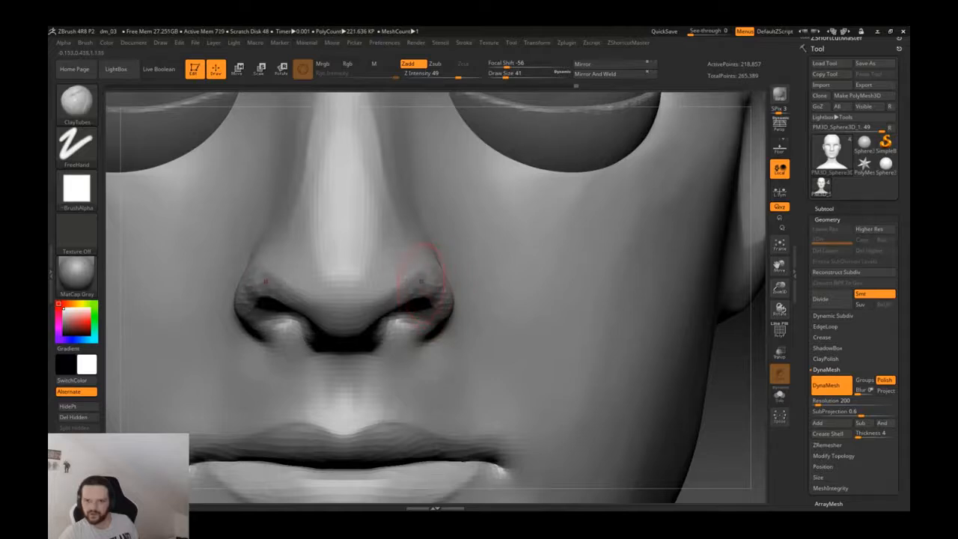
- Flatten the built-up nostril wings with the TrimDynamic brush and smooth them
key(b)
key(t)
key(d)
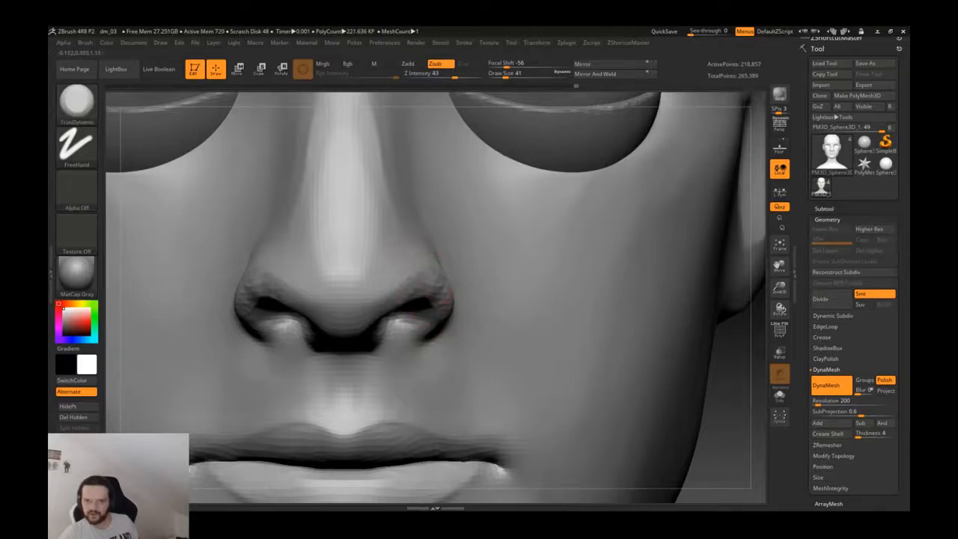
key(shift)
shift+drag(451, 303, 451, 308)
- Reshape the nostril wings and nose tip from below with the Move brush, using draw size 62 for the tip
key(b)
key(m)
key(v)
mouse_move(449, 300)
right_down()
mouse_move(416, 286)
mouse_move(419, 228)
mouse_move(420, 238)
right_up()
drag(399, 273, 395, 272)
ctrl+right_drag(407, 288, 404, 318)
drag(413, 301, 409, 305)
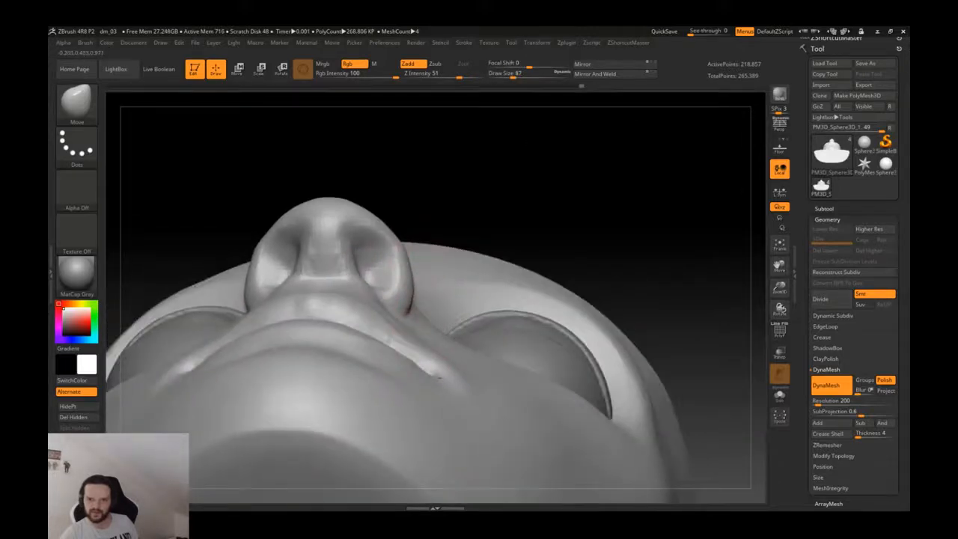
mouse_move(400, 255)
mouse_down()
mouse_move(393, 260)
mouse_move(389, 241)
mouse_up()
drag(350, 212, 355, 207)
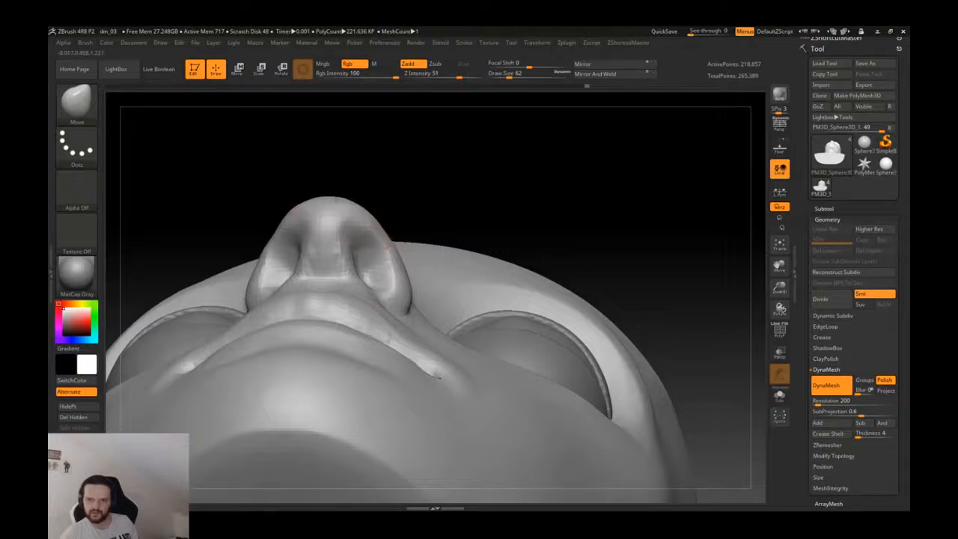
- Smooth the side of the nose and extend the back of the nostril wing with the Move brush at draw size 41
ctrl+right_drag(440, 376, 437, 330)
mouse_move(437, 329)
right_down()
mouse_move(444, 428)
mouse_move(427, 316)
mouse_move(443, 367)
mouse_move(400, 358)
right_up()
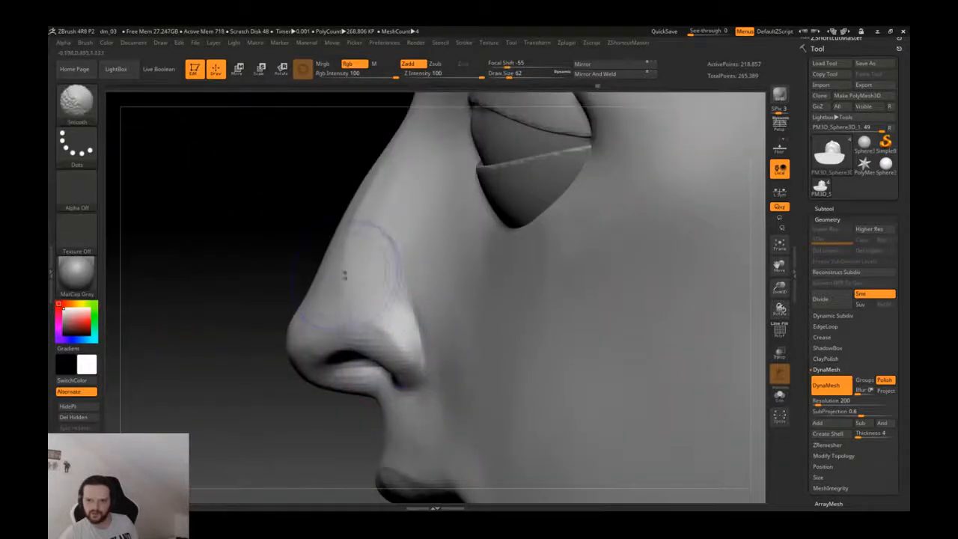
key(shift)
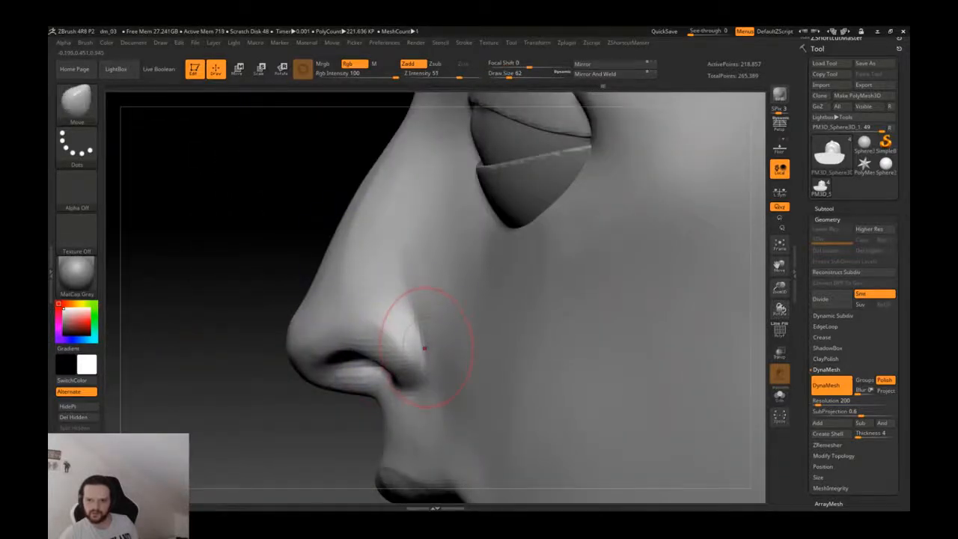
key(bracketleft)
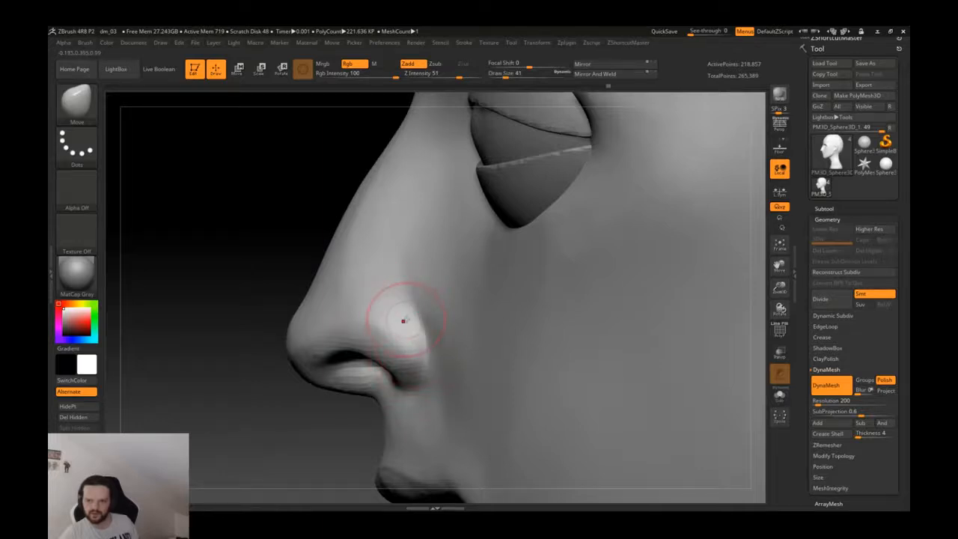
right_drag(412, 299, 426, 310)
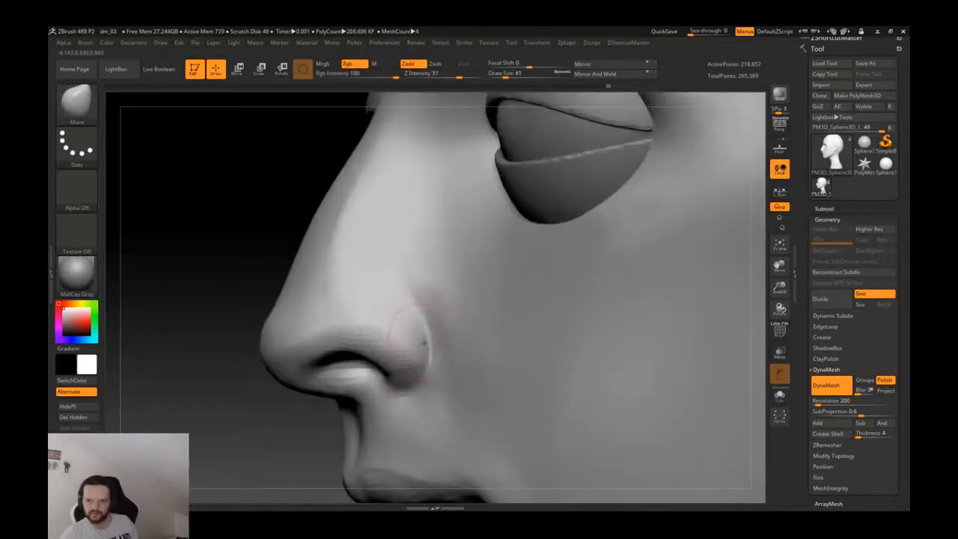
- Fill the area above and behind the nostril wing with the ClayTubes brush at draw size 41 and smooth it
key(b)
key(c)
key(t)
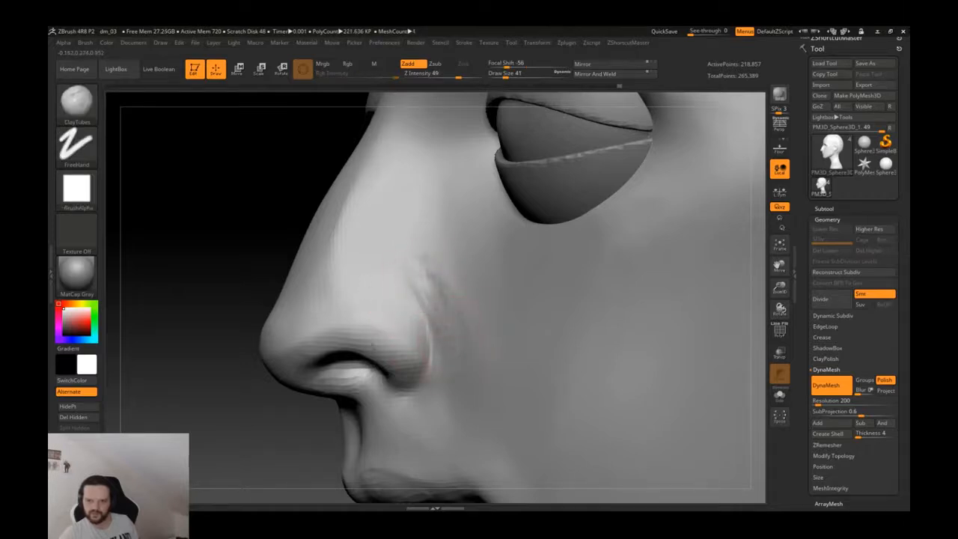
mouse_move(444, 284)
shift+mouse_down()
mouse_move(464, 347)
mouse_move(433, 299)
mouse_move(430, 269)
shift+mouse_up()
- Adjust the nose bridge in profile with the Move brush at draw size 136
right_drag(461, 347, 328, 316)
ctrl+right_drag(471, 318, 462, 346)
key(s)
click(434, 312)
key(b)
key(m)
key(v)
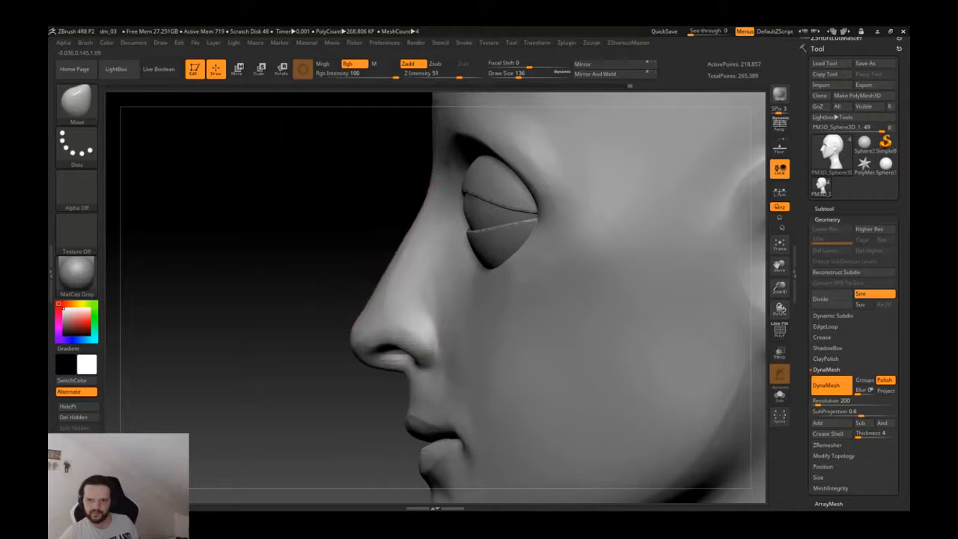
mouse_move(423, 279)
ctrl+right_down()
mouse_move(419, 243)
mouse_move(414, 272)
mouse_move(459, 268)
ctrl+right_up()
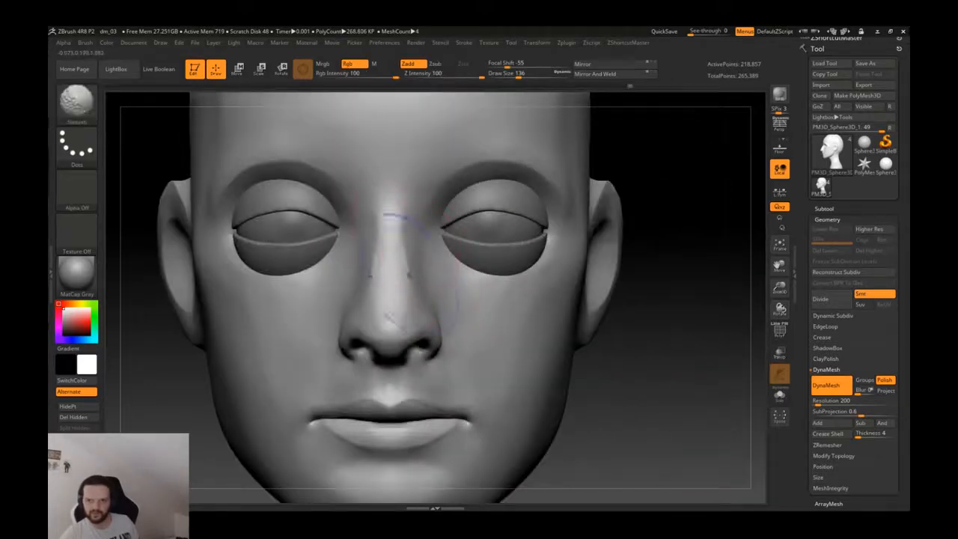
- Carve along both sides of the nose bridge from the front with the DamStandard brush at draw size 136
key(b)
key(d)
key(s)
drag(408, 198, 404, 269)
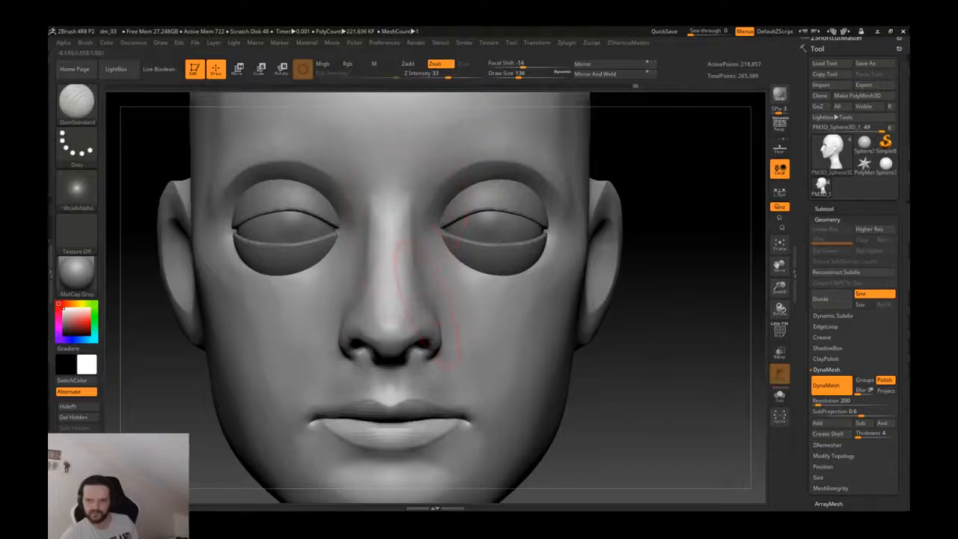
drag(404, 203, 400, 281)
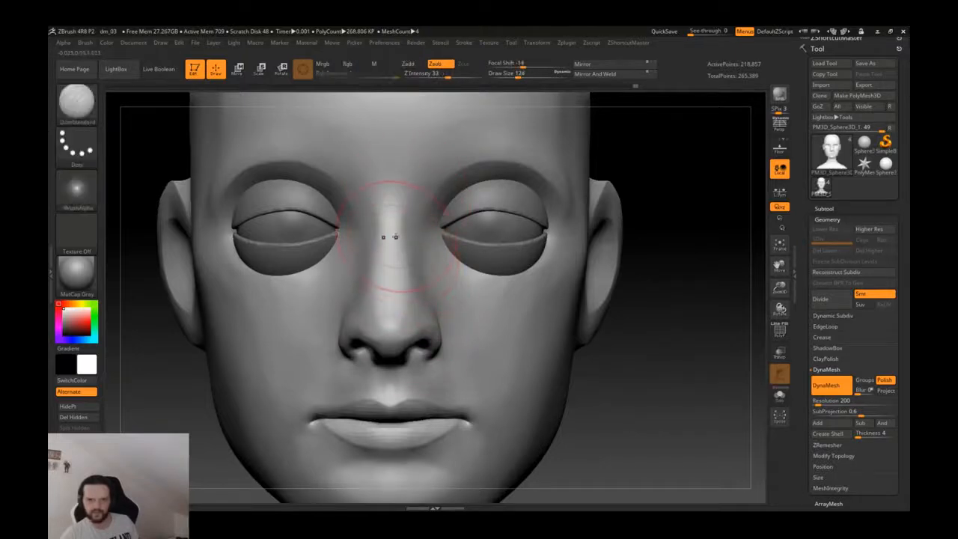
- Smooth the sides of the nose bridge from the front at draw size 124 with the ClayTubes brush active
key(b)
key(c)
key(t)
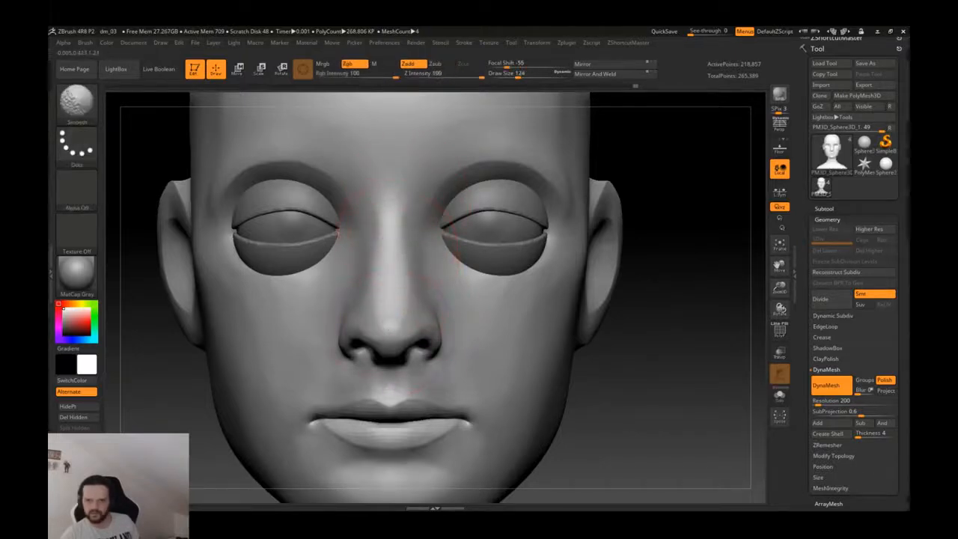
ctrl+right_drag(415, 334, 432, 349)
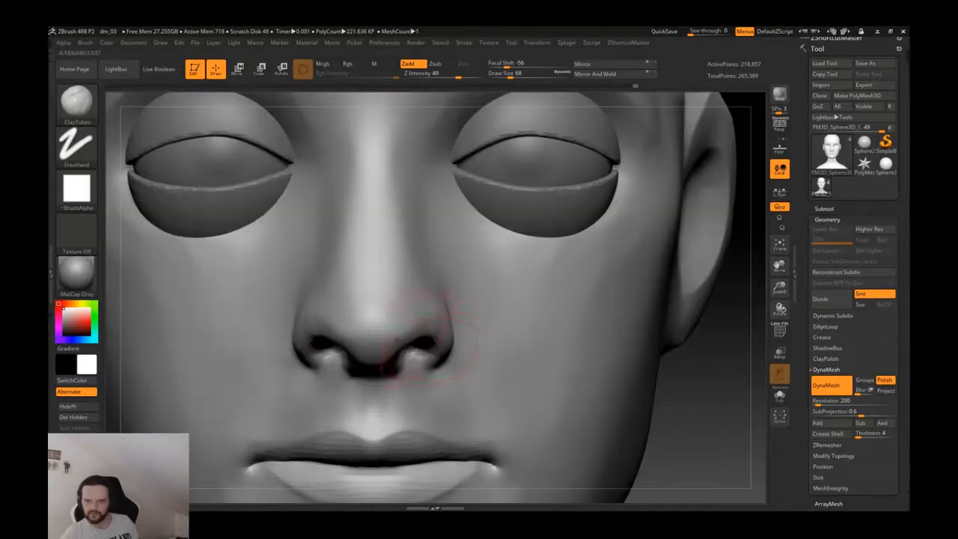
- Try to carve a groove along the top of the nostril wing with the DamStandard brush at draw size 39
key(b)
key(d)
key(s)
key([)
key([)
key([)
right_drag(476, 344, 405, 337)
drag(395, 331, 468, 330)
key(ctrl+z)
drag(408, 331, 481, 334)
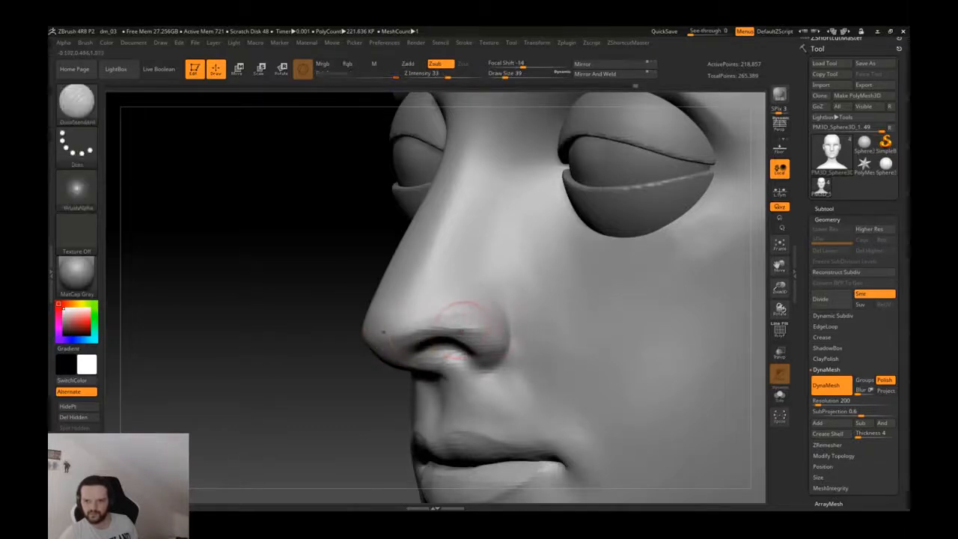
key(ctrl+z)
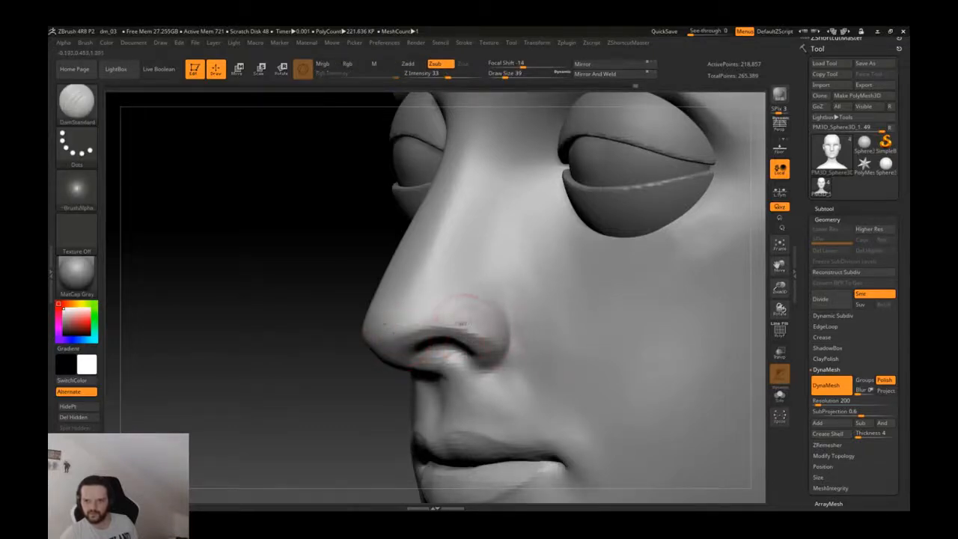
- Build up the nostril wing with the Clay brush at draw size 39 and smooth it
key(b)
key(c)
key(l)
key(shift)
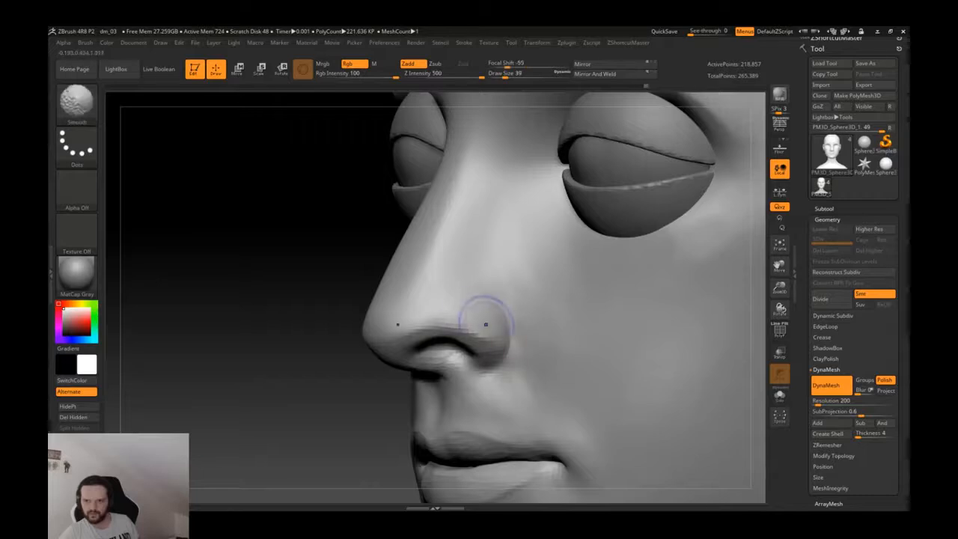
ctrl+right_drag(489, 322, 506, 347)
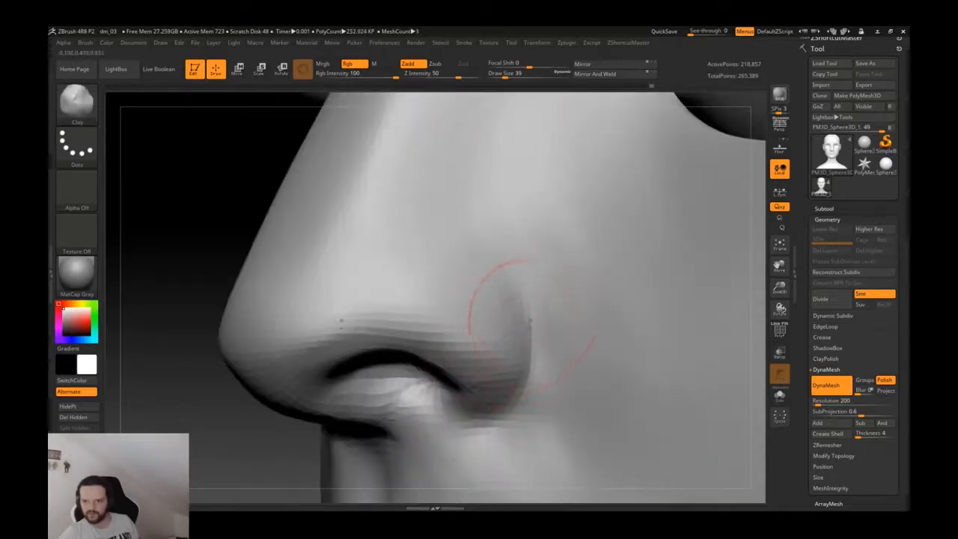
- Reshape the back of the nostril wing with the Move brush at draw size 39
key(b)
key(m)
key(v)
right_drag(512, 364, 526, 354)
mouse_move(526, 355)
mouse_down()
mouse_move(549, 350)
mouse_move(530, 354)
mouse_move(543, 344)
mouse_up()
key(s)
right_drag(544, 344, 472, 315)
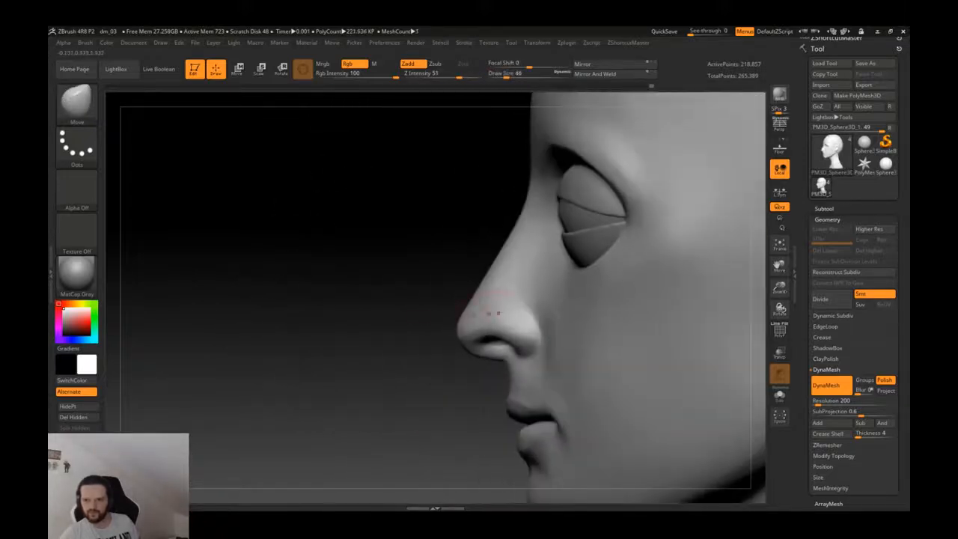
- Fill the area between the nose and the cheek with the Clay brush at draw size 65 and smooth it
right_drag(537, 308, 550, 318)
key(b)
key(c)
key(l)
key(s)
drag(543, 302, 560, 298)
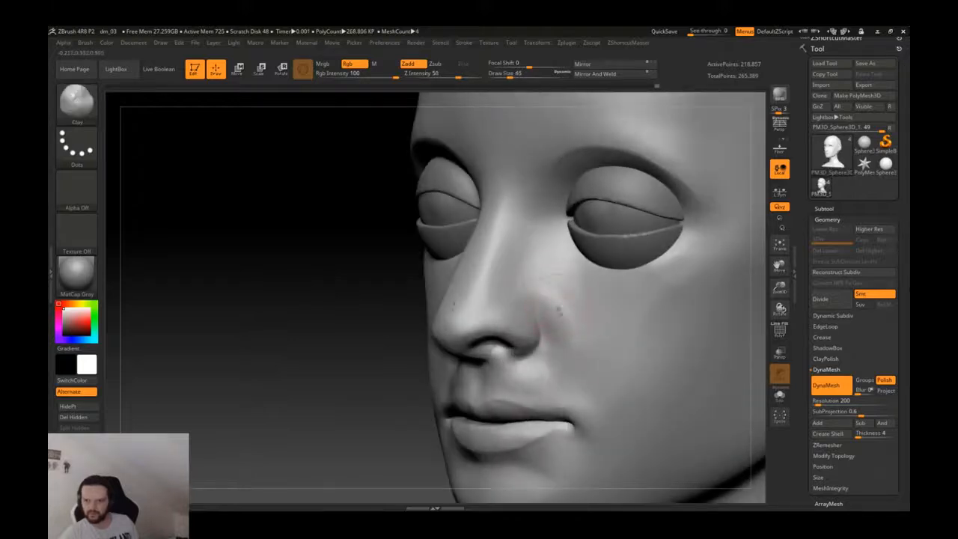
key(shift)
ctrl+right_drag(566, 258, 548, 272)
- Flatten the cheek beside the nose with the TrimDynamic brush at draw size 65 and smooth it
key(b)
key(t)
key(d)
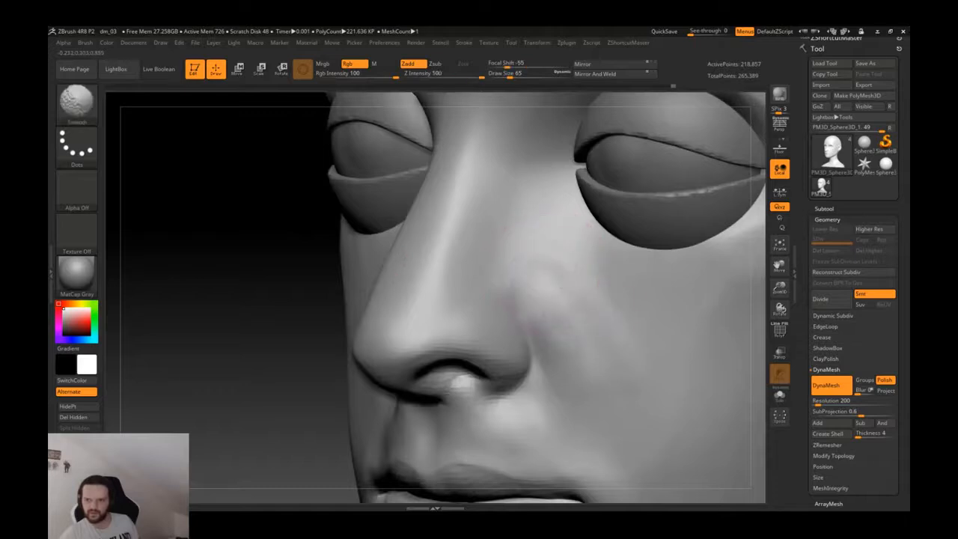
shift+drag(550, 273, 565, 299)
right_drag(565, 299, 501, 299)
- Blend the side of the nose above the nostril wing with the Clay brush at draw size 65 and smooth it
key(b)
key(m)
key(v)
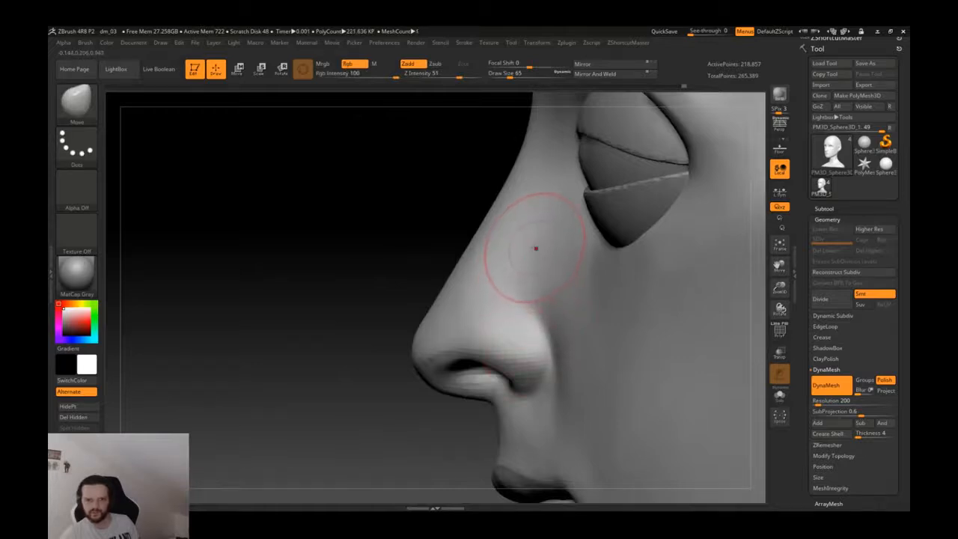
key(b)
key(c)
key(l)
shift+drag(509, 287, 502, 308)
mouse_move(501, 310)
ctrl+right_down()
mouse_move(342, 328)
mouse_move(521, 320)
mouse_move(457, 299)
mouse_move(329, 471)
mouse_move(257, 427)
mouse_move(434, 288)
ctrl+right_up()
- Reshape the outer contour of the nostril wing from below with the Move brush at draw size 65
key(b)
key(m)
key(v)
drag(419, 317, 429, 321)
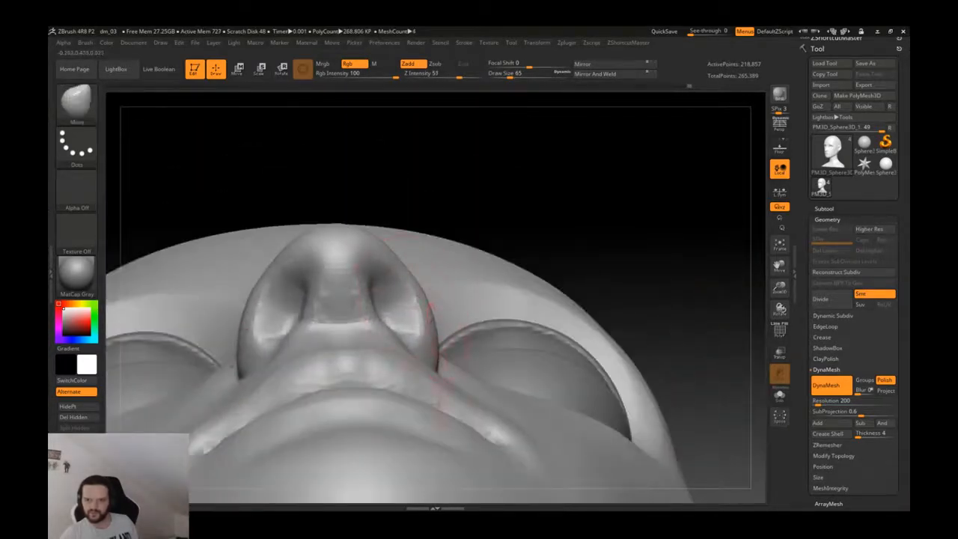
drag(437, 364, 432, 361)
- Shape the inside of the nostril from below with the Clay and DamStandard brushes at draw size 33
key(b)
key(c)
key(l)
key(s)
drag(399, 299, 392, 299)
right_drag(396, 285, 378, 297)
key(b)
key(d)
key(s)
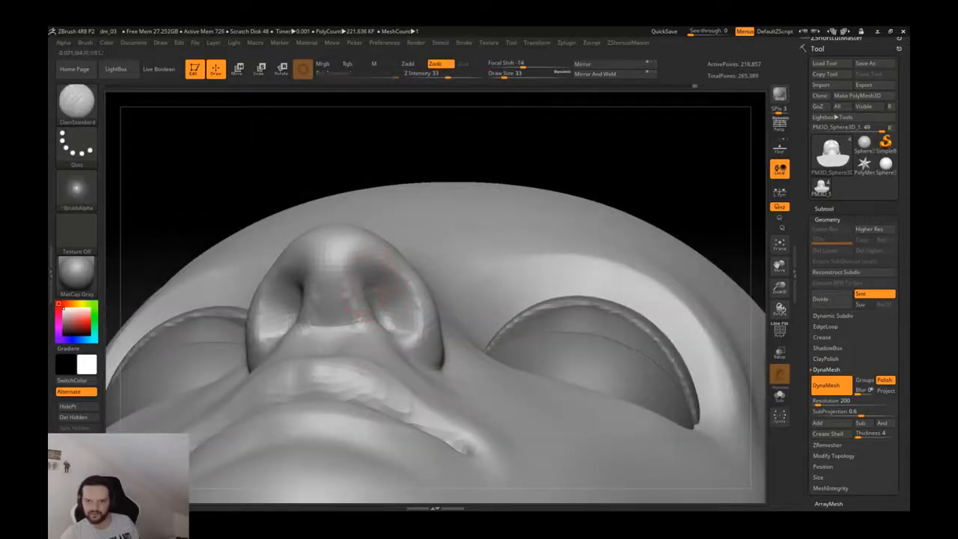
ctrl+right_drag(383, 288, 385, 290)
- Narrow the base of the strip between the nostrils with the Move brush at draw size 33
key(b)
key(m)
key(v)
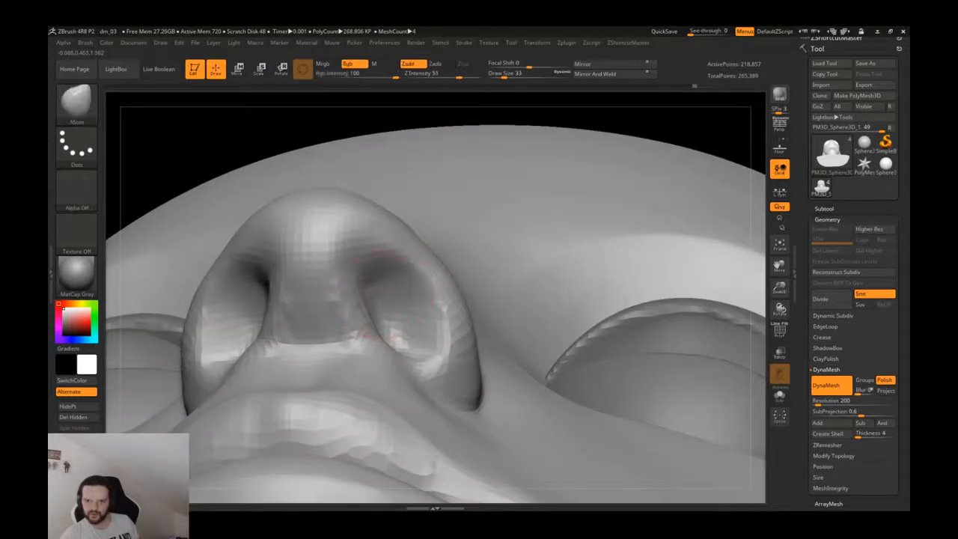
mouse_move(404, 320)
mouse_down()
mouse_move(395, 333)
mouse_move(357, 325)
mouse_move(378, 349)
mouse_move(353, 329)
mouse_up()
key(s)
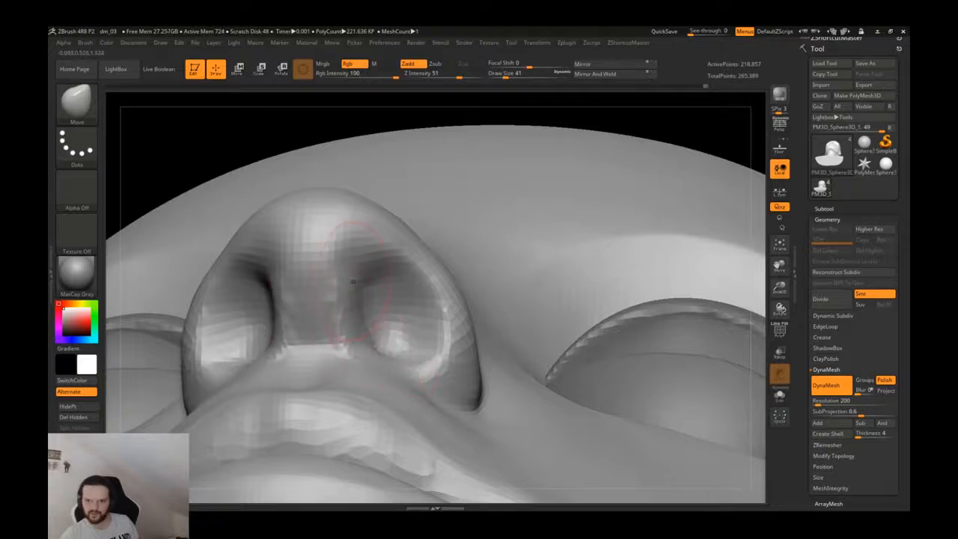
- Hollow out the nostril cavity with the Clay brush at draw size 41 and switch to the Inflat brush
key(b)
key(c)
key(l)
alt+drag(381, 277, 420, 279)
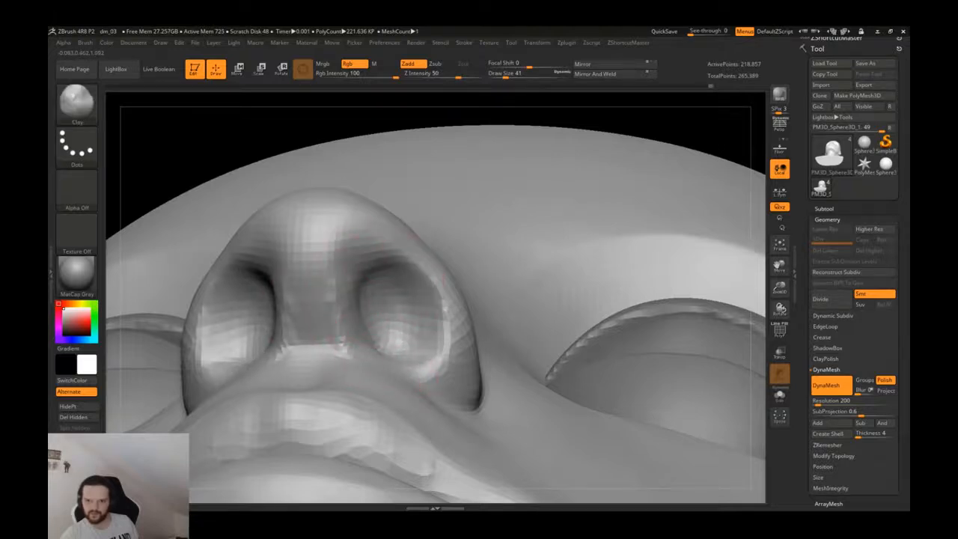
key(b)
key(i)
key(n)
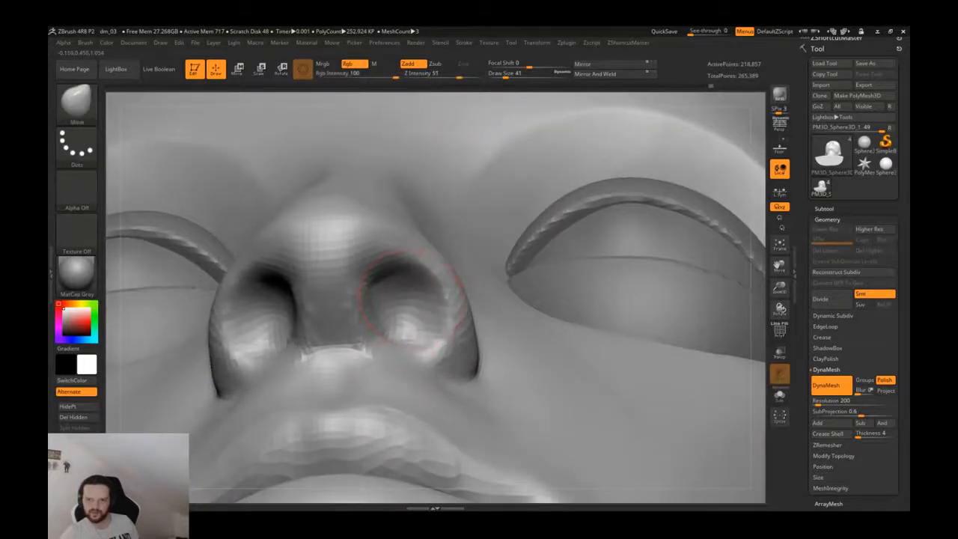
- Adjust the nostril and nose tip in profile with the Move brush at draw size 90
mouse_move(413, 318)
right_down()
mouse_move(380, 352)
mouse_move(371, 307)
mouse_move(376, 324)
right_up()
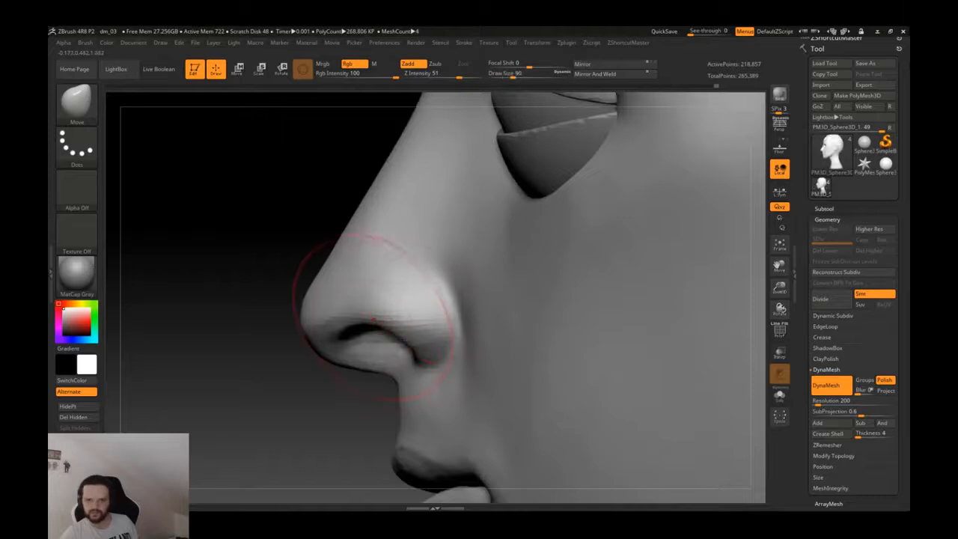
key(s)
drag(379, 315, 373, 315)
drag(359, 323, 349, 330)
- Refine the nostril rim from below with the Clay and ClayBuildup brushes at draw size 56
right_drag(410, 345, 463, 288)
key(b)
key(c)
key(l)
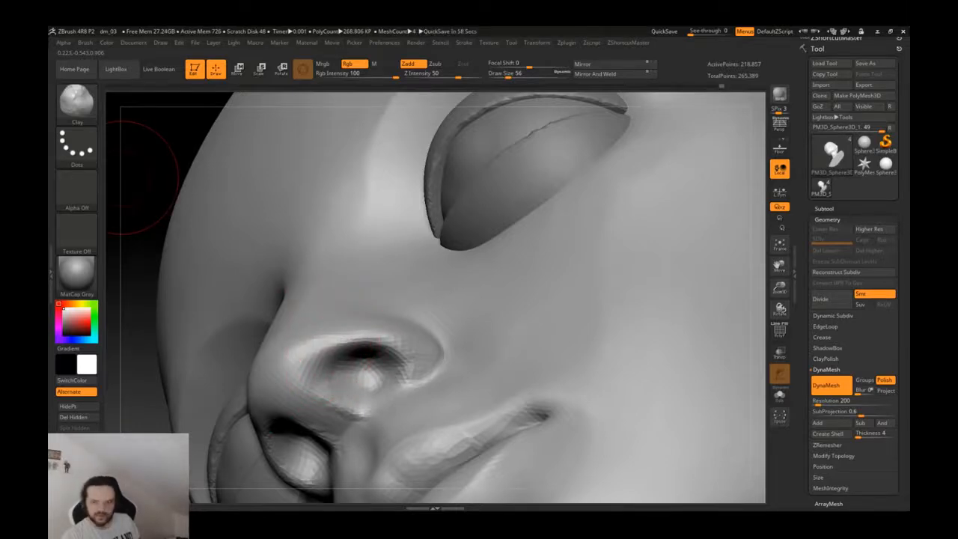
right_drag(381, 306, 363, 346)
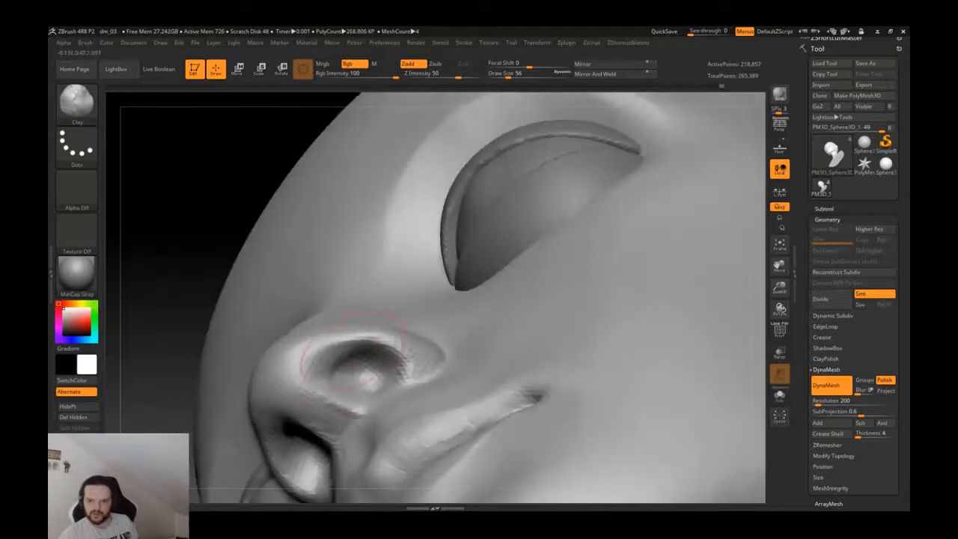
key(b)
key(c)
key(b)
mouse_move(345, 342)
mouse_down()
mouse_move(331, 357)
mouse_move(333, 339)
mouse_up()
mouse_move(333, 340)
right_down()
mouse_move(360, 404)
mouse_move(354, 414)
mouse_move(320, 322)
mouse_move(323, 296)
mouse_move(353, 378)
mouse_move(385, 374)
right_up()
- Build up the crease between the nose and cheek at draw size 56, blending it with TrimDynamic and smoothing
key(b)
key(m)
key(v)
shift+right_drag(297, 364, 334, 293)
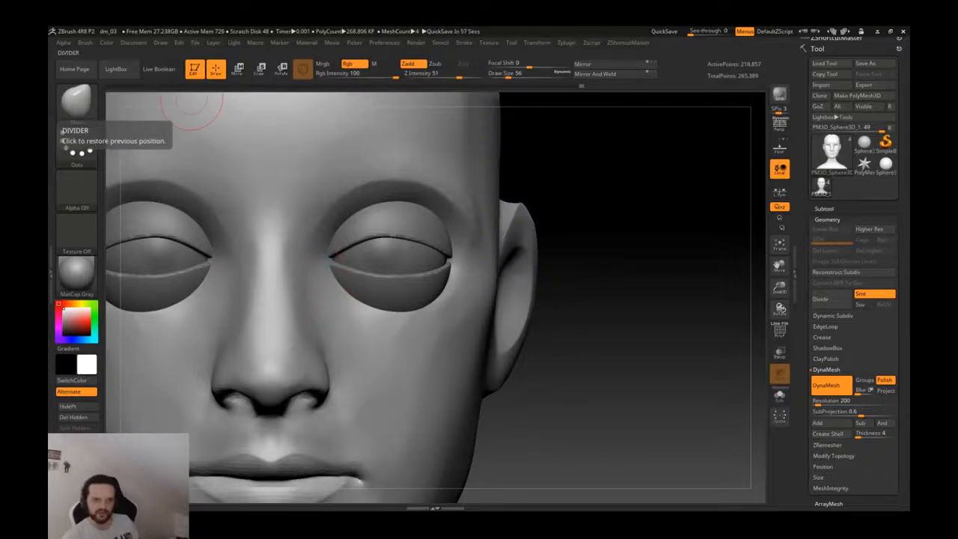
mouse_move(381, 317)
right_down()
mouse_move(312, 318)
mouse_move(298, 292)
right_up()
mouse_move(319, 280)
mouse_down()
mouse_move(336, 389)
mouse_move(353, 389)
mouse_up()
drag(334, 350, 306, 286)
key(b)
key(t)
key(d)
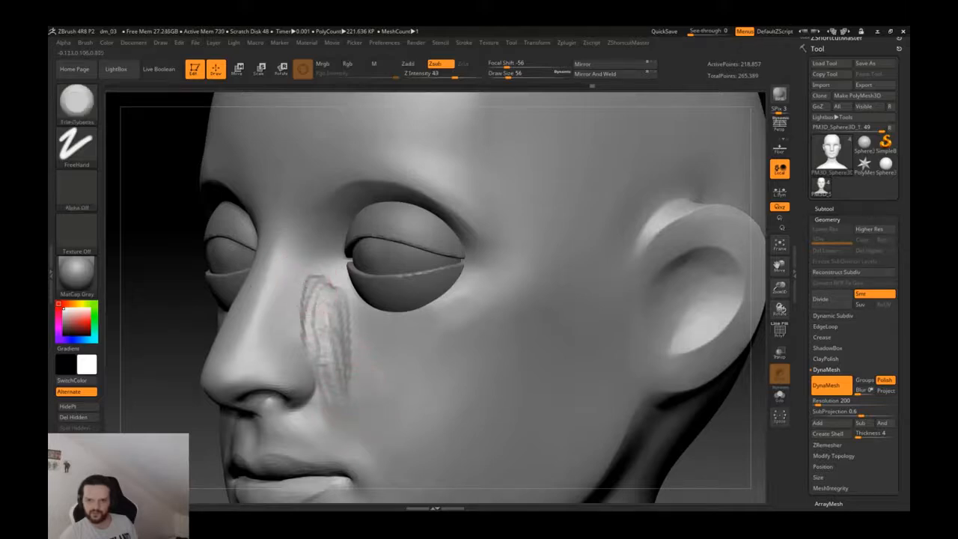
key(shift)
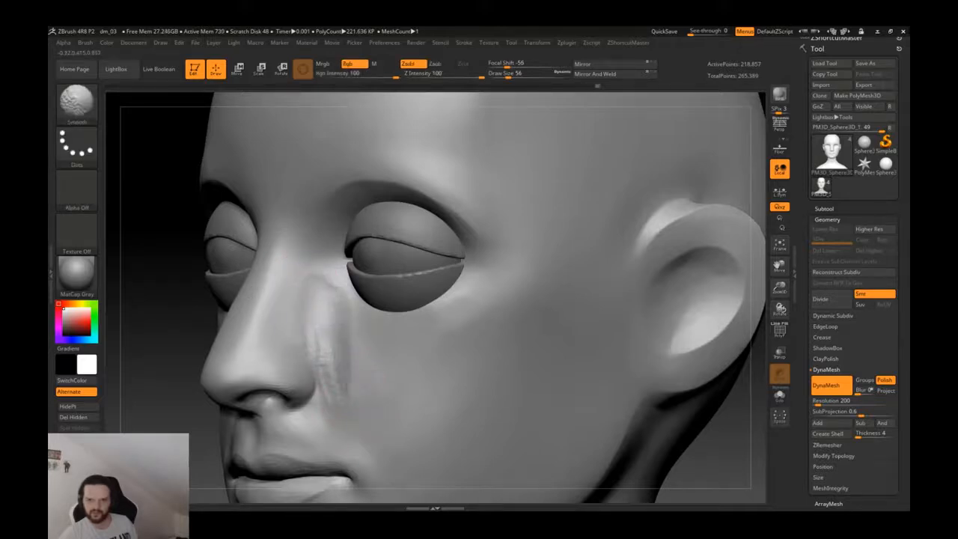
- Even out the cheek beside the nose with the Clay brush at draw size 56 and smooth it
key(b)
key(c)
key(l)
mouse_move(339, 323)
mouse_down()
mouse_move(376, 359)
mouse_move(351, 307)
mouse_up()
key(shift)
drag(164, 322, 323, 331)
- Adjust the side of the nose and the adjoining cheek with the Move brush at draw size 87
key(b)
key(m)
key(v)
key(bracketright)
drag(542, 303, 359, 290)
- Tighten the side of the nose bridge with the Pinch brush at draw size 56
key(b)
key(d)
key(s)
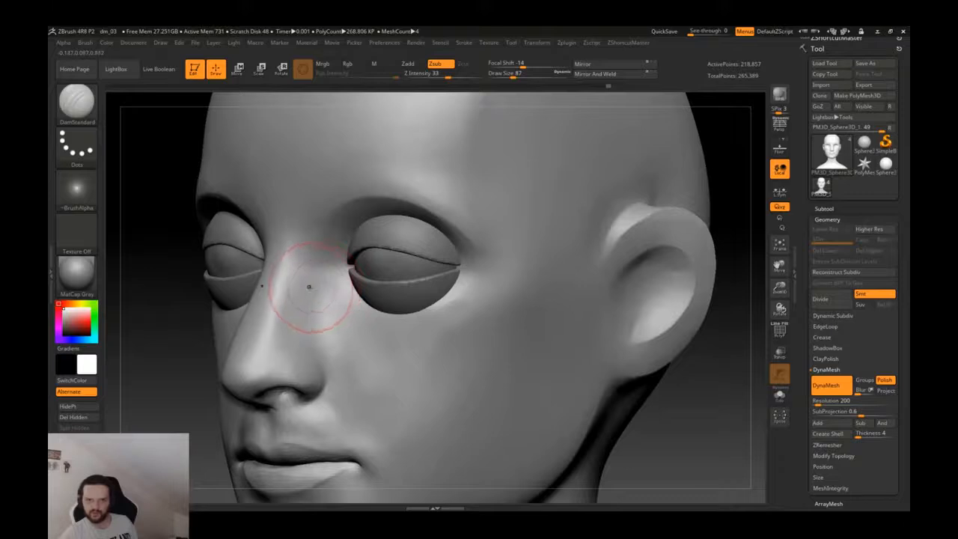
right_drag(311, 287, 300, 281)
key(b)
key(m)
key(v)
key(s)
key(b)
key(p)
key(o)
drag(300, 288, 292, 308)
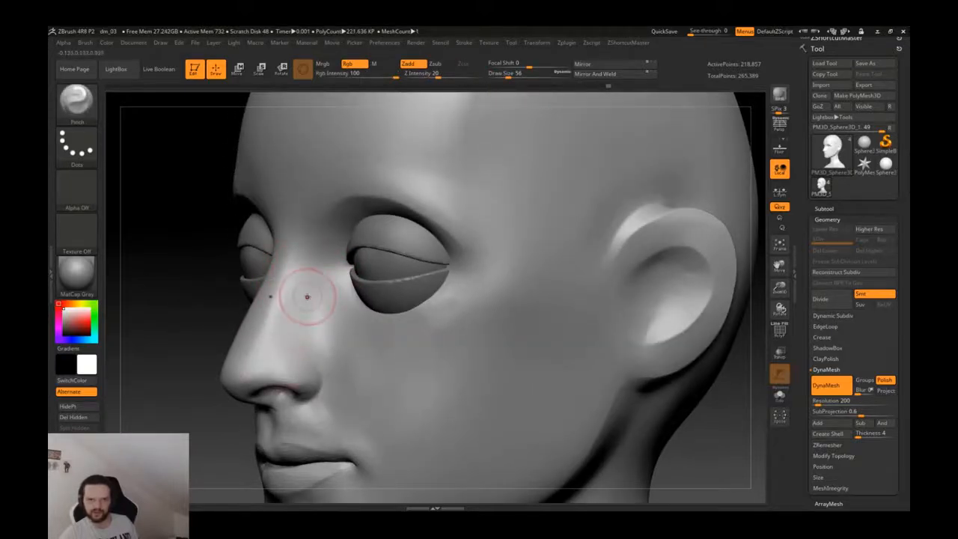
- Fill the side of the nose below the inner eye corner with the Clay brush at draw size 71 and smooth it
key(b)
key(c)
key(l)
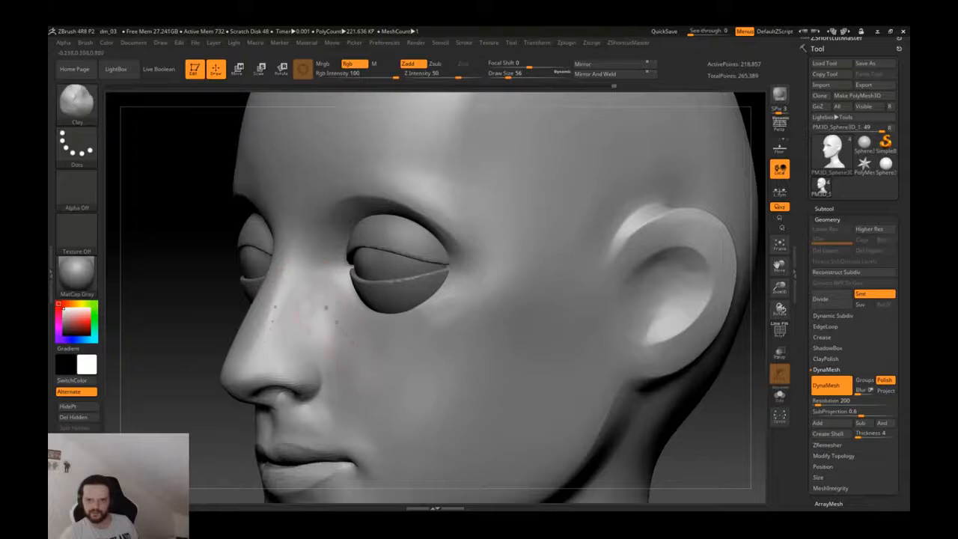
key(s)
drag(329, 336, 353, 349)
key(shift)
key(shift)
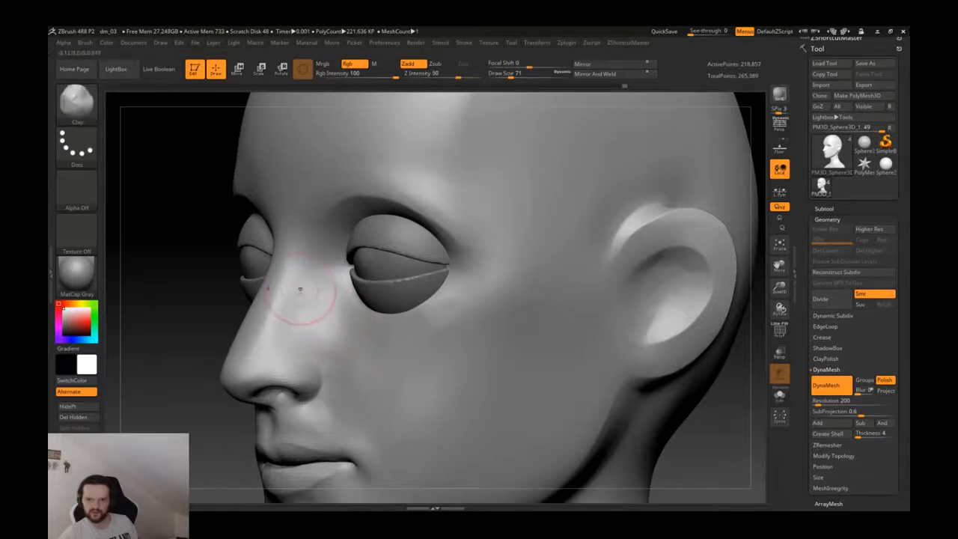
key(shift)
- Even out the cheeks below the eyes and beside the nose from the front with Clay and smoothing at draw size 71
mouse_move(323, 303)
ctrl+right_down()
mouse_move(323, 288)
mouse_move(383, 298)
mouse_move(379, 324)
ctrl+right_up()
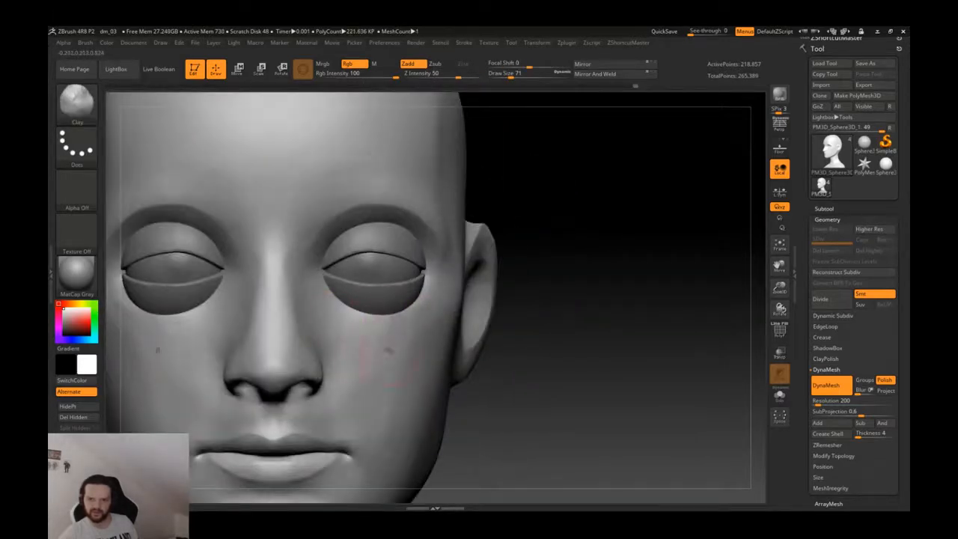
key(shift)
mouse_move(362, 317)
ctrl+right_down()
mouse_move(357, 297)
mouse_move(342, 315)
ctrl+right_up()
mouse_move(410, 332)
ctrl+right_down()
mouse_move(386, 315)
mouse_move(374, 344)
ctrl+right_up()
key(shift)
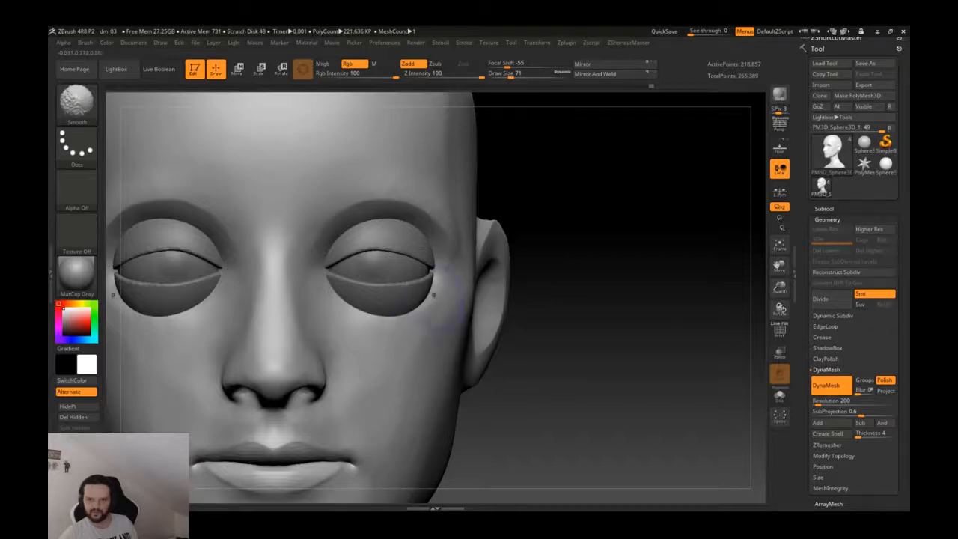
mouse_move(434, 300)
ctrl+right_down()
mouse_move(350, 319)
mouse_move(389, 325)
ctrl+right_up()
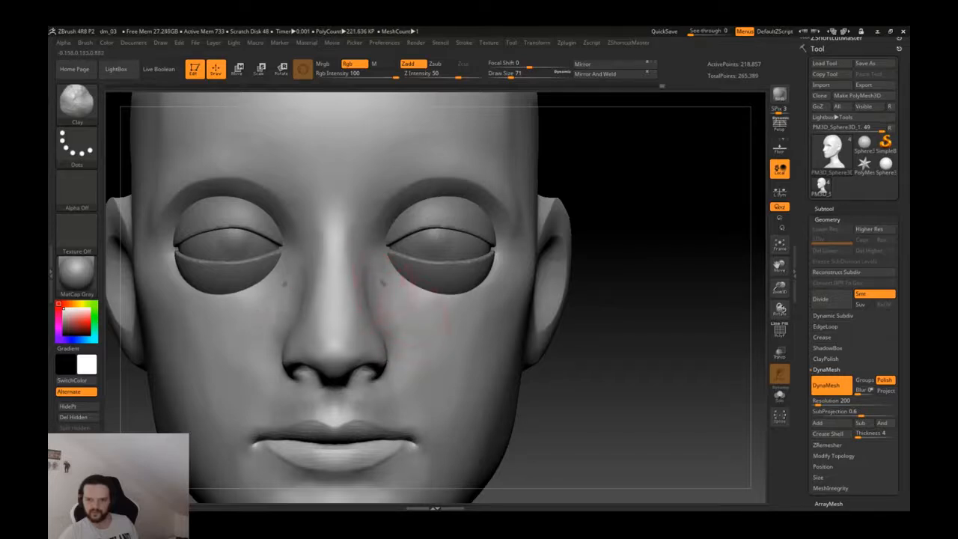
key(shift)
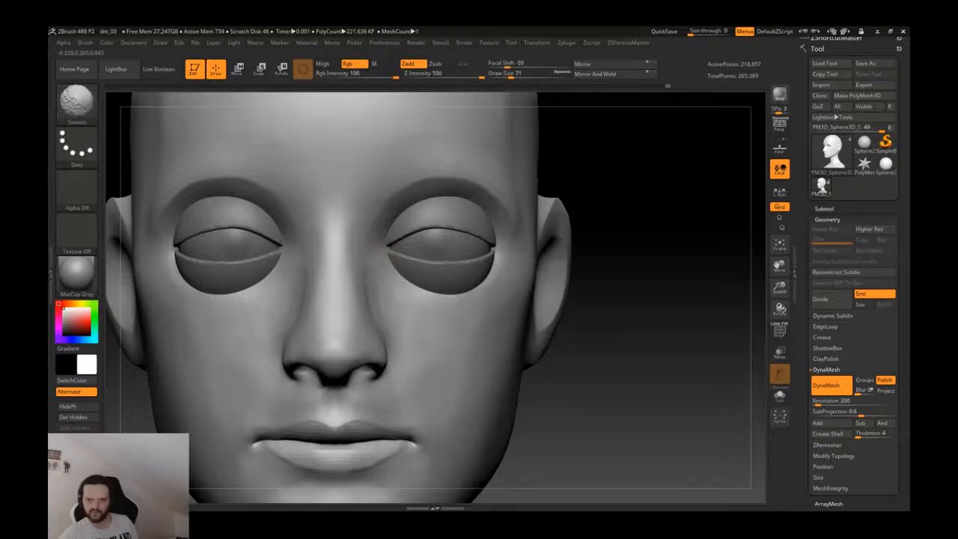
key(shift)
mouse_move(383, 269)
ctrl+right_down()
mouse_move(383, 213)
mouse_move(387, 286)
mouse_move(366, 315)
ctrl+right_up()
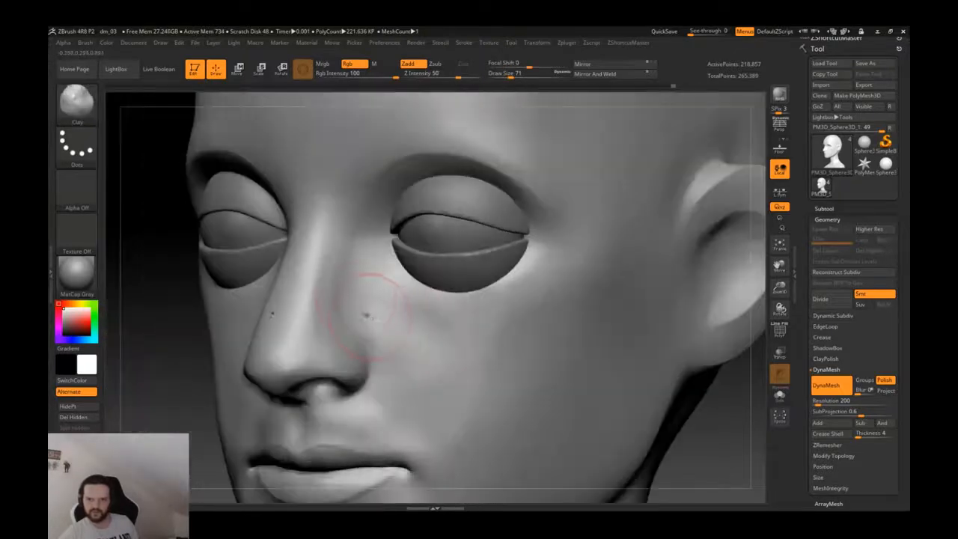
- Flatten the side of the nose bridge with the TrimDynamic brush at draw size 71 and smooth it
key(b)
key(t)
key(d)
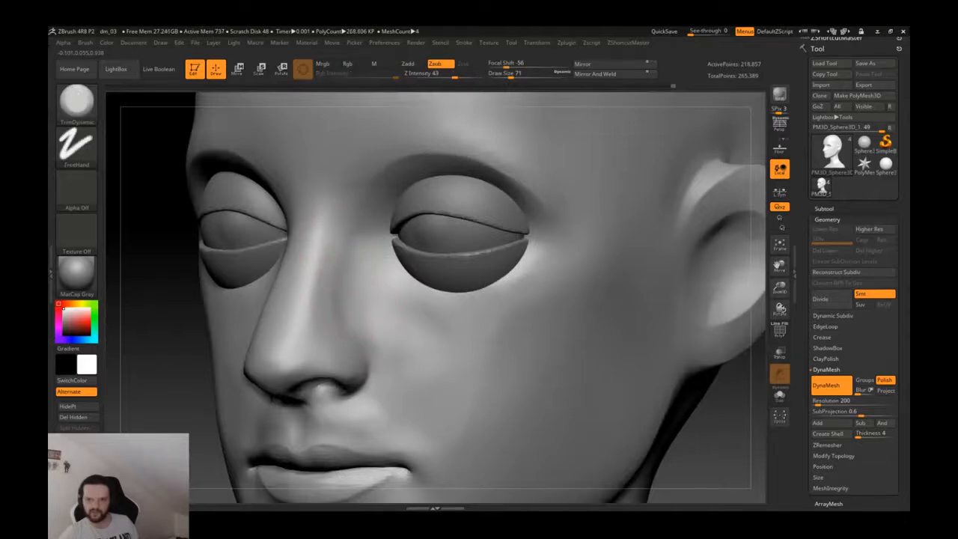
drag(309, 271, 311, 310)
key(shift)
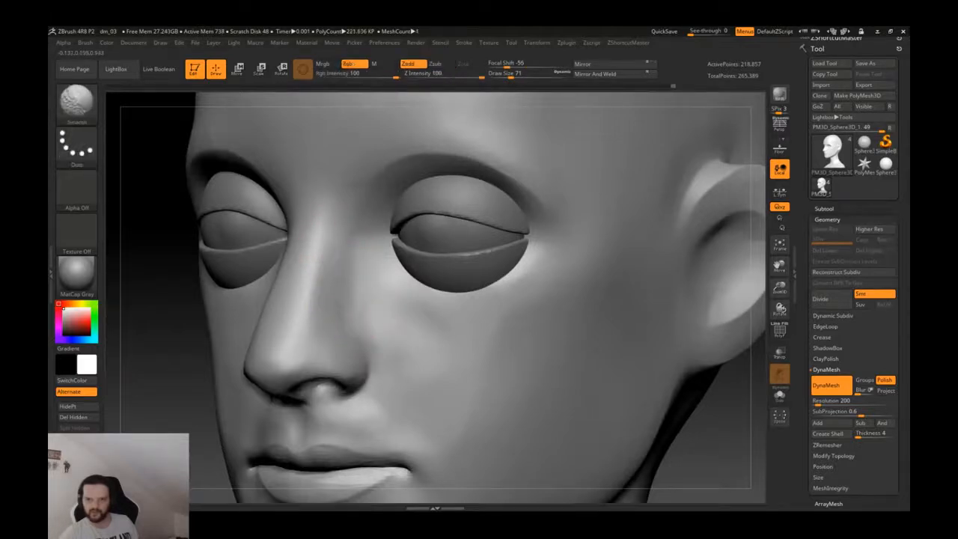
mouse_move(382, 285)
right_down()
mouse_move(420, 271)
mouse_move(404, 329)
right_up()
key(shift)
- Try to add clay down the nose root between the eyebrows with the ClayTubes brush
key(b)
key(c)
key(t)
alt+right_drag(302, 185, 308, 213)
drag(306, 163, 307, 211)
key(ctrl+z)
key(ctrl+z)
- Adjust the nose root's profile from the side with the Move brush at draw size 68
right_drag(328, 222, 225, 222)
key(s)
drag(318, 220, 315, 220)
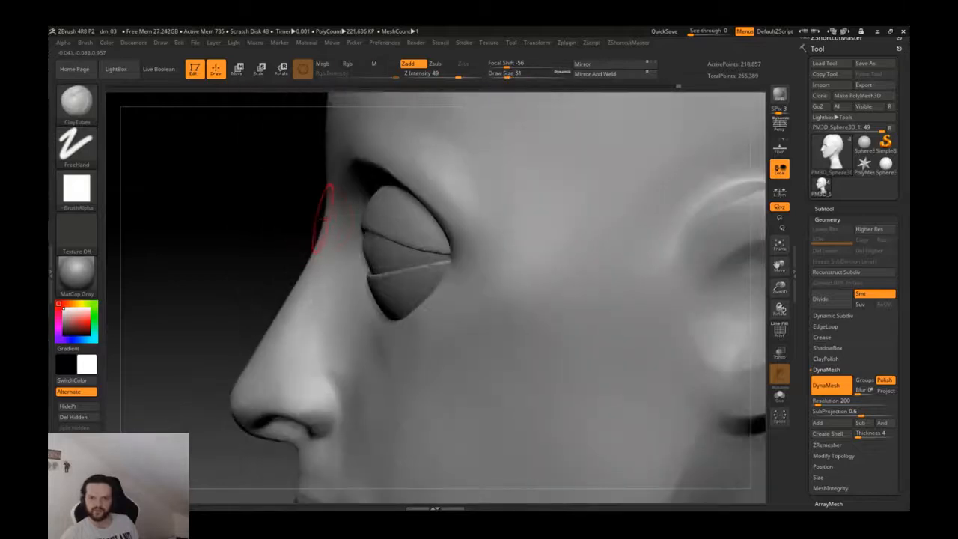
key(b)
key(m)
key(v)
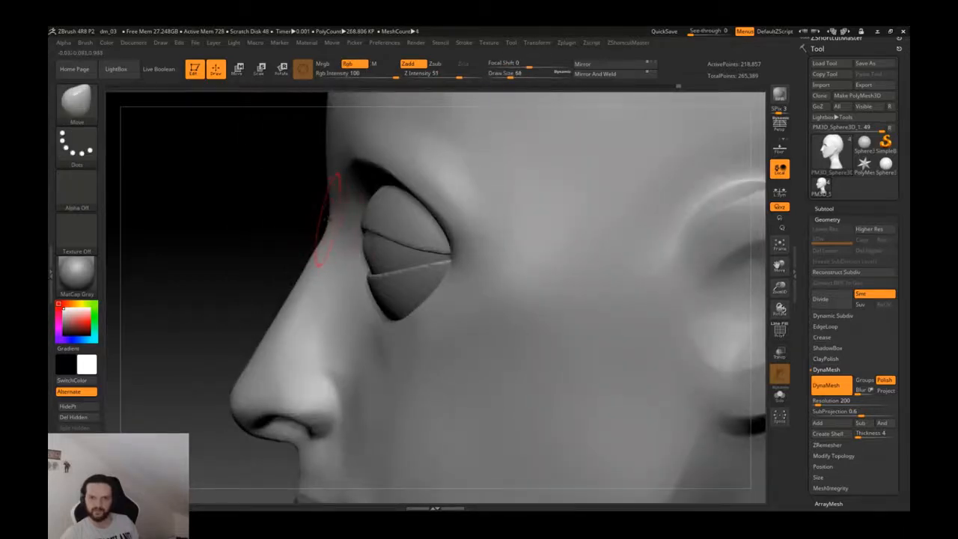
mouse_move(330, 187)
right_down()
mouse_move(453, 168)
mouse_move(374, 161)
right_up()
- Build up the area between the eyebrows with ClayTubes, enlarging the draw size to 101, and smooth it
key(b)
key(c)
key(t)
mouse_move(341, 164)
mouse_down()
mouse_move(342, 180)
mouse_move(321, 183)
mouse_move(314, 169)
mouse_move(329, 173)
mouse_up()
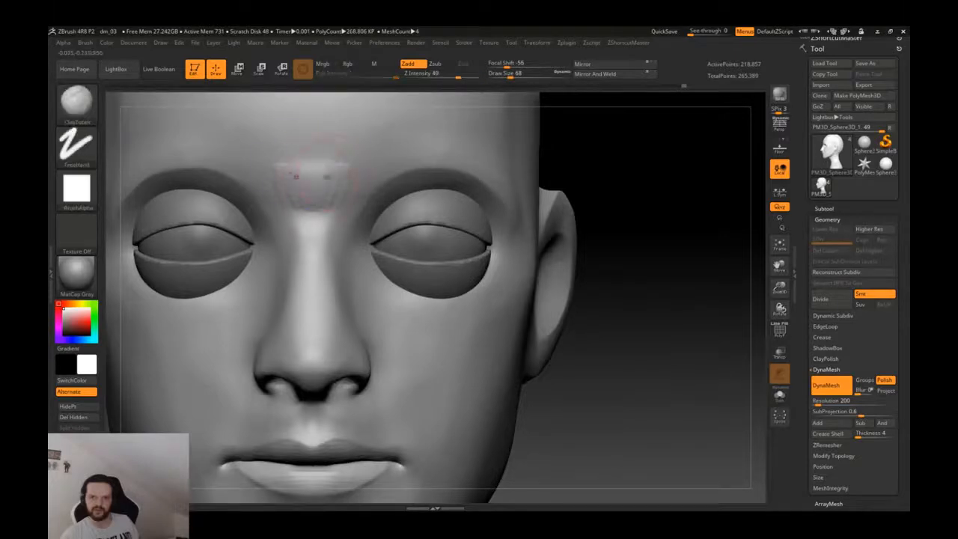
key(ctrl+z)
key(ctrl+z)
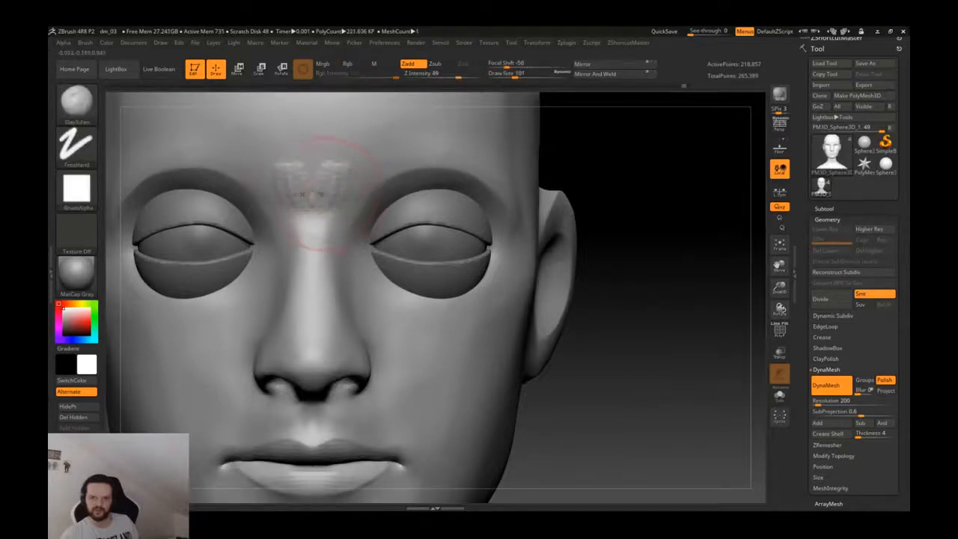
mouse_move(322, 200)
mouse_down()
mouse_move(312, 163)
mouse_move(326, 180)
mouse_up()
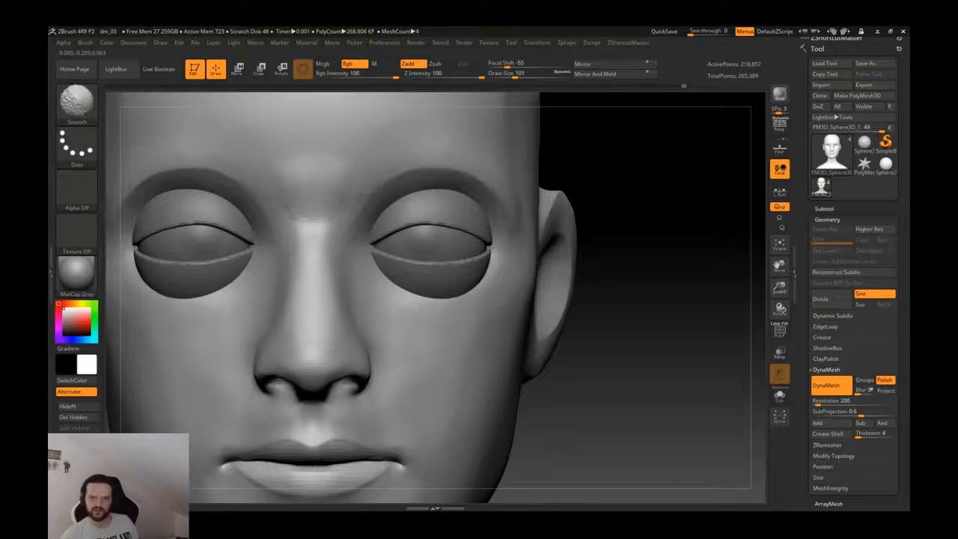
- Build up the brow ridges above both eyes with the Clay brush at draw size 101 and smooth them
ctrl+right_drag(359, 167, 338, 247)
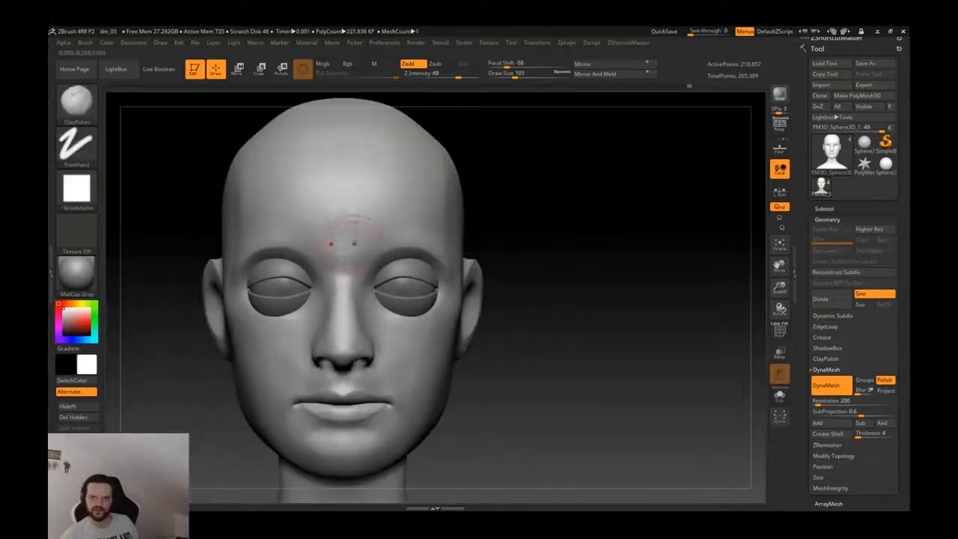
key(b)
key(c)
key(l)
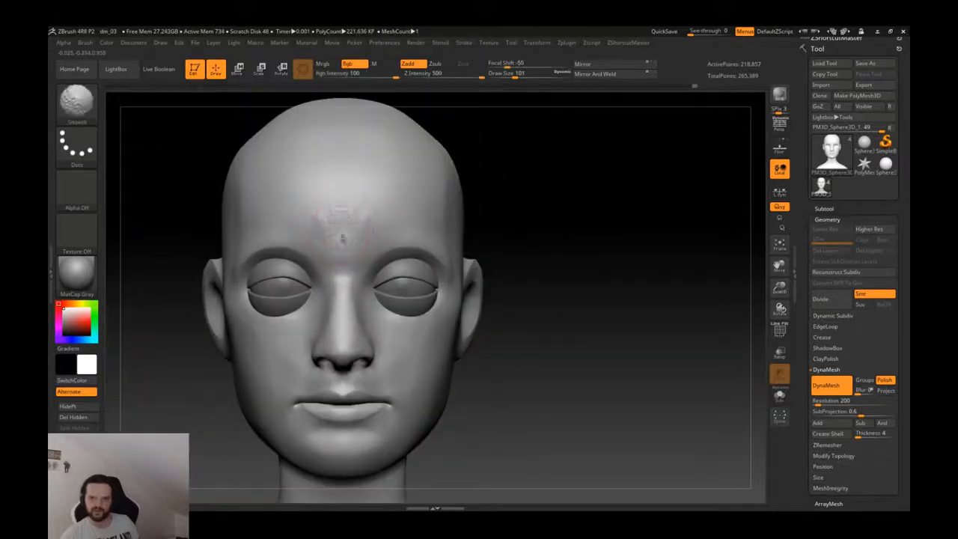
ctrl+right_drag(338, 204, 359, 212)
key(ctrl+z)
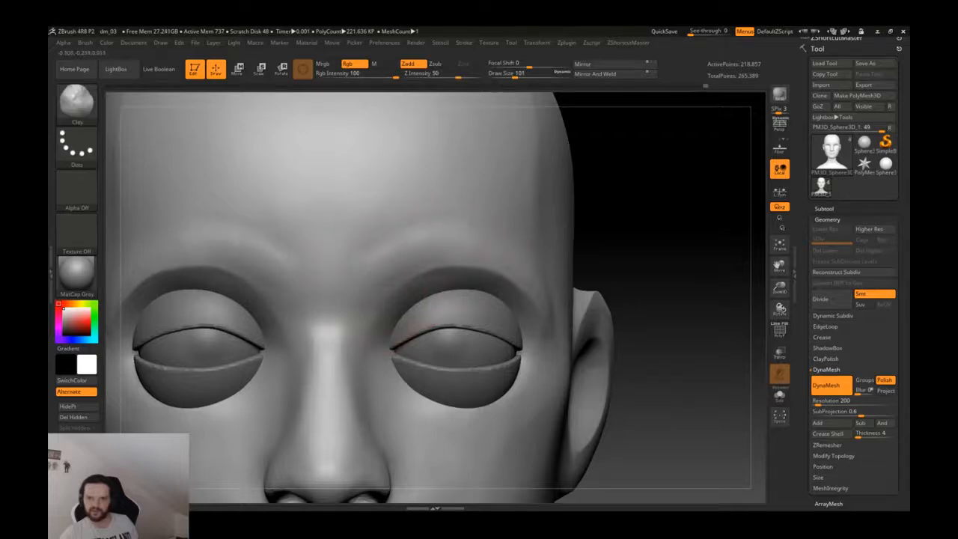
mouse_move(457, 248)
mouse_down()
mouse_move(369, 291)
mouse_move(389, 250)
mouse_move(439, 224)
mouse_move(372, 248)
mouse_up()
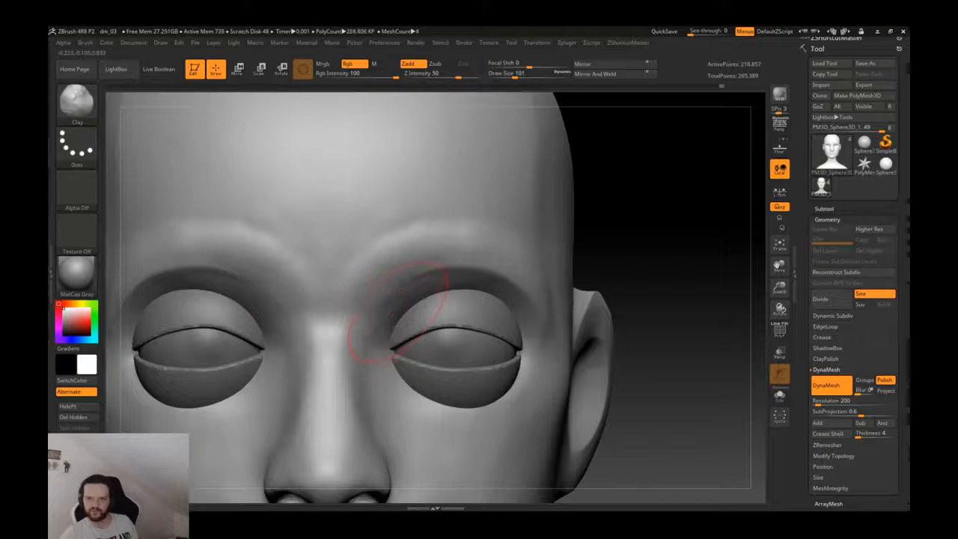
key(shift)
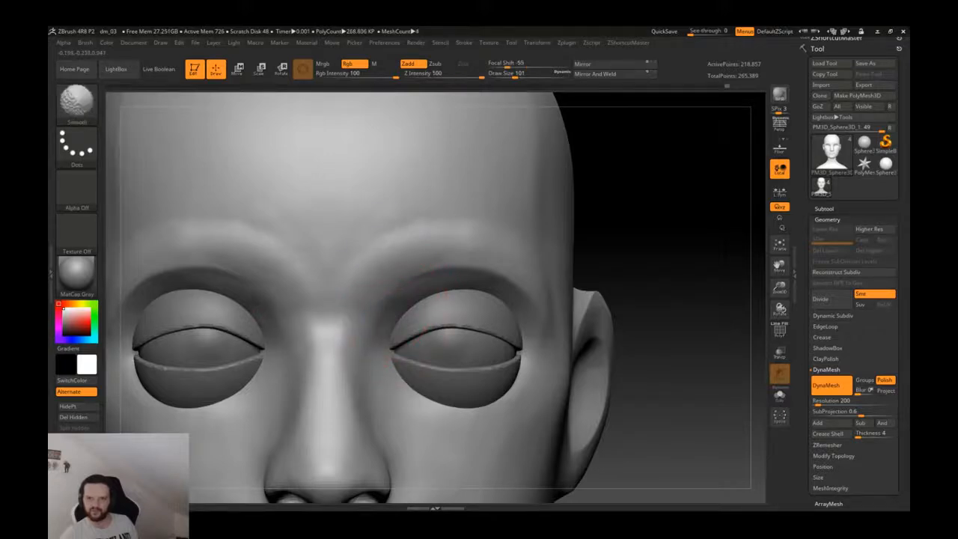
- Remesh the head with DynaMesh at resolution 200 and smooth the area under the brow
key(f)
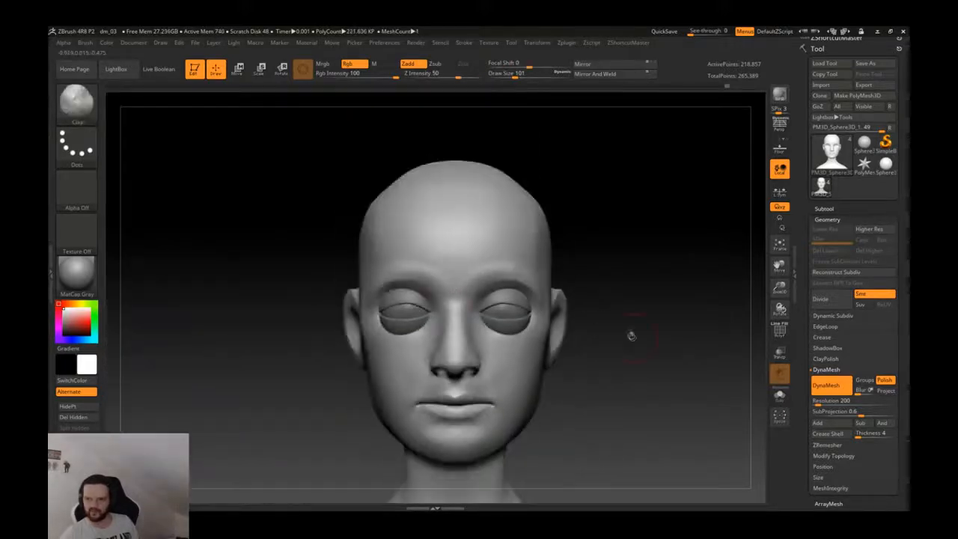
ctrl+drag(643, 377, 646, 378)
alt+drag(609, 336, 568, 412)
key(shift)
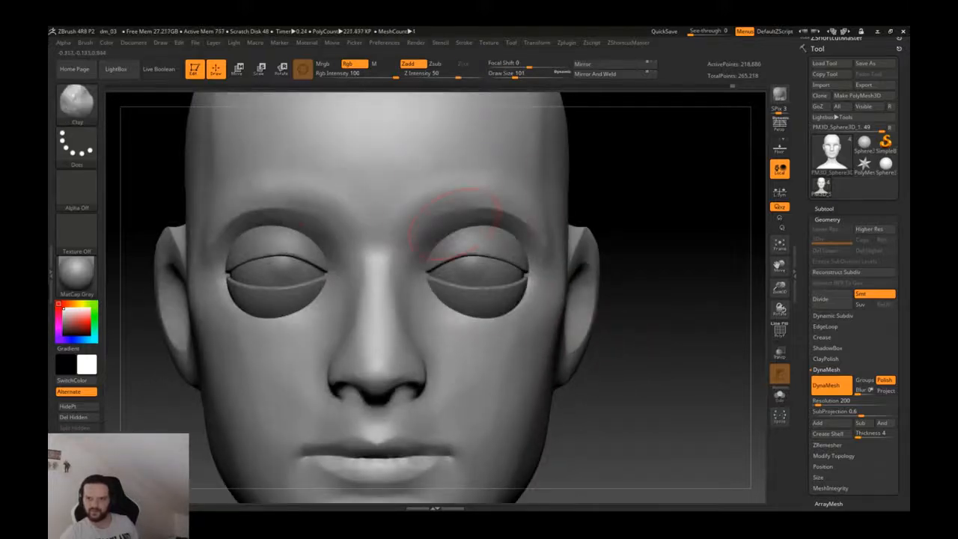
- Carve the inner eye socket crease beside the nose root with DamStandard at draw size 77 and smooth it
key(b)
key(d)
key(s)
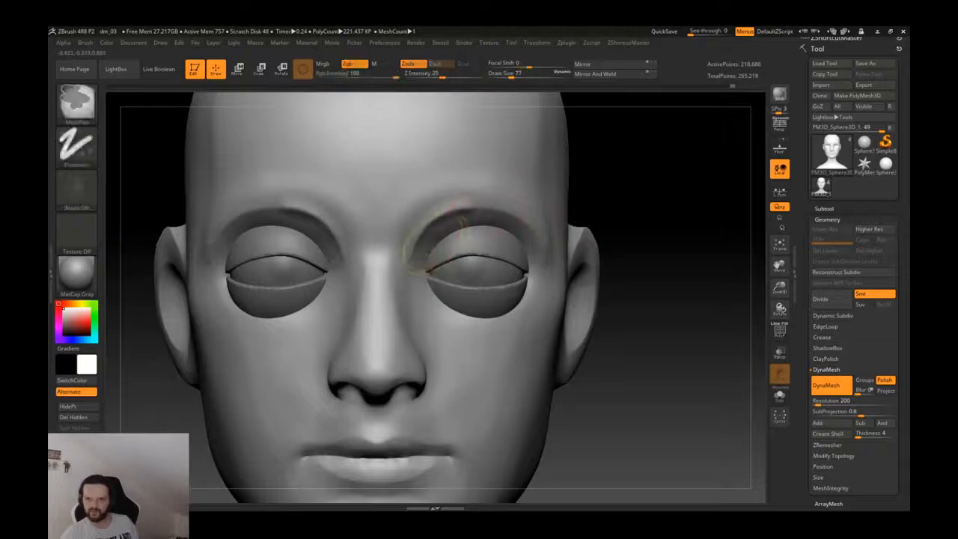
key(shift)
key(shift)
mouse_move(414, 259)
mouse_down()
mouse_move(512, 218)
mouse_move(428, 243)
mouse_move(518, 210)
mouse_move(423, 235)
mouse_up()
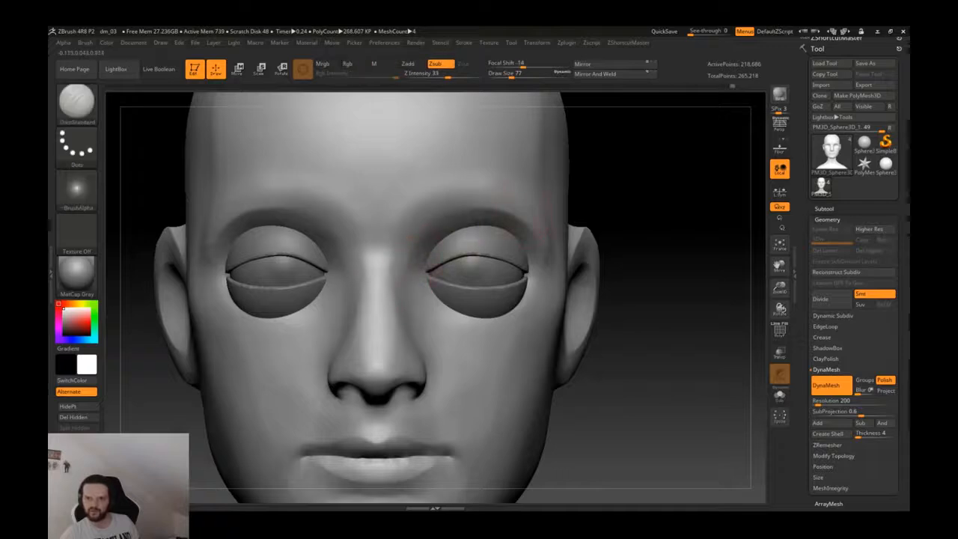
- Remesh the head and flatten the forehead and brow ridges with TrimDynamic at draw size 77, smoothing the transitions
ctrl+drag(659, 246, 667, 310)
mouse_move(561, 262)
ctrl+right_down()
mouse_move(532, 224)
mouse_move(381, 233)
mouse_move(401, 296)
ctrl+right_up()
right_drag(400, 295, 500, 300)
key(b)
key(t)
key(d)
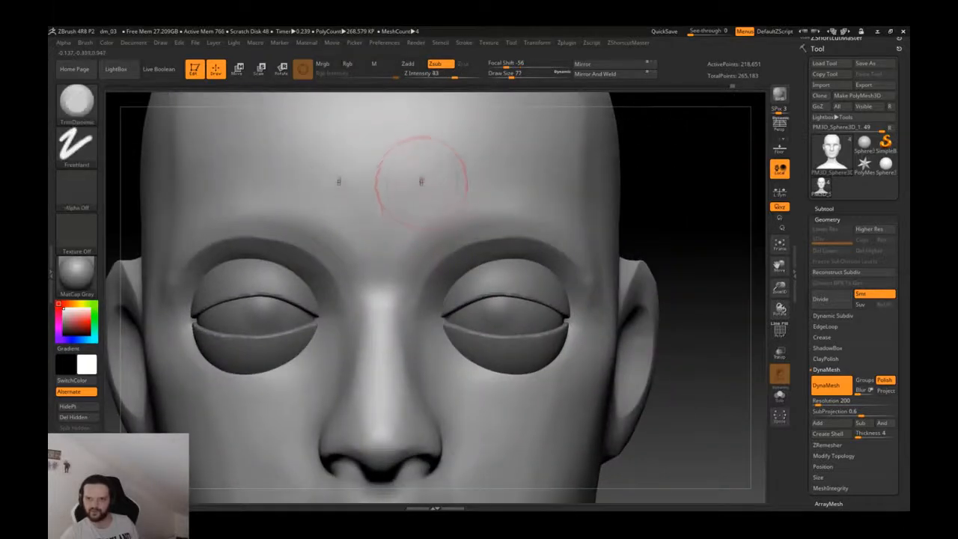
key(shift)
right_drag(509, 172, 445, 175)
key(shift)
right_drag(464, 288, 528, 285)
right_drag(490, 255, 527, 299)
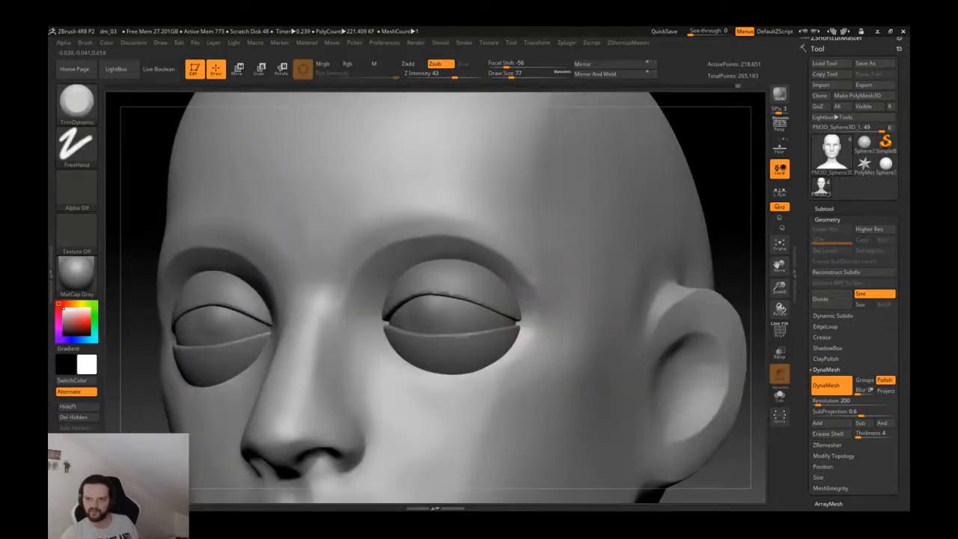
- Remesh the head again with DynaMesh and check the mouth corners up close
ctrl+drag(721, 169, 723, 211)
right_drag(544, 269, 535, 337)
shift+drag(545, 318, 555, 314)
ctrl+right_drag(569, 277, 588, 314)
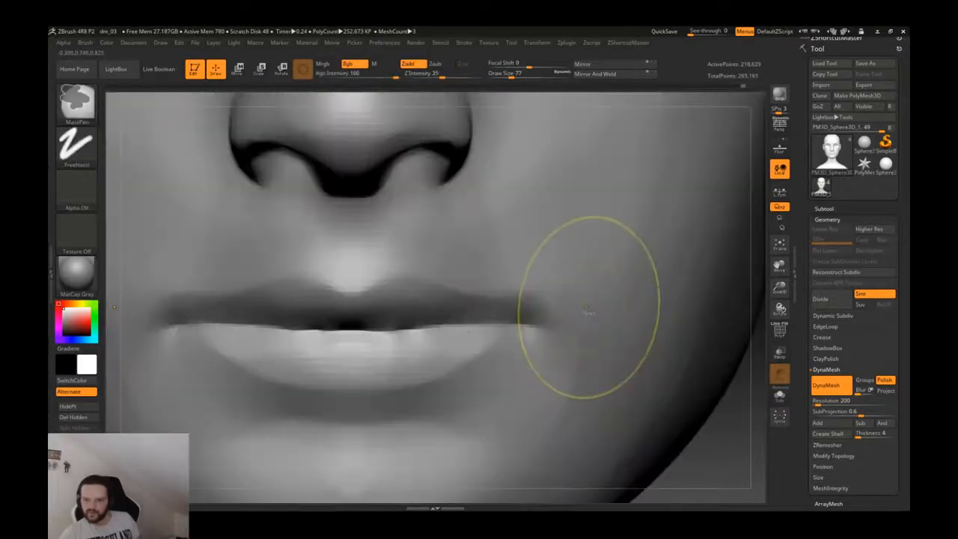
- Undo the recent remeshes together with the eye socket carving and forehead flattening
key(ctrl+z)
key(ctrl+z)
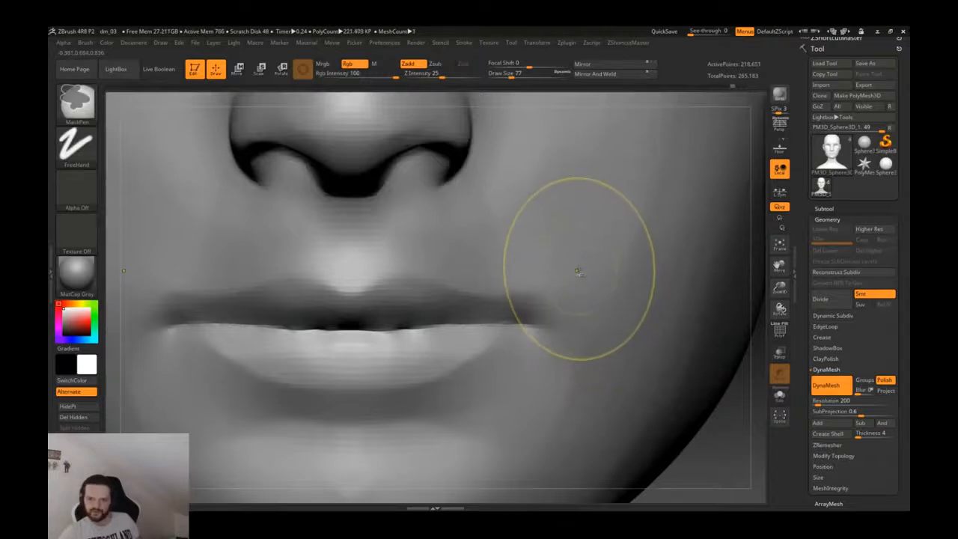
key(ctrl+z)
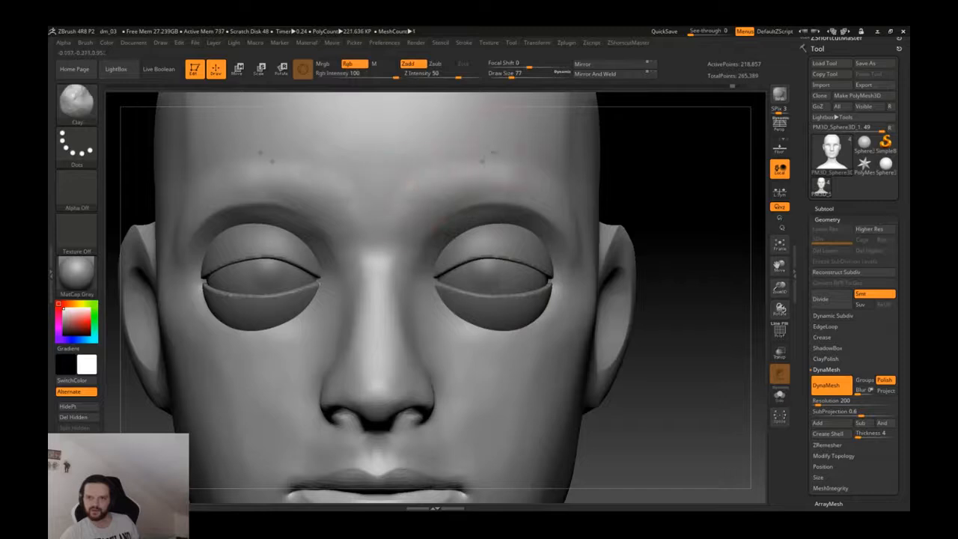
key(shift)
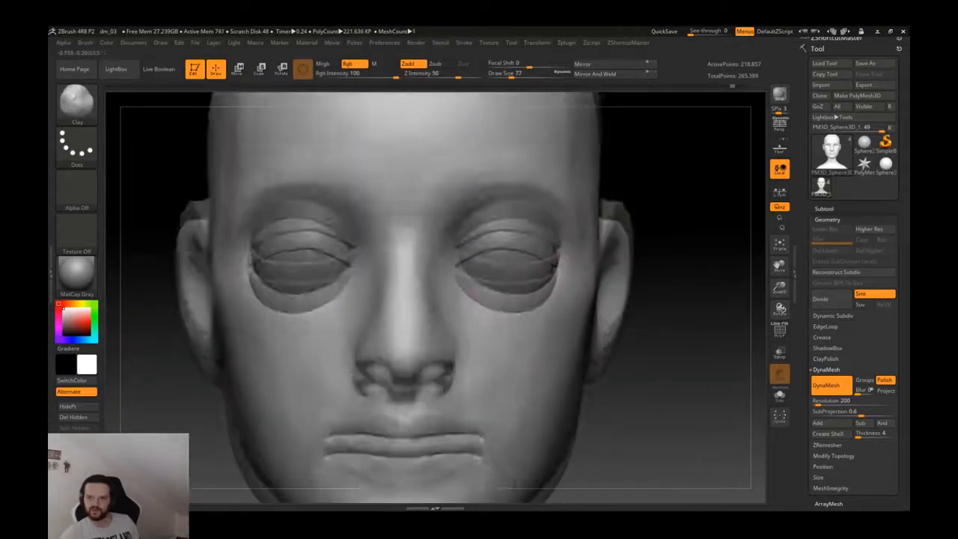
- Try remeshing the head with the DynaMesh resolution raised to 248
click(826, 401)
text(250)
key(Return)
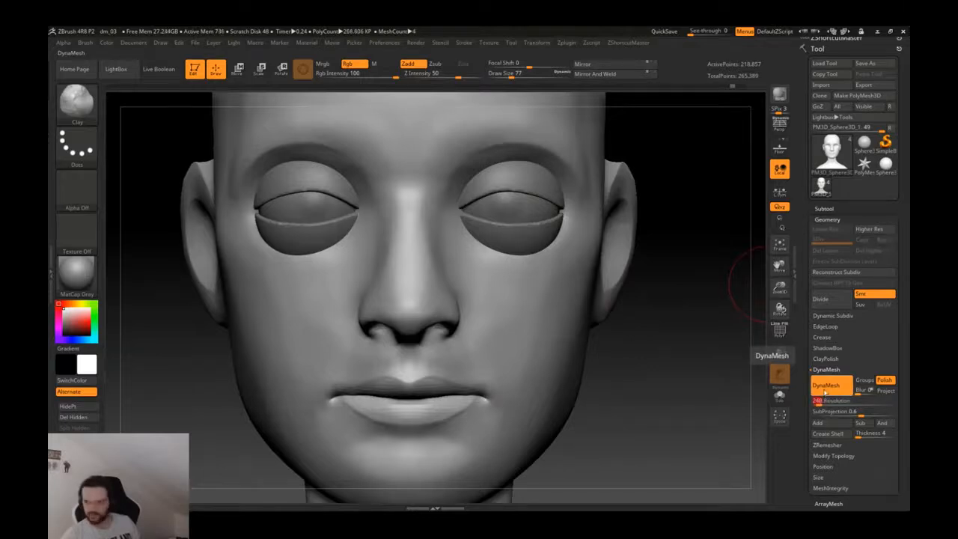
mouse_move(658, 387)
ctrl+mouse_down()
mouse_move(647, 421)
mouse_move(661, 384)
ctrl+mouse_up()
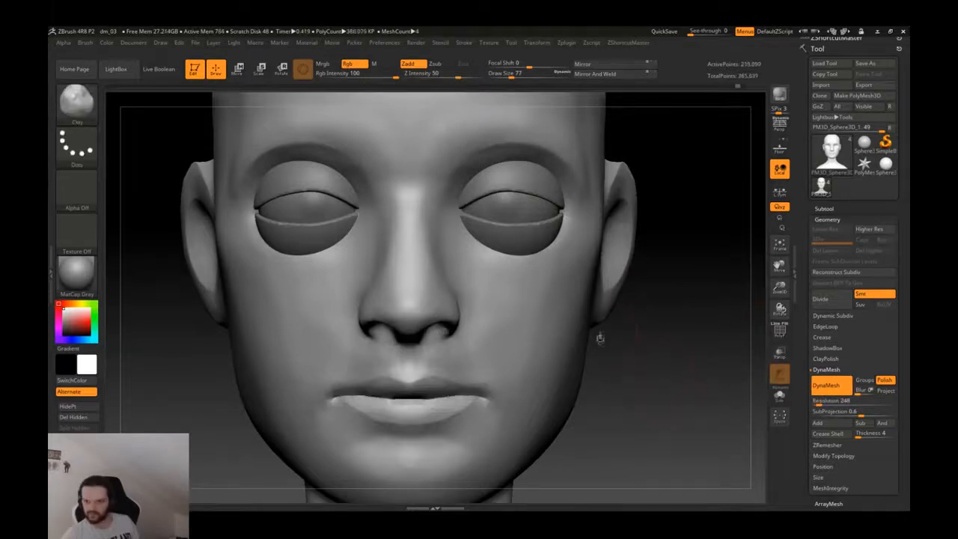
drag(593, 310, 556, 314)
ctrl+drag(652, 342, 664, 353)
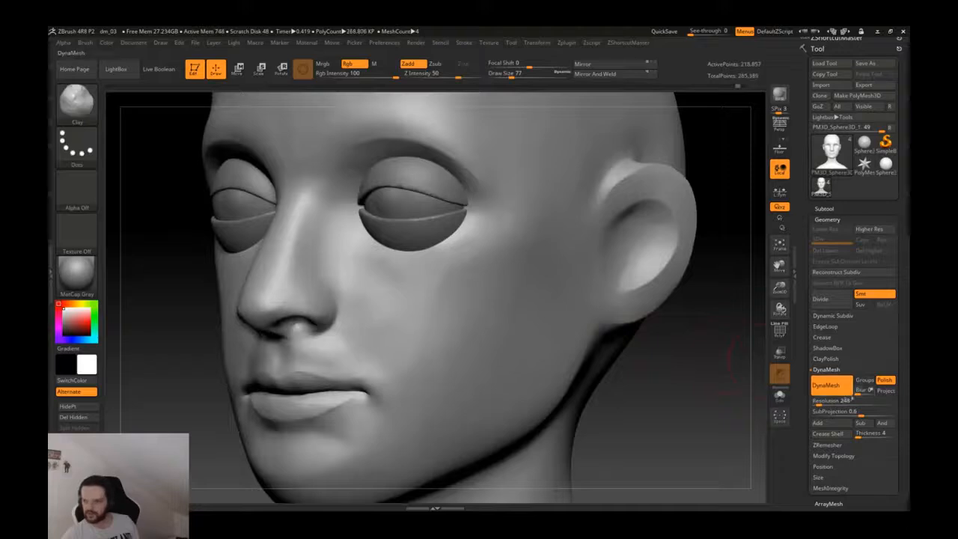
- Set the DynaMesh resolution to 304 and remesh the head
click(819, 401)
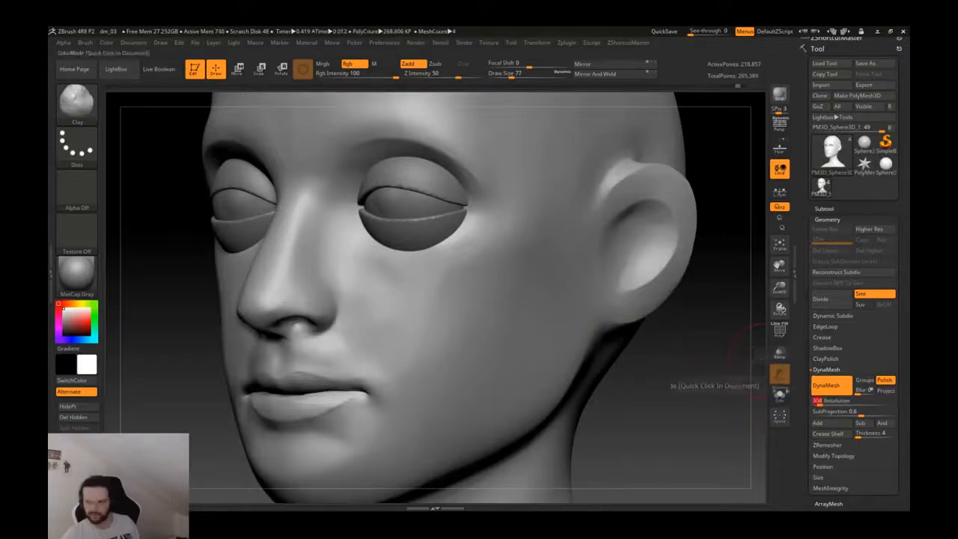
ctrl+drag(652, 404, 672, 448)
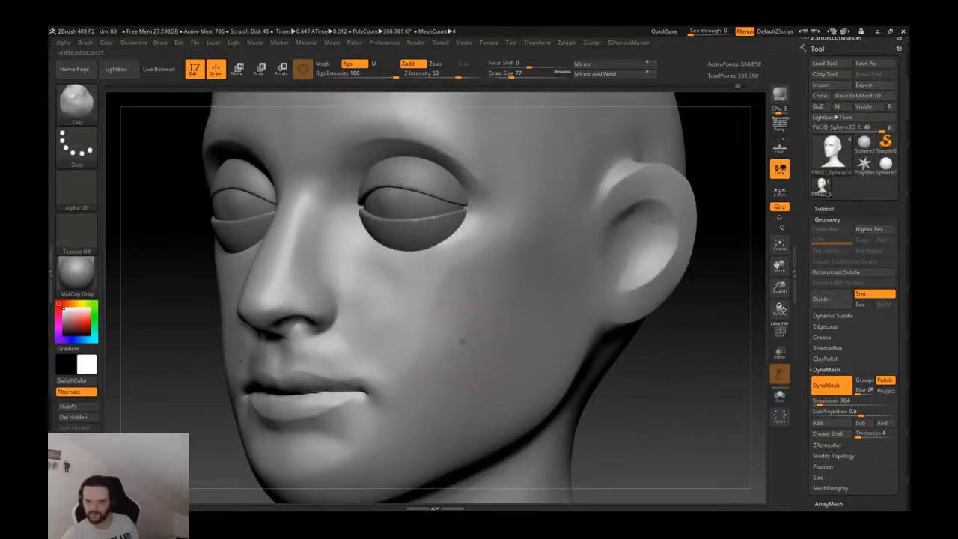
shift+right_drag(463, 337, 524, 333)
mouse_move(475, 284)
ctrl+right_down()
mouse_move(413, 220)
mouse_move(440, 308)
ctrl+right_up()
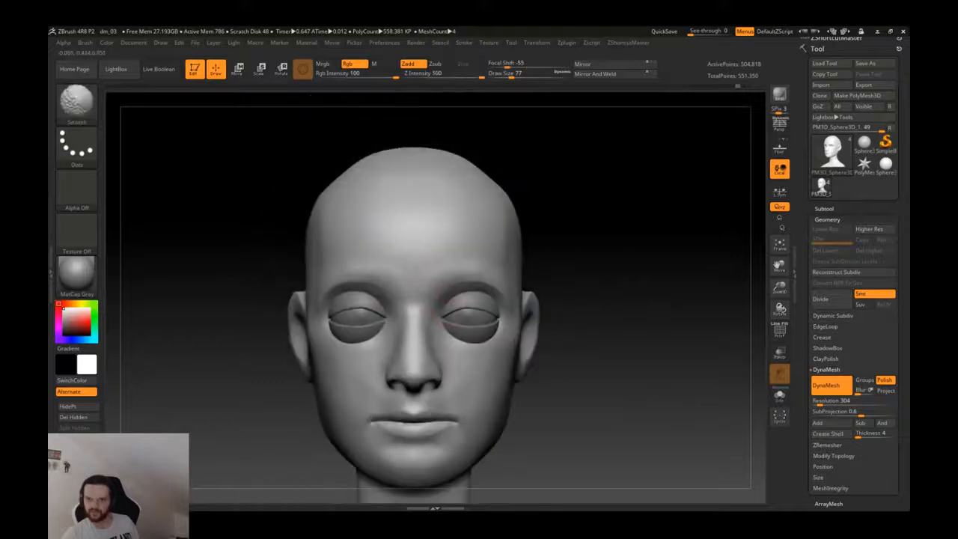
right_drag(388, 254, 345, 265)
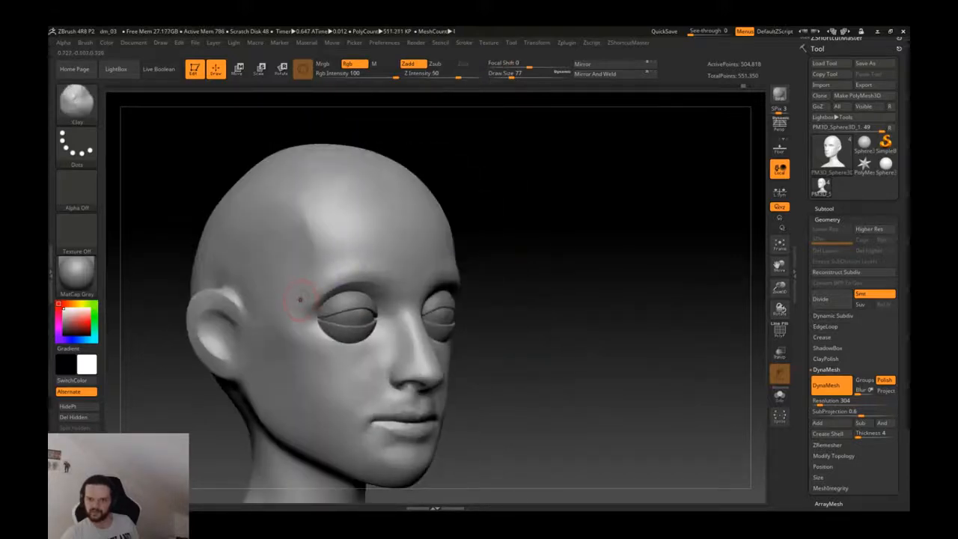
shift+right_drag(365, 363, 487, 258)
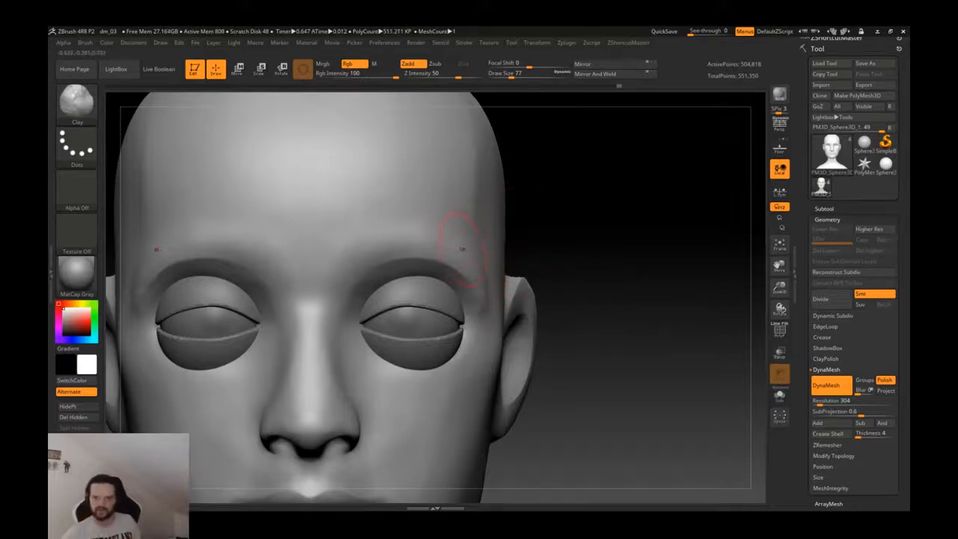
- Check the polygon density of the face with the wireframe display switched on briefly
right_drag(459, 208, 385, 344)
key(shift+f)
key(shift+f)
key(shift)
shift+right_drag(396, 308, 419, 342)
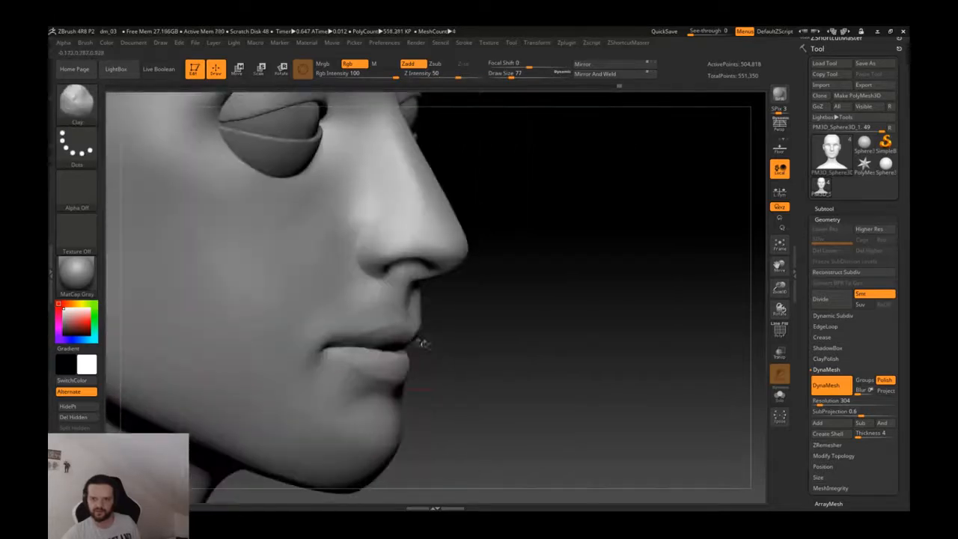
- Fill the area at the corner of the mouth with the Clay brush at draw size 77 and smooth it
drag(319, 338, 342, 329)
key(shift)
ctrl+right_drag(350, 328, 419, 281)
mouse_move(523, 299)
right_down()
mouse_move(304, 300)
mouse_move(329, 258)
mouse_move(459, 349)
mouse_move(490, 313)
right_up()
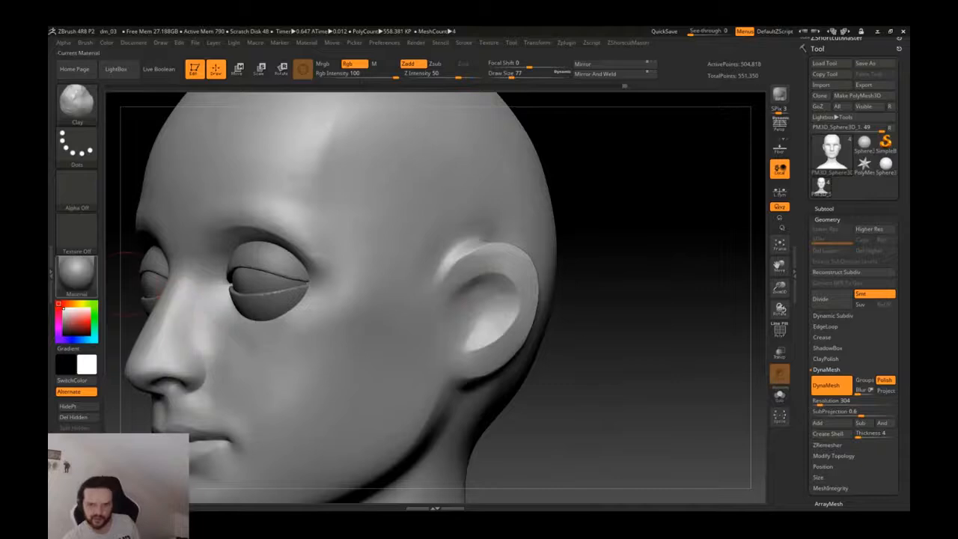
- Carve along the upper edge of the ear where it meets the head with DamStandard at draw size 77
mouse_move(76, 273)
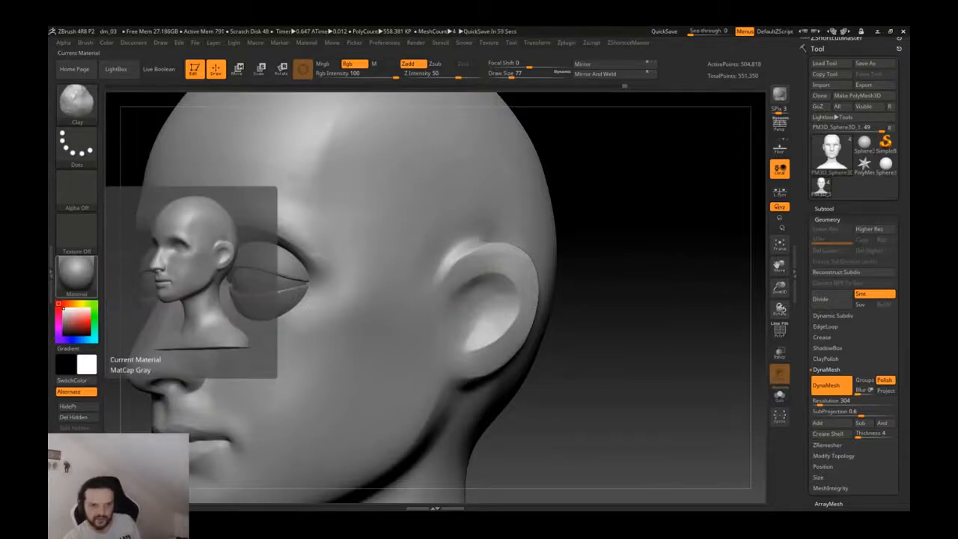
mouse_move(549, 247)
right_down()
mouse_move(510, 160)
mouse_move(482, 225)
mouse_move(492, 224)
right_up()
key(b)
key(d)
key(s)
drag(490, 223, 451, 227)
- Fill the hollow in the head above the ear with the Clay brush at draw size 77 and smooth it
key(b)
key(c)
key(l)
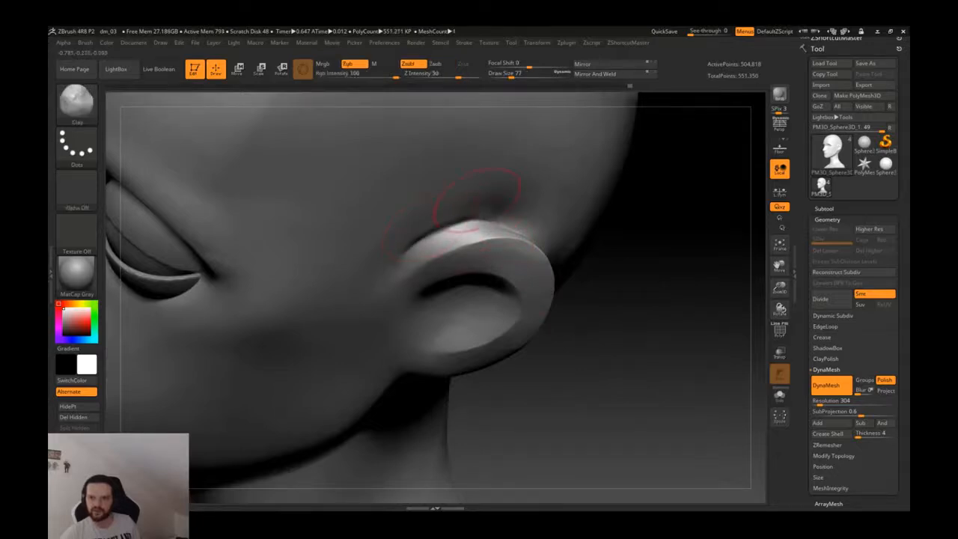
right_drag(442, 221, 488, 214)
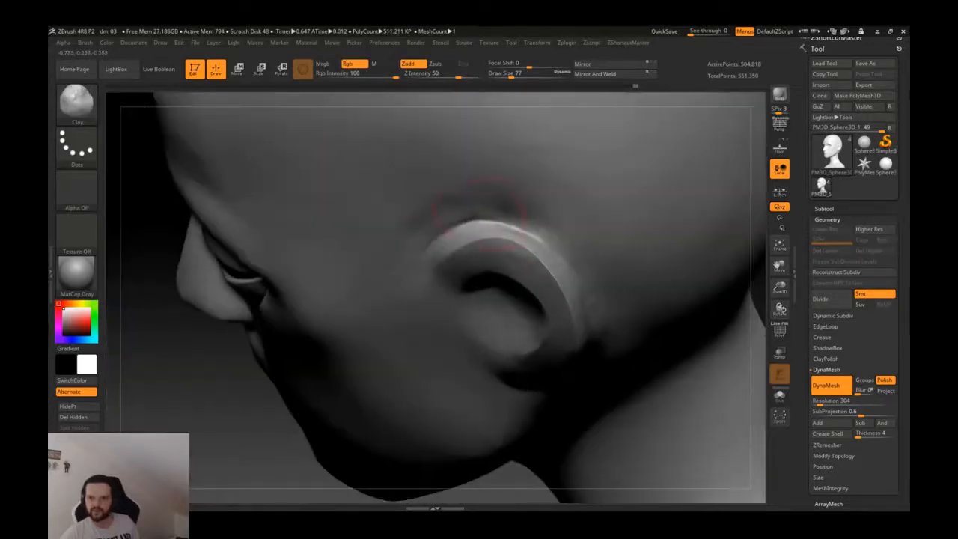
key(shift)
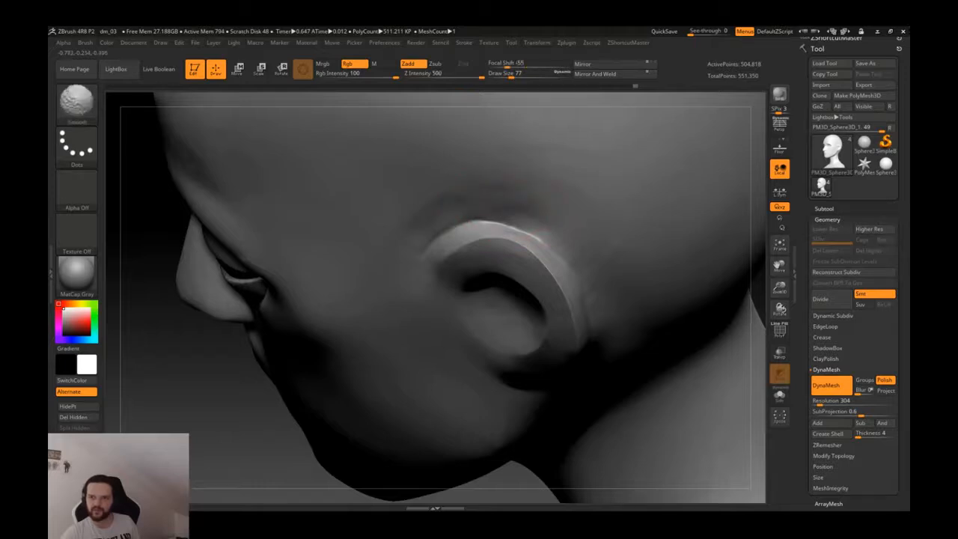
right_drag(410, 192, 459, 192)
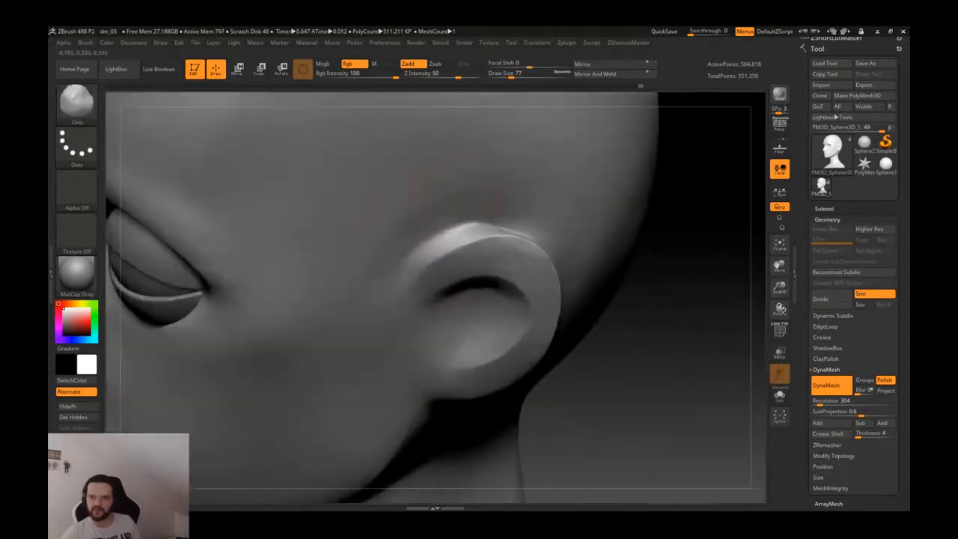
- Smooth the area above the ear where its upper edge blends into the head
key(shift)
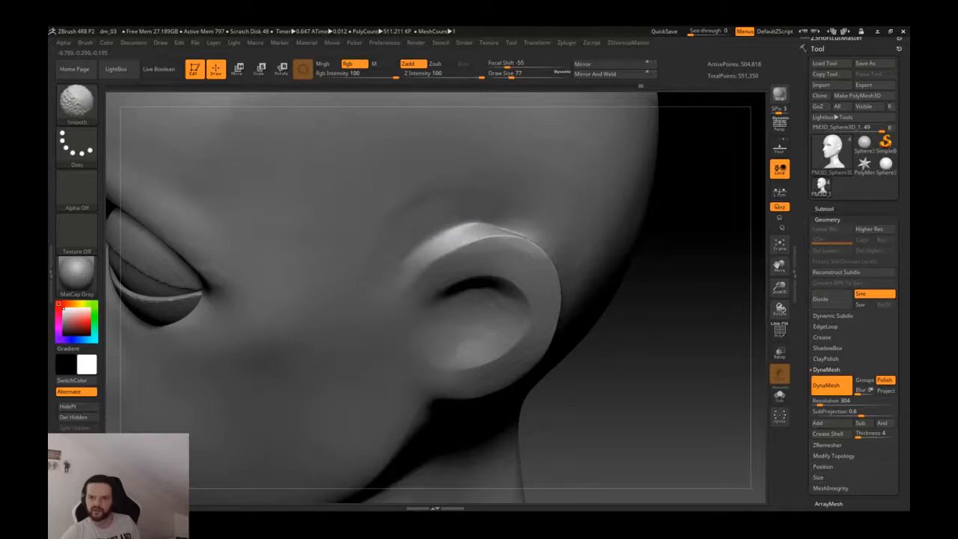
right_drag(467, 227, 530, 236)
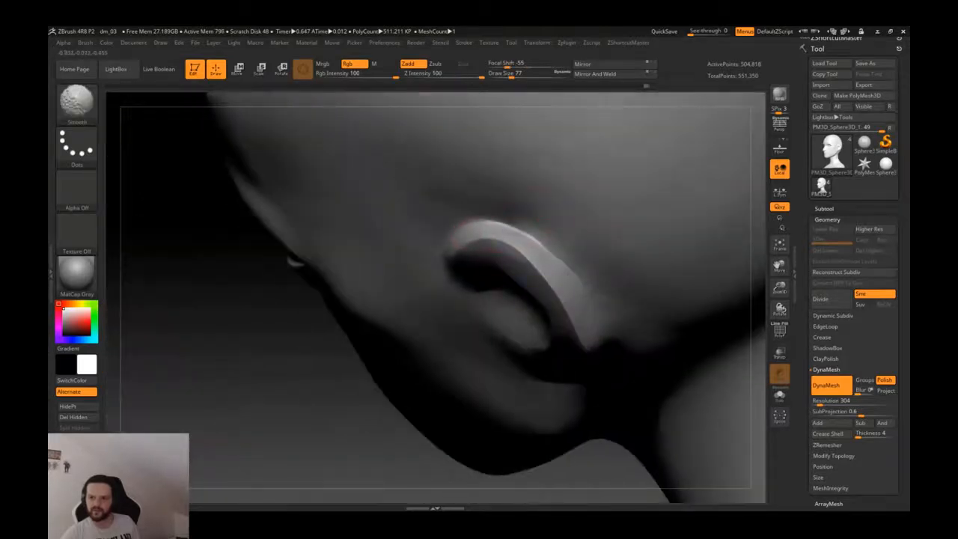
right_drag(478, 196, 460, 189)
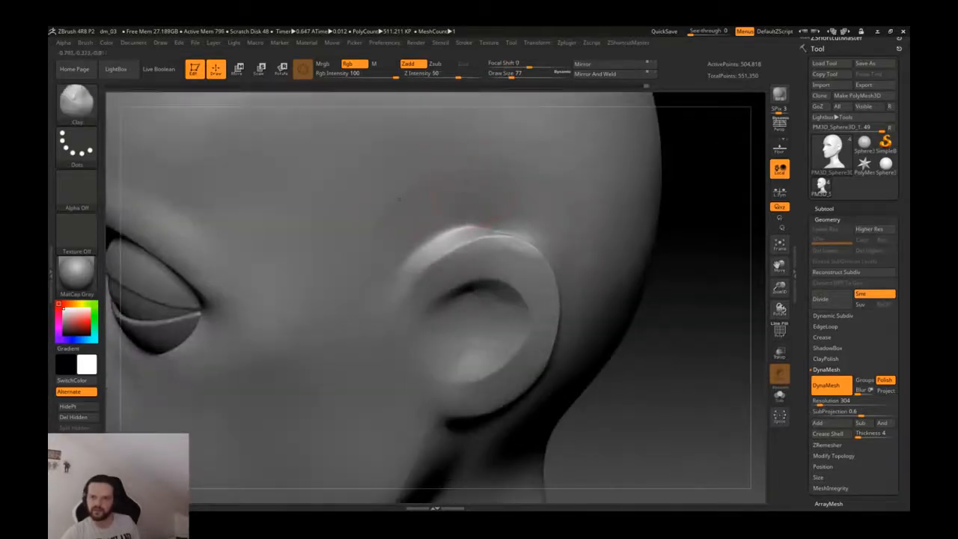
key(shift)
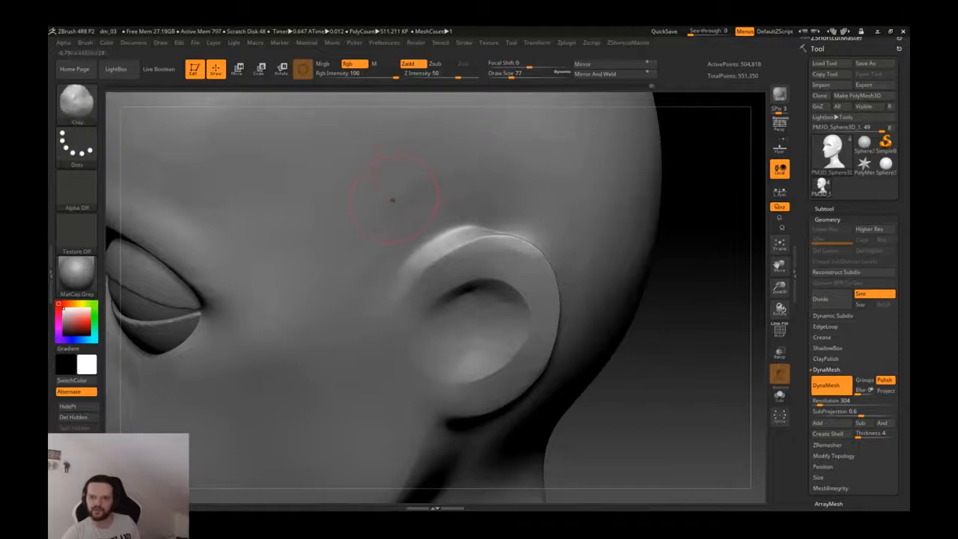
key(b)
key(t)
key(d)
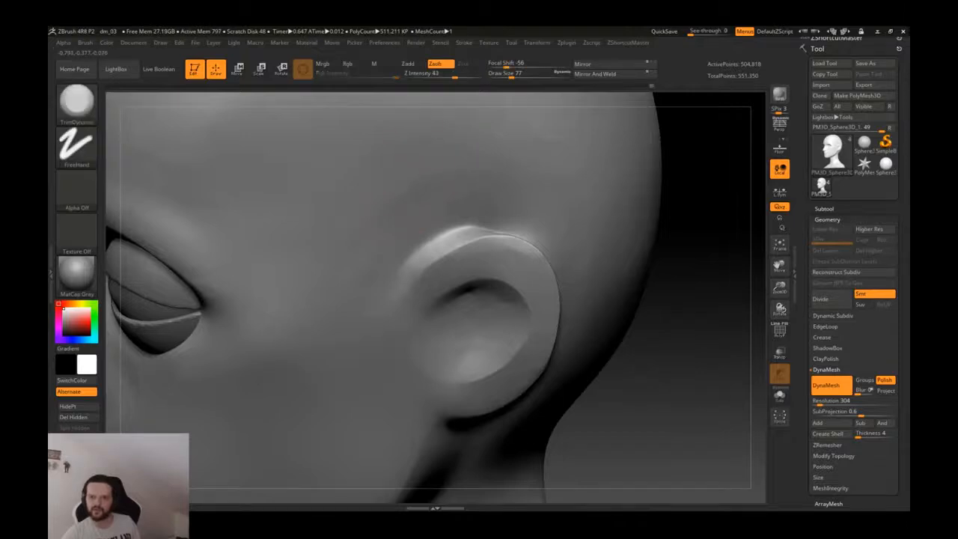
mouse_move(540, 250)
right_down()
mouse_move(444, 273)
mouse_move(455, 249)
right_up()
- Reshape the upper rim of the ear with the Move brush at draw size 65
key(b)
key(m)
key(v)
key(s)
click(451, 272)
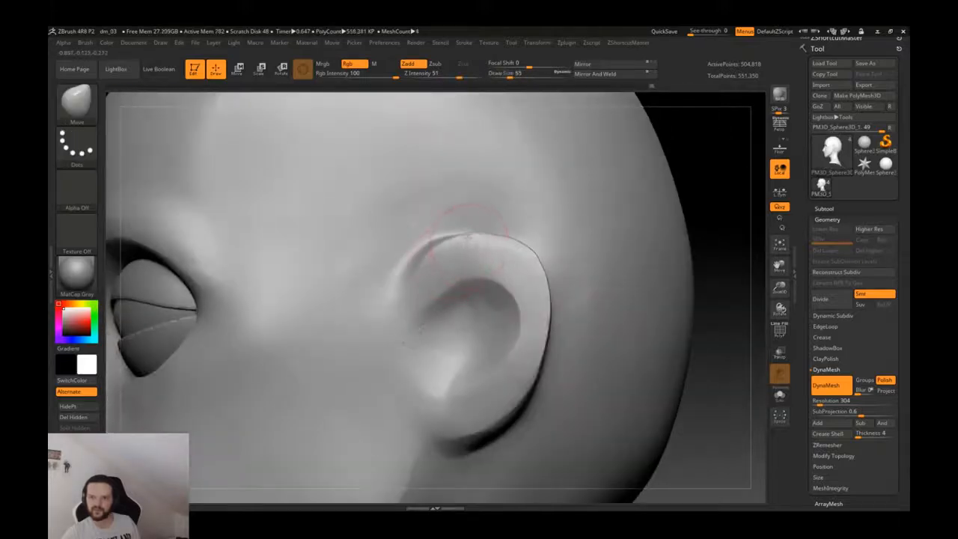
drag(489, 245, 498, 240)
mouse_move(419, 262)
right_down()
mouse_move(449, 264)
mouse_move(404, 267)
right_up()
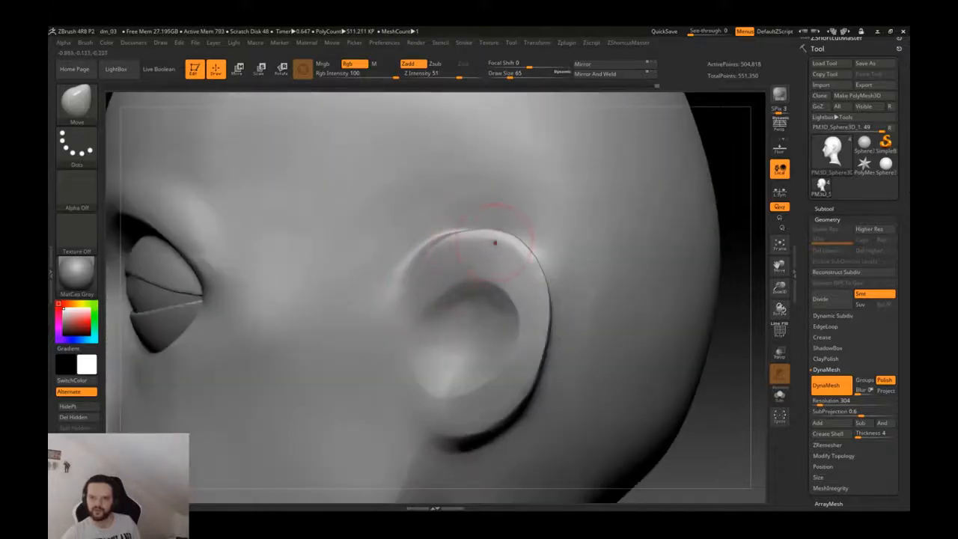
right_drag(515, 264, 533, 332)
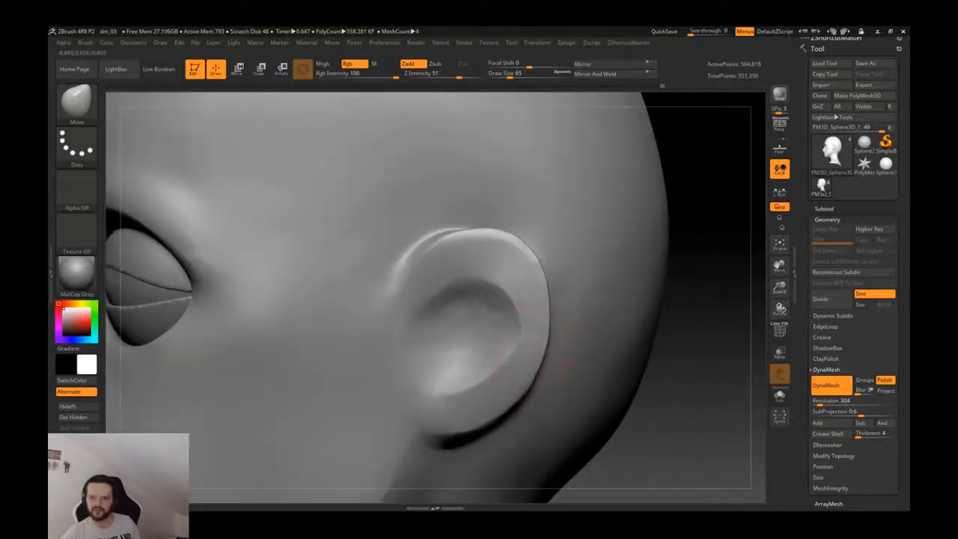
- Round out the back rim of the ear and nudge the lobe upward with the Move brush at draw size 108
key(bracketright)
mouse_move(543, 312)
mouse_down()
mouse_move(547, 289)
mouse_move(551, 327)
mouse_up()
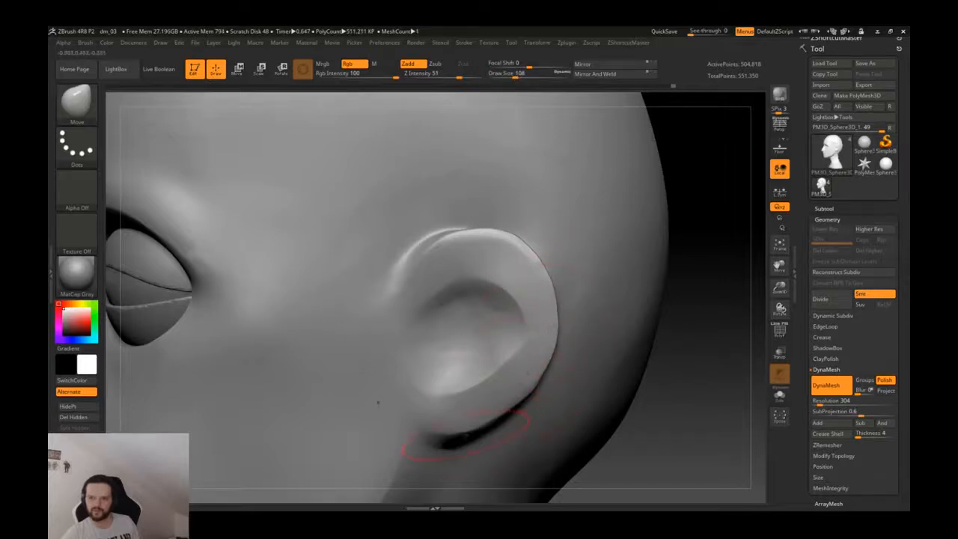
drag(454, 429, 458, 424)
mouse_move(469, 427)
right_down()
mouse_move(393, 423)
mouse_move(381, 374)
mouse_move(348, 367)
mouse_move(494, 349)
right_up()
- Carve the crease around the earlobe with DamStandard at draw size 108
key(b)
key(d)
key(s)
mouse_move(454, 371)
mouse_down()
mouse_move(494, 342)
mouse_move(464, 365)
mouse_up()
right_drag(516, 352, 456, 358)
- Flatten the outer back edge of the ear with hPolish at draw size 74 and smooth it
key(b)
key(t)
key(d)
key(b)
key(h)
key(p)
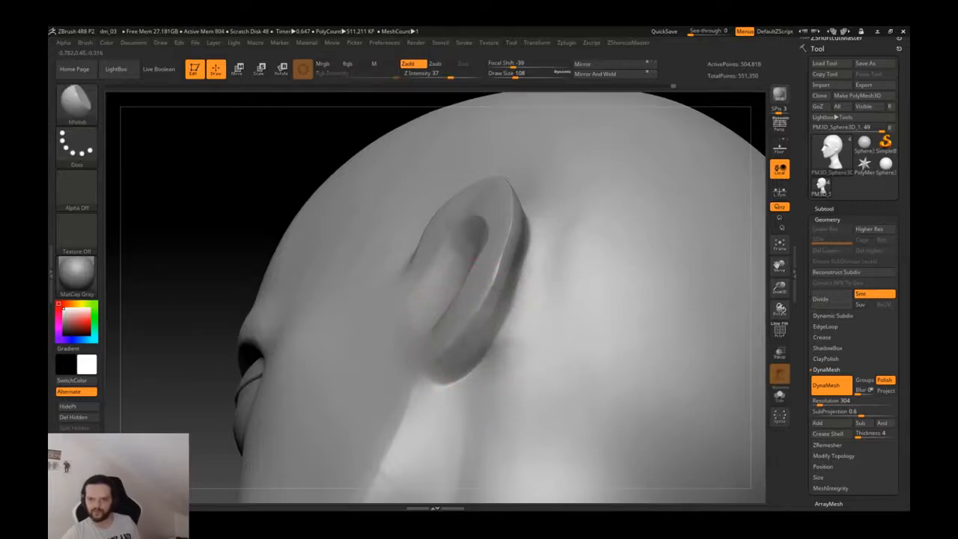
right_drag(513, 310, 493, 307)
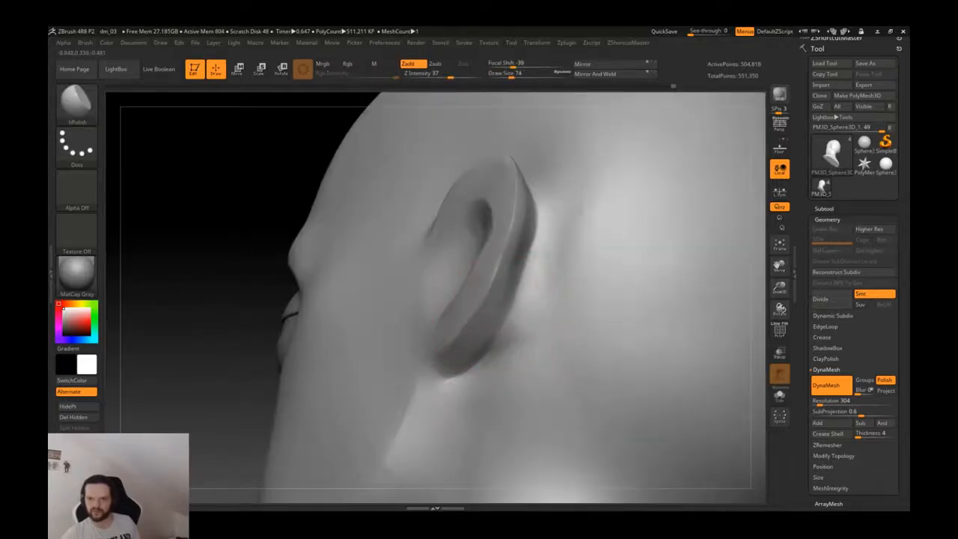
right_drag(500, 254, 483, 303)
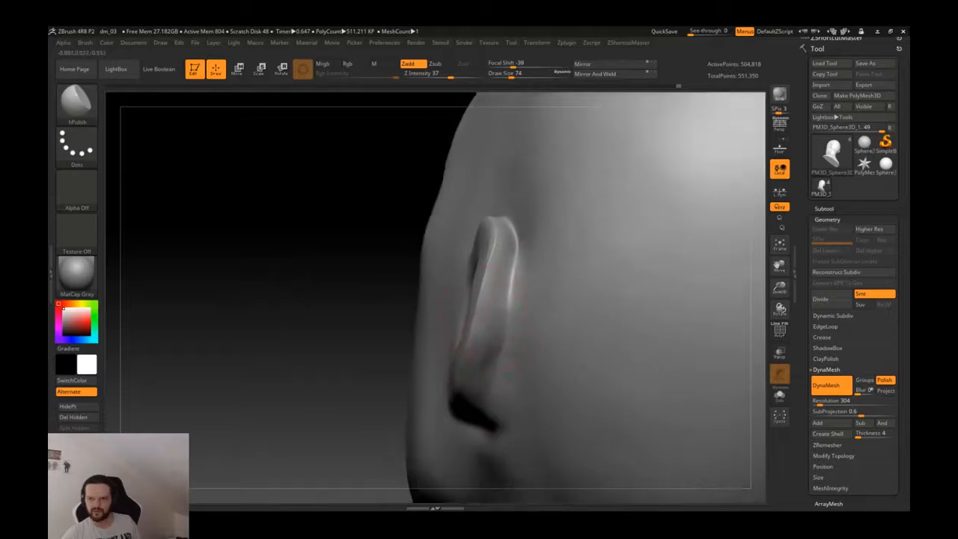
key(shift)
right_drag(453, 378, 487, 404)
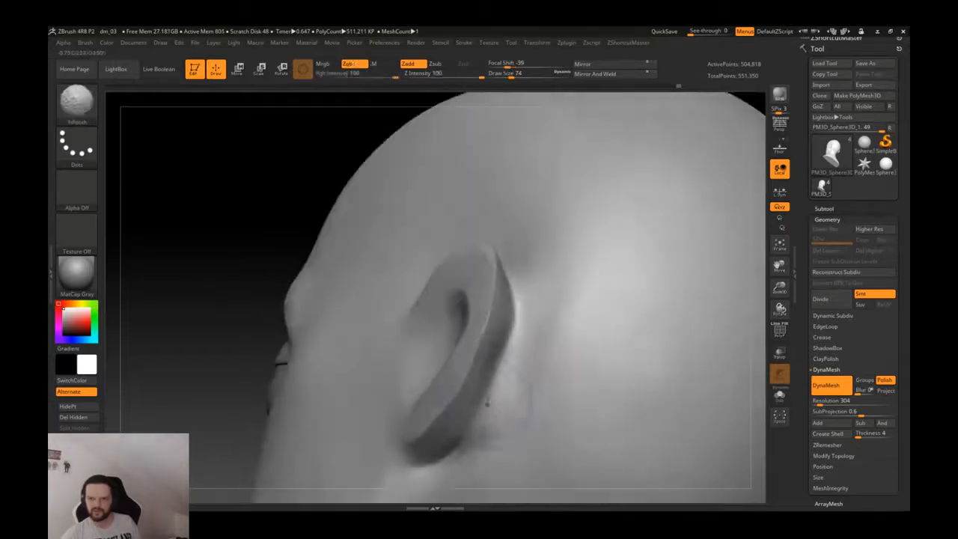
- Tighten the transition behind the ear with the Pinch brush at draw size 44
key(b)
key(c)
key(l)
key(bracketleft)
key(bracketleft)
key(bracketleft)
key(b)
key(h)
key(p)
key(b)
key(p)
key(i)
alt+right_drag(496, 394, 483, 353)
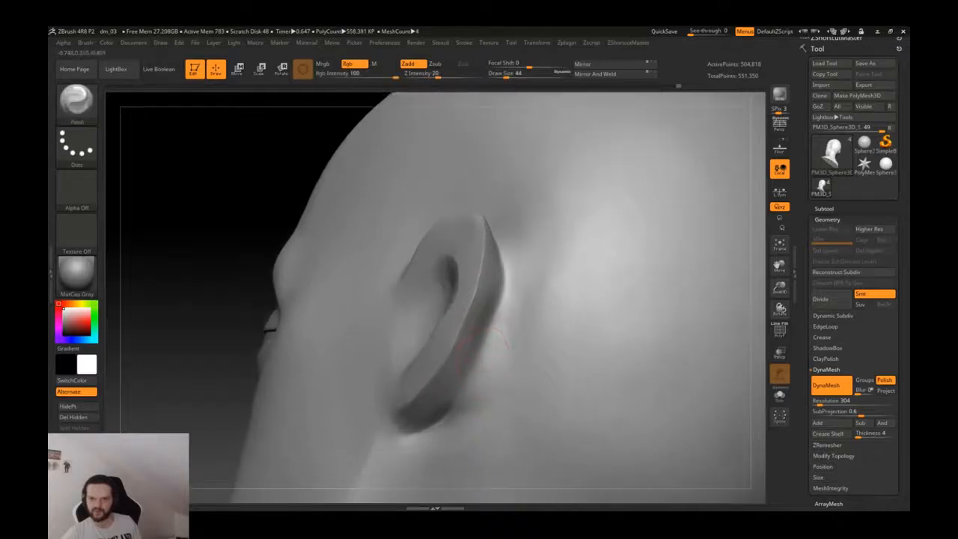
- Build up the area behind the ear with the Standard brush at draw size 44 and smooth it
key(b)
key(s)
key(t)
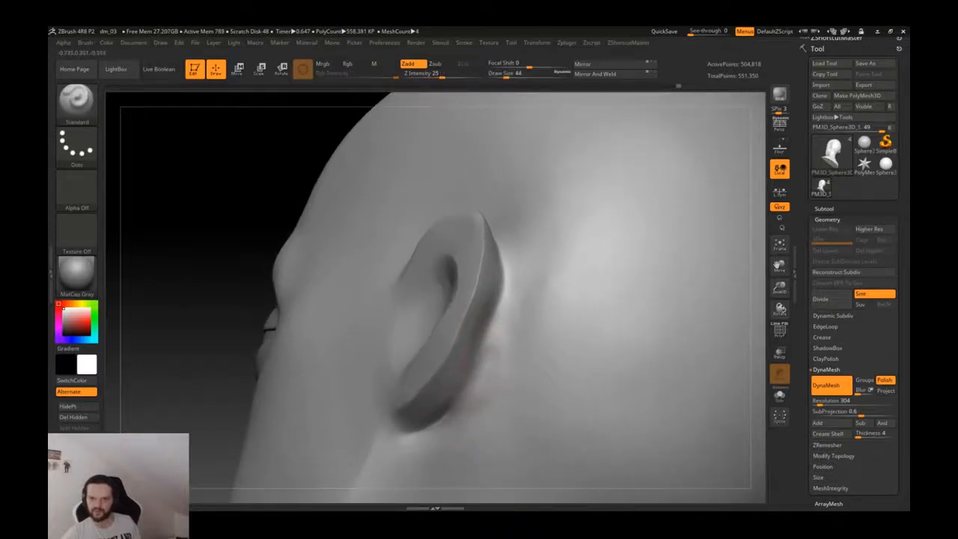
key(shift)
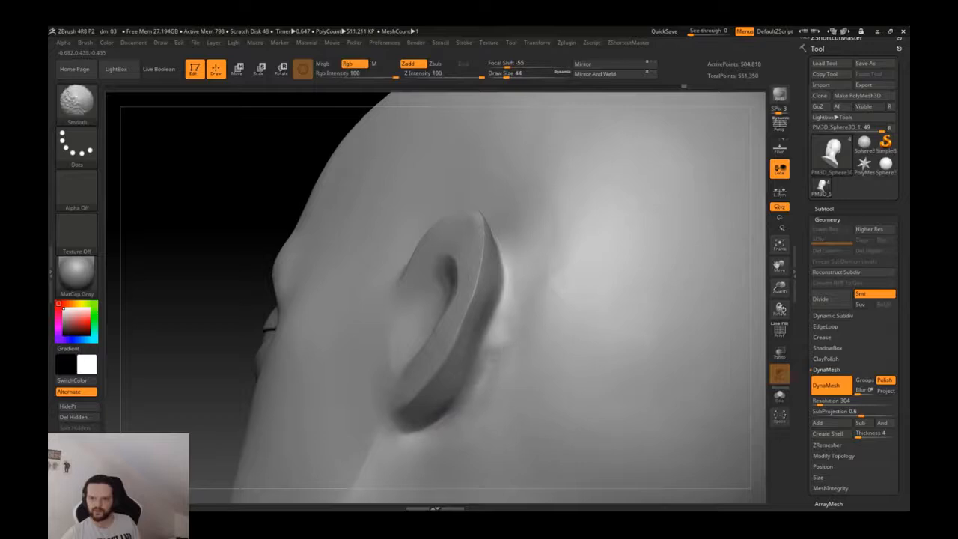
drag(508, 285, 487, 367)
key(shift)
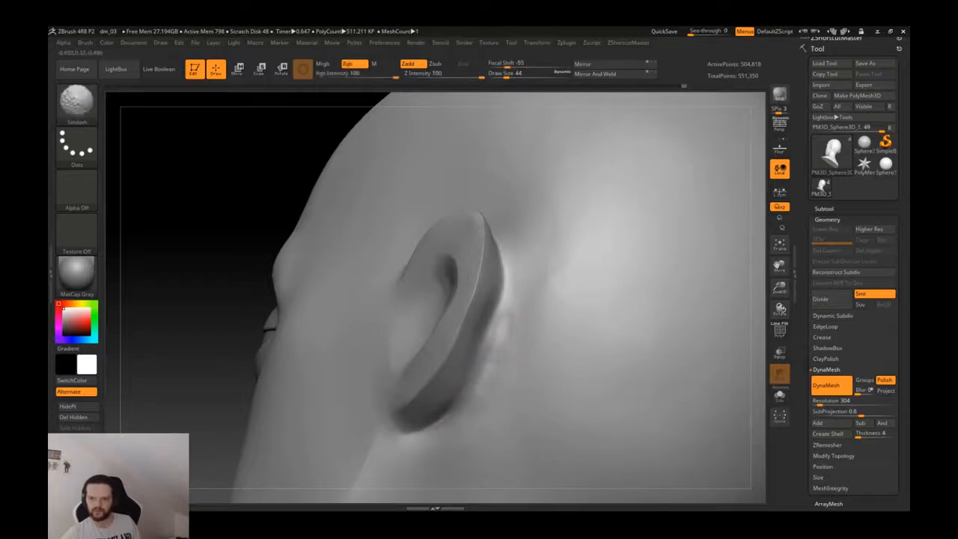
- Carve a clean crease along the back of the ear where it meets the head with DamStandard at draw size 44, undoing stray strokes
drag(503, 283, 492, 329)
key(ctrl+z)
drag(504, 278, 472, 376)
drag(489, 336, 473, 377)
drag(500, 292, 468, 390)
key(ctrl+z)
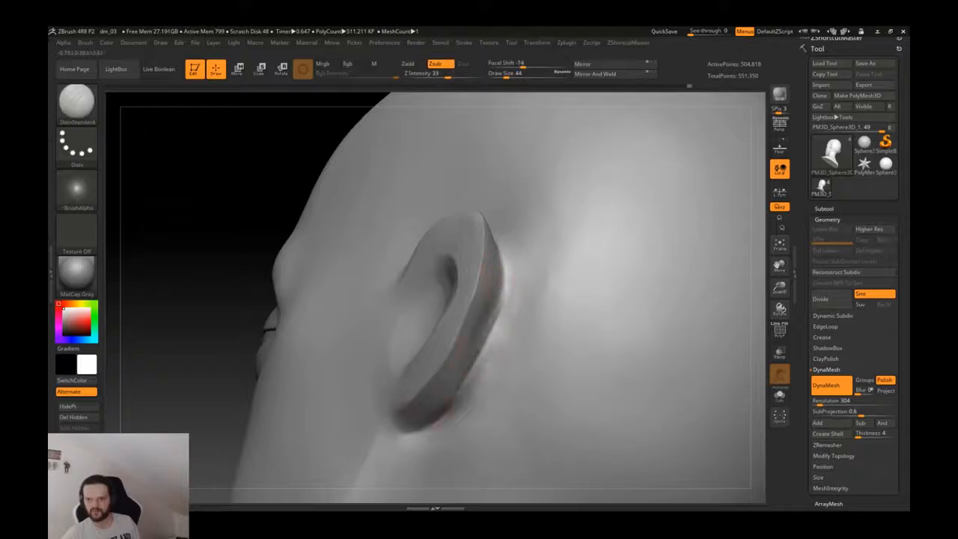
right_drag(506, 283, 463, 281)
shift+drag(512, 274, 482, 360)
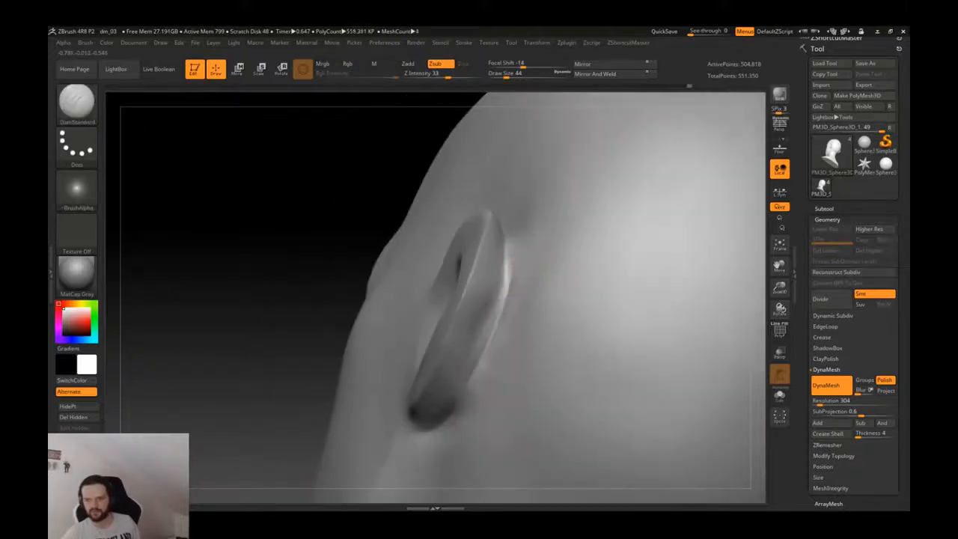
drag(508, 278, 474, 346)
key(ctrl+z)
drag(504, 280, 465, 387)
key(ctrl+z)
drag(510, 274, 467, 391)
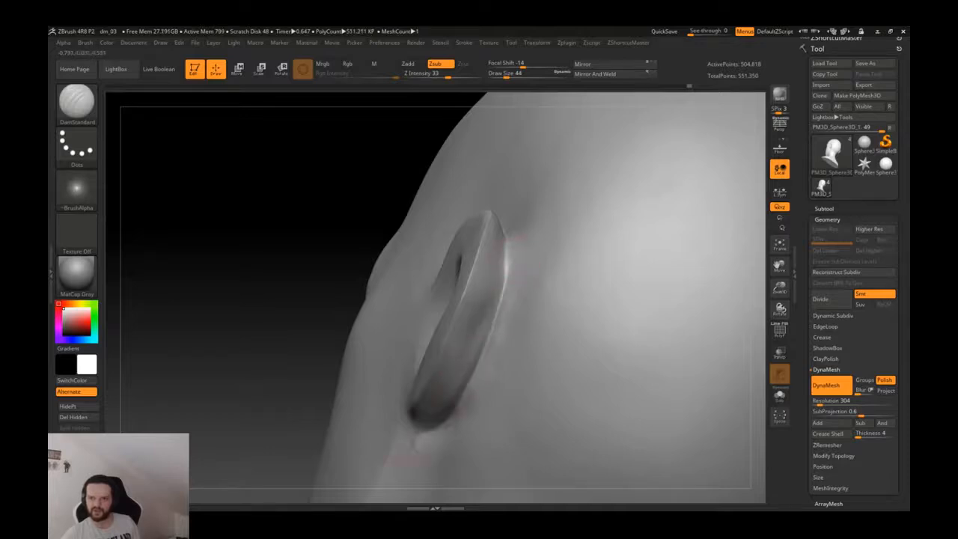
- Smooth the back surface of the ear up to its tip and remesh the head with DynaMesh at resolution 304
mouse_move(489, 338)
right_down()
mouse_move(504, 314)
mouse_move(487, 287)
right_up()
key(b)
key(c)
key(l)
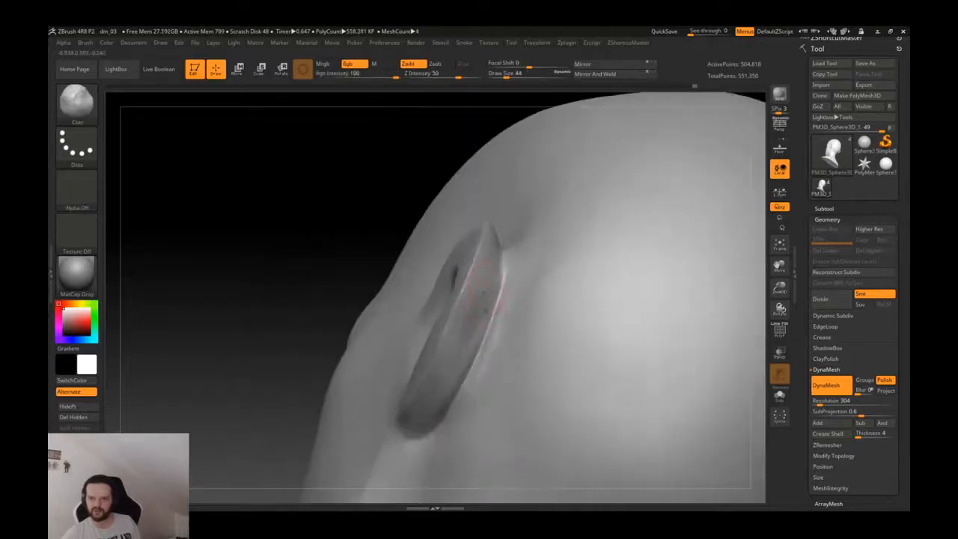
mouse_move(487, 298)
shift+mouse_down()
mouse_move(479, 313)
mouse_move(490, 233)
shift+mouse_up()
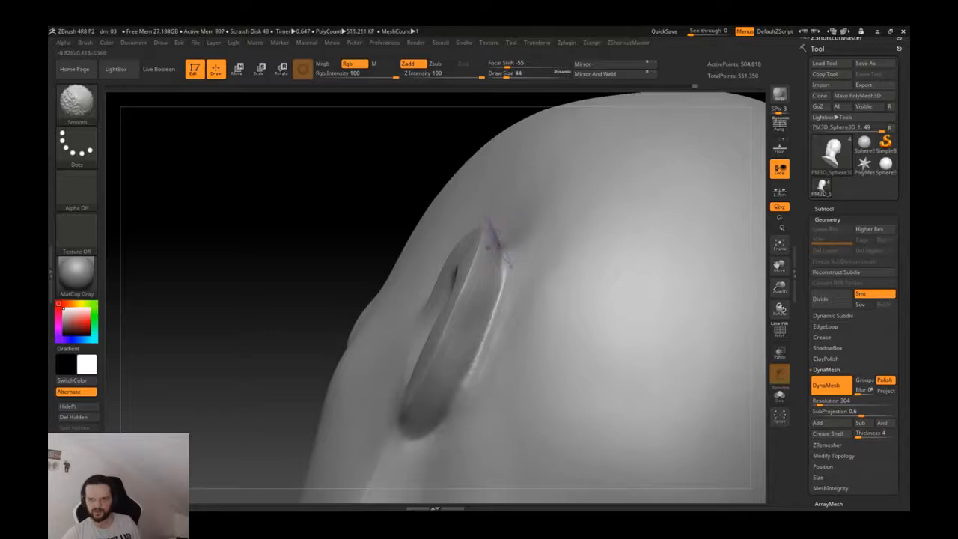
ctrl+drag(299, 224, 265, 291)
- Smooth the edge of the lower lip near the corner of the mouth at draw size 44
right_drag(419, 265, 496, 316)
right_drag(561, 329, 587, 284)
mouse_move(527, 349)
ctrl+right_down()
mouse_move(529, 371)
mouse_move(528, 329)
mouse_move(523, 345)
ctrl+right_up()
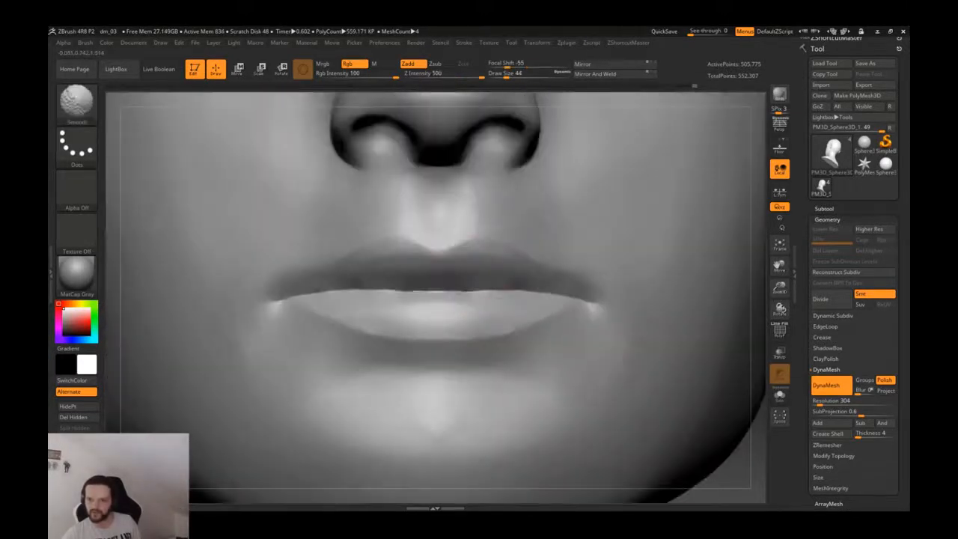
shift+drag(528, 320, 523, 312)
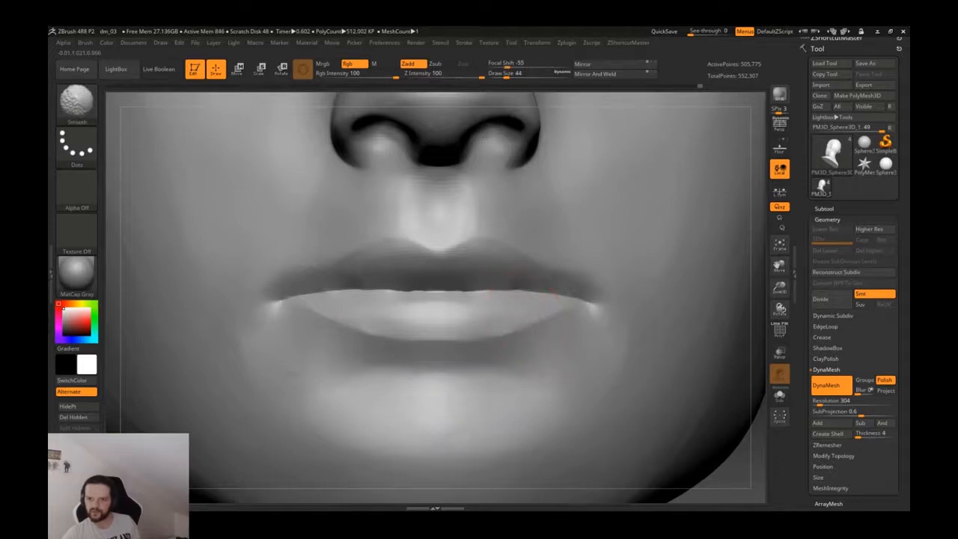
- Check the whole head in front and profile views, with the Move brush set to draw size 344
ctrl+right_drag(369, 307, 374, 254)
right_drag(524, 299, 598, 258)
mouse_move(549, 291)
right_down()
mouse_move(579, 284)
mouse_move(564, 278)
mouse_move(580, 257)
right_up()
key(s)
click(579, 281)
key(s)
drag(551, 333, 567, 332)
key(b)
key(m)
key(v)
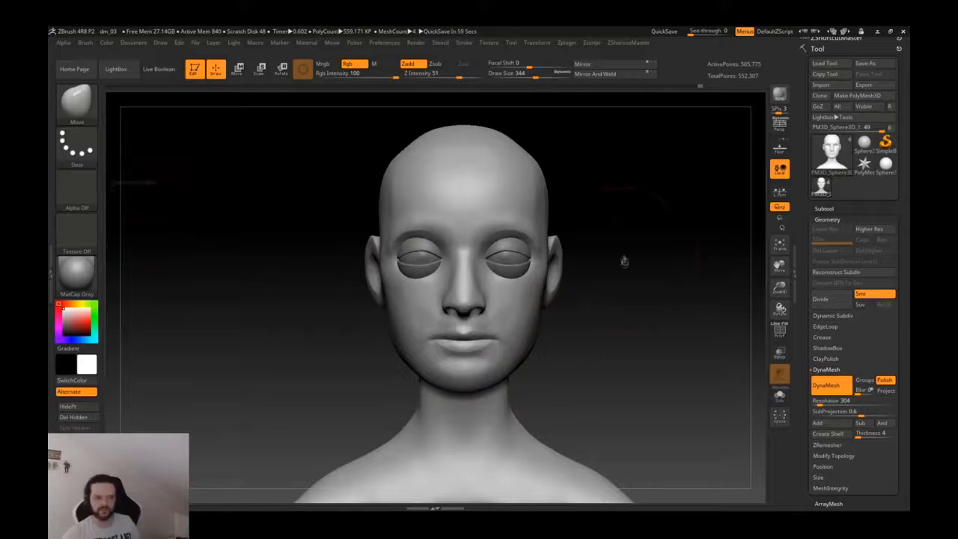
right_drag(605, 248, 571, 277)
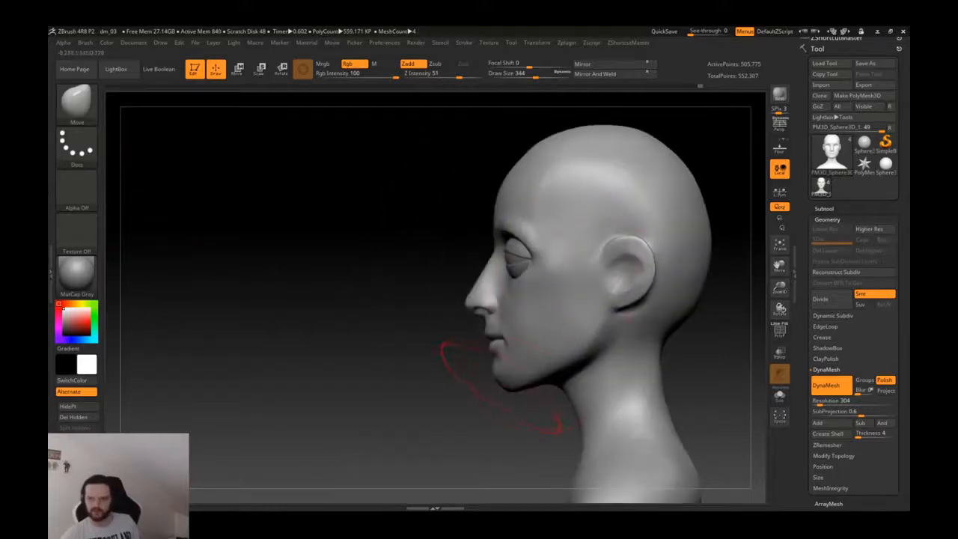
right_drag(540, 367, 605, 319)
- Save the project as dm_03, overwriting the existing file
key(ctrl+s)
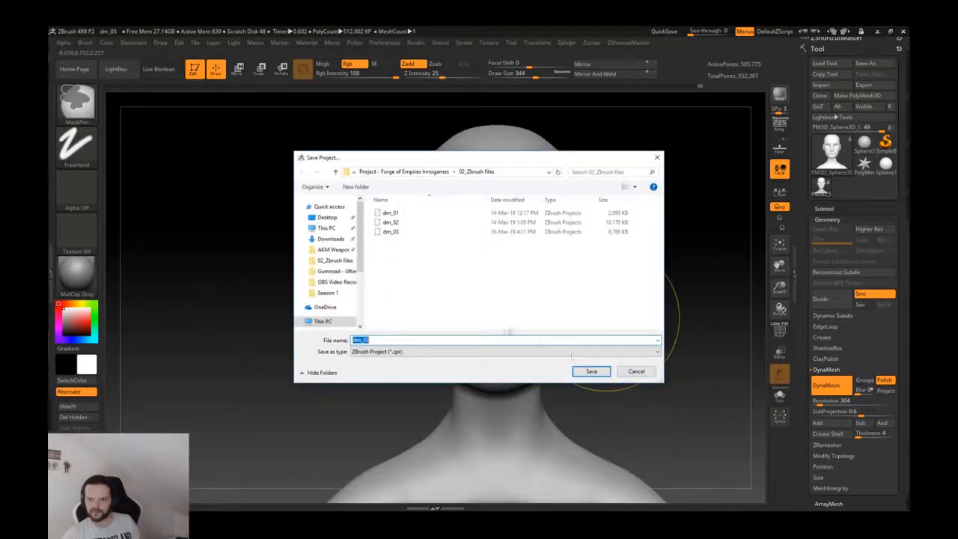
click(591, 371)
click(503, 274)
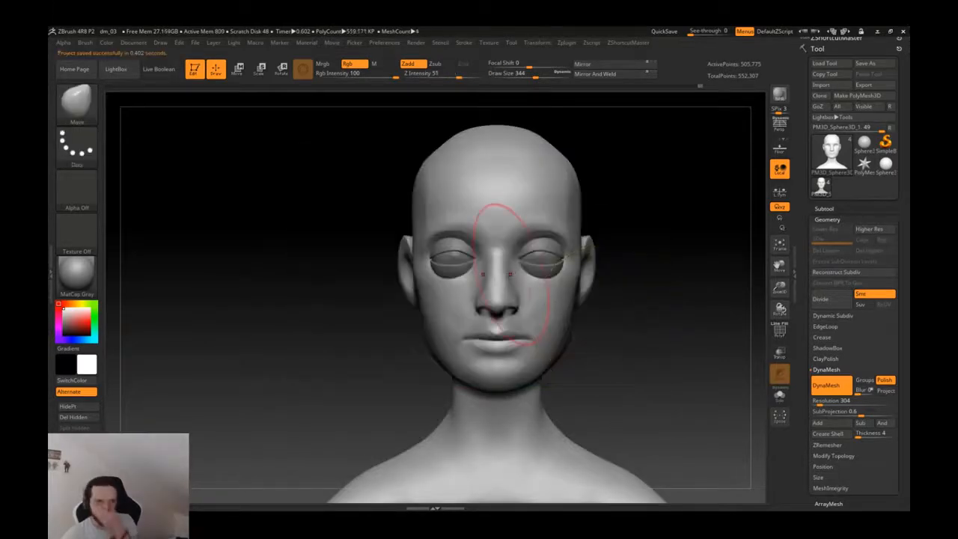
- Examine the reference picture of the bearded man in the red beret, then return to the head model
mouse_move(603, 247)
mouse_down()
mouse_move(524, 240)
mouse_move(599, 231)
mouse_up()
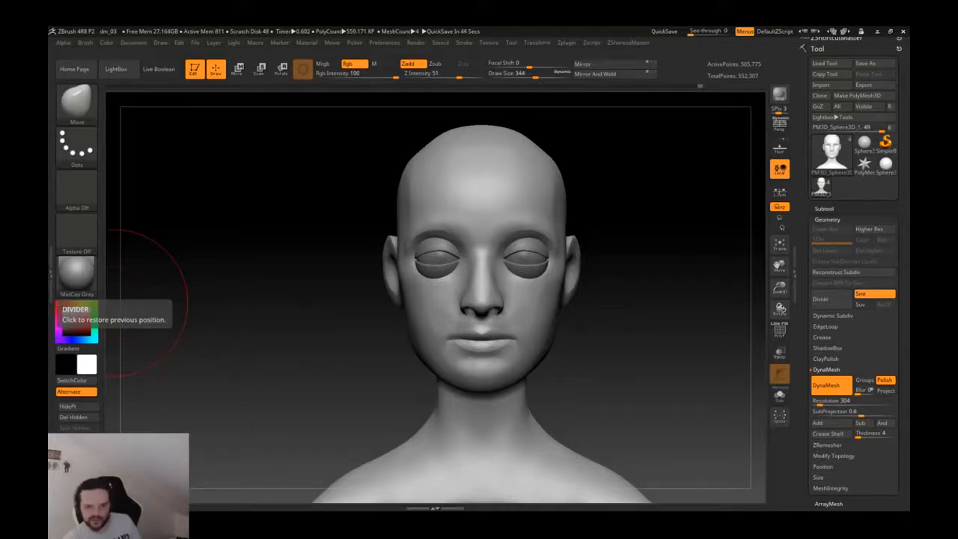
drag(51, 303, 539, 356)
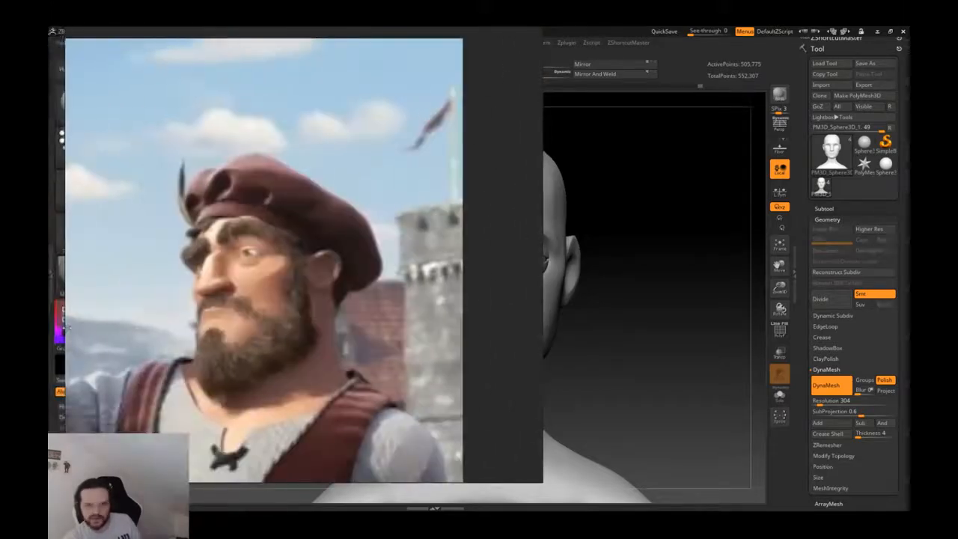
scroll(265, 329, down, 3)
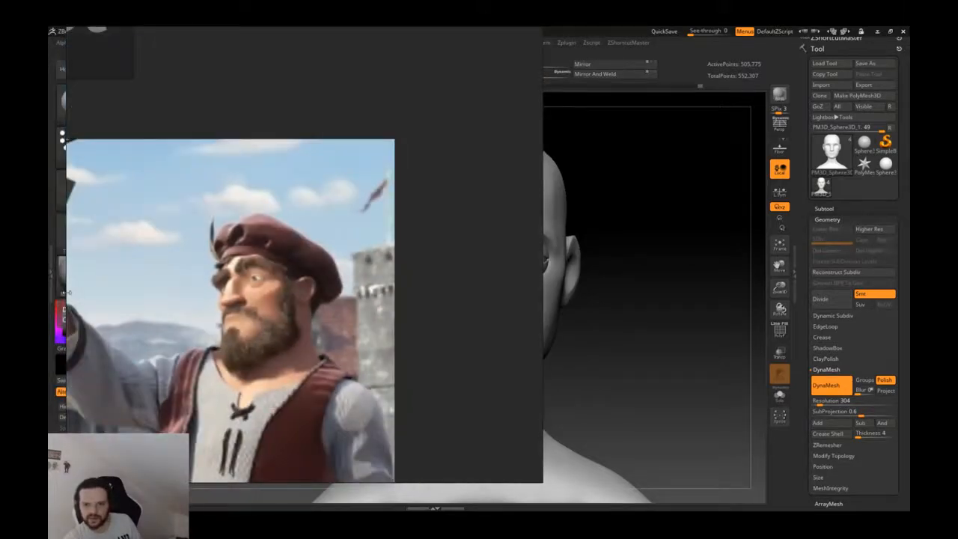
drag(67, 292, 48, 299)
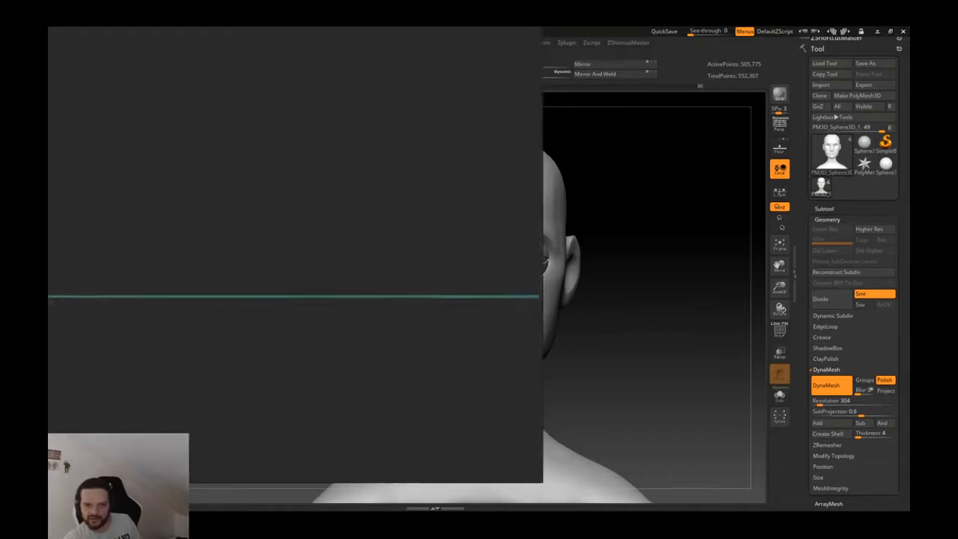
drag(542, 288, 49, 297)
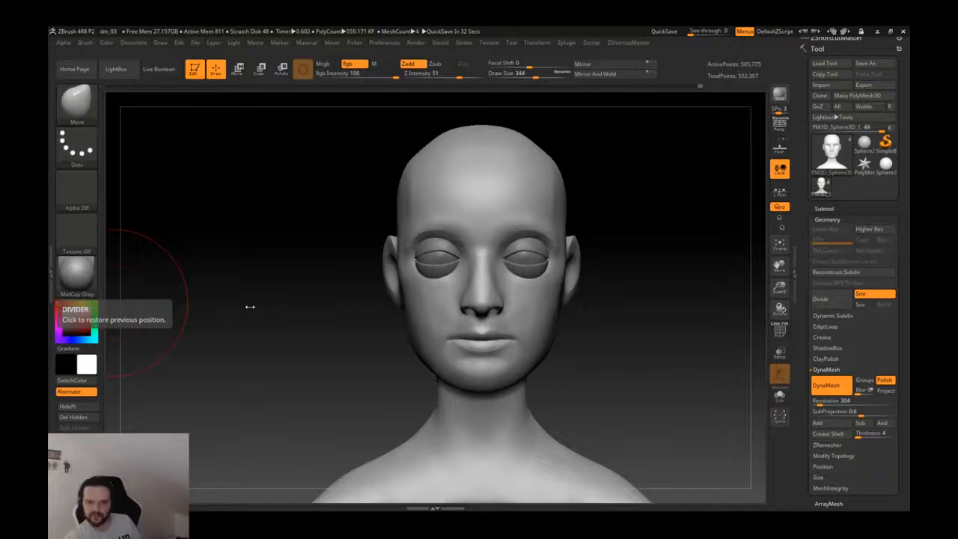
- Check the head from another angle and save the project again over the existing file
mouse_move(711, 258)
right_down()
mouse_move(635, 257)
mouse_move(568, 239)
right_up()
shift+right_drag(479, 251, 605, 275)
key(ctrl+s)
click(580, 373)
click(505, 276)
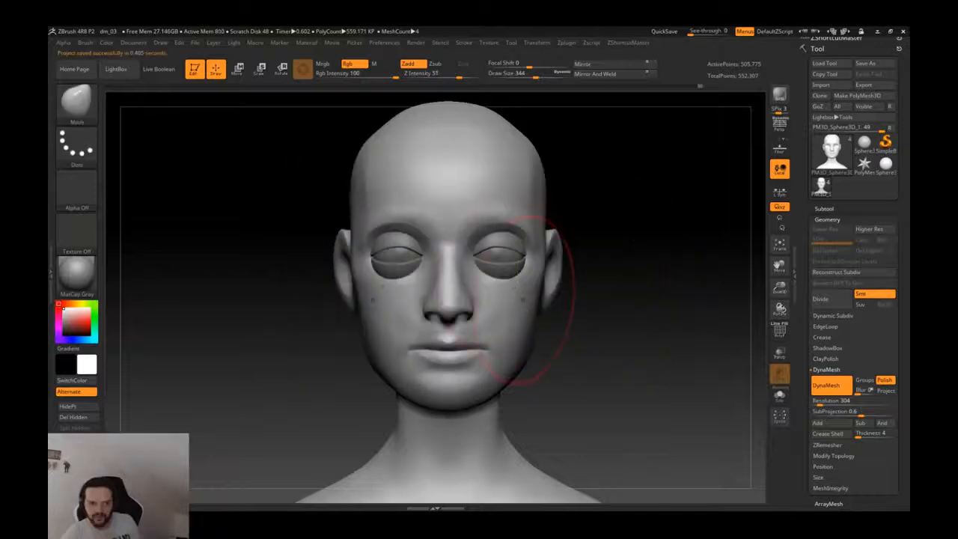
- Carve a crease down the side of the nose bridge with the DamStandard brush at draw size 80
ctrl+right_drag(518, 286, 526, 331)
key(s)
drag(475, 322, 439, 308)
key(s)
mouse_move(76, 274)
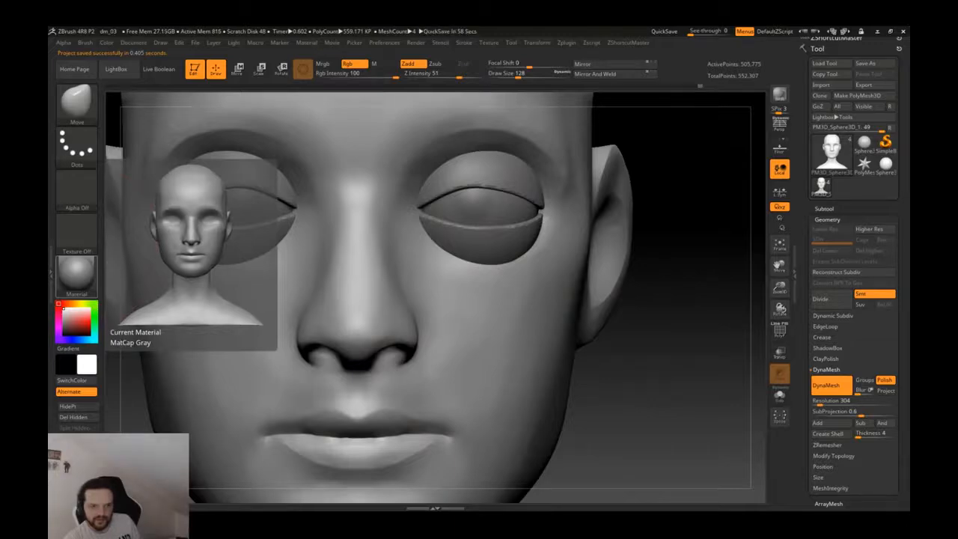
mouse_move(523, 268)
right_down()
mouse_move(412, 262)
mouse_move(455, 254)
right_up()
key(b)
key(d)
key(s)
key(s)
drag(410, 212, 412, 294)
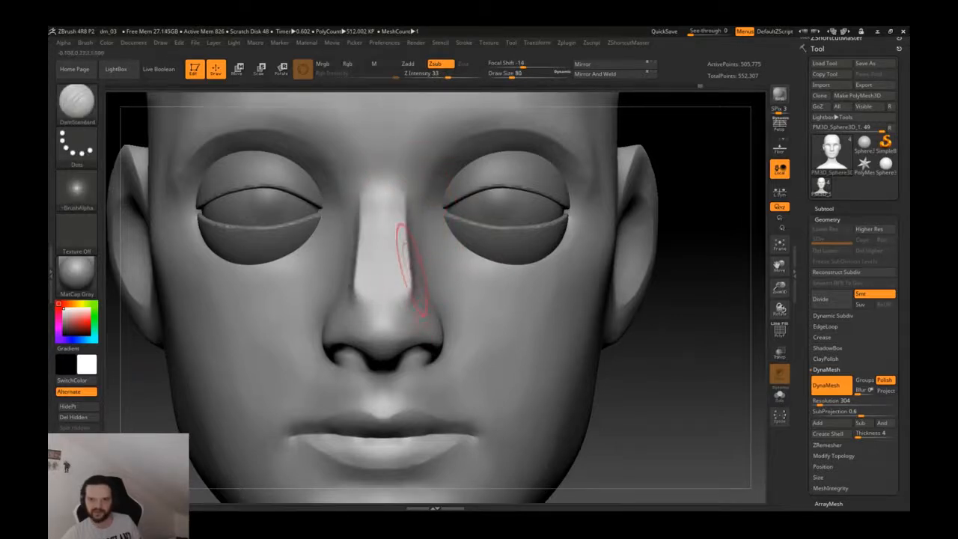
- Smooth and recarve the crease beside the nose bridge, and define the upper edge of the nostril wing with DamStandard
mouse_move(409, 255)
shift+mouse_down()
mouse_move(410, 193)
mouse_move(422, 288)
shift+mouse_up()
right_drag(416, 262, 404, 257)
shift+drag(414, 299, 421, 261)
drag(416, 217, 417, 315)
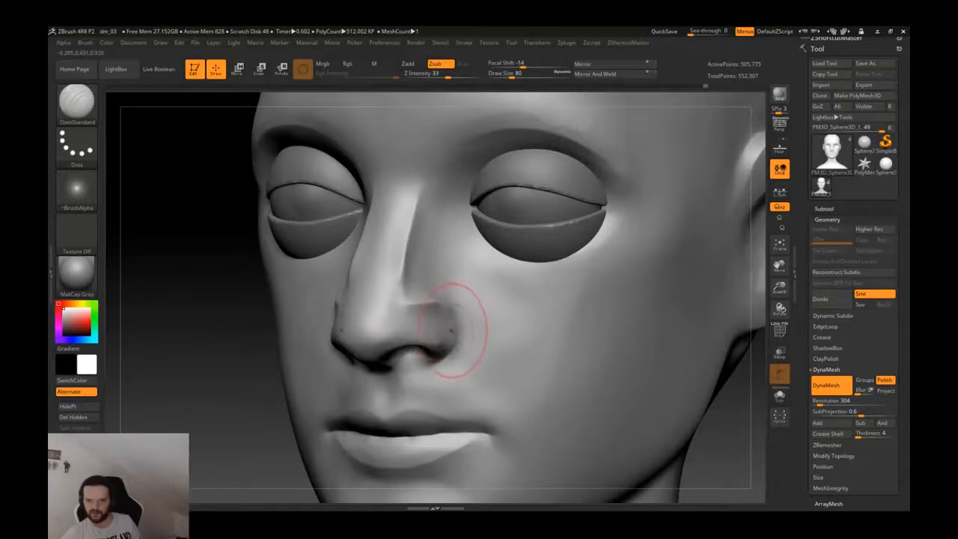
right_drag(459, 309, 445, 313)
drag(443, 313, 447, 338)
mouse_move(442, 323)
right_down()
mouse_move(453, 303)
mouse_move(399, 267)
mouse_move(455, 281)
mouse_move(441, 247)
mouse_move(464, 276)
mouse_move(431, 238)
mouse_move(441, 217)
mouse_move(466, 254)
right_up()
- Choose the Clay brush at draw size 80 and turn the head to the front view
key(b)
key(m)
key(v)
right_drag(361, 303, 383, 307)
key(b)
key(c)
key(l)
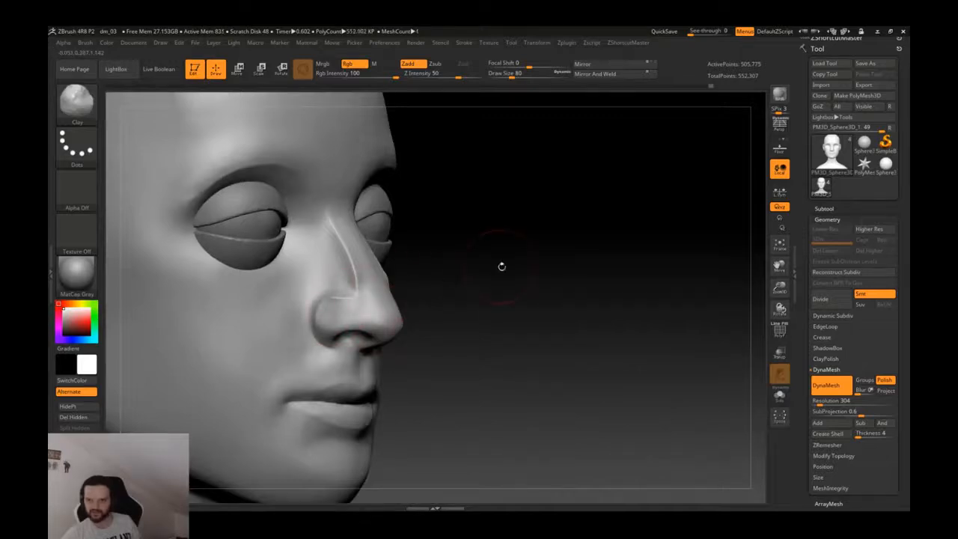
shift+drag(501, 267, 467, 263)
- Duplicate the head subtool
click(827, 219)
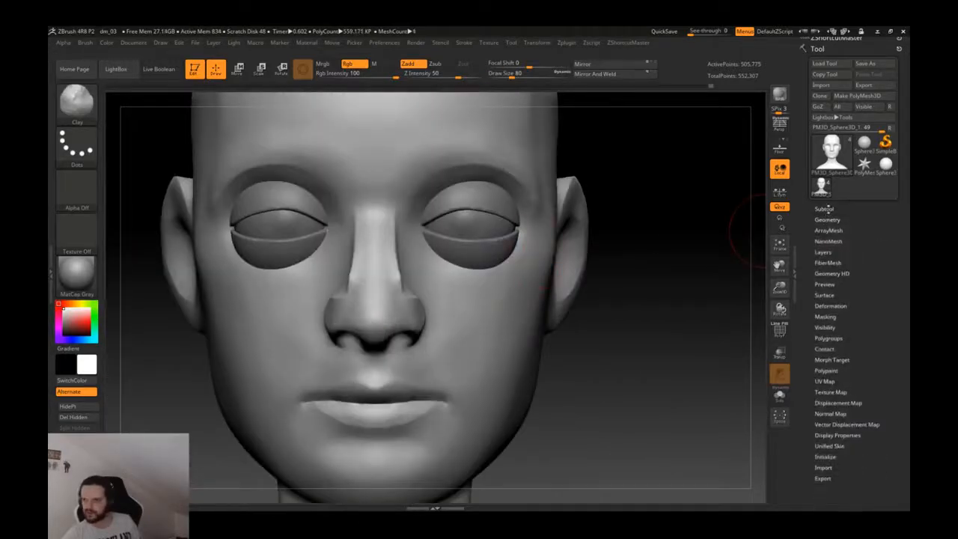
click(825, 209)
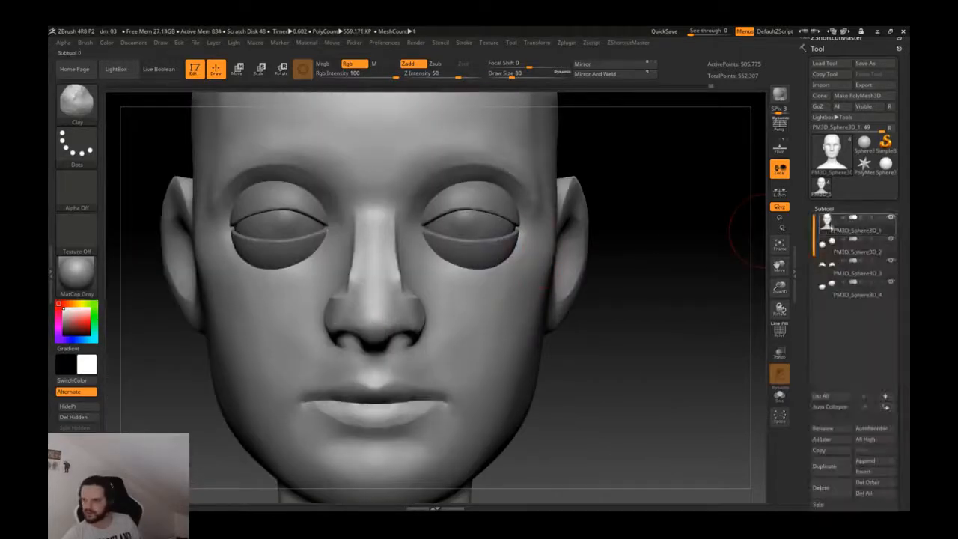
click(829, 471)
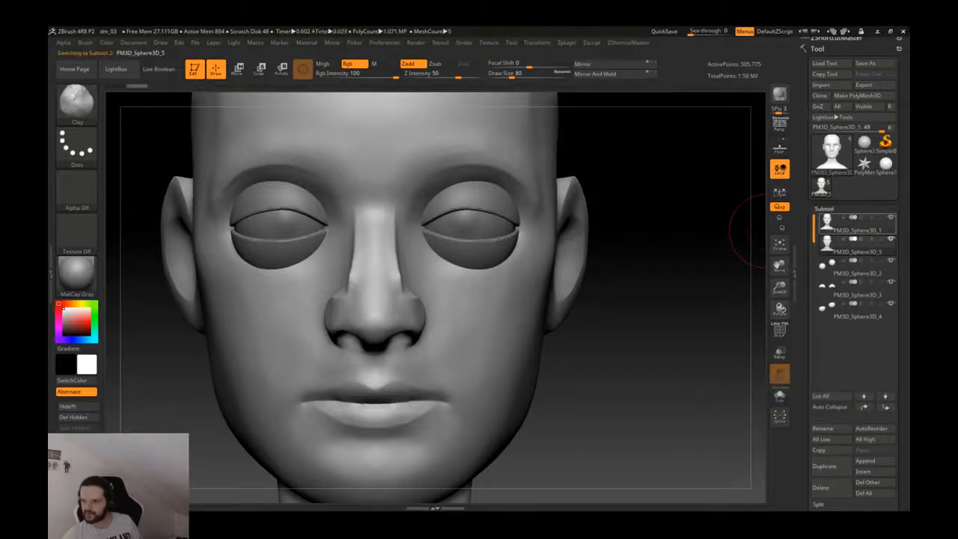
- Undo the nose strokes on the original head subtool, back to the uncreased nose
key(ctrl+z)
key(ctrl+z)
key(ctrl+z)
key(ctrl+z)
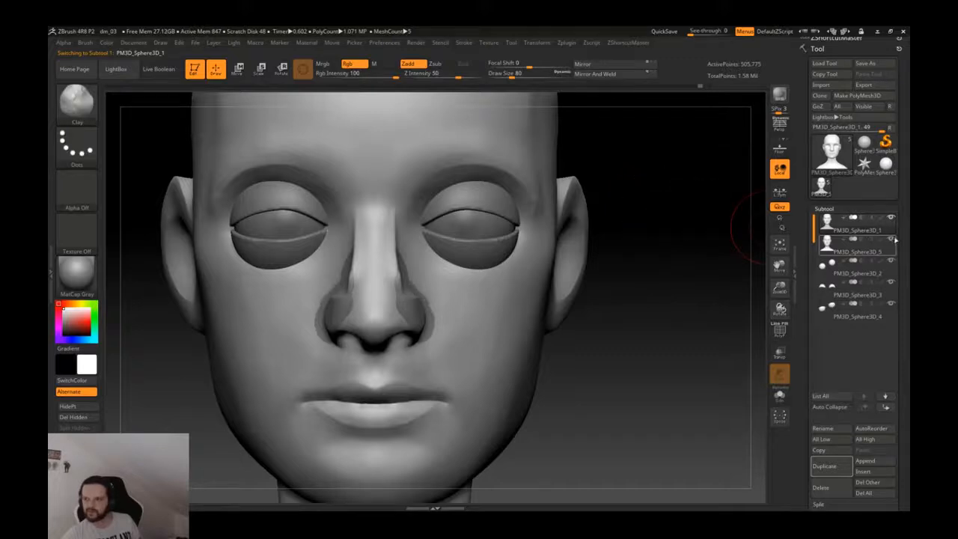
key(ctrl+z)
key(ctrl+z)
key(ctrl+z)
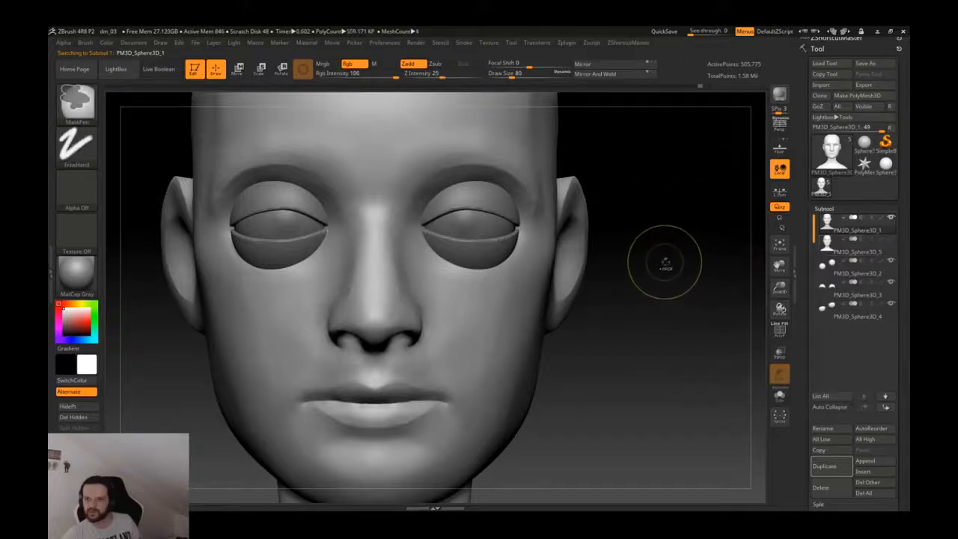
- Make the duplicated head the active subtool and hide the original head
click(830, 248)
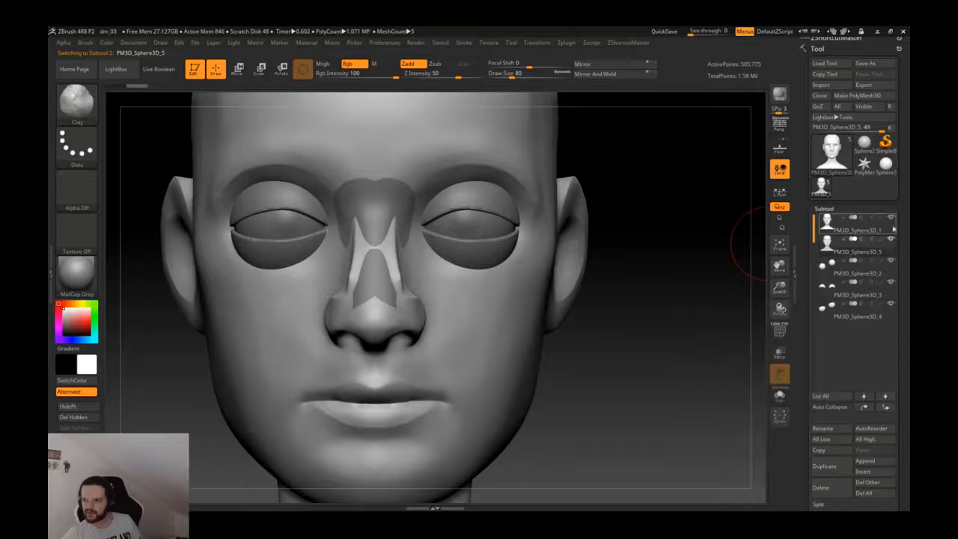
click(891, 218)
drag(666, 251, 593, 251)
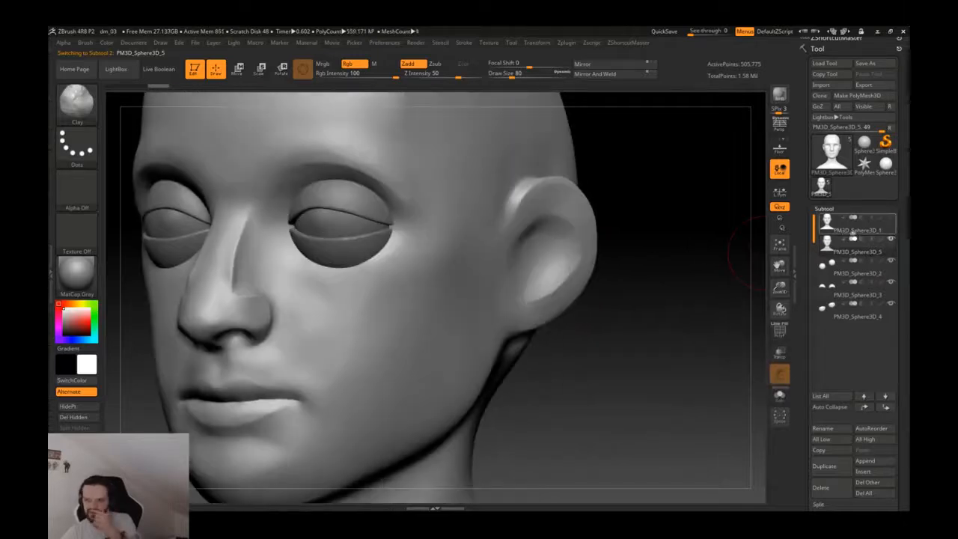
mouse_move(835, 225)
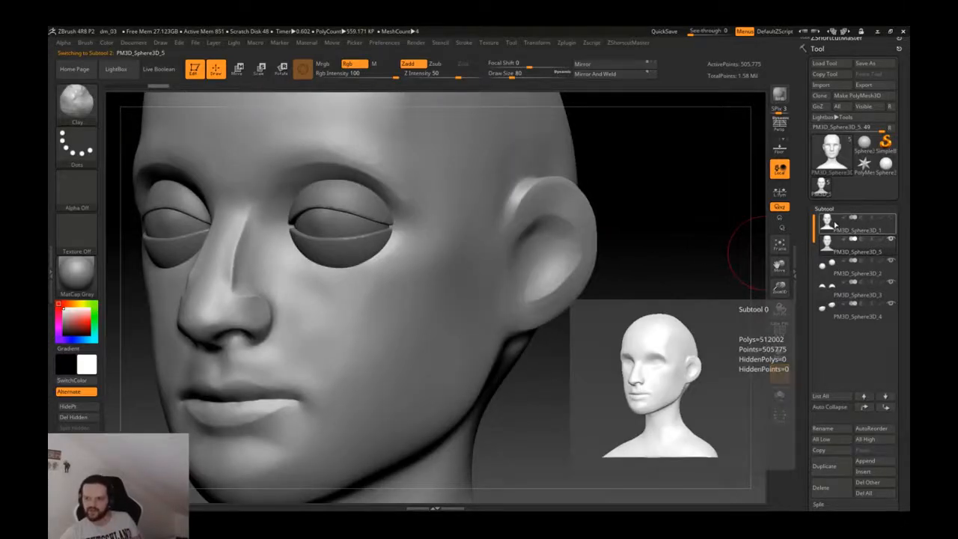
alt+drag(663, 237, 737, 268)
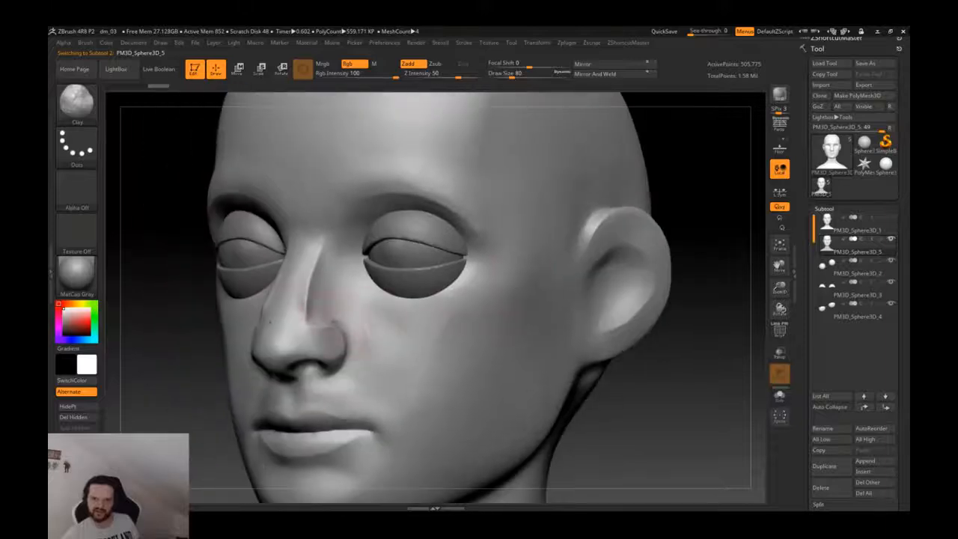
- Build up the nostril wing with the Clay brush and smooth the creases along the side of the nose
drag(157, 321, 389, 318)
alt+drag(457, 314, 465, 374)
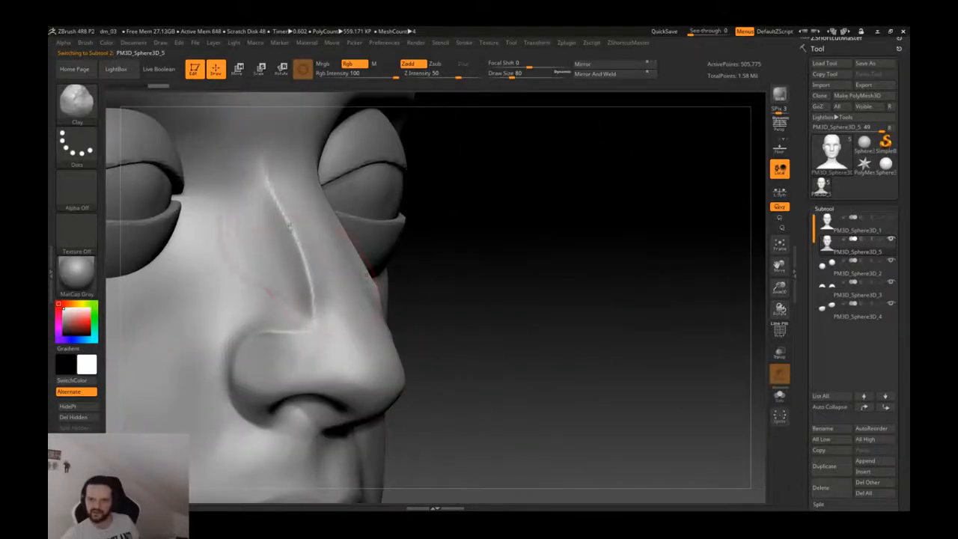
drag(449, 262, 509, 258)
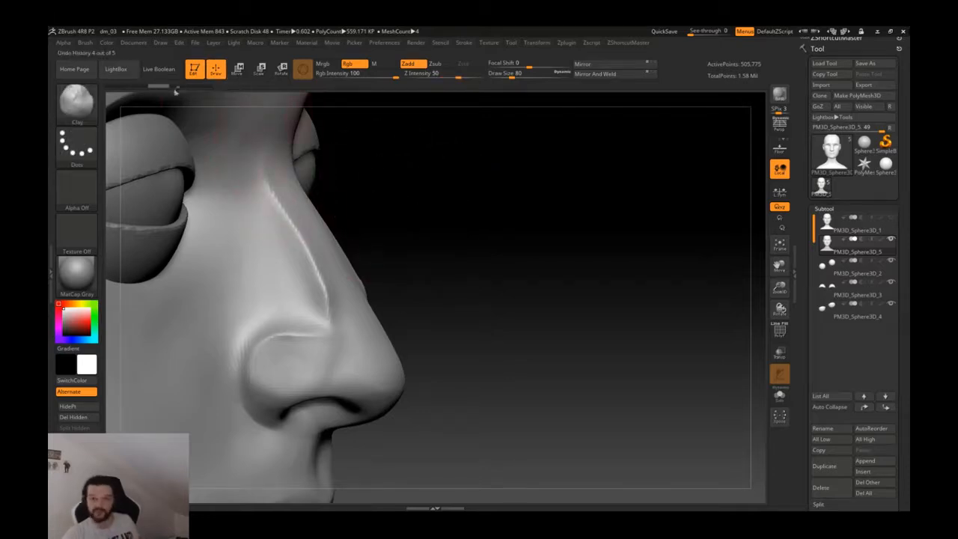
mouse_move(360, 268)
mouse_down()
mouse_move(284, 273)
mouse_move(352, 271)
mouse_up()
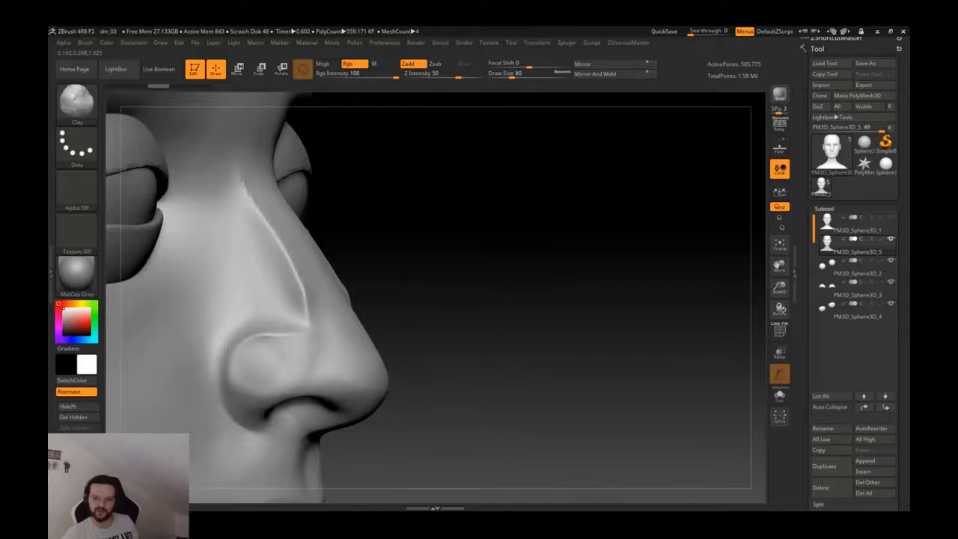
drag(290, 372, 329, 360)
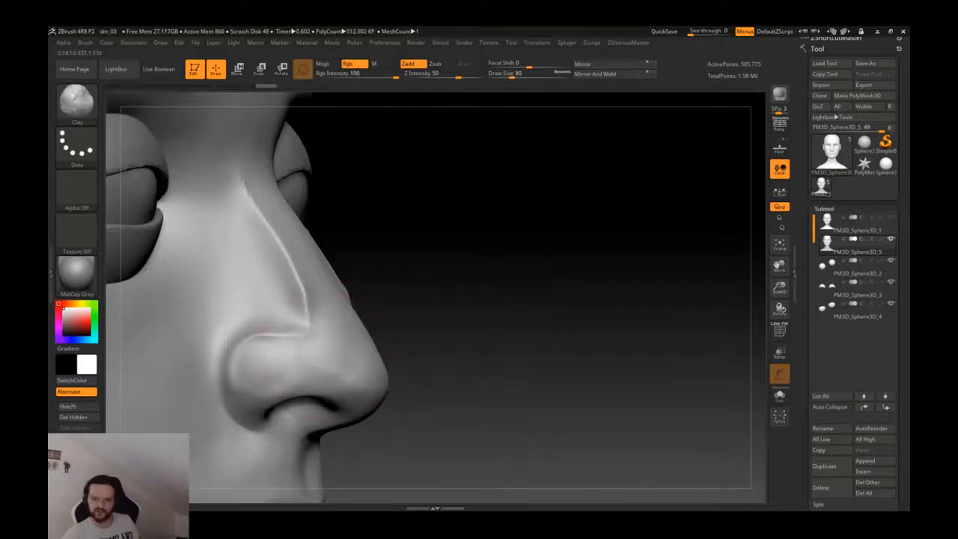
shift+drag(325, 296, 278, 247)
shift+drag(305, 322, 258, 338)
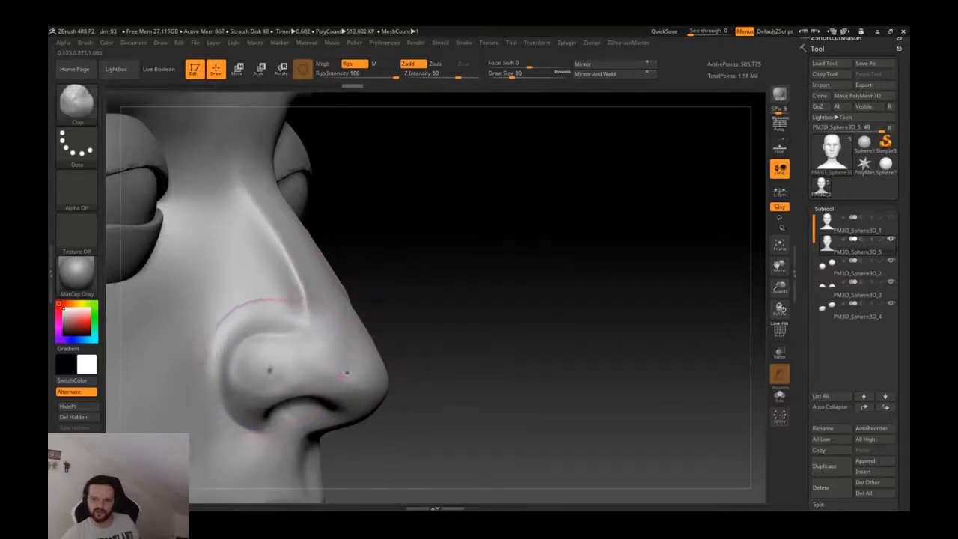
drag(249, 380, 292, 373)
mouse_move(347, 343)
right_down()
mouse_move(317, 339)
mouse_move(378, 277)
right_up()
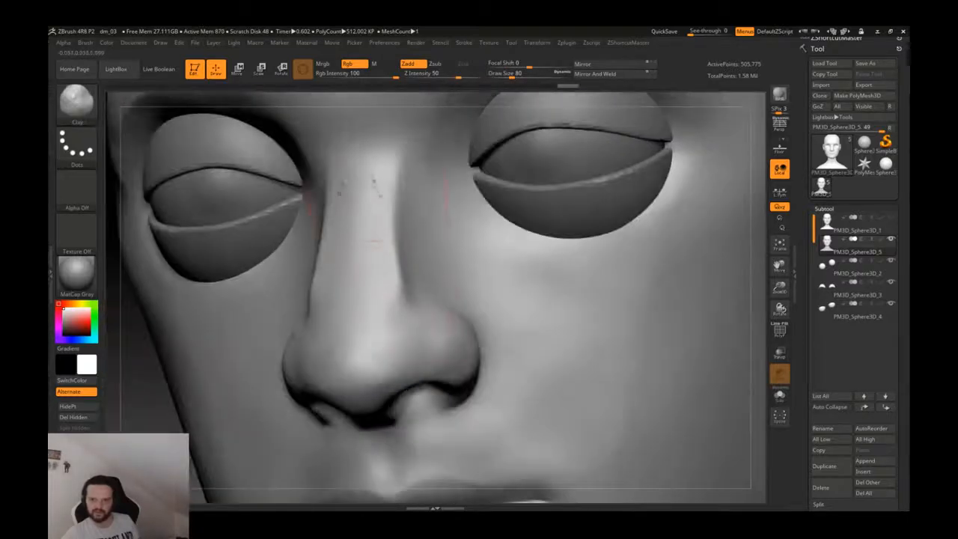
- Refine the nose tip with Clay, define the nostril wing edge with DamStandard, and remesh the head with DynaMesh
right_drag(384, 314, 332, 315)
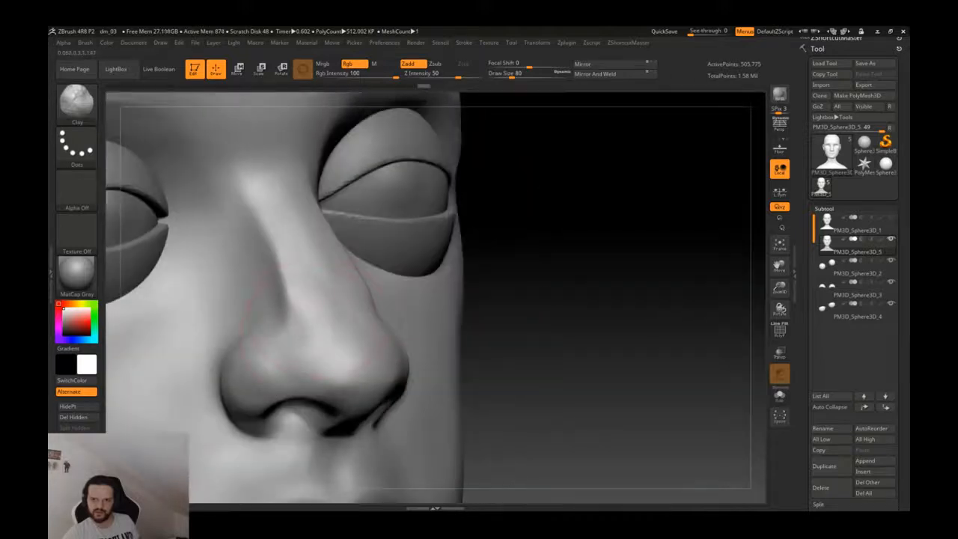
mouse_move(358, 336)
mouse_down()
mouse_move(367, 310)
mouse_move(348, 308)
mouse_up()
right_drag(336, 307, 360, 305)
key(b)
key(d)
key(s)
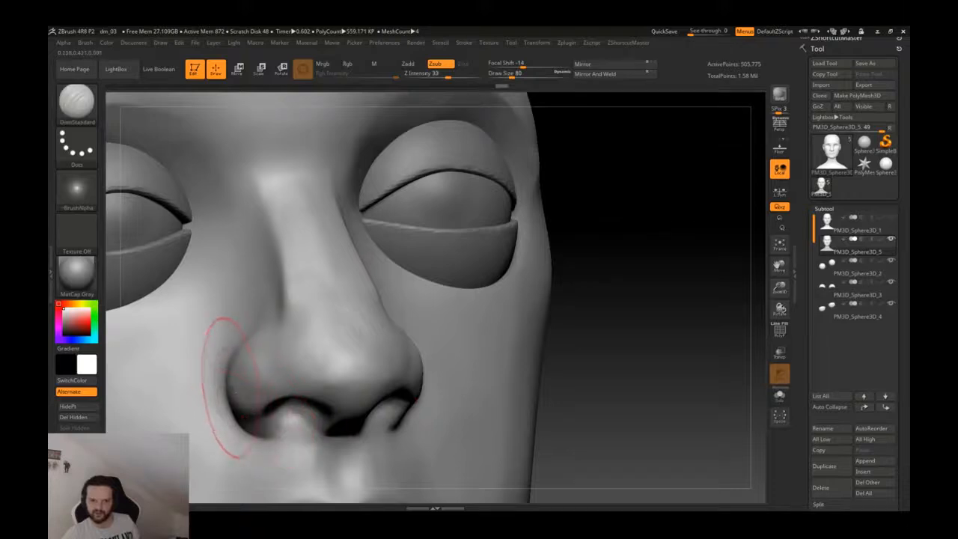
mouse_move(410, 378)
mouse_down()
mouse_move(380, 394)
mouse_move(410, 357)
mouse_up()
mouse_move(457, 329)
shift+right_down()
mouse_move(571, 292)
mouse_move(695, 385)
shift+right_up()
ctrl+drag(695, 375, 695, 413)
- Flatten the side plane of the nose bridge with the TrimDynamic brush and smooth its edges
mouse_move(647, 311)
right_down()
mouse_move(524, 334)
mouse_move(416, 284)
right_up()
shift+drag(457, 183, 431, 220)
right_drag(524, 223, 441, 213)
key(b)
key(t)
key(d)
drag(481, 196, 457, 287)
shift+drag(459, 279, 487, 187)
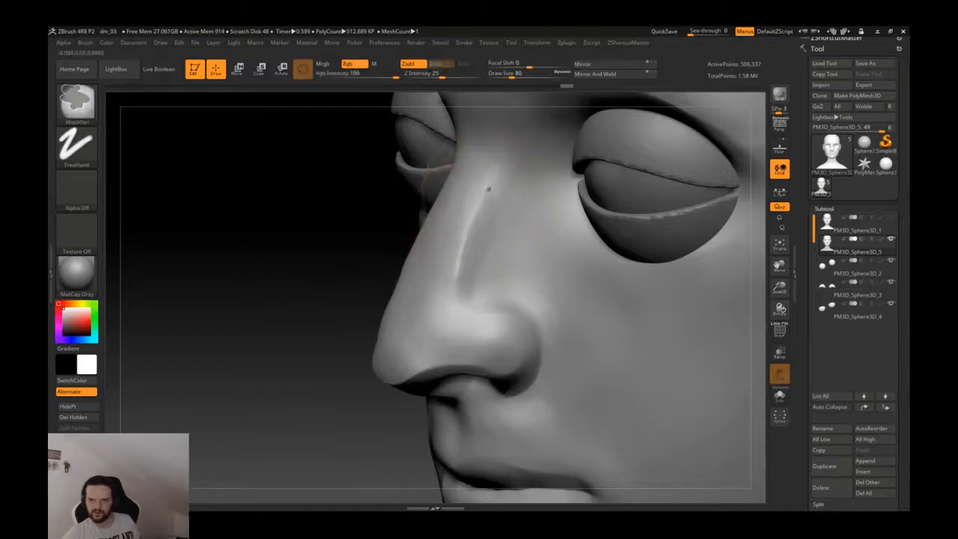
shift+drag(458, 270, 465, 288)
- Smooth the side of the nose above the nostril and remesh the head with DynaMesh
right_drag(391, 267, 486, 251)
shift+drag(470, 202, 497, 288)
ctrl+right_drag(523, 291, 587, 344)
ctrl+drag(695, 389, 695, 414)
- Build up volume around the nostril with the ClayTubes brush, redoing the first stroke
mouse_move(506, 331)
right_down()
mouse_move(440, 329)
mouse_move(494, 315)
mouse_move(478, 308)
right_up()
key(b)
key(c)
key(t)
drag(479, 301, 511, 331)
key(ctrl+z)
drag(483, 286, 514, 320)
mouse_move(503, 278)
mouse_down()
mouse_move(525, 314)
mouse_move(499, 334)
mouse_up()
mouse_move(482, 293)
mouse_down()
mouse_move(505, 335)
mouse_move(517, 310)
mouse_move(530, 325)
mouse_up()
mouse_move(490, 291)
mouse_down()
mouse_move(482, 309)
mouse_move(490, 300)
mouse_up()
- Smooth the underside of the nose with TrimDynamic chosen as the brush, and update the DynaMesh
drag(217, 322, 307, 288)
key(b)
key(t)
key(d)
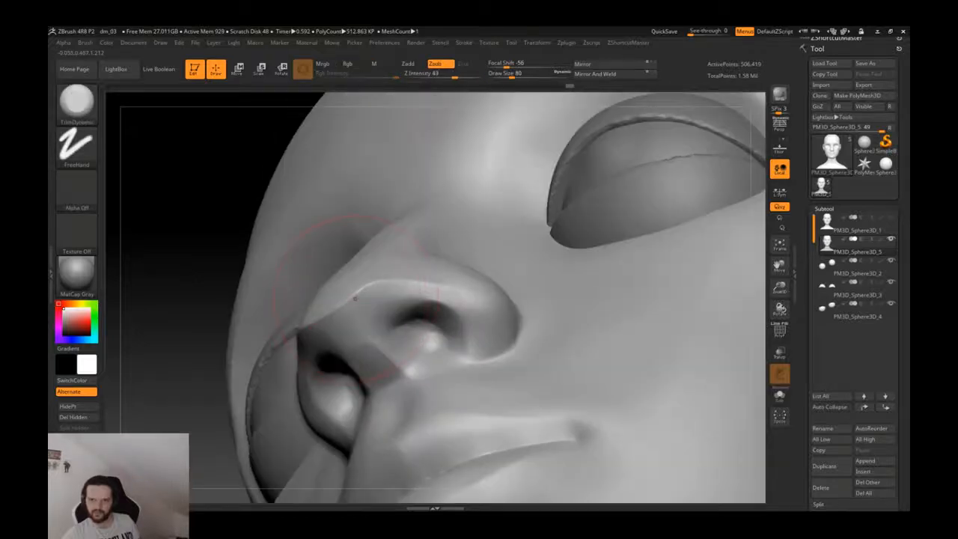
shift+drag(350, 312, 359, 299)
right_drag(359, 299, 456, 374)
ctrl+right_drag(457, 375, 467, 344)
ctrl+drag(669, 355, 671, 380)
- Flatten the nose tip with TrimDynamic at draw size 35
mouse_move(573, 303)
right_down()
mouse_move(445, 294)
mouse_move(391, 261)
mouse_move(430, 244)
mouse_move(524, 299)
right_up()
mouse_move(464, 301)
right_down()
mouse_move(522, 305)
mouse_move(500, 308)
mouse_move(524, 351)
right_up()
key(s)
mouse_move(365, 320)
mouse_down()
mouse_move(357, 318)
mouse_move(378, 310)
mouse_up()
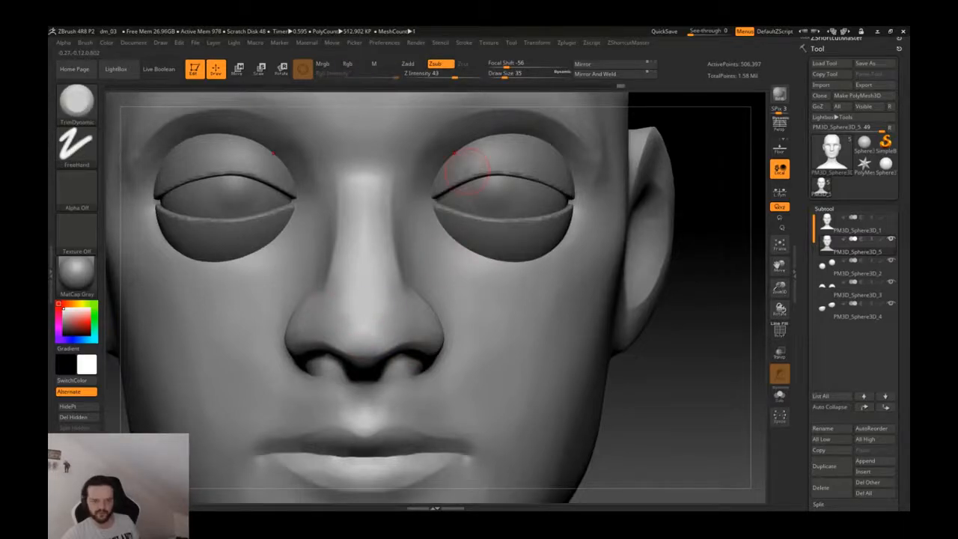
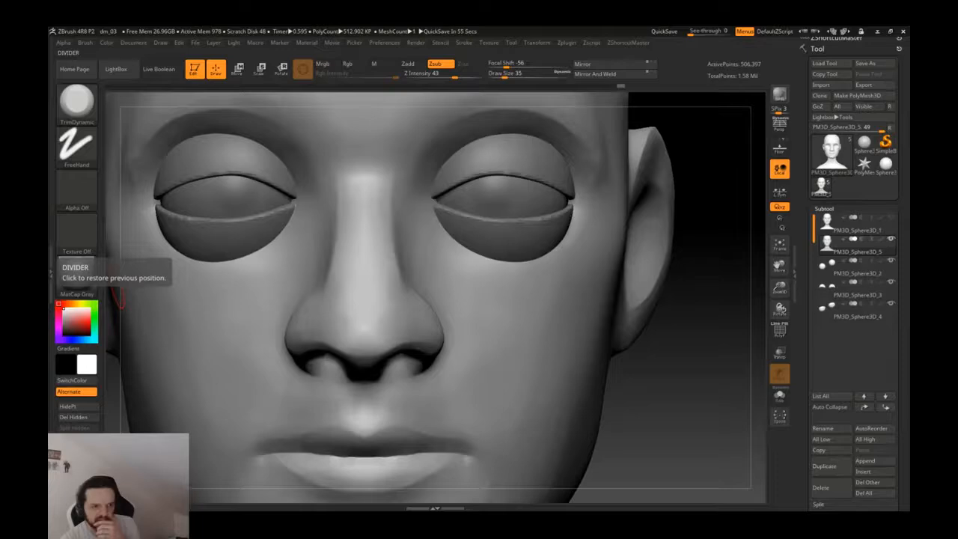
- Reshape the corners of the mouth with the Move brush at draw size 101
mouse_move(540, 308)
right_down()
mouse_move(498, 303)
mouse_move(511, 358)
mouse_move(485, 297)
mouse_move(483, 383)
right_up()
key(s)
drag(483, 383, 494, 382)
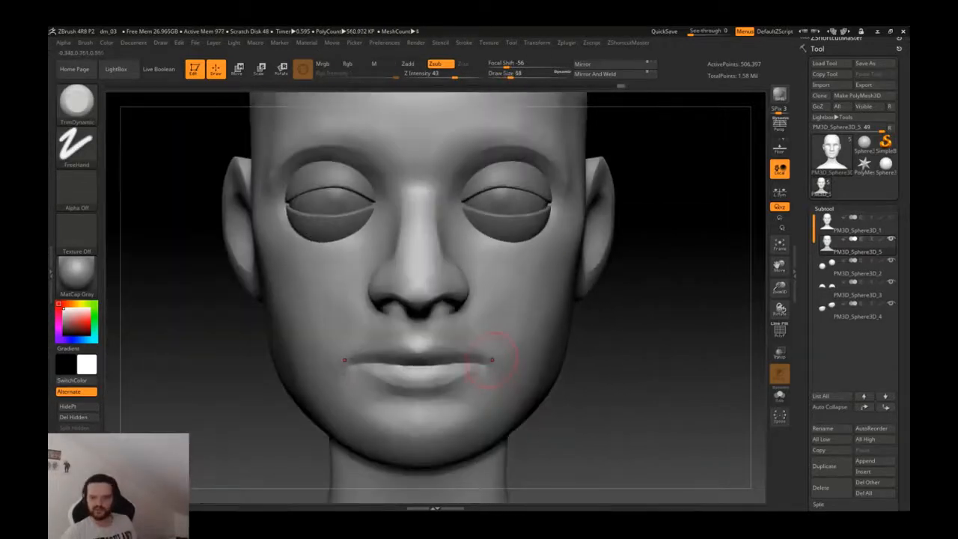
key(b)
key(m)
key(v)
key(s)
right_drag(494, 363, 434, 357)
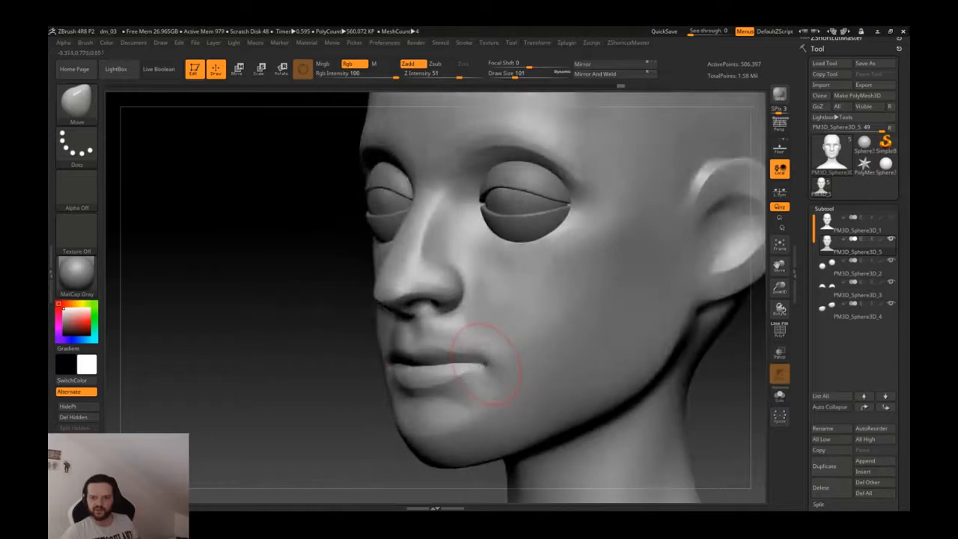
drag(488, 363, 482, 357)
mouse_move(482, 359)
right_down()
mouse_move(503, 359)
mouse_move(495, 332)
mouse_move(449, 353)
right_up()
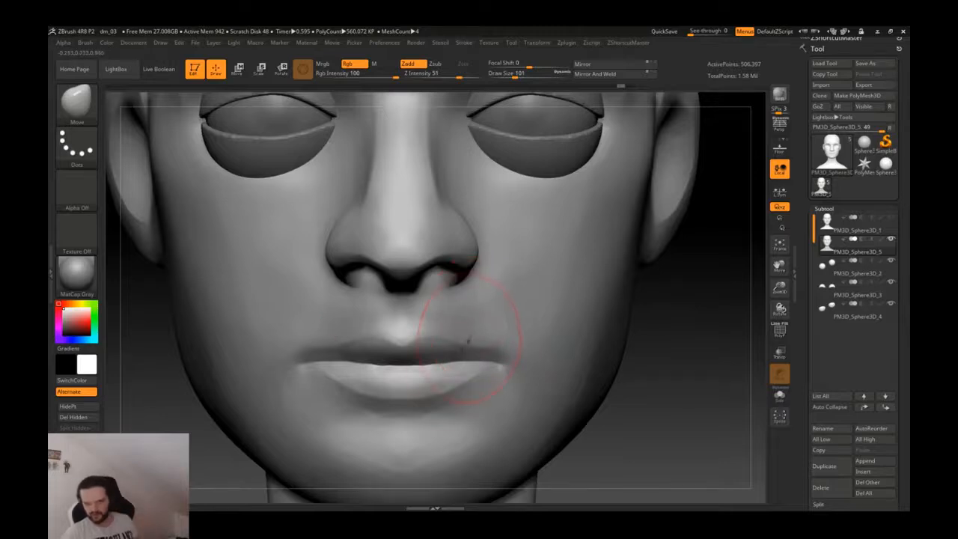
- Adjust the upper lip contour in front and side views with the Move brush at draw size 59
ctrl+right_drag(408, 348, 451, 293)
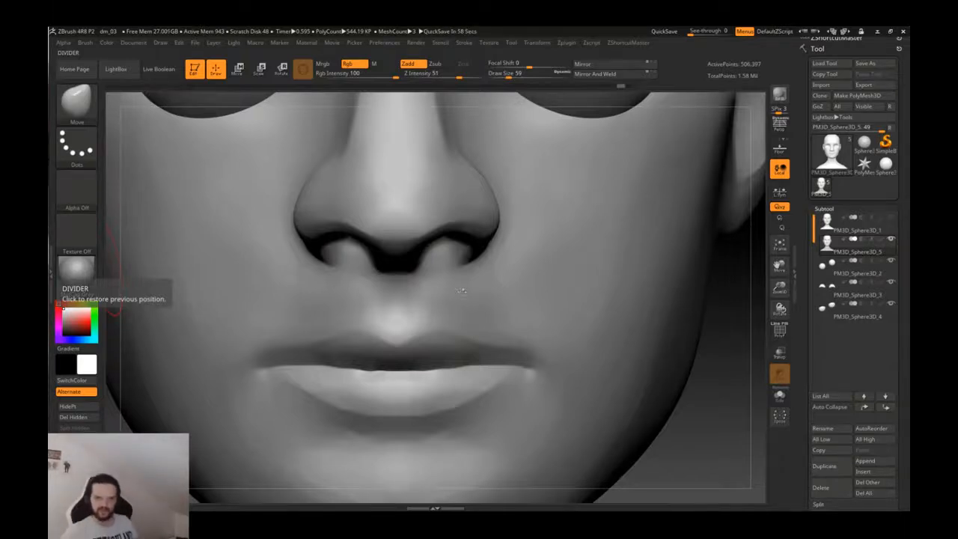
shift+right_drag(460, 291, 487, 271)
drag(423, 336, 442, 333)
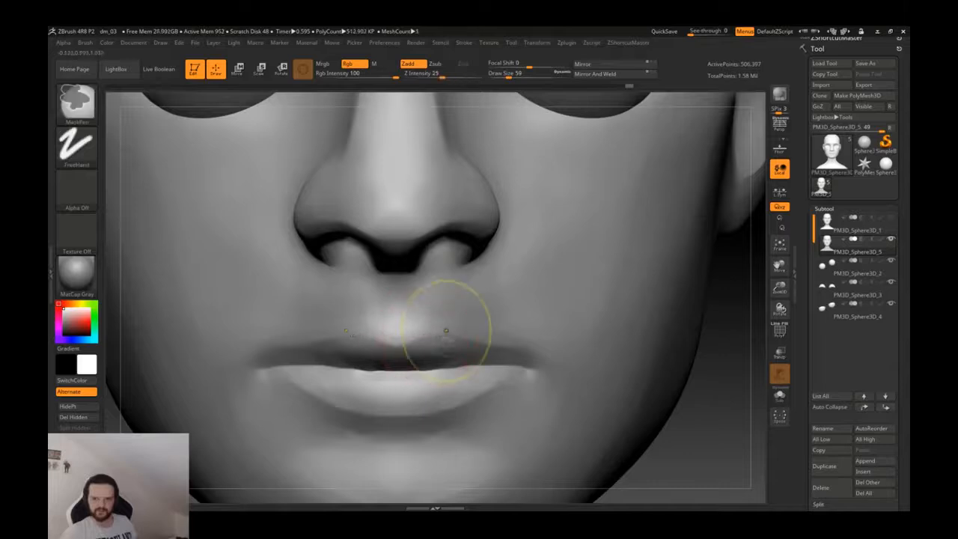
right_drag(446, 330, 438, 333)
drag(439, 333, 436, 335)
right_drag(449, 338, 426, 342)
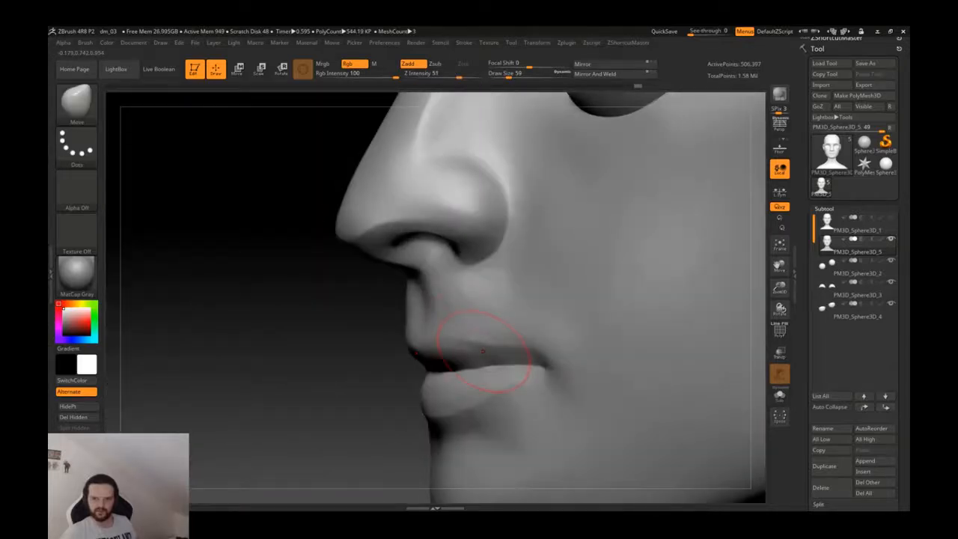
shift+right_drag(540, 365, 481, 342)
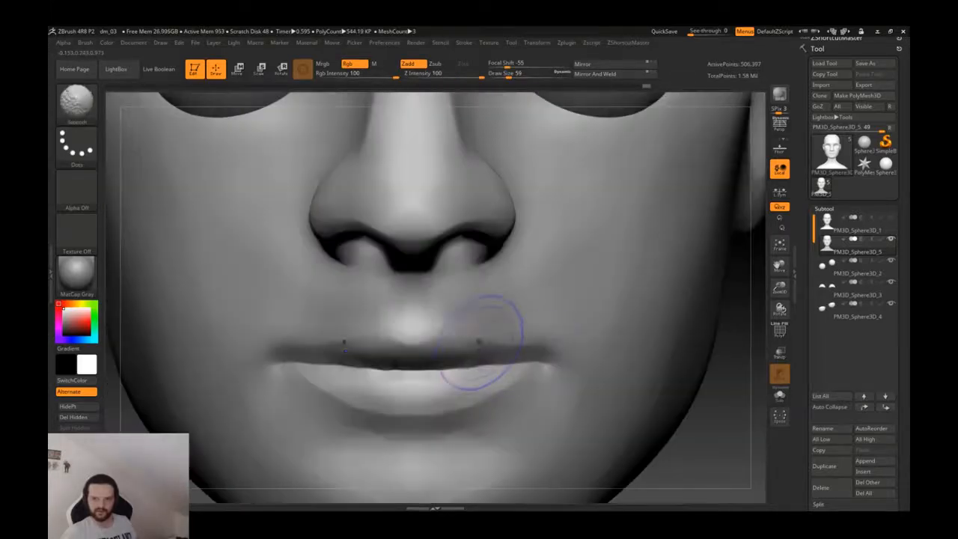
- Carve the line between the lips out to the mouth corners with the DamStandard brush
key(b)
key(d)
key(s)
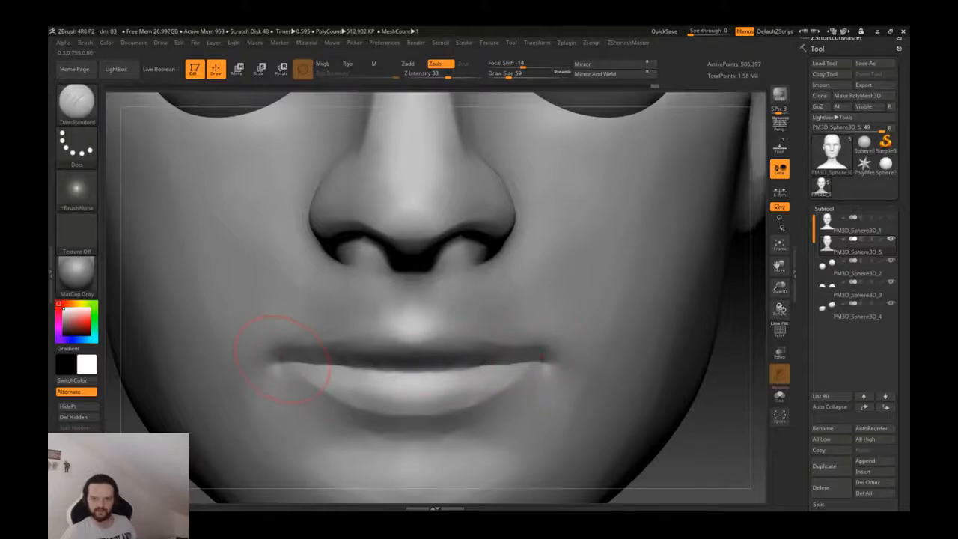
drag(280, 359, 545, 357)
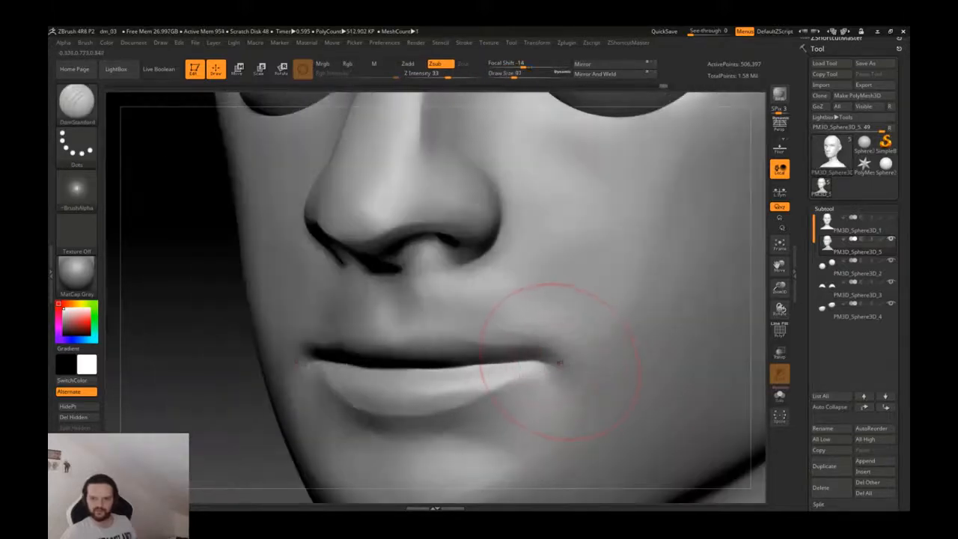
- Adjust the mouth with the Move brush at draw size 97 and remesh the head with DynaMesh
key(b)
key(m)
key(v)
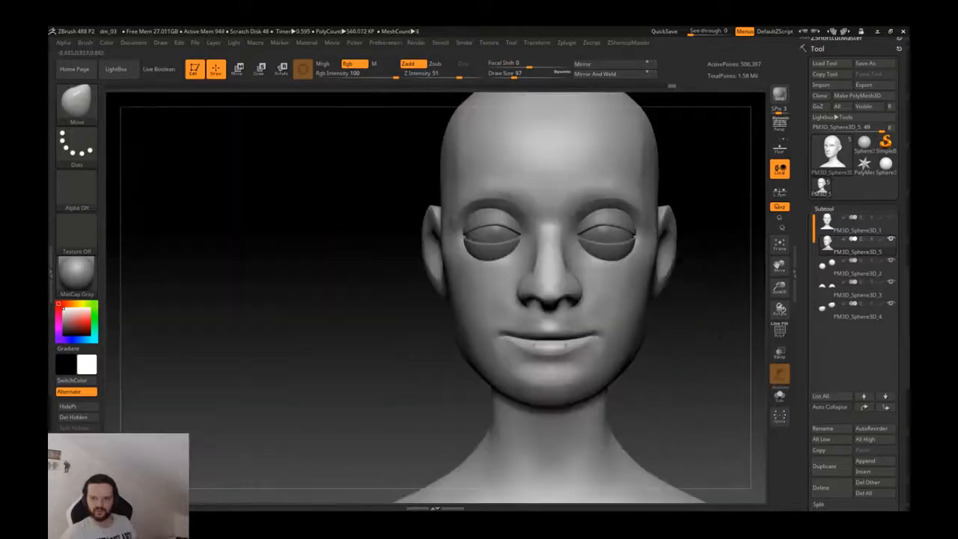
key(b)
key(m)
key(t)
mouse_move(697, 371)
mouse_down()
mouse_move(583, 367)
mouse_move(576, 321)
mouse_up()
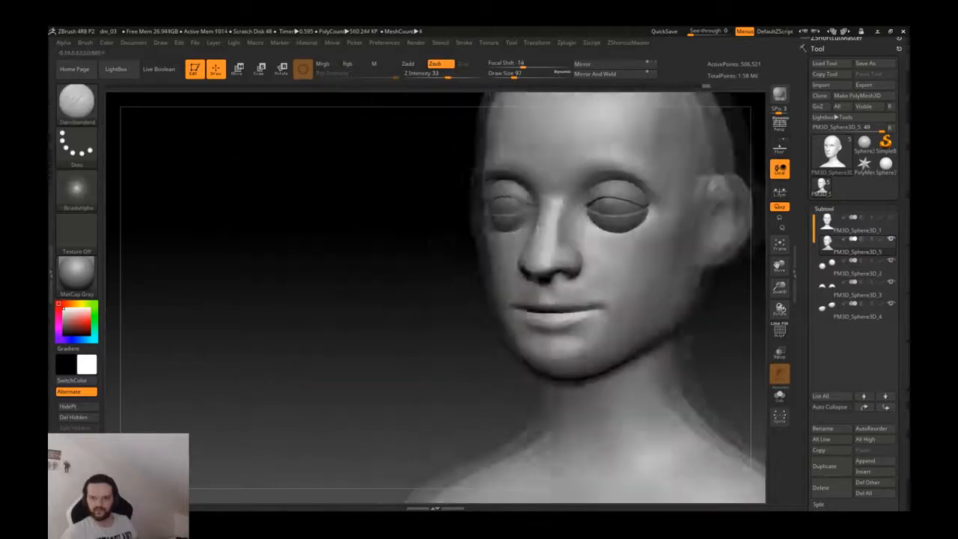
mouse_move(673, 290)
right_down()
mouse_move(618, 289)
mouse_move(606, 271)
mouse_move(606, 315)
mouse_move(666, 299)
mouse_move(668, 327)
mouse_move(648, 238)
mouse_move(589, 287)
right_up()
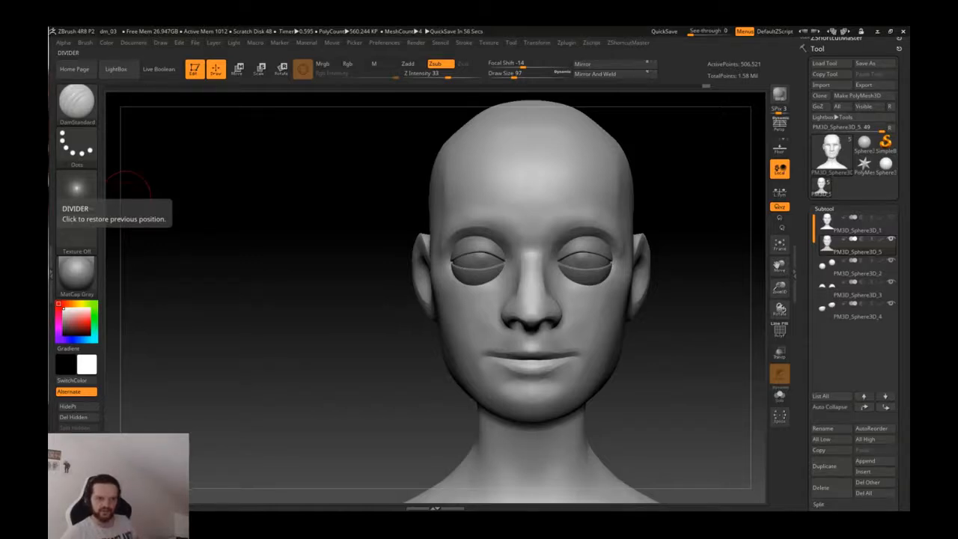
- Push the nose bridge outward into a convex profile with the Move brush, starting at draw size 140
mouse_move(464, 240)
right_down()
mouse_move(524, 241)
mouse_move(517, 303)
mouse_move(558, 295)
mouse_move(471, 254)
mouse_move(337, 258)
right_up()
key(b)
key(m)
key(v)
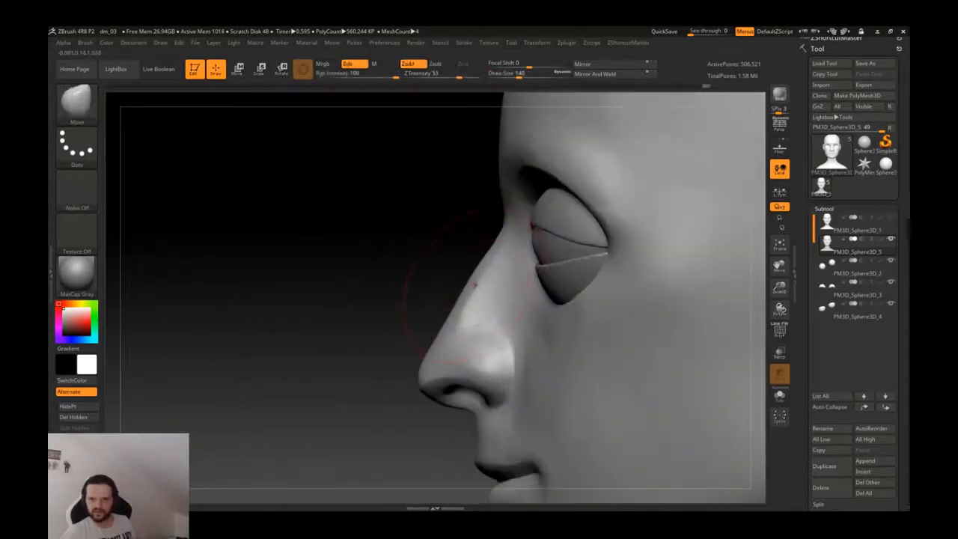
drag(474, 284, 458, 279)
drag(454, 315, 448, 314)
key(bracketleft)
key(bracketleft)
key(bracketleft)
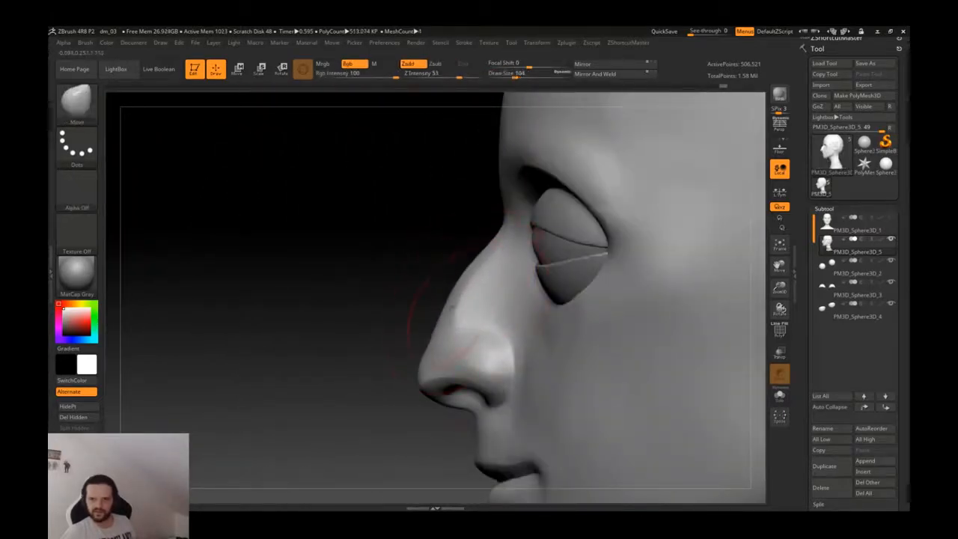
- Narrow the nostril wings in front view with the Move brush at draw size 104
mouse_move(446, 366)
right_down()
mouse_move(486, 355)
mouse_move(509, 362)
right_up()
drag(460, 374, 467, 374)
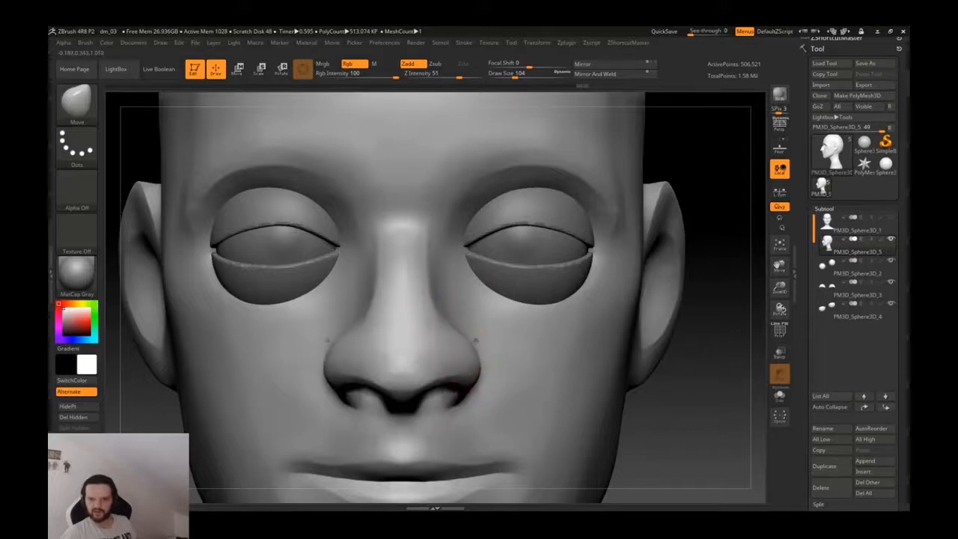
key(ctrl)
- Carve the crease above and behind the nostril wings with the DamStandard brush at draw size 51
key(s)
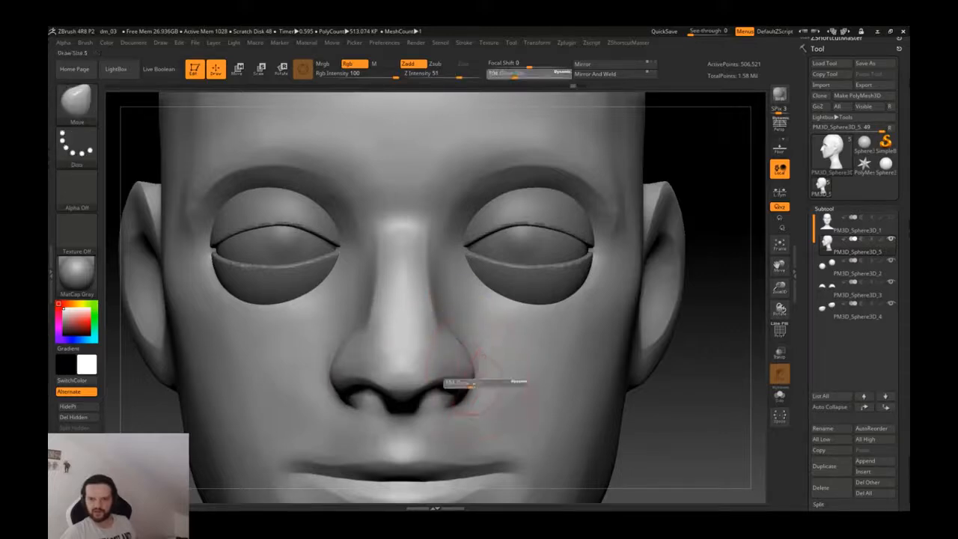
drag(472, 384, 470, 387)
right_drag(457, 341, 454, 340)
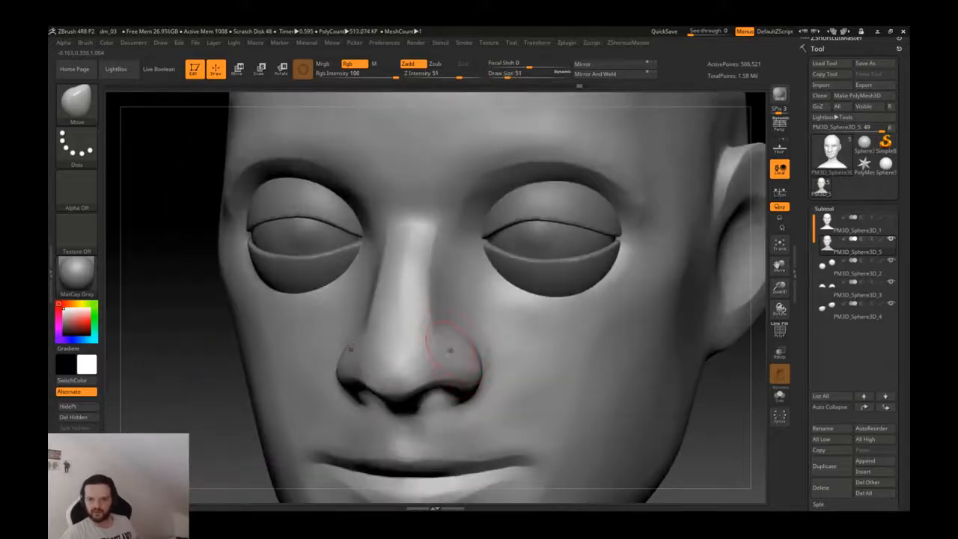
key(b)
key(d)
key(s)
key(ctrl+z)
mouse_move(458, 359)
mouse_down()
mouse_move(448, 331)
mouse_move(441, 338)
mouse_up()
mouse_move(458, 337)
right_down()
mouse_move(453, 346)
mouse_move(427, 338)
right_up()
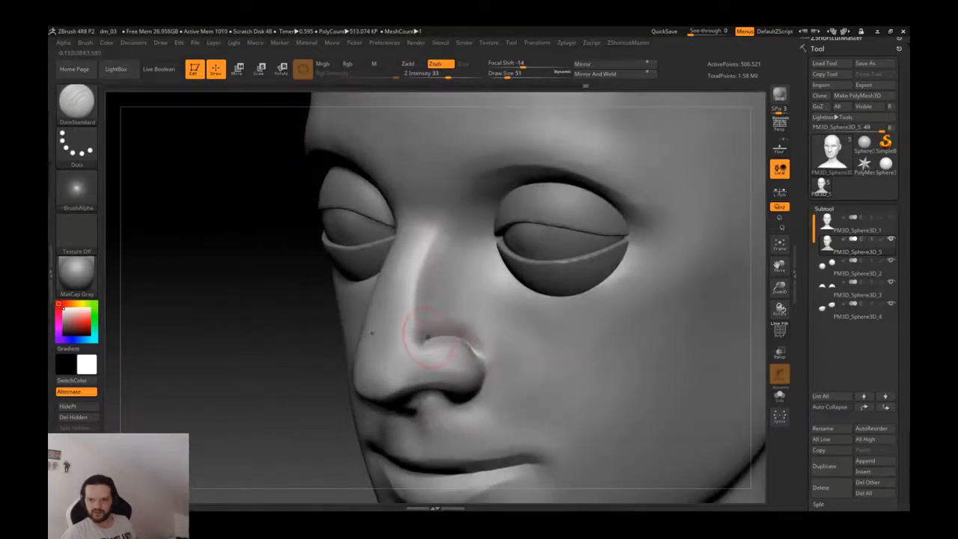
drag(481, 354, 485, 389)
- Remesh the head subtool with DynaMesh to even out the newly carved nose creases
right_drag(490, 381, 670, 329)
ctrl+drag(674, 377, 674, 416)
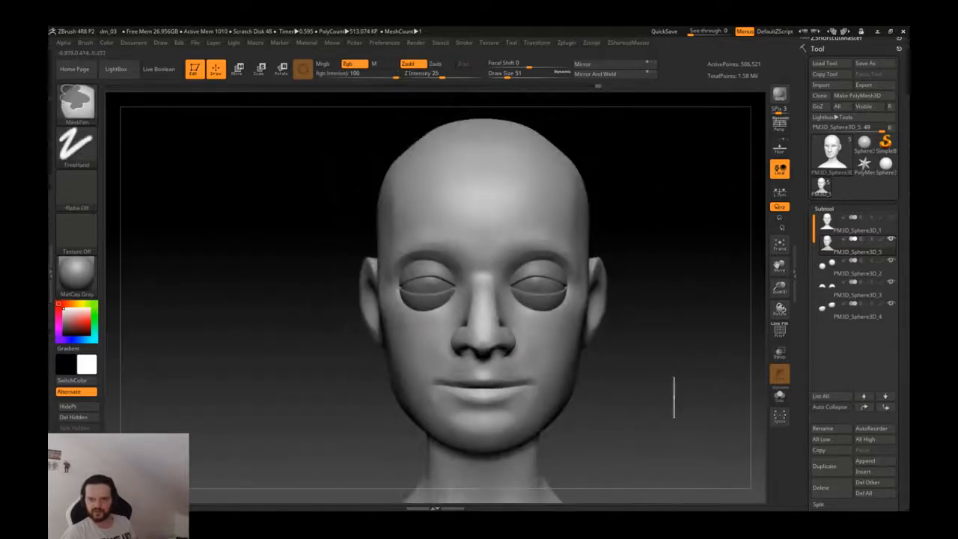
mouse_move(541, 332)
right_down()
mouse_move(500, 329)
mouse_move(503, 321)
right_up()
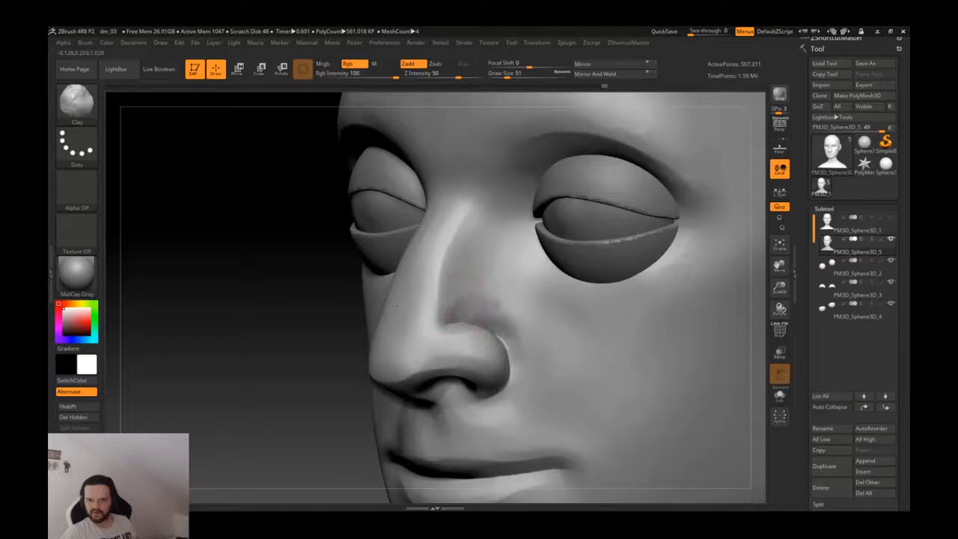
- Smooth the creases around the nostril wings at draw size 51 and remesh the head with DynaMesh
key(shift)
mouse_move(511, 334)
shift+mouse_down()
mouse_move(519, 332)
mouse_move(512, 352)
shift+mouse_up()
mouse_move(511, 302)
right_down()
mouse_move(483, 307)
mouse_move(516, 340)
right_up()
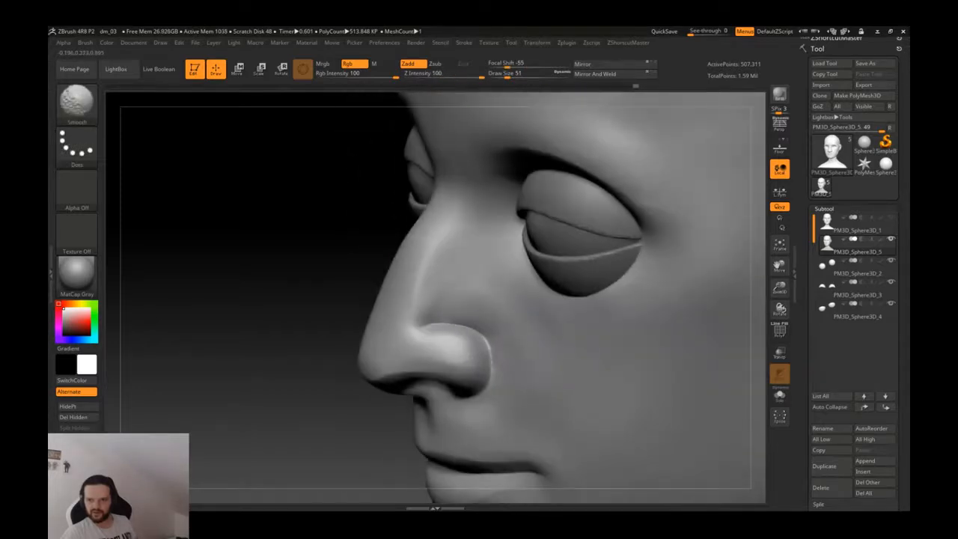
mouse_move(485, 312)
shift+right_down()
mouse_move(524, 290)
mouse_move(546, 320)
mouse_move(489, 293)
mouse_move(460, 303)
shift+right_up()
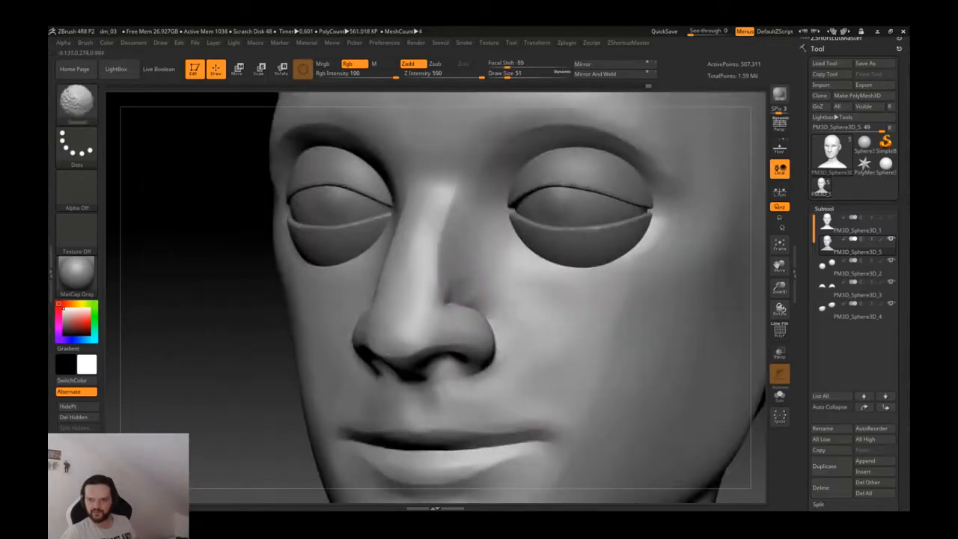
mouse_move(479, 300)
shift+right_down()
mouse_move(539, 278)
mouse_move(610, 339)
shift+right_up()
drag(590, 279, 562, 276)
- Reshape the lower edge of the nose tip in front view with the Move brush at draw size 68
mouse_move(563, 277)
right_down()
mouse_move(601, 274)
mouse_move(576, 265)
mouse_move(565, 224)
mouse_move(534, 307)
mouse_move(495, 351)
right_up()
key(s)
drag(452, 310, 450, 304)
key(s)
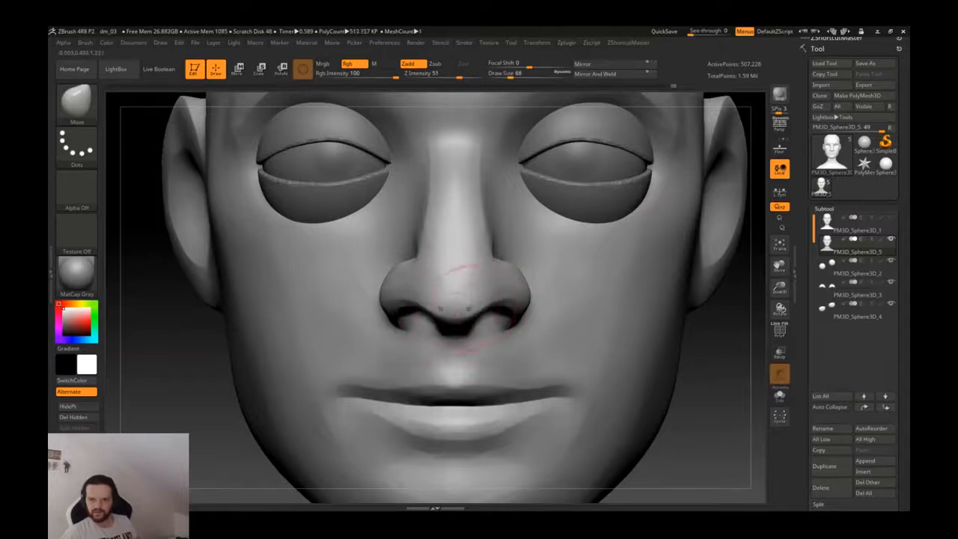
- Refine the underside of the nose tip in profile with the Move brush at draw size 56
mouse_move(458, 341)
shift+right_down()
mouse_move(428, 343)
mouse_move(468, 299)
shift+right_up()
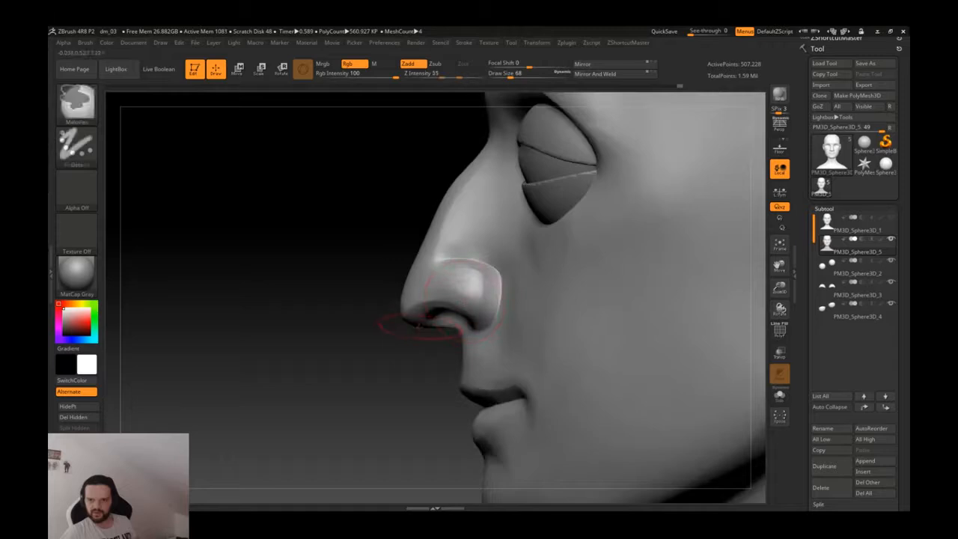
key(s)
drag(426, 324, 422, 323)
ctrl+right_drag(421, 323, 409, 324)
key(s)
drag(410, 324, 408, 326)
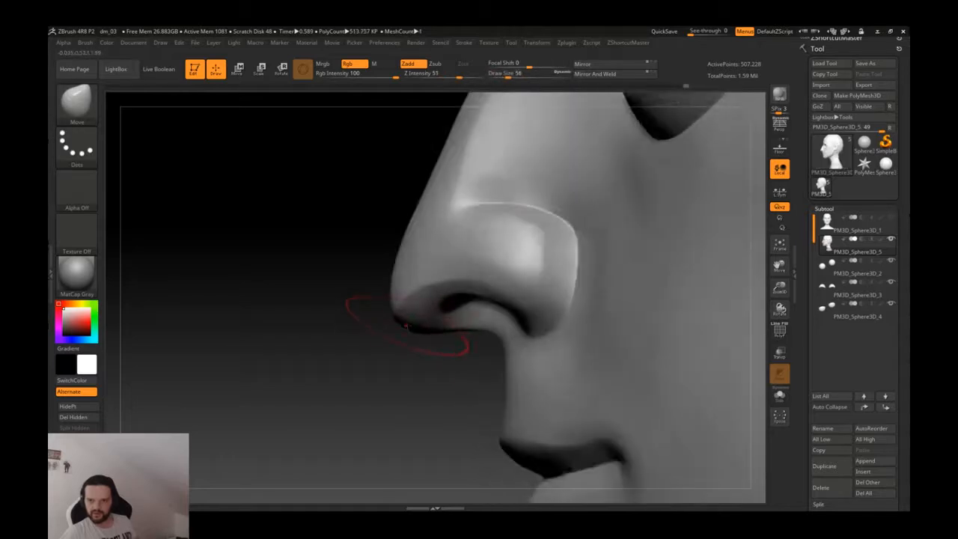
- Adjust the nostril rims in side and front views with the Move brush at a smaller draw size
key(s)
drag(437, 287, 425, 290)
right_drag(414, 291, 463, 289)
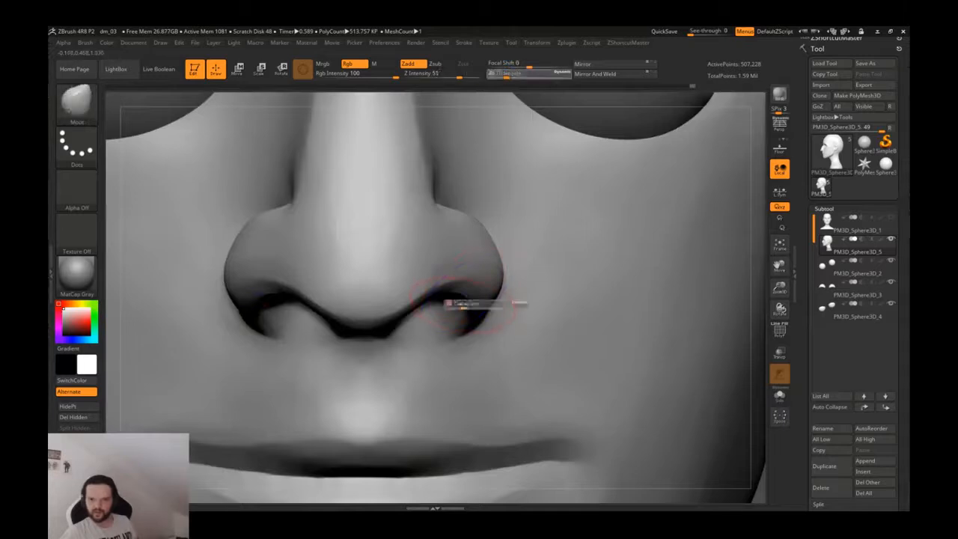
key(s)
drag(463, 307, 459, 305)
mouse_move(460, 313)
right_down()
mouse_move(455, 293)
mouse_move(427, 272)
right_up()
- Build up the nose tip from below with the ClayTubes brush and smooth it at draw size 39
key(b)
key(c)
key(l)
key(b)
key(c)
key(t)
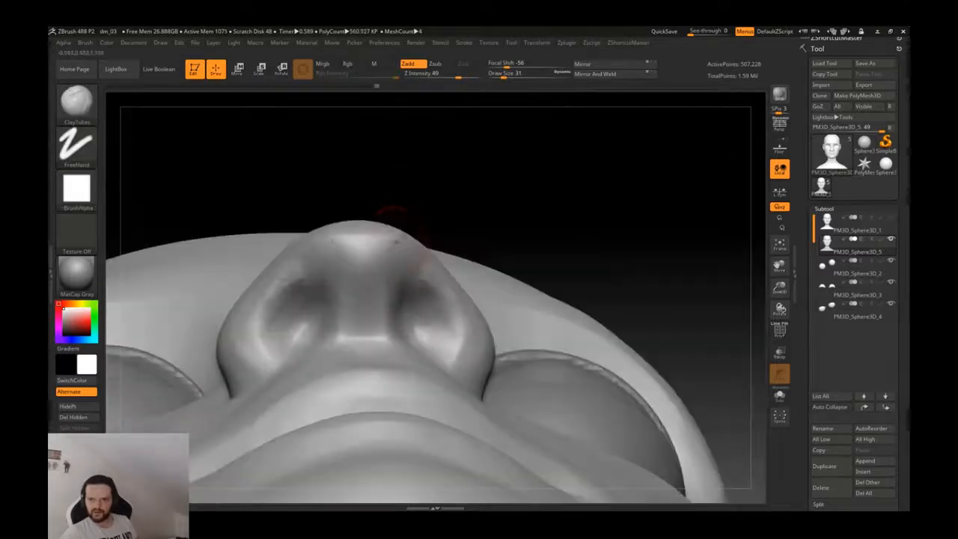
key(s)
mouse_move(383, 246)
mouse_down()
mouse_move(342, 244)
mouse_move(371, 245)
mouse_up()
key(s)
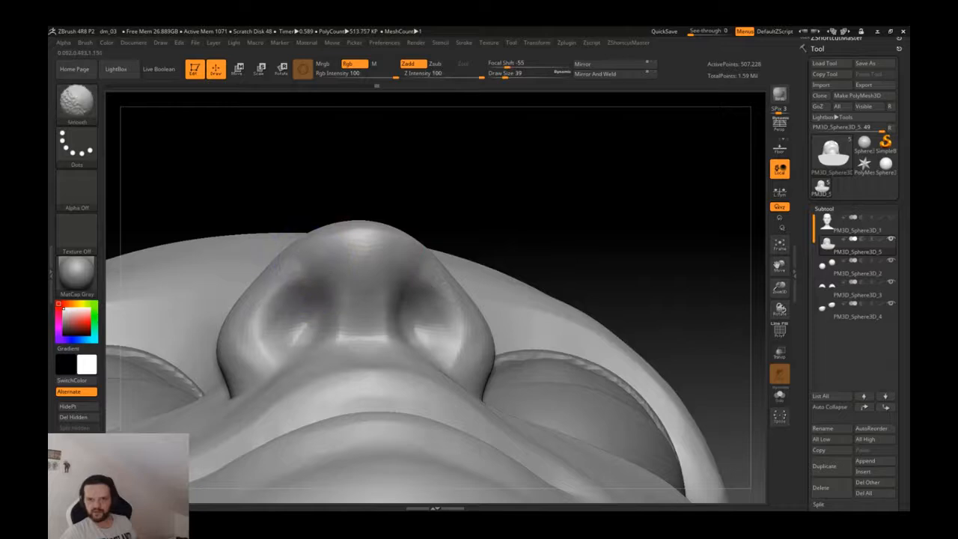
- Deepen the nostril openings with the DamStandard brush at draw size 39 and remesh the head with DynaMesh
key(b)
key(d)
key(s)
mouse_move(319, 288)
mouse_down()
mouse_move(303, 282)
mouse_move(266, 340)
mouse_up()
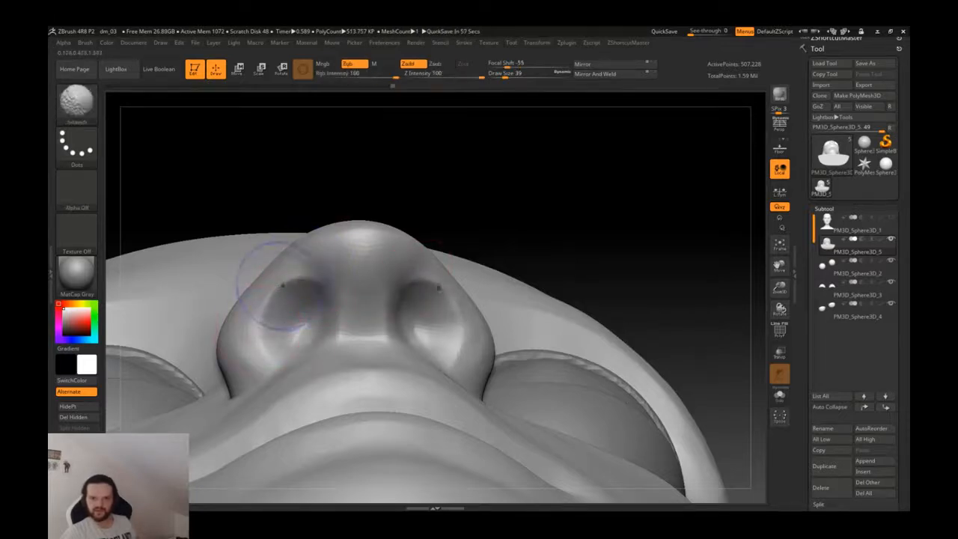
ctrl+right_drag(289, 313, 369, 266)
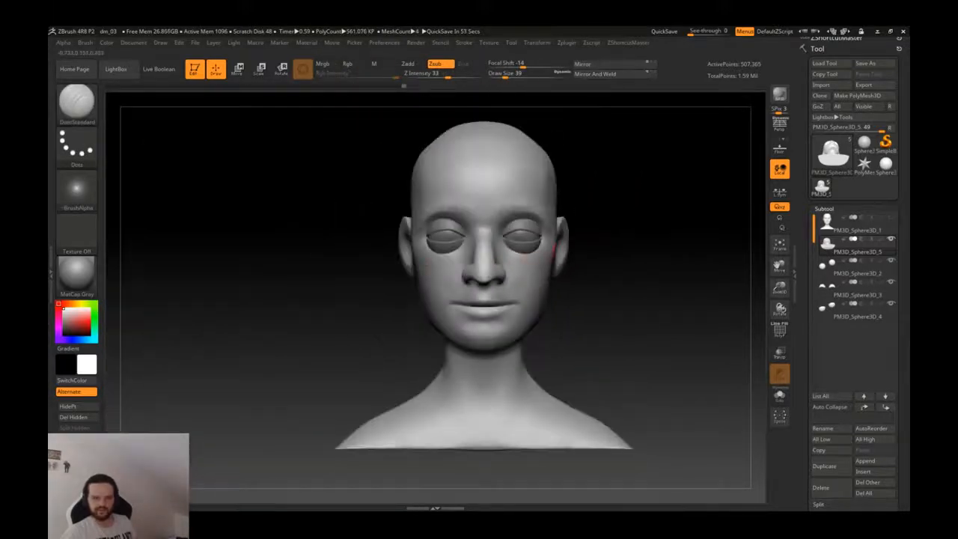
- Carve a horizontal crease across the top of the nose bridge between the eyes with the DamStandard brush at draw size 39
ctrl+right_drag(553, 252, 545, 351)
alt+right_drag(397, 200, 392, 340)
drag(337, 268, 414, 267)
key(ctrl+z)
drag(319, 271, 425, 270)
key(ctrl+z)
drag(314, 273, 418, 268)
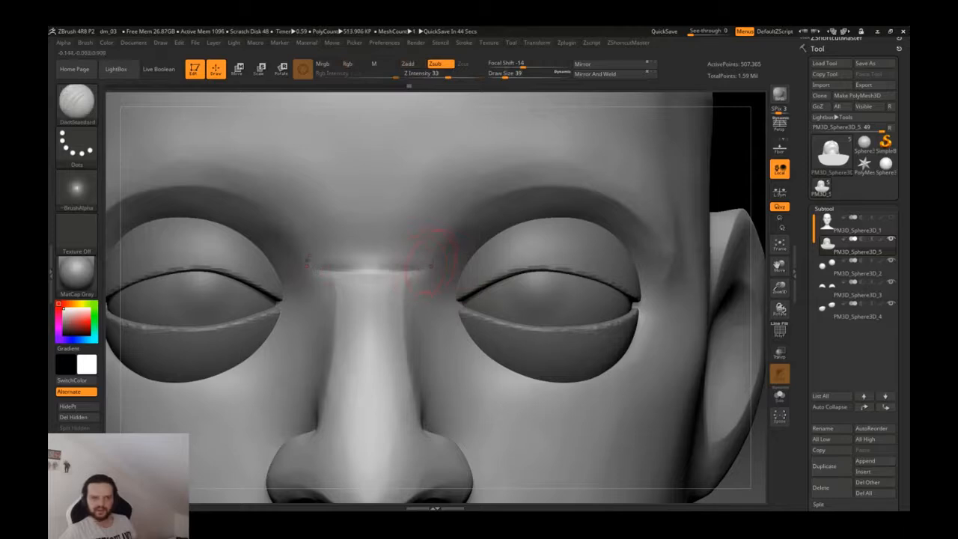
- Build up the area between the eyebrows with the Clay brush at draw size 68 and smooth it
alt+right_drag(435, 267, 427, 306)
key(b)
key(c)
key(b)
key(b)
key(c)
key(l)
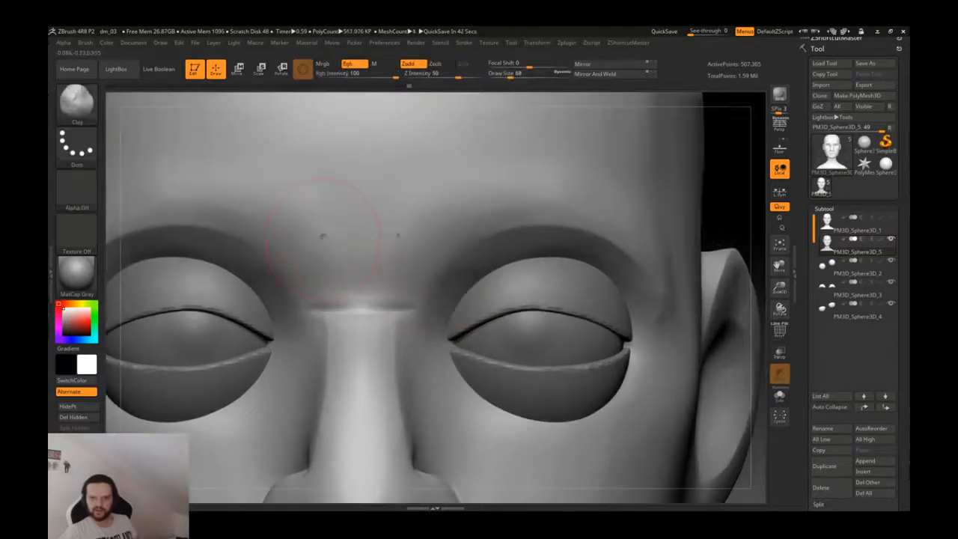
mouse_move(360, 267)
mouse_down()
mouse_move(340, 251)
mouse_move(334, 208)
mouse_up()
key(shift)
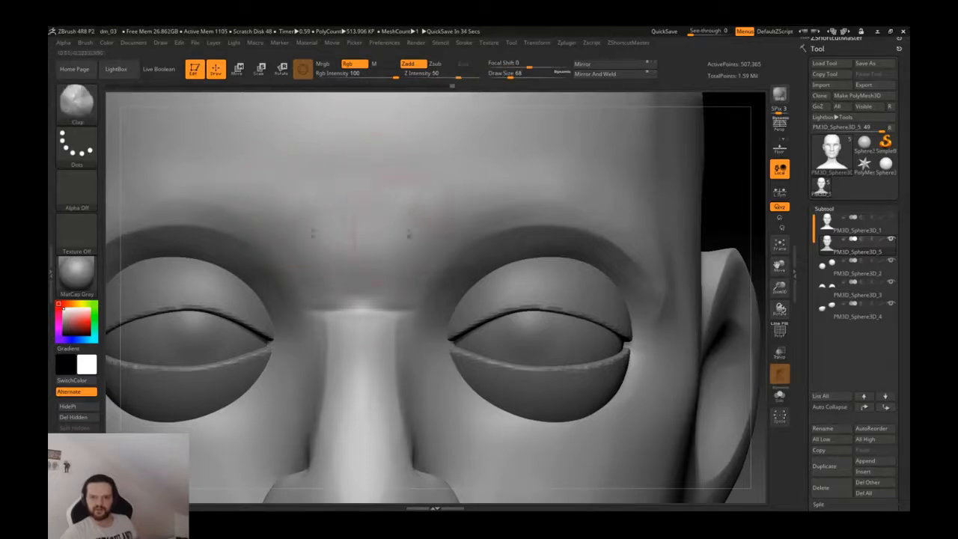
- Remesh the head with DynaMesh and smooth the transition from the brow to the nose bridge
ctrl+right_drag(409, 235, 523, 234)
ctrl+drag(617, 235, 611, 303)
mouse_move(397, 243)
right_down()
mouse_move(506, 247)
mouse_move(407, 262)
mouse_move(516, 243)
mouse_move(452, 226)
right_up()
key(shift)
ctrl+right_drag(472, 272, 571, 289)
right_drag(488, 276, 408, 259)
- Try to carve a crease below the cheekbone with the DamStandard brush at draw size 68, and undo it
key(b)
key(d)
key(s)
drag(416, 237, 513, 207)
key(ctrl+z)
drag(417, 241, 513, 205)
right_drag(543, 224, 545, 255)
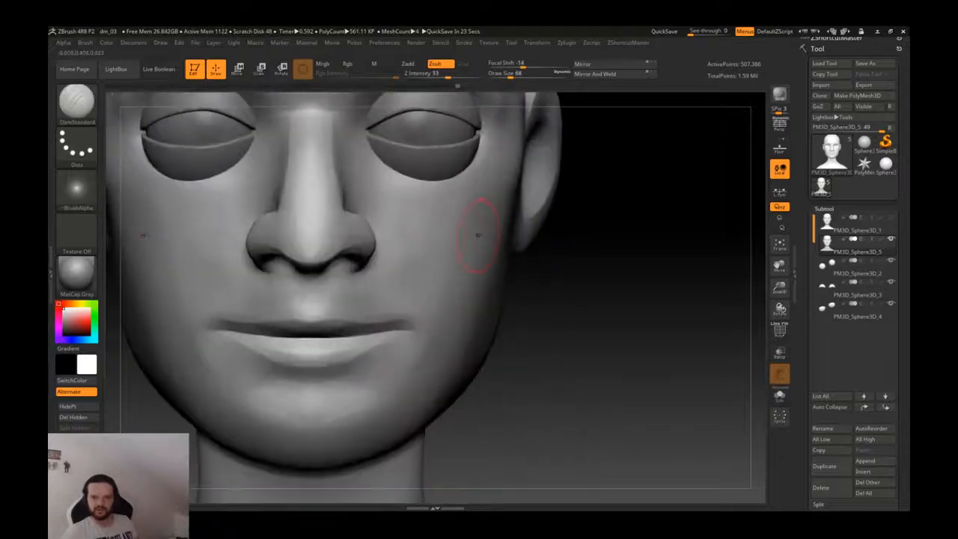
right_drag(474, 235, 404, 240)
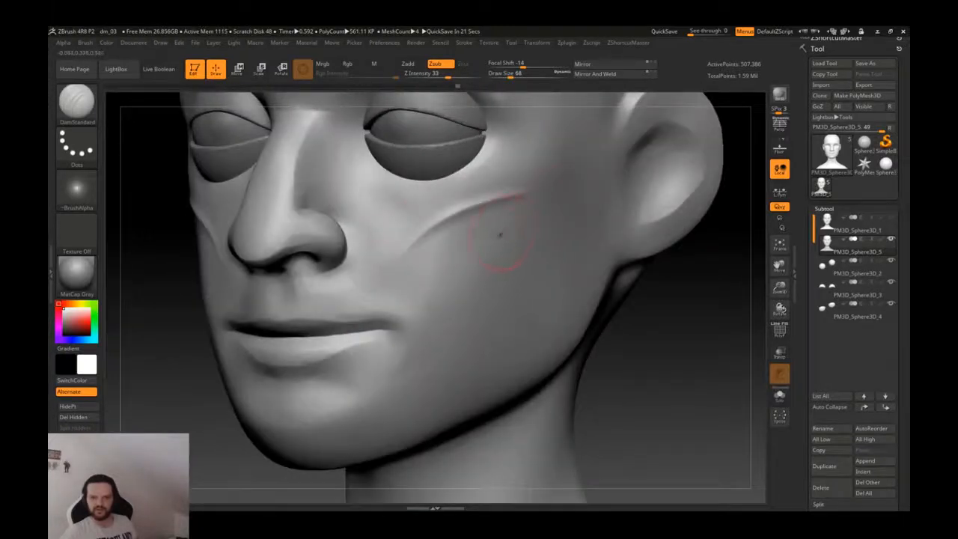
key(ctrl+z)
- Build up the cheekbones below the outer eye corners with a clay brush and smooth the strokes
key(s)
click(474, 252)
mouse_move(502, 210)
right_down()
mouse_move(510, 205)
mouse_move(515, 217)
mouse_move(501, 274)
mouse_move(508, 199)
mouse_move(465, 303)
right_up()
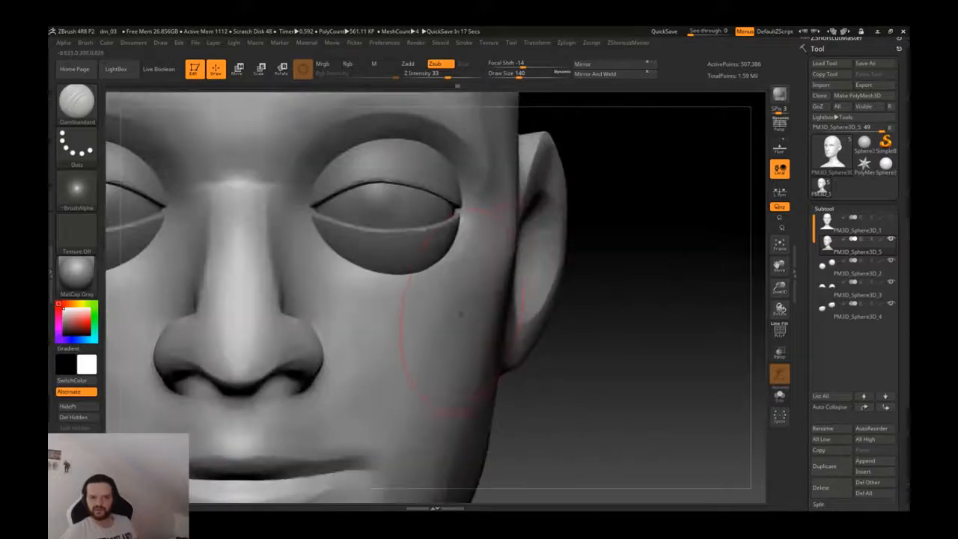
key(b)
key(c)
key(t)
drag(421, 343, 545, 305)
mouse_move(524, 359)
ctrl+right_down()
mouse_move(518, 365)
mouse_move(482, 299)
mouse_move(457, 331)
ctrl+right_up()
mouse_move(434, 308)
shift+mouse_down()
mouse_move(442, 318)
mouse_move(425, 299)
shift+mouse_up()
mouse_move(419, 300)
right_down()
mouse_move(507, 300)
mouse_move(485, 316)
mouse_move(449, 268)
right_up()
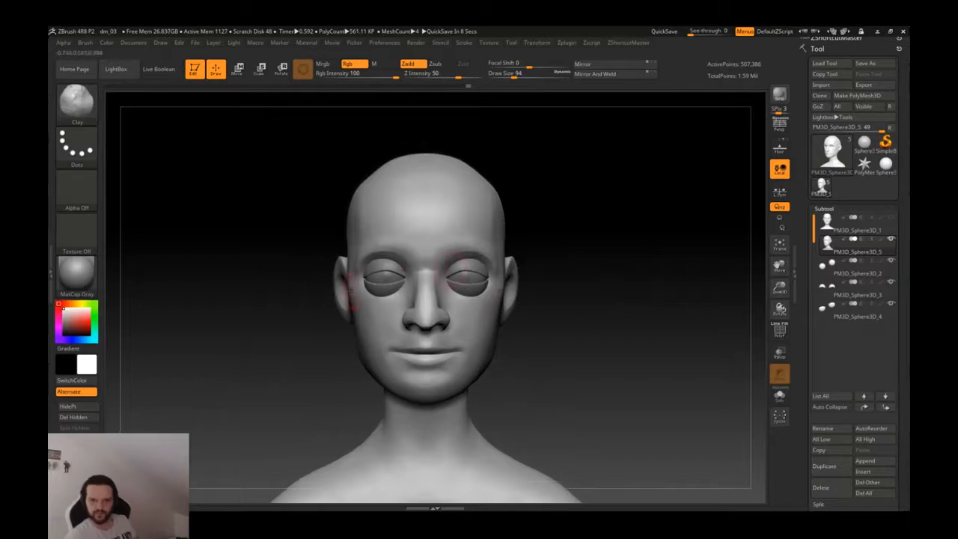
- Try a short vertical Clay stroke between the nose and the upper lip, and undo it
mouse_move(76, 273)
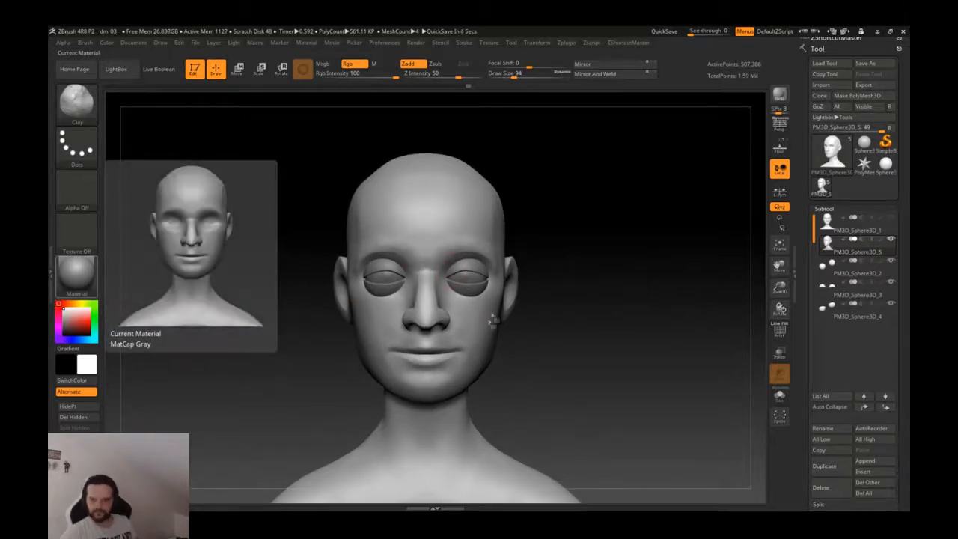
ctrl+right_drag(500, 306, 515, 357)
key(s)
drag(516, 360, 529, 362)
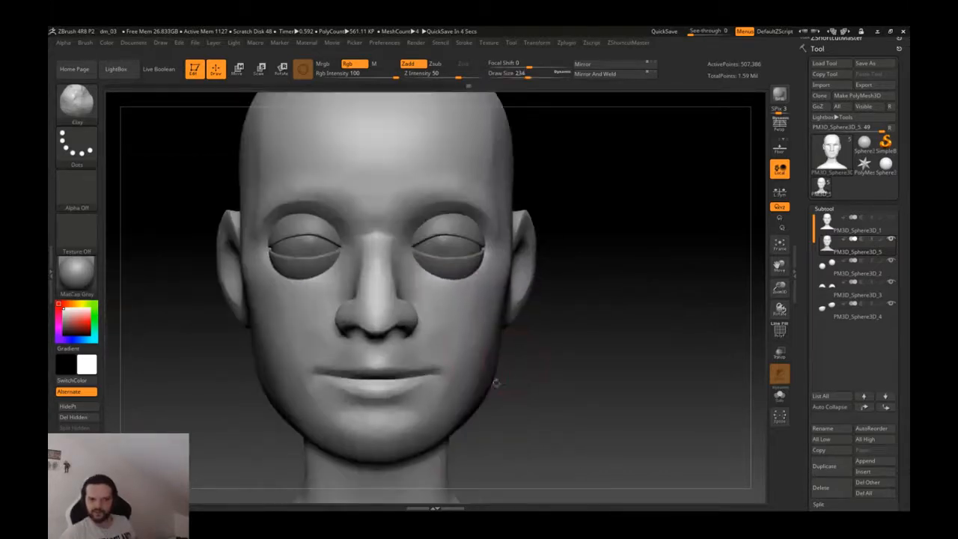
key(s)
drag(419, 444, 427, 444)
mouse_move(442, 396)
alt+right_down()
mouse_move(447, 371)
mouse_move(426, 321)
alt+right_up()
drag(409, 337, 405, 352)
key(ctrl+z)
- Smooth the side of the nose tip around the nostril rim in profile, adjusting the draw size to 33
key(s)
click(414, 325)
key(shift+f)
key(shift+f)
right_drag(439, 290, 301, 290)
mouse_move(393, 217)
alt+right_down()
mouse_move(400, 284)
mouse_move(376, 324)
mouse_move(372, 286)
alt+right_up()
key(s)
click(381, 285)
key(s)
click(374, 287)
key(s)
click(371, 286)
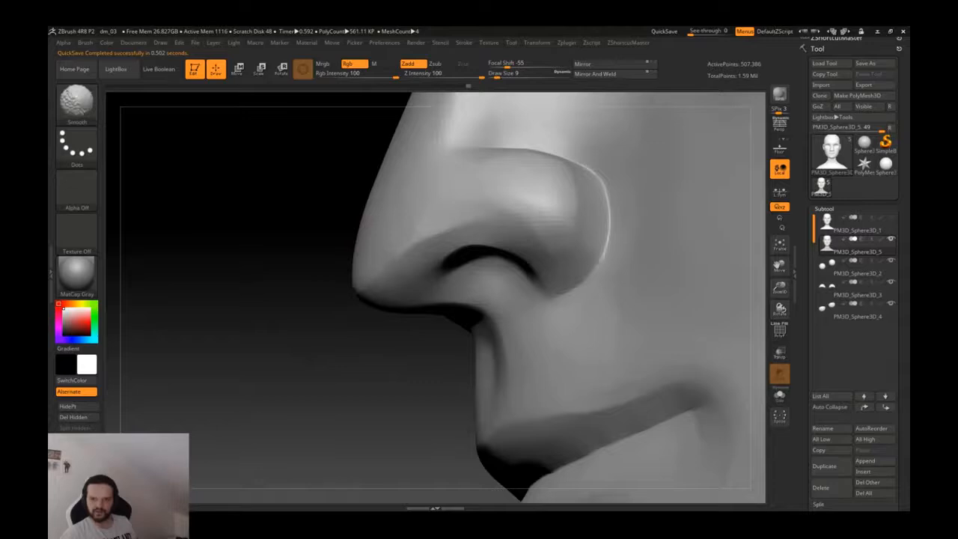
key(s)
click(395, 282)
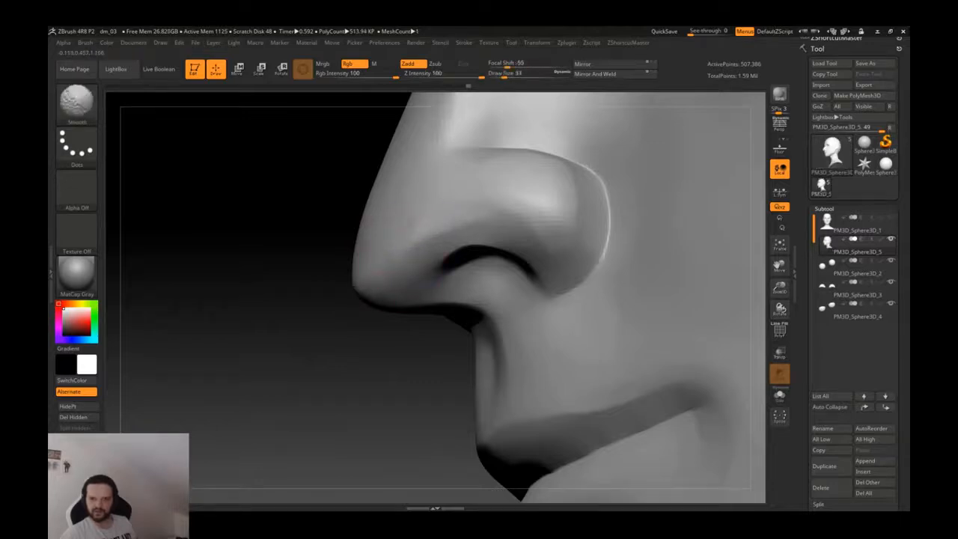
- Set the Move brush to draw size 56 and remesh the head with DynaMesh
right_drag(391, 256, 314, 274)
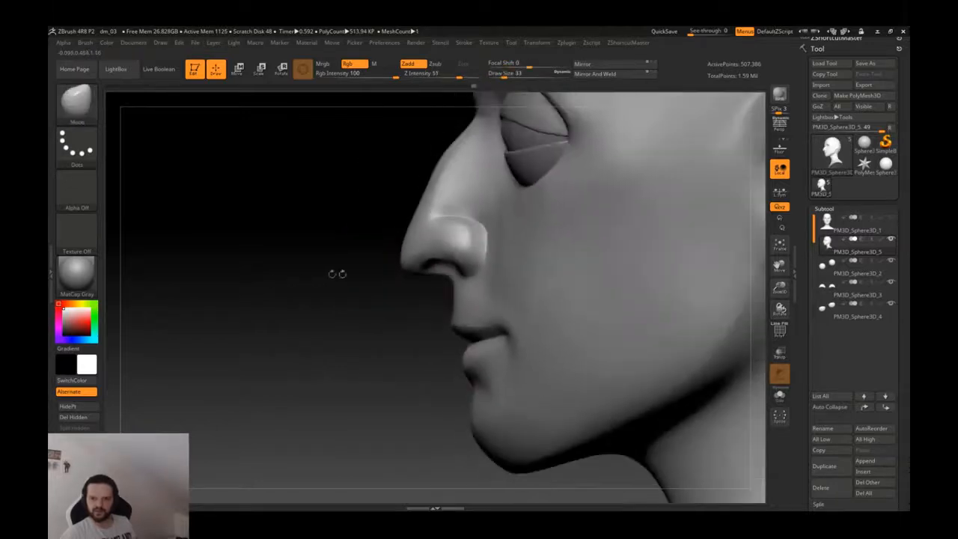
ctrl+right_drag(397, 237, 404, 270)
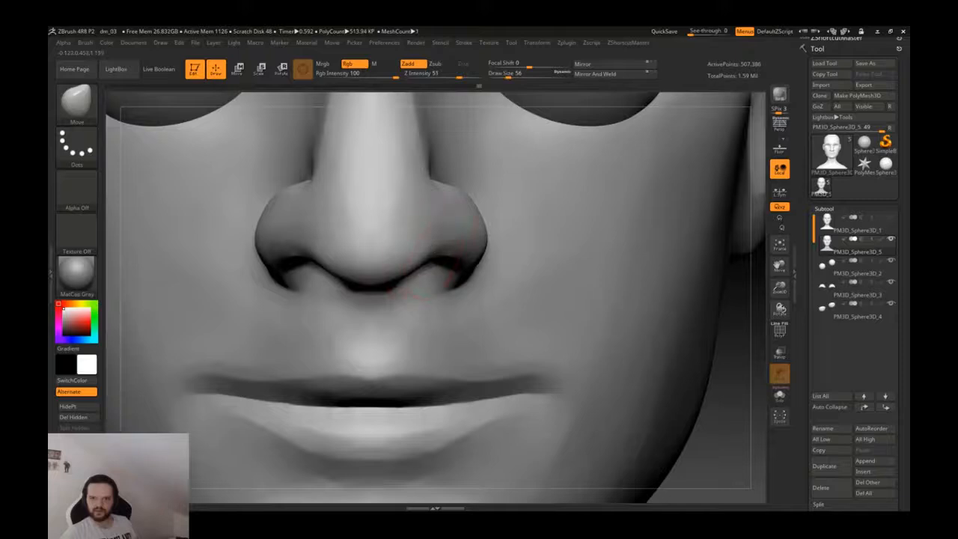
key(f)
key(ctrl)
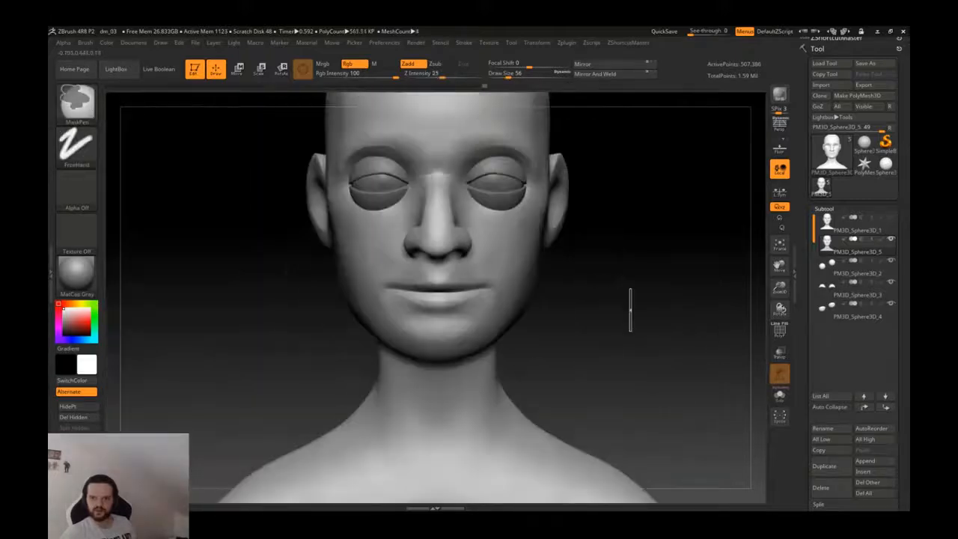
- Pull the nose tip slightly forward in profile with the Move brush at draw size 49, and update the DynaMesh
mouse_move(499, 240)
right_down()
mouse_move(433, 235)
mouse_move(456, 228)
mouse_move(454, 196)
right_up()
mouse_move(467, 151)
ctrl+right_down()
mouse_move(400, 269)
mouse_move(407, 206)
ctrl+right_up()
key(s)
drag(419, 259, 413, 259)
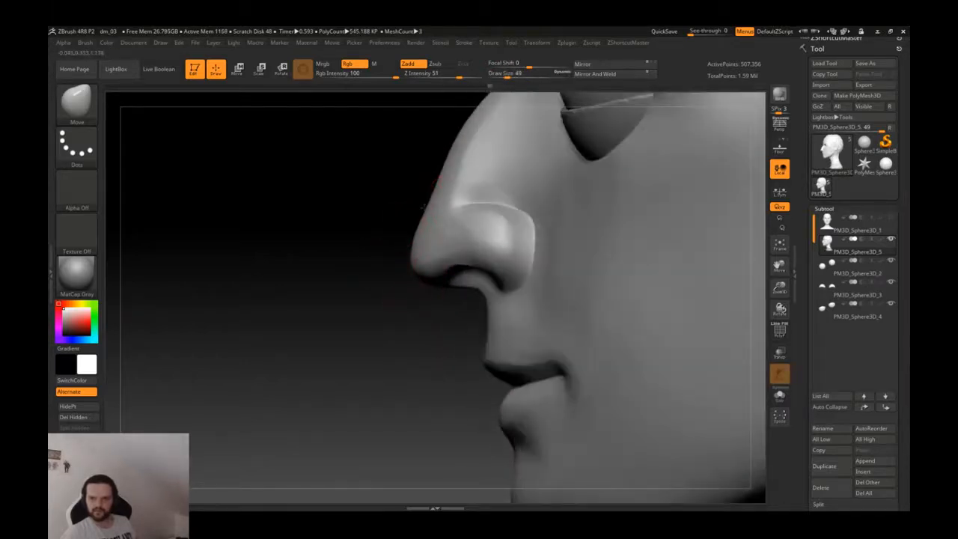
mouse_move(436, 188)
right_down()
mouse_move(496, 199)
mouse_move(419, 187)
right_up()
ctrl+drag(666, 318, 674, 375)
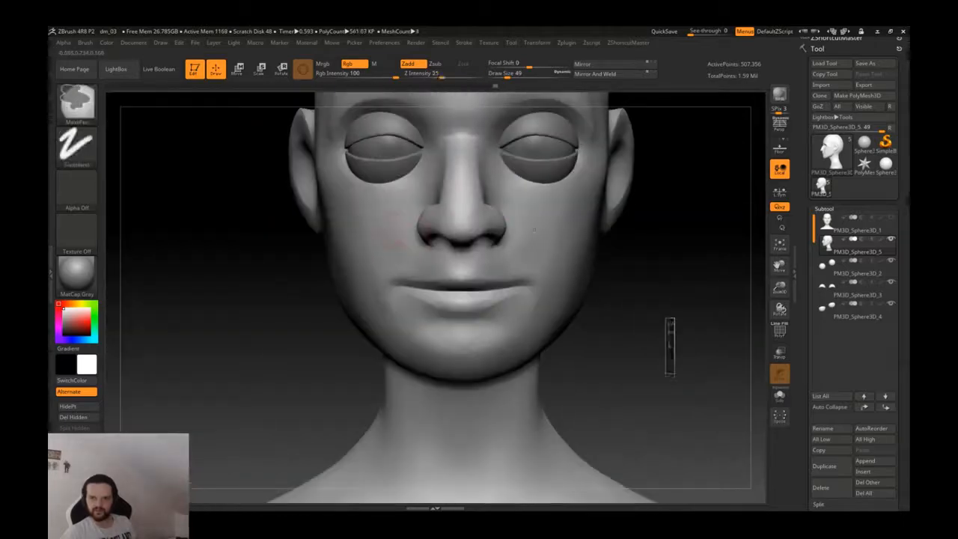
- Mask the lips and the area around the mouth, and pull the chin slightly down with the Move brush at draw size 386
mouse_move(541, 256)
ctrl+right_down()
mouse_move(545, 213)
mouse_move(533, 279)
mouse_move(497, 299)
ctrl+right_up()
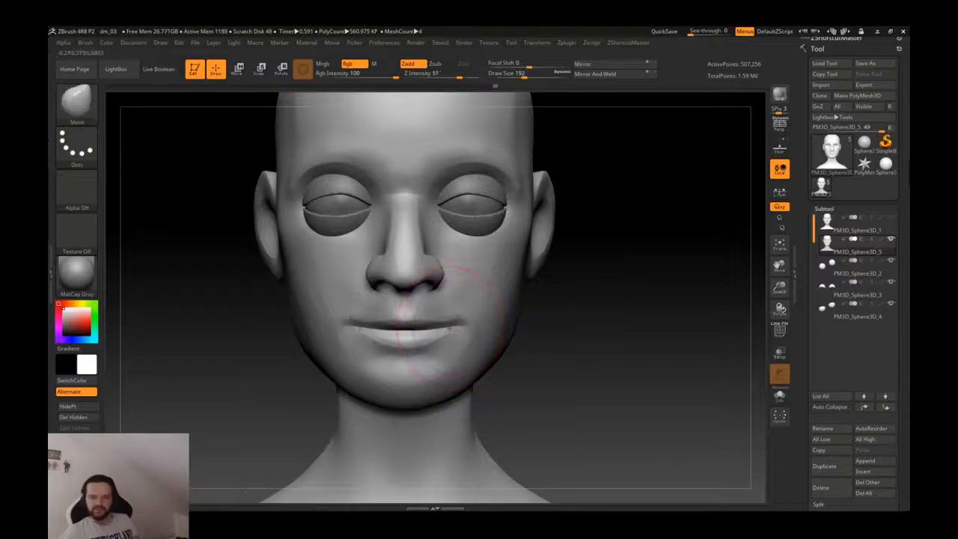
ctrl+drag(352, 318, 464, 329)
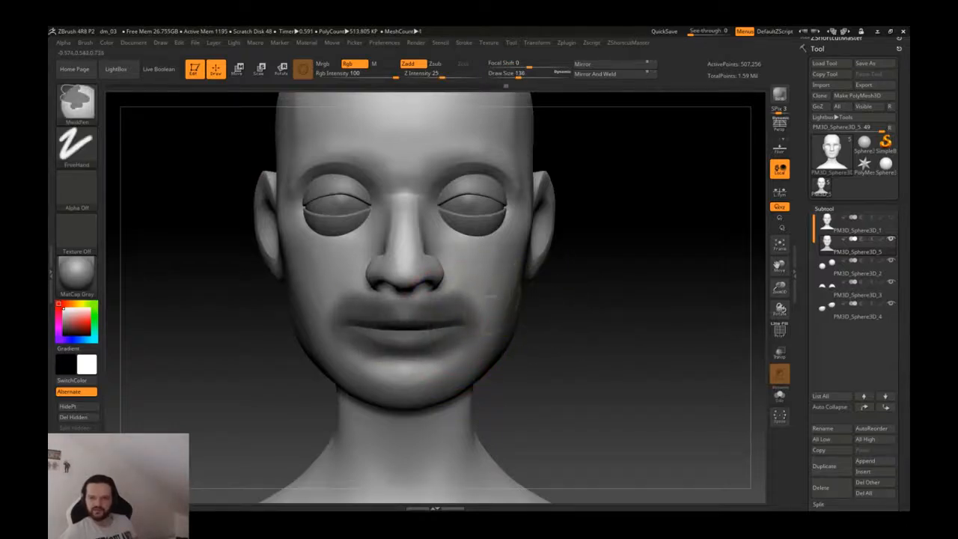
ctrl+click(605, 327)
key(f)
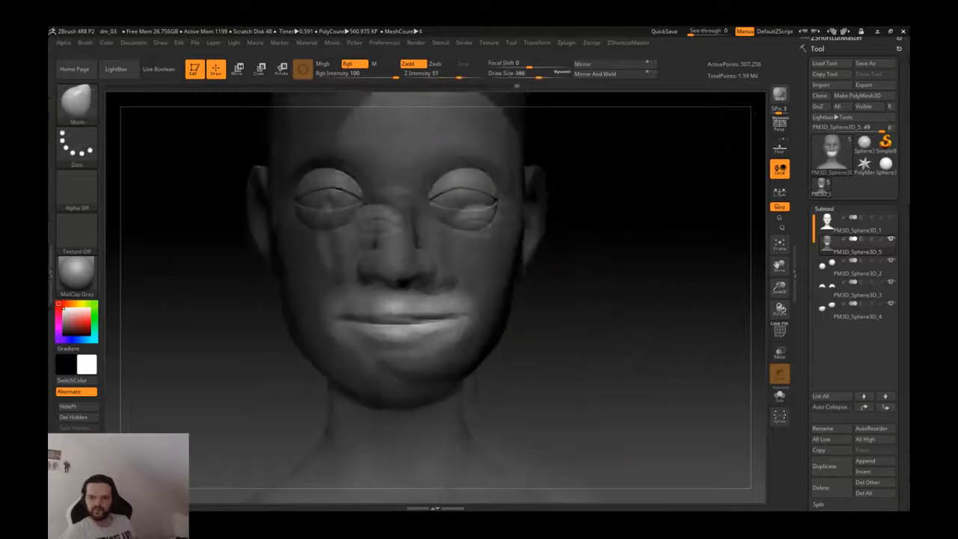
ctrl+click(584, 328)
alt+drag(583, 328, 552, 361)
drag(426, 386, 427, 399)
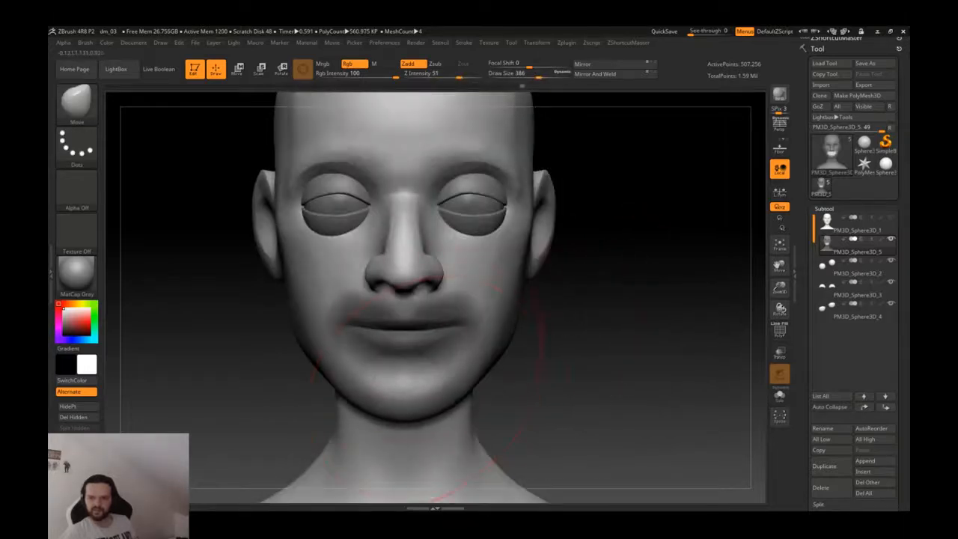
- Reshape the jaw and chin in profile and front view using the Move brush, enlarging the draw size to 525 and reducing it to 365
mouse_move(449, 398)
mouse_down()
mouse_move(426, 397)
mouse_move(426, 406)
mouse_up()
mouse_move(636, 374)
mouse_down()
mouse_move(497, 365)
mouse_move(536, 370)
mouse_move(530, 387)
mouse_up()
key(s)
drag(530, 374, 543, 381)
ctrl+right_drag(587, 327, 555, 344)
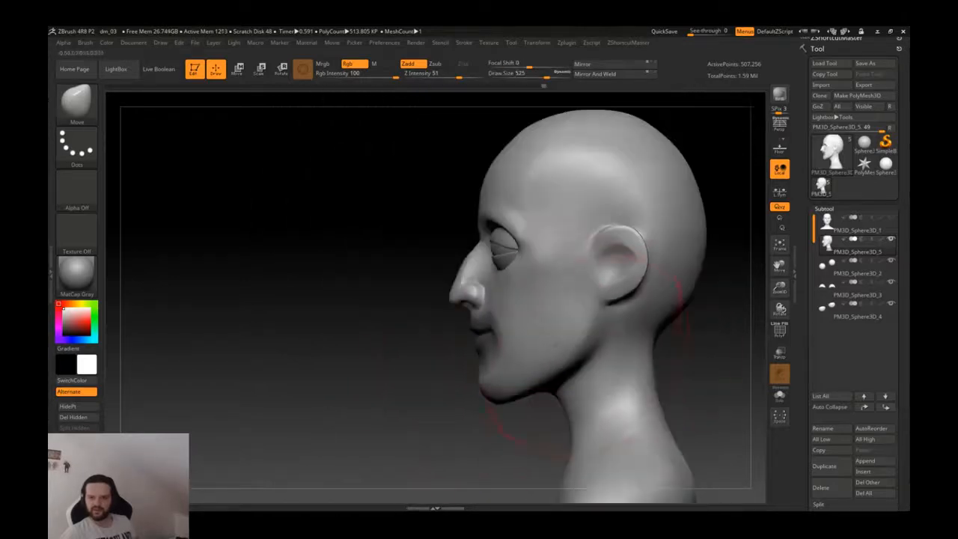
mouse_move(554, 366)
mouse_down()
mouse_move(555, 378)
mouse_move(527, 382)
mouse_up()
shift+right_drag(552, 378, 566, 334)
mouse_move(517, 407)
mouse_down()
mouse_move(516, 396)
mouse_move(561, 394)
mouse_move(538, 396)
mouse_up()
key(bracketleft)
key(bracketleft)
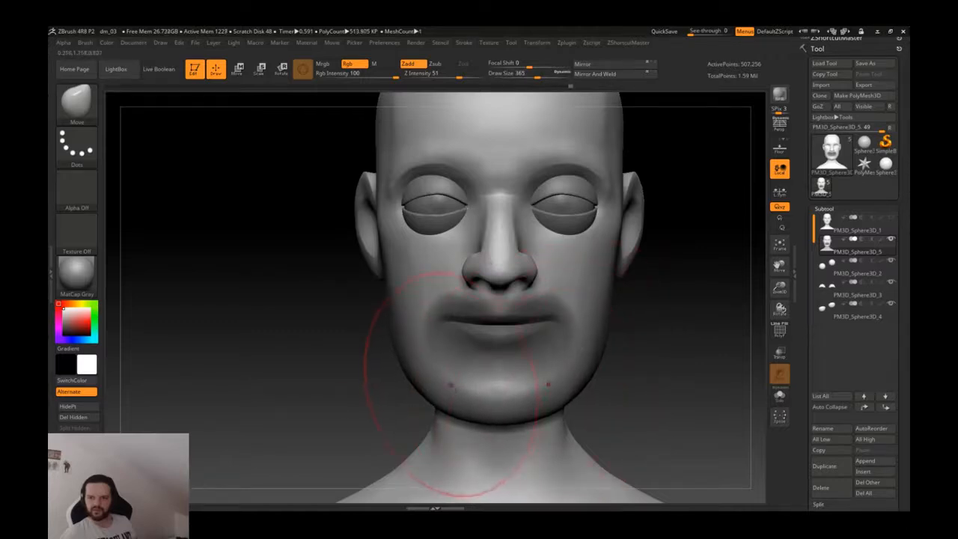
- Clear the mask around the mouth and update the head's DynaMesh
ctrl+drag(652, 361, 658, 368)
mouse_move(658, 367)
right_down()
mouse_move(603, 374)
mouse_move(653, 366)
right_up()
ctrl+right_drag(652, 366, 645, 311)
ctrl+drag(667, 347, 672, 380)
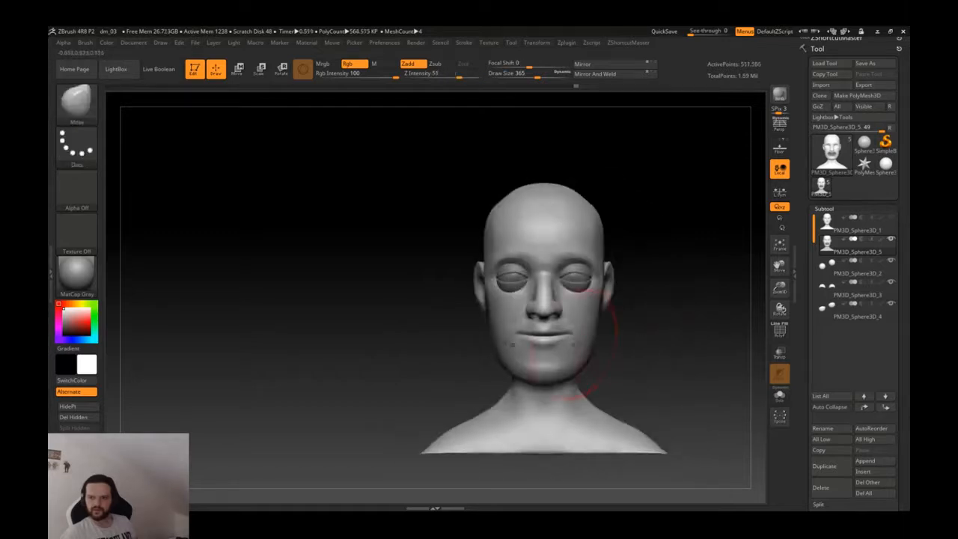
- Carve and smooth the curved crease between the lower lip and chin with the DamStandard brush at draw size 80
ctrl+right_drag(576, 345, 613, 347)
key(s)
click(615, 347)
mouse_move(507, 364)
right_down()
mouse_move(481, 360)
mouse_move(503, 358)
right_up()
key(b)
key(d)
key(s)
drag(513, 356, 525, 367)
shift+right_drag(540, 364, 535, 359)
mouse_move(524, 366)
mouse_down()
mouse_move(490, 360)
mouse_move(494, 366)
mouse_up()
mouse_move(526, 371)
mouse_down()
mouse_move(490, 362)
mouse_move(509, 365)
mouse_up()
drag(461, 371, 527, 371)
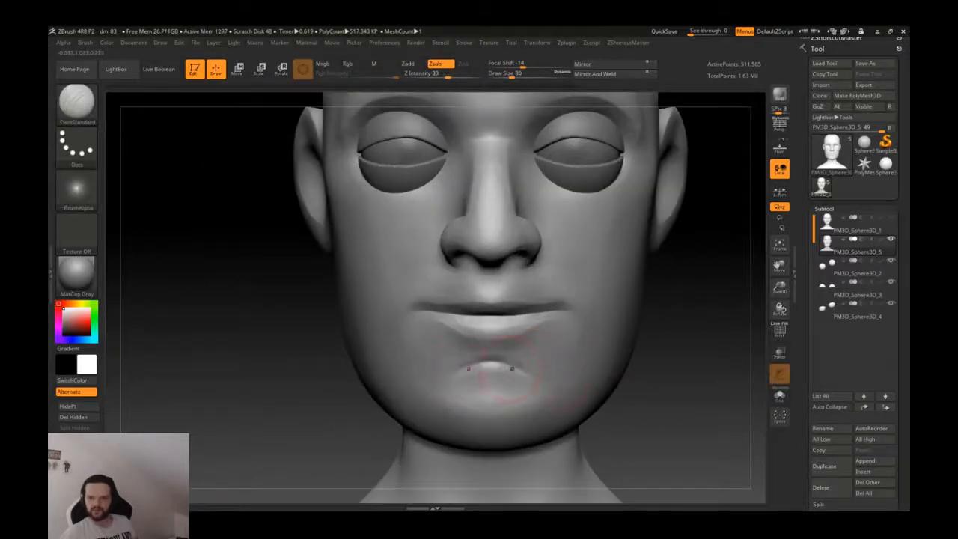
- Build up the chin below the crease with the Clay brush at draw size 108 and update the DynaMesh
key(b)
key(c)
key(l)
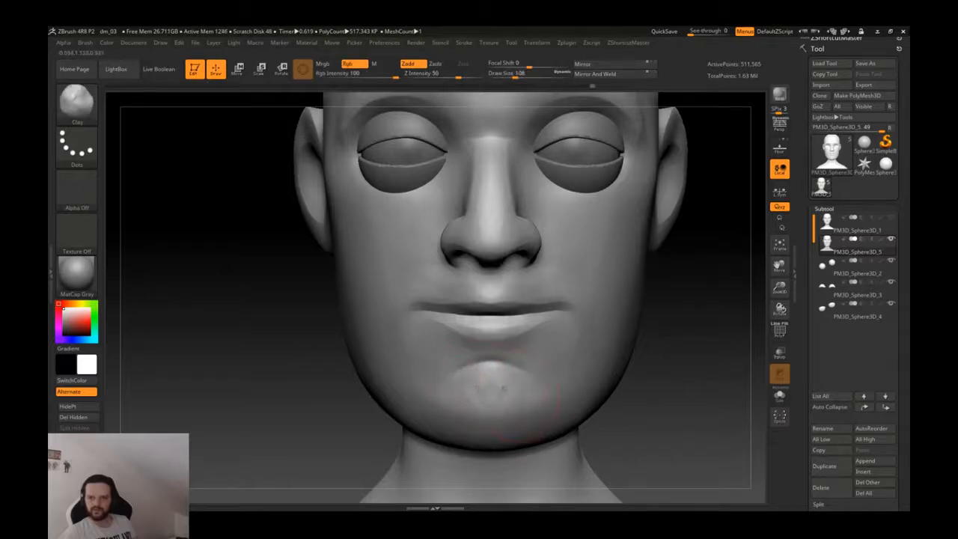
mouse_move(661, 386)
ctrl+mouse_down()
mouse_move(670, 441)
mouse_move(677, 419)
mouse_move(584, 419)
ctrl+mouse_up()
mouse_move(579, 348)
shift+right_down()
mouse_move(605, 338)
mouse_move(611, 299)
mouse_move(614, 376)
shift+right_up()
- Set the brush draw size to 274
key(s)
click(620, 378)
key(s)
click(600, 367)
- Measure across the face with a Transpose line instead of the gizmo, and undo the last change
mouse_move(631, 333)
ctrl+right_down()
mouse_move(627, 280)
mouse_move(579, 293)
ctrl+right_up()
key(w)
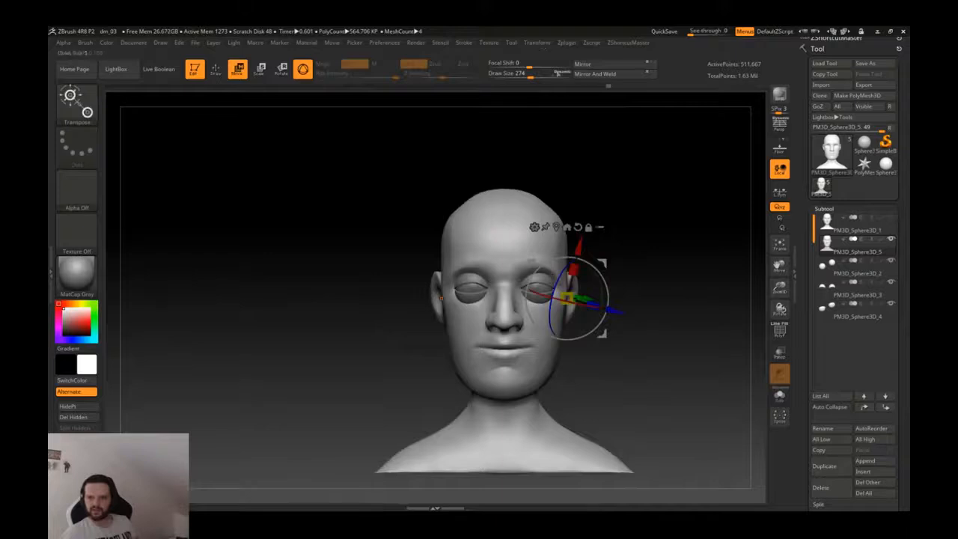
click(538, 43)
click(549, 88)
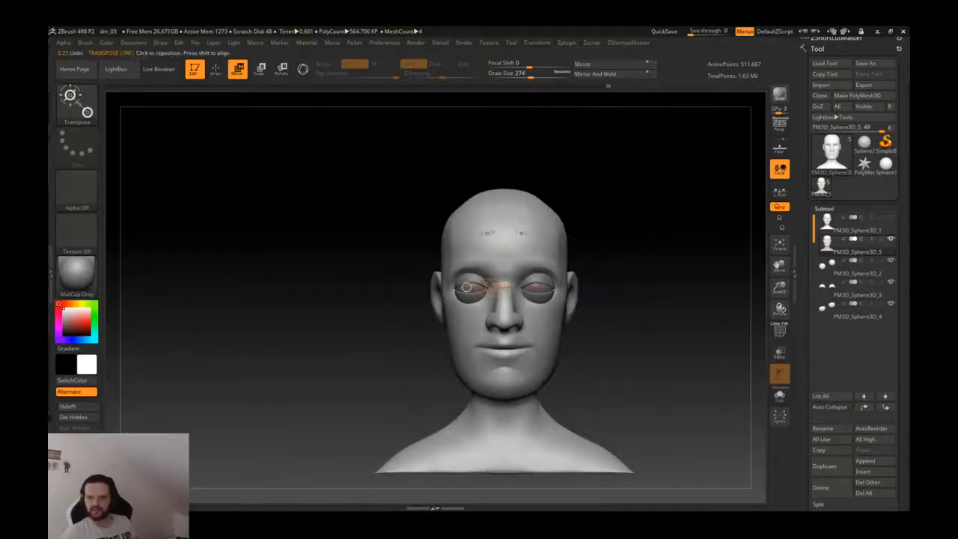
ctrl+right_drag(528, 233, 530, 258)
mouse_move(512, 239)
mouse_down()
mouse_move(572, 231)
mouse_move(597, 240)
mouse_up()
key(ctrl+z)
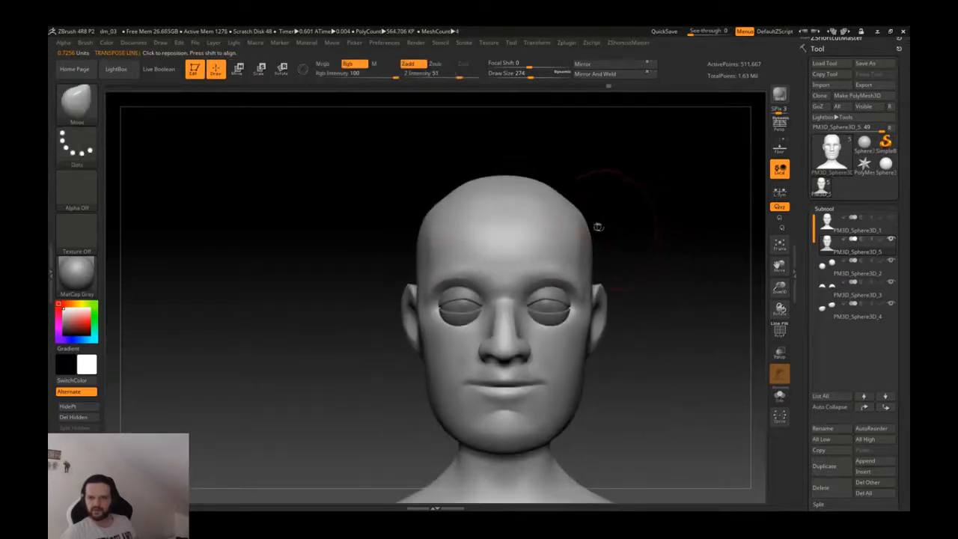
- Reshape the side of the skull above the ear with the Move brush at draw size 274
drag(597, 227, 554, 225)
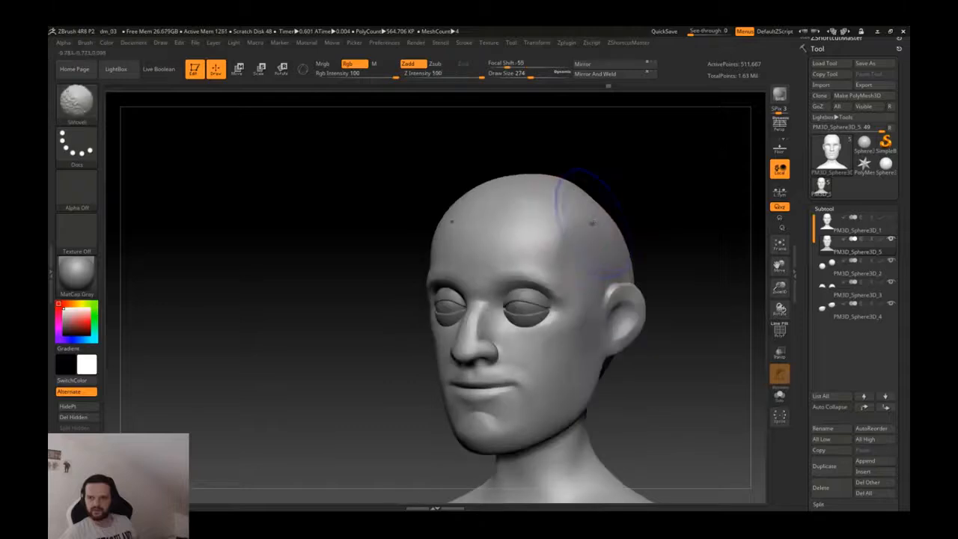
key(b)
key(m)
key(v)
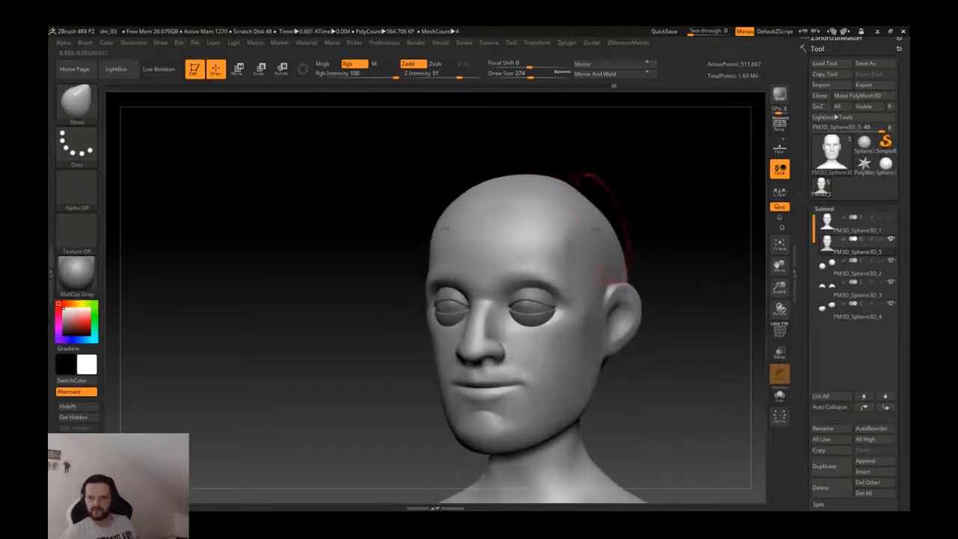
drag(565, 229, 607, 242)
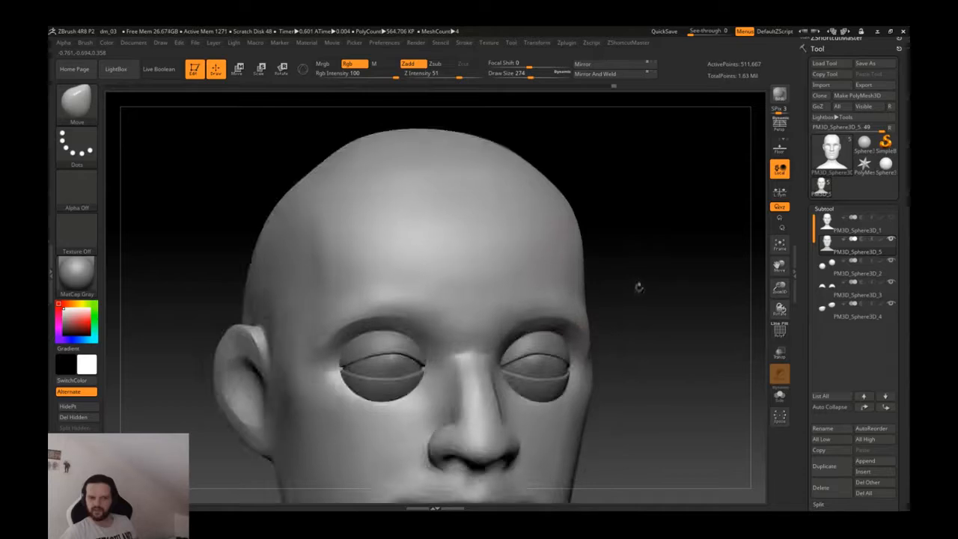
- Try to build up the temple beside the eye with the ClayTubes brush at draw size 149, and undo the strokes
key(s)
drag(638, 301, 621, 315)
key(s)
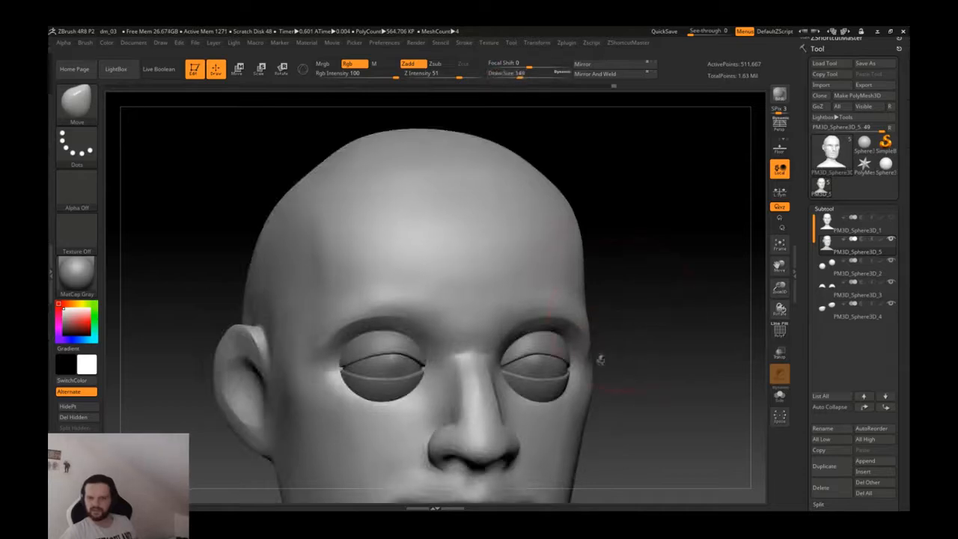
right_drag(592, 376, 524, 376)
key(b)
key(c)
key(t)
alt+right_drag(590, 366, 567, 331)
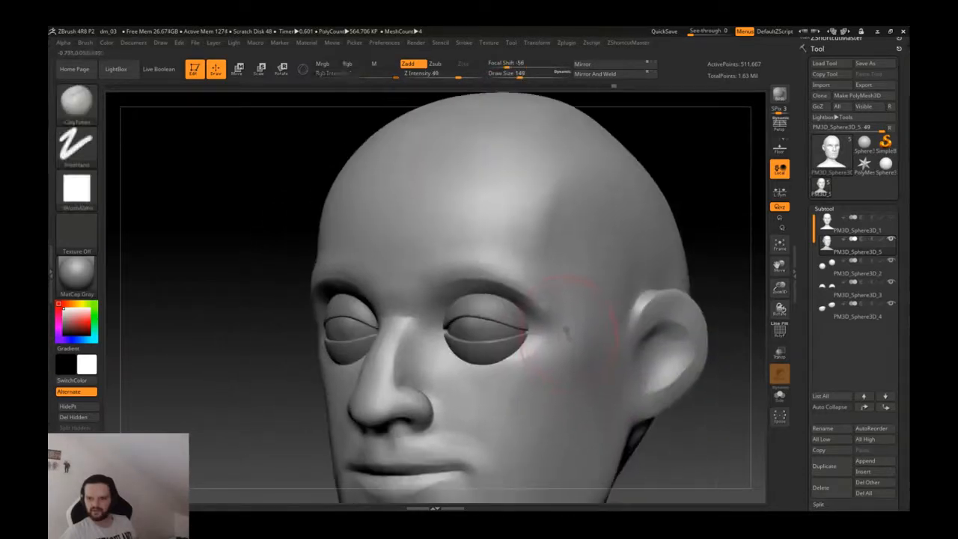
drag(569, 335, 601, 333)
key(ctrl+z)
key(ctrl+z)
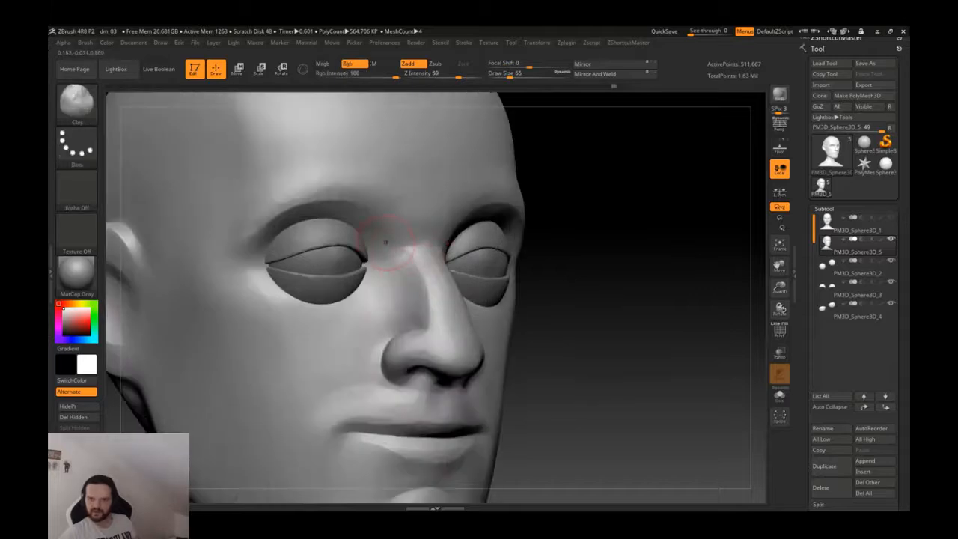
- Update the head's DynaMesh and inspect its topology with the polyframe
key(shift)
ctrl+right_drag(426, 258, 537, 292)
key(shift+f)
key(shift+f)
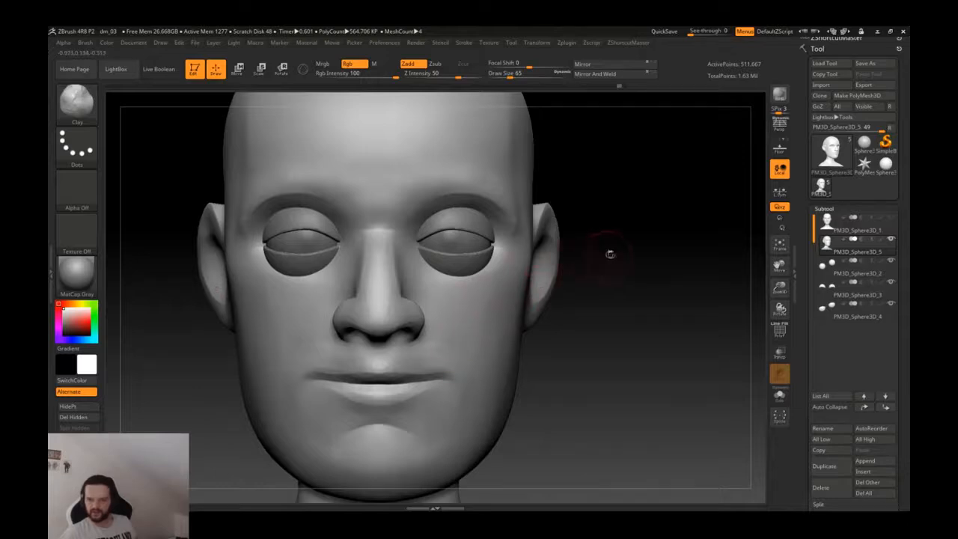
key(ctrl)
ctrl+drag(650, 336, 650, 338)
mouse_move(592, 267)
right_down()
mouse_move(520, 263)
mouse_move(606, 262)
right_up()
key(shift+f)
key(shift+f)
shift+right_drag(516, 238, 584, 239)
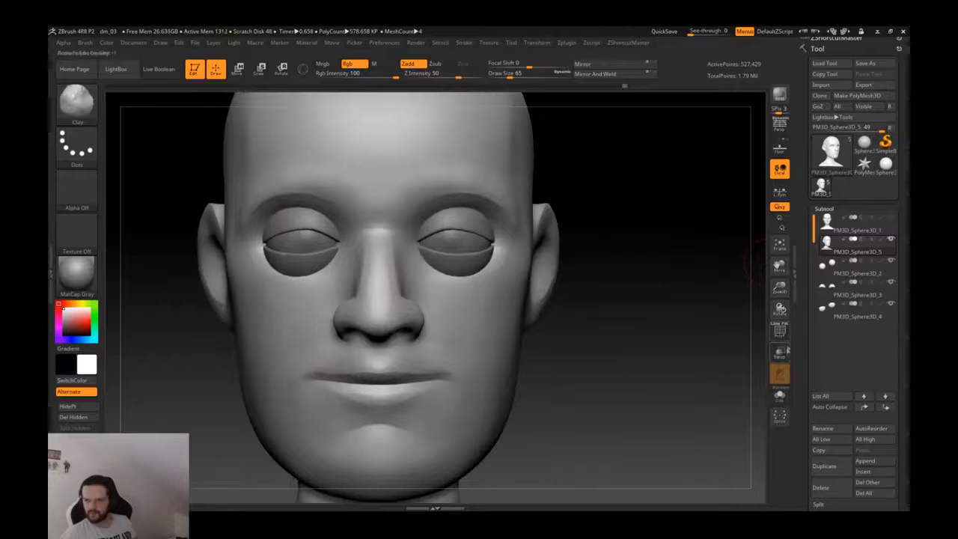
- Hide the eyeball and eyelid subtools PM3D_Sphere3D_2, PM3D_Sphere3D_3 and PM3D_Sphere3D_4
click(890, 263)
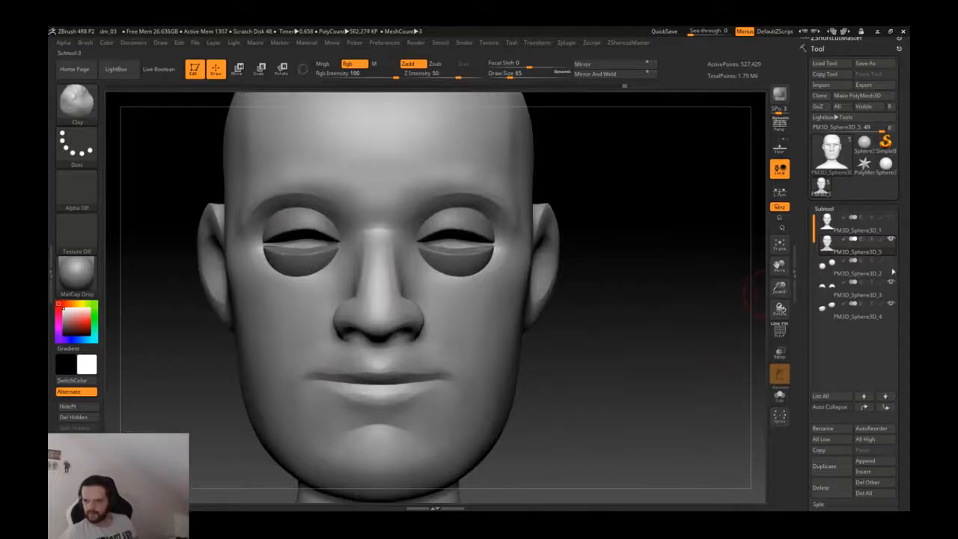
click(892, 284)
click(888, 305)
key(shift+f)
key(shift+f)
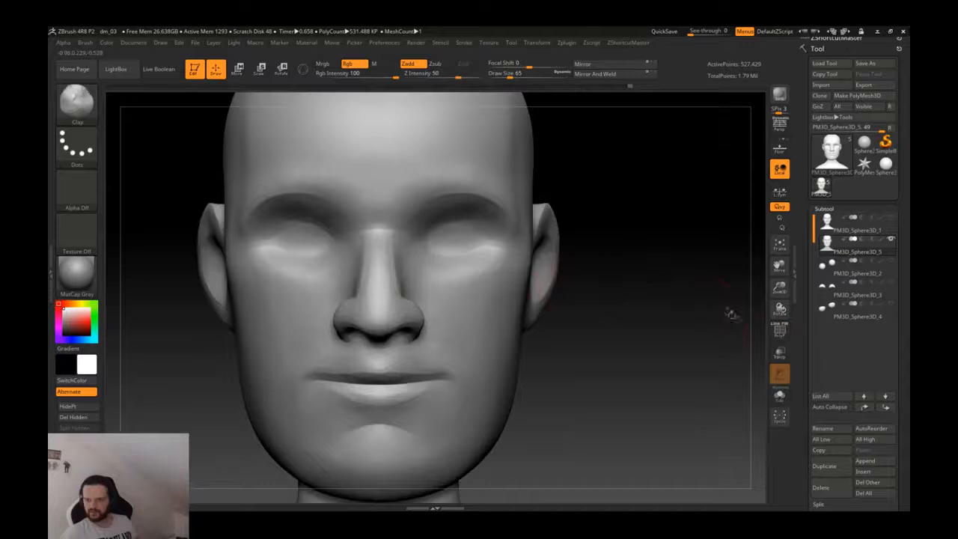
- Duplicate the head subtool PM3D_Sphere3D_5 and check the copy's polyframe
click(825, 465)
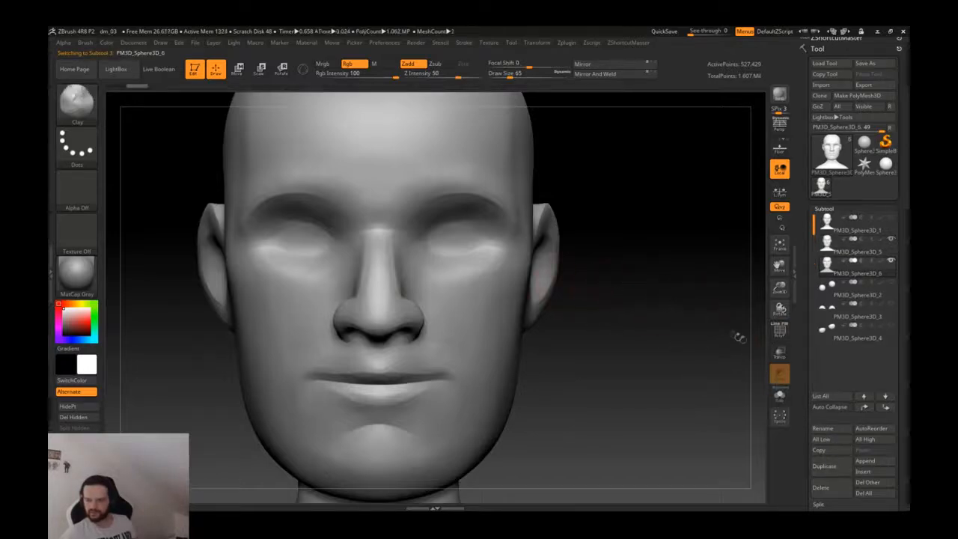
drag(805, 424, 806, 294)
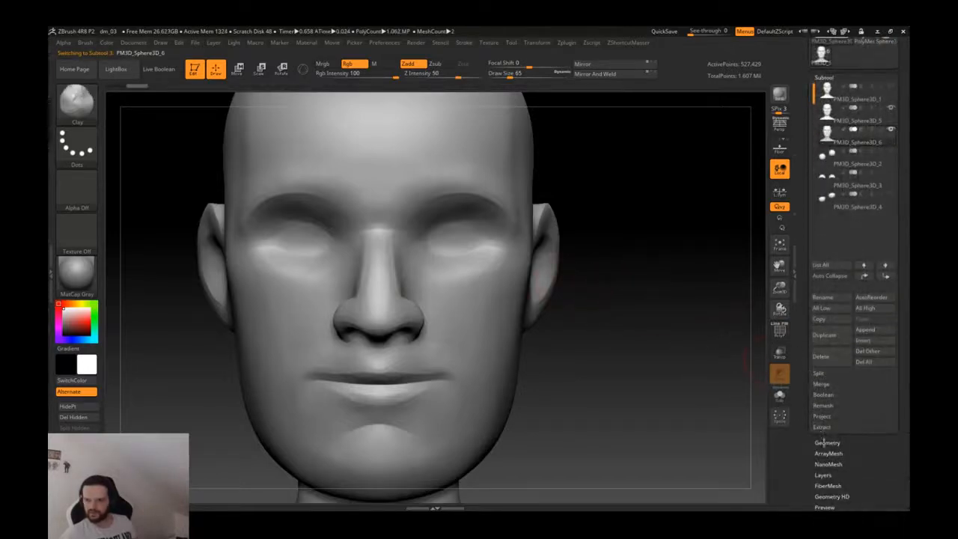
key(shift+f)
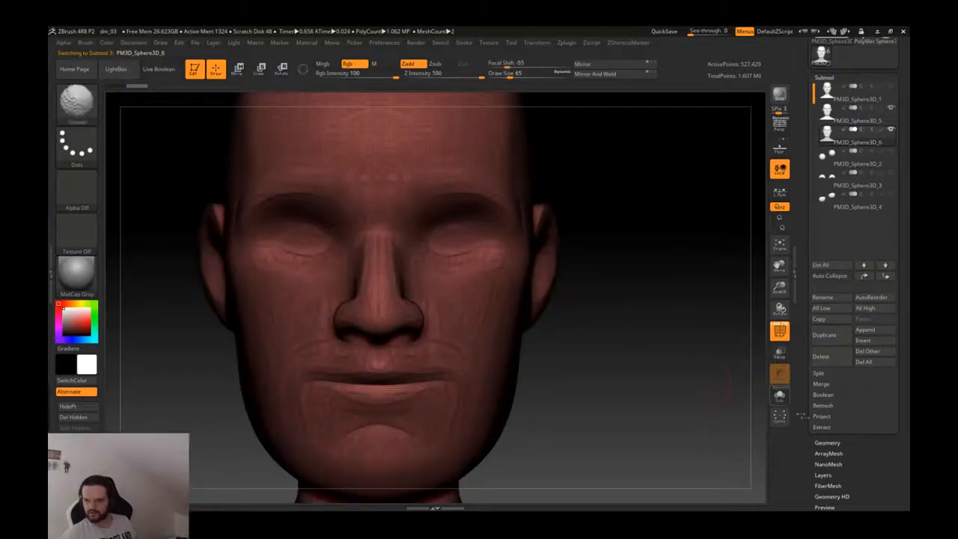
key(shift+f)
drag(729, 374, 643, 377)
drag(828, 508, 828, 380)
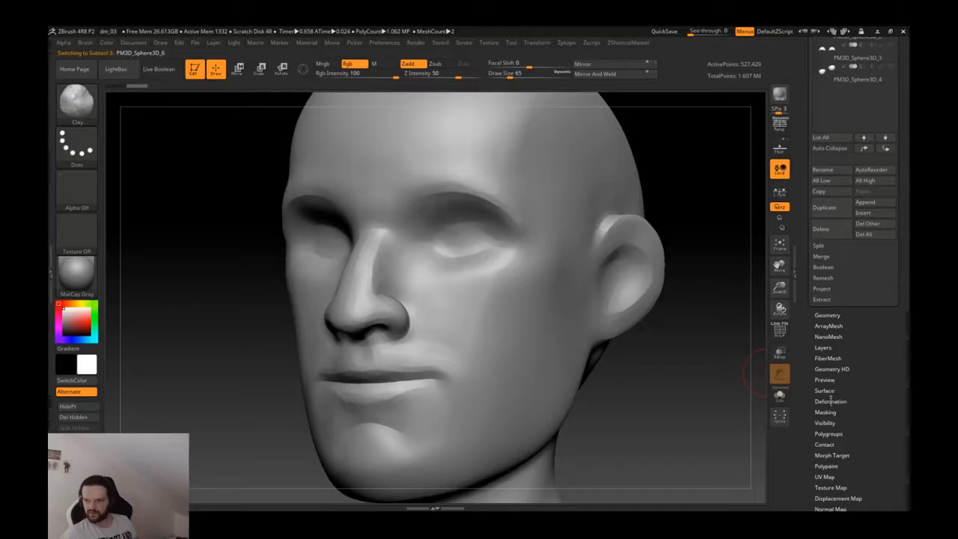
- Save the project as dm_03 in the 02_Zbrush files folder, overwriting the existing file
key(ctrl+s)
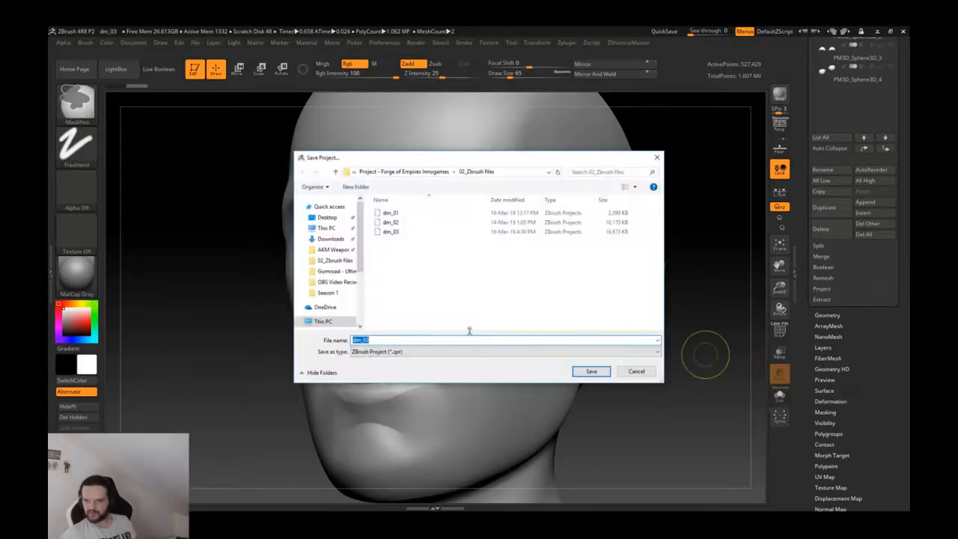
click(591, 372)
click(506, 273)
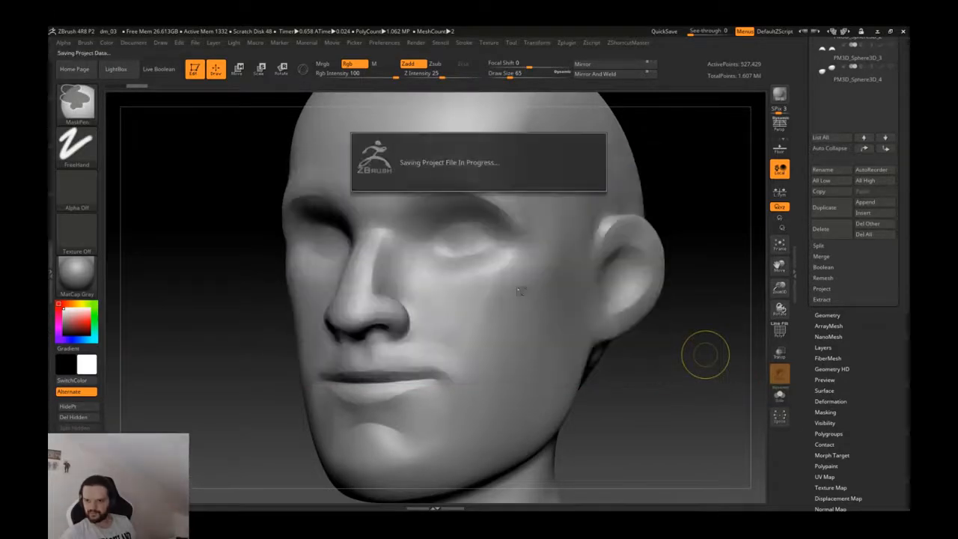
- Retopologize the duplicated head with ZRemesher
drag(804, 464, 804, 359)
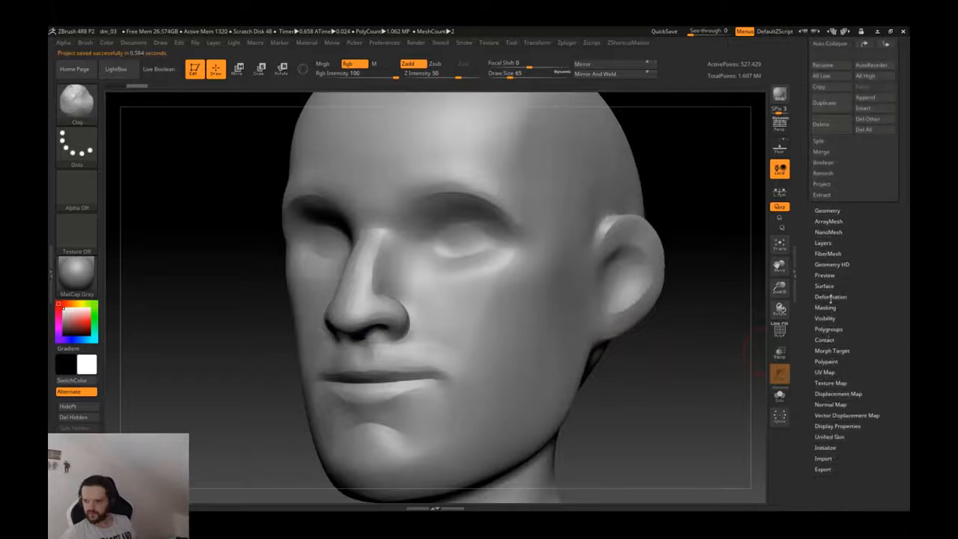
click(827, 212)
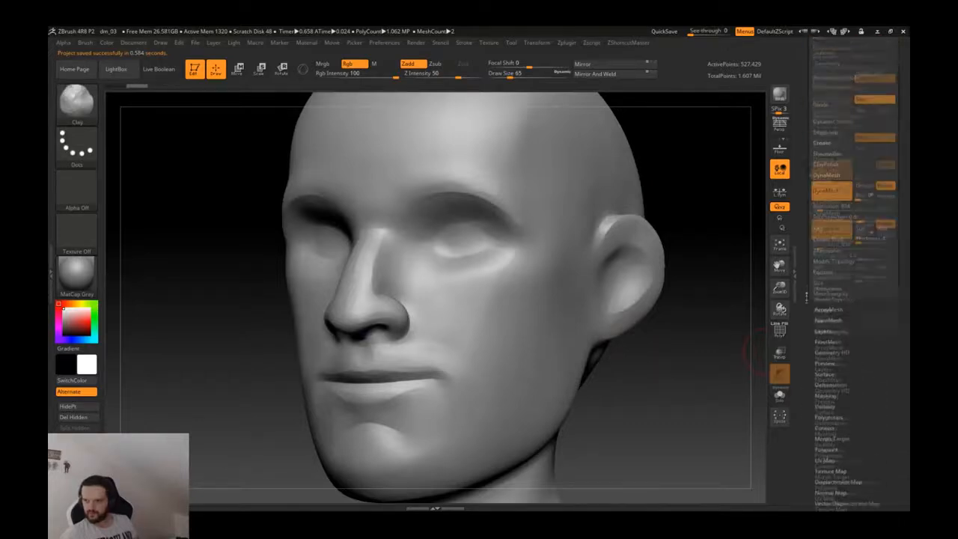
click(827, 272)
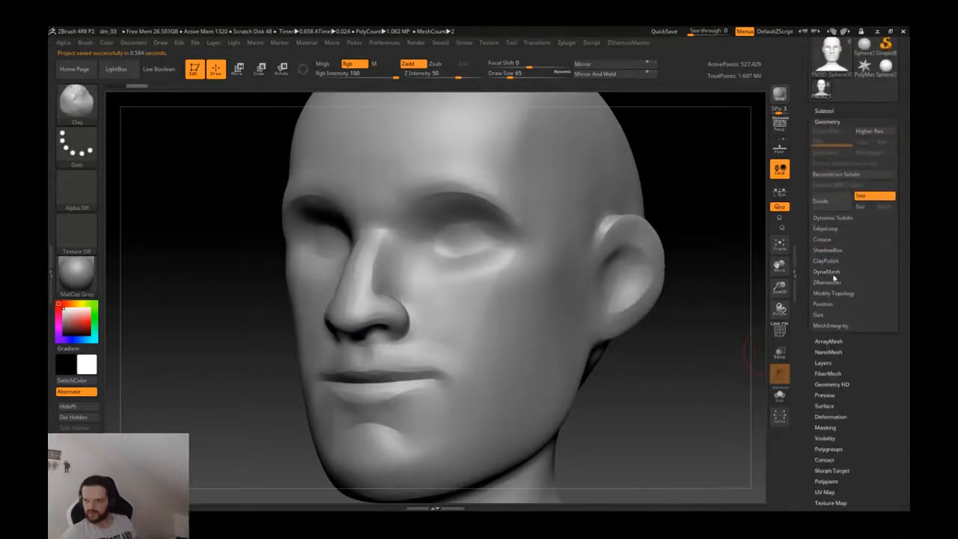
click(828, 282)
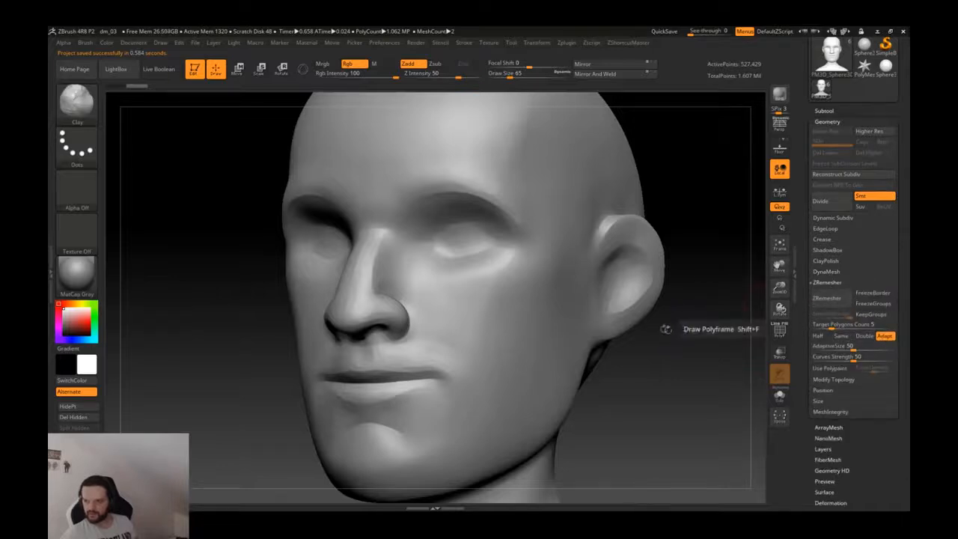
click(826, 298)
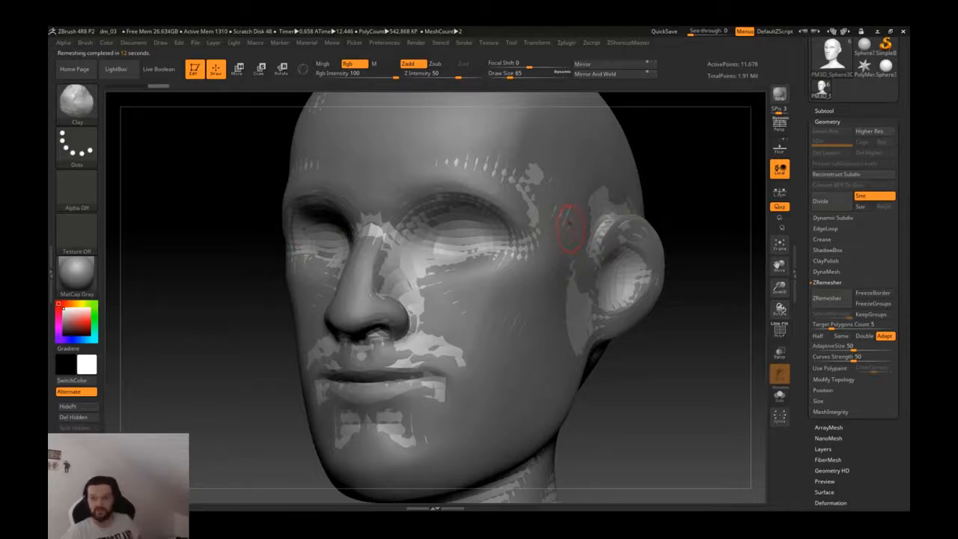
- Isolate the remeshed head with Solo and inspect its polygon flow with the polyframe
right_drag(571, 224, 596, 209)
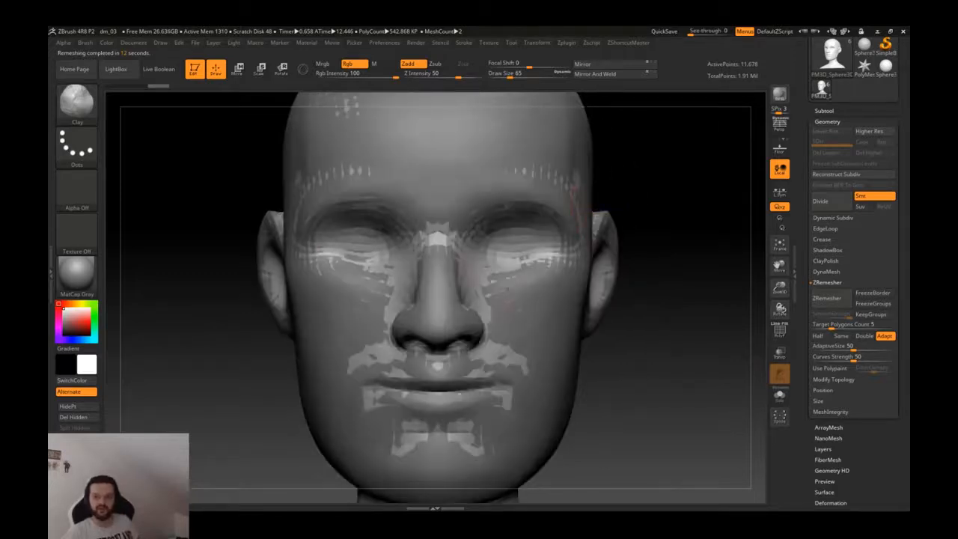
click(779, 395)
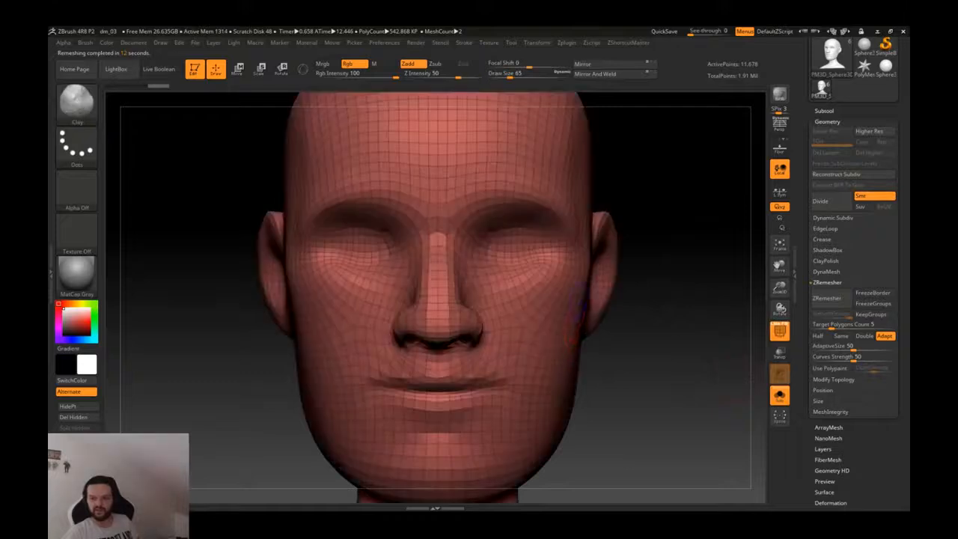
key(shift+f)
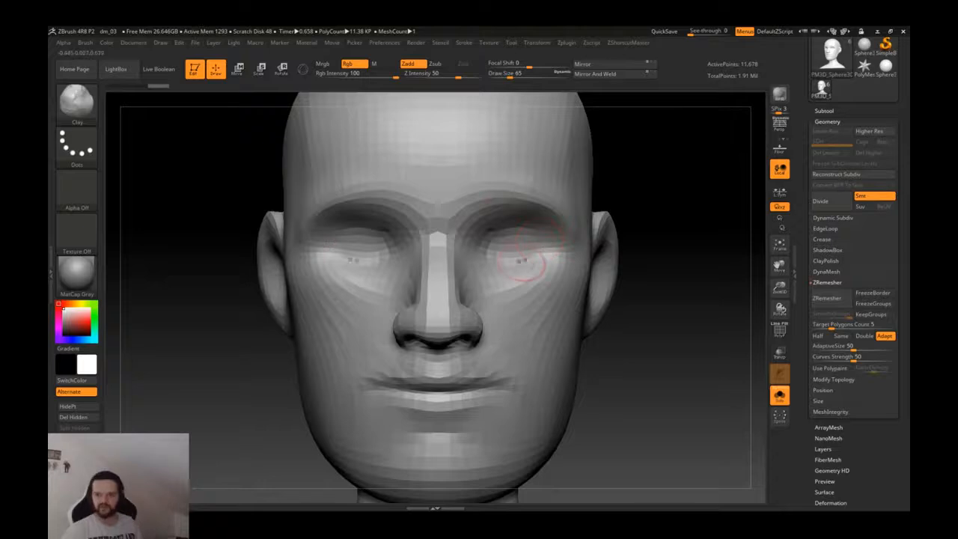
key(shift+f)
key(shift+f)
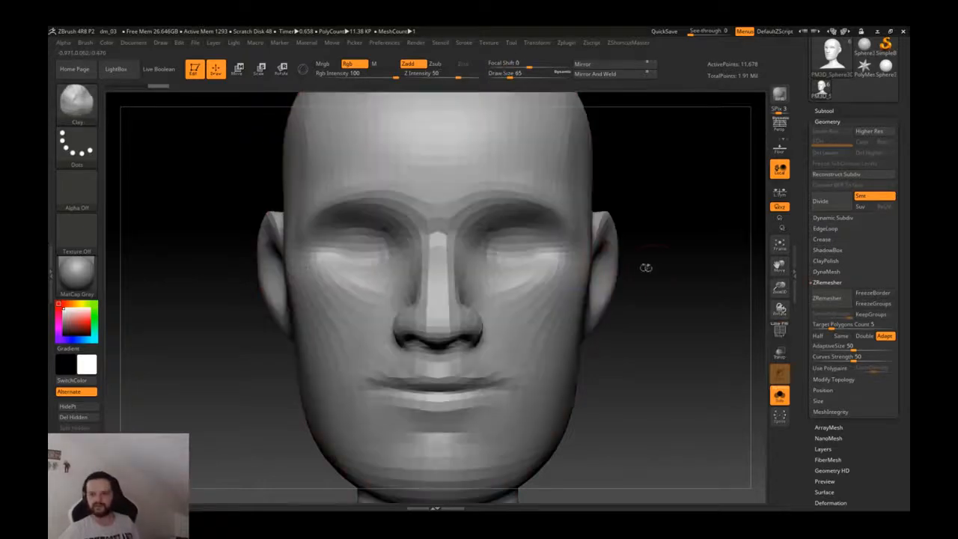
- Divide the remeshed head twice to subdivision level 3 and show its polyframe
click(825, 282)
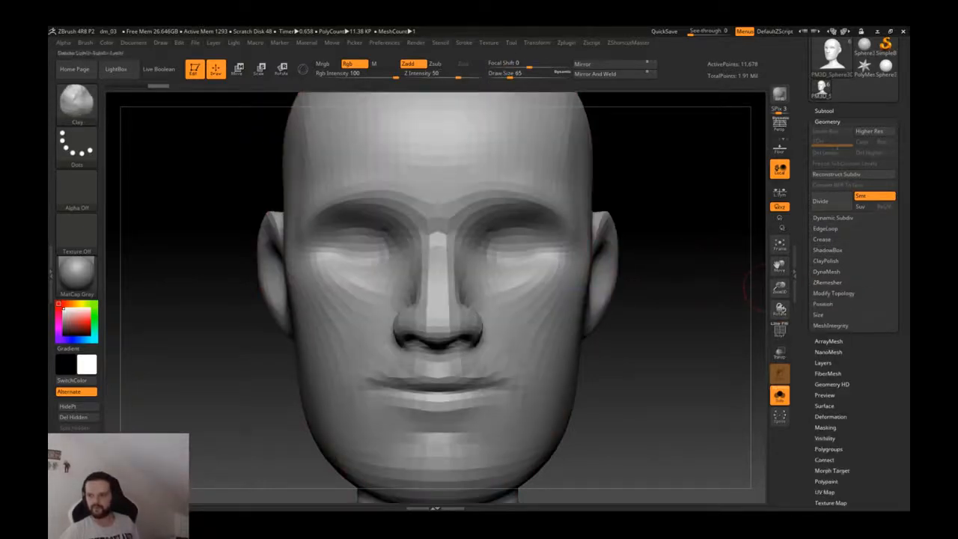
key(d)
key(ctrl+d)
right_drag(564, 315, 567, 285)
key(shift+f)
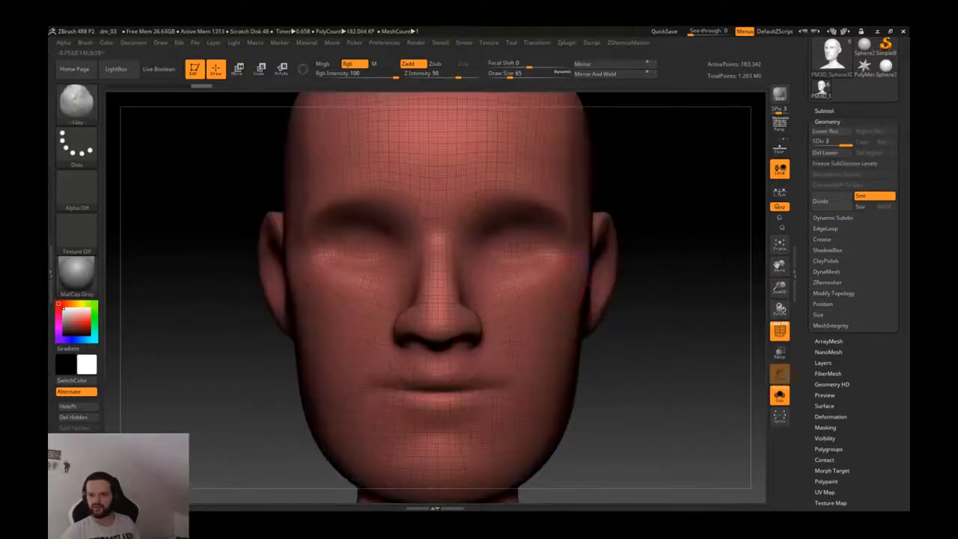
- Hide the polyframe and compare the remeshed head at its lowest and highest subdivision levels
key(shift+f)
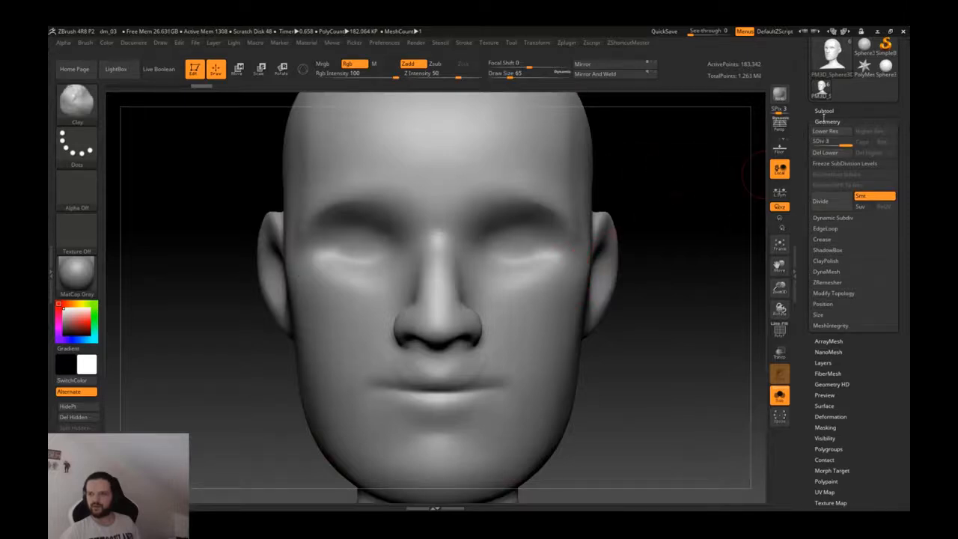
click(821, 121)
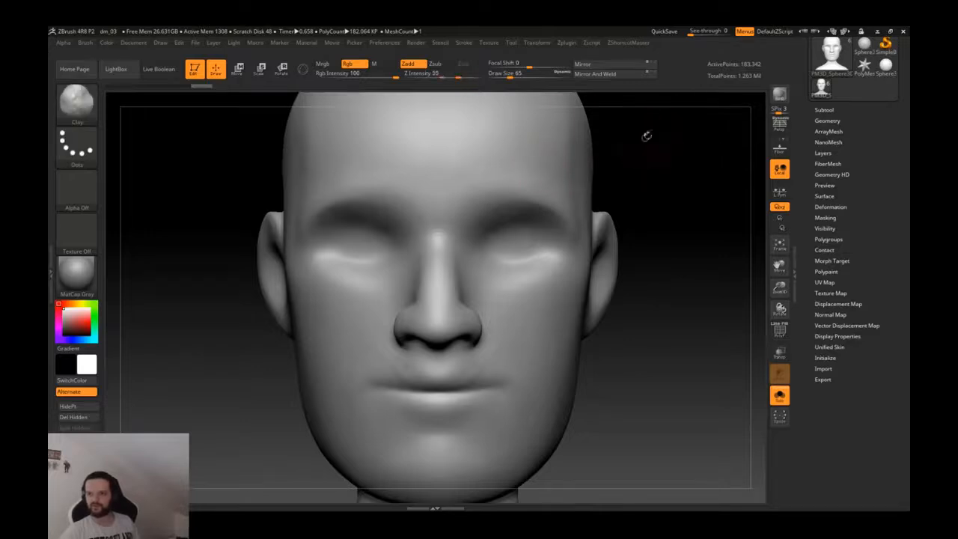
key(shift+d)
key(shift+d)
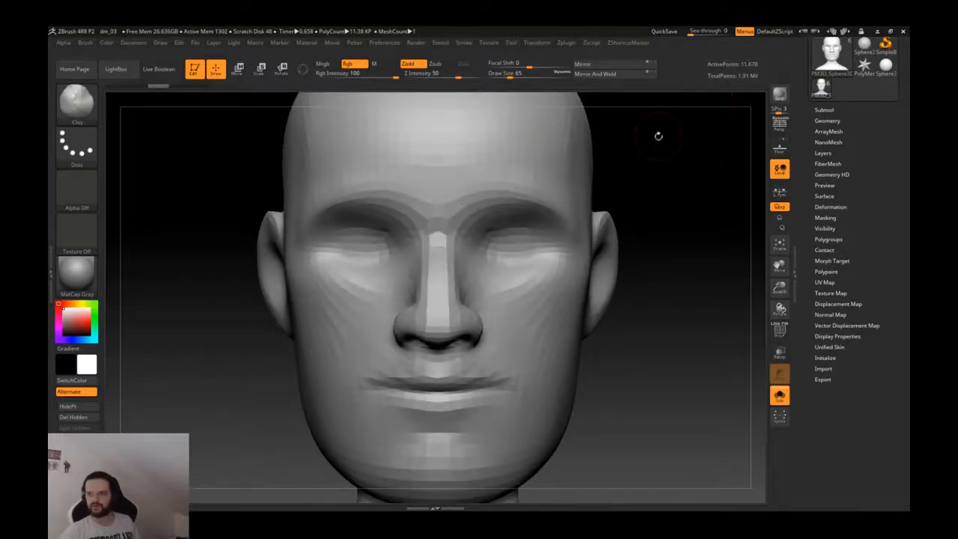
key(d)
key(d)
- Turn off Solo and project the original head's detail onto the remeshed copy with ProjectAll at distance 0.02
click(826, 120)
click(826, 121)
click(824, 110)
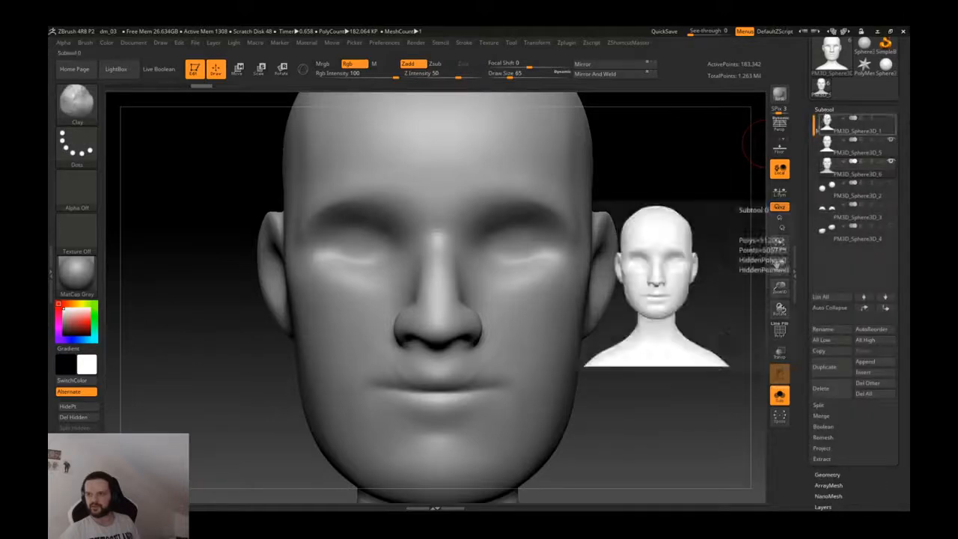
scroll(803, 289, down, 5)
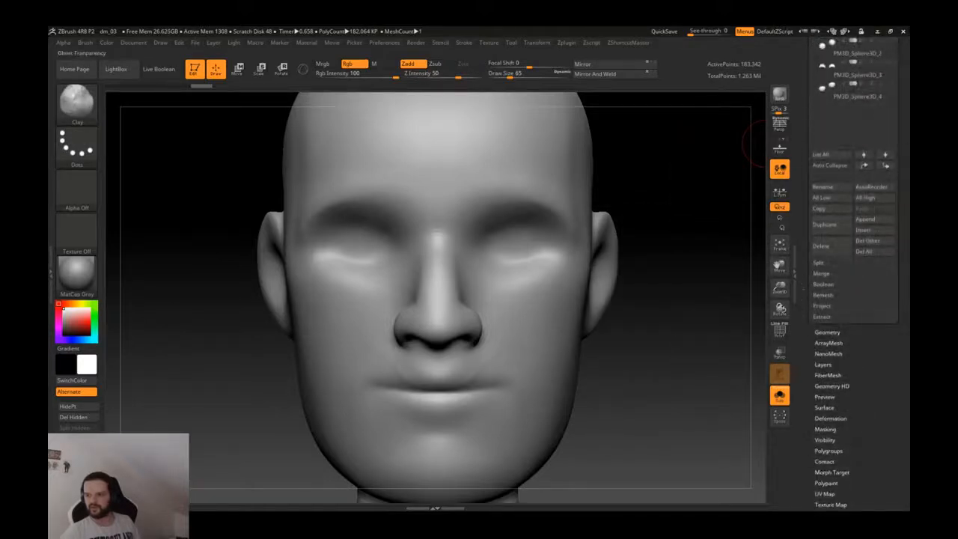
click(781, 398)
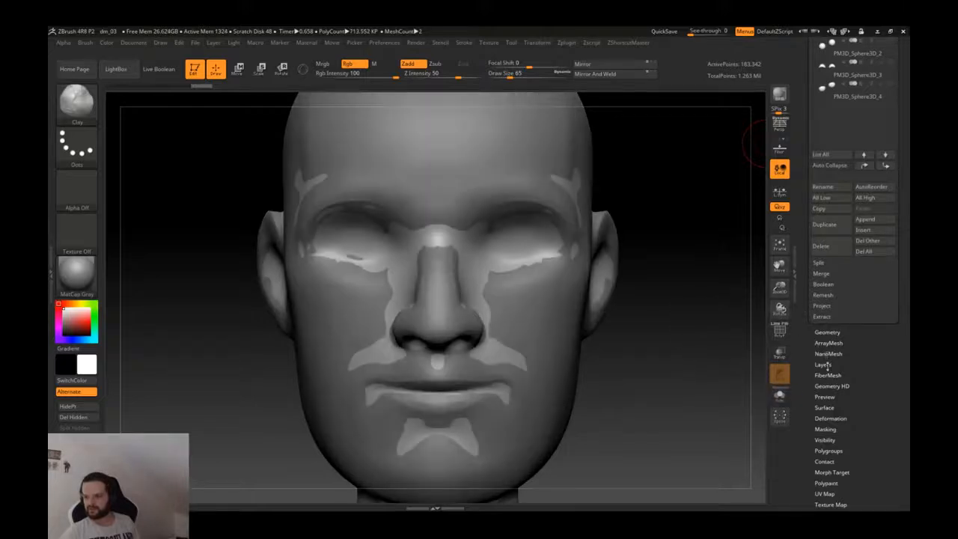
click(821, 305)
click(833, 336)
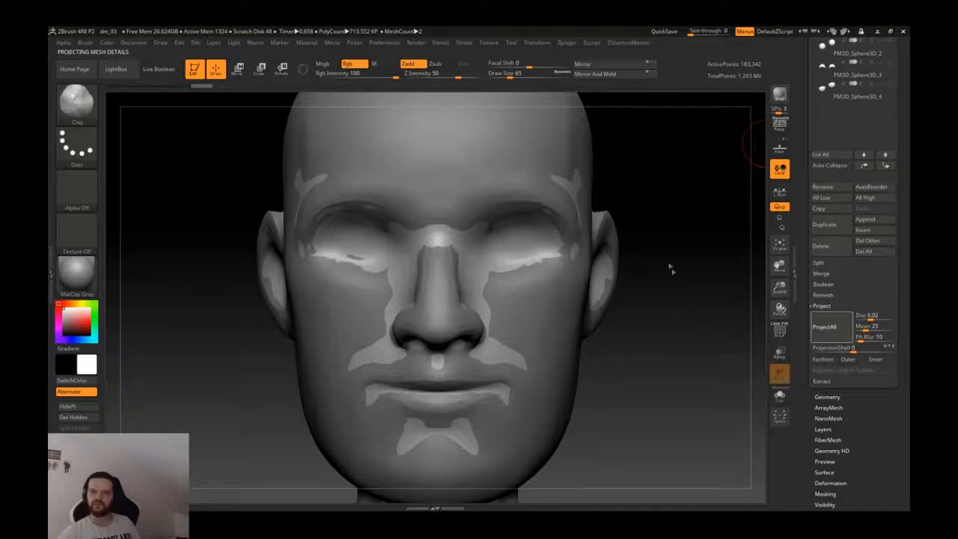
- Isolate the projected head with Solo and check its surface and polyframe from three-quarter and front views
alt+drag(619, 233, 692, 236)
click(781, 399)
key(shift+f)
key(shift+f)
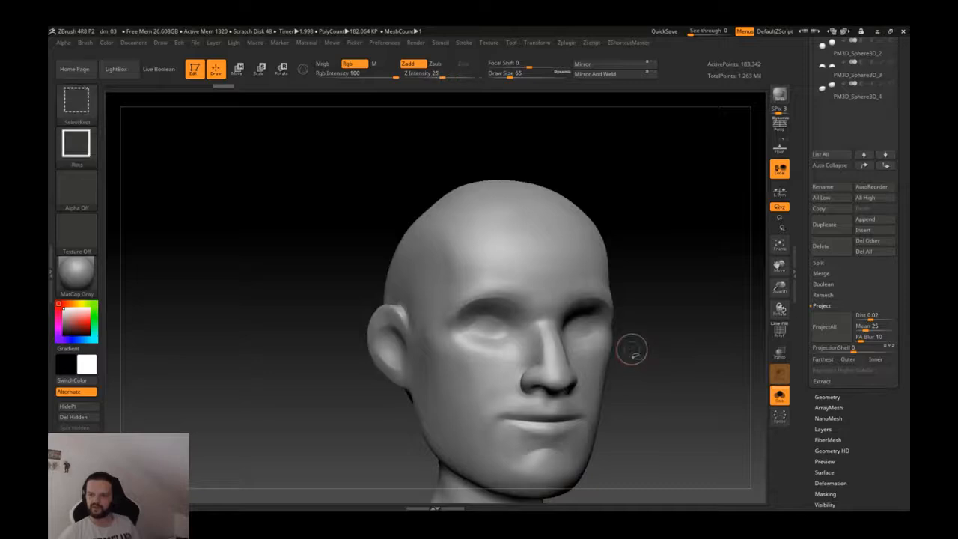
shift+drag(667, 273, 681, 250)
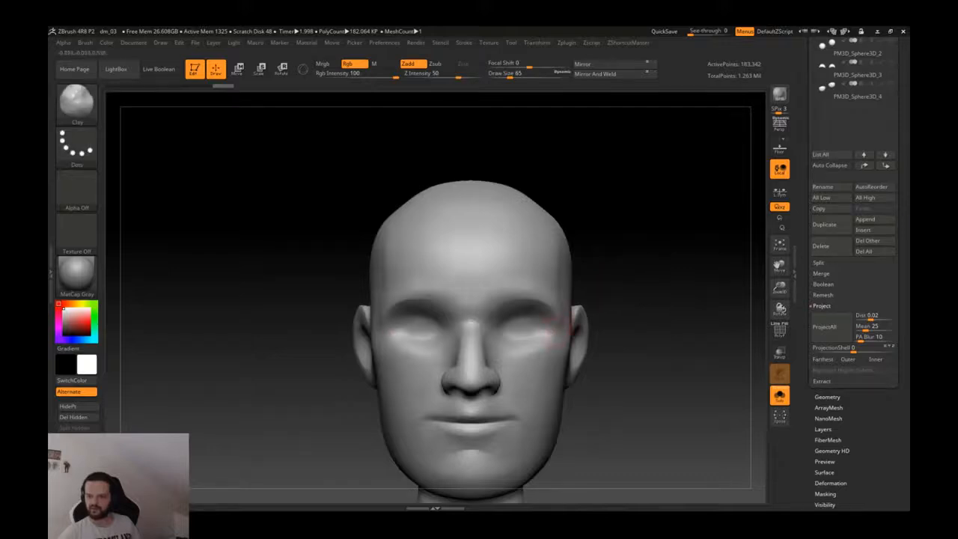
- Compare the projected head's lower and highest subdivision levels with the polyframe shown and hidden
key(shift+d)
key(shift+d)
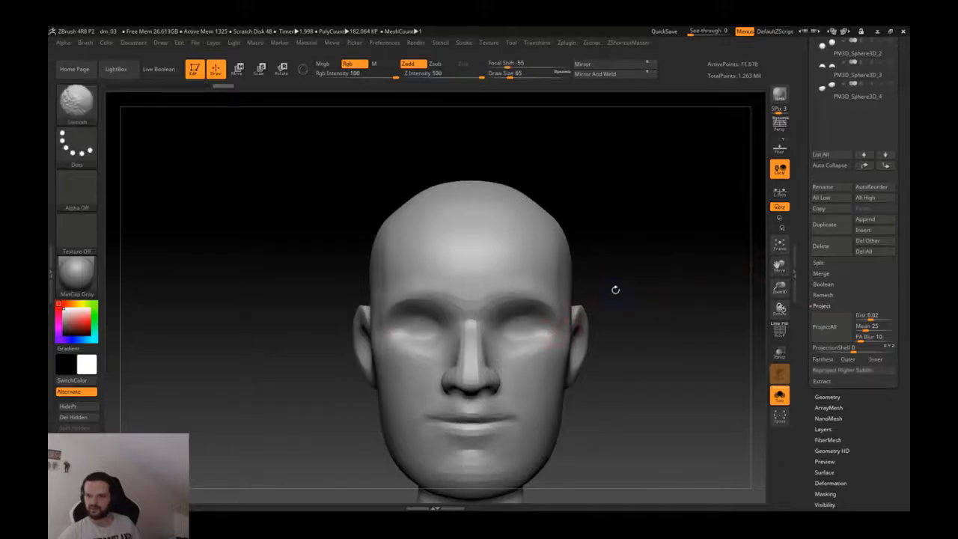
key(shift+f)
ctrl+right_drag(545, 332, 573, 256)
key(shift+d)
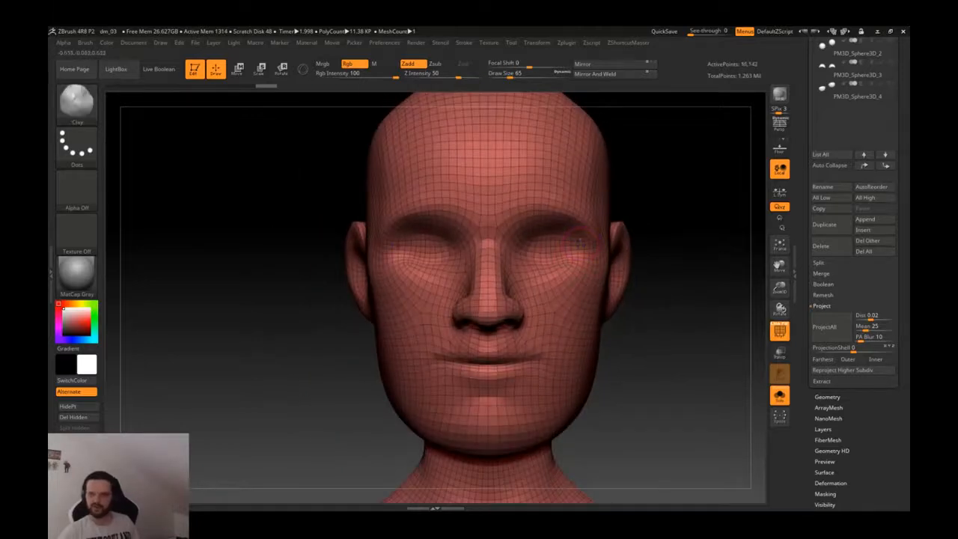
key(shift+f)
key(shift+d)
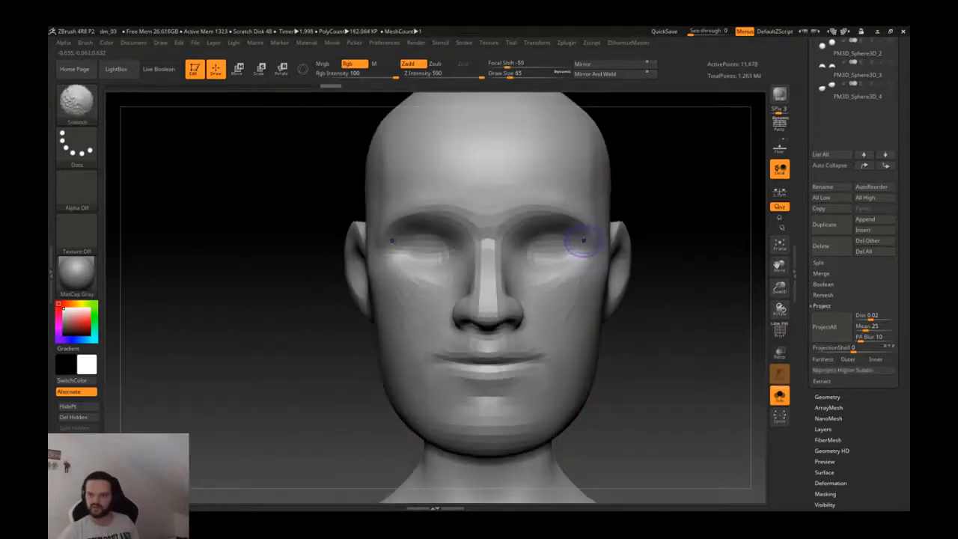
key(d)
mouse_move(584, 240)
right_down()
mouse_move(441, 246)
mouse_move(524, 247)
right_up()
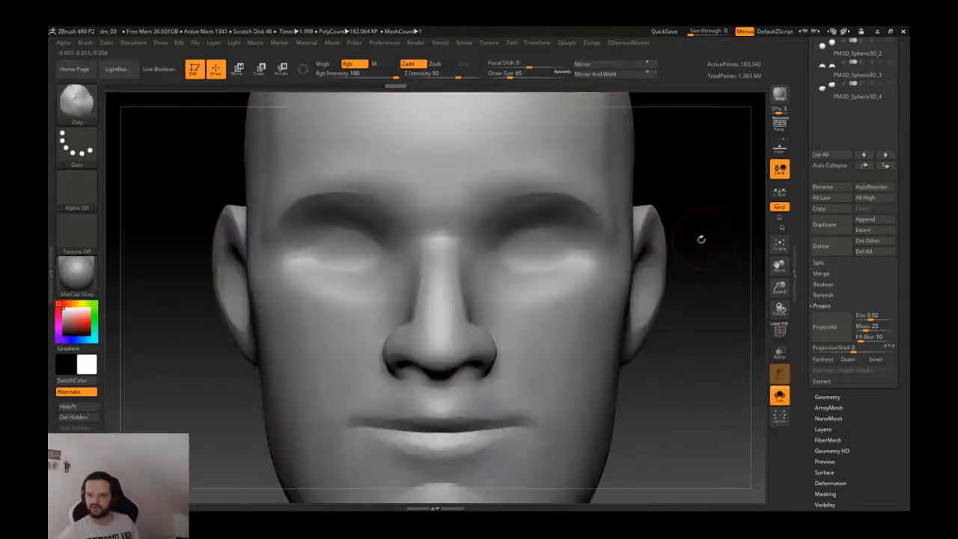
- Review the subtool list and examine the projected head's topology from three-quarter and front views
ctrl+right_drag(700, 240, 715, 214)
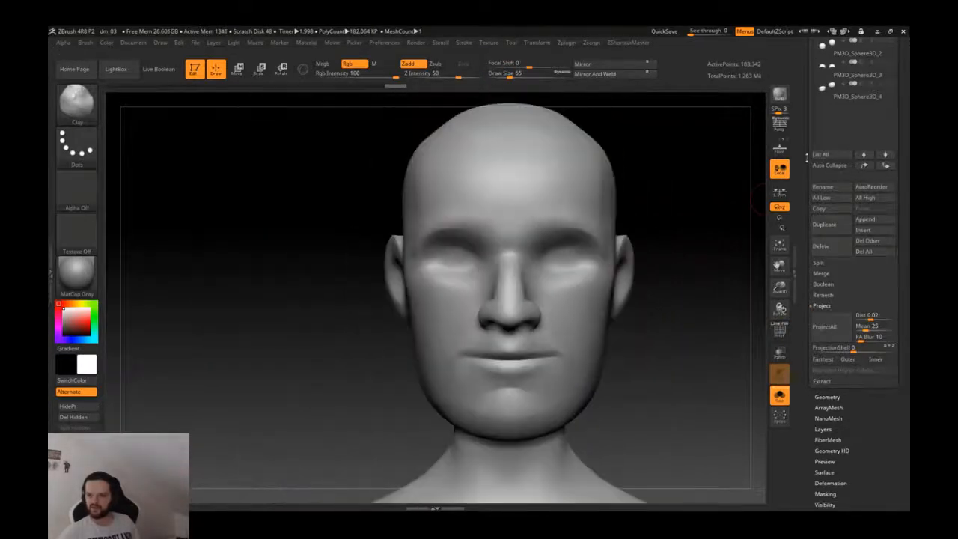
drag(807, 157, 809, 298)
click(828, 109)
click(829, 109)
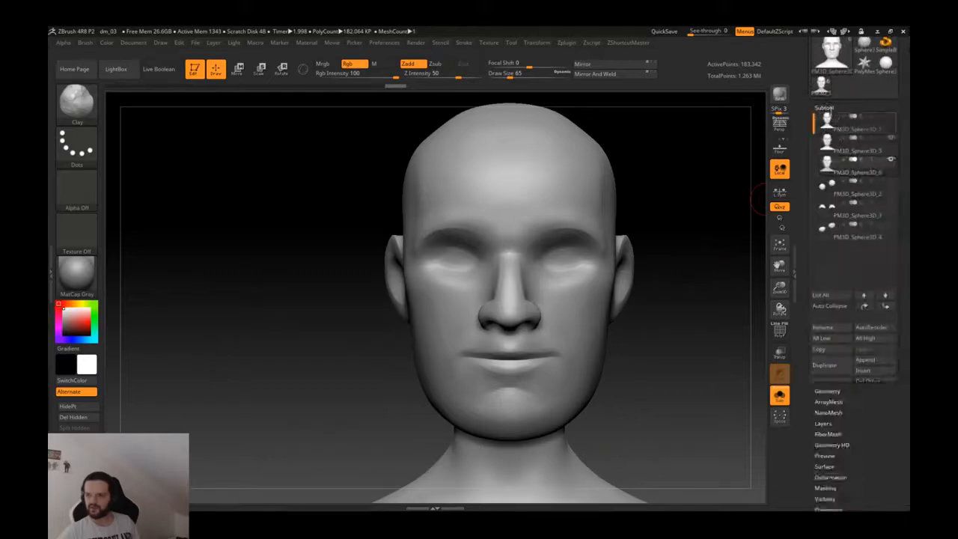
right_drag(524, 246, 620, 256)
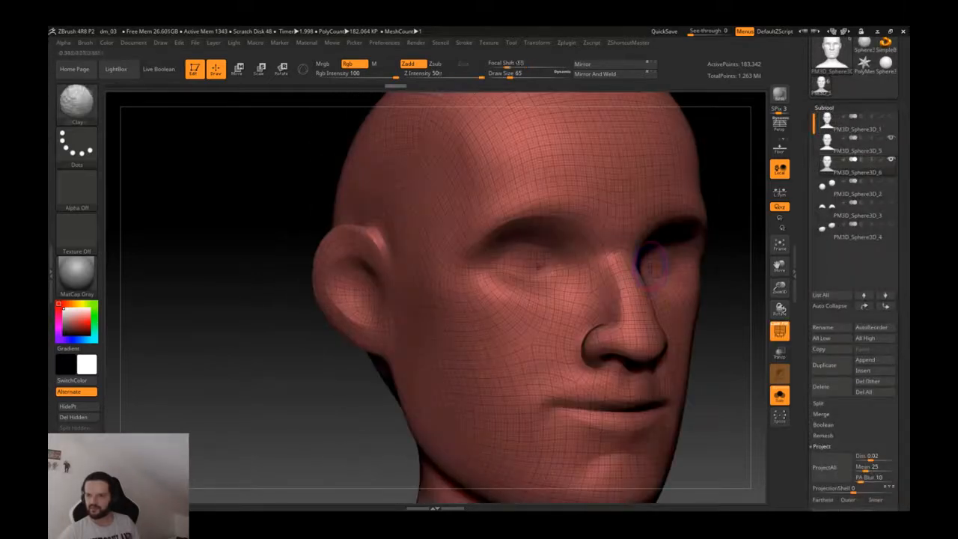
right_drag(688, 250, 636, 249)
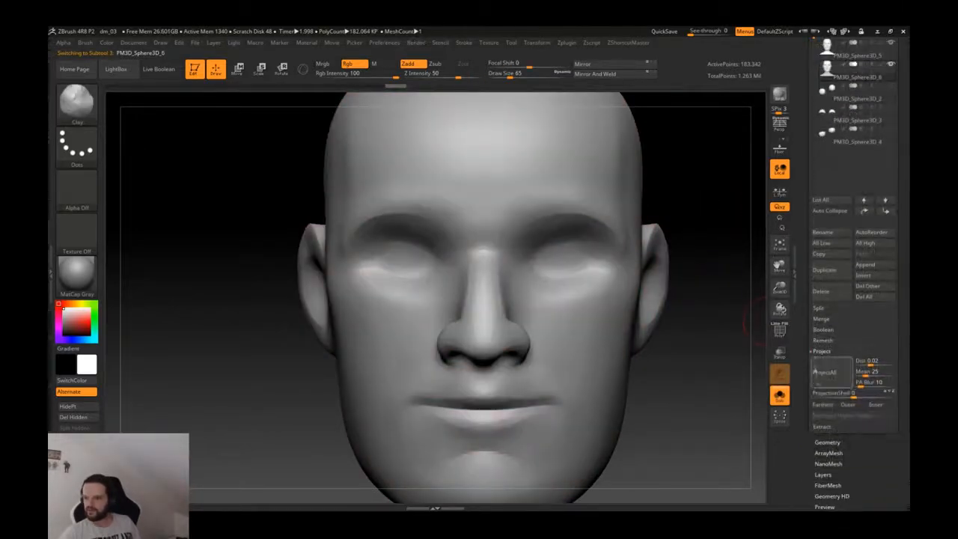
- Delete the remeshed head subtool and save the project over the existing dm_03 file
click(821, 291)
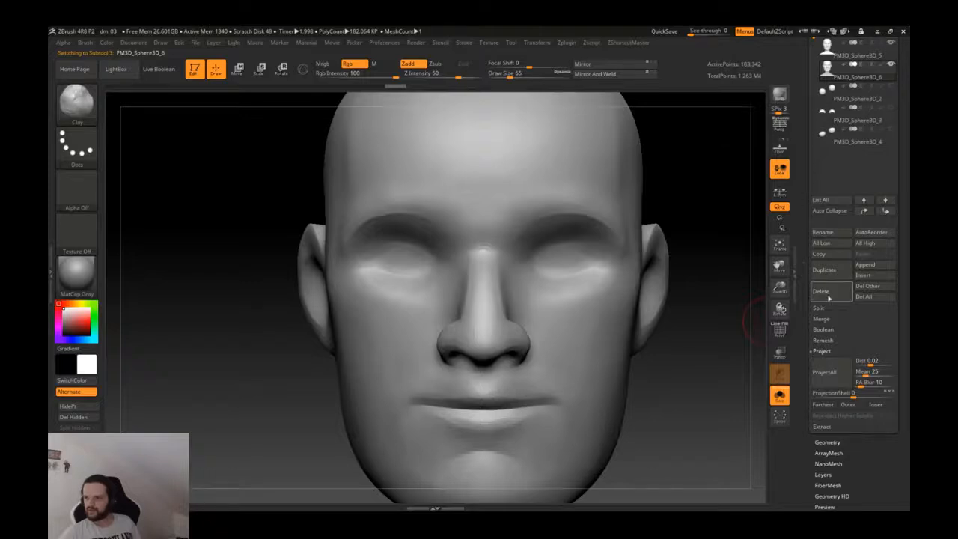
click(748, 311)
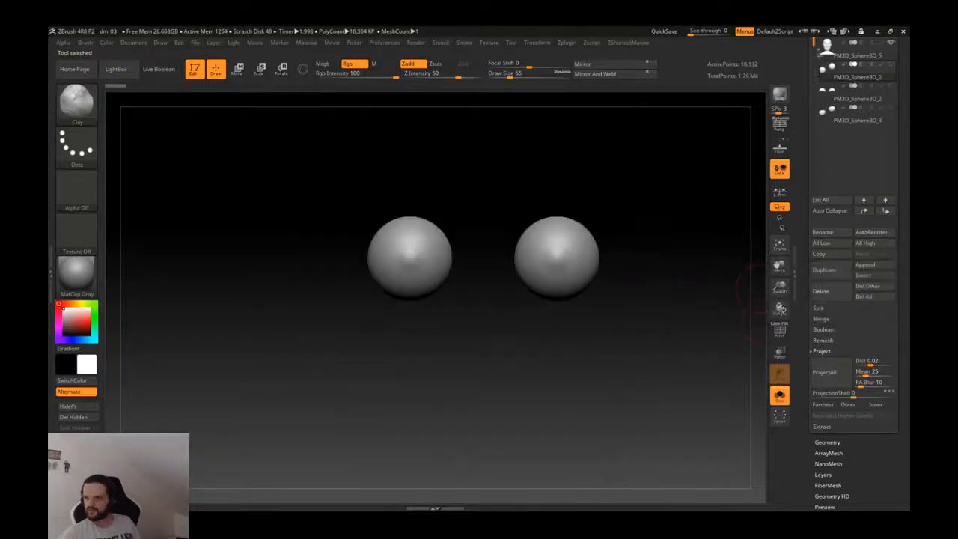
key(ctrl+s)
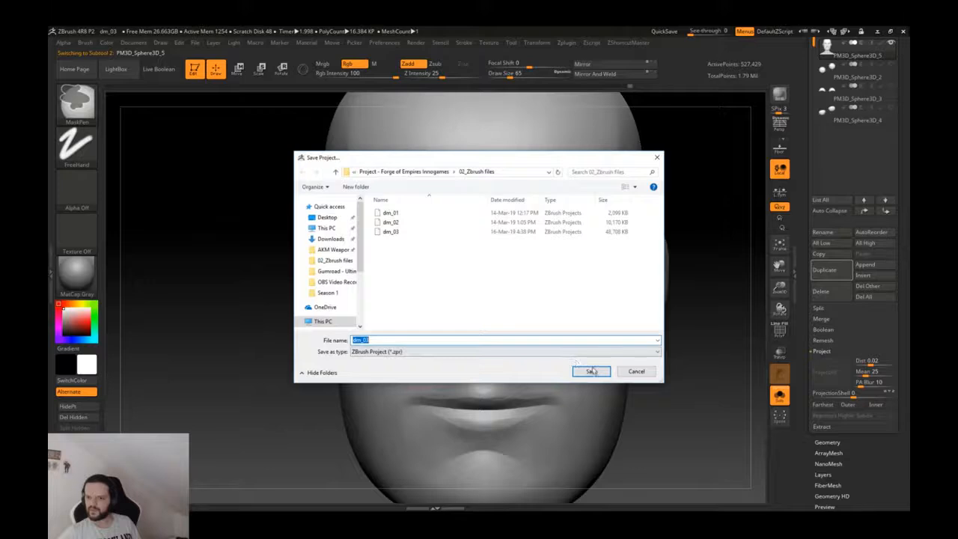
click(591, 371)
click(513, 274)
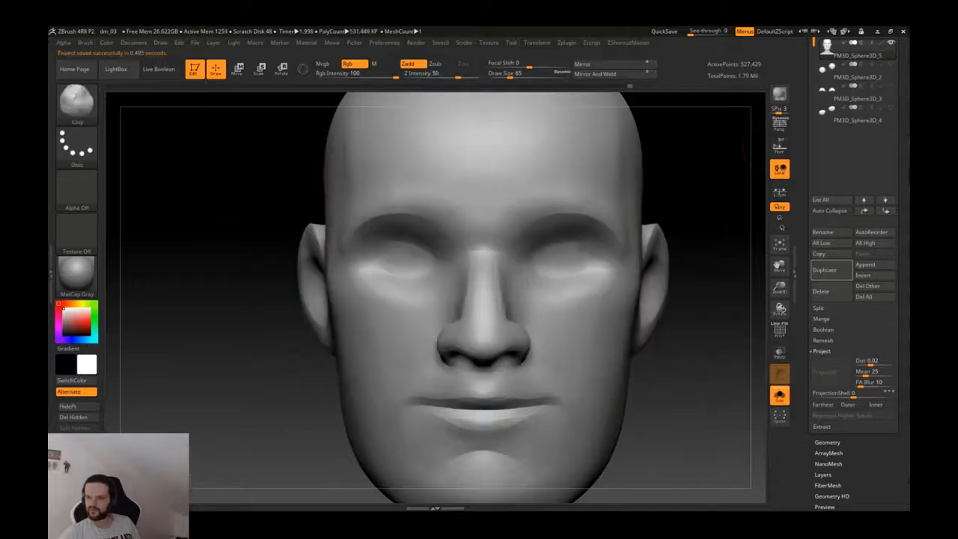
- Merge the upper eyelids subtool down with the lower eyelids subtool
shift+click(825, 91)
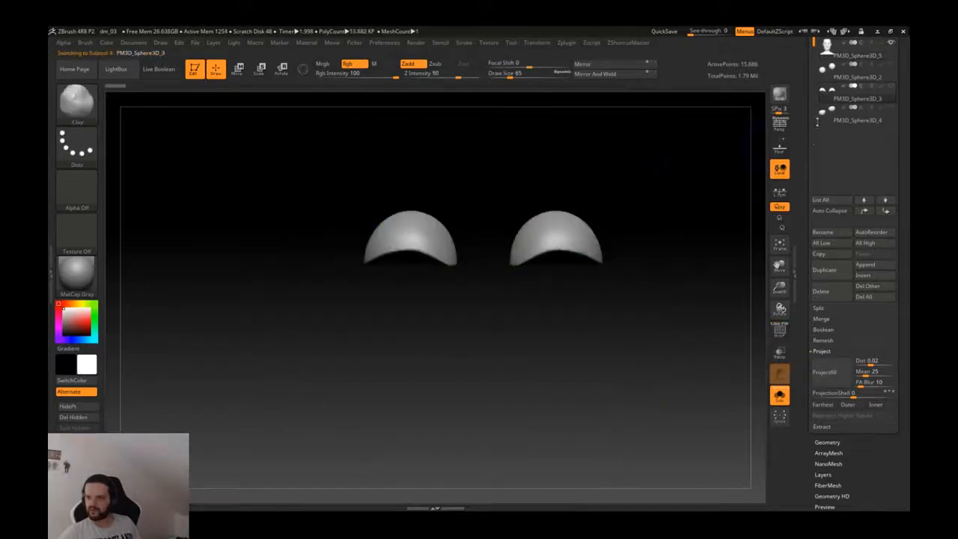
click(824, 320)
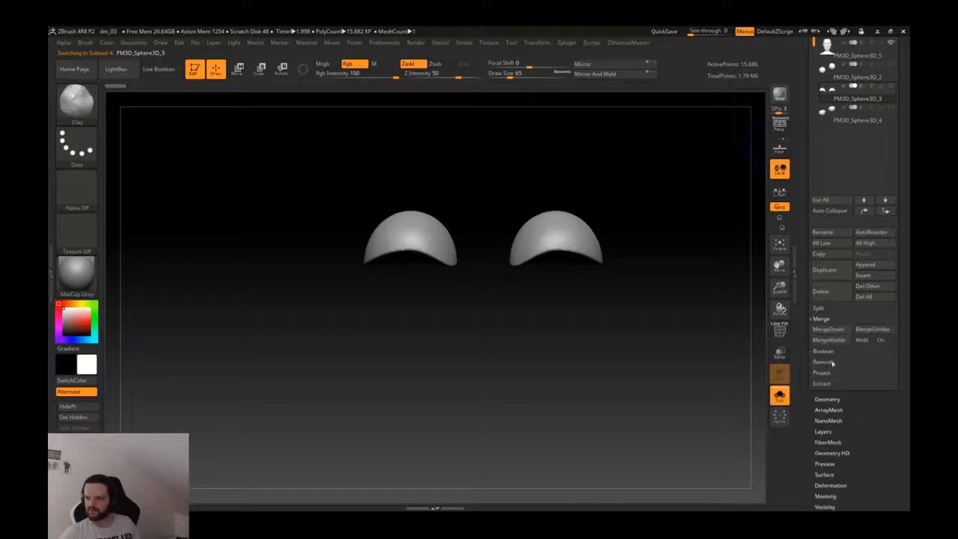
click(831, 329)
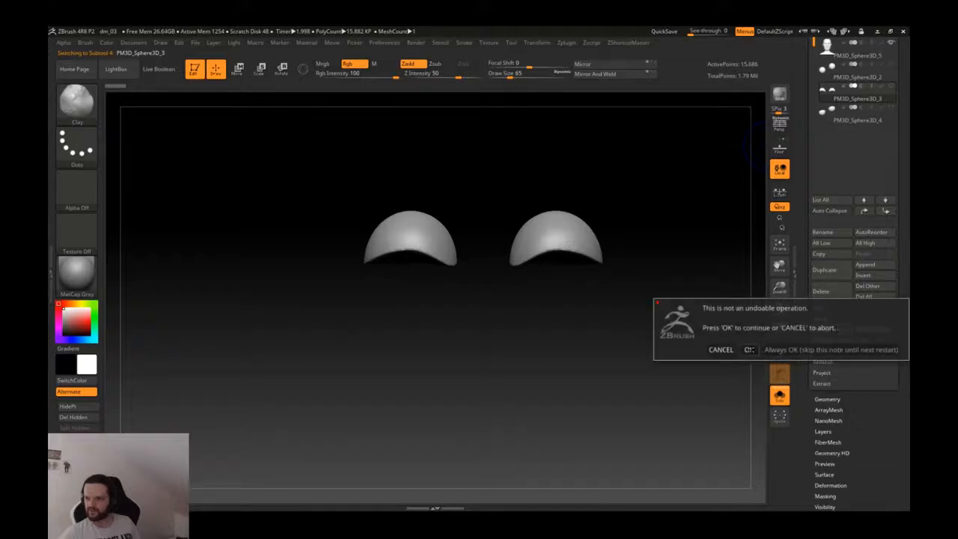
click(748, 349)
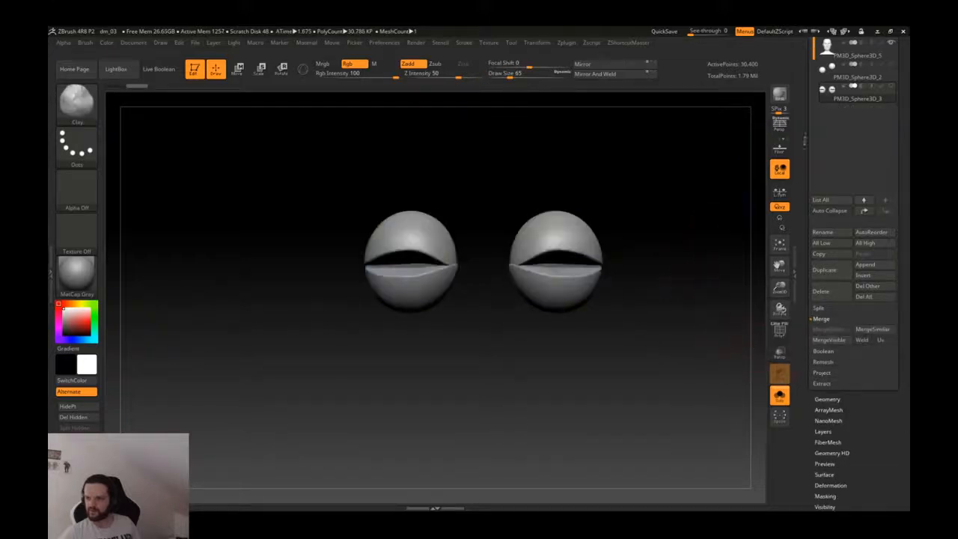
- Move the merged eyelids directly beneath the original head in the subtool list and merge the head down with them
drag(800, 129, 800, 227)
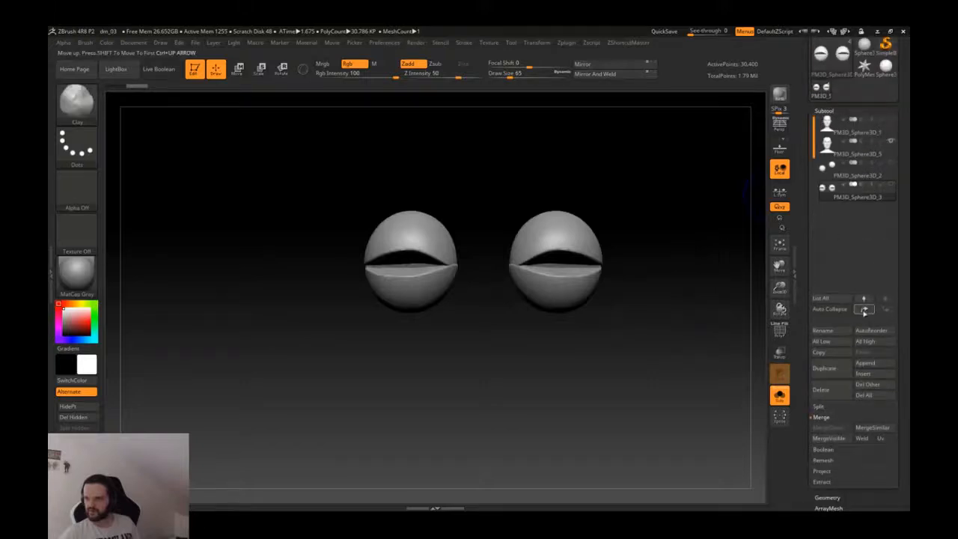
click(853, 152)
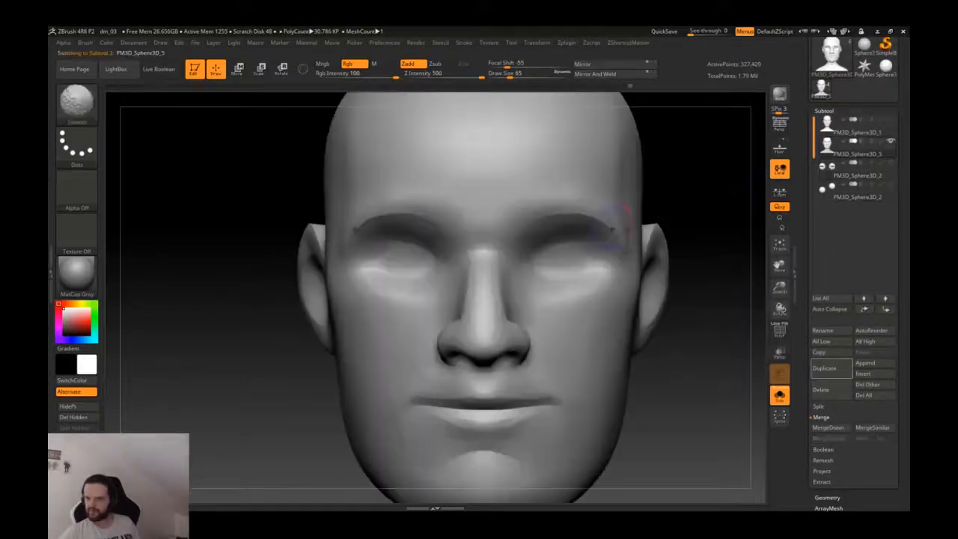
click(830, 427)
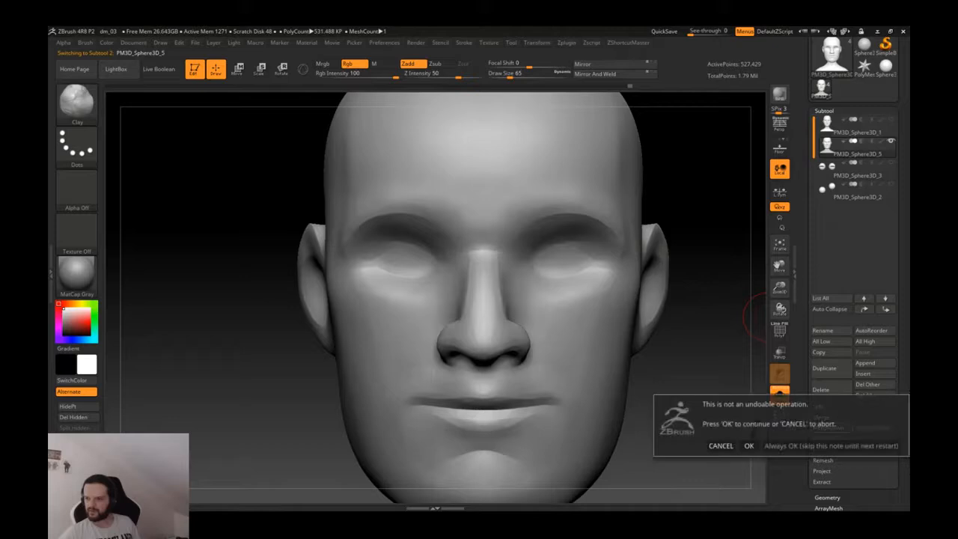
click(747, 446)
- Examine the merged head and eyelids up close, checking their mesh with the polyframe and reviewing the subtool options
drag(710, 337, 634, 277)
ctrl+right_drag(634, 276, 624, 293)
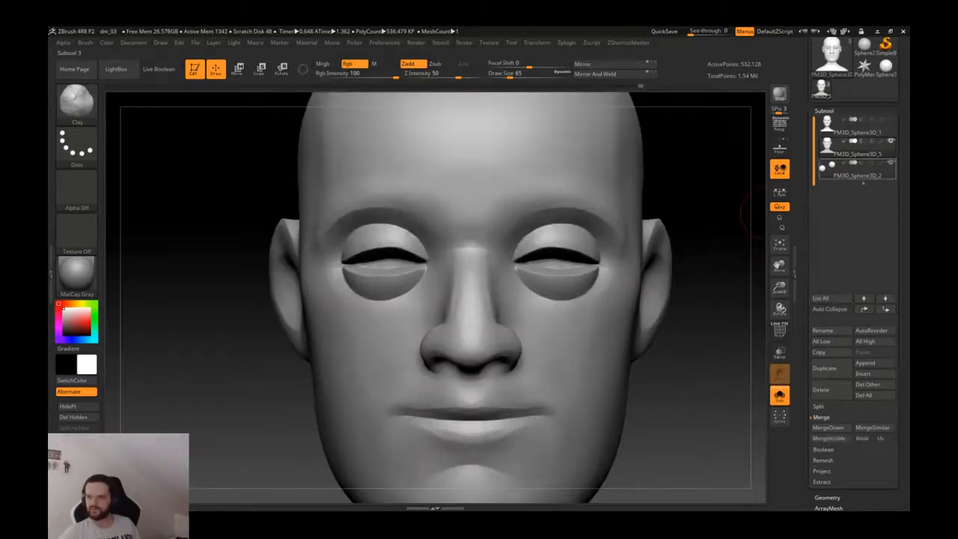
key(shift+f)
key(shift+f)
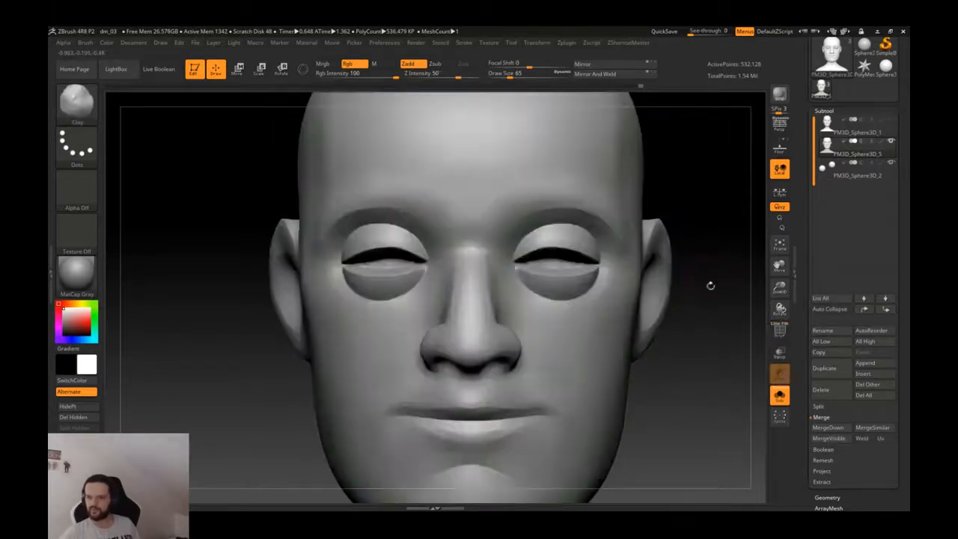
alt+drag(709, 284, 679, 225)
scroll(813, 315, down, 5)
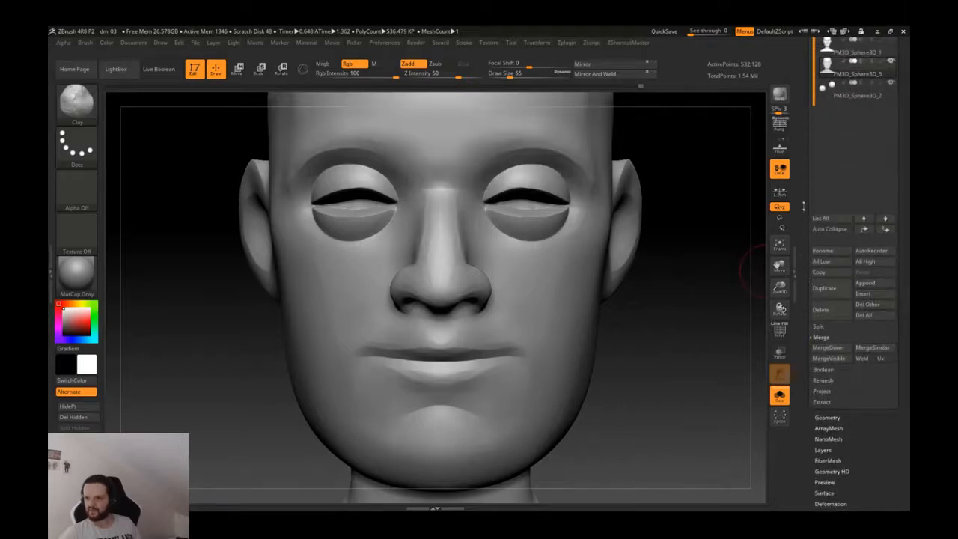
scroll(804, 240, up, 9)
mouse_move(652, 250)
mouse_down()
mouse_move(553, 249)
mouse_move(658, 244)
mouse_up()
scroll(809, 300, down, 8)
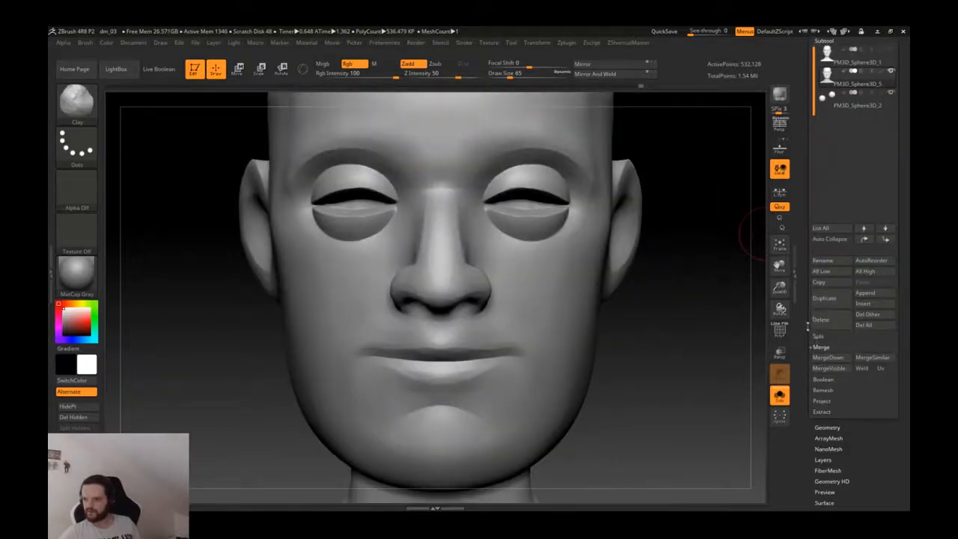
- Examine the whole merged bust and the seams around the eyelids, toggling the polyframe to check the topology
drag(737, 243, 599, 223)
mouse_move(516, 187)
ctrl+right_down()
mouse_move(453, 232)
mouse_move(458, 324)
mouse_move(528, 257)
ctrl+right_up()
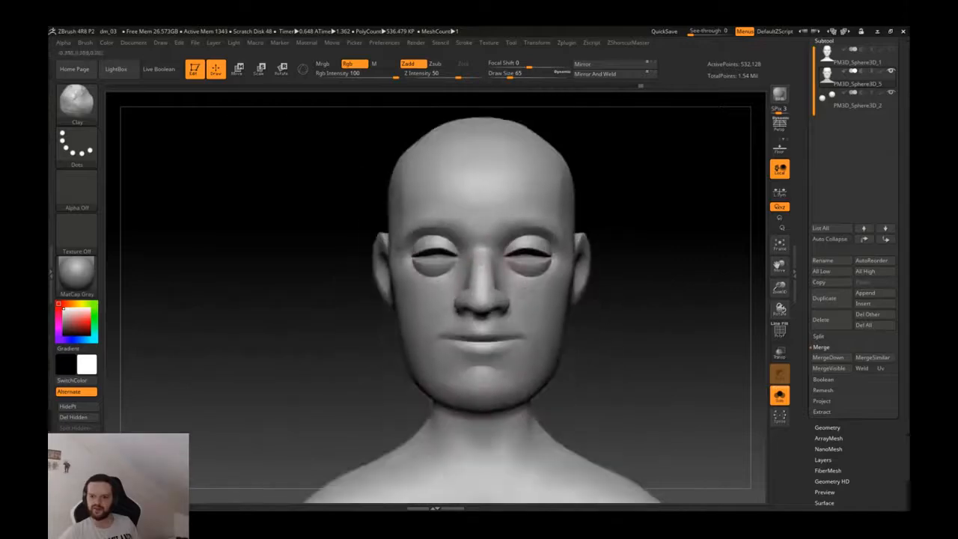
mouse_move(516, 260)
ctrl+right_down()
mouse_move(482, 217)
mouse_move(434, 295)
mouse_move(463, 271)
mouse_move(452, 278)
ctrl+right_up()
key(shift+f)
key(shift+f)
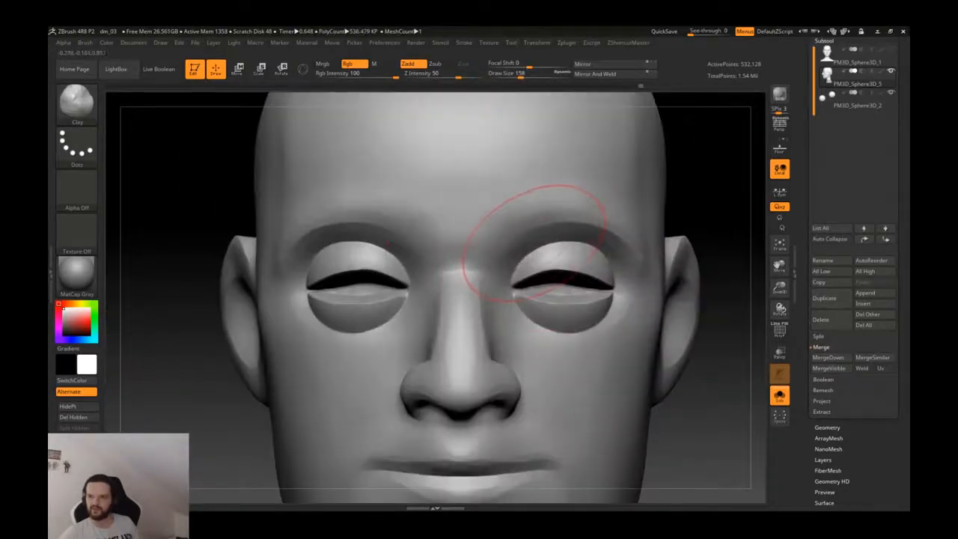
key(shift+f)
key(shift+f)
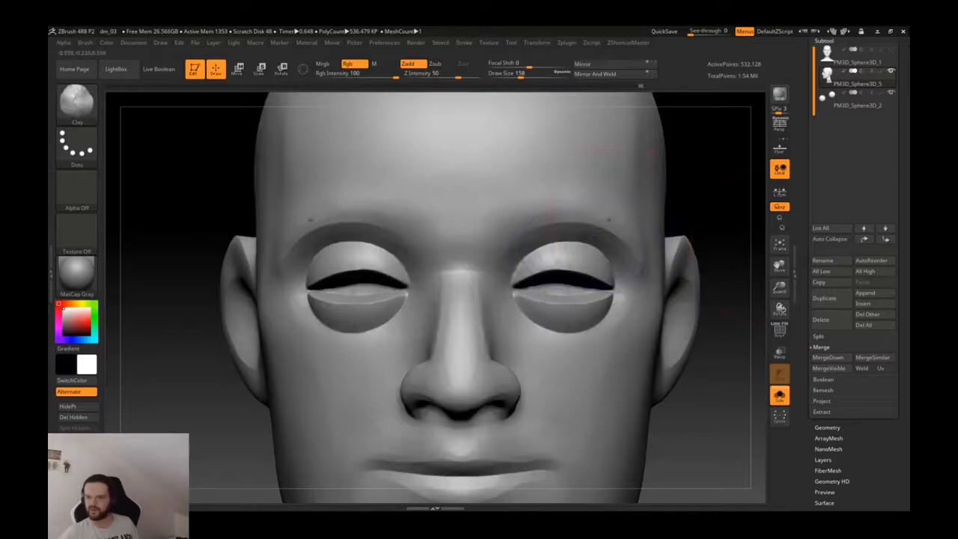
- Duplicate the merged head subtool and make the copy the active subtool
drag(801, 240, 803, 193)
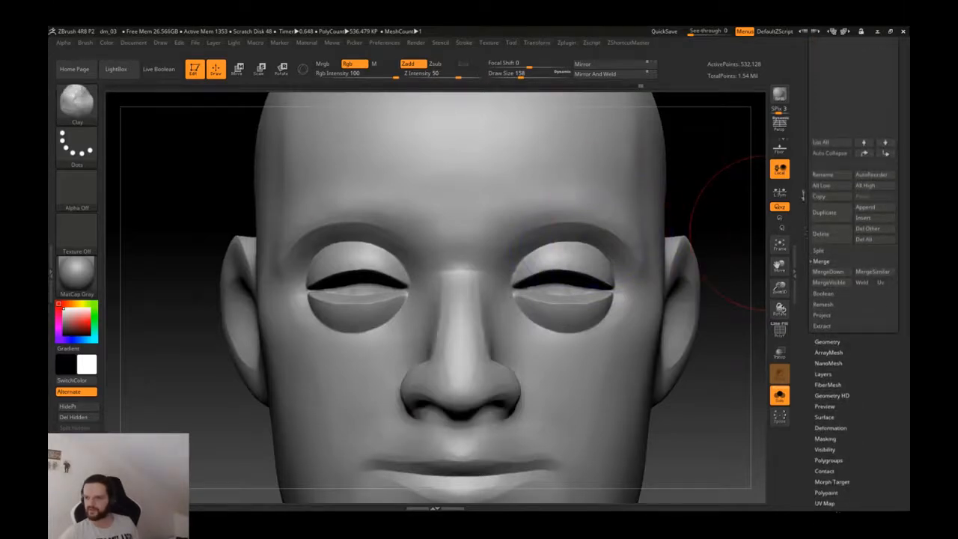
drag(801, 241, 812, 308)
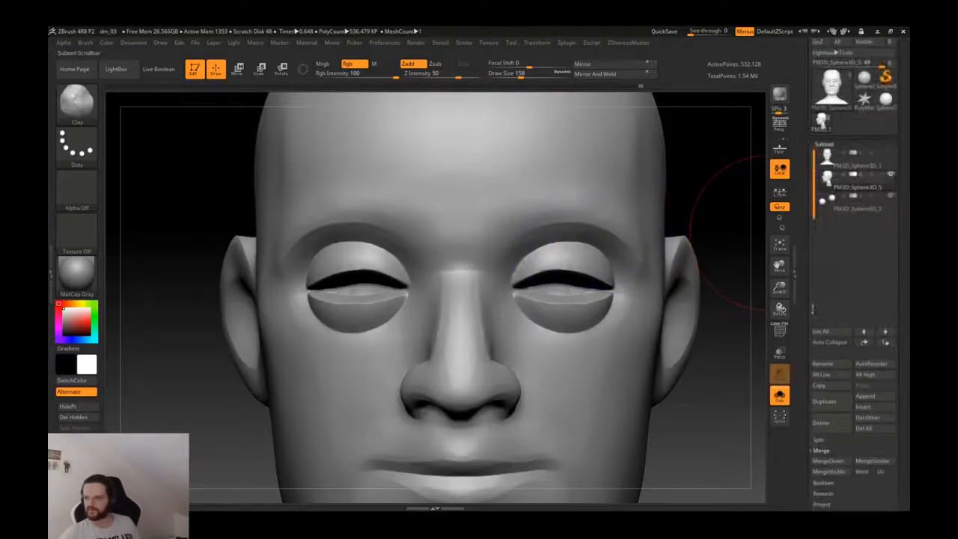
click(830, 401)
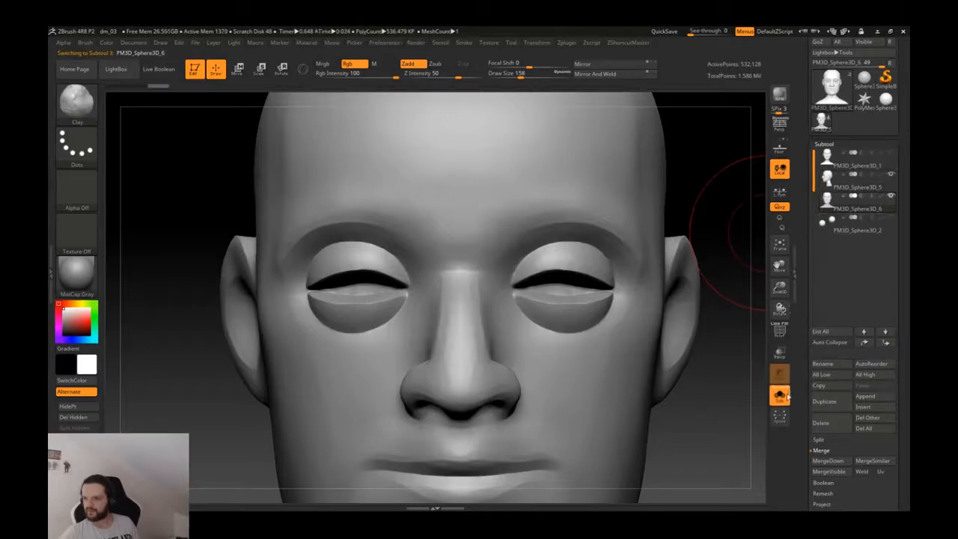
- ZRemesh the duplicated head with a target polygon count of 5
scroll(823, 320, down, 5)
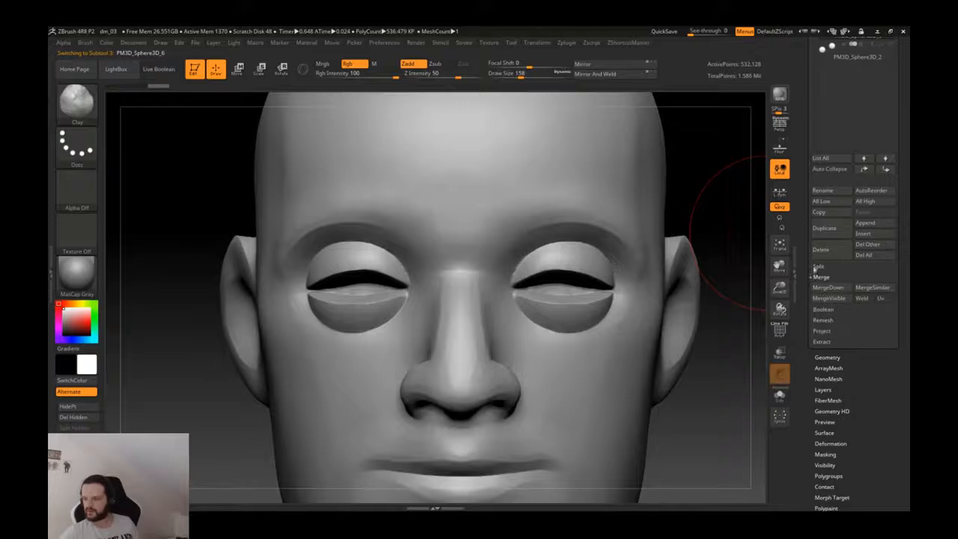
scroll(811, 285, up, 2)
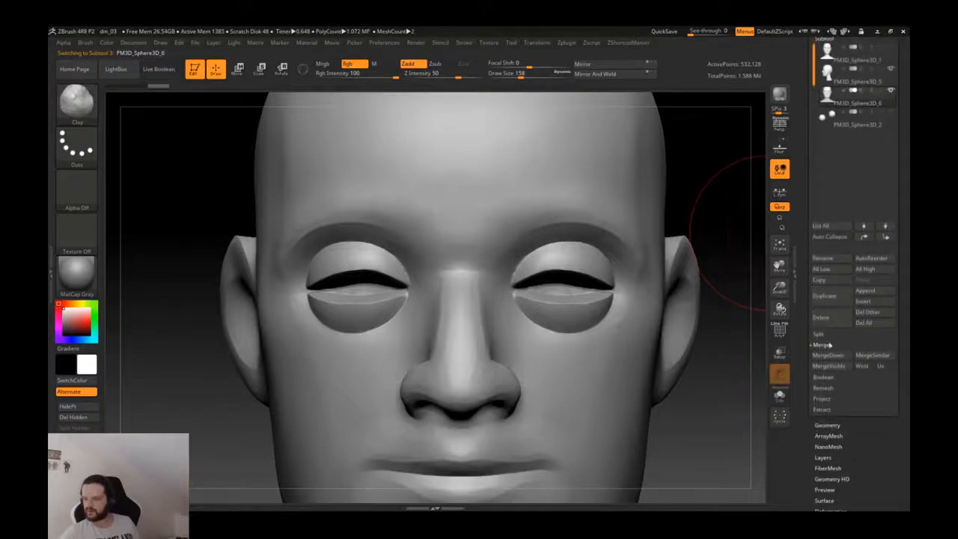
click(826, 423)
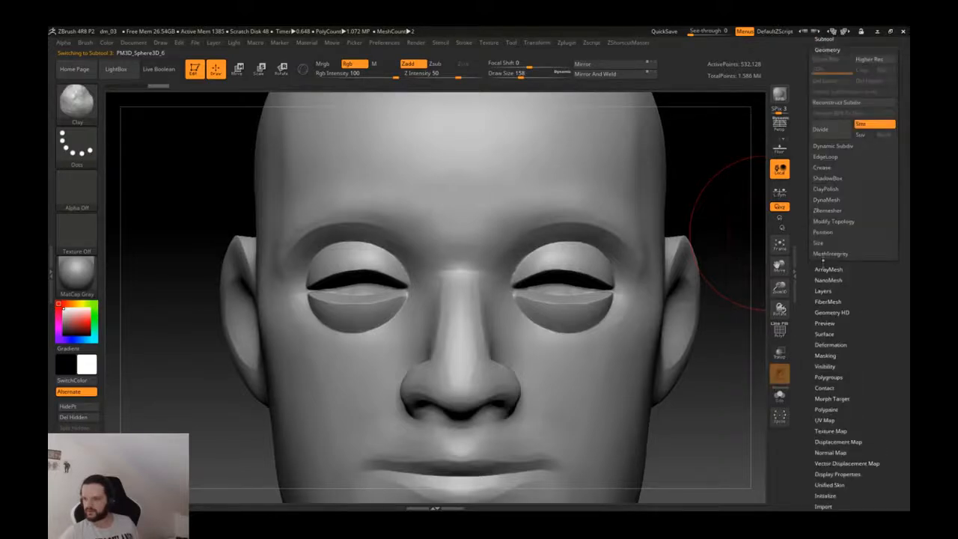
click(829, 210)
click(827, 229)
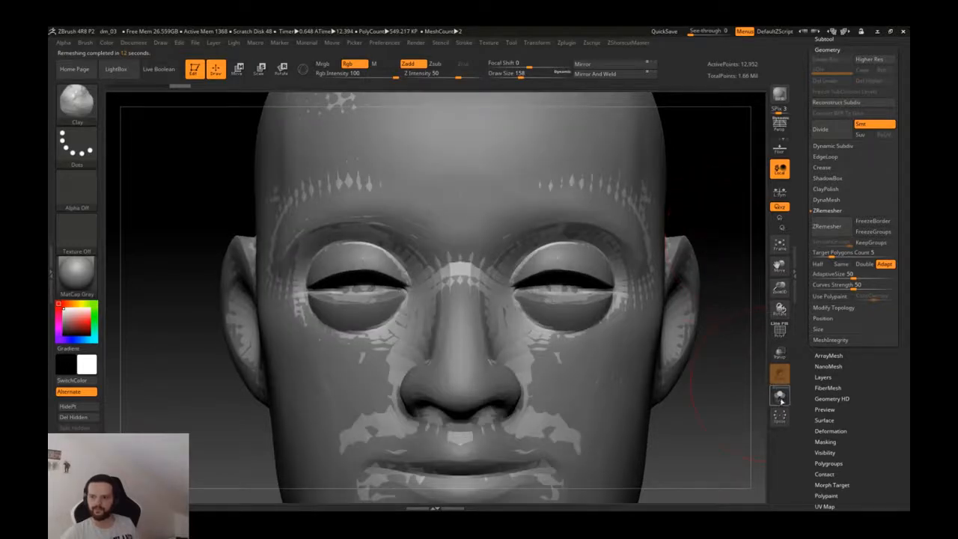
- Compare the remeshed copy with the original, then subdivide the copy up to subdivision level 4
click(781, 397)
drag(701, 324, 724, 325)
click(782, 399)
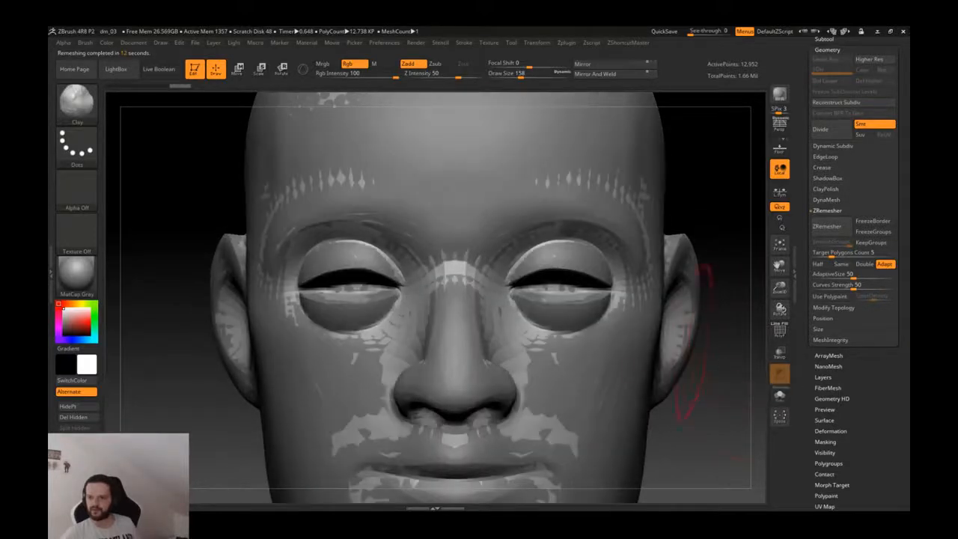
key(ctrl+d)
key(ctrl+d)
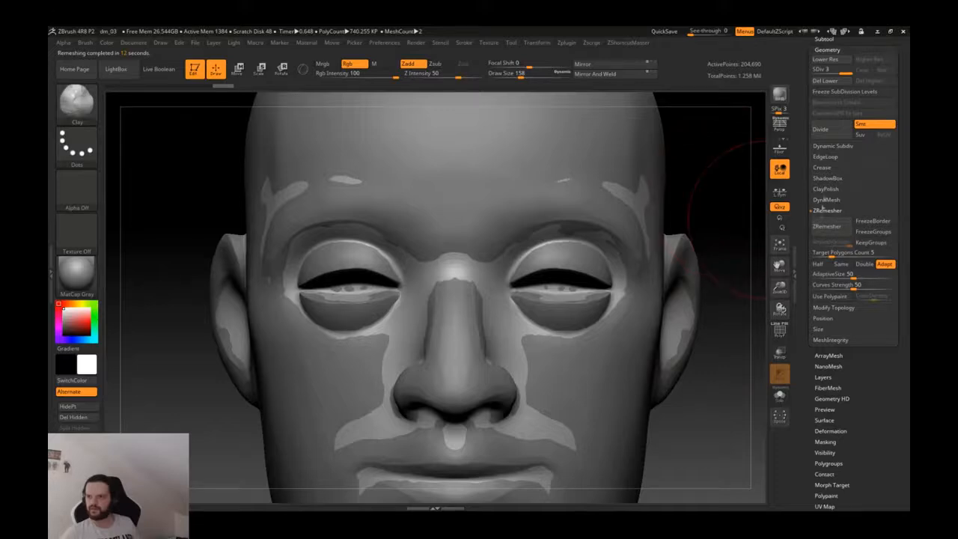
click(827, 210)
key(ctrl+d)
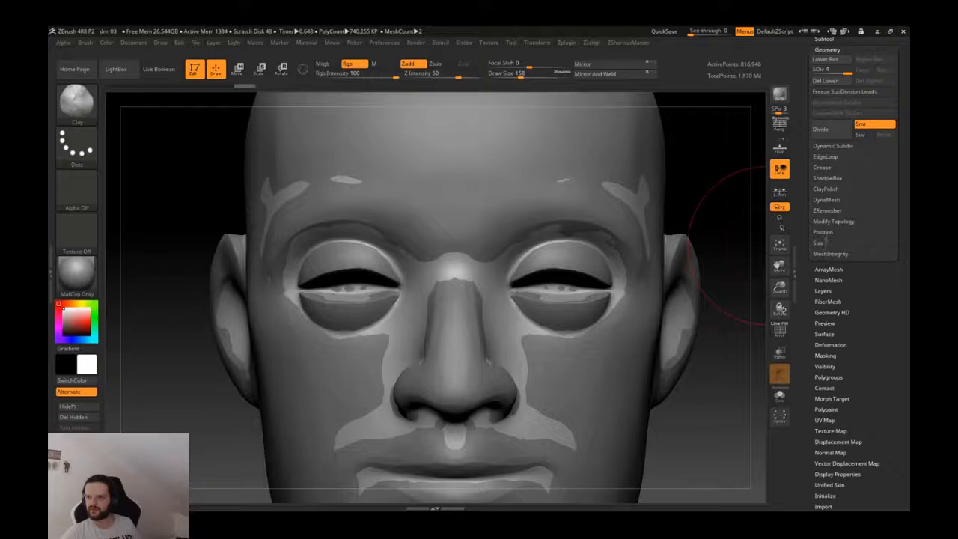
- Project the merged head's details onto the remeshed copy with ProjectAll at distance 0.02
drag(808, 156, 810, 201)
click(825, 84)
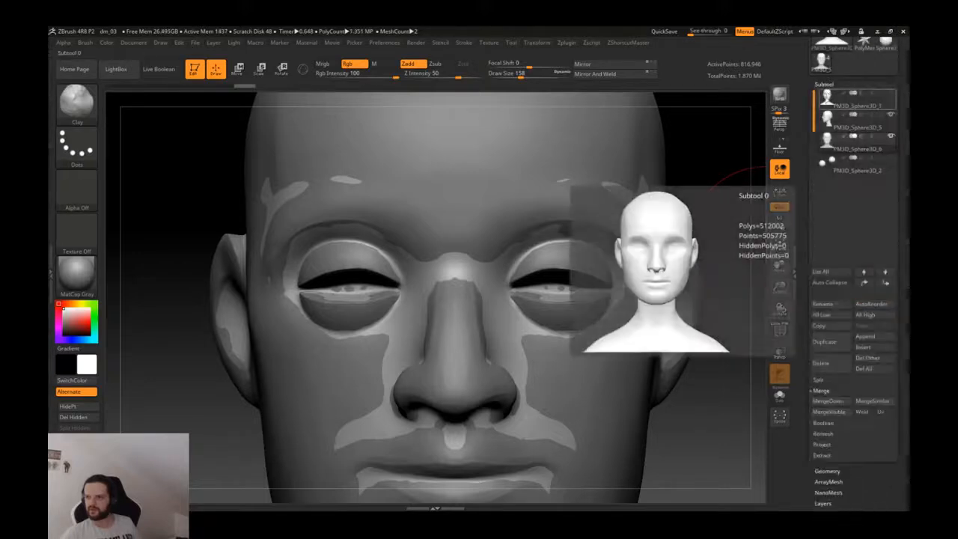
click(820, 444)
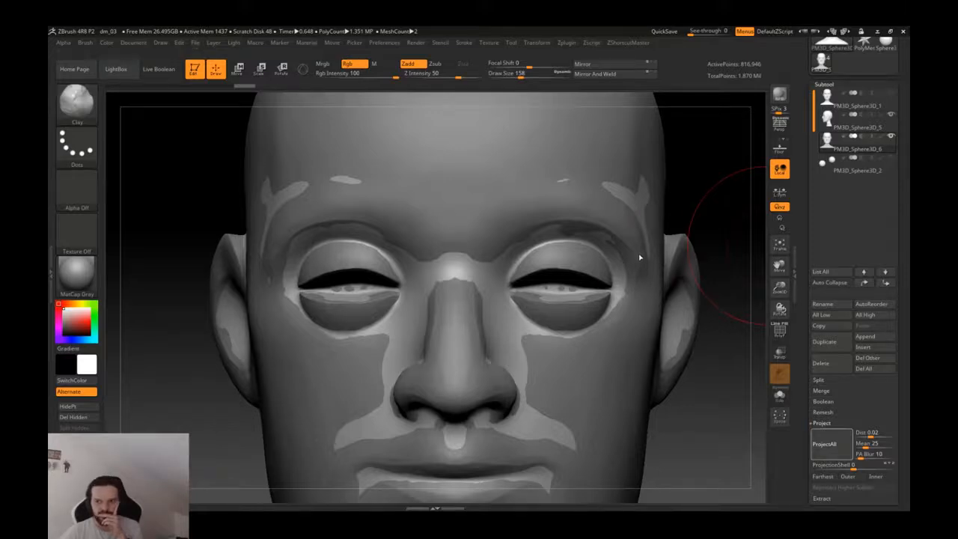
- Isolate the projected head and examine its topology with the polyframe down to the lowest subdivision level
click(779, 395)
key(shift+f)
key(shift+f)
key(shift+d)
key(shift+d)
key(shift+d)
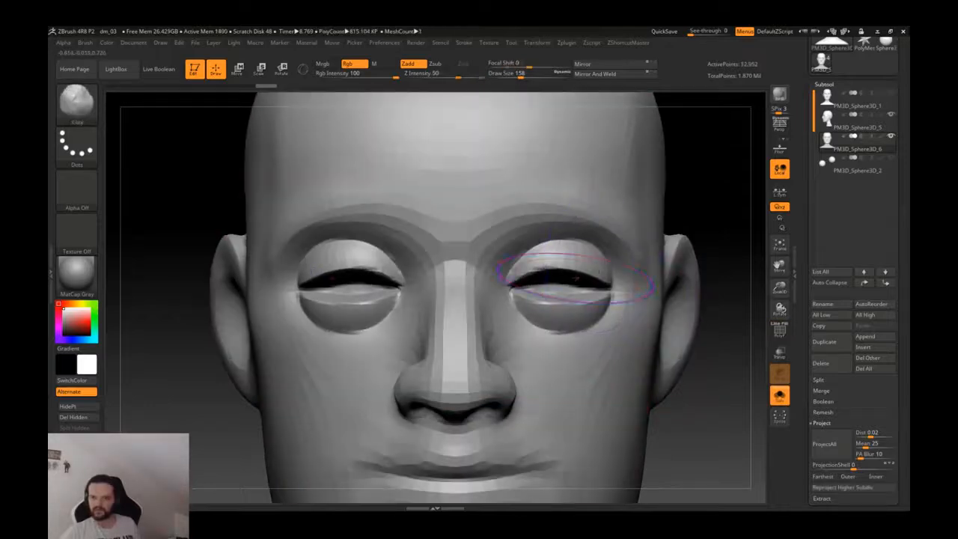
key(shift+f)
right_drag(583, 272, 629, 273)
key(shift+f)
right_drag(523, 273, 468, 247)
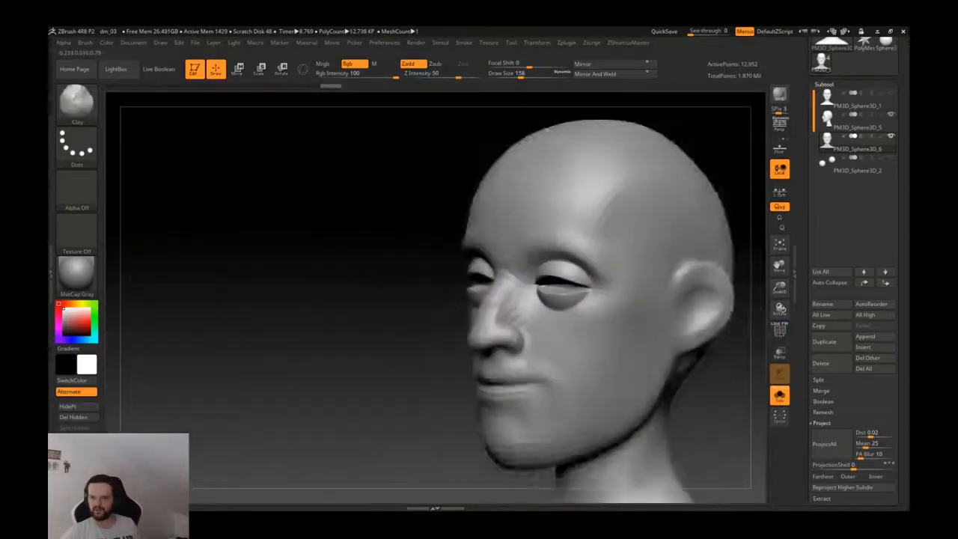
shift+right_drag(467, 284, 557, 298)
key(shift+f)
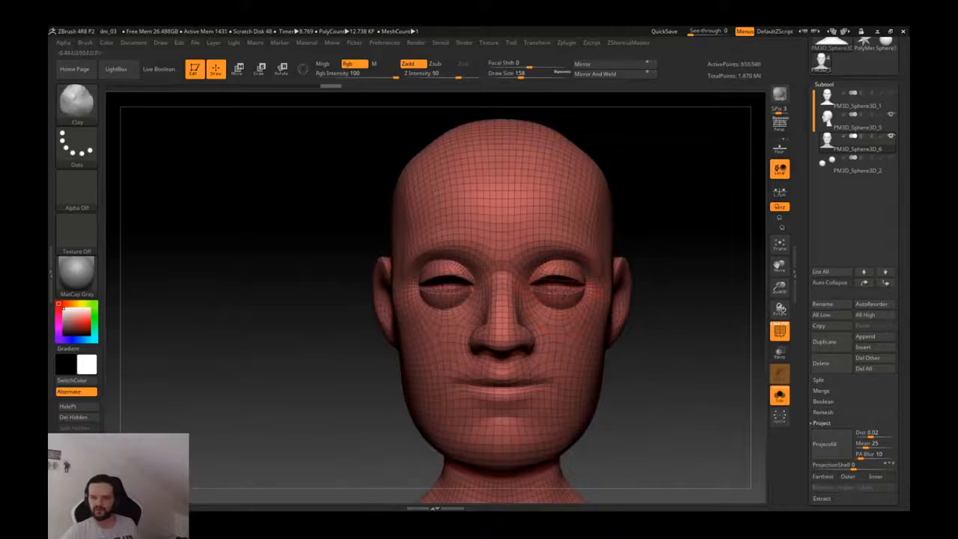
- Examine the eyelid seams up close, comparing the highest subdivision level with the lower ones
key(d)
key(d)
key(d)
key(shift+f)
ctrl+right_drag(500, 292, 519, 278)
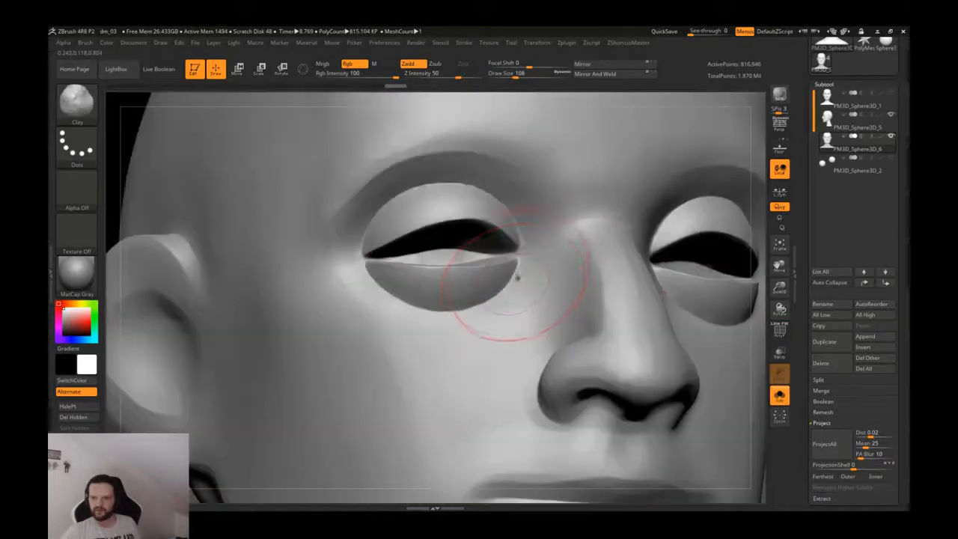
key(shift+d)
key(shift+d)
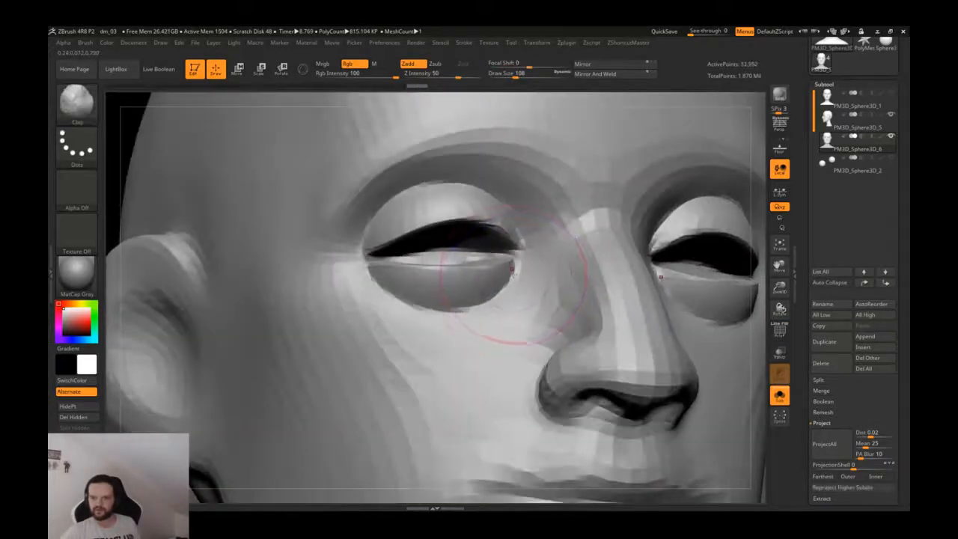
key(shift+d)
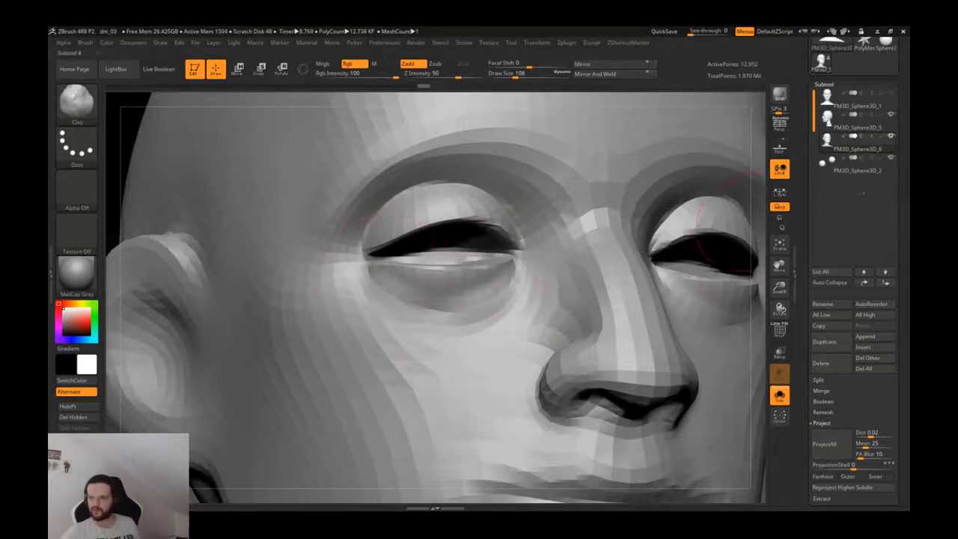
- Leave Solo mode, hide the original merged head, and show the eyeballs inside the remeshed head
click(780, 395)
mouse_move(488, 314)
right_down()
mouse_move(419, 313)
mouse_move(481, 300)
right_up()
click(890, 117)
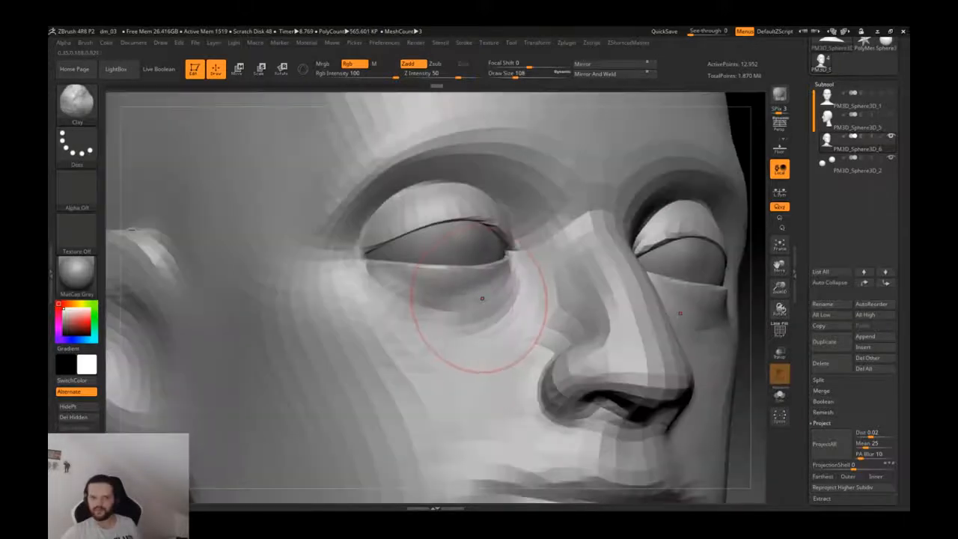
right_drag(367, 235, 371, 213)
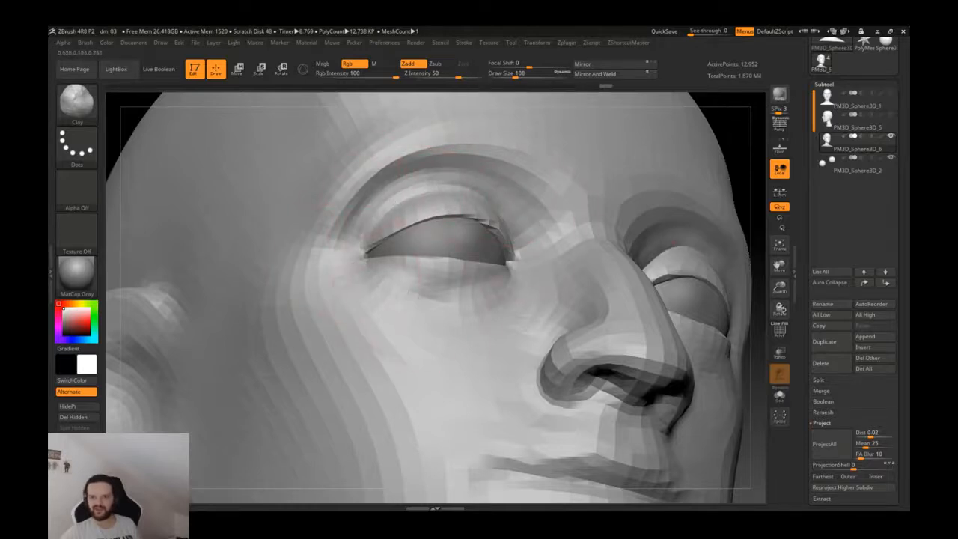
- Smooth the seam beneath the lower eyelids into the face at subdivision level 2
mouse_move(457, 288)
shift+right_down()
mouse_move(442, 329)
mouse_move(477, 479)
mouse_move(528, 449)
mouse_move(468, 256)
mouse_move(506, 269)
mouse_move(437, 274)
mouse_move(451, 275)
mouse_move(514, 213)
mouse_move(540, 318)
mouse_move(550, 270)
mouse_move(557, 329)
mouse_move(467, 288)
shift+right_up()
right_drag(468, 288, 508, 303)
key(shift+d)
key(shift+d)
ctrl+right_drag(417, 313, 420, 341)
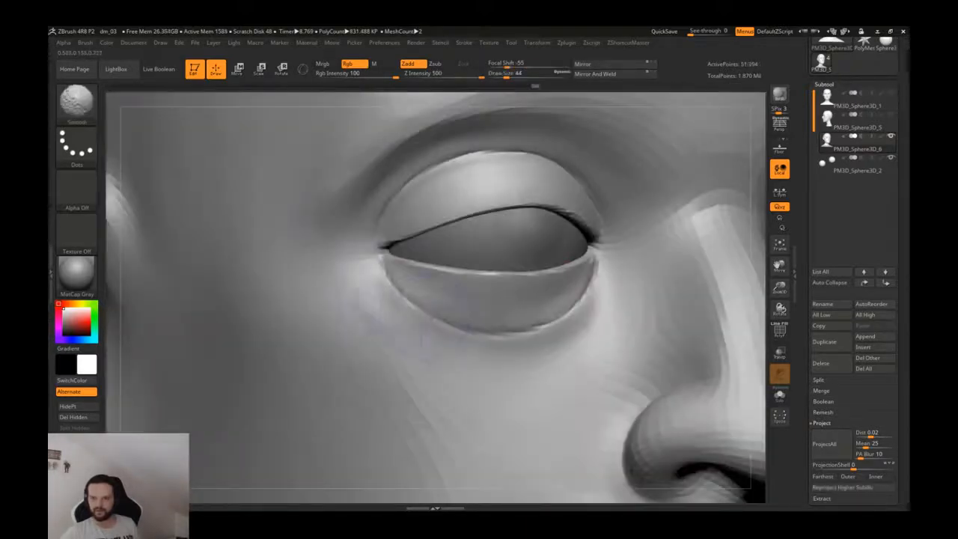
mouse_move(486, 336)
shift+mouse_down()
mouse_move(568, 314)
mouse_move(591, 288)
shift+mouse_up()
right_drag(584, 300, 554, 270)
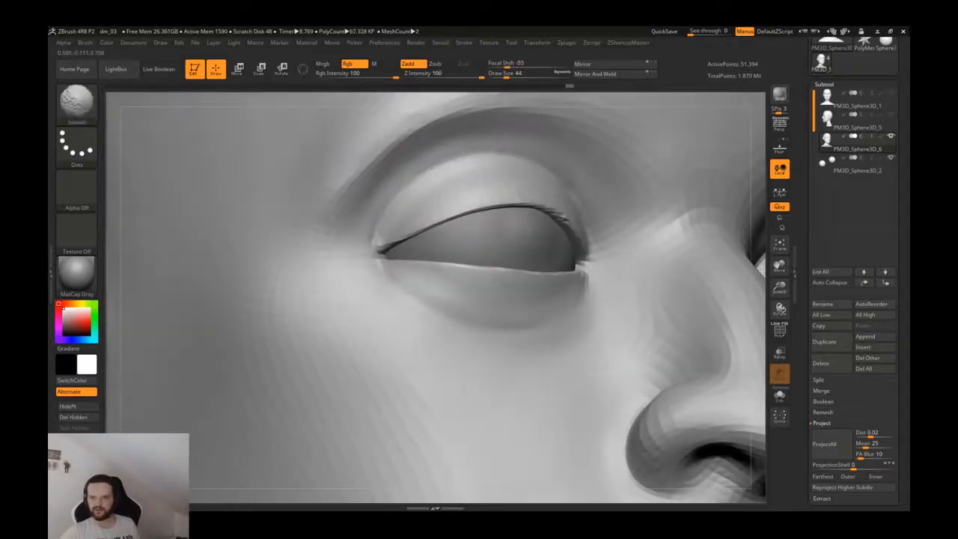
- Smooth the remaining seams around the upper and lower eyelids at subdivision level 4
drag(405, 197, 413, 194)
key(d)
key(d)
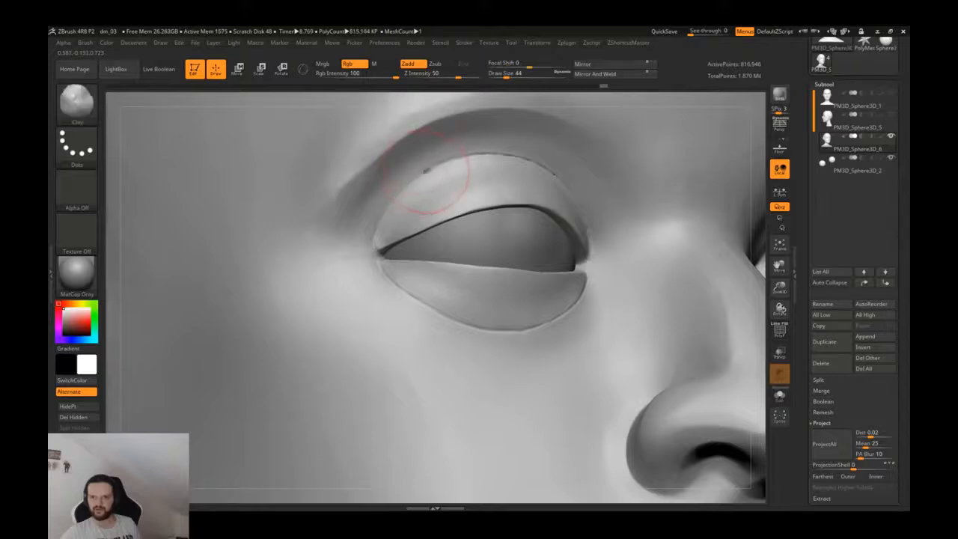
key(shift)
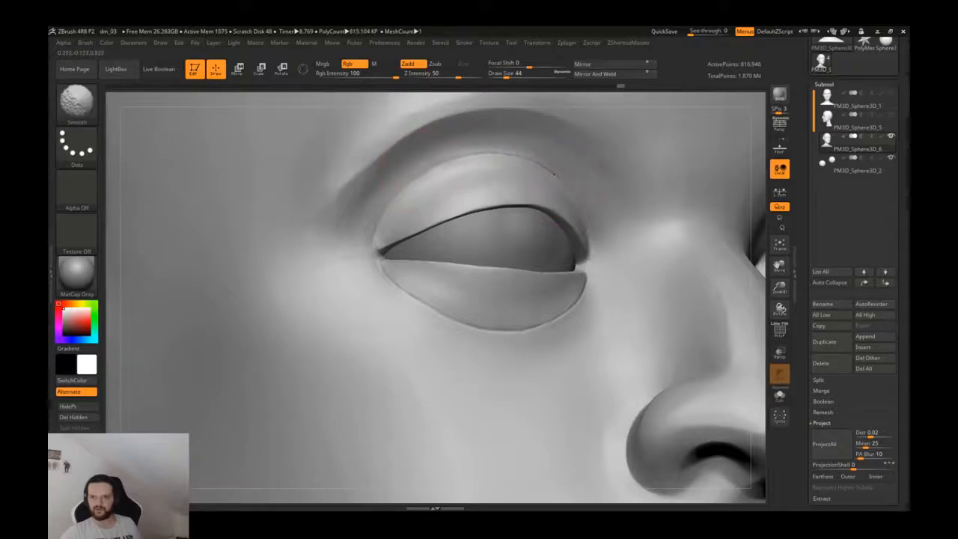
shift+drag(371, 256, 385, 272)
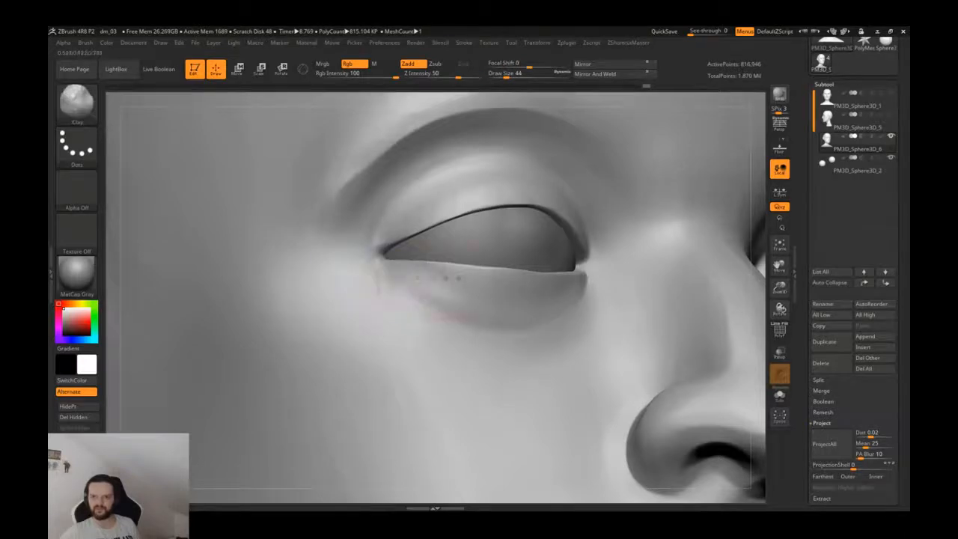
- Examine the blended eyelids and the whole face from the front
ctrl+right_drag(446, 277, 449, 217)
shift+right_drag(643, 277, 559, 308)
alt+right_drag(467, 303, 467, 262)
alt+right_drag(602, 316, 558, 271)
key(s)
drag(580, 338, 588, 338)
alt+right_drag(594, 335, 603, 336)
ctrl+right_drag(603, 336, 612, 361)
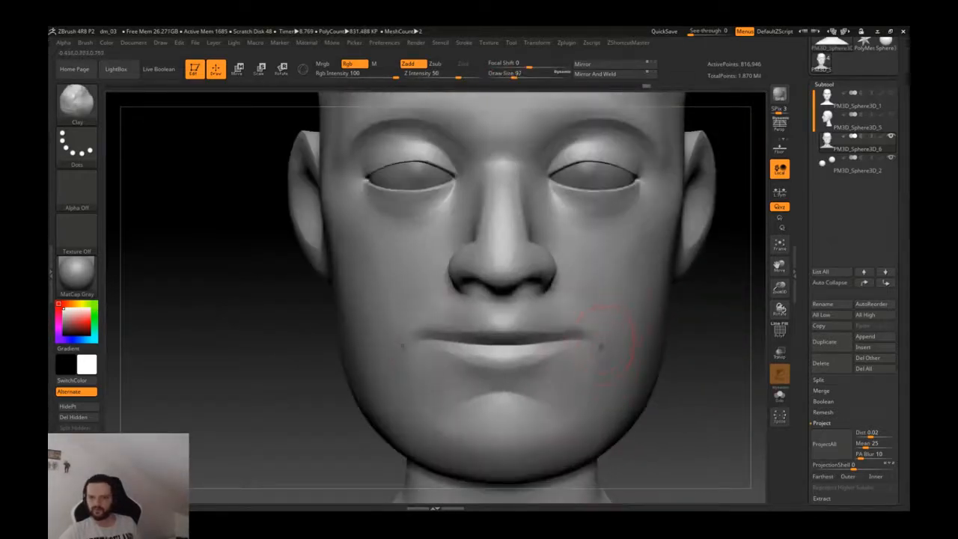
- Drop the head to its lowest subdivision level and set the draw size to 192
key(s)
drag(619, 351, 649, 350)
key(shift+d)
key(shift+d)
key(shift+d)
key(s)
mouse_move(649, 349)
ctrl+right_down()
mouse_move(649, 320)
mouse_move(674, 329)
mouse_move(688, 293)
mouse_move(649, 311)
ctrl+right_up()
key(s)
drag(645, 309, 640, 309)
- Adjust the head's shape at the temples beside the eyes with the Move brush, reducing the draw size to 158
key(b)
key(m)
key(v)
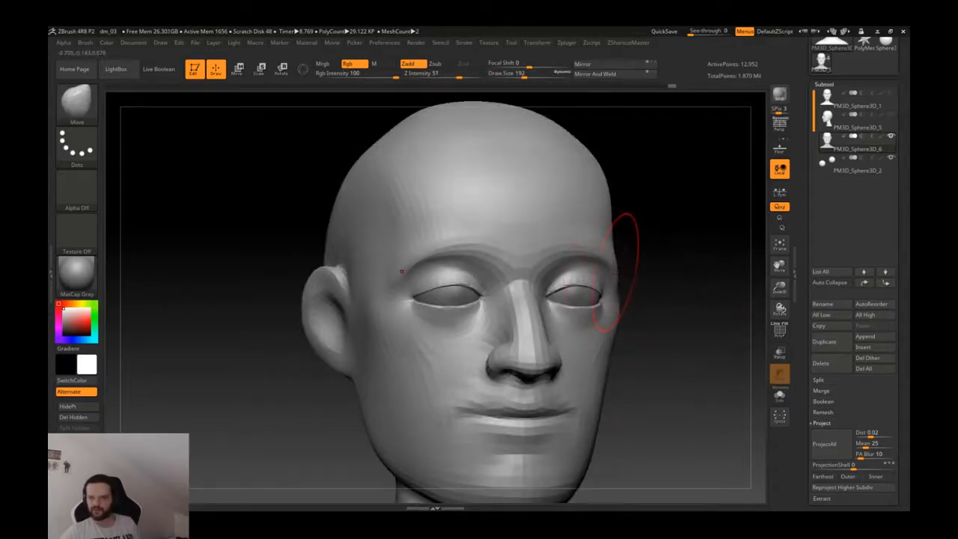
mouse_move(633, 276)
right_down()
mouse_move(578, 287)
mouse_move(591, 283)
right_up()
key(s)
drag(633, 303, 633, 296)
mouse_move(616, 305)
right_down()
mouse_move(696, 298)
mouse_move(658, 284)
right_up()
- Trim and smooth the temple area between the eyes and ears with the TrimDynamic brush
key(b)
key(t)
key(d)
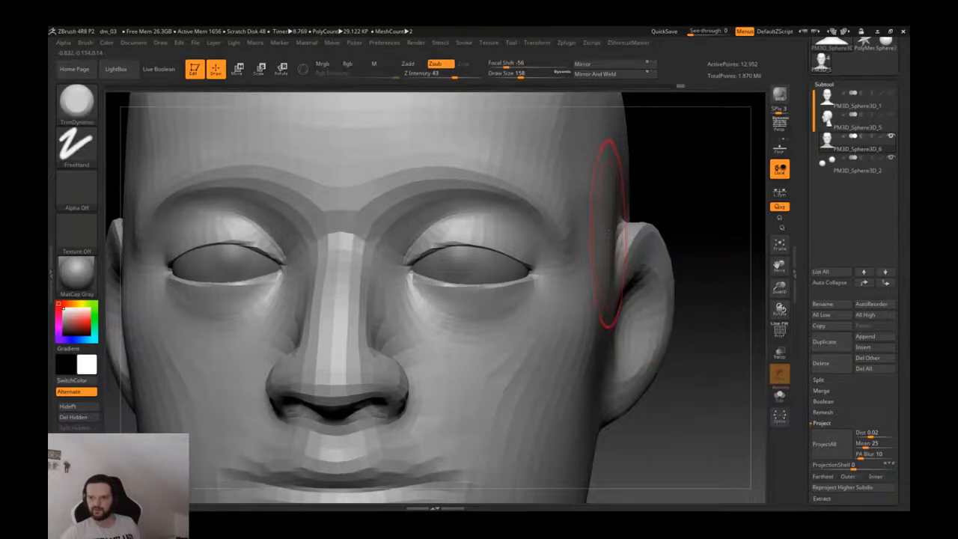
right_drag(609, 235, 591, 215)
key(shift)
mouse_move(535, 266)
right_down()
mouse_move(588, 284)
mouse_move(597, 299)
right_up()
- Pull the cheekbones slightly outward and upward with the Move brush
key(b)
key(m)
key(v)
drag(573, 333, 579, 328)
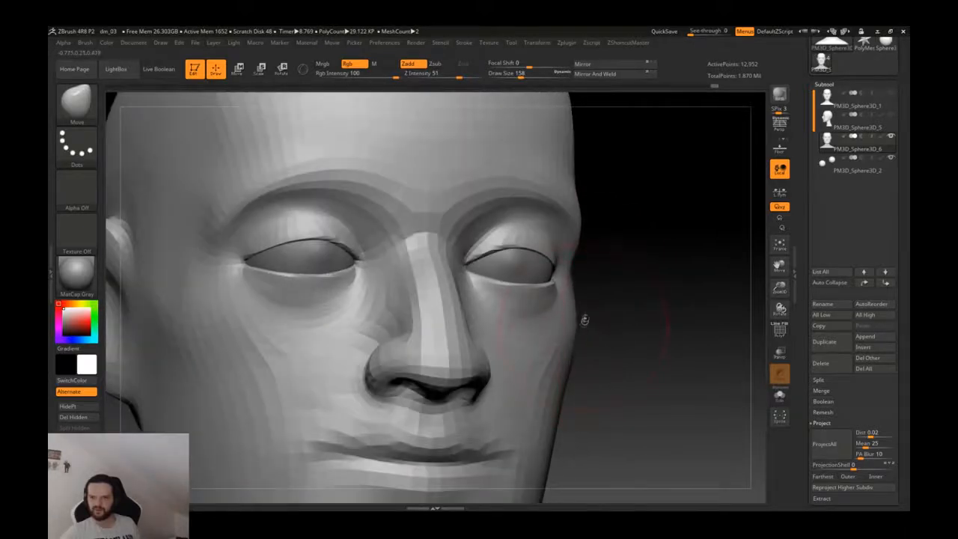
right_drag(576, 270, 490, 288)
- Build up the cheekbones below the outer eye corners with the Clay brush and smooth them into the cheeks
key(b)
key(c)
key(l)
right_drag(588, 348, 517, 338)
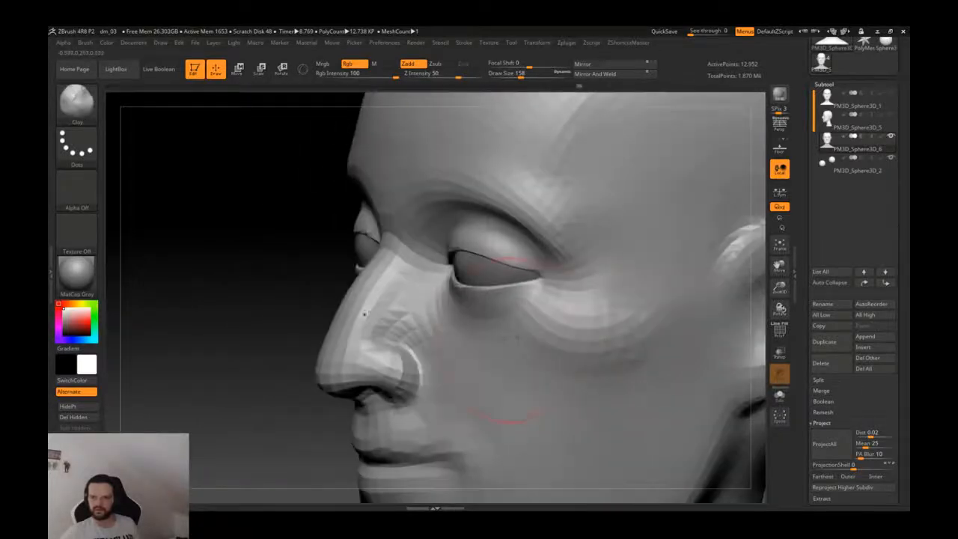
drag(552, 341, 523, 340)
right_drag(520, 338, 567, 332)
mouse_move(566, 333)
shift+mouse_down()
mouse_move(517, 331)
mouse_move(627, 310)
shift+mouse_up()
drag(616, 308, 588, 327)
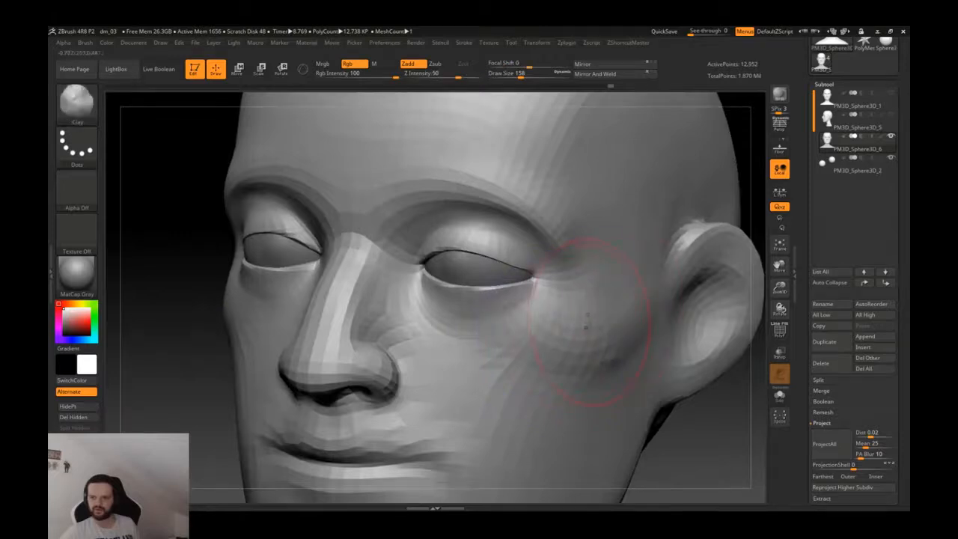
mouse_move(588, 326)
right_down()
mouse_move(636, 328)
mouse_move(584, 329)
mouse_move(626, 342)
mouse_move(603, 322)
right_up()
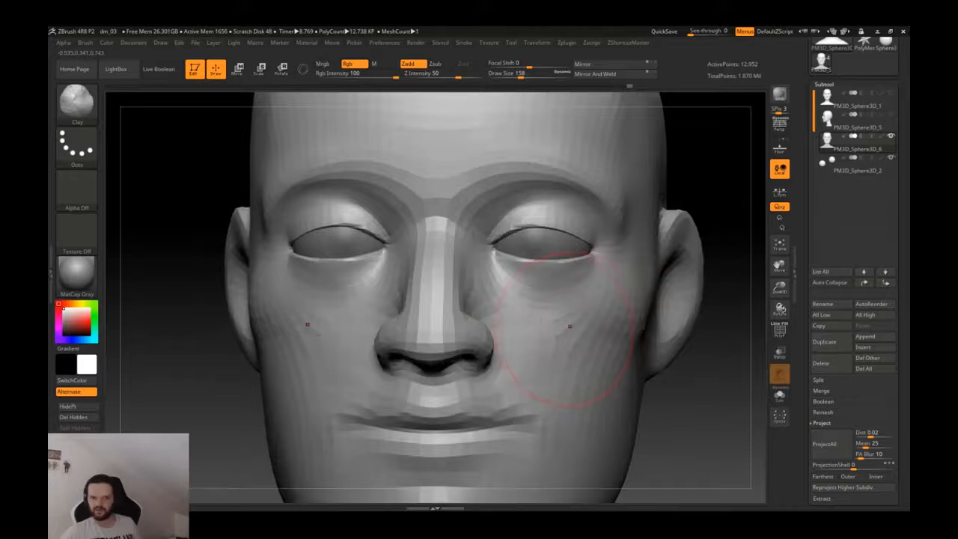
right_drag(608, 308, 608, 274)
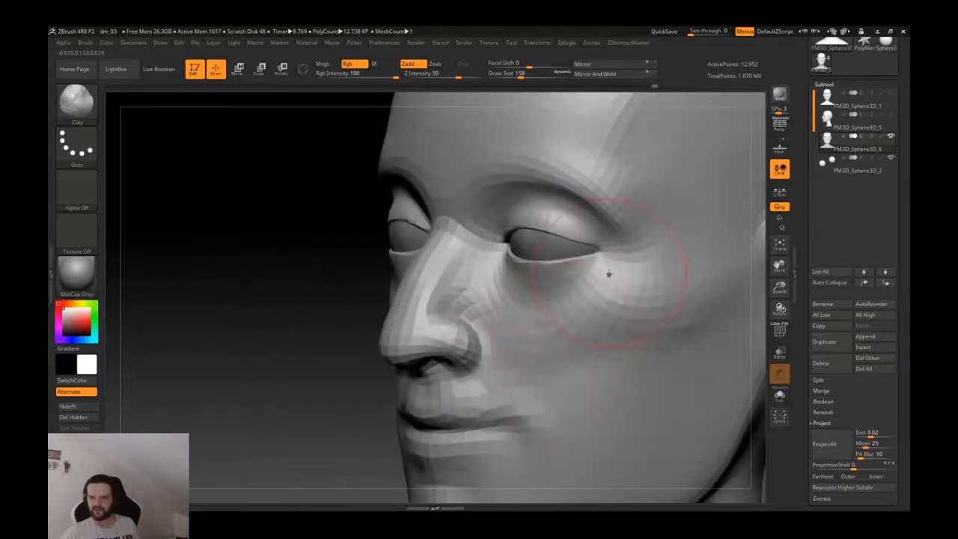
key(bracketleft)
right_drag(560, 297, 636, 340)
- Compare the reshaped cheekbones and face across the higher and lower subdivision levels
key(d)
key(d)
key(d)
key(shift+d)
key(shift+d)
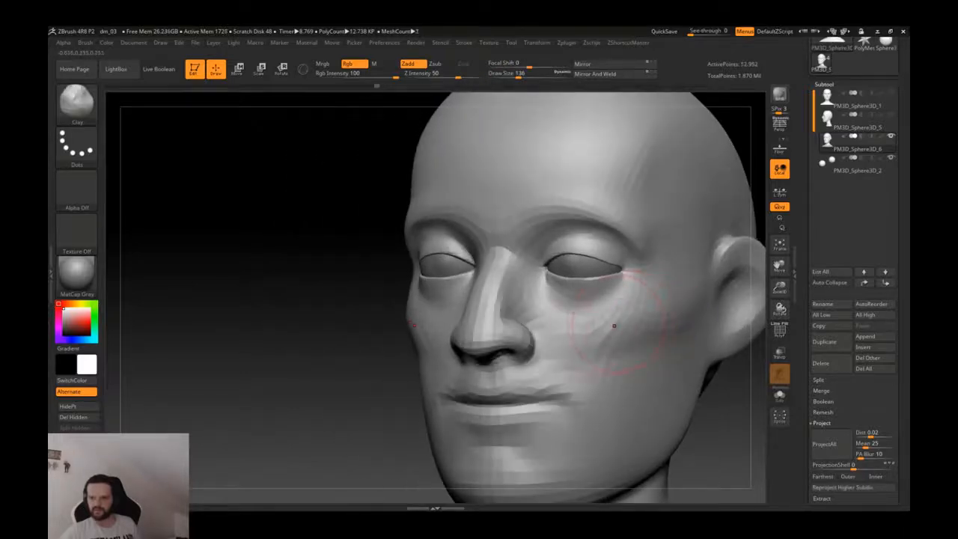
key(bracketright)
key(bracketright)
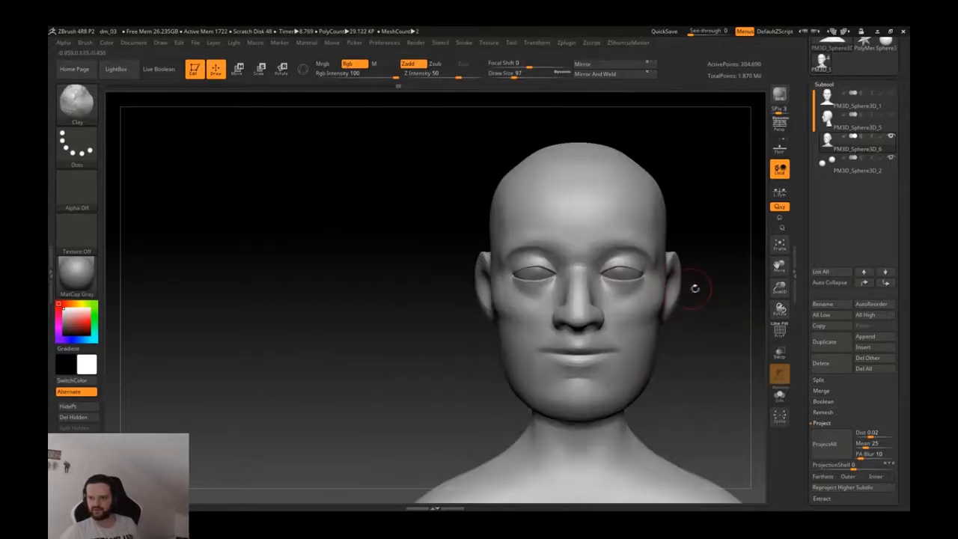
- Examine the face from the front and at an angle, comparing lower and highest subdivision levels
mouse_move(693, 284)
mouse_down()
mouse_move(684, 312)
mouse_move(692, 324)
mouse_move(636, 292)
mouse_move(621, 322)
mouse_move(456, 244)
mouse_up()
key(shift+d)
ctrl+right_drag(455, 227, 373, 267)
key(d)
key(d)
key(d)
mouse_move(376, 313)
shift+right_down()
mouse_move(363, 325)
mouse_move(505, 315)
shift+right_up()
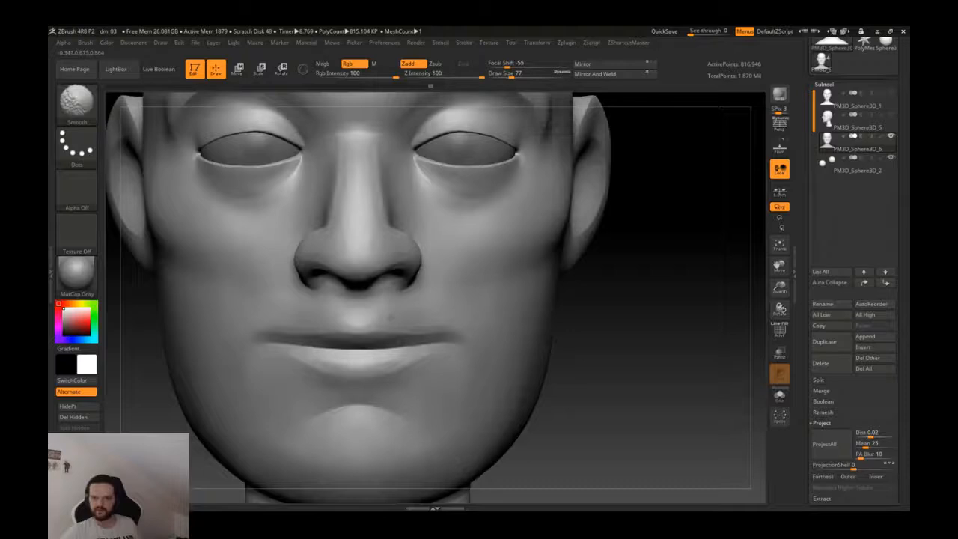
mouse_move(417, 228)
right_down()
mouse_move(437, 259)
mouse_move(470, 282)
right_up()
mouse_move(470, 281)
ctrl+right_down()
mouse_move(464, 265)
mouse_move(493, 279)
ctrl+right_up()
- Save the project over the existing dm_03 file
key(ctrl+s)
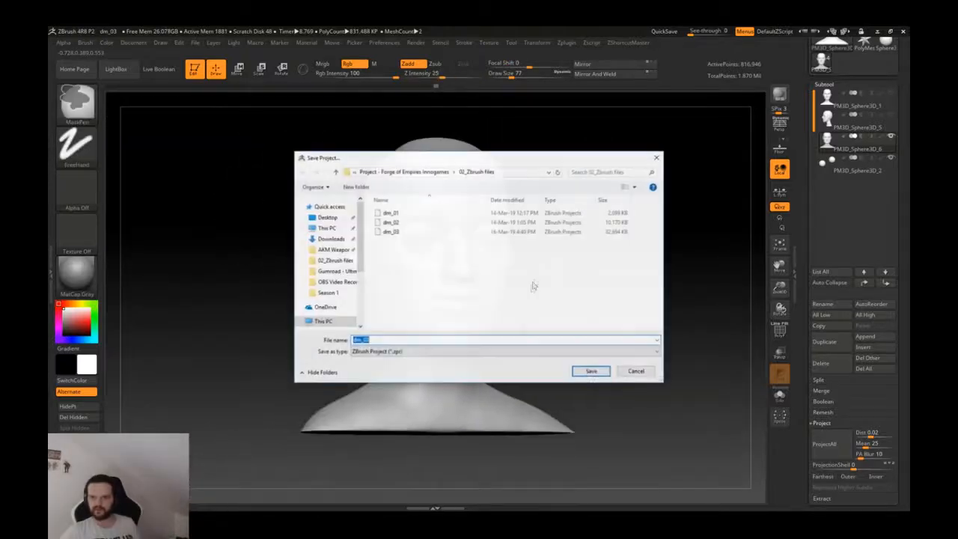
click(591, 371)
click(512, 277)
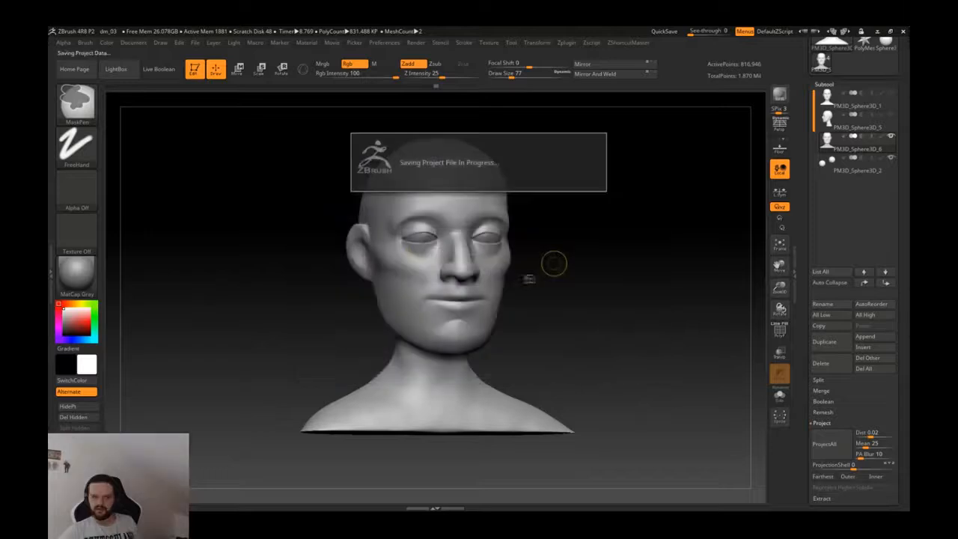
- Drop the head to its lowest subdivision level, then shape and smooth the side of the forehead with the Move brush
right_drag(562, 273, 500, 256)
mouse_move(558, 295)
right_down()
mouse_move(605, 321)
mouse_move(572, 313)
mouse_move(608, 311)
mouse_move(604, 302)
mouse_move(546, 296)
right_up()
key(shift)
shift+right_drag(657, 219, 666, 216)
key(shift+d)
key(shift+d)
key(shift+d)
mouse_move(667, 183)
shift+right_down()
mouse_move(691, 211)
mouse_move(688, 193)
mouse_move(677, 225)
shift+right_up()
key(b)
key(m)
key(v)
right_drag(652, 175, 614, 149)
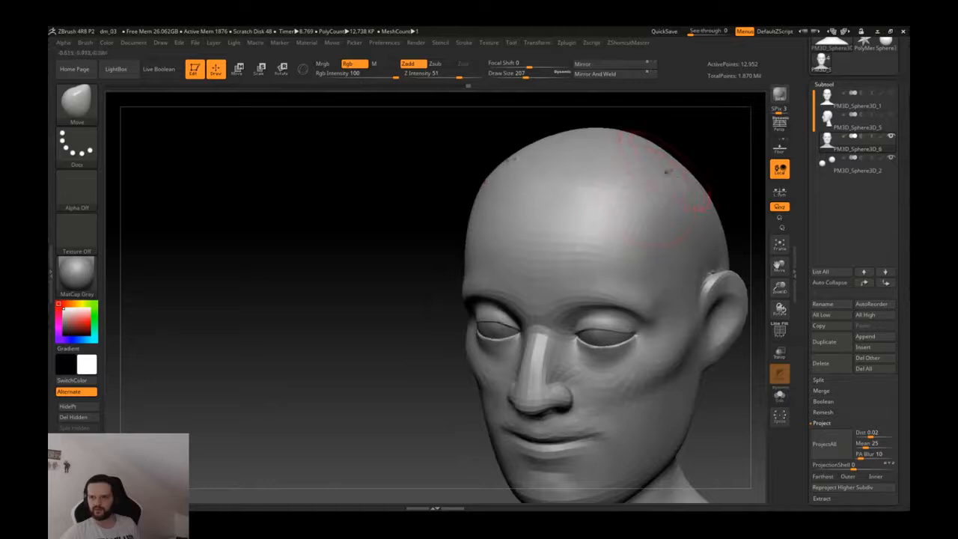
right_drag(668, 163, 601, 245)
shift+drag(583, 216, 588, 190)
- Smooth the top of the skull and adjust the head's outline with the Move brush enlarged to draw sizes 251 and 351
right_drag(532, 175, 559, 263)
alt+right_drag(581, 146, 521, 271)
click(529, 74)
mouse_move(516, 163)
shift+mouse_down()
mouse_move(540, 154)
mouse_move(521, 124)
shift+mouse_up()
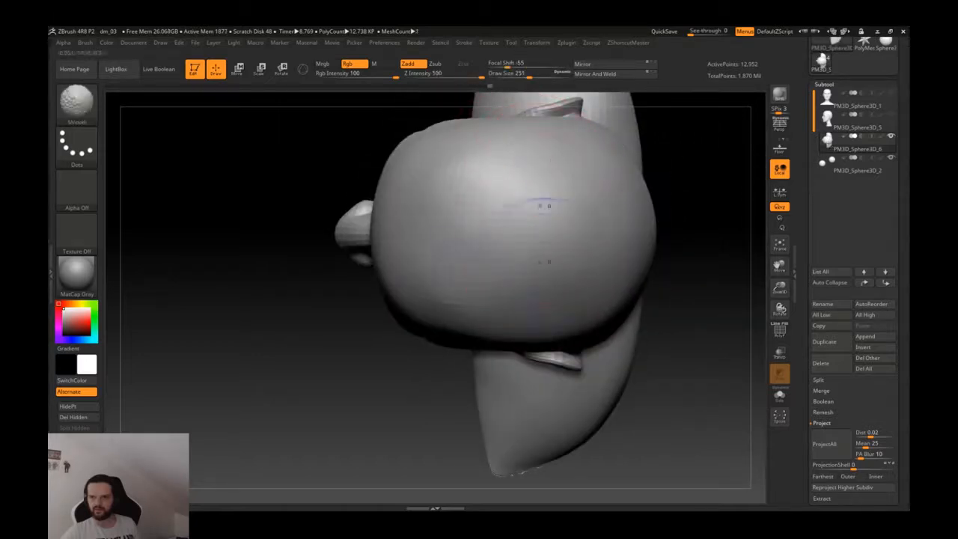
right_drag(556, 308, 529, 267)
drag(531, 274, 531, 282)
mouse_move(531, 281)
ctrl+right_down()
mouse_move(524, 239)
mouse_move(607, 244)
mouse_move(570, 311)
mouse_move(603, 187)
ctrl+right_up()
ctrl+right_drag(561, 326, 533, 394)
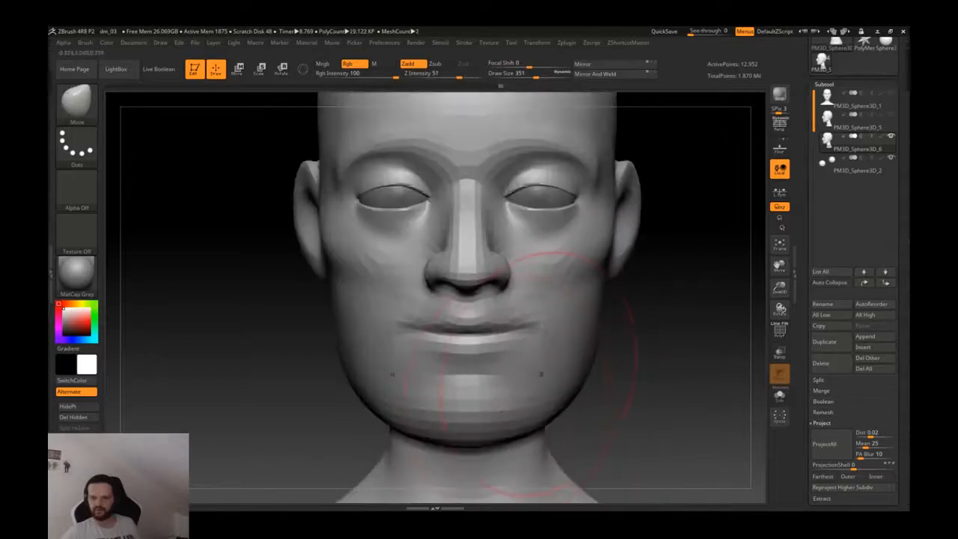
drag(572, 210, 580, 207)
mouse_move(567, 380)
ctrl+right_down()
mouse_move(620, 259)
mouse_move(621, 301)
ctrl+right_up()
- At the highest subdivision level, blend the inner eye corners into the nose with the Clay brush at draw size 29, smoothing the transition
key(d)
key(d)
key(d)
key(s)
key(s)
ctrl+right_drag(496, 248, 483, 282)
key(b)
key(c)
key(l)
key(s)
drag(481, 270, 463, 270)
mouse_move(462, 236)
mouse_down()
mouse_move(467, 250)
mouse_move(453, 232)
mouse_move(471, 259)
mouse_move(442, 235)
mouse_up()
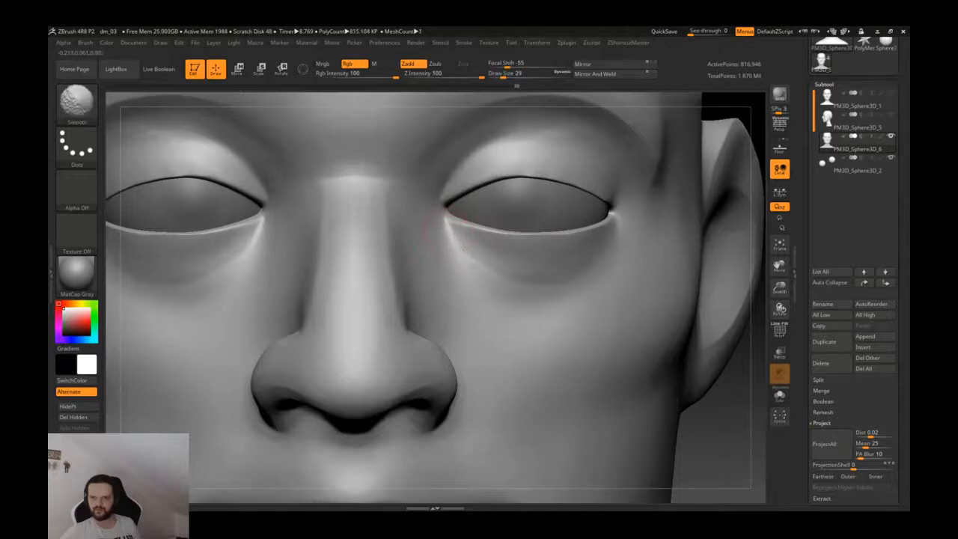
mouse_move(465, 225)
ctrl+right_down()
mouse_move(524, 254)
mouse_move(649, 273)
ctrl+right_up()
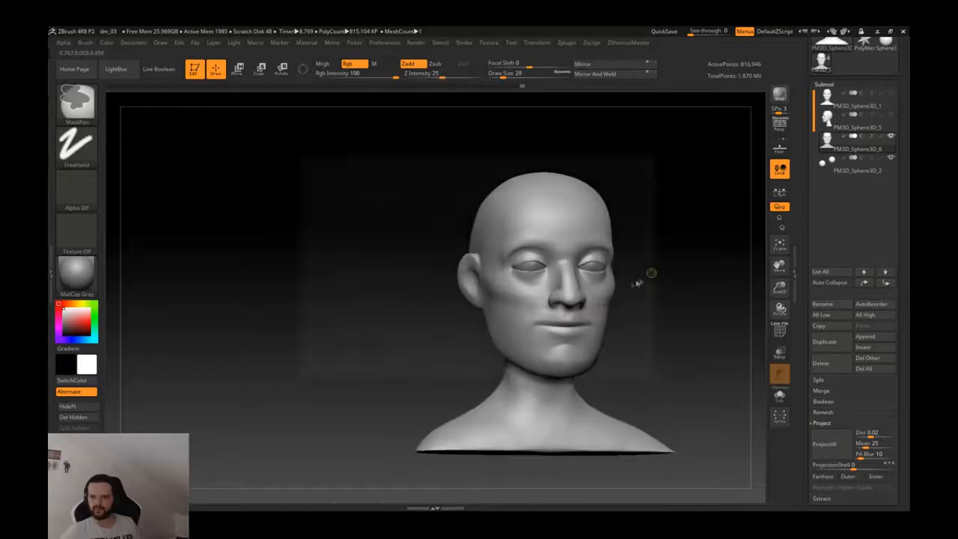
- Save the updated head project again as dm_03, replacing the earlier save
key(ctrl+s)
click(587, 368)
click(507, 276)
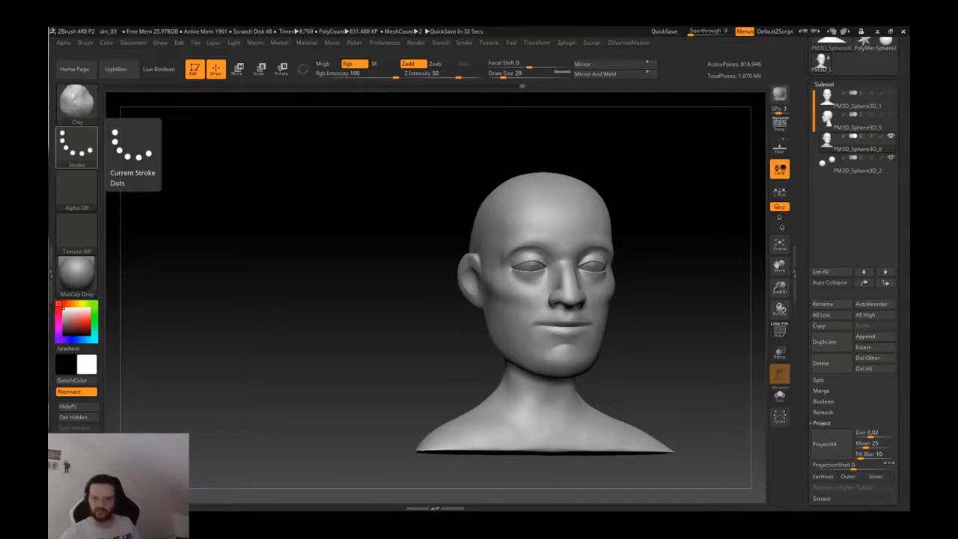
- Set up the DamStandard brush at draw size 74 and drop the head to its lowest subdivision level
mouse_move(658, 252)
mouse_down()
mouse_move(647, 270)
mouse_move(598, 280)
mouse_move(636, 311)
mouse_up()
key(s)
right_drag(636, 310, 626, 303)
key(b)
key(d)
key(s)
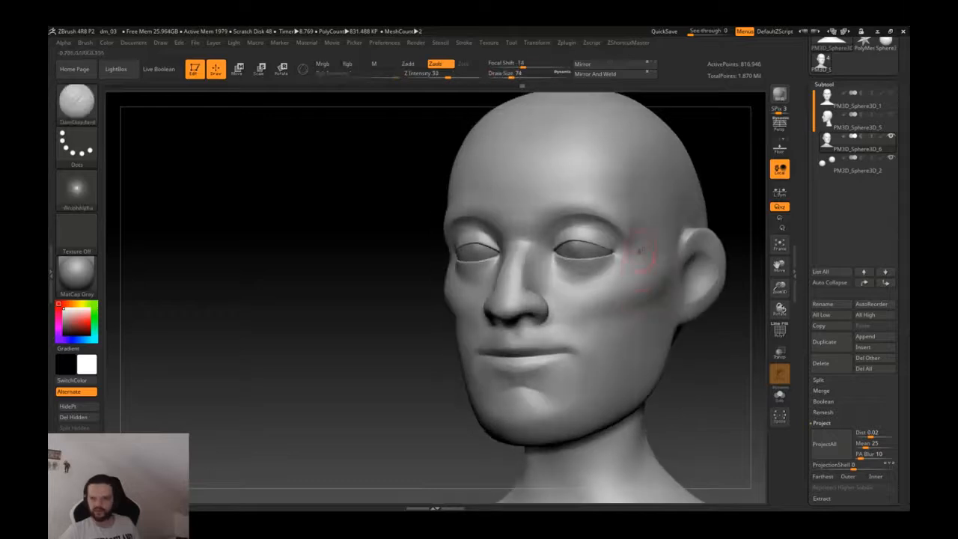
drag(657, 258, 617, 296)
key(ctrl+z)
key(shift+d)
key(shift+d)
key(shift+d)
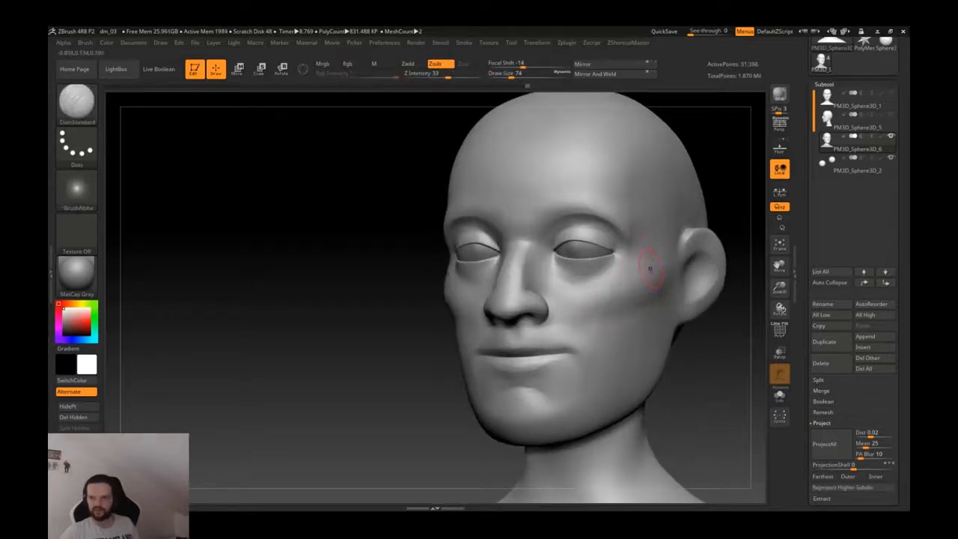
- Try to carve a crease beneath the cheekbone with the DamStandard brush at draw size 74
drag(651, 264, 614, 303)
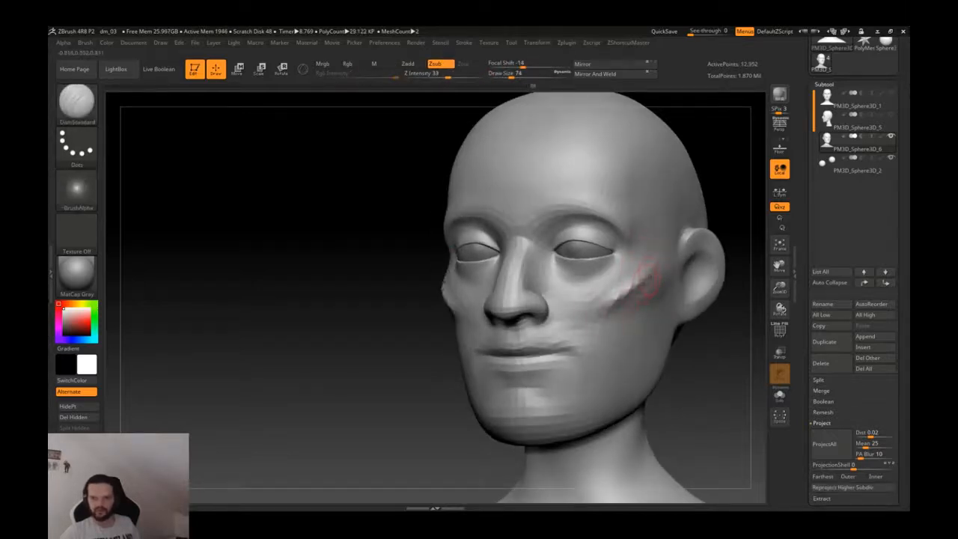
key(ctrl+z)
drag(651, 267, 617, 300)
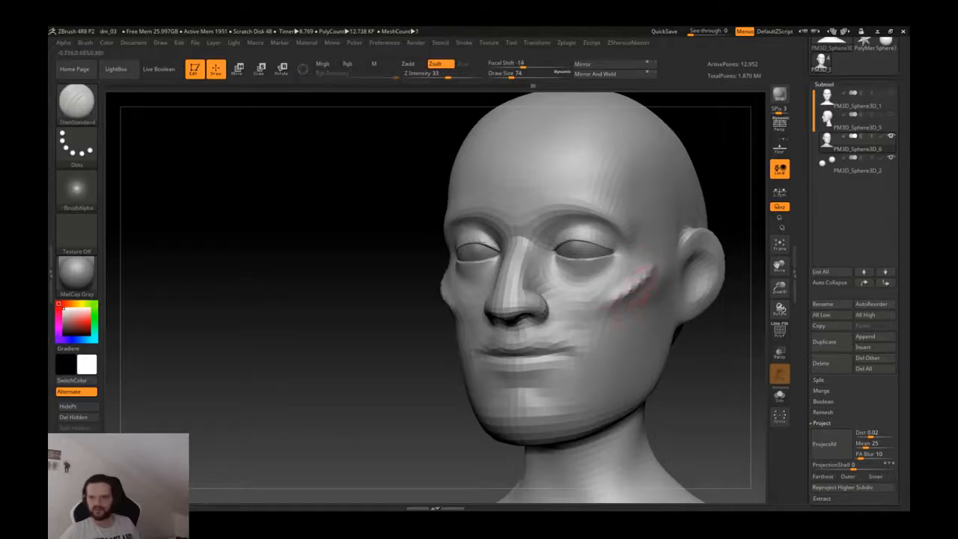
key(ctrl+z)
- Carve a hollow beneath the cheekbones with the DamStandard brush at draw size 124, then return to the highest subdivision level
key(s)
drag(647, 263, 615, 331)
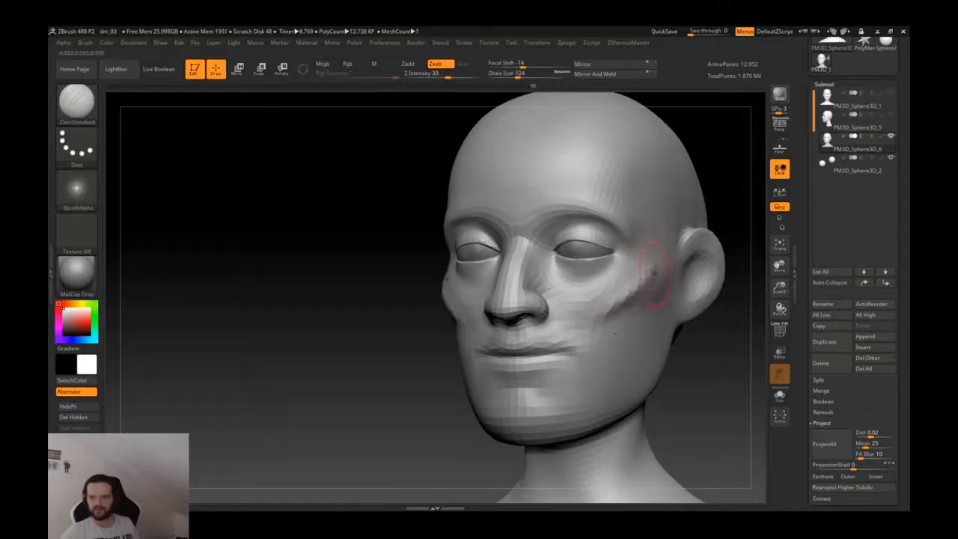
key(d)
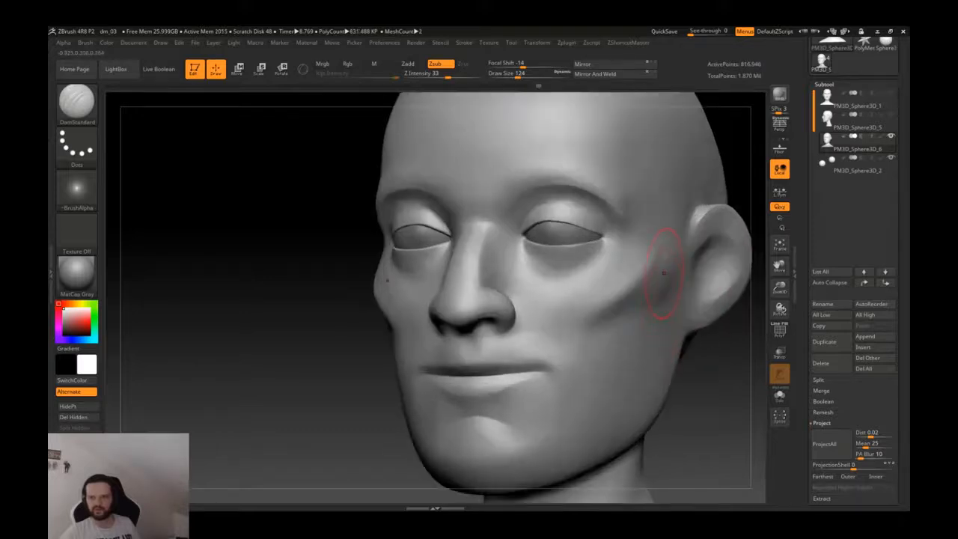
- Fill and smooth the cheek area between the hollow and the ear with the Clay brush at a lower subdivision level
key(b)
key(c)
key(l)
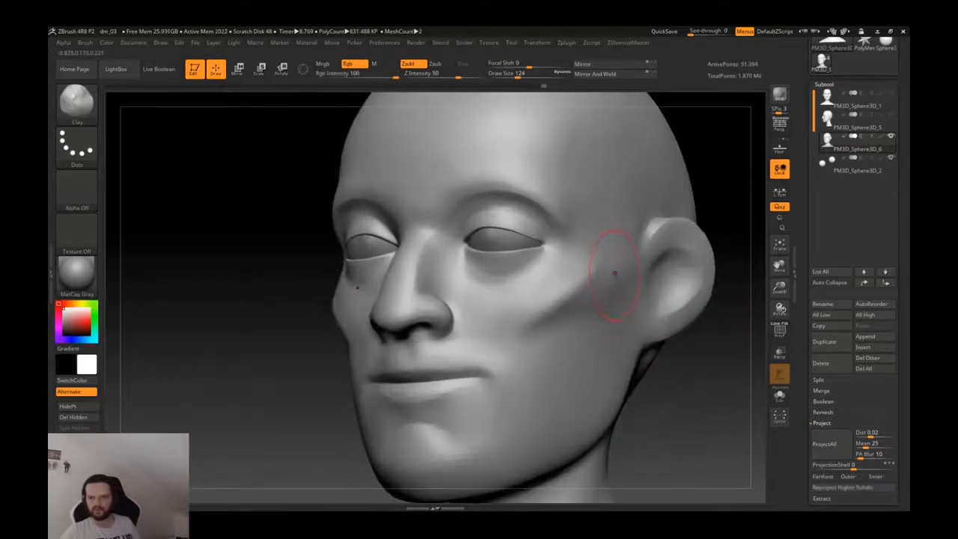
key(shift)
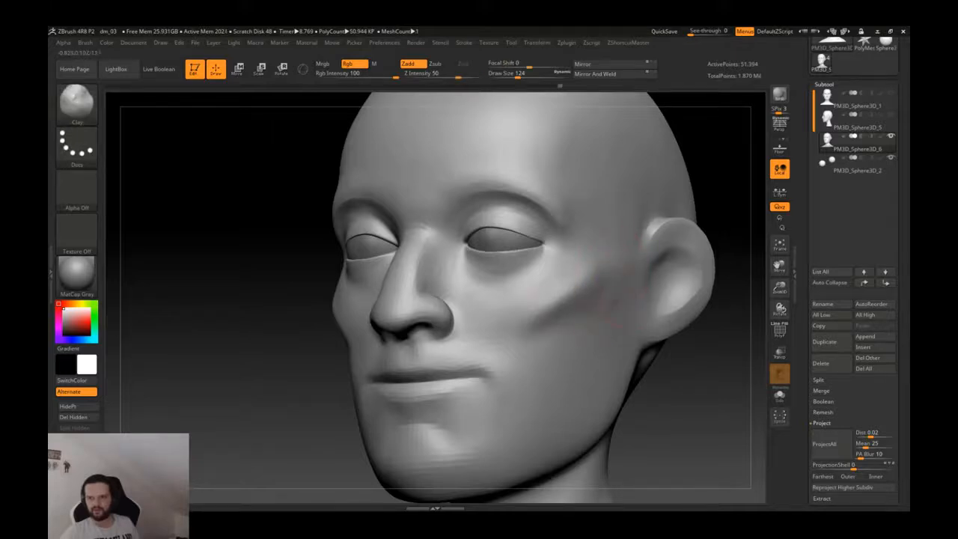
key(shift)
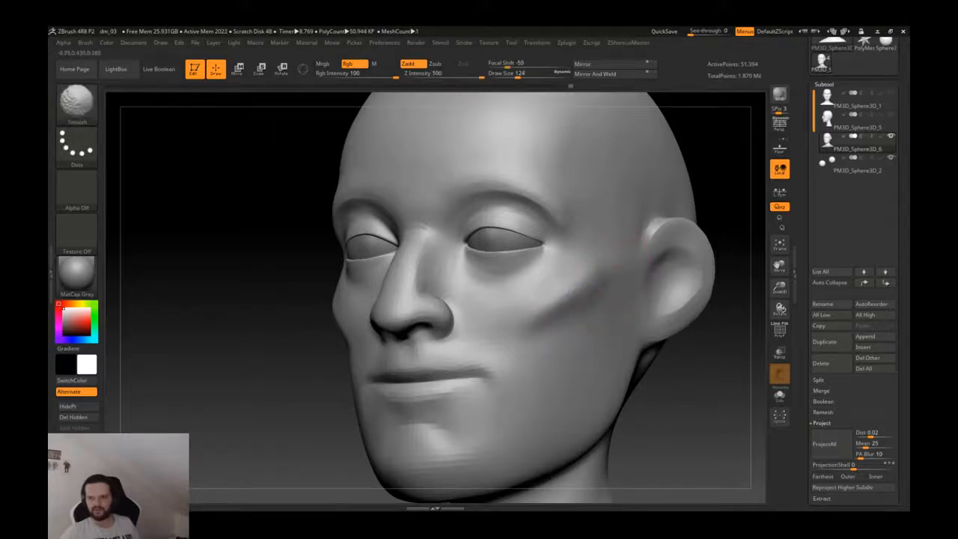
right_drag(563, 261, 576, 247)
- Sharpen the lower edge of the cheekbones with the Pinch brush, adjusting its draw size
key(1)
key(2)
key(3)
key(4)
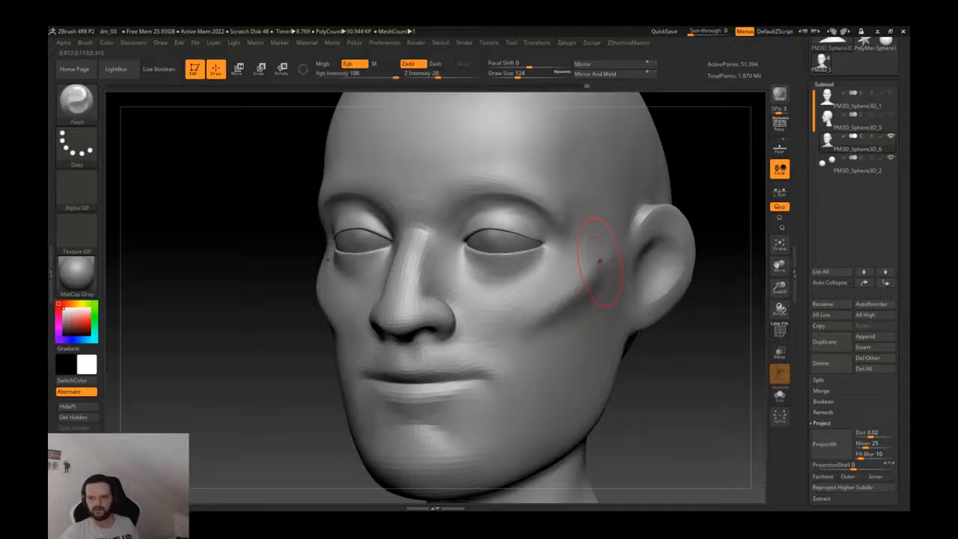
key(s)
drag(597, 287, 586, 303)
key(s)
drag(606, 267, 574, 301)
right_drag(580, 295, 564, 291)
- Refine the cheekbone edge and hollow with the DamStandard and Clay brushes, smoothing them into the cheek
key(1)
key(2)
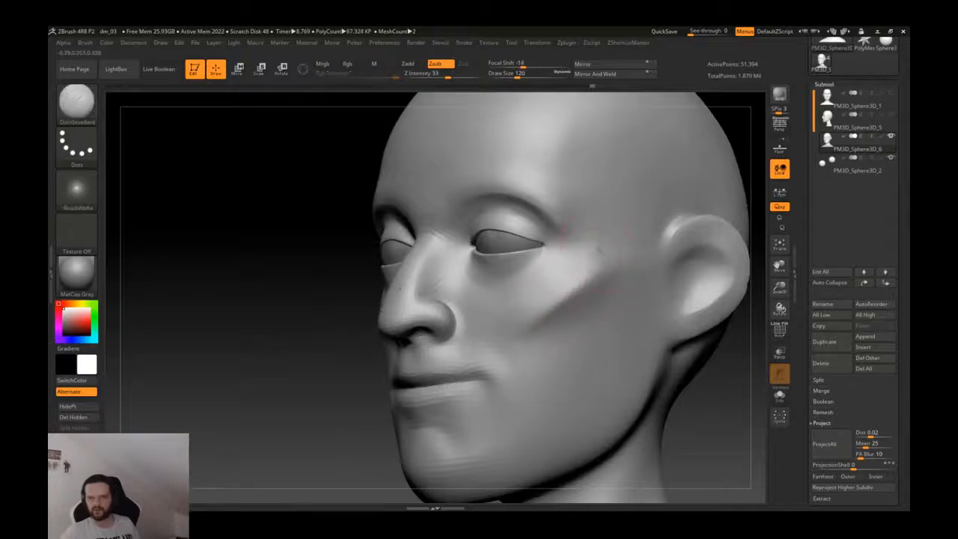
shift+drag(603, 259, 608, 268)
mouse_move(621, 267)
right_down()
mouse_move(641, 288)
mouse_move(600, 270)
right_up()
key(3)
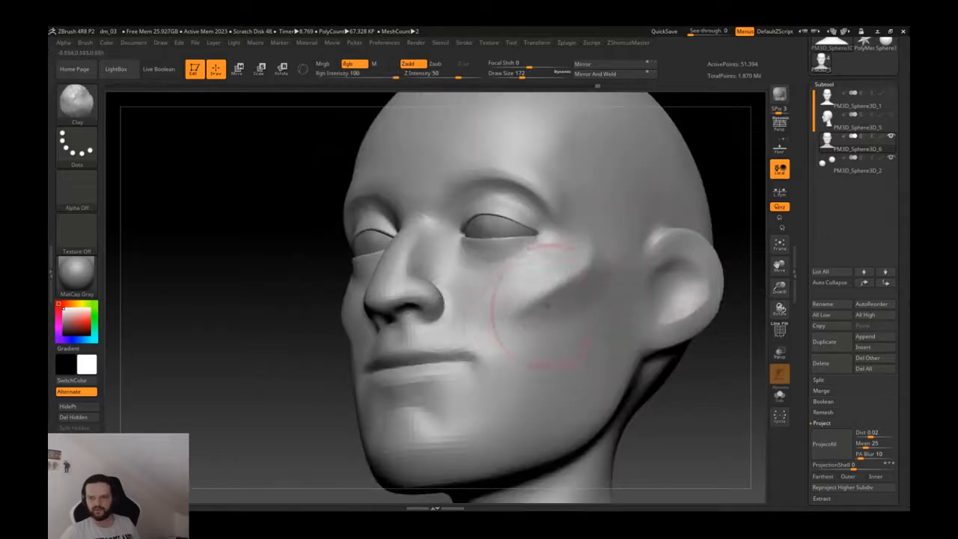
shift+drag(544, 308, 547, 305)
right_drag(548, 292, 566, 278)
right_drag(591, 225, 574, 227)
shift+drag(572, 239, 547, 267)
- Compare the cheekbone hollows from the front and three-quarter views at higher and lower subdivision levels
mouse_move(547, 267)
right_down()
mouse_move(599, 277)
mouse_move(662, 372)
right_up()
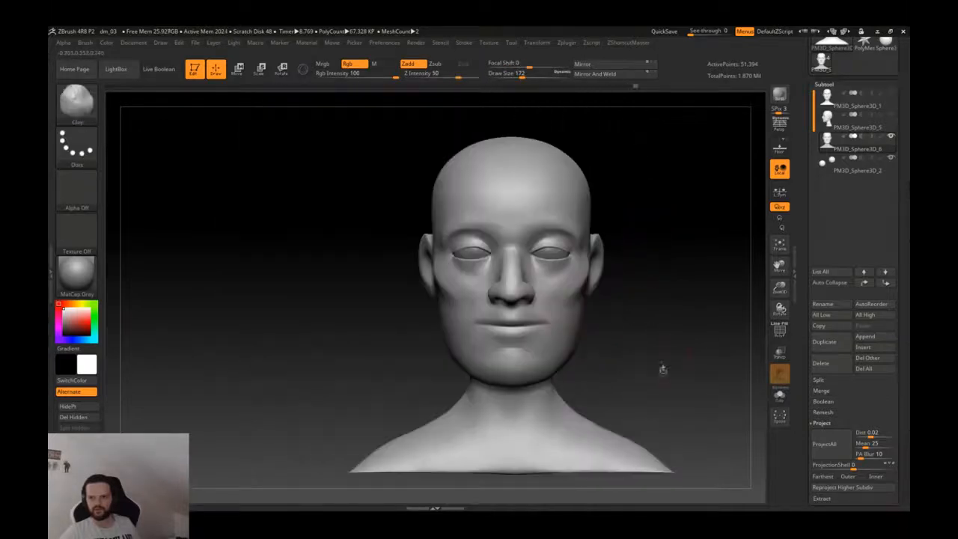
mouse_move(631, 300)
right_down()
mouse_move(650, 286)
mouse_move(615, 273)
mouse_move(591, 288)
mouse_move(595, 243)
right_up()
key(d)
key(d)
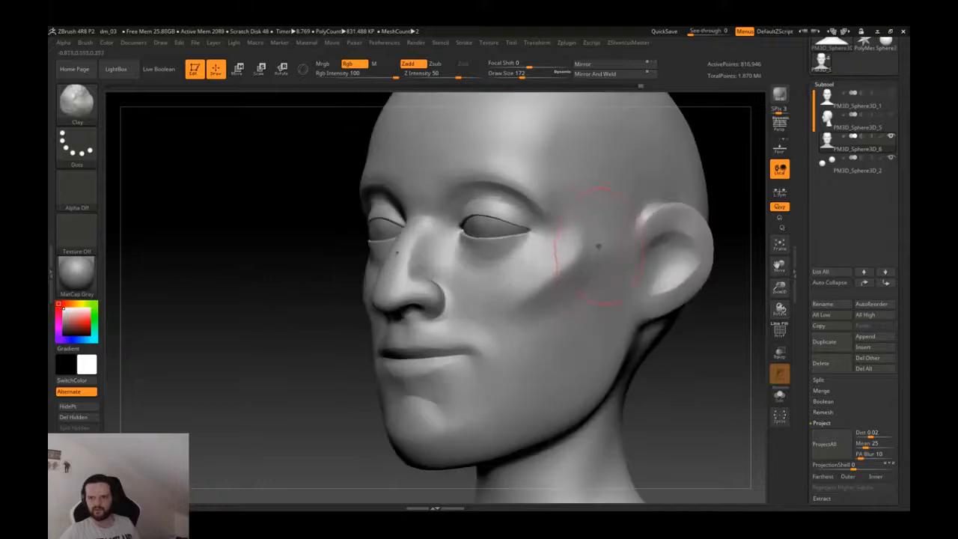
key(shift+d)
key(shift+d)
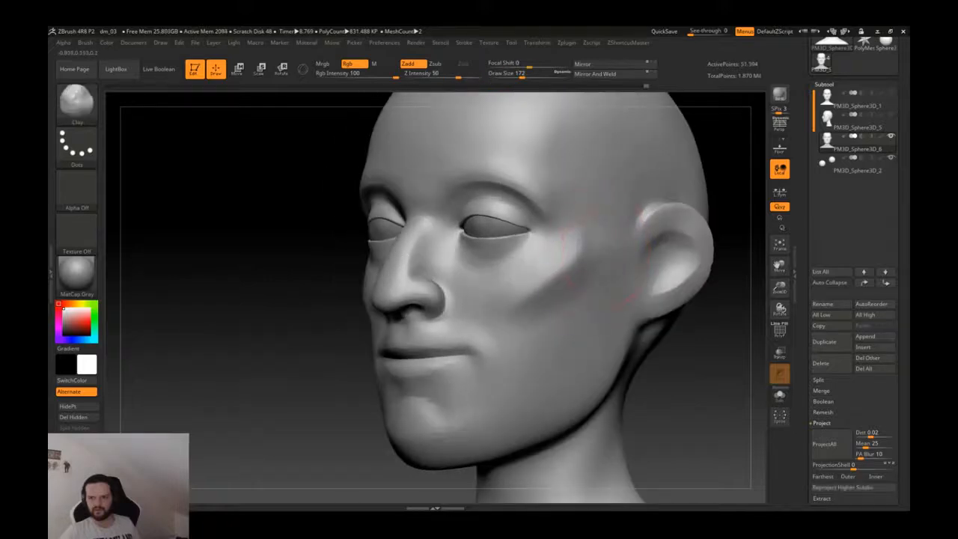
right_drag(597, 247, 635, 277)
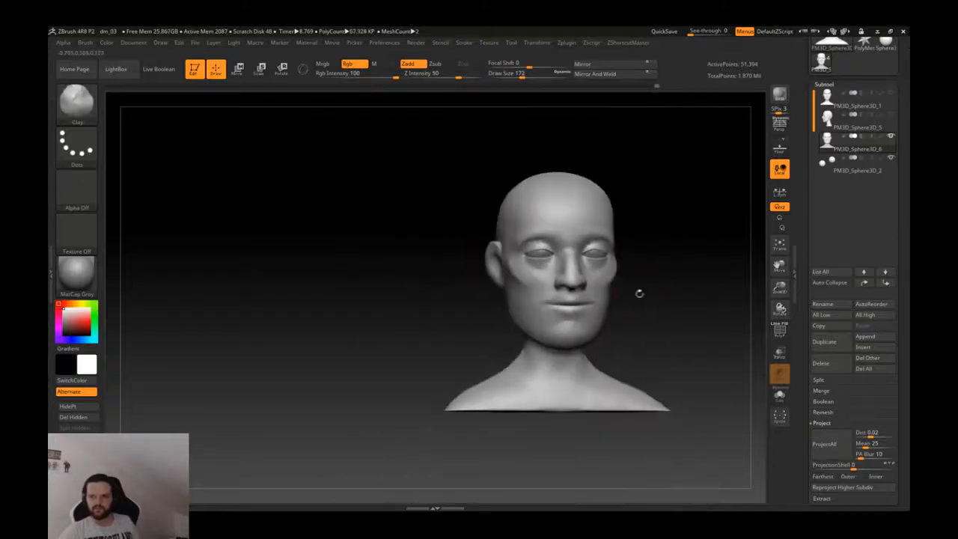
- Smooth the temple beside the outer eye corner and return the head to its highest subdivision level
ctrl+right_drag(621, 278, 468, 303)
ctrl+right_drag(589, 150, 615, 294)
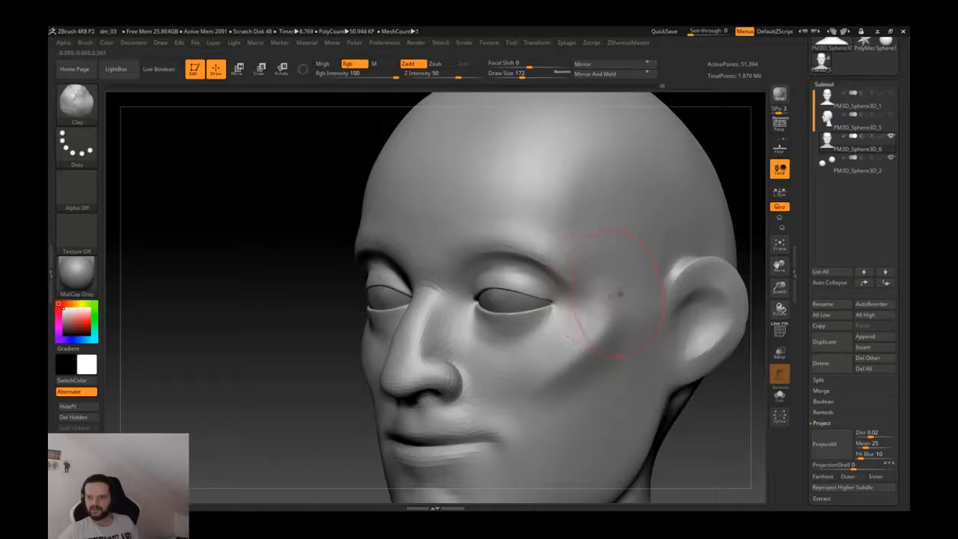
key(shift)
ctrl+right_drag(602, 288, 566, 267)
key(d)
ctrl+right_drag(637, 271, 630, 250)
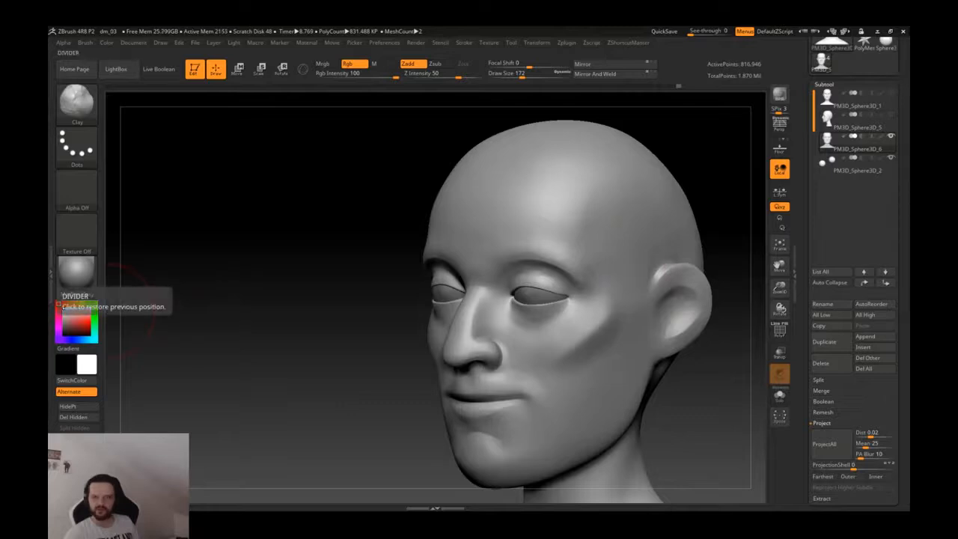
right_drag(507, 214, 552, 243)
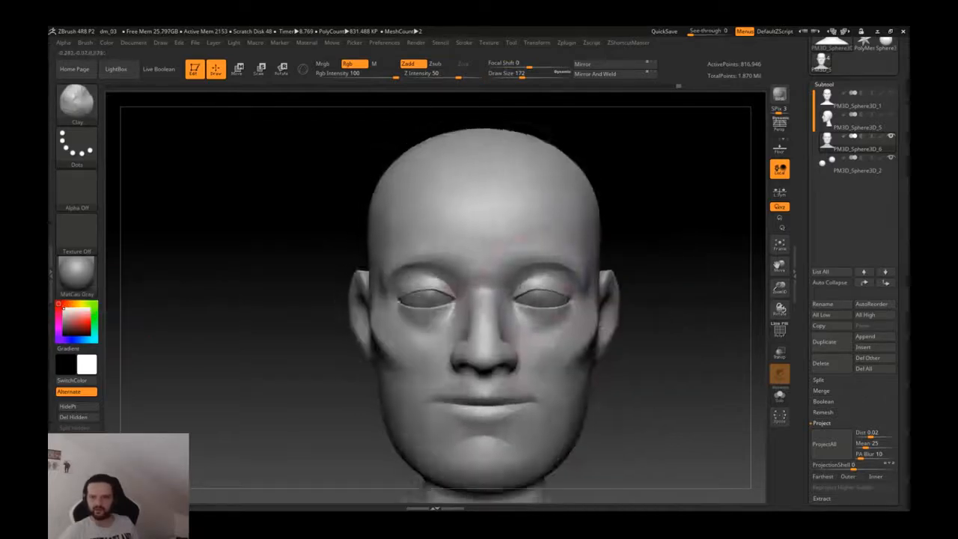
- Choose the Move brush and make the eyeballs the active subtool
ctrl+right_drag(517, 277, 521, 305)
key(b)
key(m)
key(v)
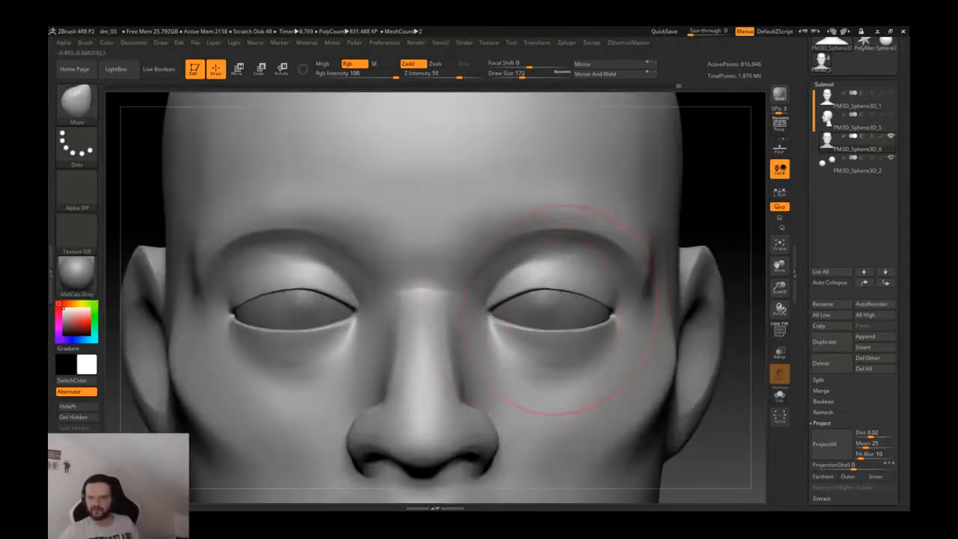
alt+click(567, 306)
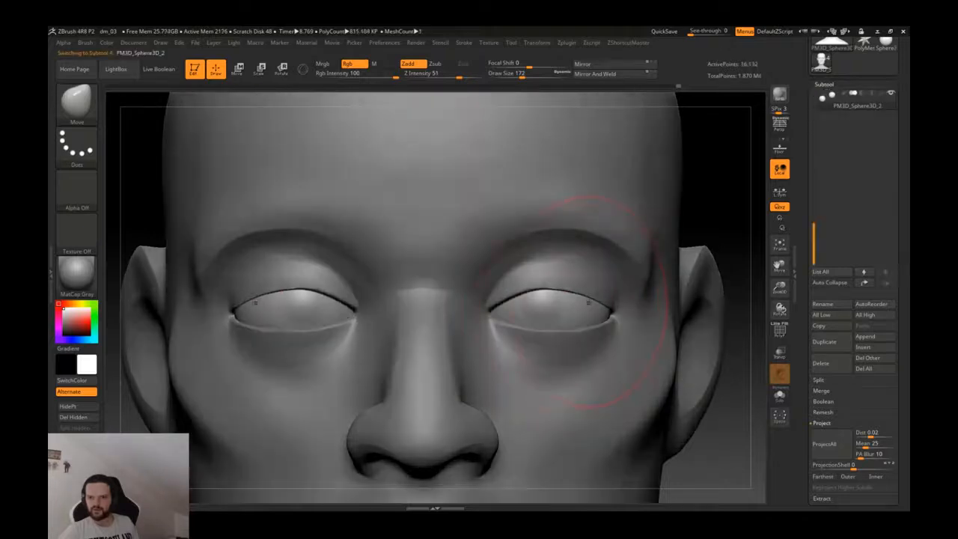
- Scale down and reposition the eyeballs within the eyelid openings using the Transpose line
ctrl+right_drag(580, 258, 576, 312)
key(w)
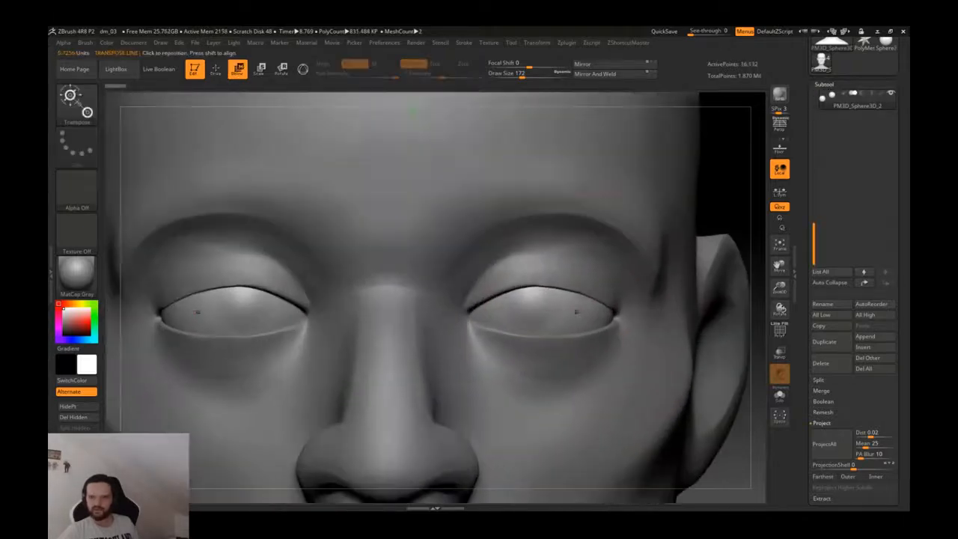
mouse_move(574, 304)
mouse_down()
mouse_move(628, 250)
mouse_move(600, 267)
mouse_up()
key(e)
key(w)
drag(580, 305, 630, 270)
drag(566, 305, 576, 276)
key(e)
key(w)
mouse_move(545, 317)
mouse_down()
mouse_move(610, 317)
mouse_move(582, 317)
mouse_up()
key(q)
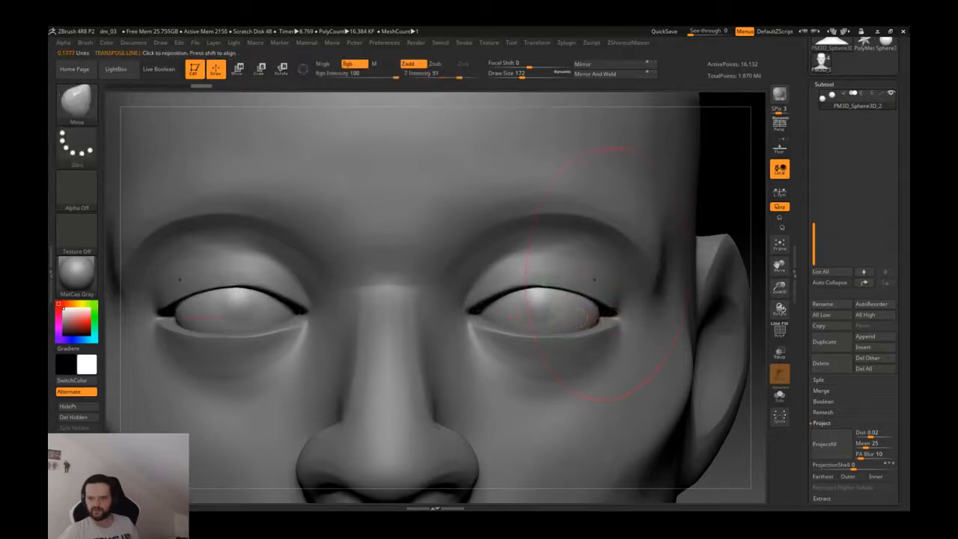
- Make the head the active subtool again and lower it to its lowest subdivision level
key(f)
alt+drag(407, 285, 417, 386)
alt+click(594, 288)
right_drag(656, 298, 619, 314)
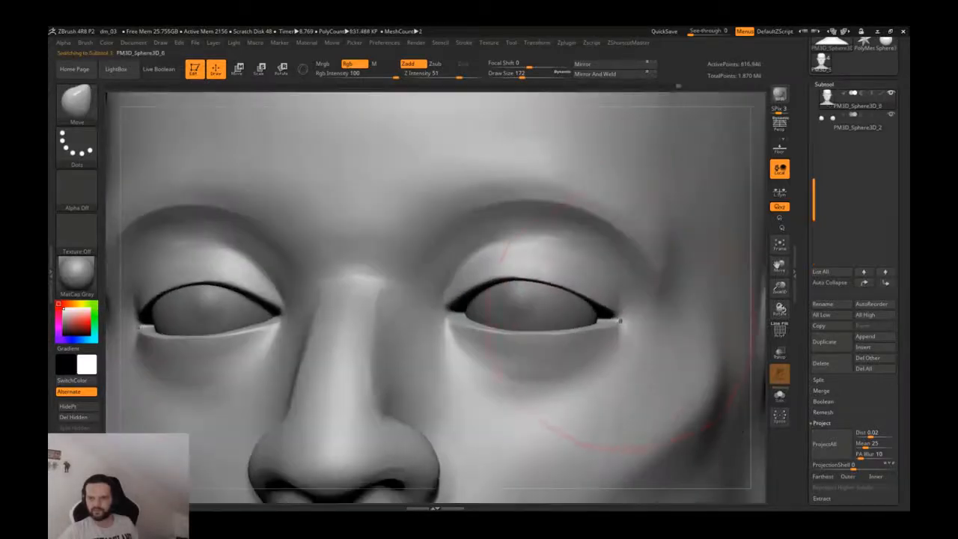
key(shift+d)
key(shift+d)
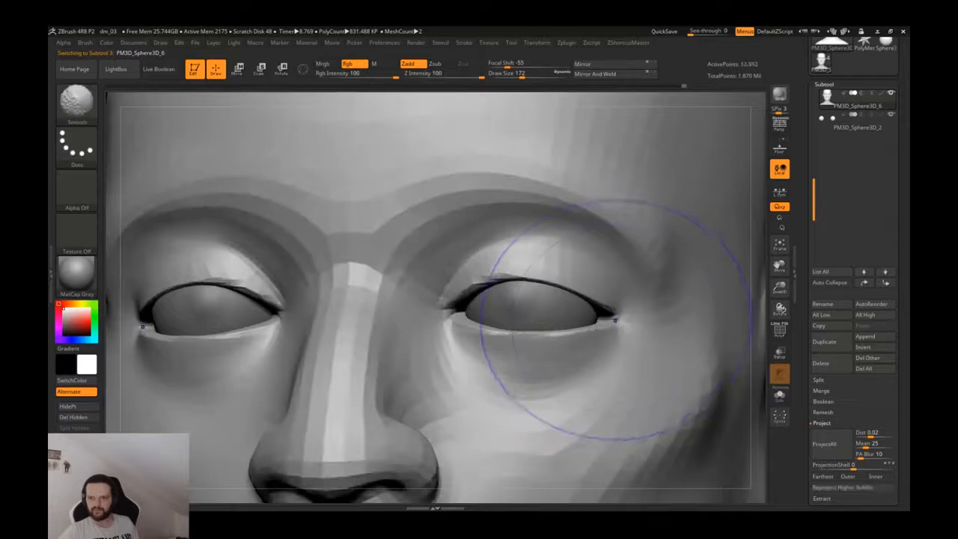
key(shift+d)
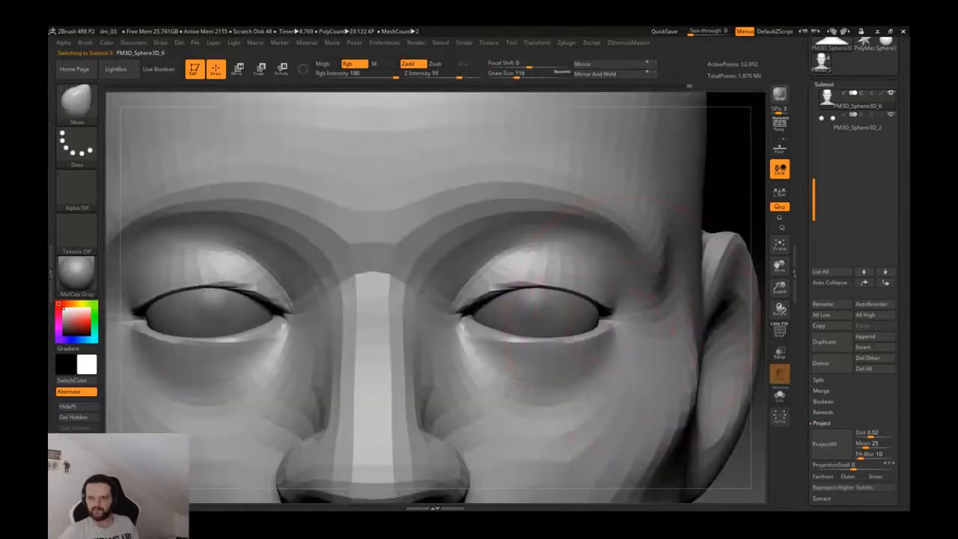
- Reshape the inner and outer corners of the eyelids with the Move brush, working from front and side
drag(460, 311, 474, 320)
right_drag(486, 316, 453, 323)
drag(456, 323, 459, 322)
right_drag(459, 321, 558, 321)
drag(593, 309, 601, 309)
right_drag(602, 309, 545, 307)
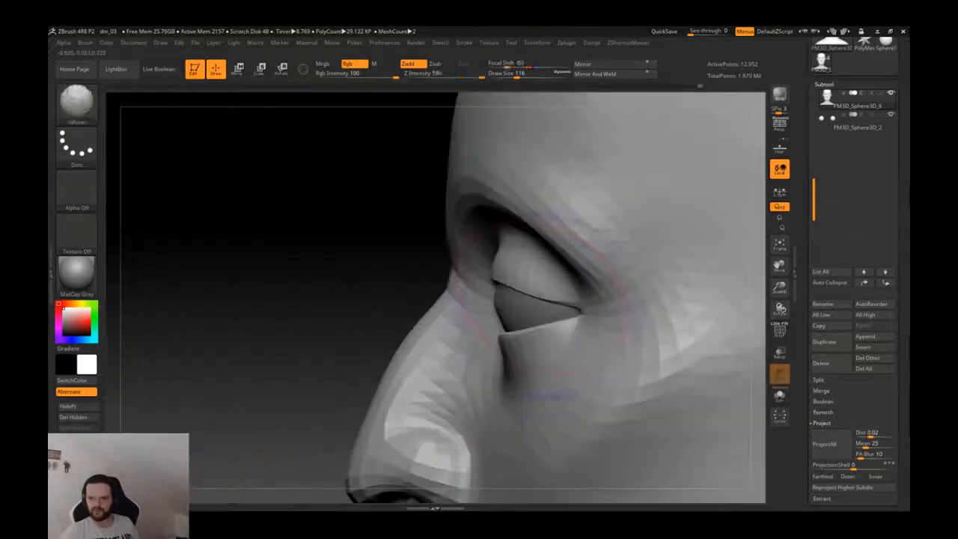
- Adjust the upper eyelid's edge over the eyeball with the Move Topological brush, and return to the Move brush
key(b)
key(m)
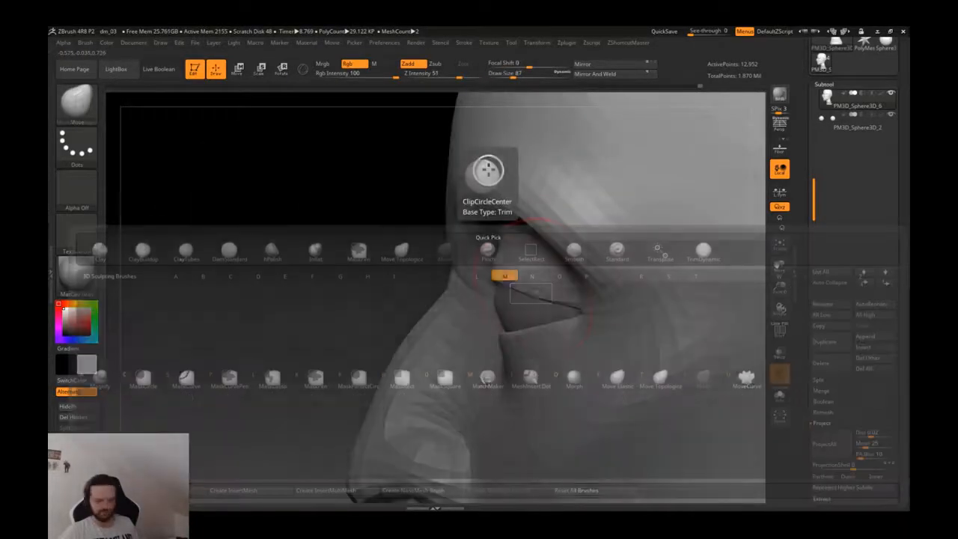
key(t)
mouse_move(528, 293)
mouse_down()
mouse_move(540, 290)
mouse_move(532, 303)
mouse_up()
key(b)
key(m)
key(v)
key(s)
mouse_move(531, 303)
right_down()
mouse_move(516, 329)
mouse_move(557, 286)
right_up()
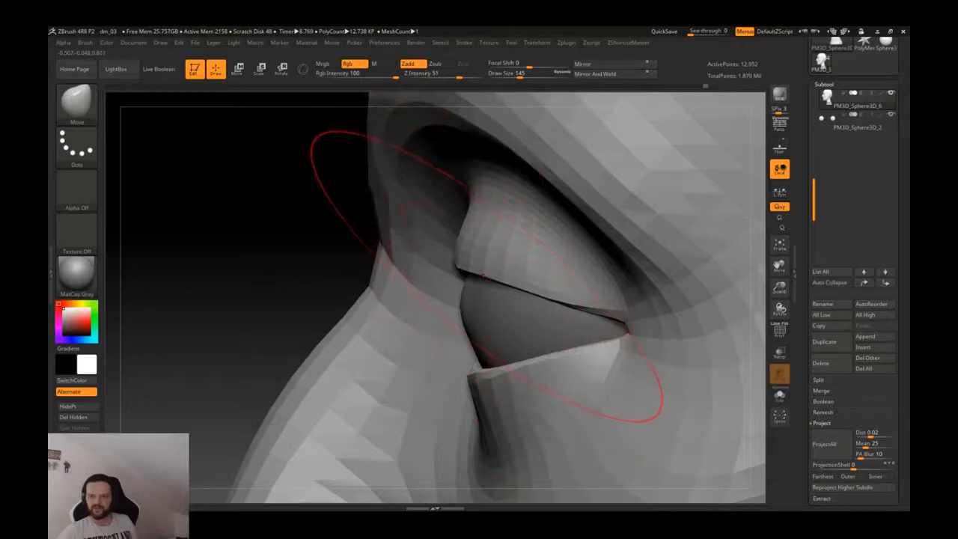
- Refine the upper lid near the inner corner with the Move Topological brush and raise the head to its highest subdivision level
key(b)
key(m)
key(t)
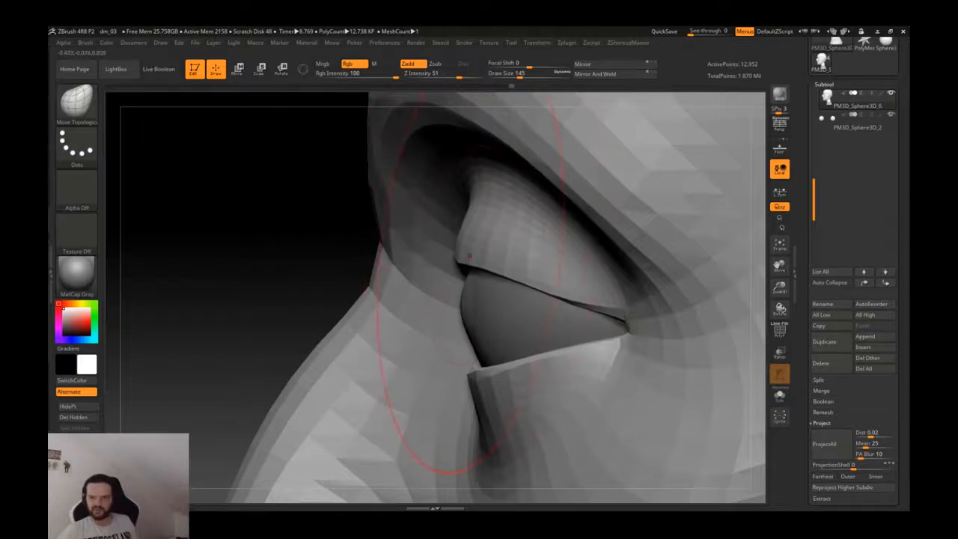
right_drag(470, 254, 508, 284)
key(d)
key(d)
key(d)
- Nudge the outer eye corner where the two lids meet with the Move brush
right_drag(564, 305, 540, 306)
key(b)
key(m)
key(v)
drag(553, 314, 547, 310)
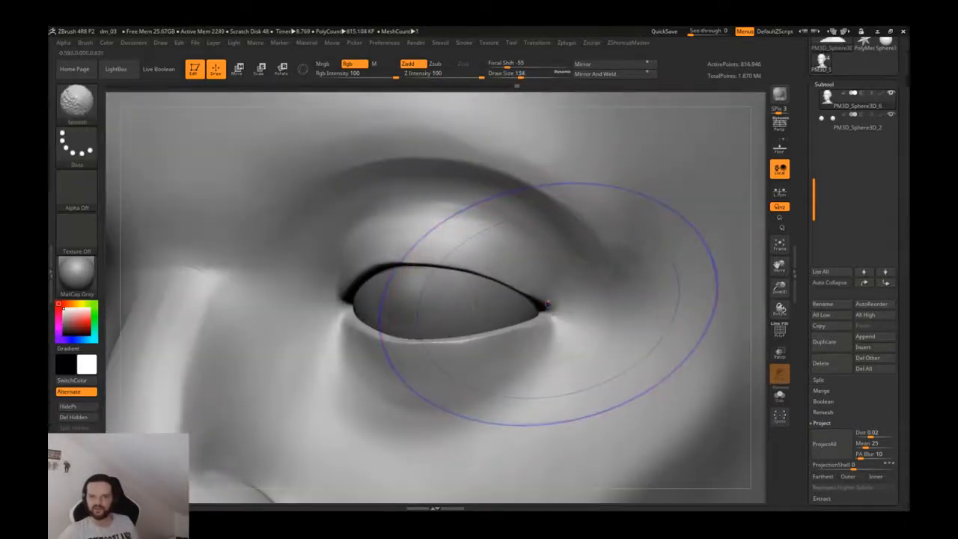
- Return the head to its lowest subdivision level and adjust the upper lid's underside from below with a smaller Move brush
key(shift+d)
key(shift+d)
key(shift+d)
key(bracketleft)
key(bracketleft)
key(bracketleft)
right_drag(474, 301, 466, 245)
drag(368, 280, 369, 262)
- Raise the head two subdivision levels and clean up the upper lid's lower edge with the DamStandard brush at draw size 37
key(b)
key(d)
key(s)
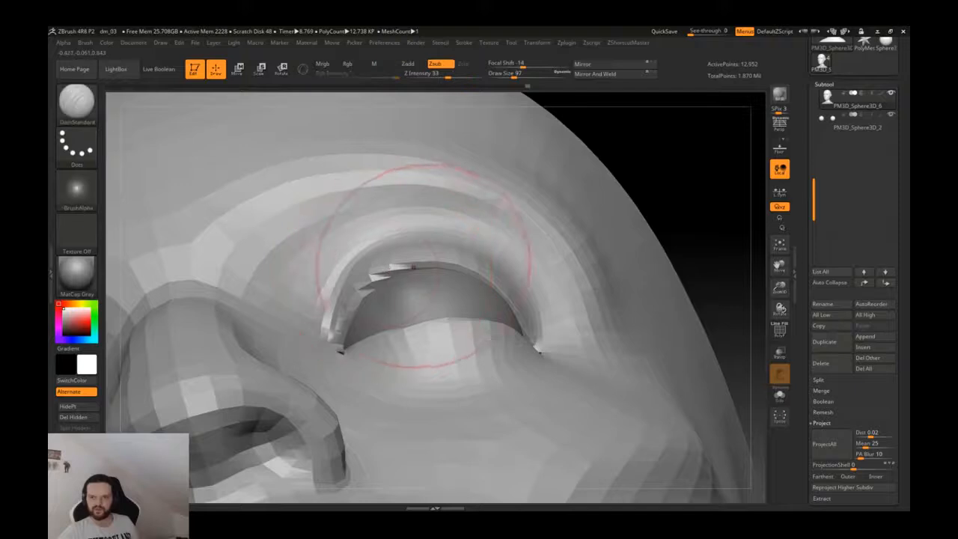
key(d)
key(d)
key(bracketleft)
key(bracketleft)
key(bracketleft)
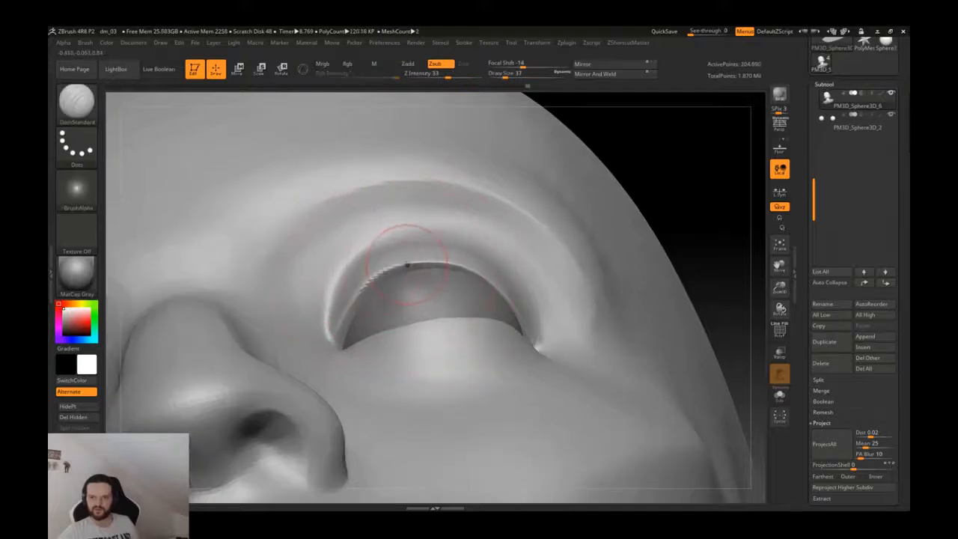
right_drag(389, 272, 395, 329)
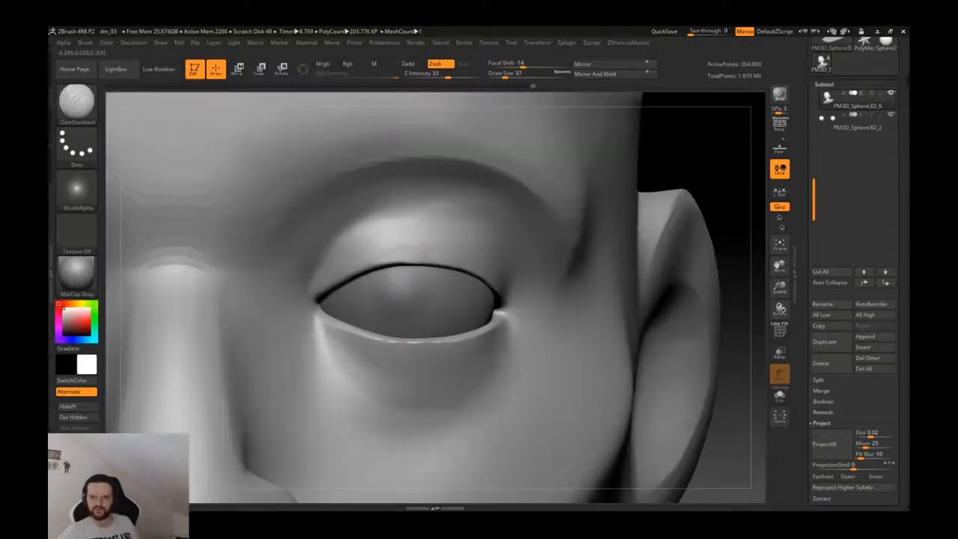
- Choose the Move brush and examine the eyelids and nose bridge from the front, at a distance and in profile
right_drag(333, 303, 321, 321)
key(b)
key(m)
key(v)
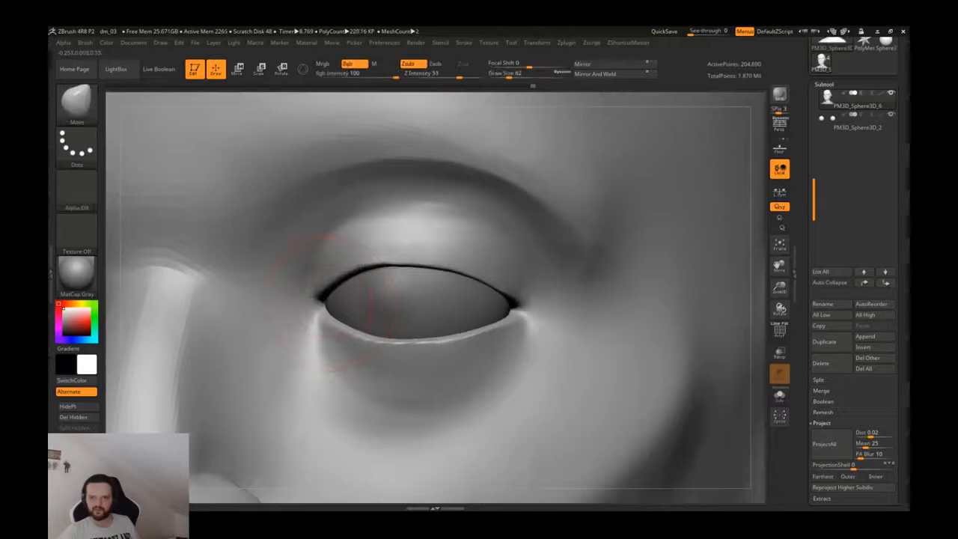
mouse_move(413, 321)
right_down()
mouse_move(419, 351)
mouse_move(468, 330)
mouse_move(462, 265)
mouse_move(412, 267)
right_up()
ctrl+right_drag(412, 267, 233, 271)
mouse_move(516, 271)
ctrl+right_down()
mouse_move(469, 263)
mouse_move(460, 277)
ctrl+right_up()
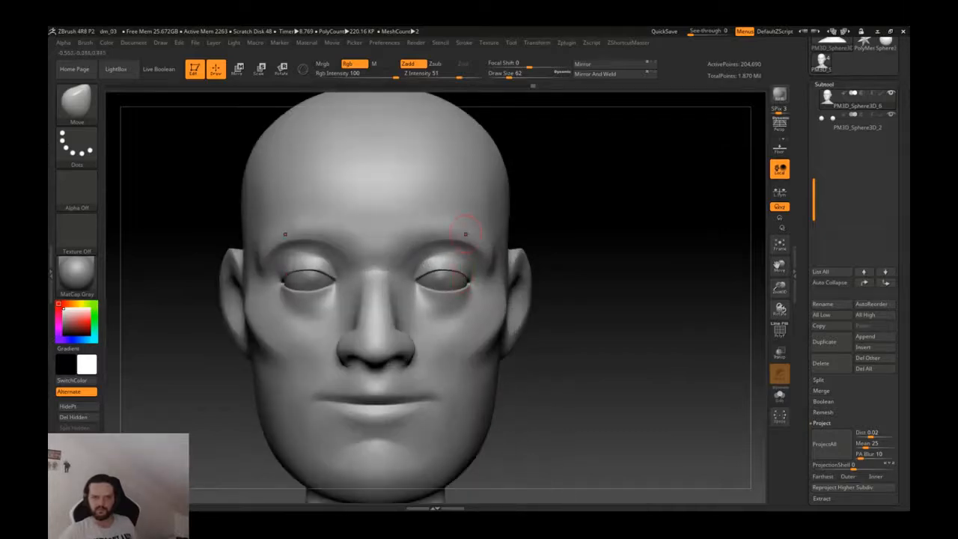
right_drag(448, 241, 385, 251)
ctrl+right_drag(449, 273, 432, 290)
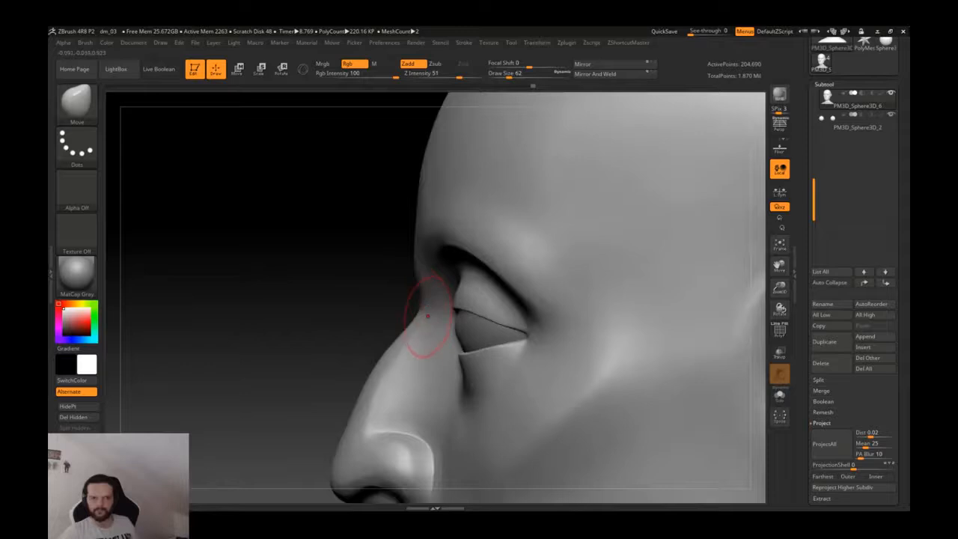
- Try to carve a crease across the nose bridge with the DamStandard brush, and undo it
right_drag(380, 350, 479, 356)
key(b)
key(d)
key(s)
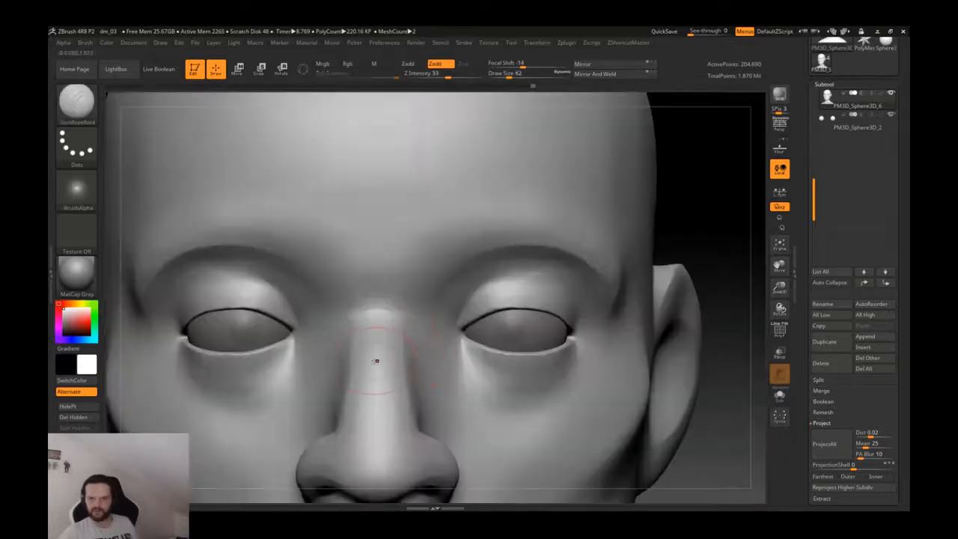
key(ctrl+z)
drag(380, 353, 408, 349)
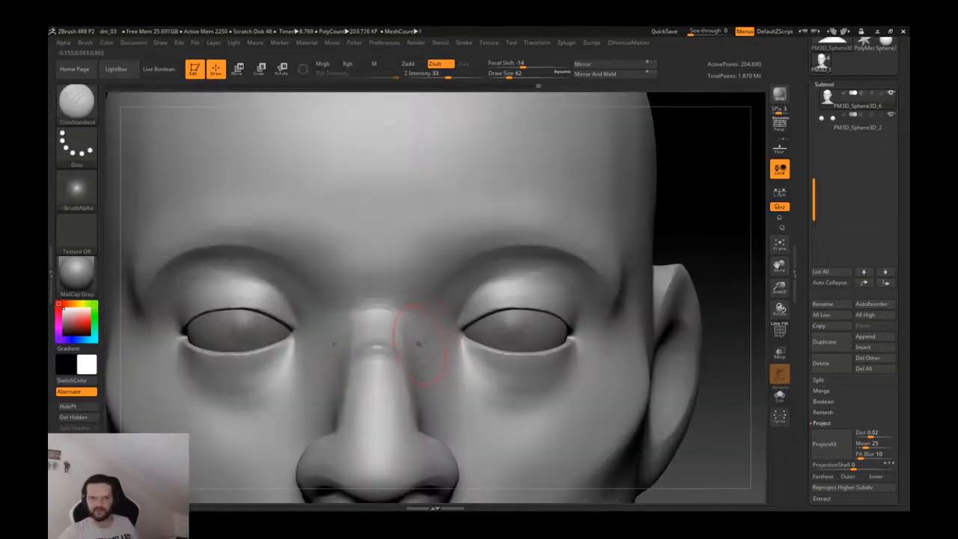
key(ctrl+z)
- Build up the nose bridge between the eyes with the Clay brush and smooth the transition
mouse_move(449, 345)
right_down()
mouse_move(459, 342)
mouse_move(486, 385)
right_up()
key(b)
key(c)
key(l)
drag(454, 389, 447, 367)
right_drag(449, 343, 451, 318)
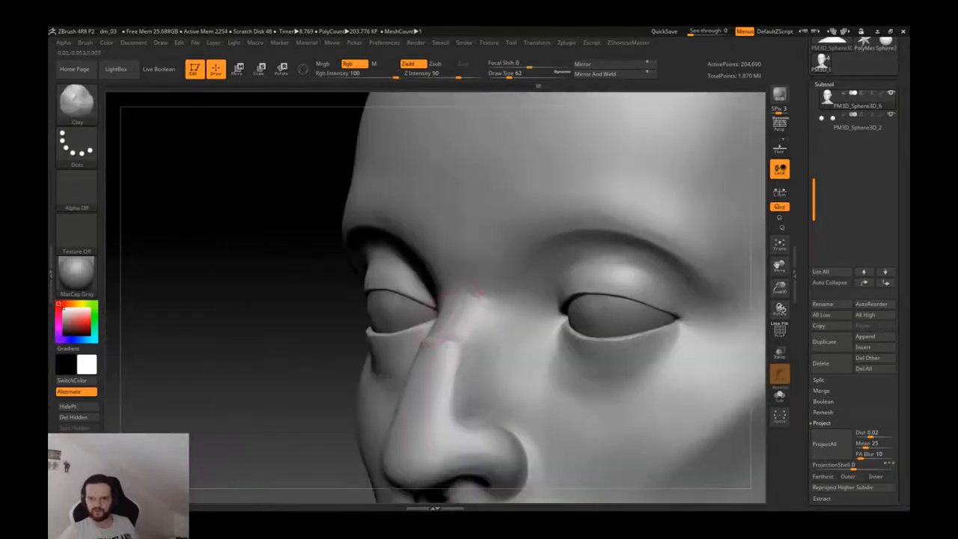
mouse_move(453, 328)
shift+mouse_down()
mouse_move(443, 336)
mouse_move(493, 307)
shift+mouse_up()
mouse_move(493, 307)
ctrl+right_down()
mouse_move(463, 335)
mouse_move(555, 314)
ctrl+right_up()
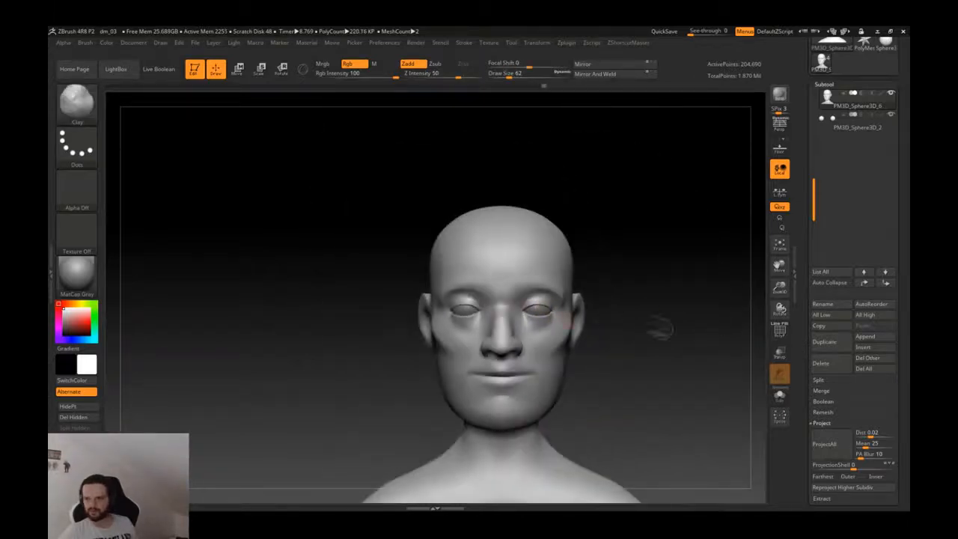
- Save the project as dm_03, replacing the existing file
key(ctrl+s)
key(Return)
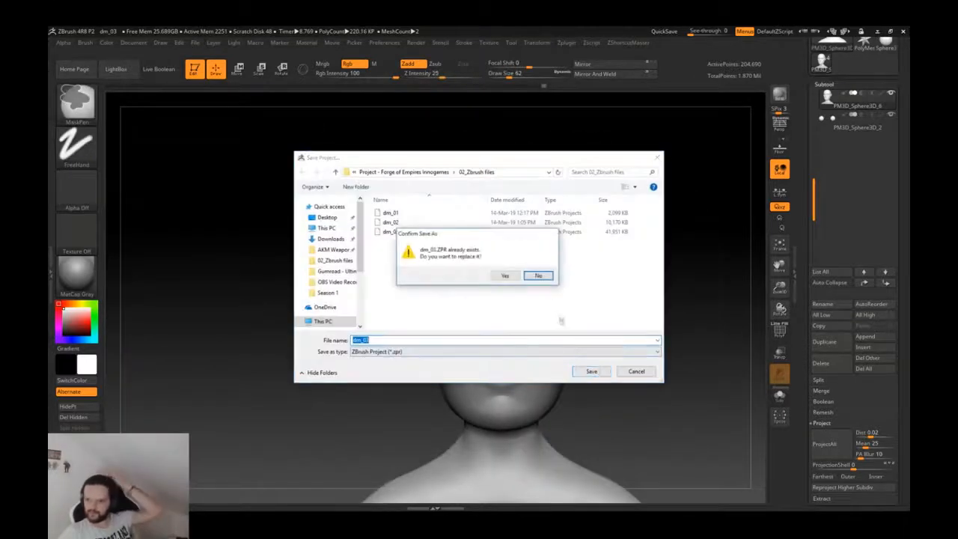
click(508, 278)
- Raise the head to subdivision level 4 and apply ClayPolish to its geometry
drag(806, 405, 805, 331)
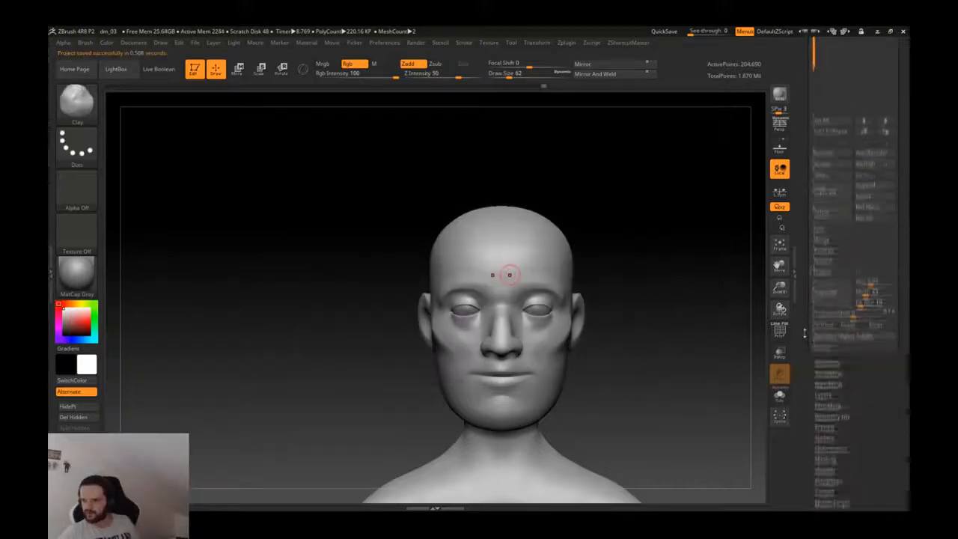
key(d)
ctrl+right_drag(564, 329, 653, 341)
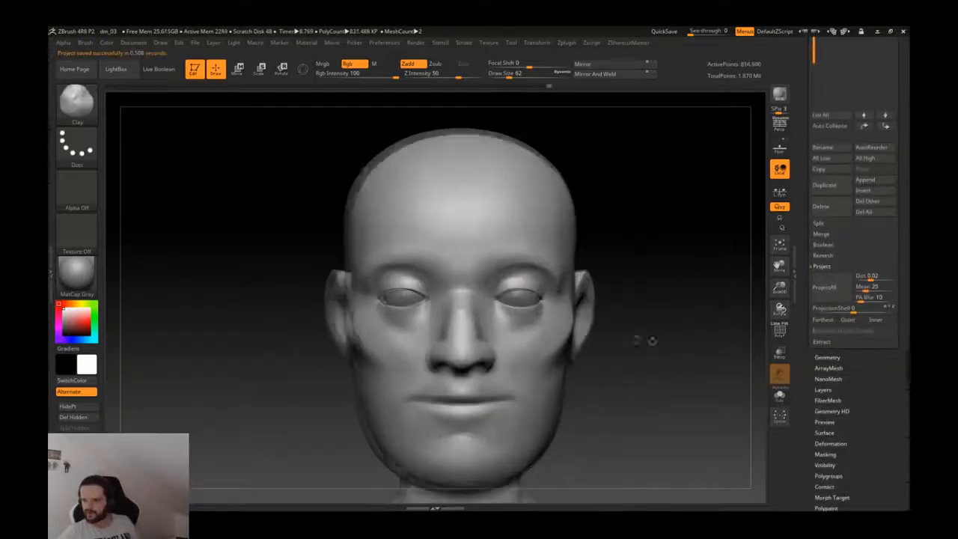
click(827, 357)
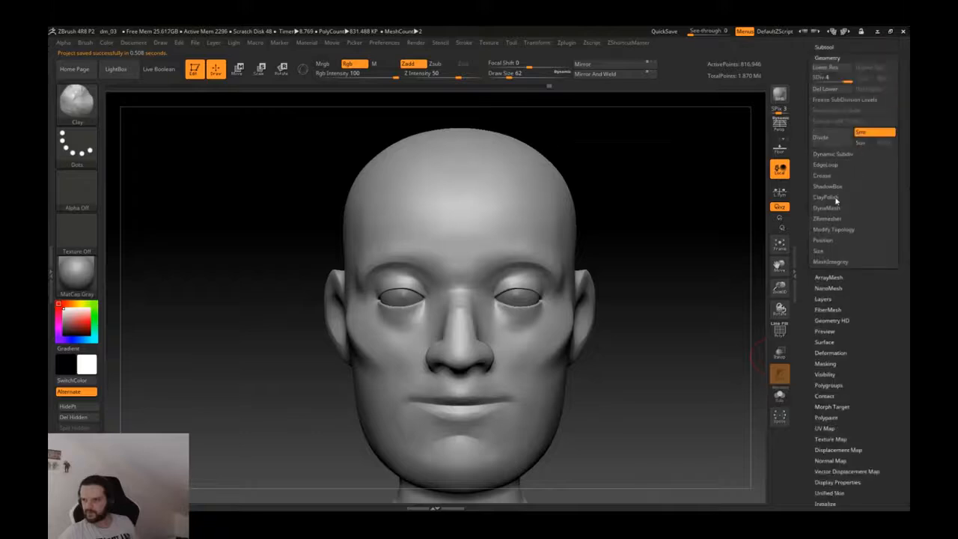
click(834, 197)
right_drag(732, 263, 710, 285)
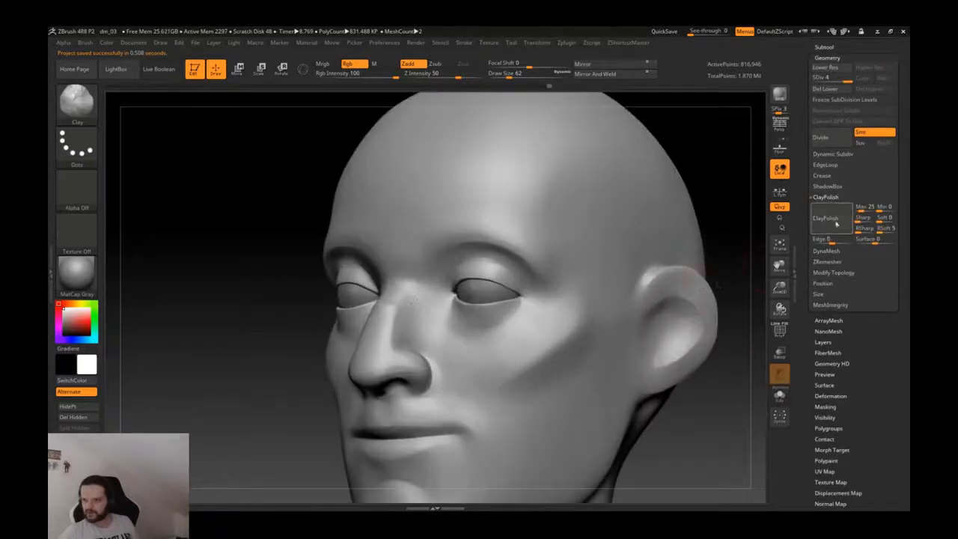
click(826, 223)
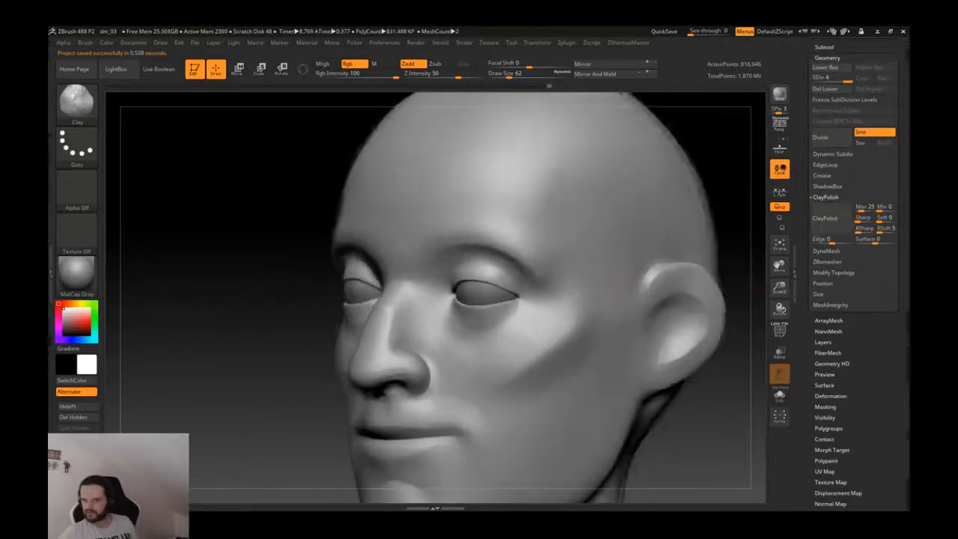
mouse_move(692, 253)
right_down()
mouse_move(759, 254)
mouse_move(752, 258)
right_up()
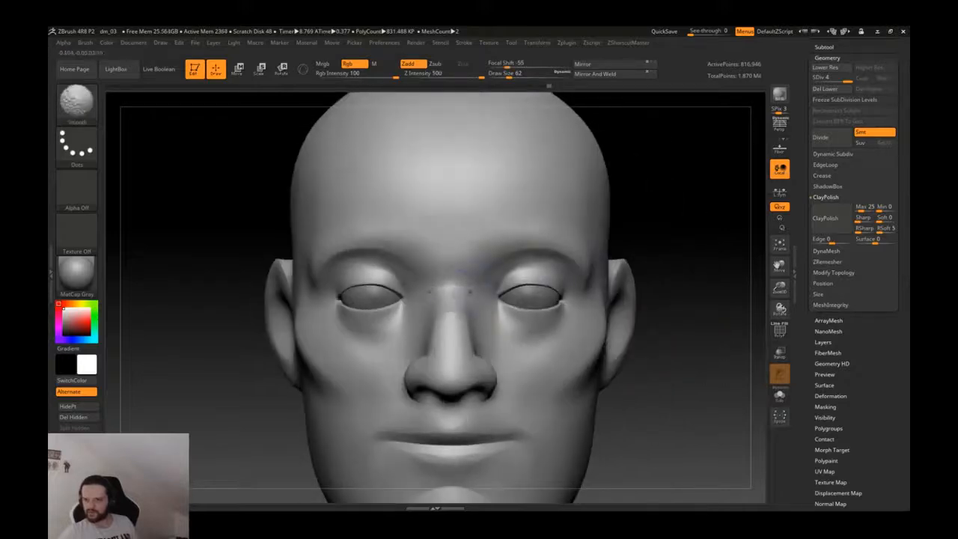
ctrl+right_drag(470, 314, 490, 308)
- Reshape the nose bridge in profile with the Move brush at draw size 80
mouse_move(552, 293)
ctrl+right_down()
mouse_move(561, 326)
mouse_move(518, 341)
ctrl+right_up()
key(b)
key(d)
key(s)
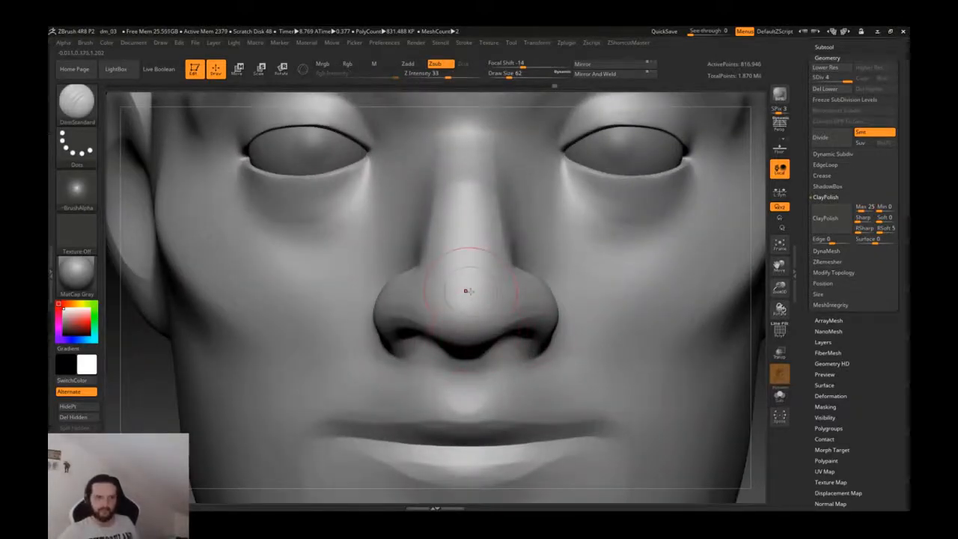
mouse_move(502, 226)
right_down()
mouse_move(444, 227)
mouse_move(490, 298)
mouse_move(515, 235)
mouse_move(426, 226)
right_up()
key(bracketright)
key(bracketright)
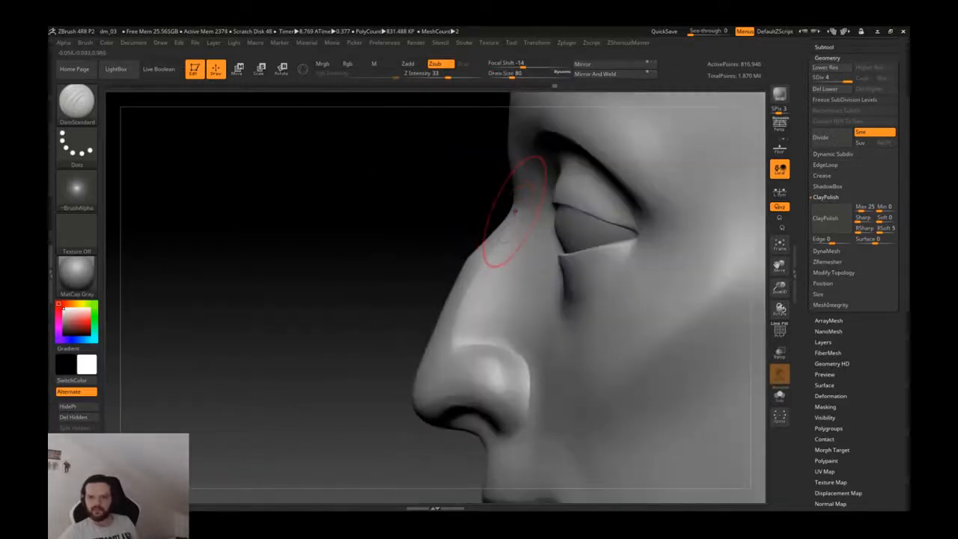
key(b)
key(m)
key(v)
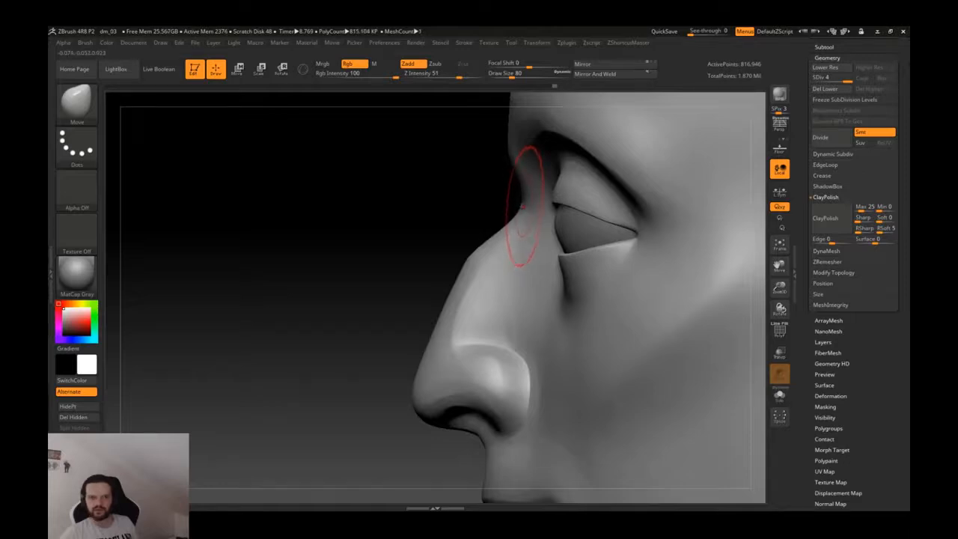
alt+right_drag(525, 193, 542, 255)
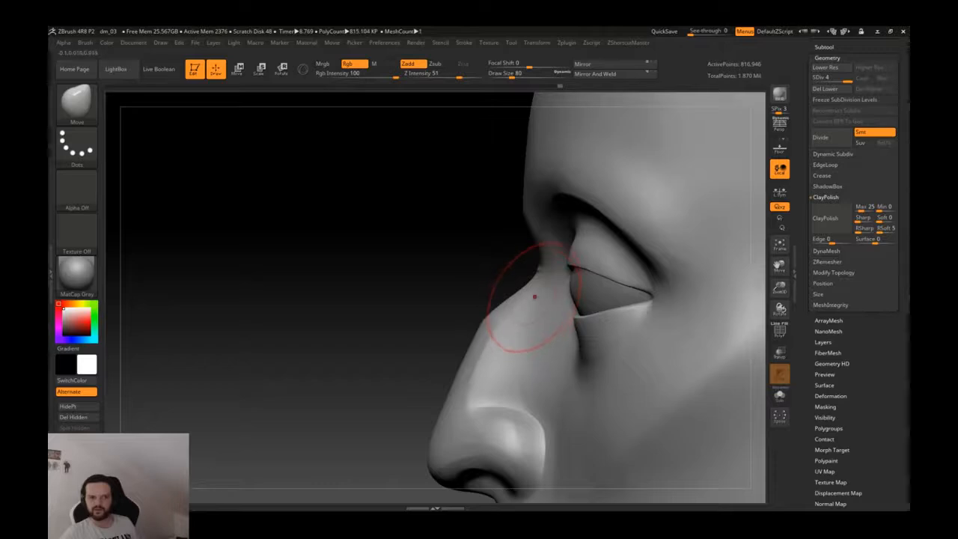
- Try to define the nose bridge with the DamStandard brush, and undo the last stroke
key(b)
key(d)
key(s)
alt+right_drag(535, 300, 526, 275)
key(ctrl+z)
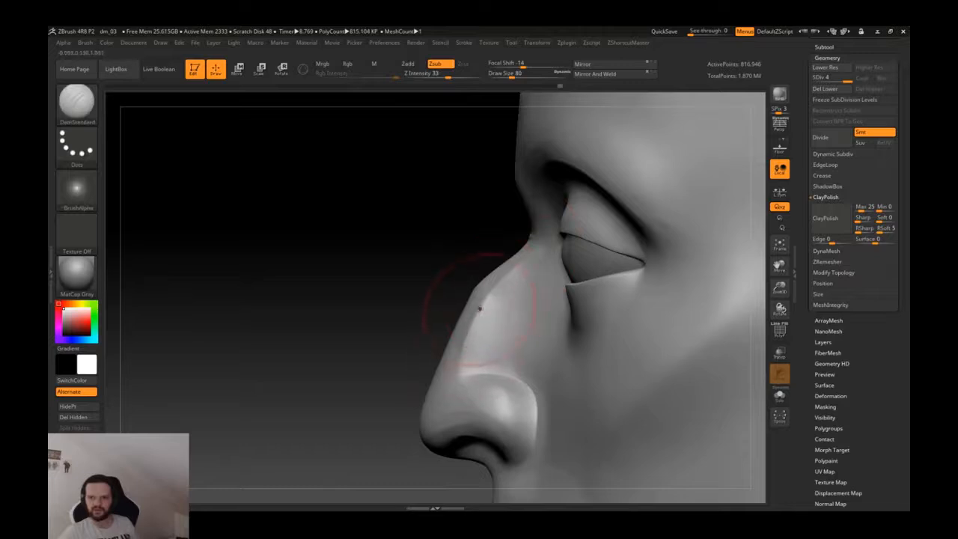
- Build up the side of the nose from the inner eye corner to the nostril wing with the Standard brush, smoothing between strokes
mouse_move(478, 323)
right_down()
mouse_move(495, 328)
mouse_move(542, 302)
right_up()
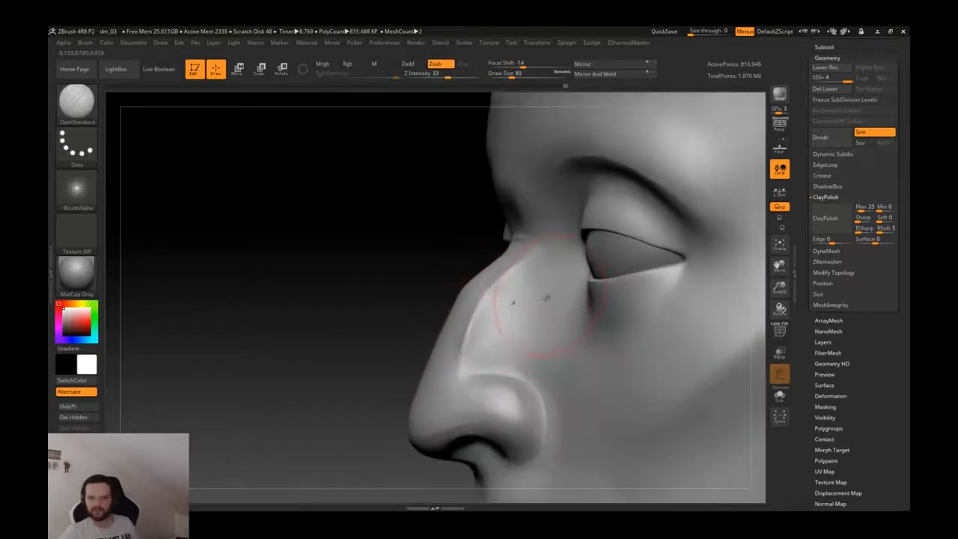
key(1)
key(2)
key(1)
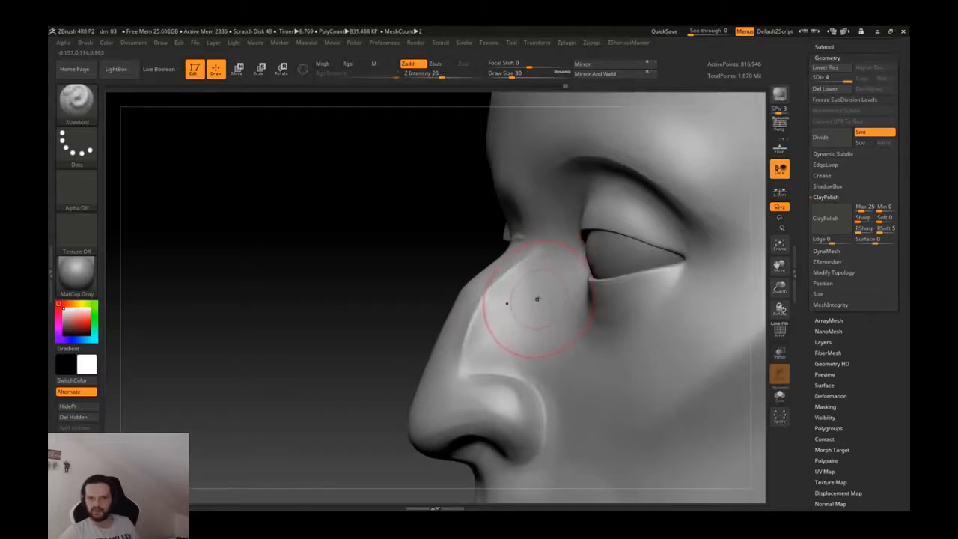
right_drag(538, 298, 543, 276)
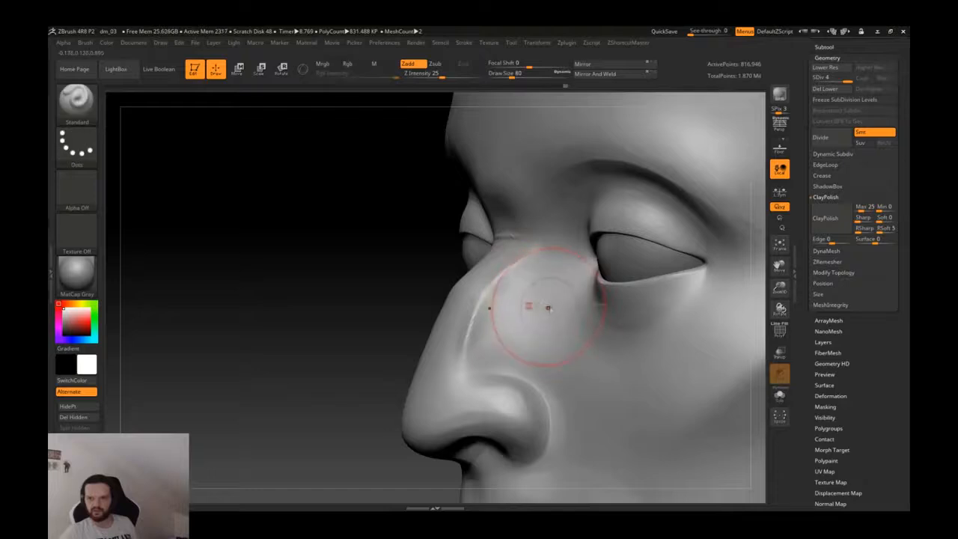
drag(554, 267, 525, 367)
shift+drag(541, 310, 552, 269)
drag(552, 269, 522, 372)
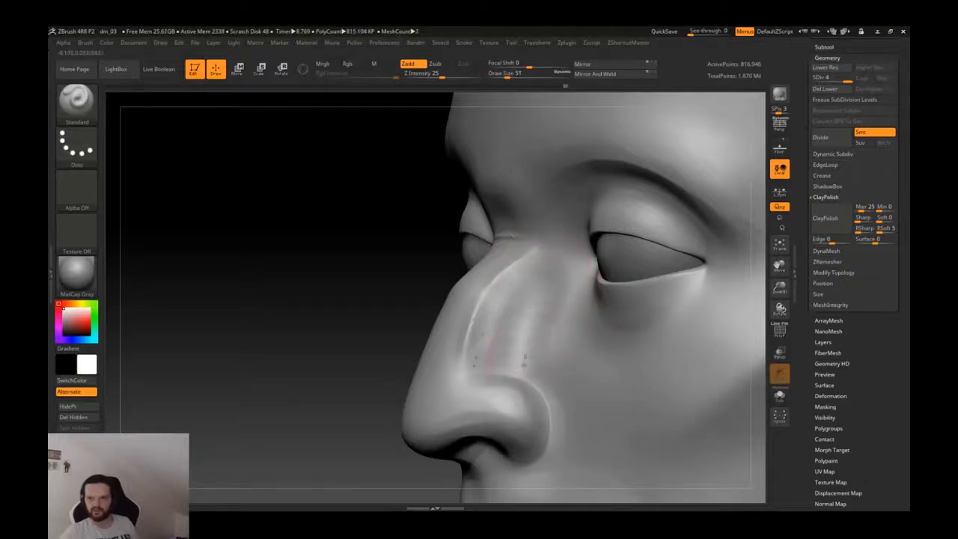
mouse_move(530, 326)
shift+mouse_down()
mouse_move(534, 286)
mouse_move(524, 346)
shift+mouse_up()
drag(542, 283, 523, 351)
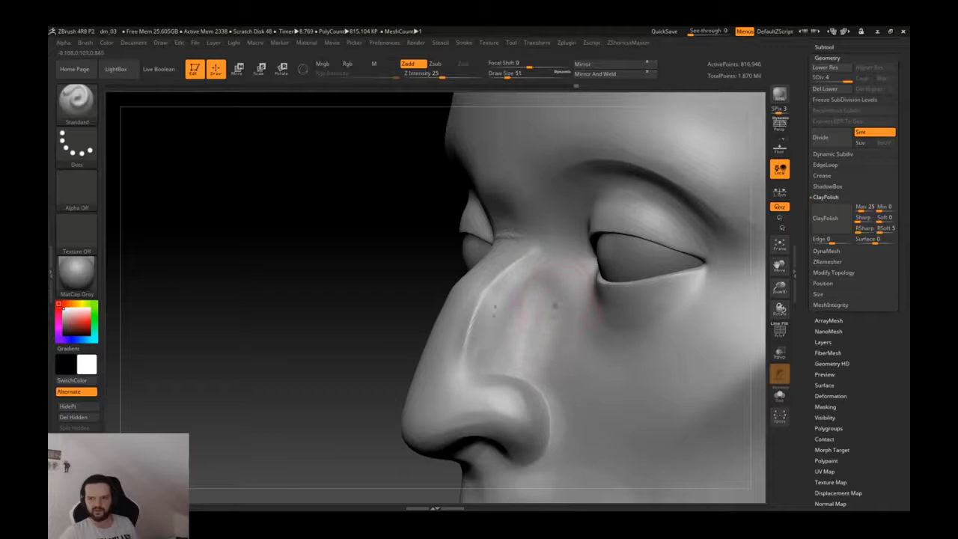
- Lower the head to subdivision level 3 and smooth the side of the nose at draw size 74
shift+drag(518, 290, 499, 334)
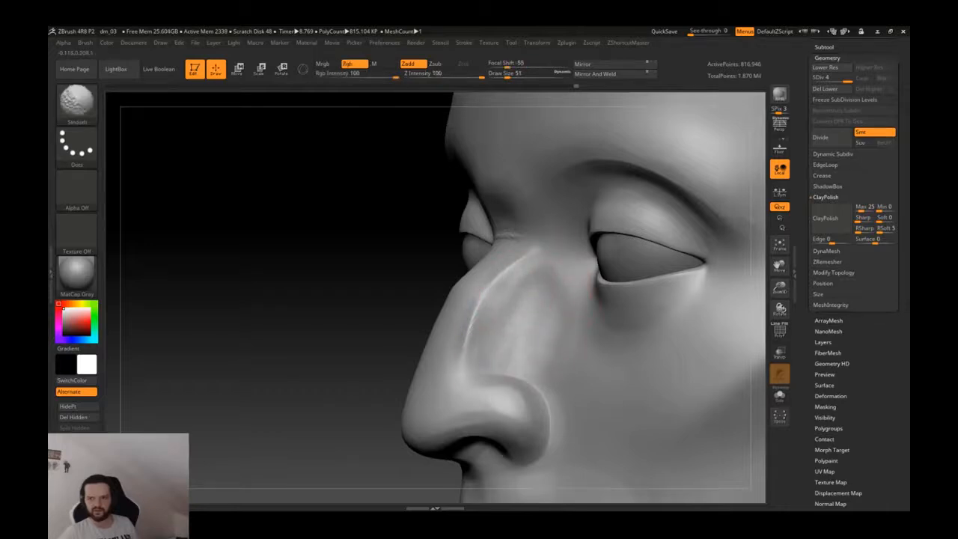
key(shift+d)
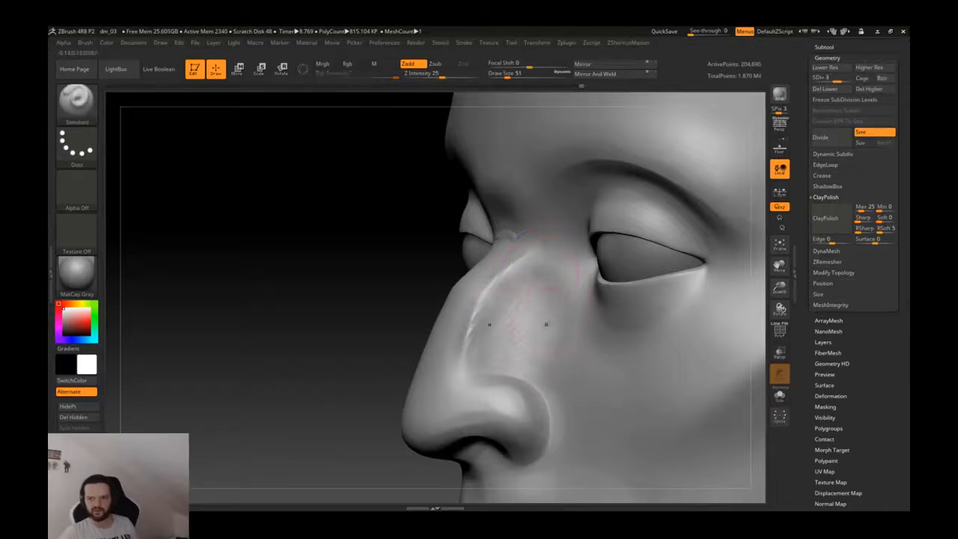
shift+drag(547, 324, 531, 308)
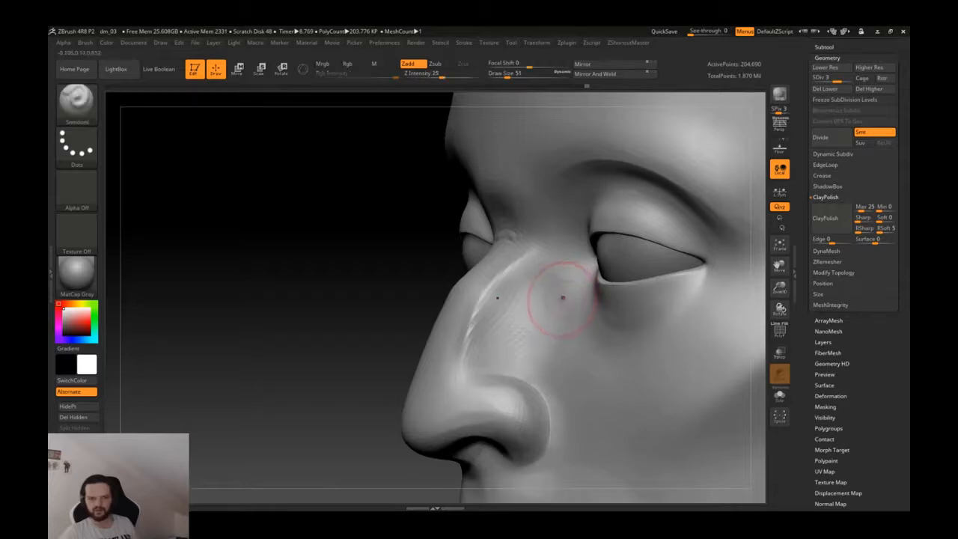
key(s)
mouse_move(553, 302)
mouse_down()
mouse_move(570, 318)
mouse_move(572, 403)
mouse_up()
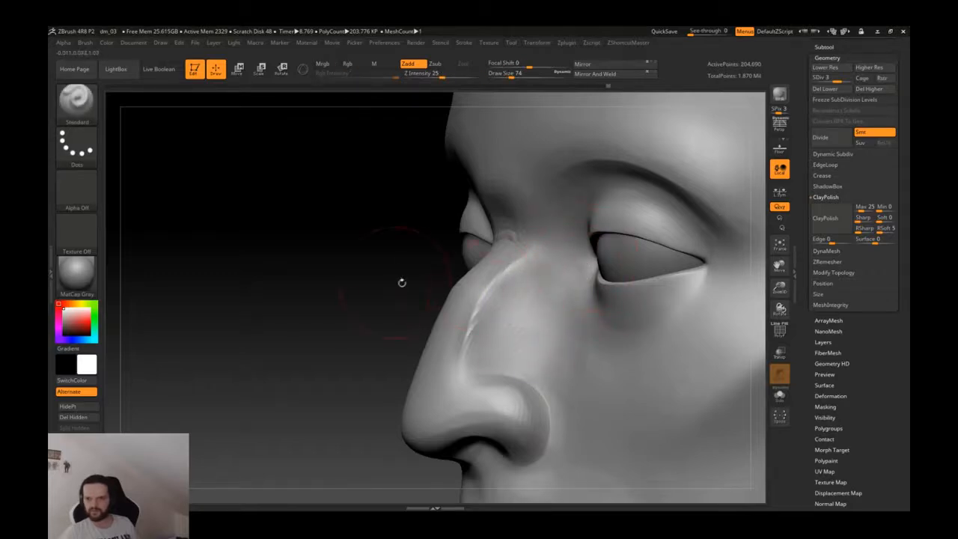
key(shift)
shift+drag(485, 285, 529, 337)
- Raise the head to subdivision level 4 and refine the sides of the nose bridge from the front with the Move brush
mouse_move(590, 357)
shift+right_down()
mouse_move(633, 339)
mouse_move(591, 300)
mouse_move(573, 331)
mouse_move(580, 315)
shift+right_up()
key(b)
key(m)
key(v)
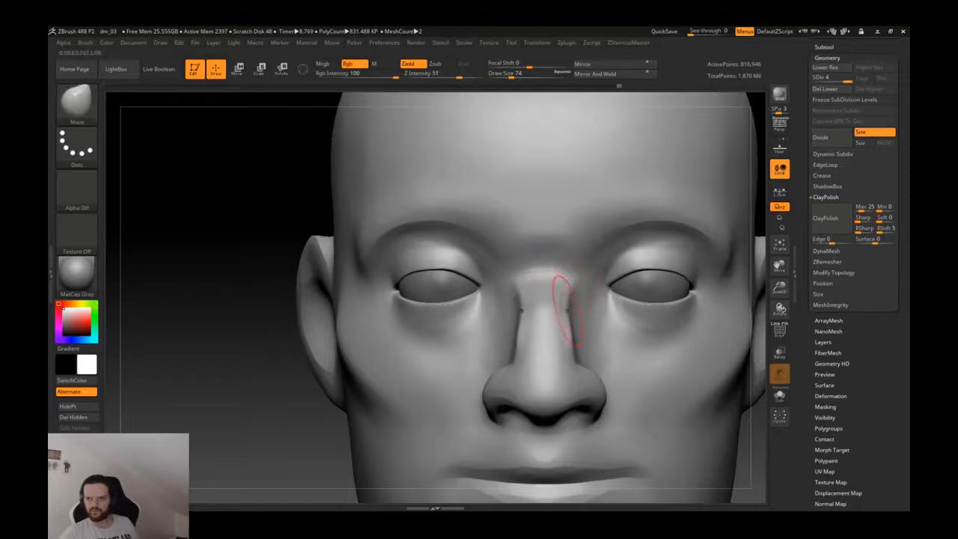
shift+drag(570, 342, 564, 271)
- Build up the nostril wing and its outer crease with the Clay brush at subdivision level 2, and smooth them at level 3
mouse_move(574, 277)
right_down()
mouse_move(501, 277)
mouse_move(533, 273)
mouse_move(464, 293)
right_up()
ctrl+right_drag(598, 309, 639, 340)
ctrl+right_drag(564, 333, 588, 357)
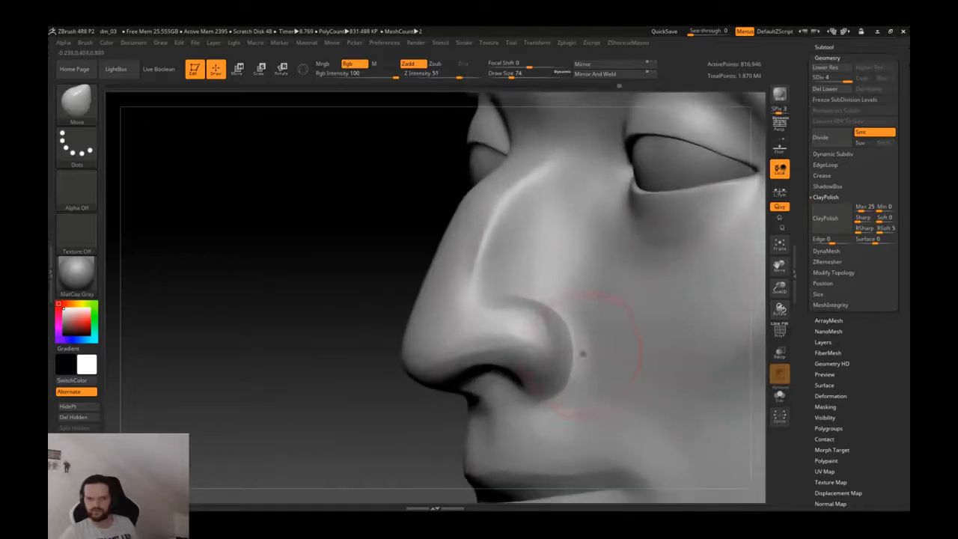
key(b)
key(c)
key(l)
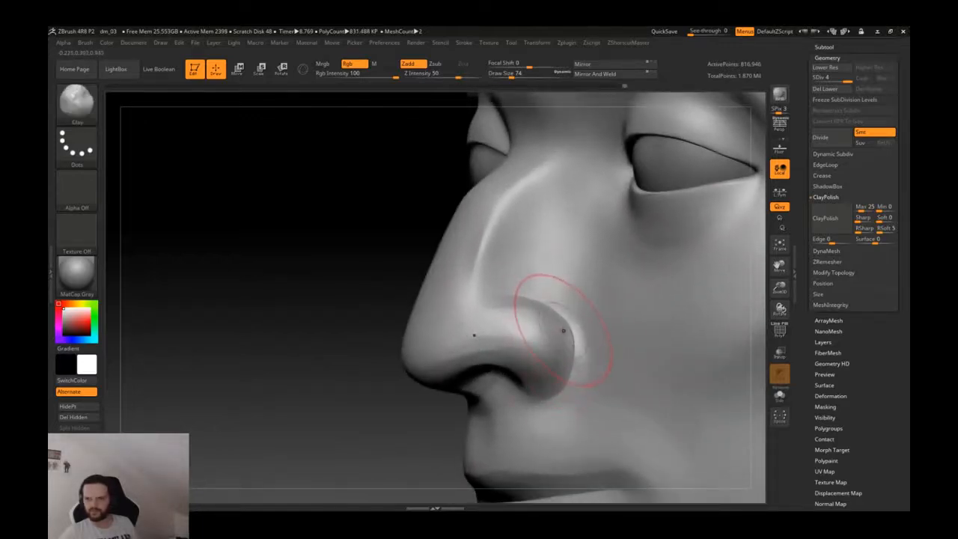
key(shift+d)
key(shift+d)
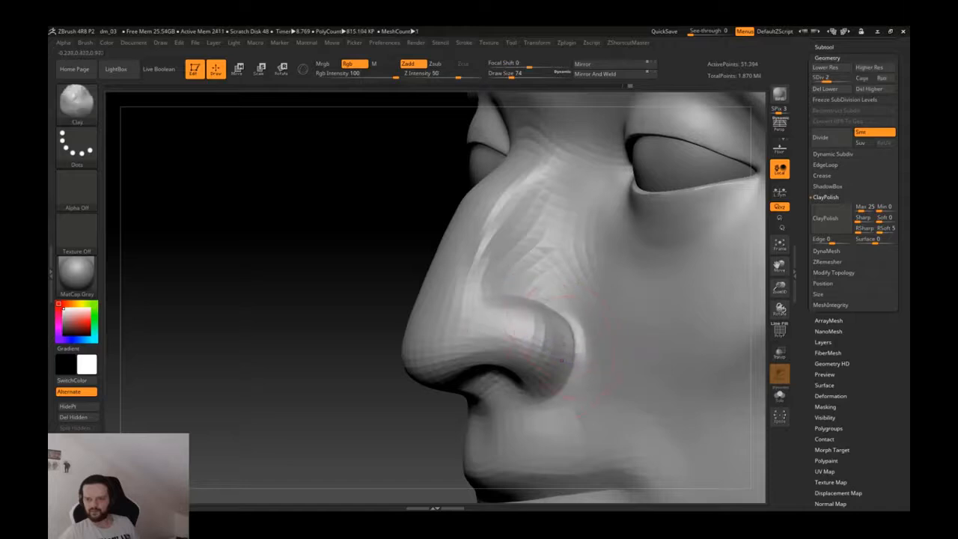
shift+drag(564, 324, 574, 309)
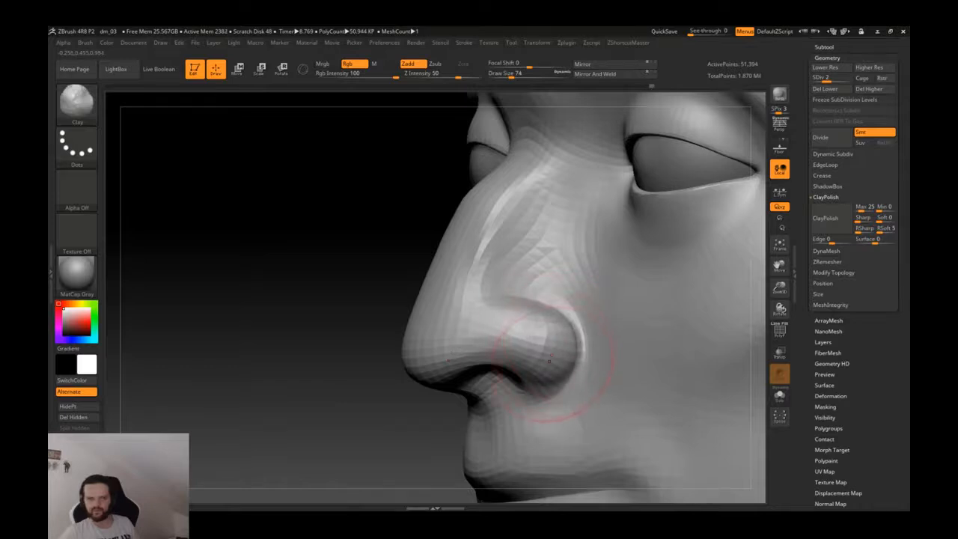
shift+drag(550, 342, 544, 341)
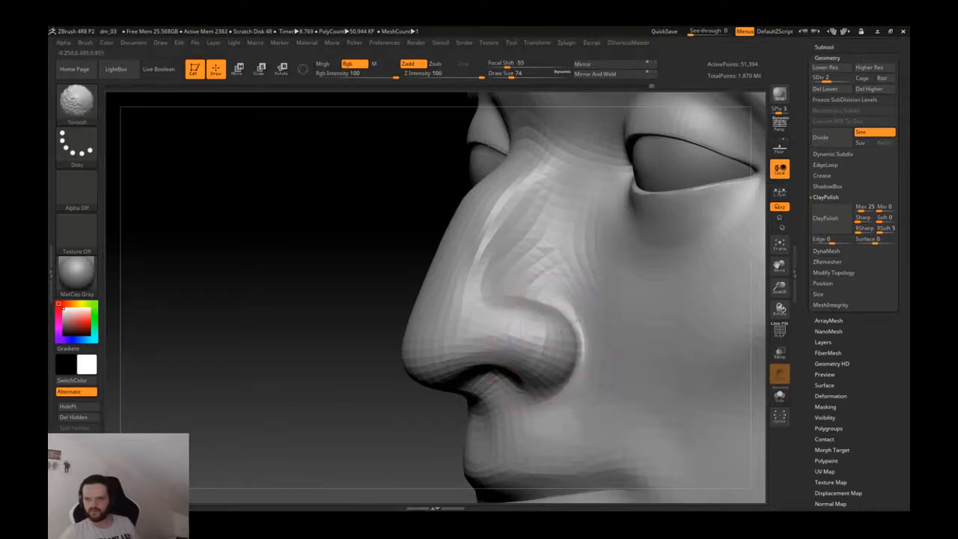
key(d)
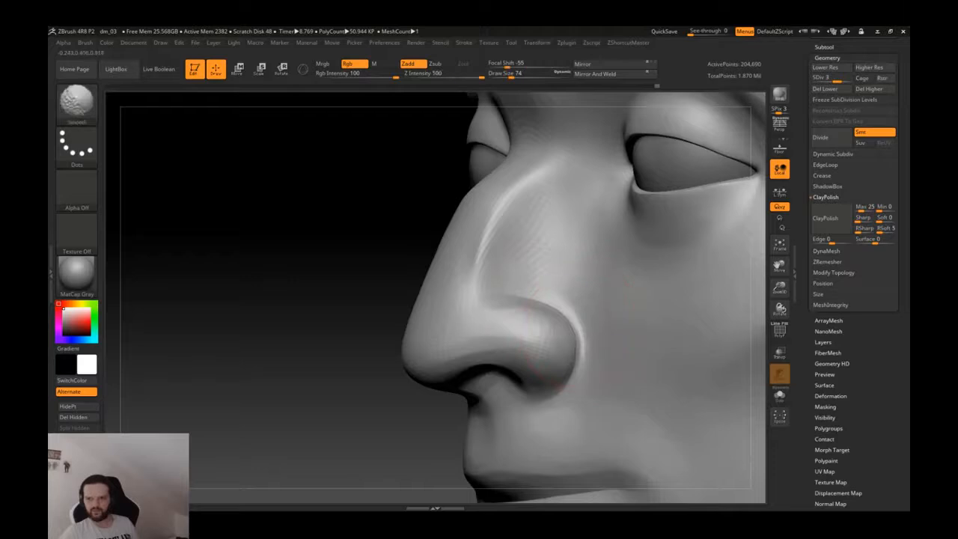
shift+drag(570, 314, 492, 330)
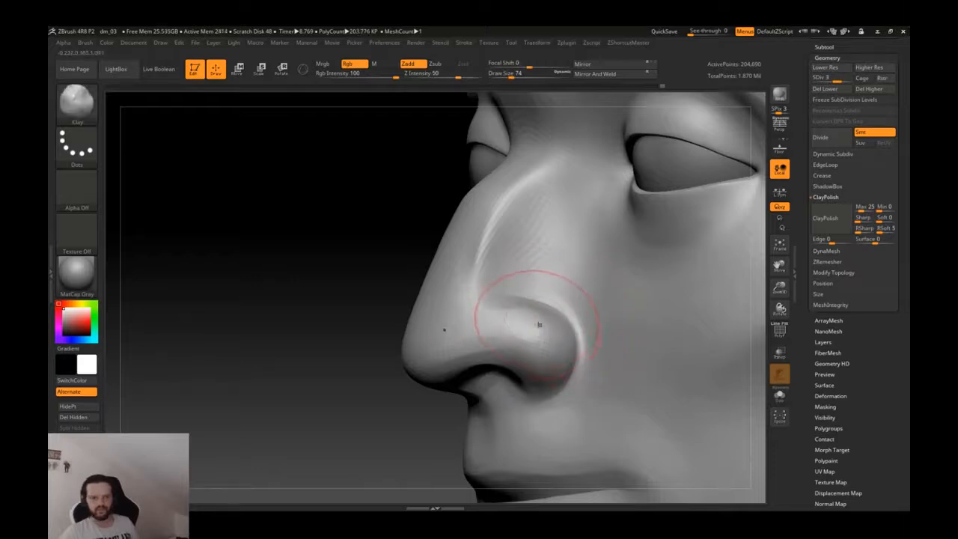
- Define the nostril rim from below with the DamStandard brush at draw size 33, smoothing between strokes
key(b)
key(d)
key(s)
right_drag(495, 344, 409, 372)
mouse_move(517, 361)
right_down()
mouse_move(503, 419)
mouse_move(472, 438)
mouse_move(416, 371)
right_up()
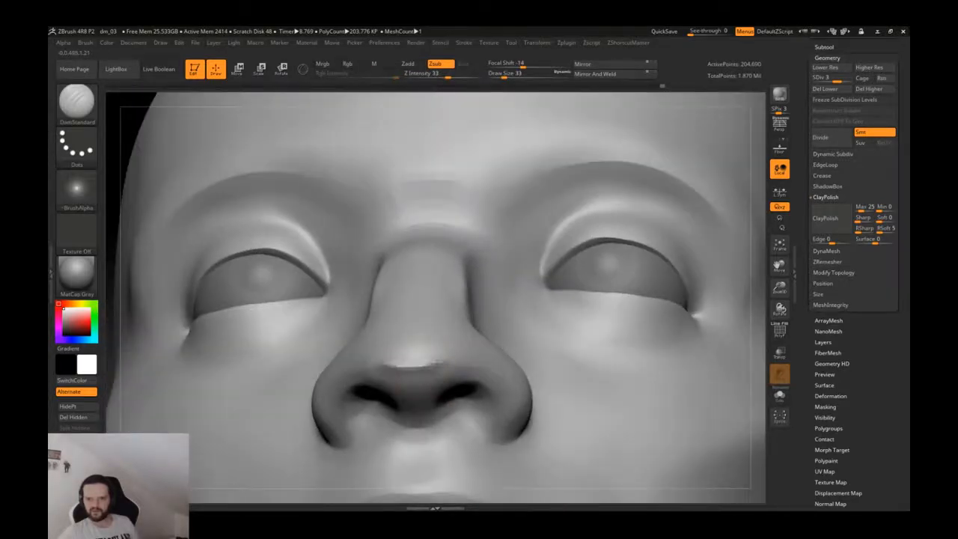
mouse_move(528, 358)
right_down()
mouse_move(459, 396)
mouse_move(467, 402)
right_up()
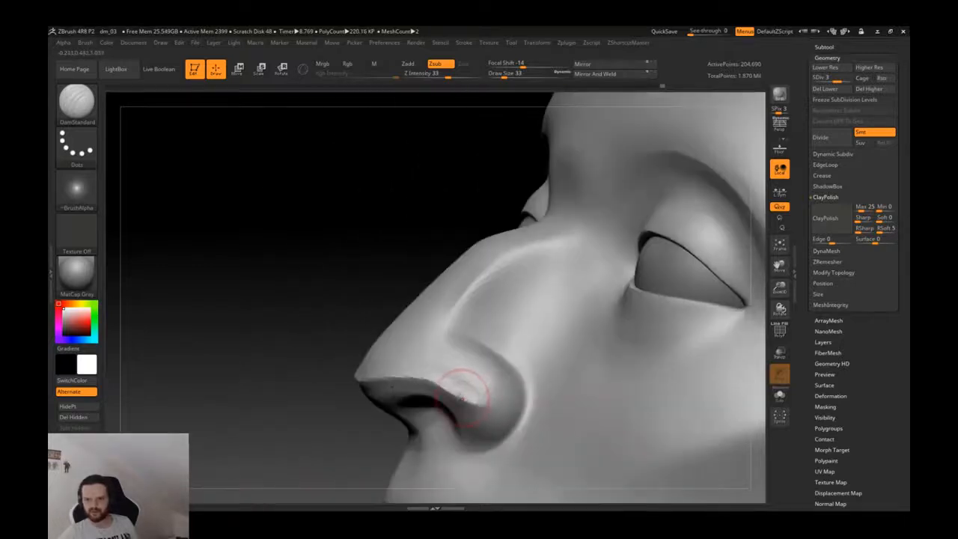
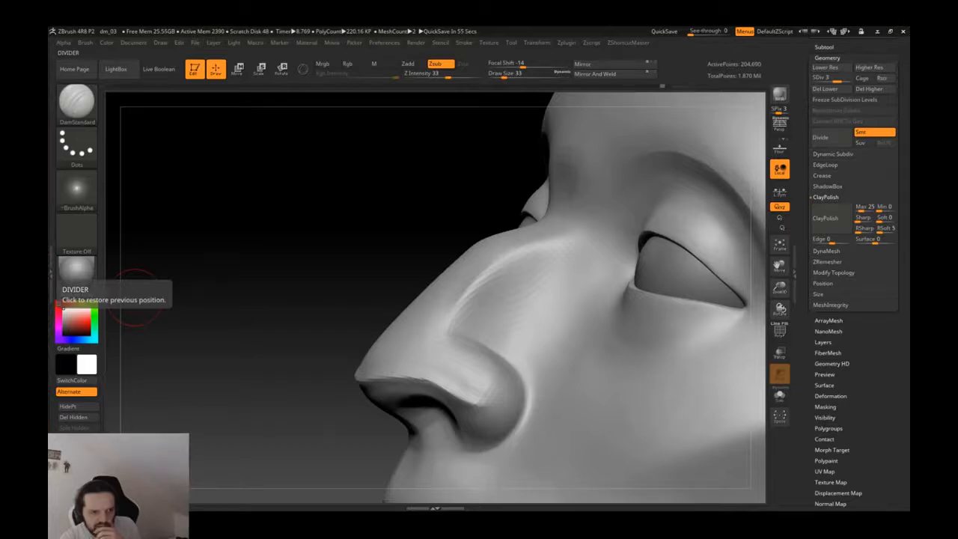
drag(136, 297, 105, 299)
mouse_move(398, 389)
shift+mouse_down()
mouse_move(458, 395)
mouse_move(451, 399)
mouse_move(525, 422)
shift+mouse_up()
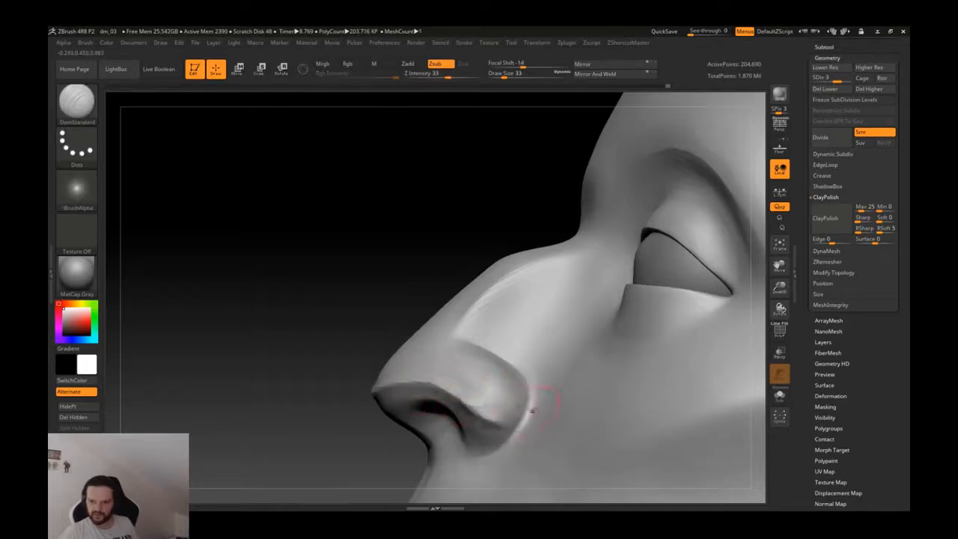
key(shift)
mouse_move(511, 383)
right_down()
mouse_move(560, 385)
mouse_move(557, 330)
mouse_move(516, 336)
mouse_move(567, 413)
mouse_move(523, 421)
right_up()
- Build up and smooth the lower edge of the nostril wing with the Clay brush
key(b)
key(c)
key(l)
key(shift)
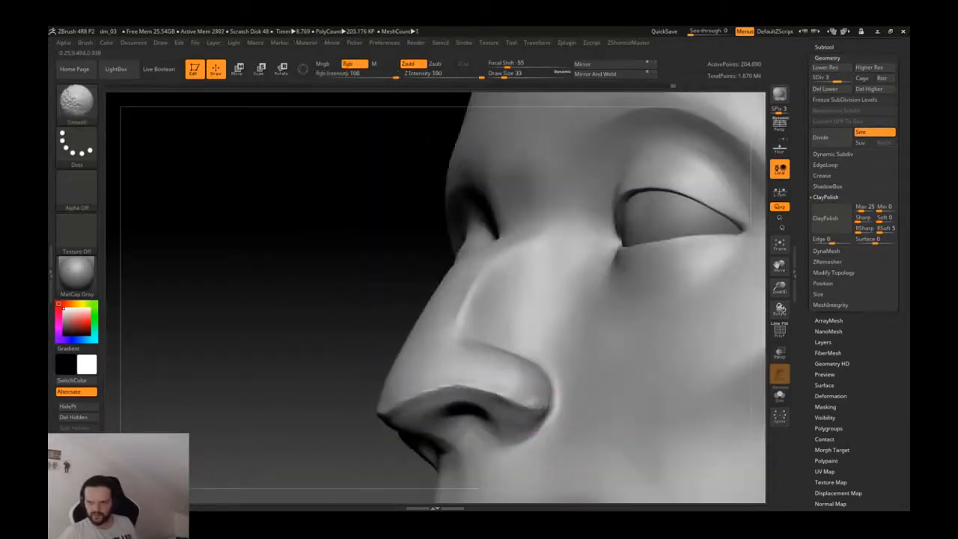
right_drag(383, 414, 430, 398)
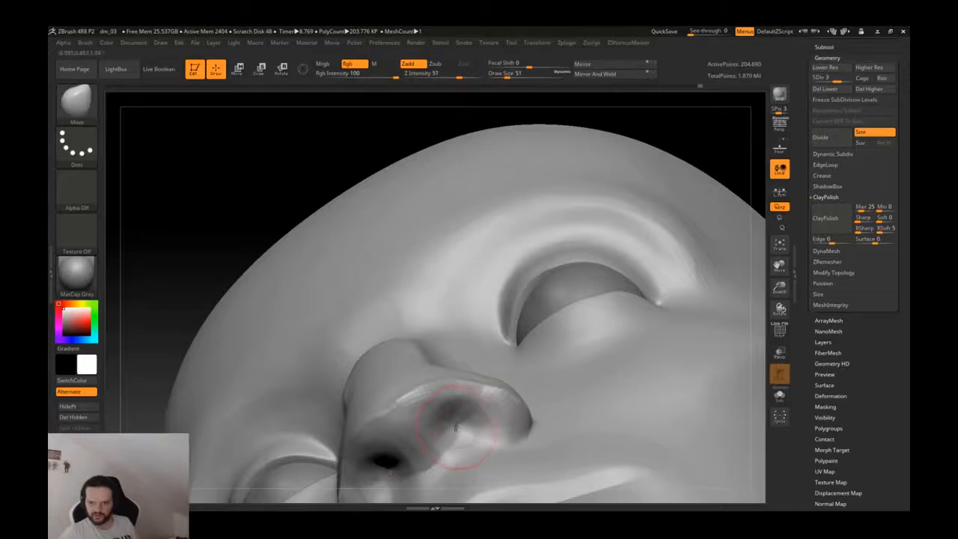
- Reshape the nostril opening with the Move brush at draw size 51, and smooth the nose tip
drag(456, 428, 458, 419)
mouse_move(449, 421)
right_down()
mouse_move(454, 449)
mouse_move(442, 460)
mouse_move(418, 458)
right_up()
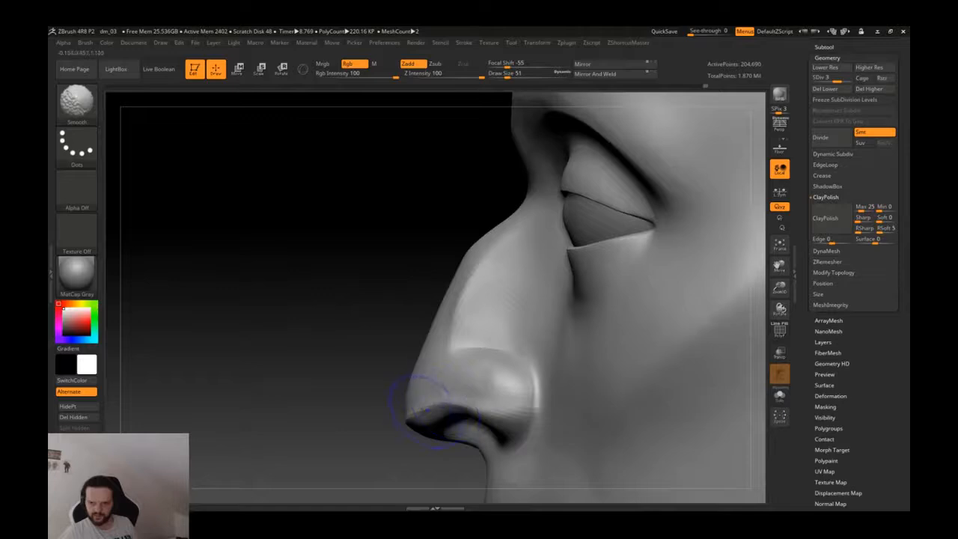
right_drag(427, 415, 389, 419)
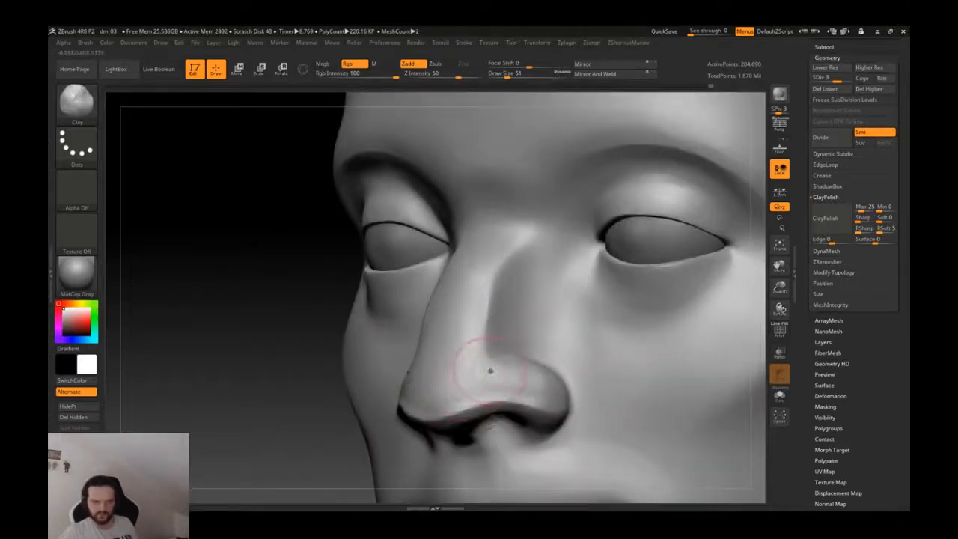
- Adjust the nose bridge's profile with the Move brush at draw size 94
mouse_move(490, 369)
right_down()
mouse_move(513, 367)
mouse_move(482, 349)
right_up()
key(b)
key(m)
key(v)
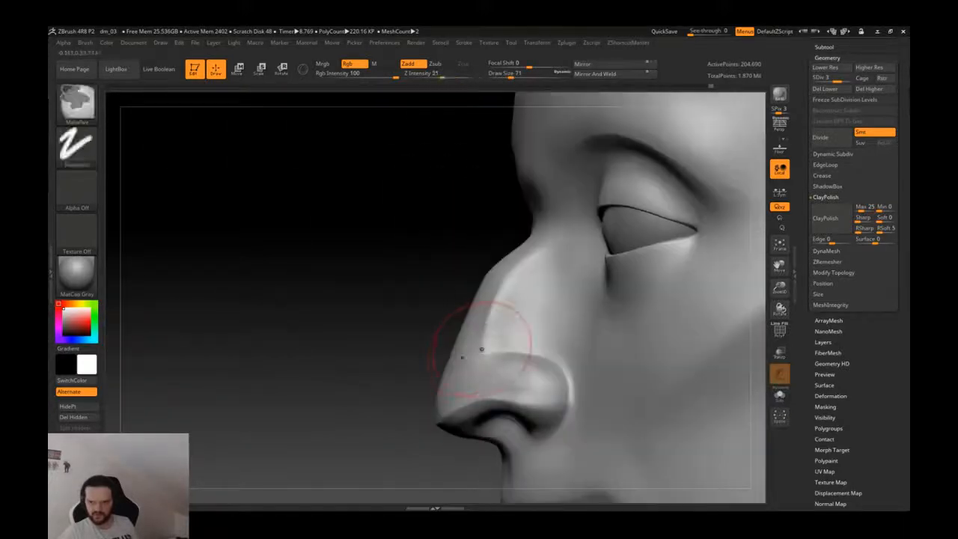
right_drag(481, 354, 489, 331)
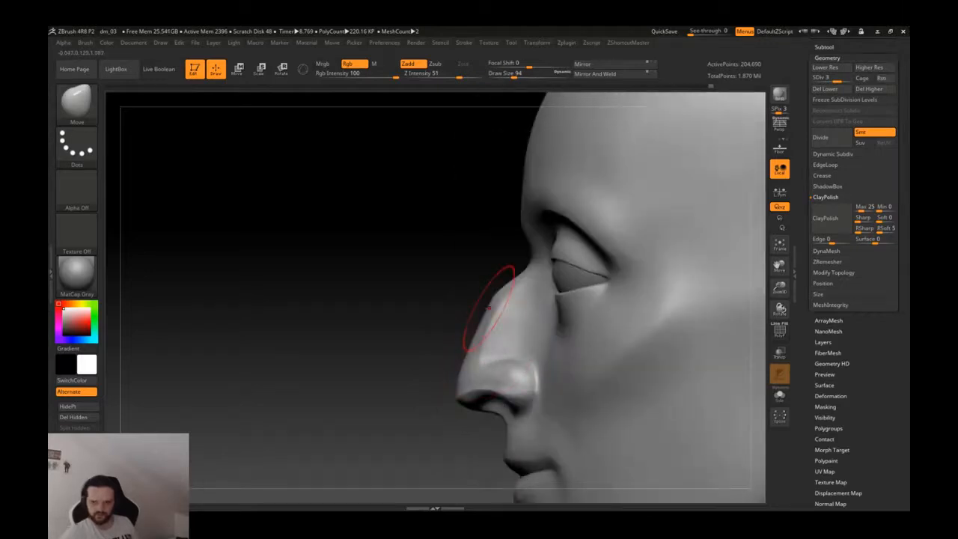
right_drag(453, 297, 602, 348)
mouse_move(482, 342)
ctrl+right_down()
mouse_move(485, 362)
mouse_move(503, 359)
ctrl+right_up()
- Shape the crease above the nostril wing with the Move brush at draw size 59, and smooth the nose tip
key(s)
drag(356, 377, 349, 377)
key(s)
drag(543, 395, 537, 395)
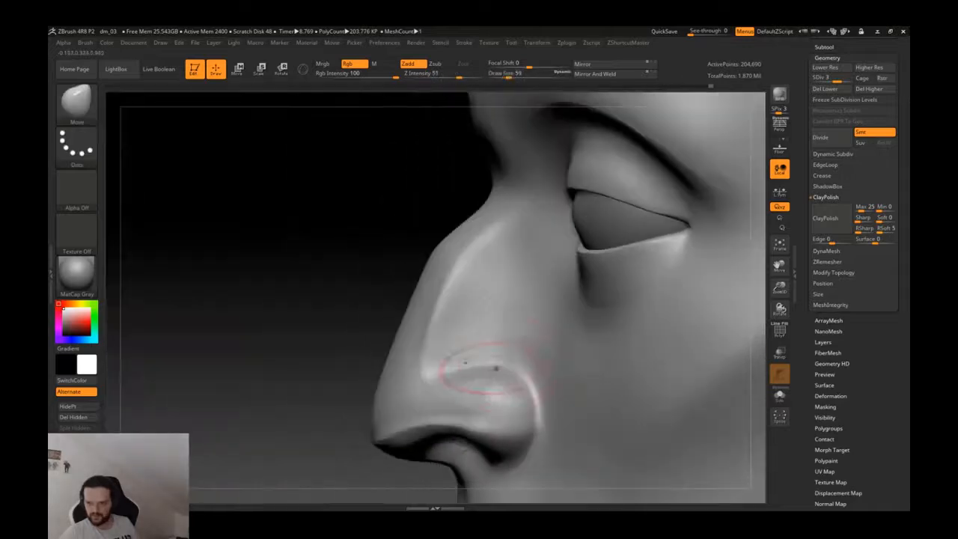
right_drag(506, 368, 526, 380)
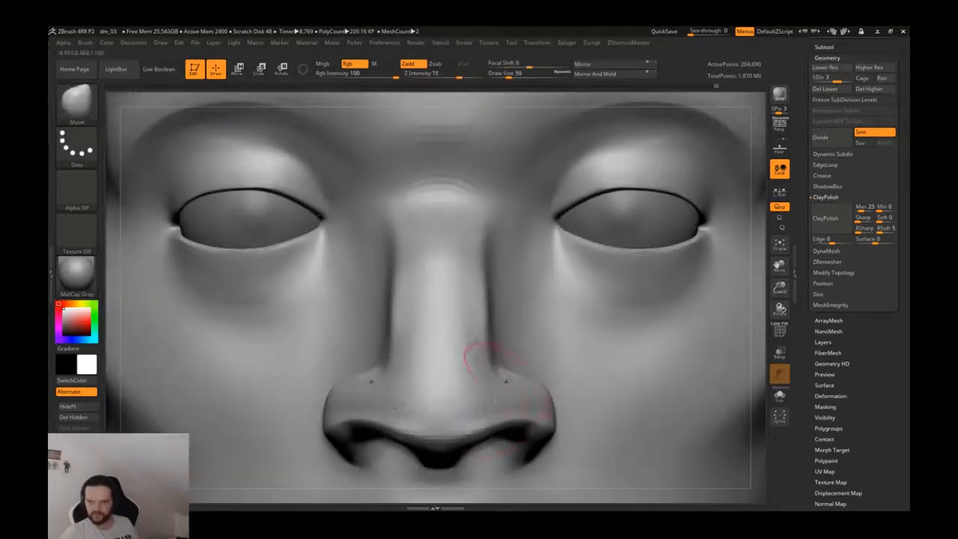
shift+drag(466, 404, 479, 410)
- Add volume along the top of the nostril wing with the Clay brush at draw size 39
mouse_move(478, 411)
right_down()
mouse_move(519, 381)
mouse_move(533, 383)
mouse_move(546, 363)
right_up()
key(b)
key(c)
key(l)
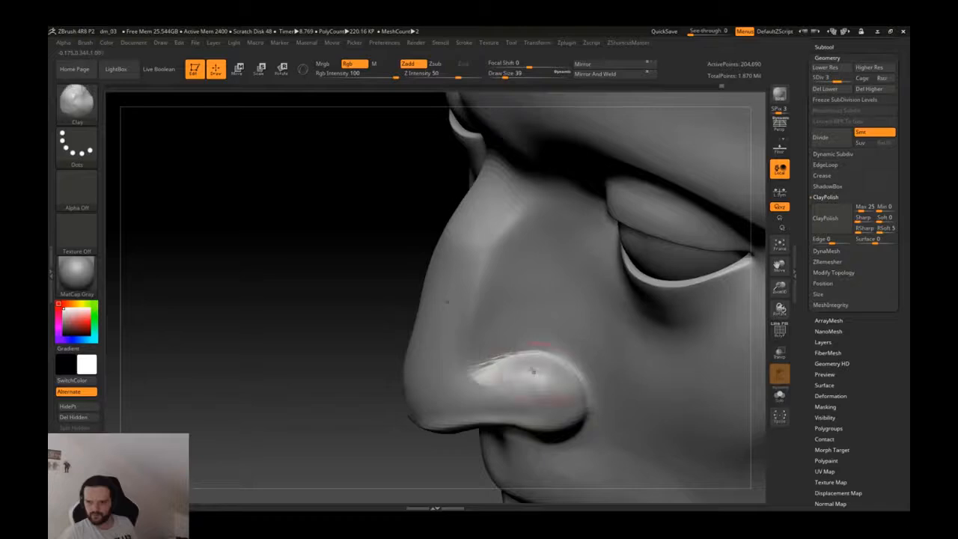
mouse_move(555, 349)
shift+right_down()
mouse_move(582, 367)
mouse_move(562, 350)
shift+right_up()
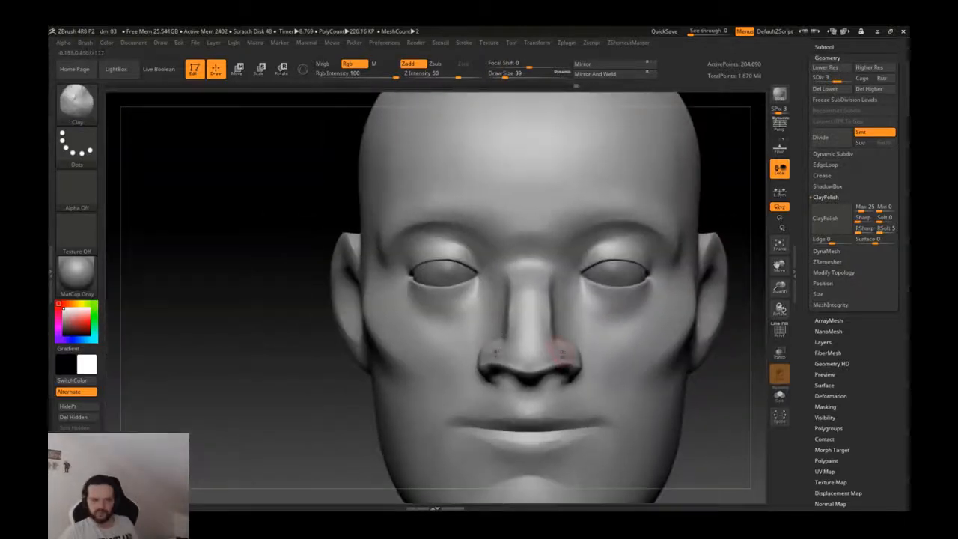
- Refine the nostril wing with the Move brush at draw size 56 and the Clay brush at draw size 71
right_drag(582, 362, 576, 341)
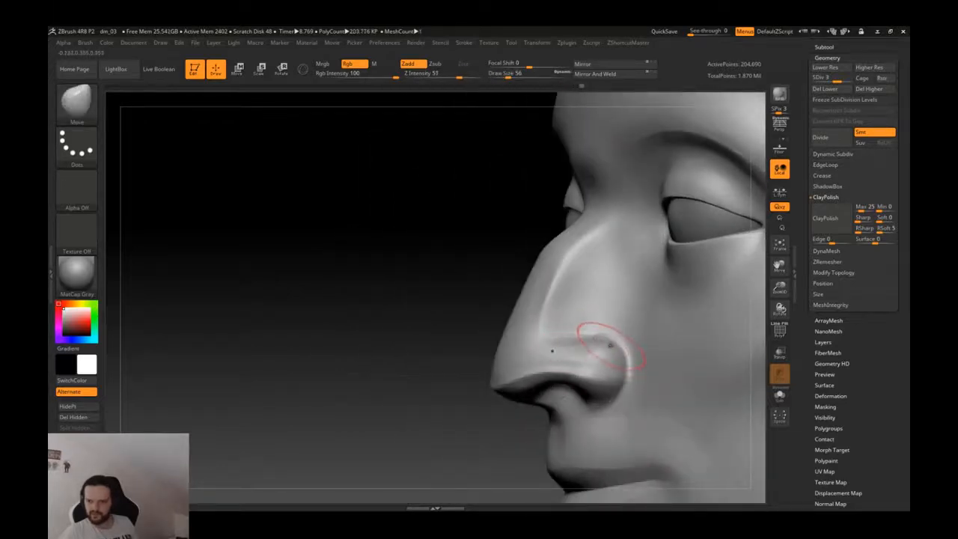
mouse_move(609, 344)
right_down()
mouse_move(642, 334)
mouse_move(596, 343)
right_up()
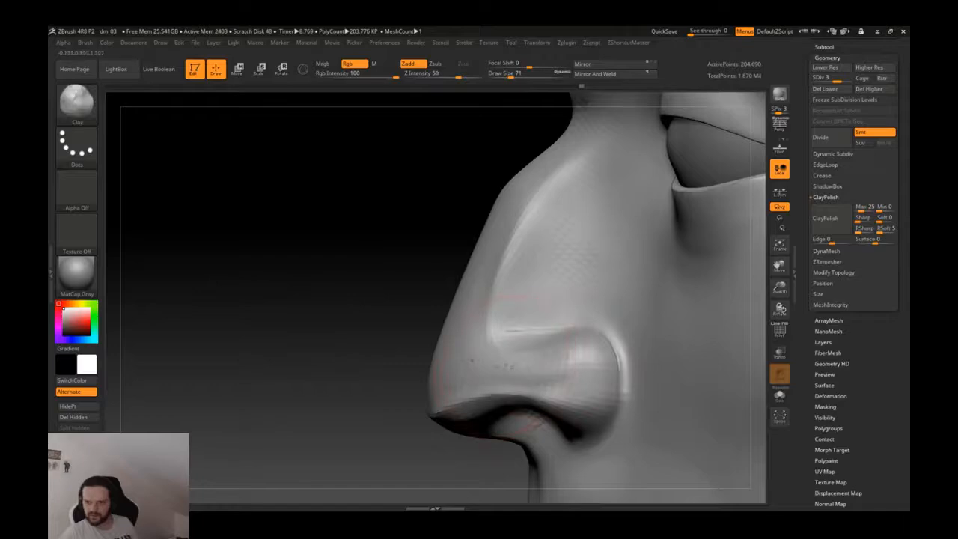
right_drag(578, 338, 568, 307)
key(b)
key(m)
key(v)
key(s)
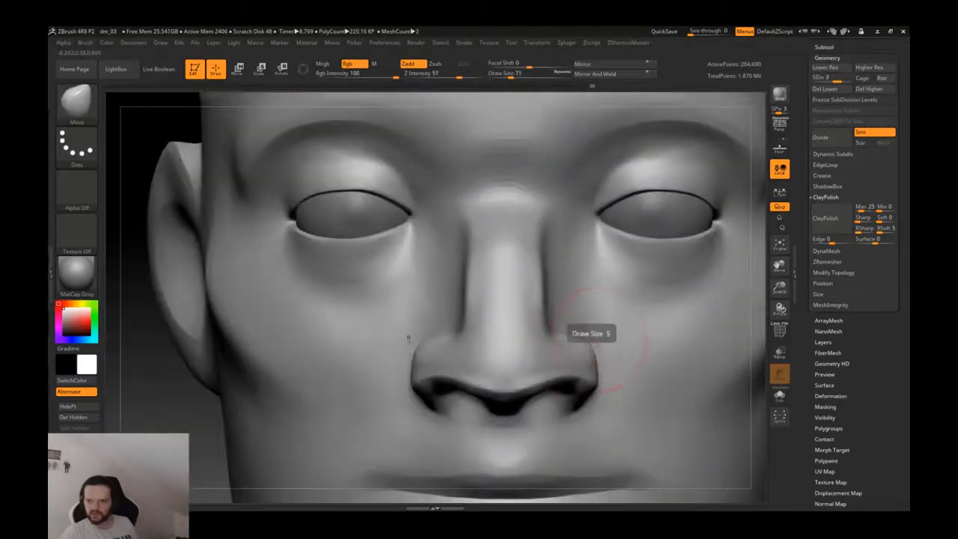
- Save the project
key(ctrl+s)
key(Return)
click(505, 275)
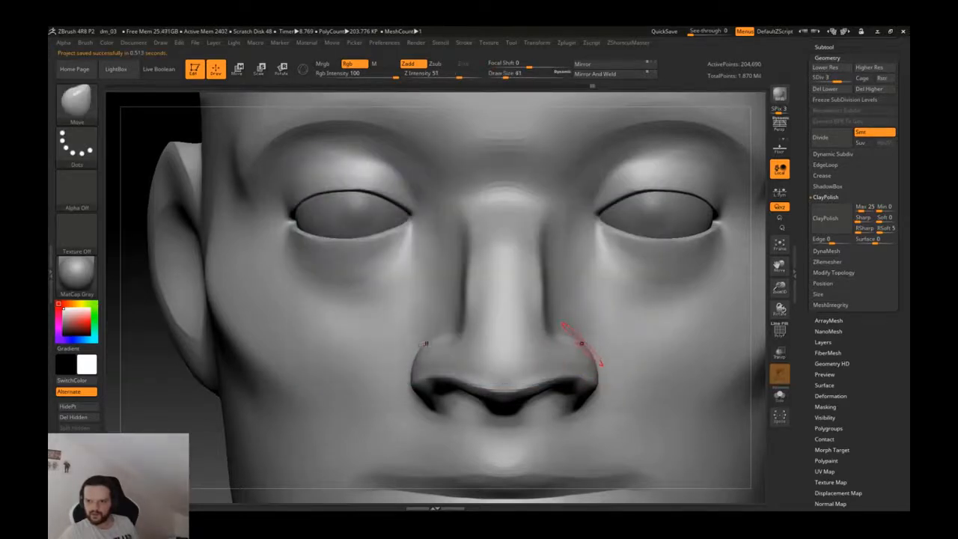
- Reshape the upper contour of the nostril wings with the Move brush at draw sizes 59 and 68
mouse_move(579, 343)
right_down()
mouse_move(553, 344)
mouse_move(577, 346)
right_up()
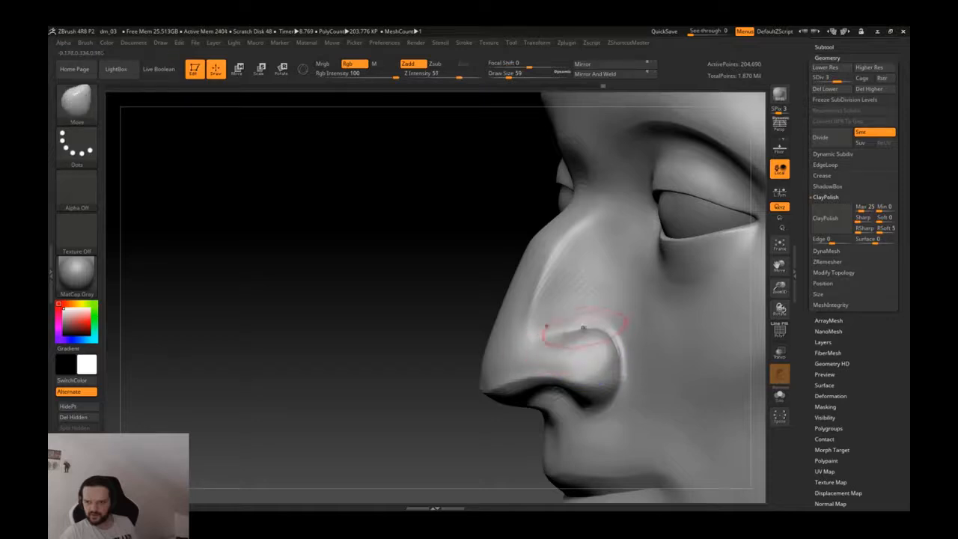
right_drag(569, 336, 667, 335)
ctrl+right_drag(668, 335, 636, 338)
key(bracketright)
drag(634, 336, 630, 342)
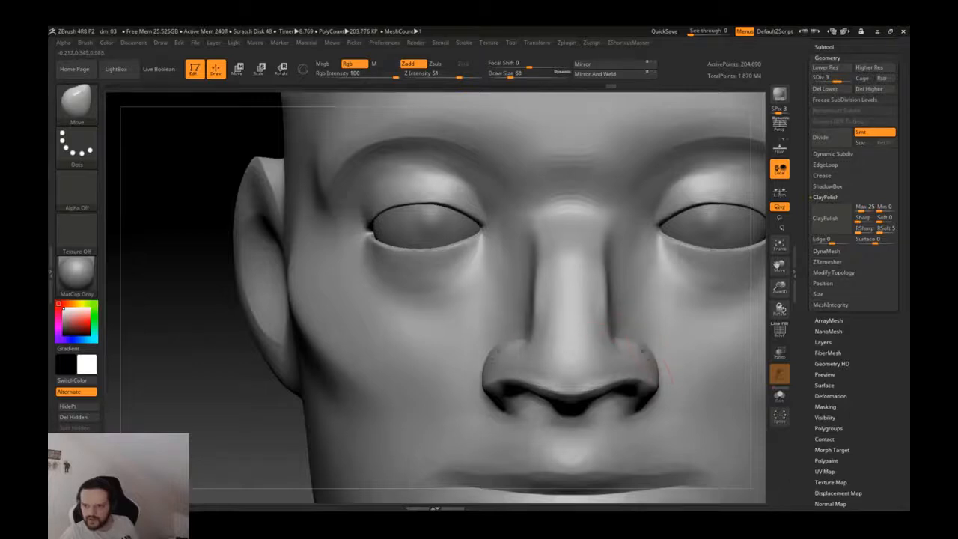
- Smooth the underside of the nose tip at draw size 35
mouse_move(659, 362)
right_down()
mouse_move(615, 361)
mouse_move(650, 349)
mouse_move(638, 332)
mouse_move(681, 337)
mouse_move(666, 309)
mouse_move(643, 365)
right_up()
key(s)
drag(625, 366, 618, 365)
shift+drag(497, 419, 488, 424)
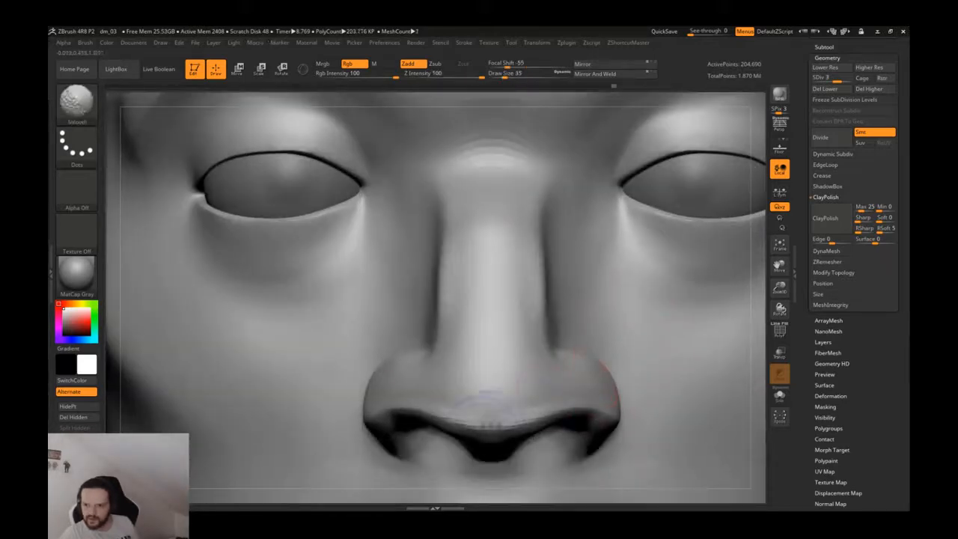
alt+right_drag(616, 396, 591, 378)
- Pull the nose tip downward with the Move brush at draw size 116, and refine the nostril area at draw size 94
key(s)
click(581, 380)
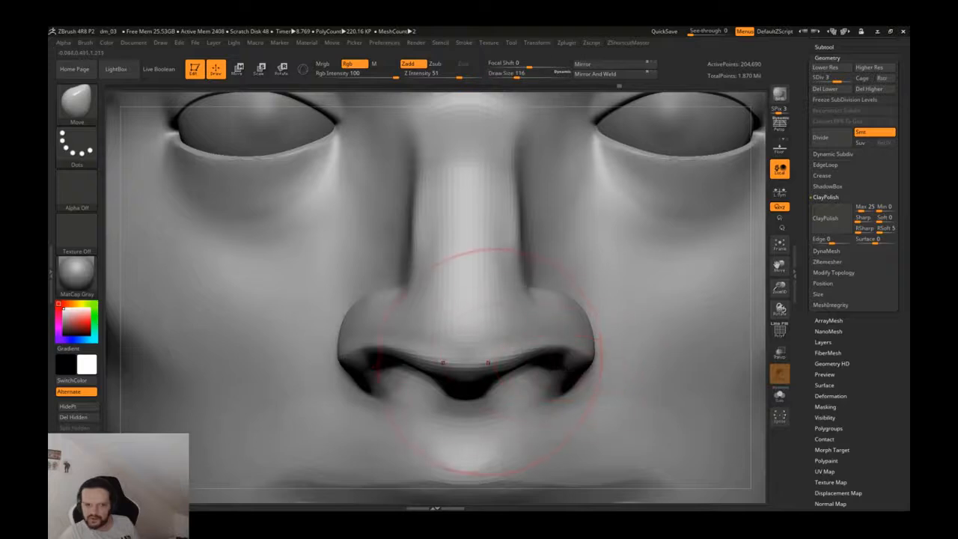
drag(480, 361, 480, 382)
key(s)
click(563, 351)
drag(557, 353, 555, 358)
shift+right_drag(554, 357, 509, 363)
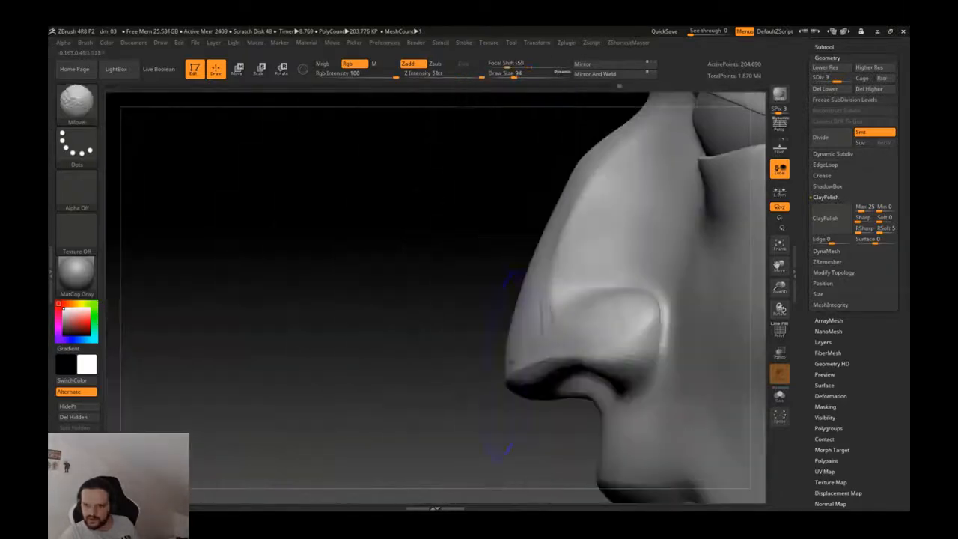
- Adjust the side of the nose near the nostril wing with the Move brush at draw size 94
mouse_move(566, 352)
ctrl+right_down()
mouse_move(561, 299)
mouse_move(639, 331)
ctrl+right_up()
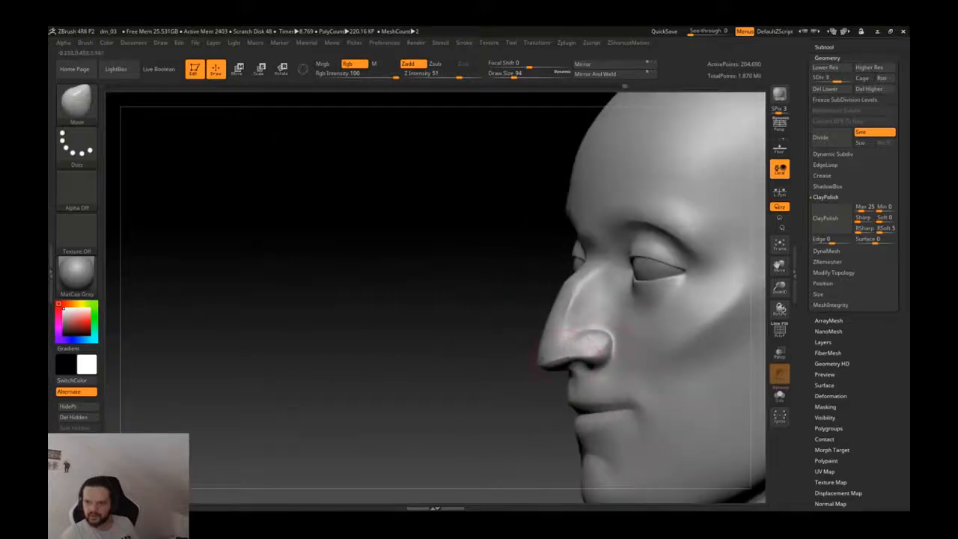
mouse_move(566, 329)
ctrl+right_down()
mouse_move(566, 372)
mouse_move(615, 350)
mouse_move(613, 303)
mouse_move(609, 359)
ctrl+right_up()
drag(593, 356, 585, 358)
mouse_move(585, 359)
ctrl+right_down()
mouse_move(587, 311)
mouse_move(629, 331)
mouse_move(595, 329)
ctrl+right_up()
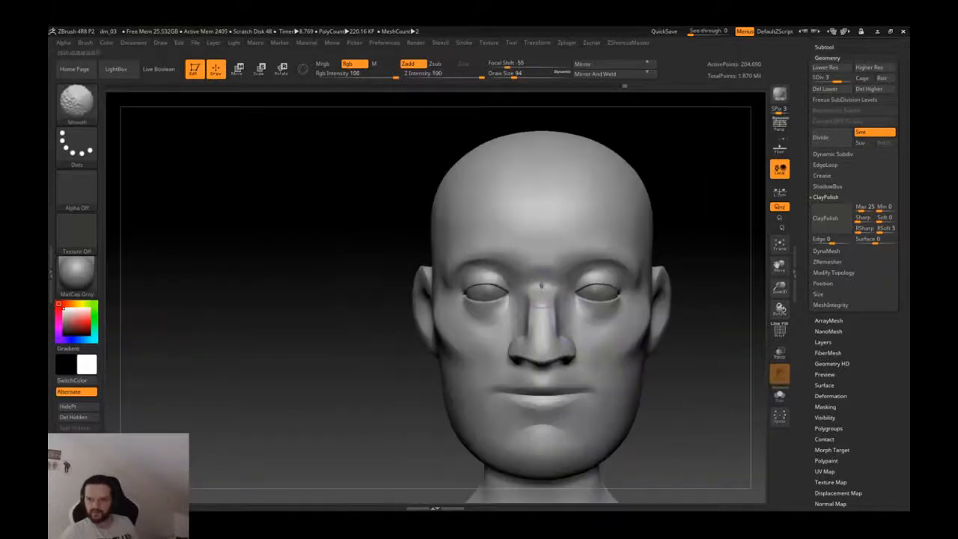
- Sculpt and smooth the nose root between the eyebrows with the Clay brush at draw size 94
ctrl+right_drag(541, 260, 539, 248)
key(b)
key(c)
key(l)
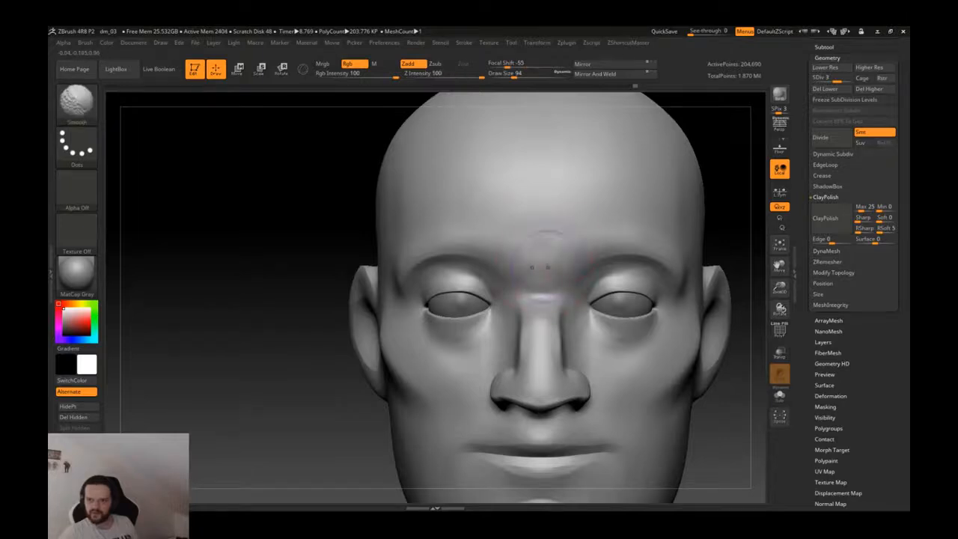
ctrl+right_drag(556, 249, 561, 229)
- Bring the head up to subdivision level 4 and save the project over dm_03
key(shift+d)
key(shift+d)
key(d)
key(d)
key(d)
right_drag(620, 299, 553, 288)
ctrl+right_drag(554, 288, 626, 266)
key(ctrl+s)
click(590, 371)
click(514, 278)
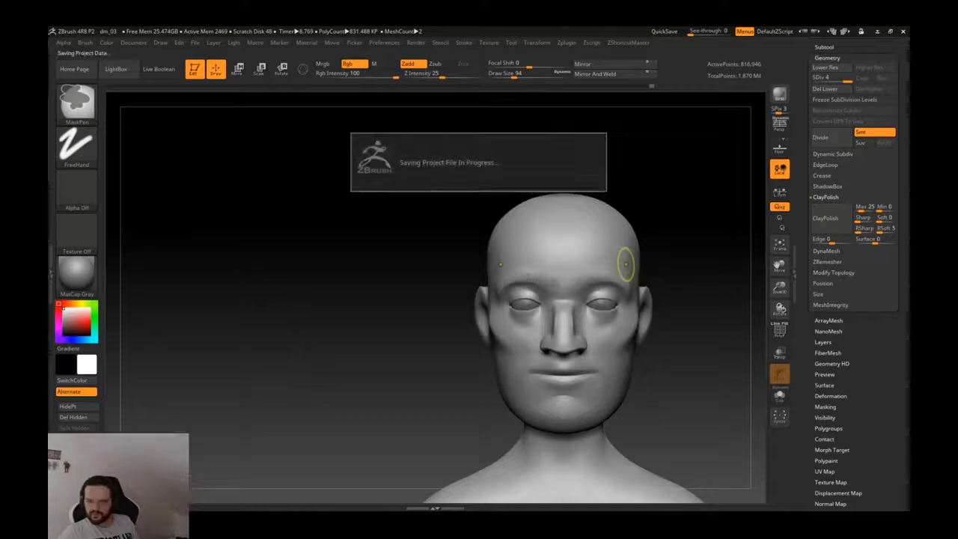
- Lower the head to subdivision level 1 and reshape the lower eyelid with the Move brush at draw size 94
ctrl+right_drag(604, 302, 608, 262)
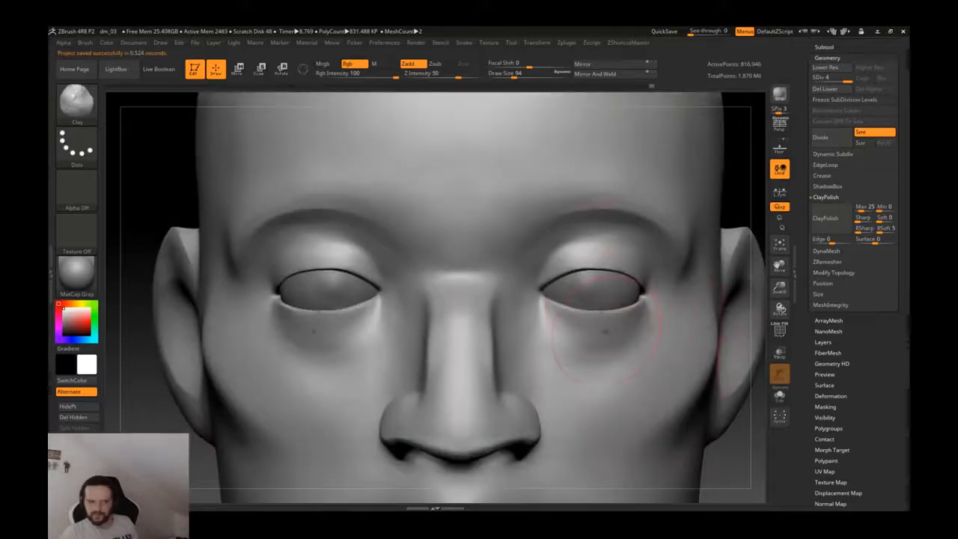
mouse_move(604, 327)
ctrl+right_down()
mouse_move(620, 331)
mouse_move(604, 305)
ctrl+right_up()
key(shift+d)
key(shift+d)
key(shift+d)
key(b)
key(m)
key(v)
mouse_move(592, 300)
mouse_down()
mouse_move(565, 308)
mouse_move(604, 319)
mouse_up()
- Refine the inner eye corner and upper lid edge with the Move Topological brush at draw size 94
key(b)
key(m)
key(t)
right_drag(598, 322, 585, 323)
drag(562, 302, 559, 307)
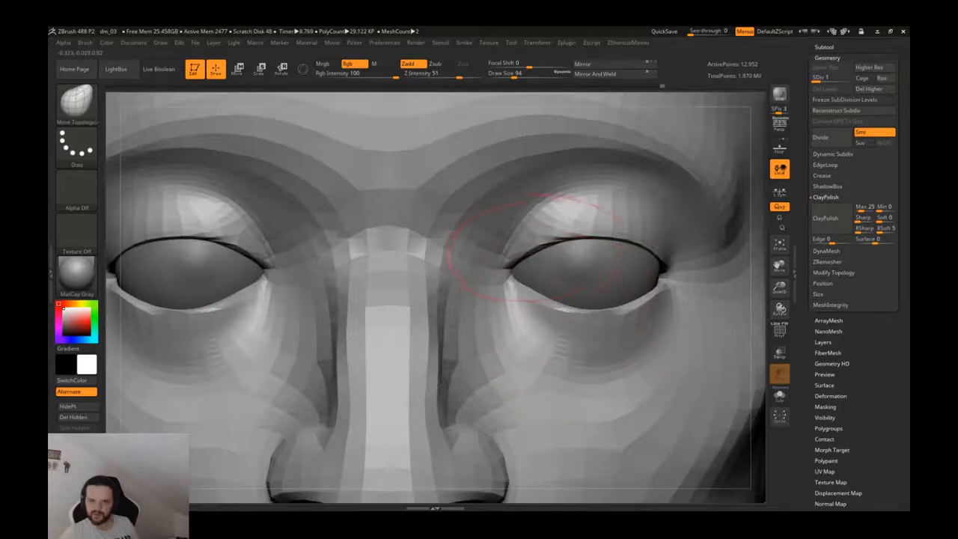
drag(588, 246, 590, 241)
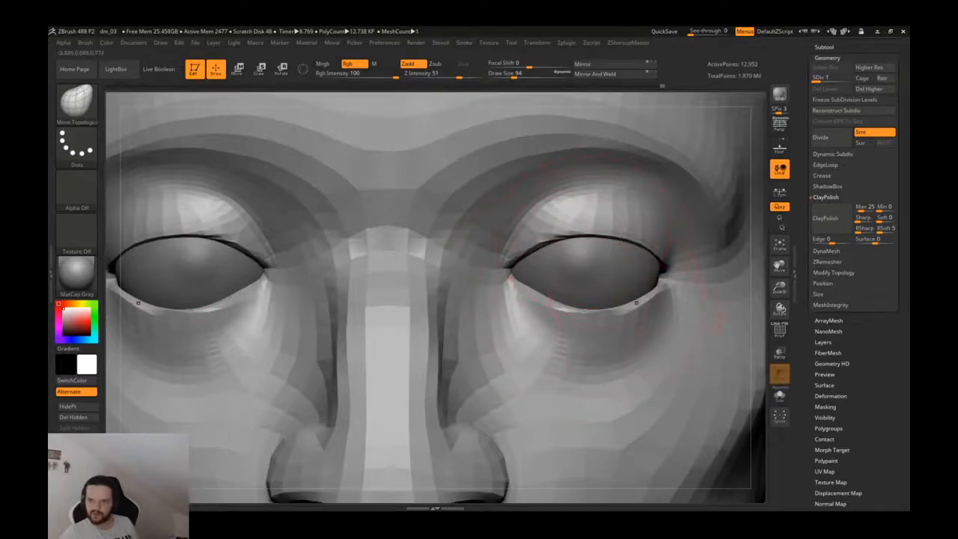
right_drag(636, 302, 452, 318)
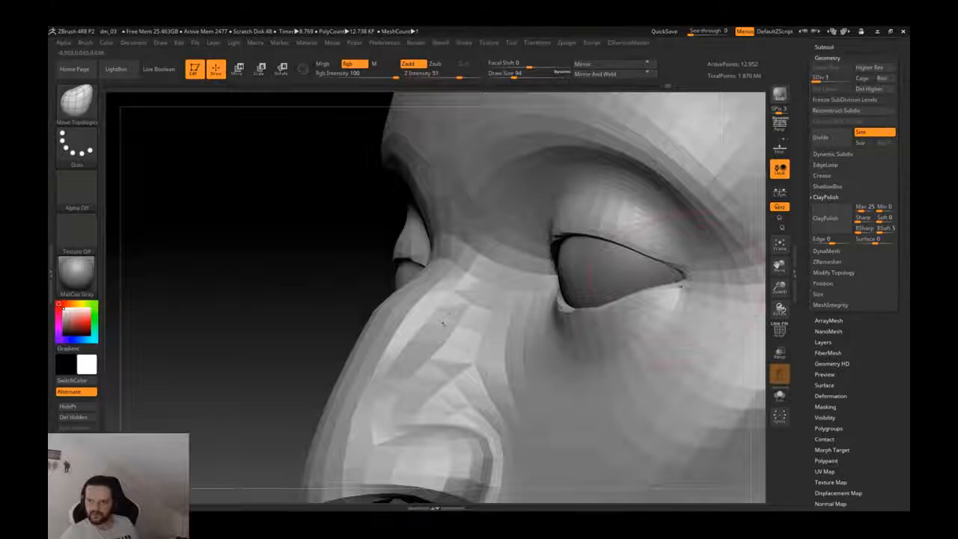
shift+right_drag(680, 289, 811, 297)
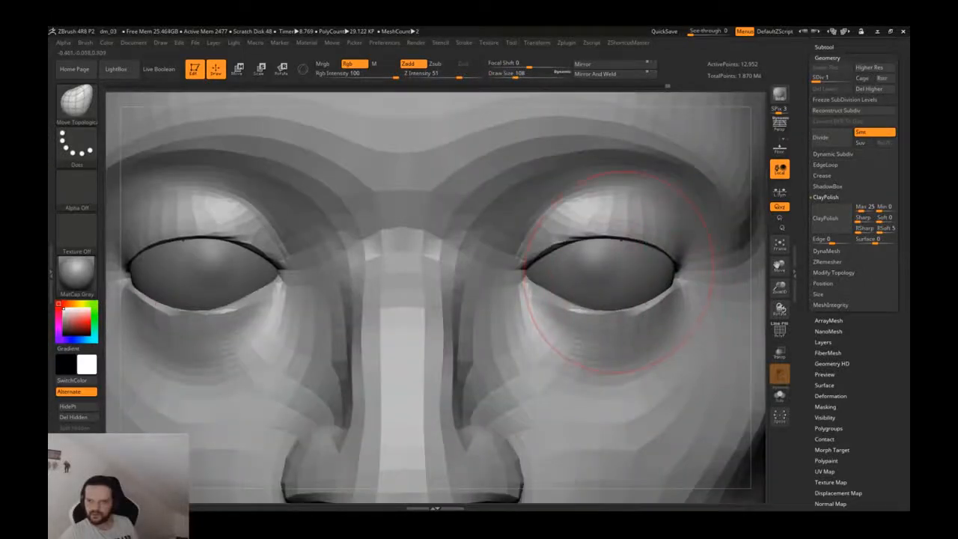
alt+click(620, 272)
ctrl+right_drag(619, 272, 531, 271)
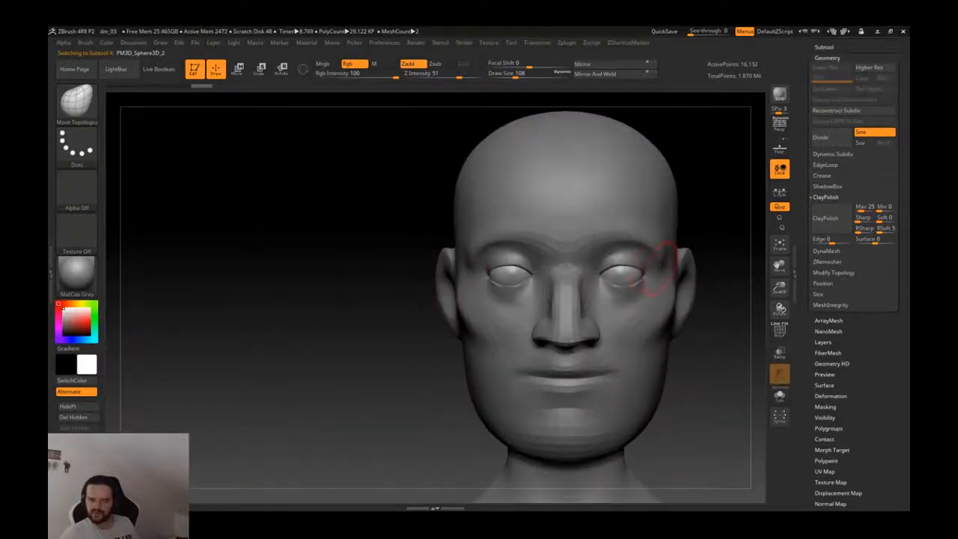
mouse_move(643, 282)
ctrl+right_down()
mouse_move(692, 282)
mouse_move(658, 278)
ctrl+right_up()
alt+click(636, 293)
- Adjust the lower eyelid rim around the eyeball with the Move brush at draw size 71
key(b)
key(m)
key(v)
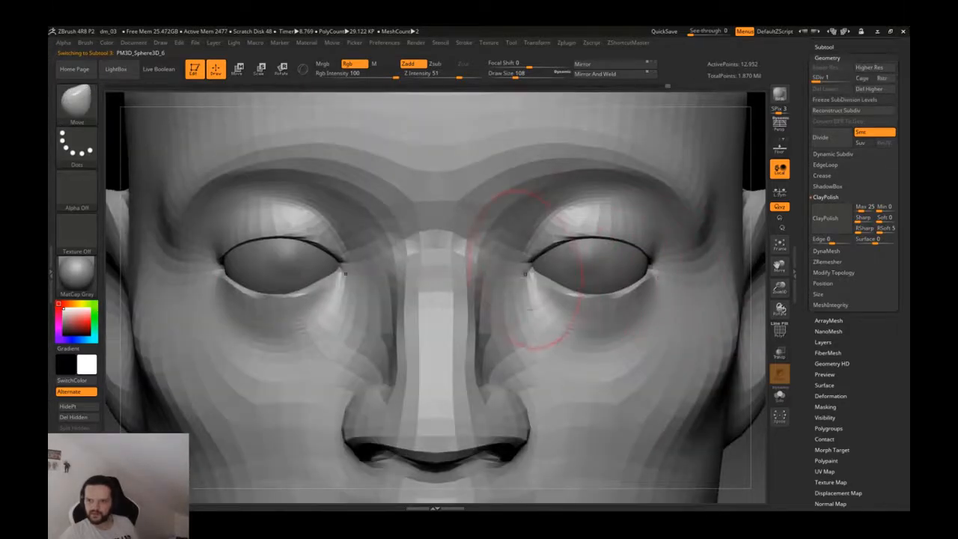
mouse_move(593, 241)
right_down()
mouse_move(595, 192)
mouse_move(584, 239)
mouse_move(590, 279)
mouse_move(610, 304)
right_up()
key(s)
drag(599, 306, 591, 306)
right_drag(591, 306, 560, 294)
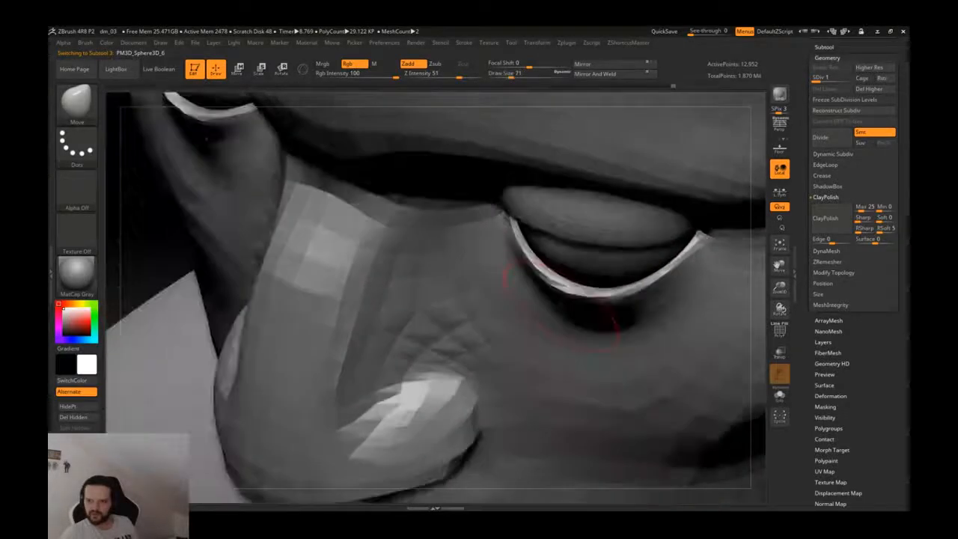
drag(556, 286, 554, 294)
- Return the head to subdivision level 4 and save the project over dm_03
ctrl+right_drag(616, 301, 722, 300)
key(d)
key(d)
key(d)
ctrl+right_drag(659, 271, 633, 264)
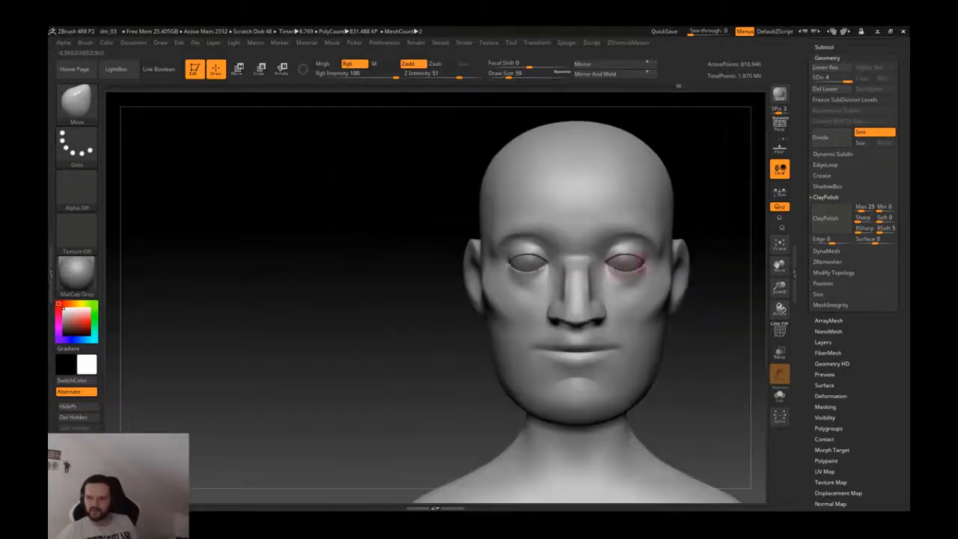
key(ctrl+s)
click(591, 371)
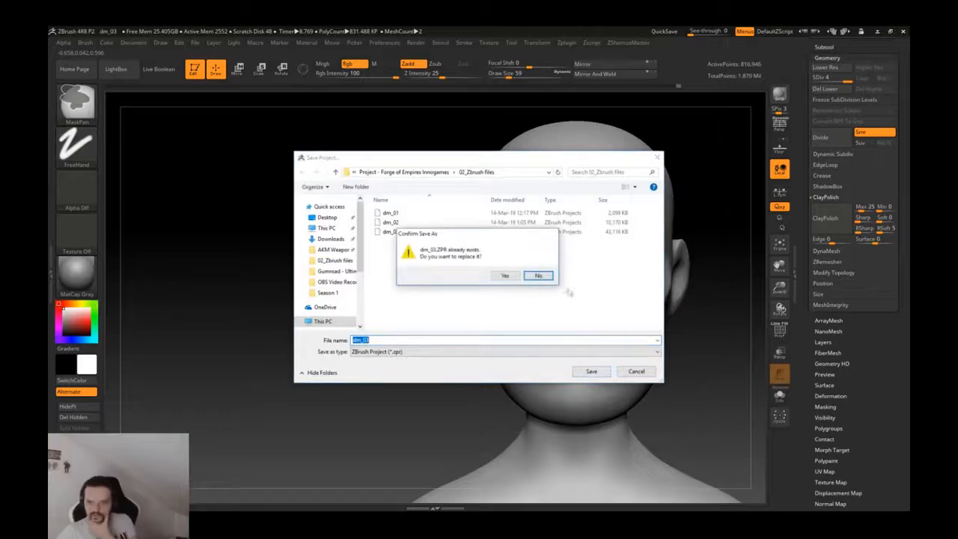
click(504, 275)
- Enlarge the Move brush to draw size 611 for shaping the whole bust
mouse_move(636, 251)
right_down()
mouse_move(657, 239)
mouse_move(630, 230)
mouse_move(669, 254)
mouse_move(630, 278)
mouse_move(643, 289)
right_up()
key(s)
drag(673, 323, 693, 324)
alt+right_drag(707, 327, 618, 330)
key(s)
drag(628, 339, 635, 340)
shift+drag(653, 345, 664, 347)
key(s)
drag(665, 346, 682, 344)
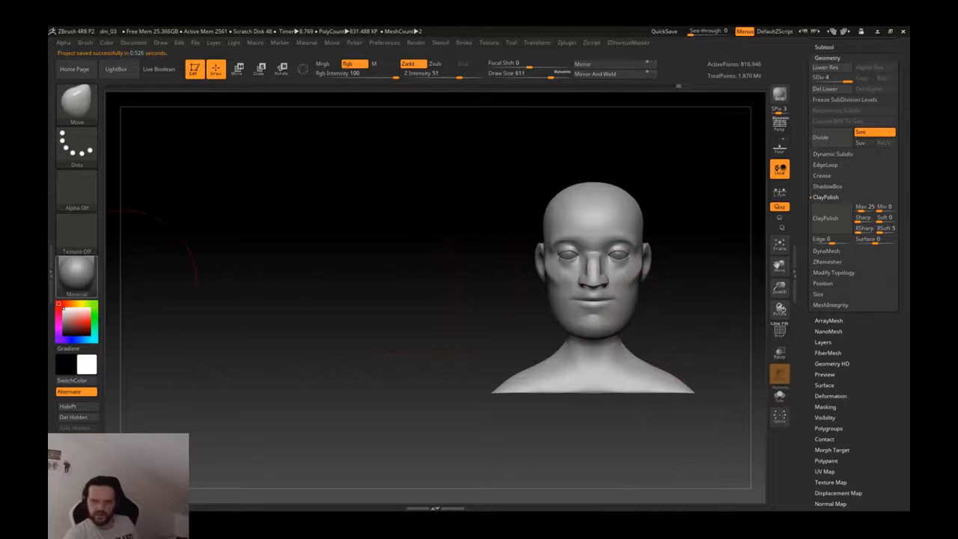
mouse_move(76, 273)
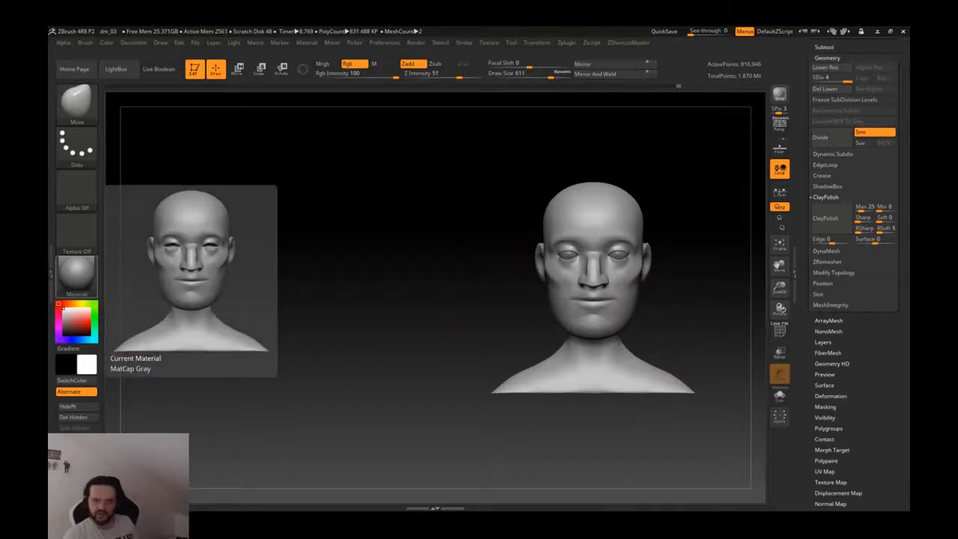
- Lower the head to subdivision level 1 and broaden the slope from neck to shoulders with the Move brush at draw size 338
mouse_move(676, 299)
mouse_down()
mouse_move(554, 307)
mouse_move(627, 343)
mouse_move(612, 336)
mouse_up()
key(s)
key(shift+d)
key(shift+d)
key(shift+d)
key(s)
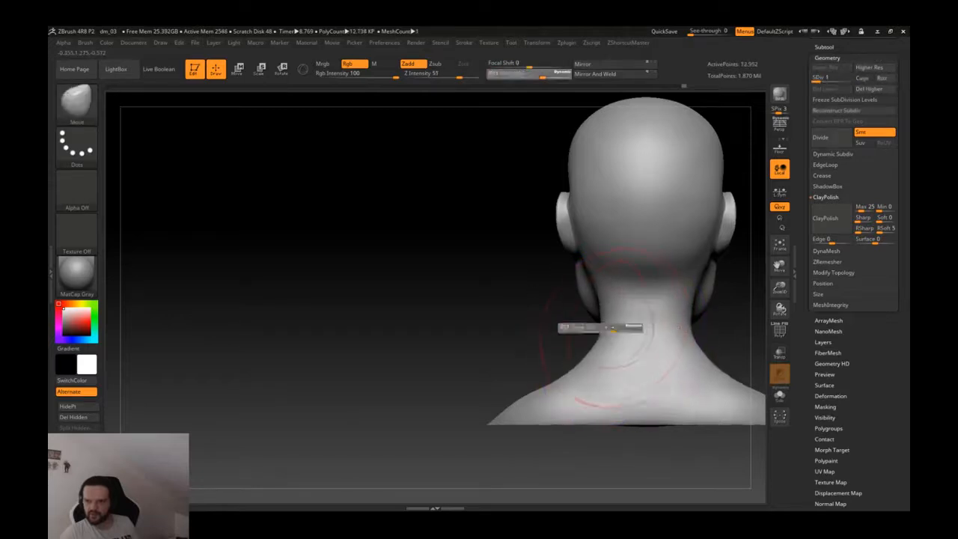
key(shift)
mouse_move(646, 283)
right_down()
mouse_move(625, 315)
mouse_move(630, 342)
mouse_move(668, 344)
mouse_move(607, 338)
mouse_move(621, 338)
right_up()
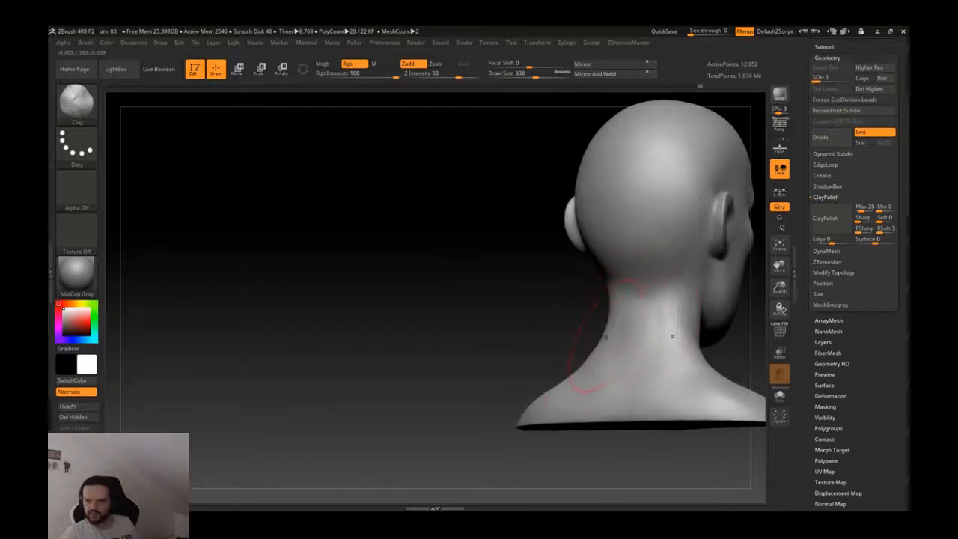
shift+right_drag(621, 338, 609, 338)
right_drag(562, 376, 623, 376)
ctrl+right_drag(622, 375, 683, 353)
right_click(683, 353)
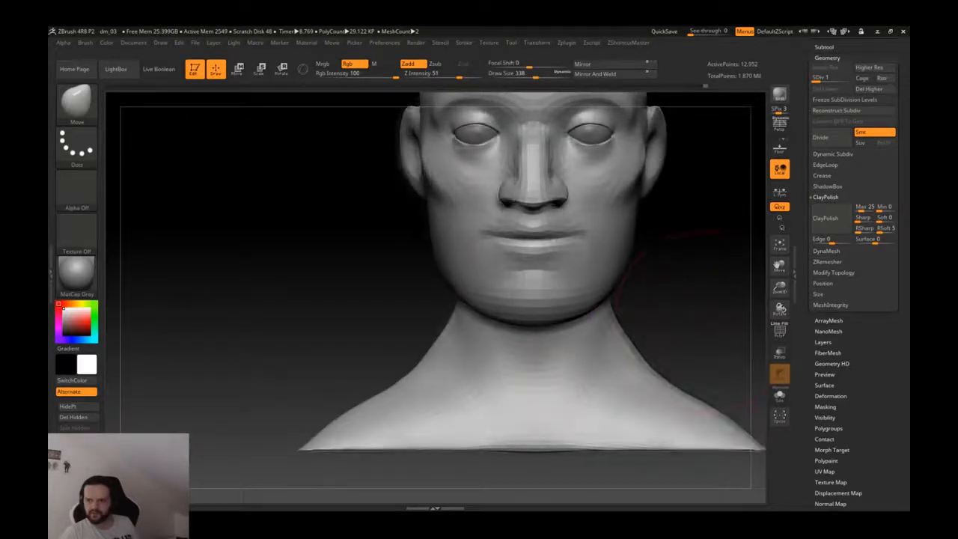
- Try to reshape the shoulder line with the Move brush at draw size 611, and undo it
ctrl+right_drag(701, 322, 631, 314)
key(])
drag(636, 363, 657, 340)
key(ctrl+z)
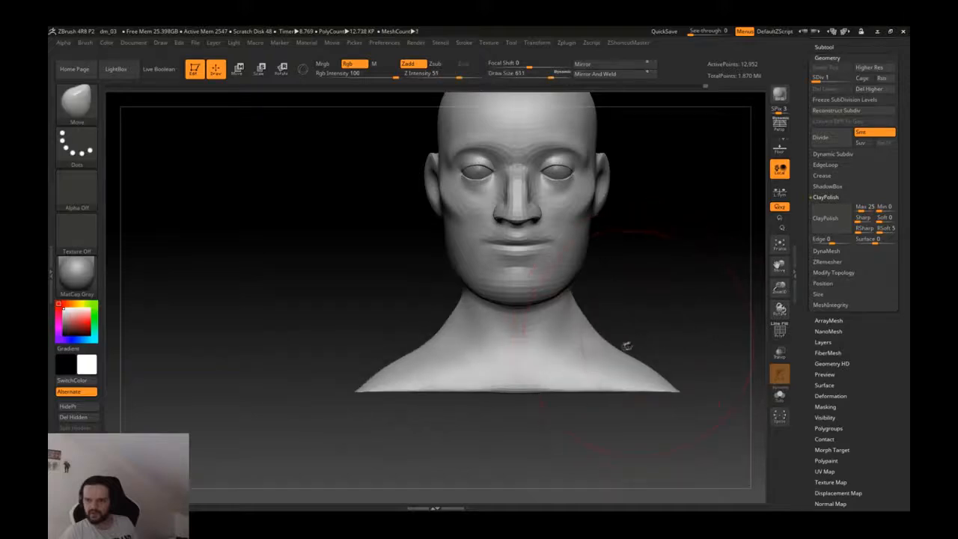
- Try to reshape the shoulders with the head and neck protected by a softened mask, and undo the move
mouse_move(328, 388)
ctrl+mouse_down()
mouse_move(656, 458)
mouse_move(703, 455)
ctrl+mouse_up()
ctrl+click(637, 354)
ctrl+click(661, 334)
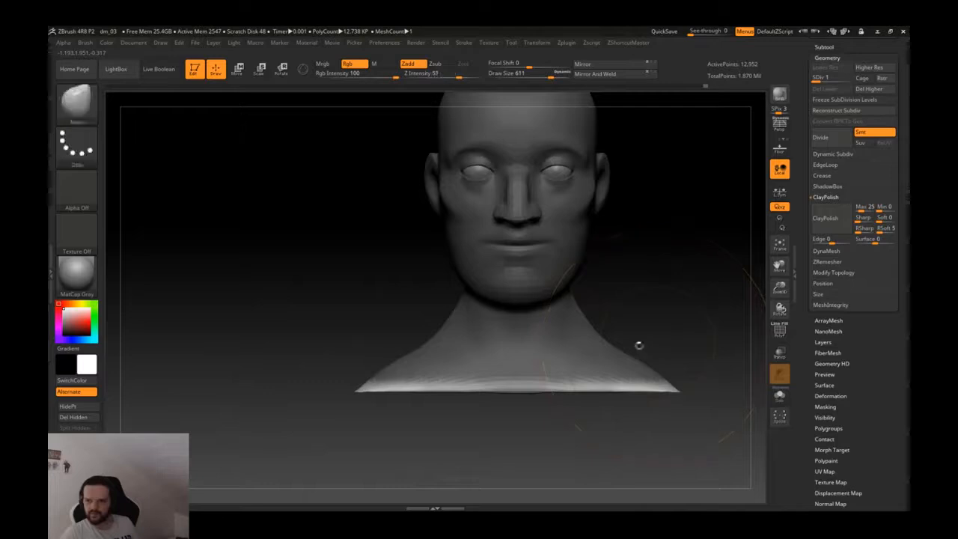
ctrl+click(638, 343)
mouse_move(614, 348)
mouse_down()
mouse_move(652, 338)
mouse_move(692, 350)
mouse_move(632, 359)
mouse_up()
key(ctrl+z)
- Widen and round the shoulders with the Move brush at draw sizes 533 and 460, and return to subdivision level 4
key(s)
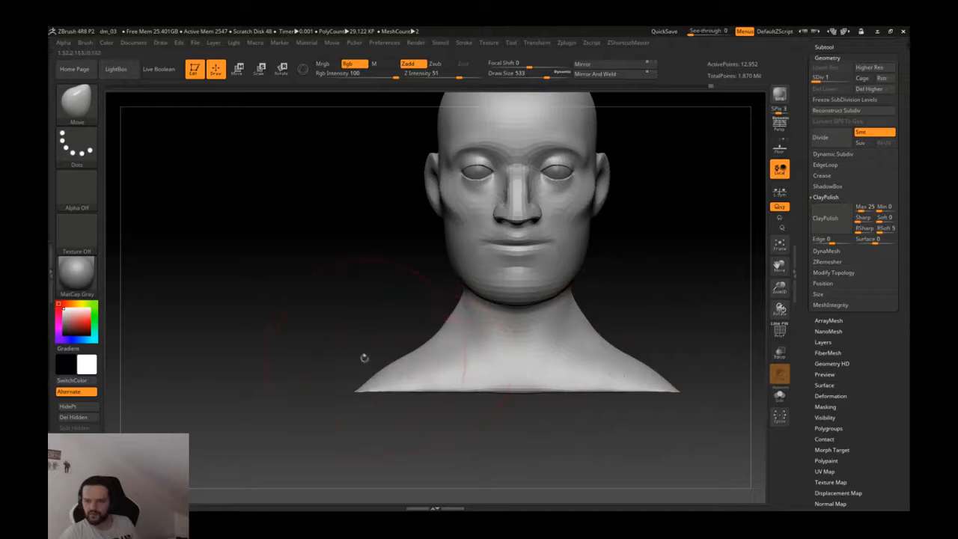
drag(632, 359, 637, 330)
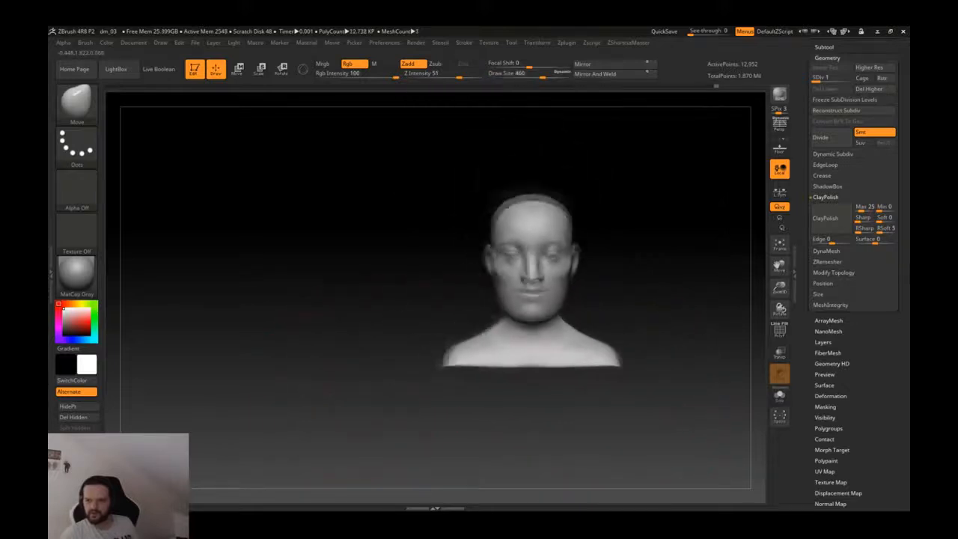
drag(673, 337, 584, 336)
alt+drag(625, 299, 622, 418)
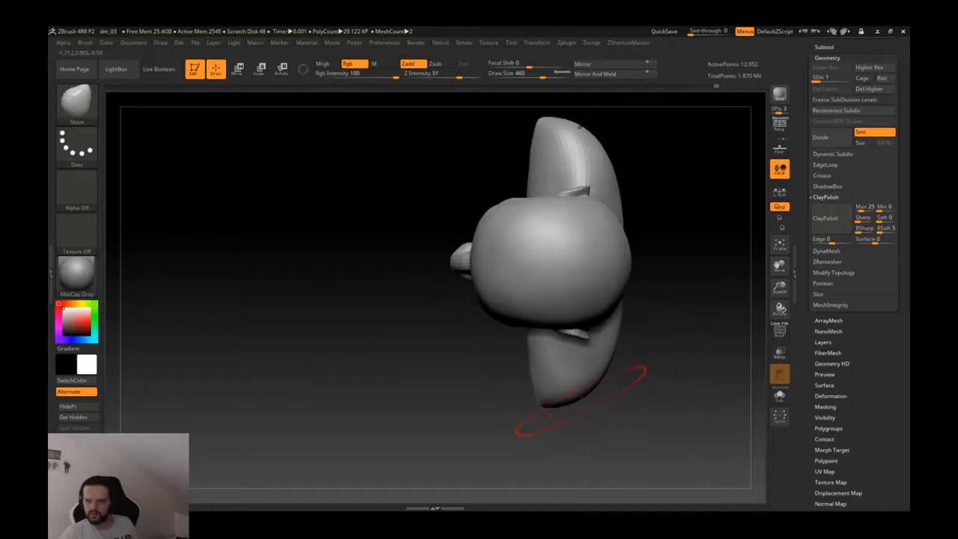
drag(655, 194, 666, 277)
alt+drag(660, 171, 621, 318)
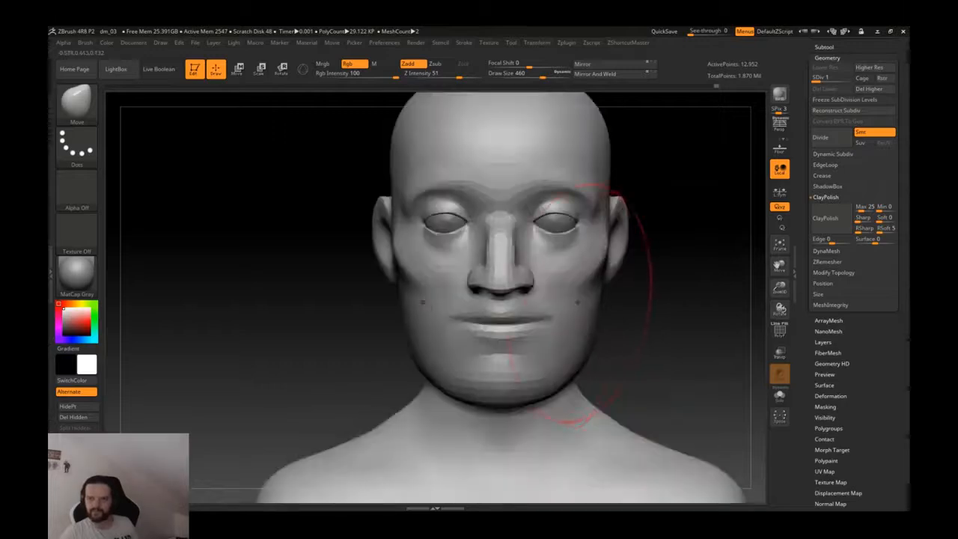
key(d)
key(d)
key(d)
- Set the Move brush's draw size to 163 for reshaping the corners of the mouth
alt+drag(614, 278, 599, 344)
key(s)
drag(576, 324, 565, 325)
key(s)
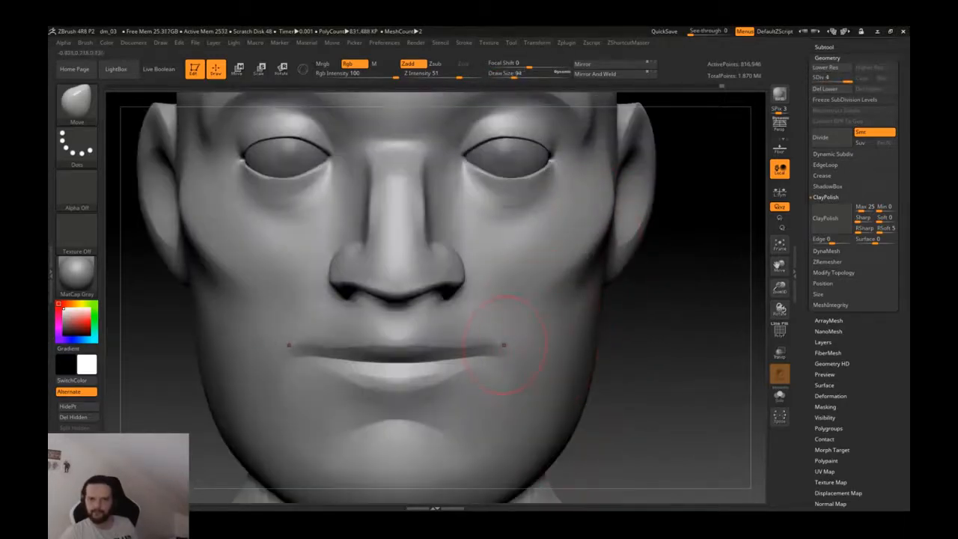
right_drag(511, 349, 492, 357)
key(s)
drag(492, 357, 498, 351)
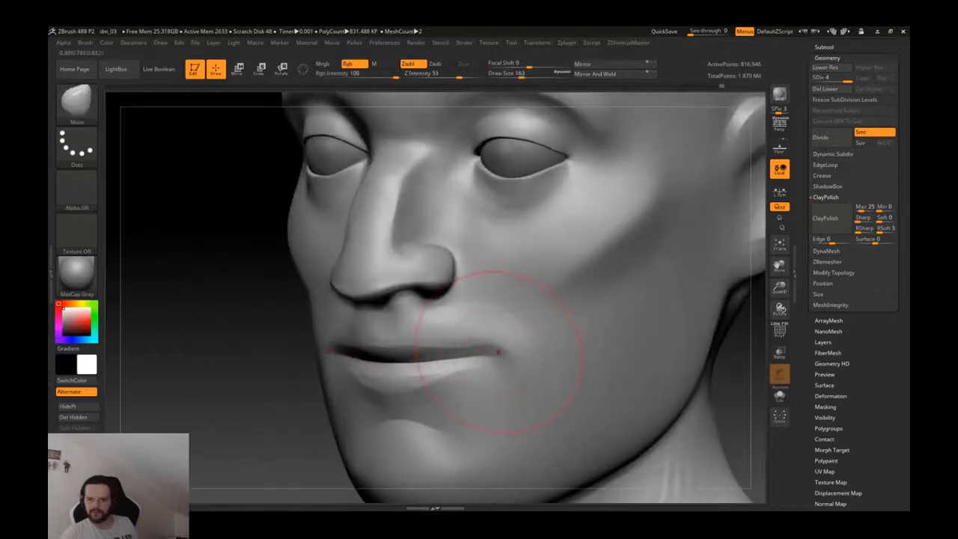
- Pull the mouth corners outward and up on subdivision level 1 at draw sizes 163 and 120, and return to level 4
key(shift+d)
key(shift+d)
key(shift+d)
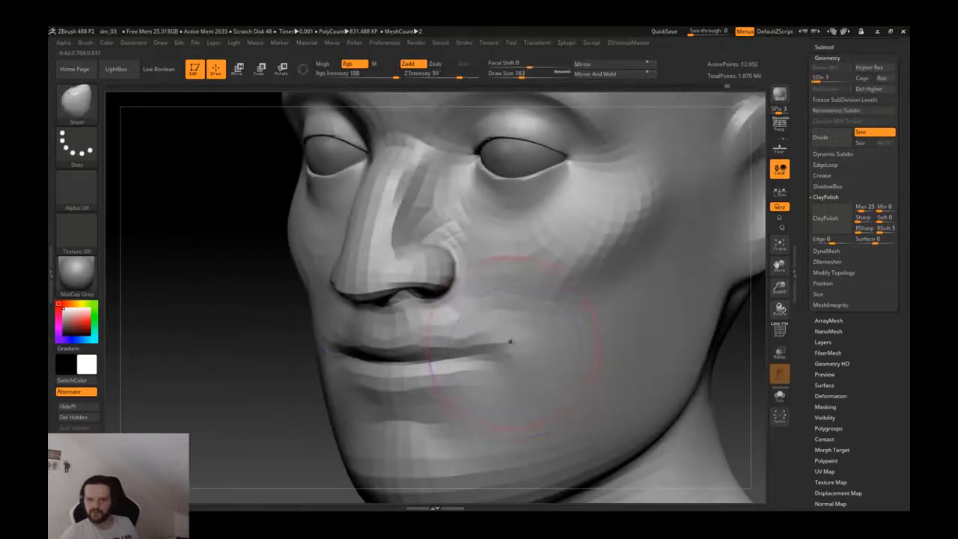
key(shift+d)
key(shift+d)
key(shift+f)
key(shift+f)
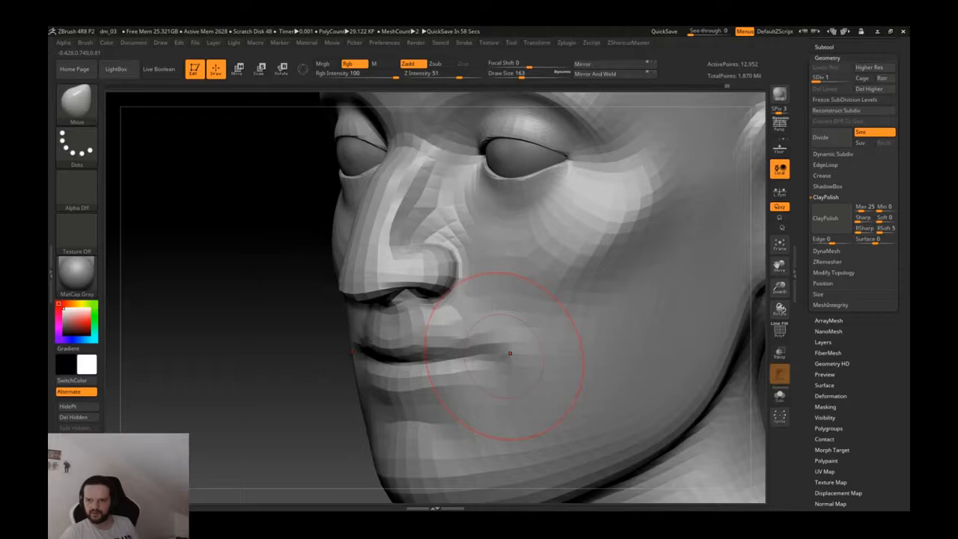
drag(510, 352, 534, 338)
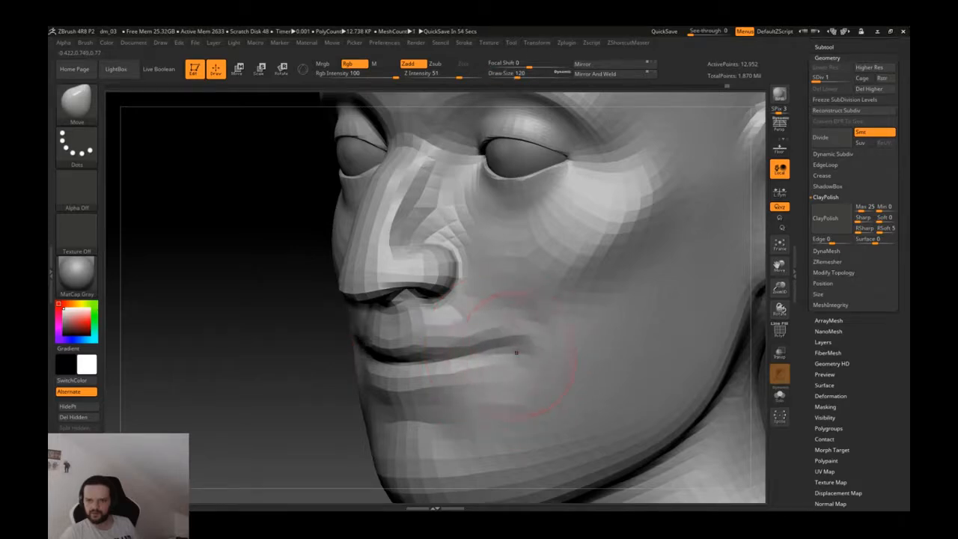
shift+right_drag(540, 342, 583, 317)
key(d)
key(d)
key(d)
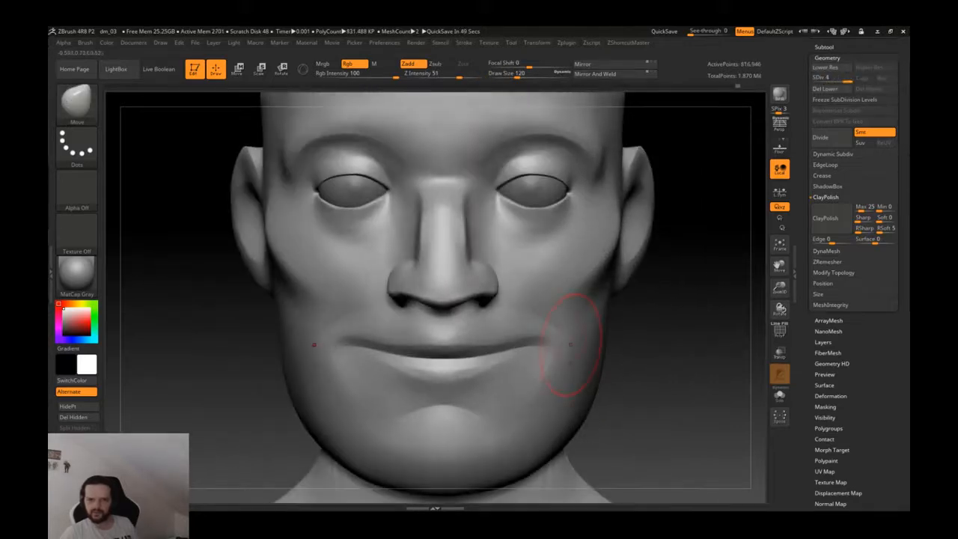
- Sculpt the cheeks beside the mouth corners with the Clay brush at draw size 120 from subdivision level 1 up to level 3
right_drag(572, 363, 570, 360)
right_click(570, 360)
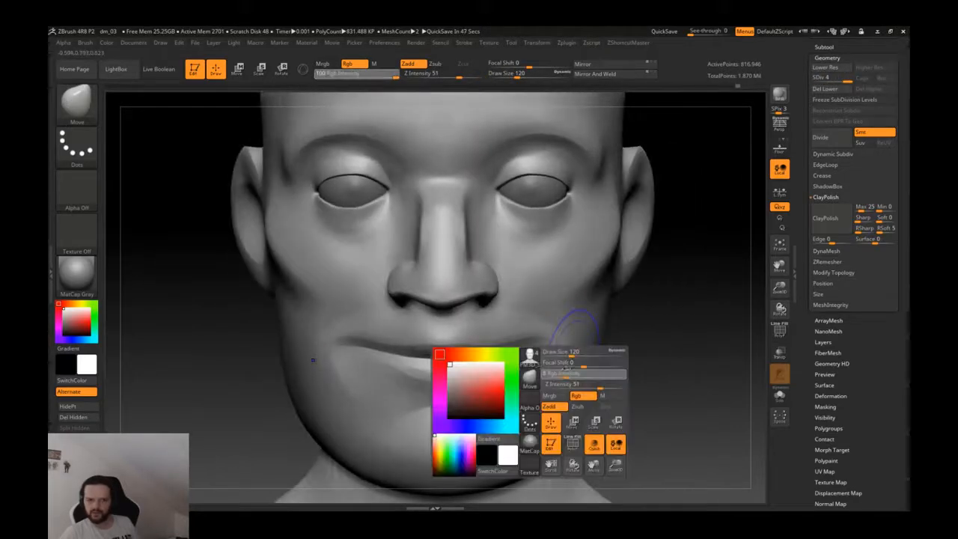
drag(569, 369, 547, 367)
ctrl+right_drag(536, 357, 549, 368)
key(b)
key(c)
key(l)
key(shift+d)
key(shift+d)
key(shift+d)
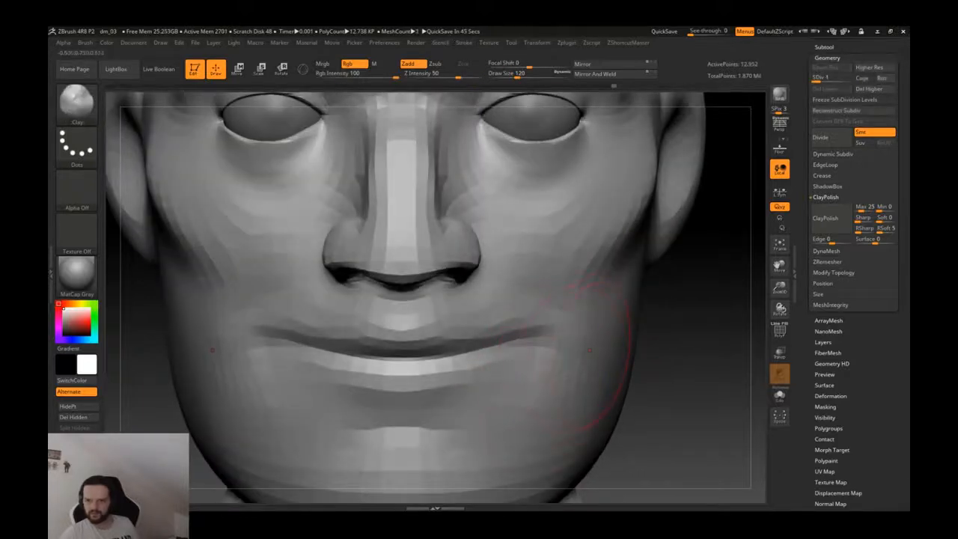
key(d)
key(d)
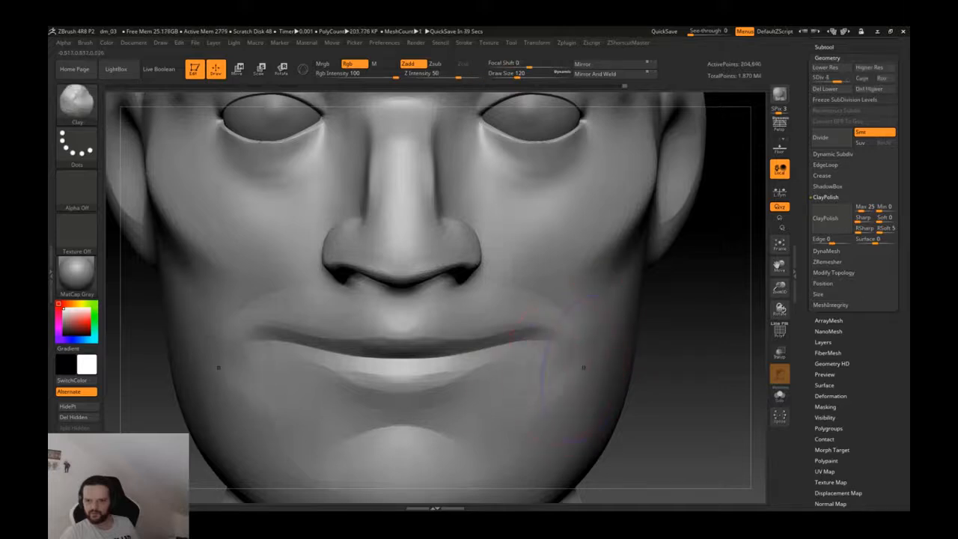
ctrl+right_drag(587, 359, 583, 326)
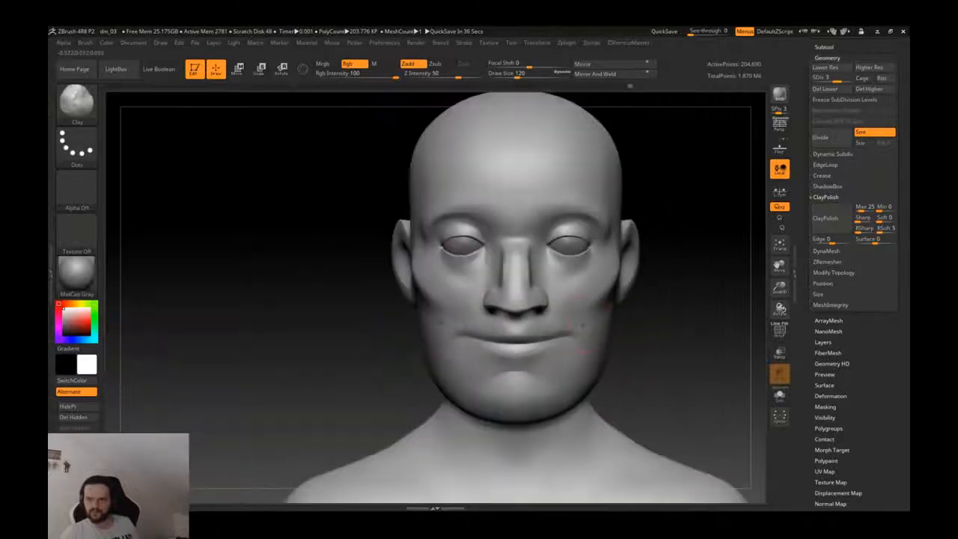
- Try to carve a sharper line between the lips with the DamStandard brush at draw size 39
alt+right_drag(588, 266, 593, 289)
mouse_move(549, 263)
right_down()
mouse_move(523, 265)
mouse_move(624, 264)
mouse_move(631, 228)
mouse_move(631, 292)
right_up()
mouse_move(521, 382)
alt+right_down()
mouse_move(533, 383)
mouse_move(533, 407)
mouse_move(493, 384)
mouse_move(467, 383)
mouse_move(434, 401)
mouse_move(465, 412)
mouse_move(460, 430)
alt+right_up()
alt+right_drag(460, 430, 446, 334)
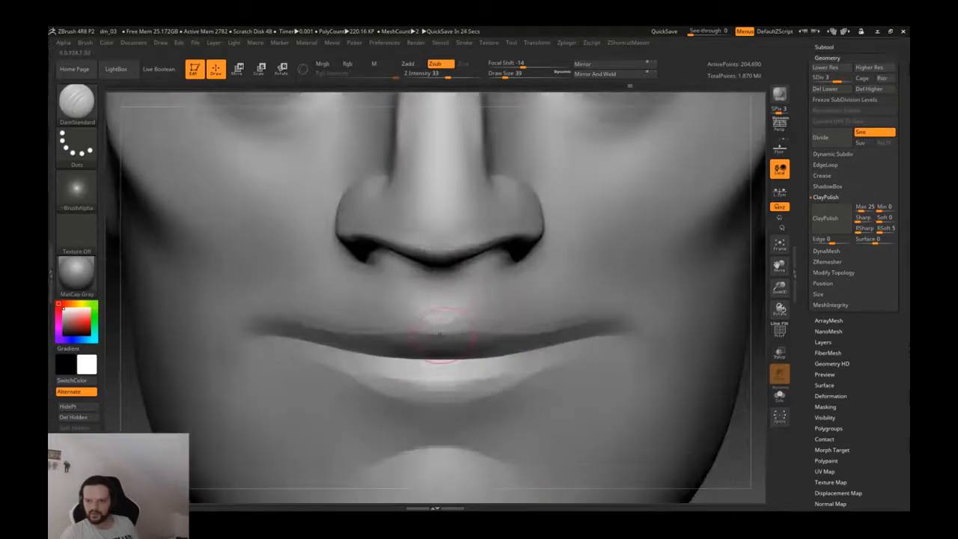
drag(599, 325, 620, 322)
drag(447, 334, 608, 327)
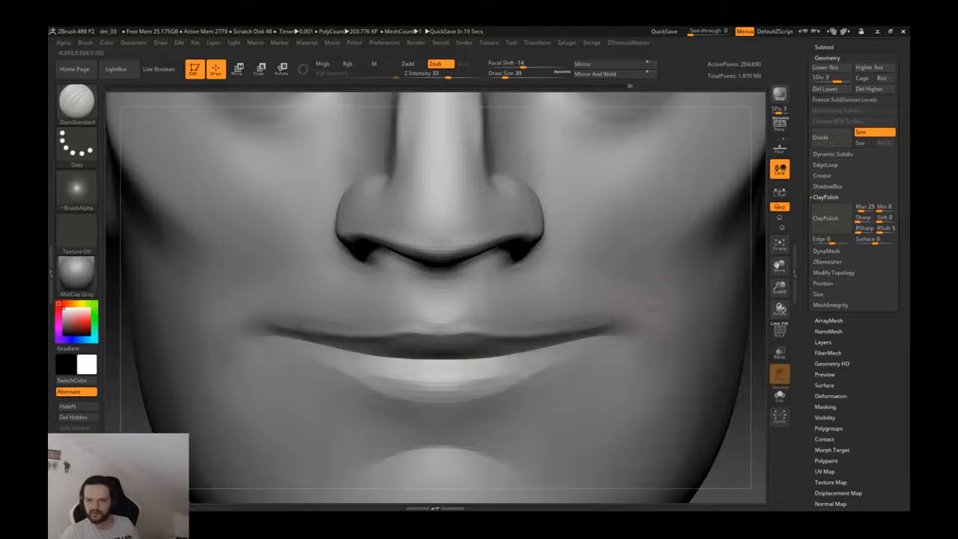
key(ctrl+z)
- Build up the mouth corners with the Clay brush at draw size 44 and crease them with DamStandard
key(b)
key(p)
key(i)
key(s)
drag(449, 334, 444, 333)
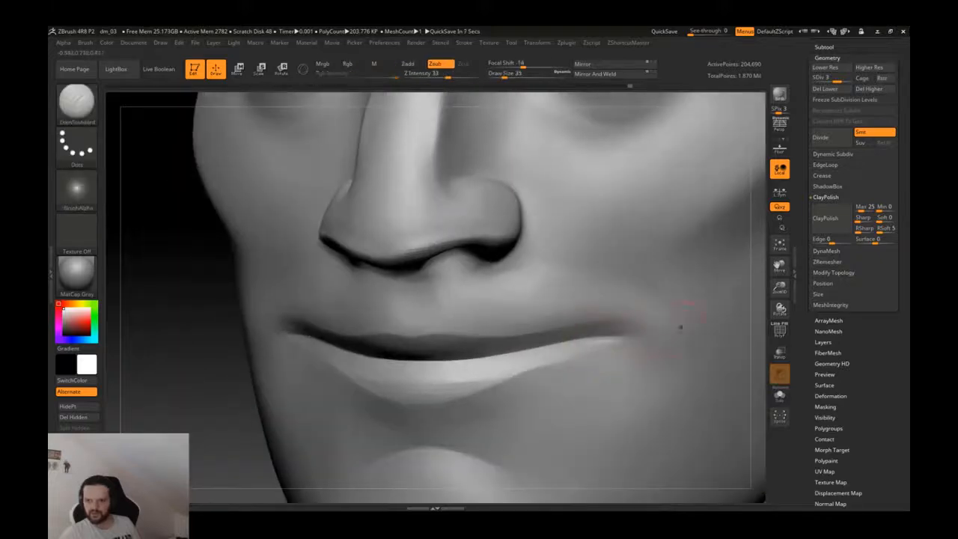
key(b)
key(c)
key(l)
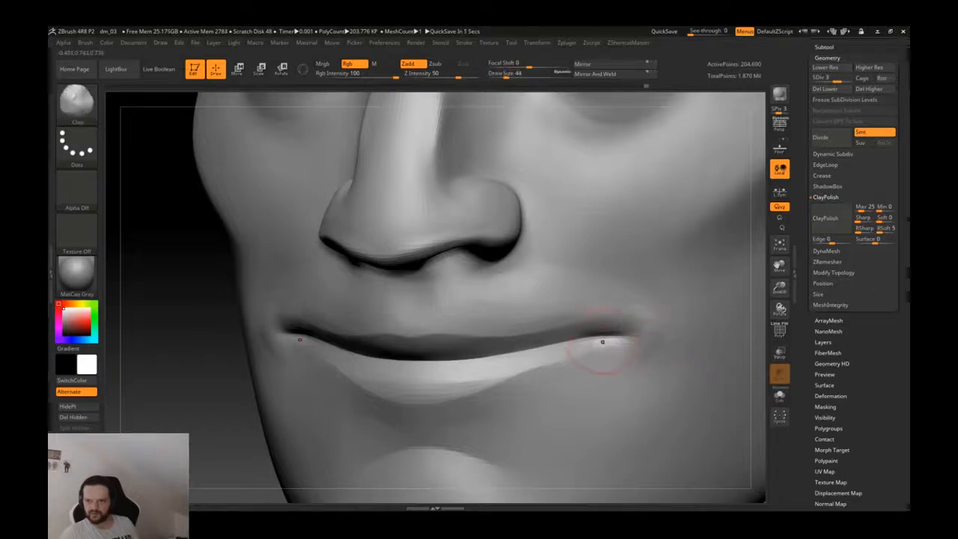
key(b)
key(d)
key(s)
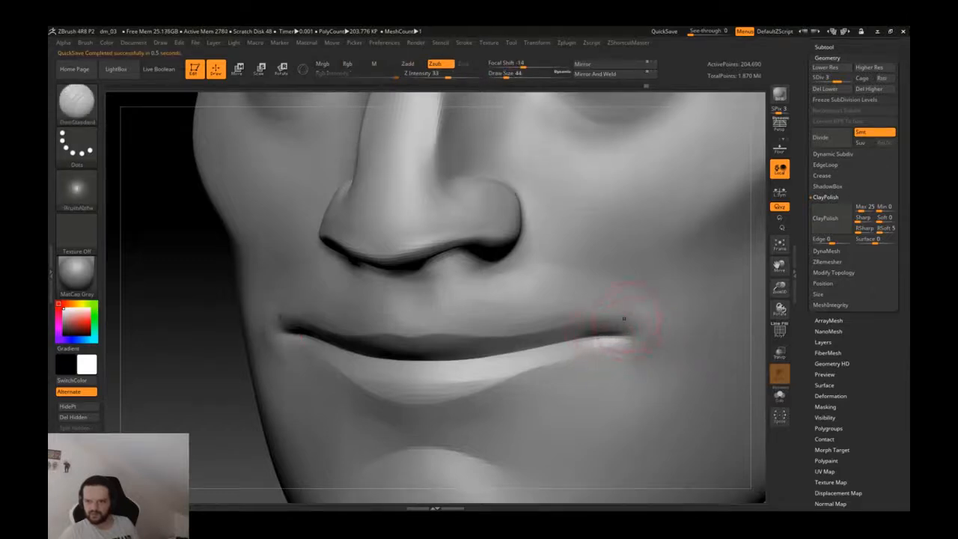
- Undo the last crease stroke, then build up and smooth the skin around the mouth corners at draw size 56
key(ctrl+z)
key(b)
key(c)
key(l)
shift+drag(642, 318, 586, 289)
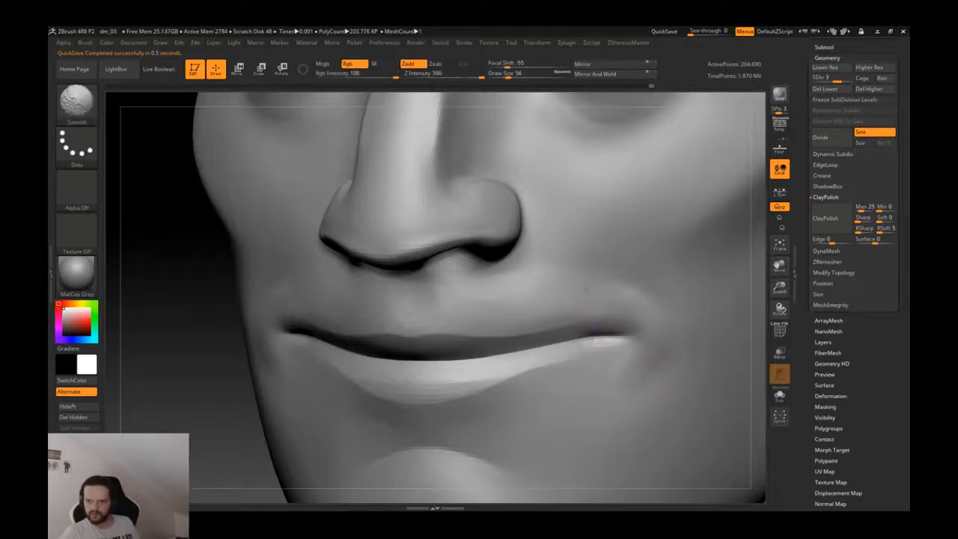
shift+right_drag(634, 341, 599, 321)
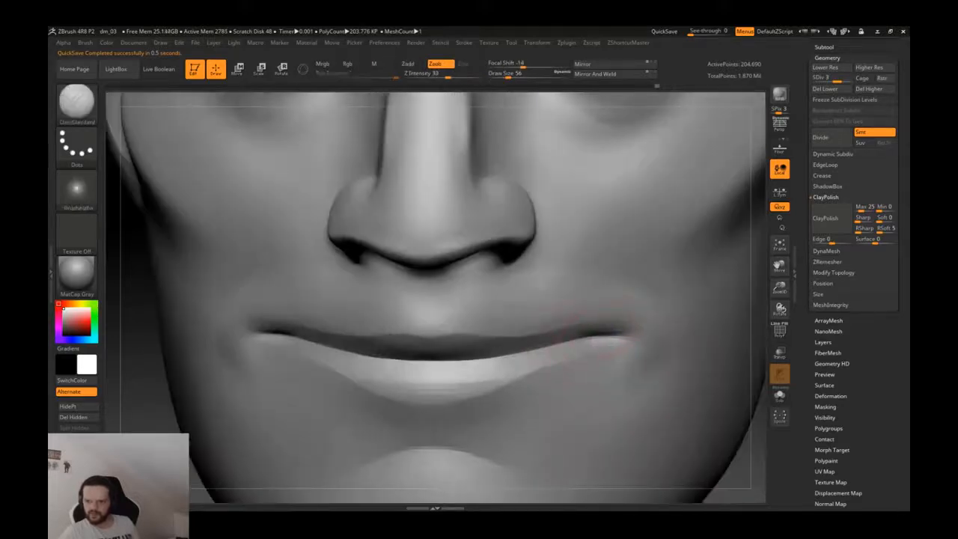
shift+drag(634, 321, 620, 284)
key(ctrl+z)
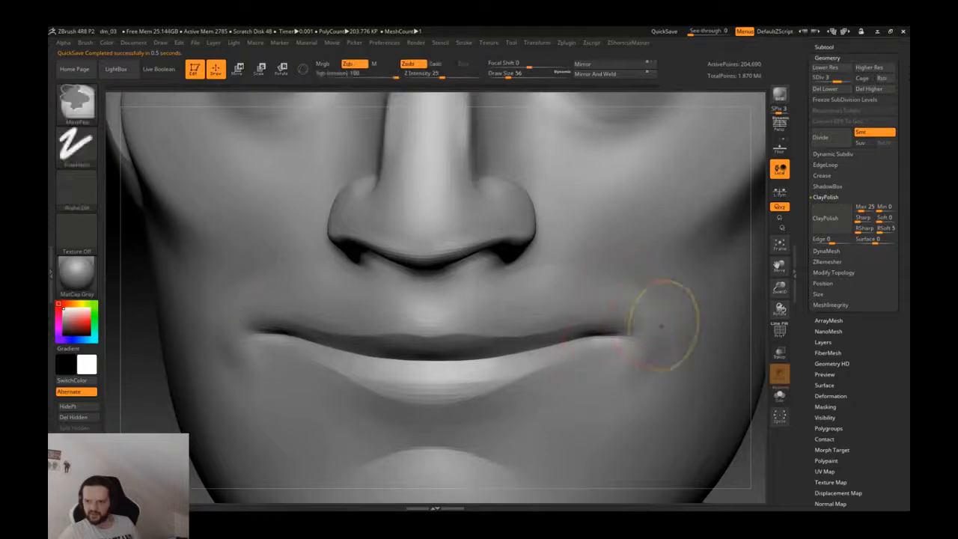
- Blend the cheeks into the mouth corners with the Clay and Smooth brushes at draw size 56
key(b)
key(c)
key(l)
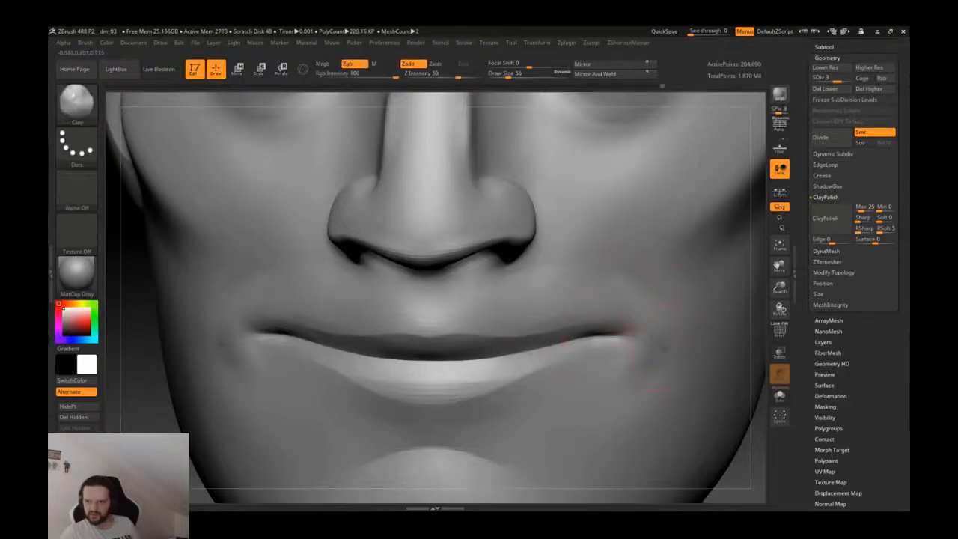
shift+drag(649, 323, 661, 362)
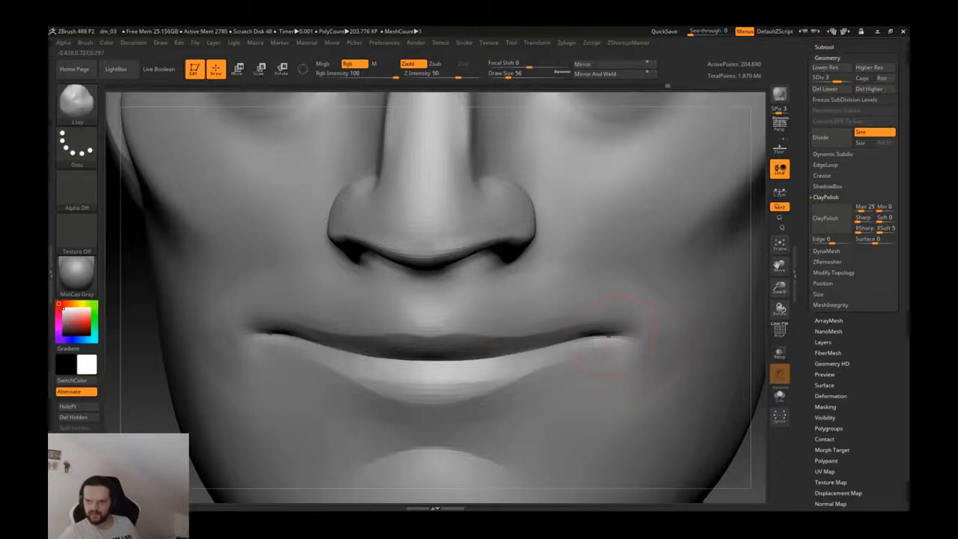
shift+right_drag(657, 350, 682, 209)
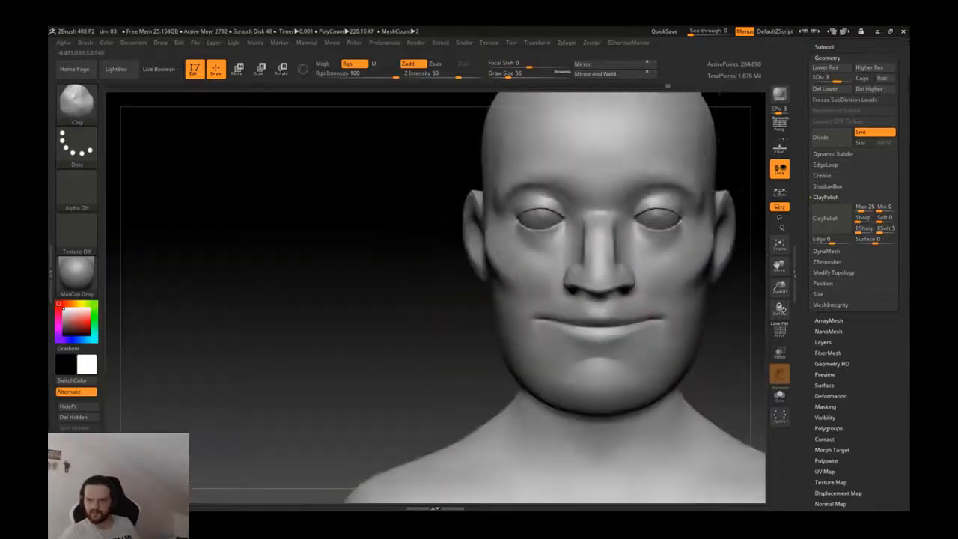
- Define the mouth line and its corners using the DamStandard brush at a larger draw size
ctrl+right_drag(532, 302, 738, 366)
key(b)
key(d)
key(s)
ctrl+right_drag(602, 299, 636, 350)
key(s)
drag(636, 350, 563, 348)
mouse_move(637, 328)
mouse_down()
mouse_move(508, 362)
mouse_move(404, 367)
mouse_up()
drag(486, 360, 379, 366)
ctrl+right_drag(561, 341, 656, 344)
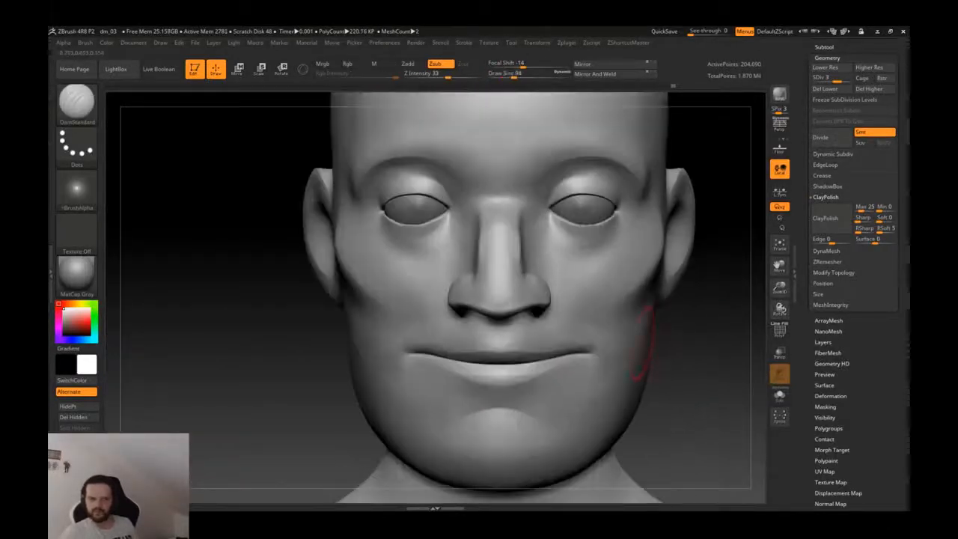
- Sculpt and smooth the temples beside the eyes with the Clay brush at draw size 158, ending on subdivision level 4
mouse_move(582, 356)
ctrl+right_down()
mouse_move(649, 315)
mouse_move(636, 318)
ctrl+right_up()
mouse_move(636, 318)
shift+mouse_down()
mouse_move(630, 340)
mouse_move(641, 307)
shift+mouse_up()
mouse_move(641, 307)
right_down()
mouse_move(643, 263)
mouse_move(622, 273)
right_up()
ctrl+right_drag(623, 273, 627, 299)
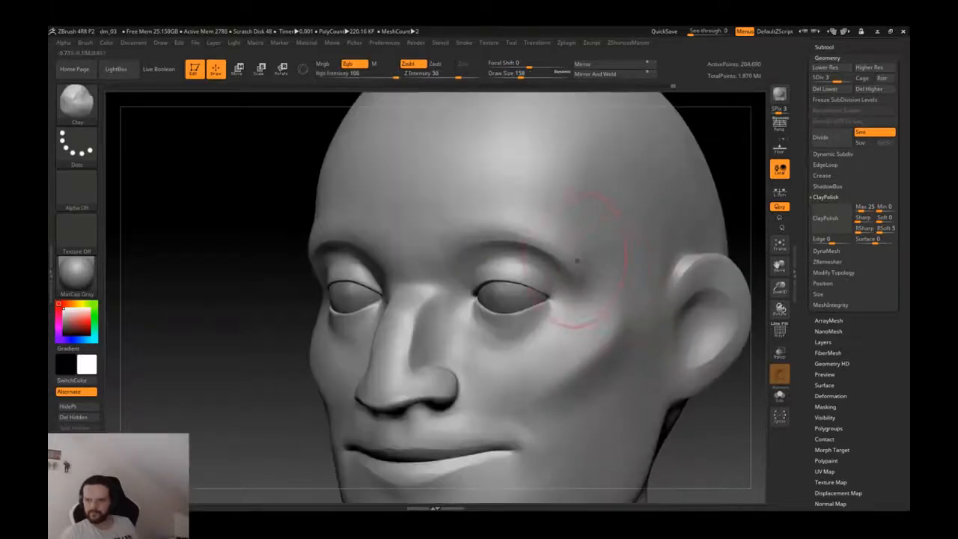
shift+drag(591, 279, 594, 290)
shift+drag(580, 242, 589, 292)
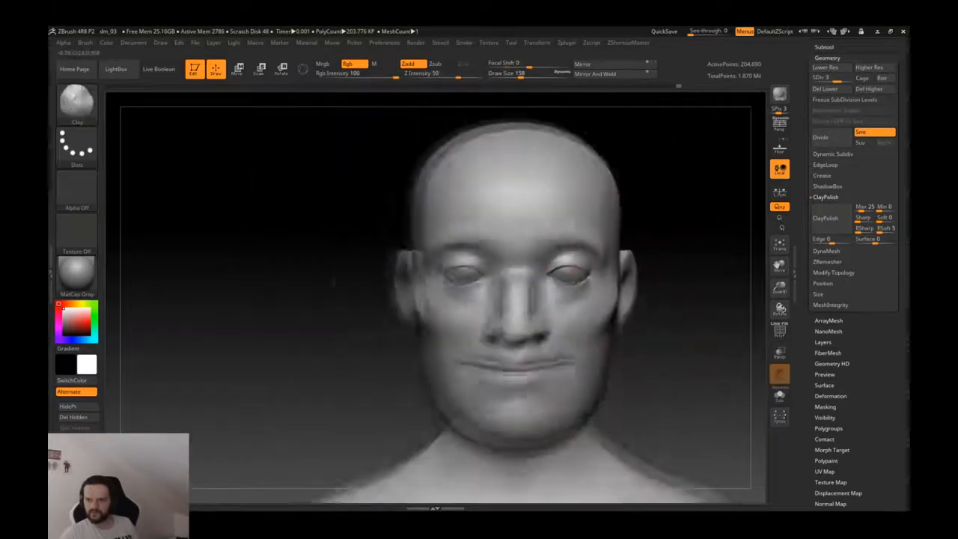
alt+drag(637, 231, 551, 276)
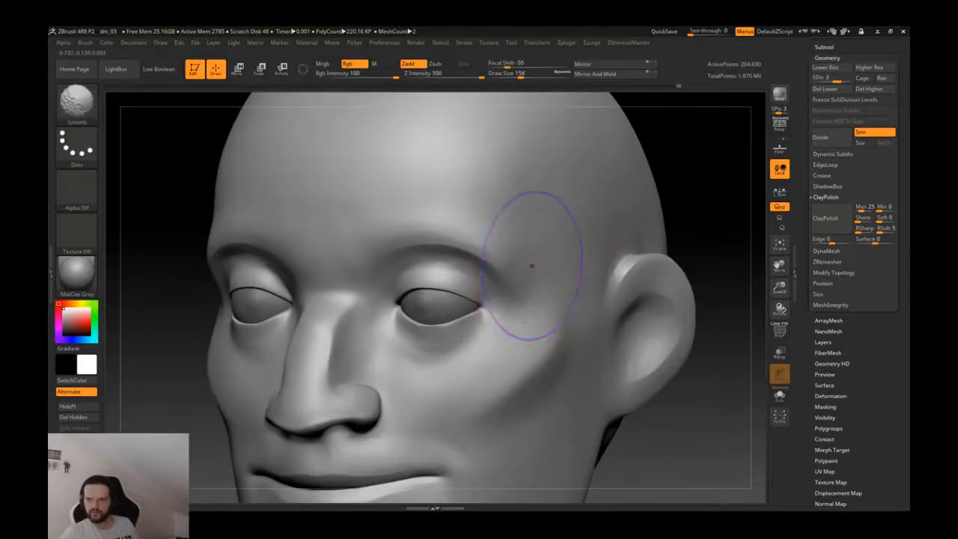
key(shift+d)
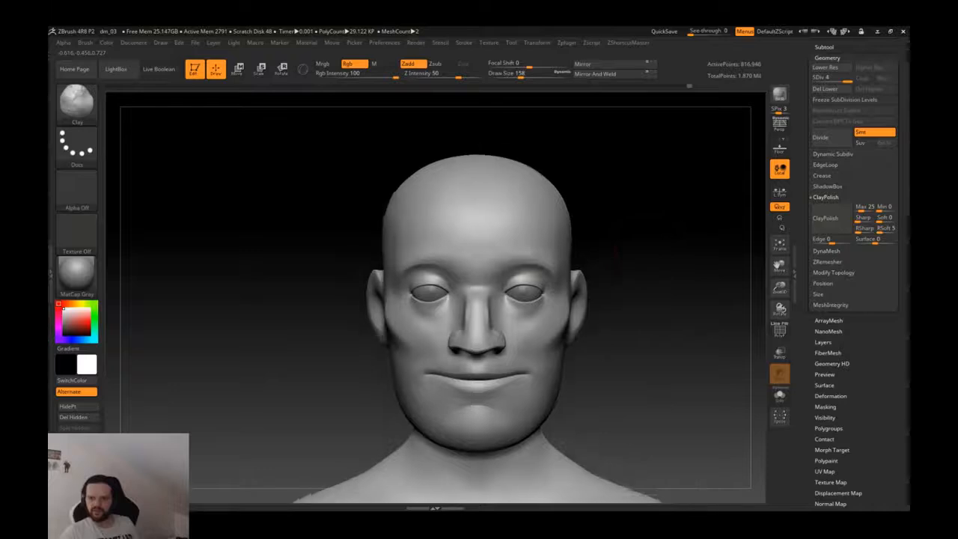
- Set the Clay brush's draw size to 234 and lower the head to subdivision level 1
alt+drag(616, 253, 628, 281)
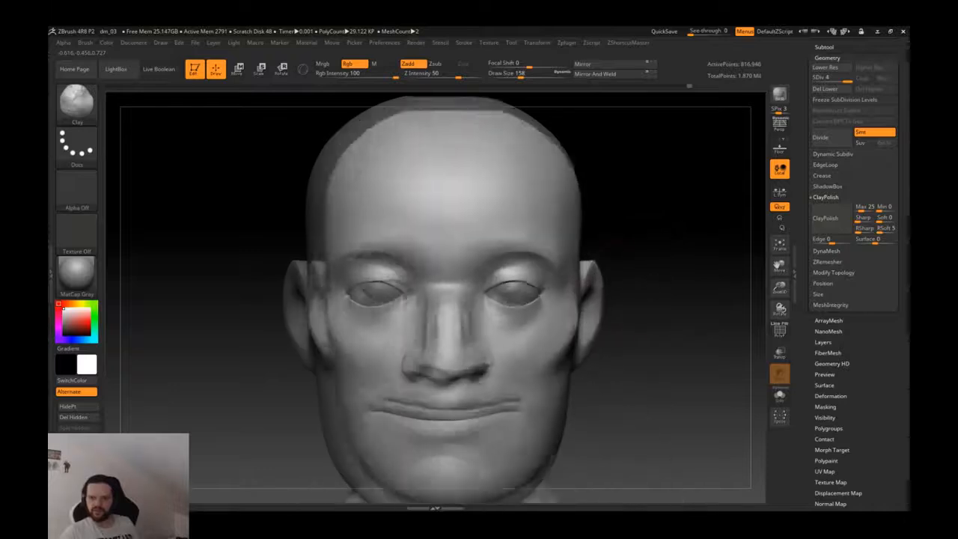
key(bracketright)
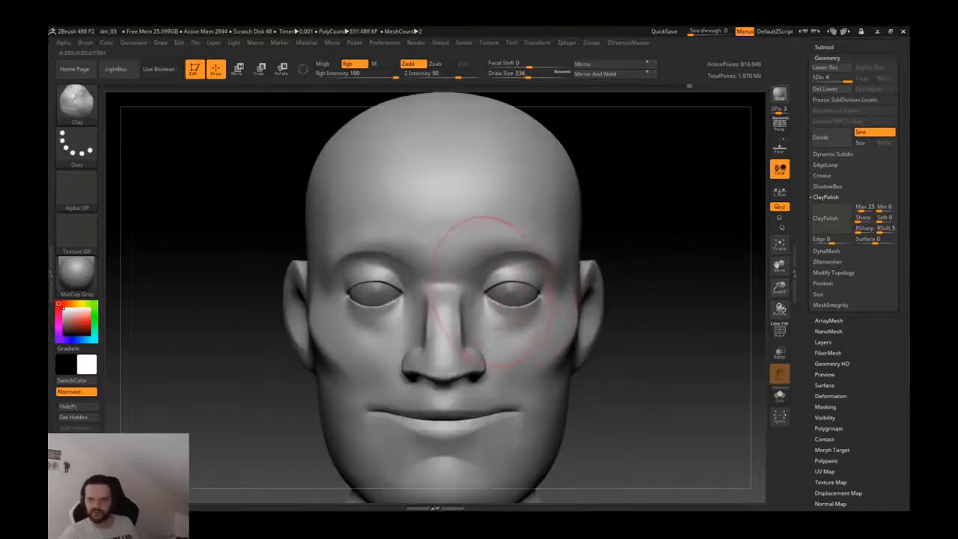
key(shift+d)
key(shift+d)
key(shift+d)
drag(636, 251, 433, 198)
drag(359, 254, 524, 260)
alt+drag(645, 239, 616, 268)
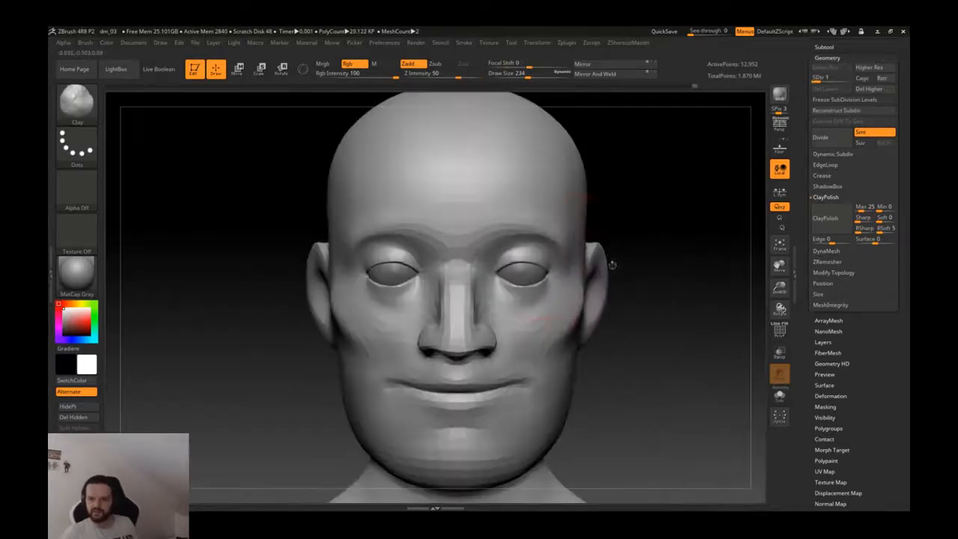
- Try to raise the brow area with the Move brush at draw size 430
key(b)
key(m)
key(v)
key(shift+f)
key(shift+f)
mouse_move(525, 241)
mouse_down()
mouse_move(548, 238)
mouse_move(529, 227)
mouse_up()
key(ctrl+z)
- Save the project as dm_03, replacing the existing file
key(ctrl+s)
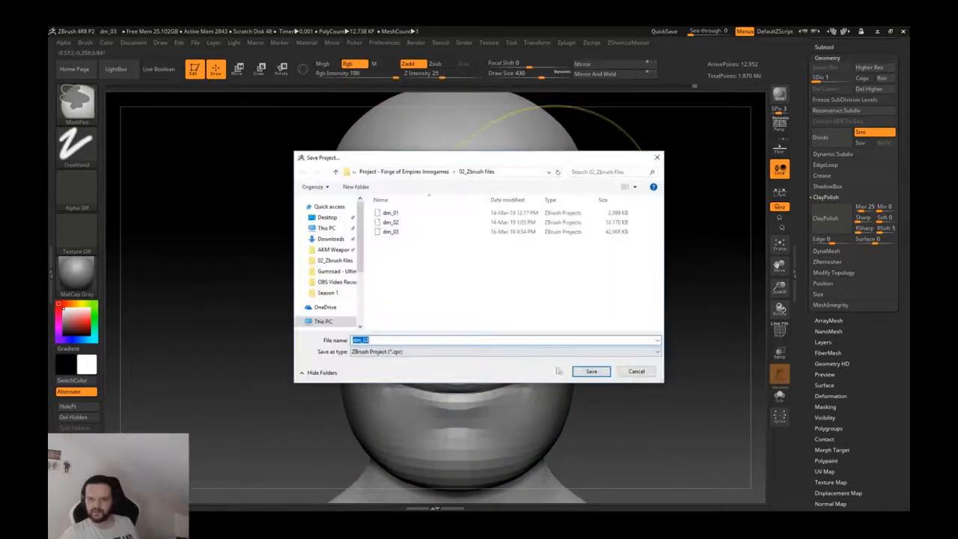
click(591, 371)
click(506, 276)
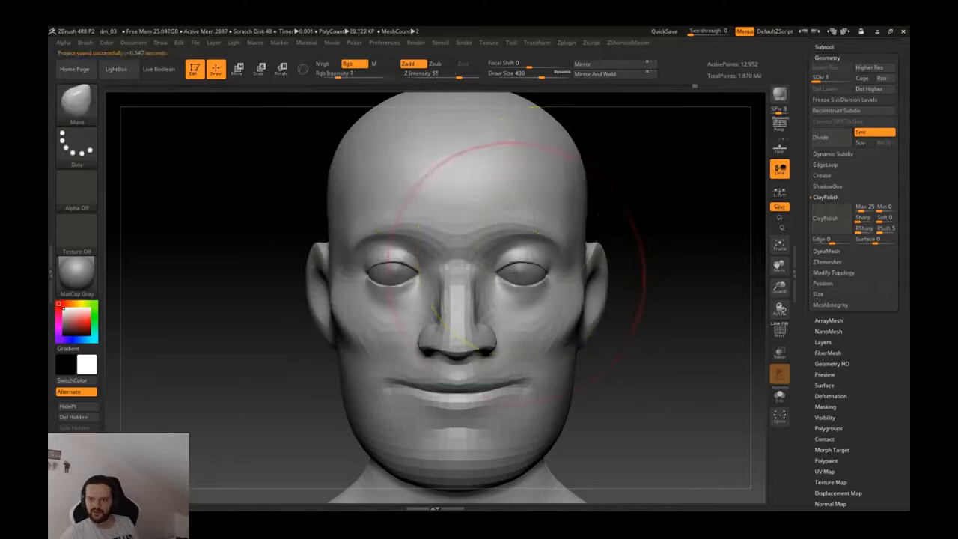
- Adjust the side of the face around the eyes with the Move brush and raise the head to subdivision level 4
mouse_move(577, 259)
mouse_down()
mouse_move(609, 258)
mouse_move(457, 250)
mouse_move(612, 256)
mouse_move(597, 244)
mouse_up()
key(shift+f)
key(shift+f)
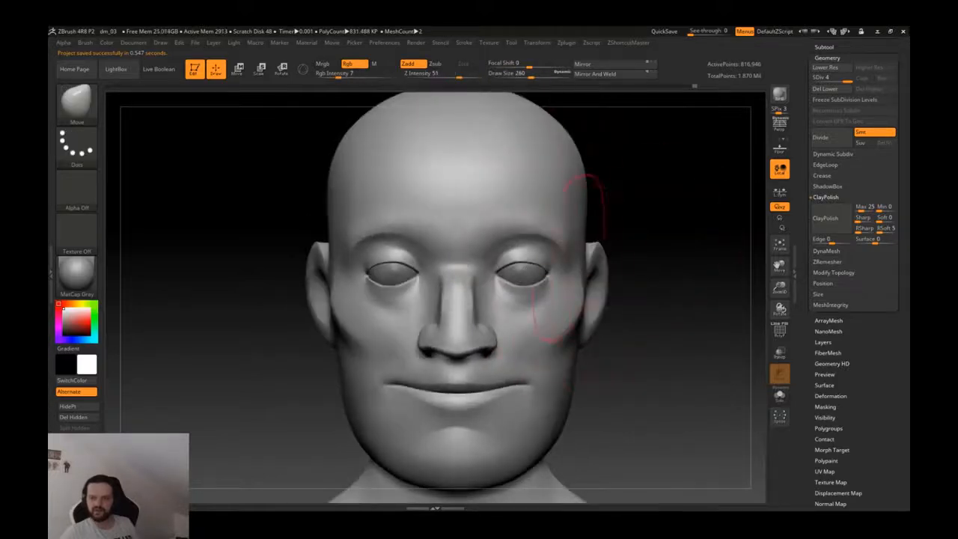
- Pull the inner eye corners toward the nose on subdivision level 1 with the Move brush at draw sizes 223 and 187
mouse_move(572, 258)
right_down()
mouse_move(528, 224)
mouse_move(570, 253)
mouse_move(513, 259)
mouse_move(501, 291)
right_up()
key(shift+f)
key(shift+f)
key(shift+d)
key(shift+d)
key(shift+d)
key(s)
drag(501, 291, 497, 291)
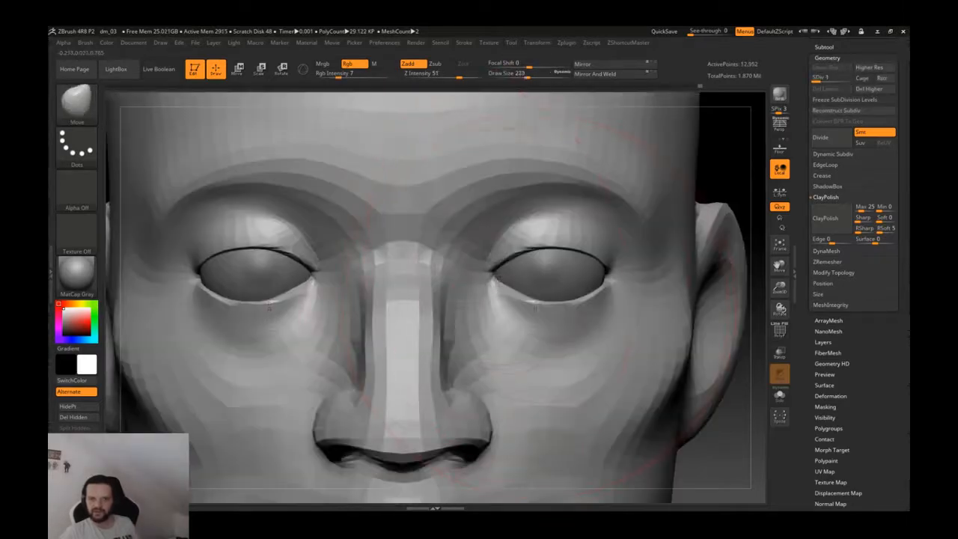
key([)
drag(495, 272, 488, 271)
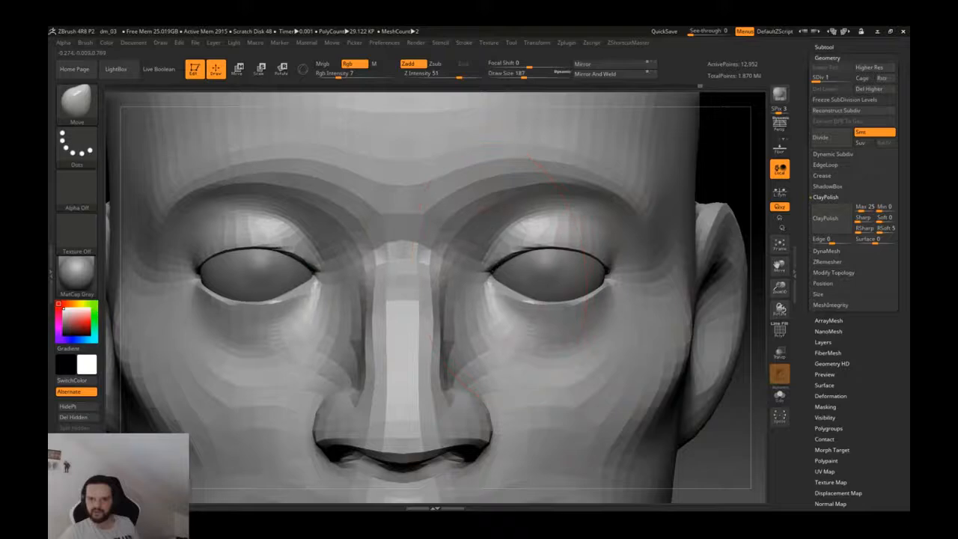
- Shift the eyeballs slightly toward the nose with the transpose line, and reselect the head subtool
alt+click(570, 277)
key(w)
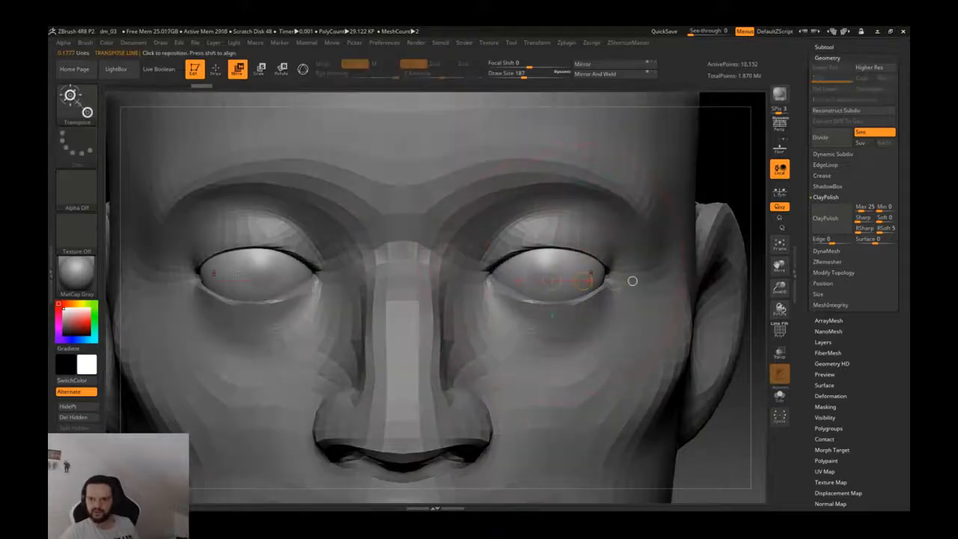
drag(582, 281, 580, 282)
key(q)
ctrl+right_drag(578, 279, 627, 320)
alt+click(587, 344)
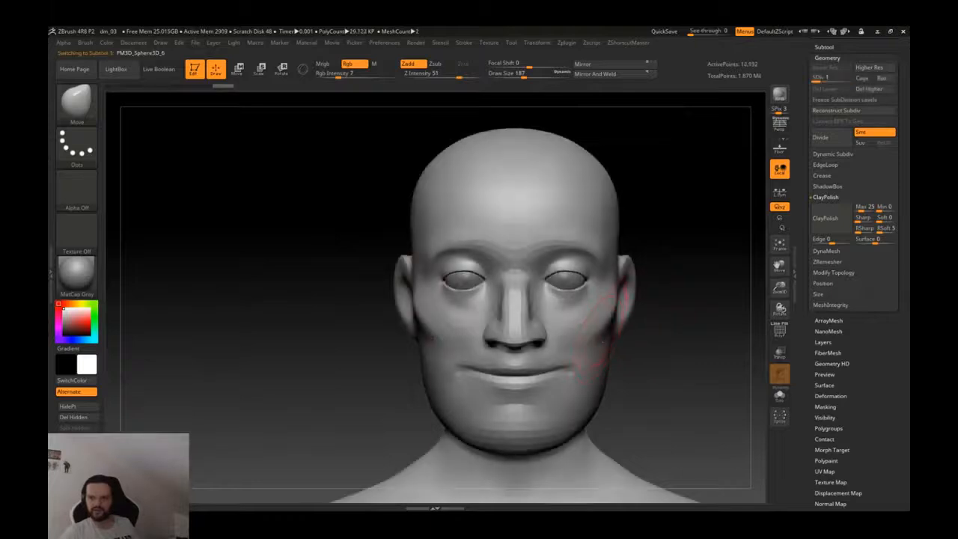
- Raise the head to subdivision level 4 and save the project over dm_03
ctrl+right_drag(570, 295, 565, 262)
key(ctrl+s)
key(Return)
click(504, 276)
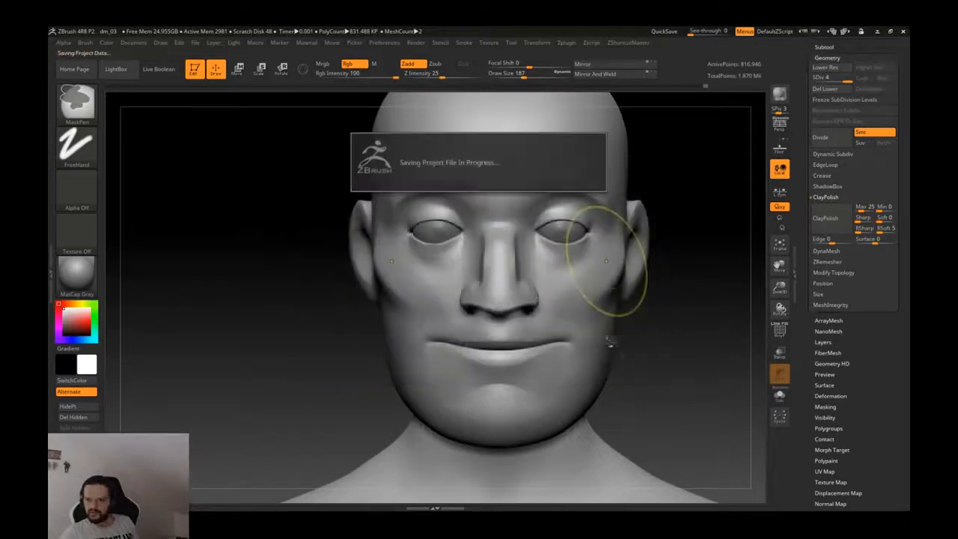
- Smooth the neck and the back of the shoulders with the Smooth brush at draw size 257
drag(630, 349, 580, 348)
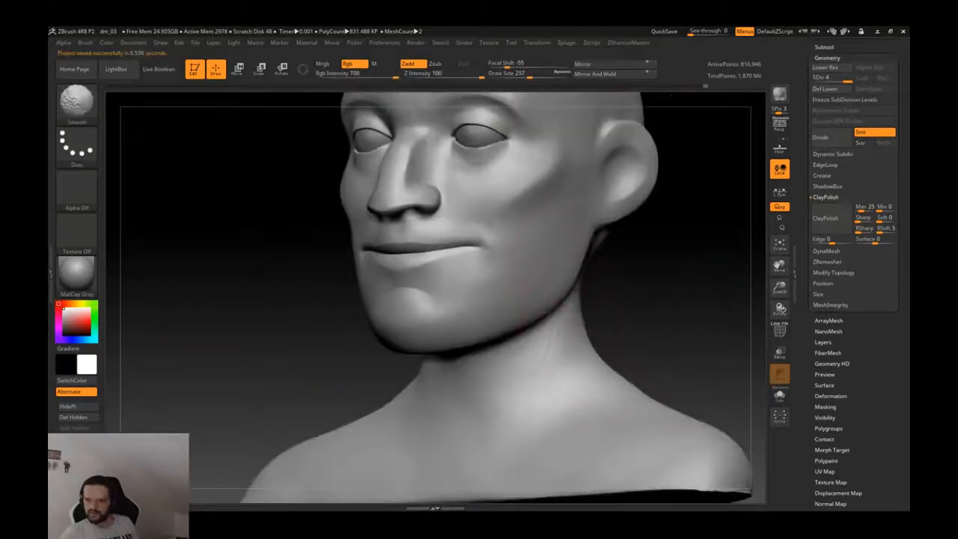
alt+right_drag(718, 423, 553, 363)
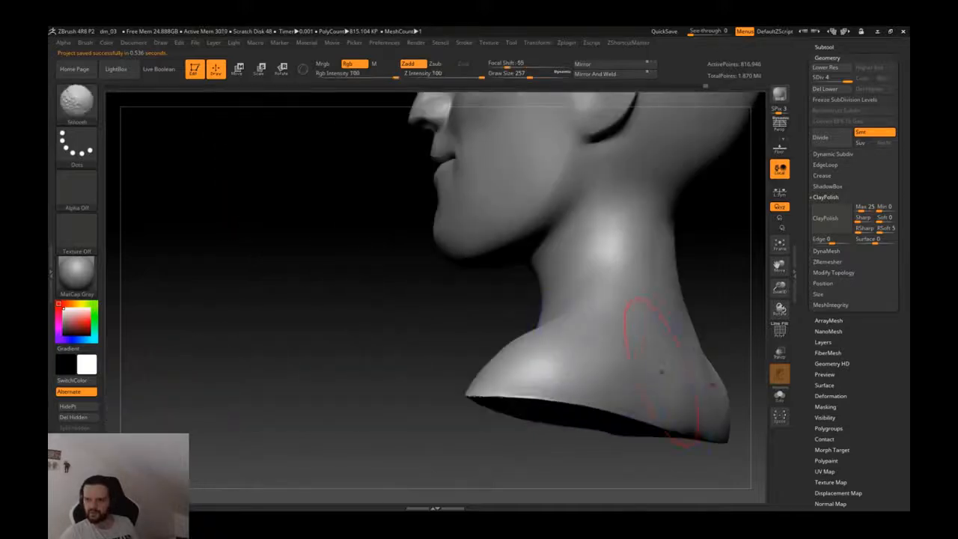
right_drag(661, 368, 684, 378)
right_click(690, 412)
mouse_move(696, 420)
right_down()
mouse_move(726, 391)
mouse_move(648, 366)
mouse_move(654, 370)
right_up()
- Reshape the shoulders and upper back on subdivision level 1 with the Move brush at draw size 257, and return to level 4
key(shift+d)
key(shift+d)
key(shift+d)
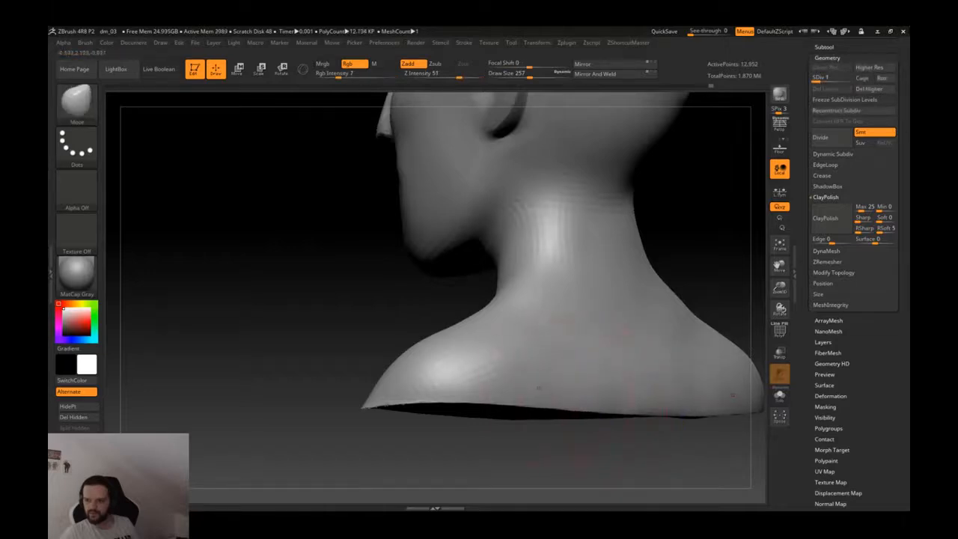
mouse_move(625, 361)
right_down()
mouse_move(696, 361)
mouse_move(651, 360)
mouse_move(695, 360)
mouse_move(673, 314)
right_up()
key(d)
key(d)
key(d)
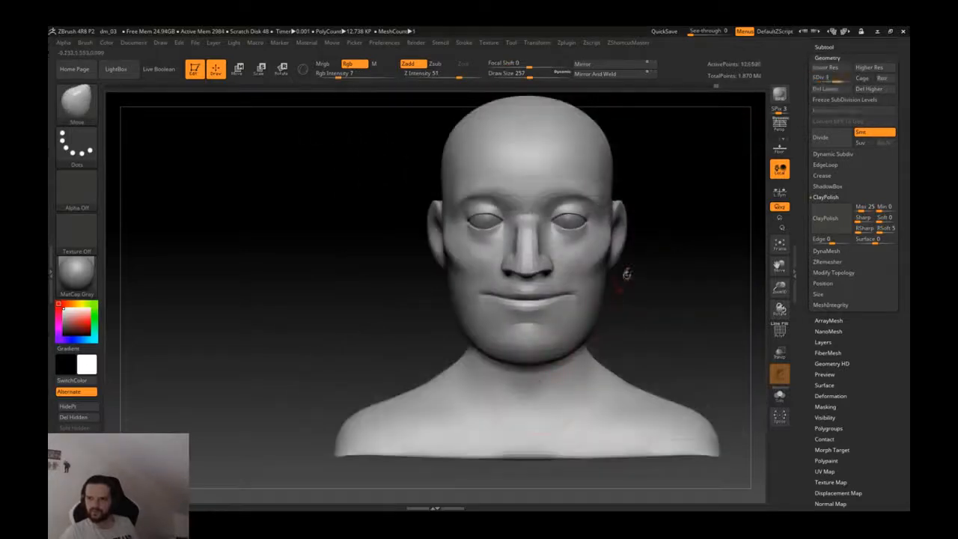
- Reduce the Move brush's draw size to 124, select the eyeball subtool, and save the project over dm_03
mouse_move(626, 274)
ctrl+right_down()
mouse_move(591, 306)
mouse_move(573, 282)
mouse_move(558, 307)
ctrl+right_up()
key(bracketleft)
key(bracketleft)
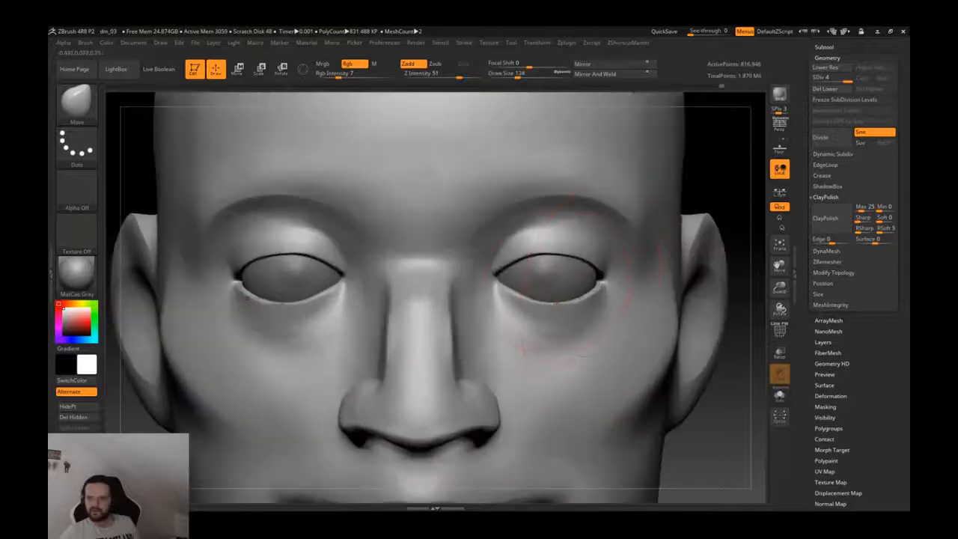
alt+click(550, 276)
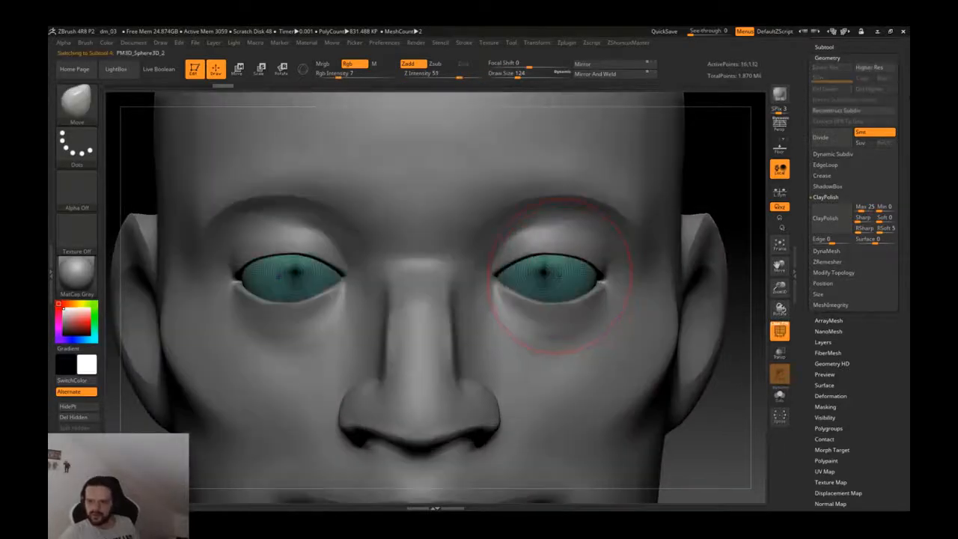
key(ctrl+s)
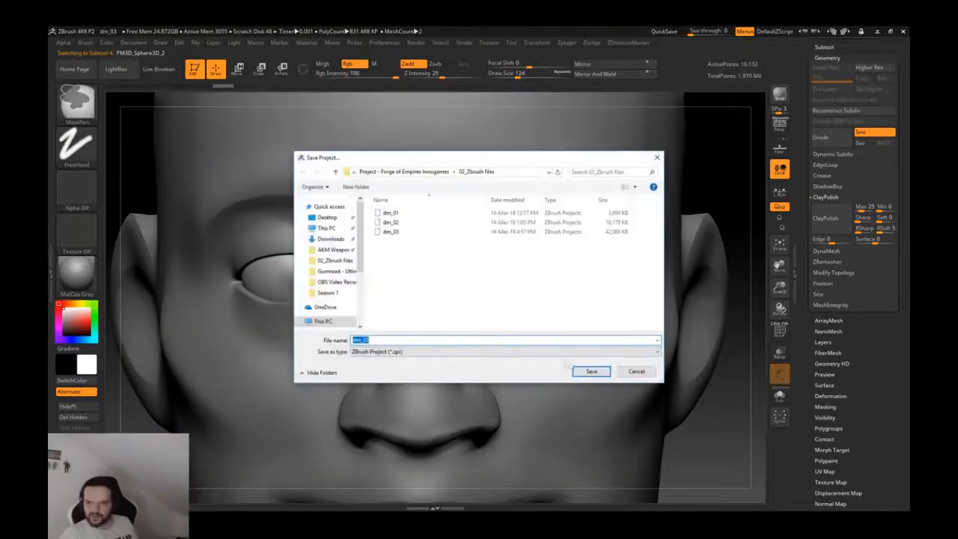
click(591, 372)
click(537, 276)
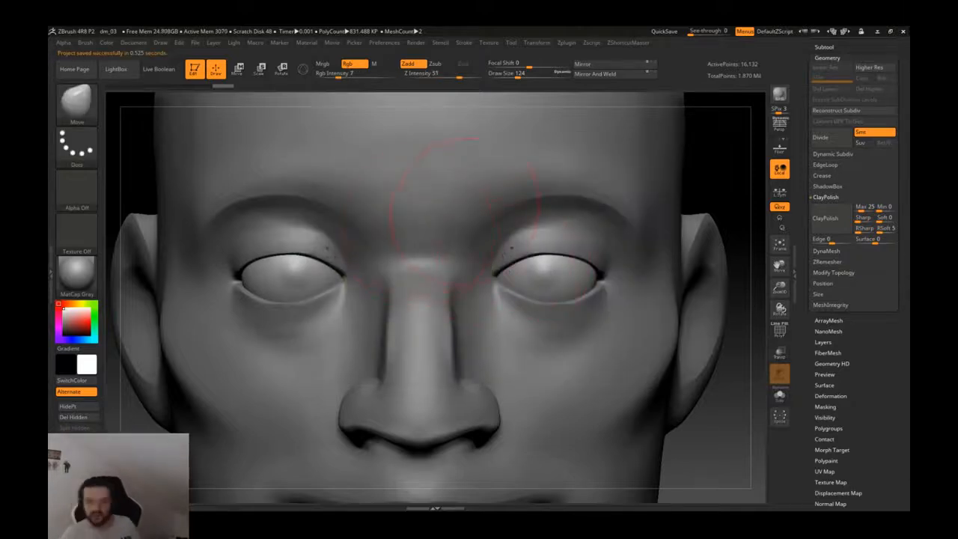
- Open the material palette for the selected eyeballs
mouse_move(524, 246)
alt+right_down()
mouse_move(533, 174)
mouse_move(546, 222)
mouse_move(464, 223)
mouse_move(501, 219)
mouse_move(493, 319)
alt+right_up()
ctrl+right_drag(340, 313, 353, 366)
right_drag(593, 238, 567, 189)
ctrl+right_drag(498, 247, 449, 257)
click(77, 273)
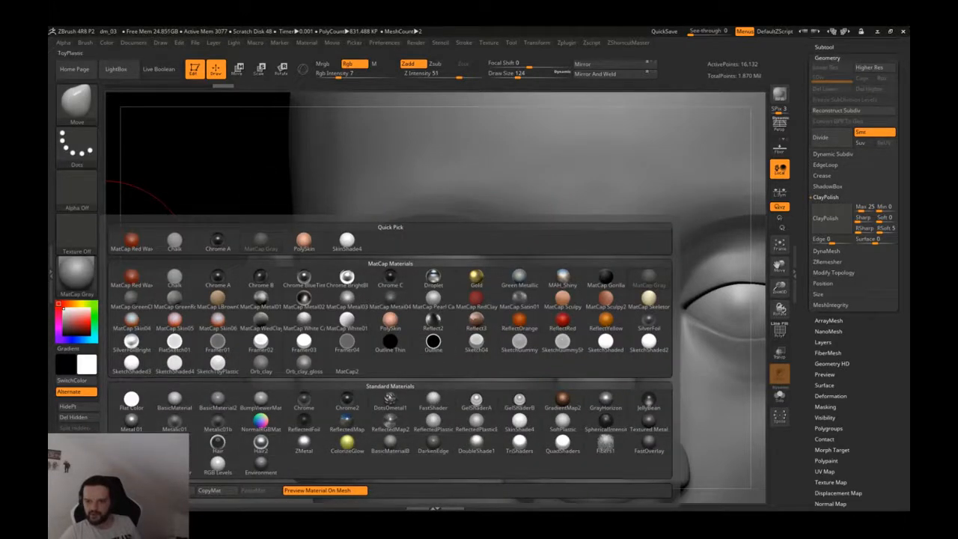
- Fill the eyeballs with the ToyPlastic material, using only the material channel
click(191, 440)
mouse_move(465, 314)
ctrl+right_down()
mouse_move(462, 251)
mouse_move(456, 316)
mouse_move(455, 299)
mouse_move(497, 271)
mouse_move(458, 297)
ctrl+right_up()
click(108, 44)
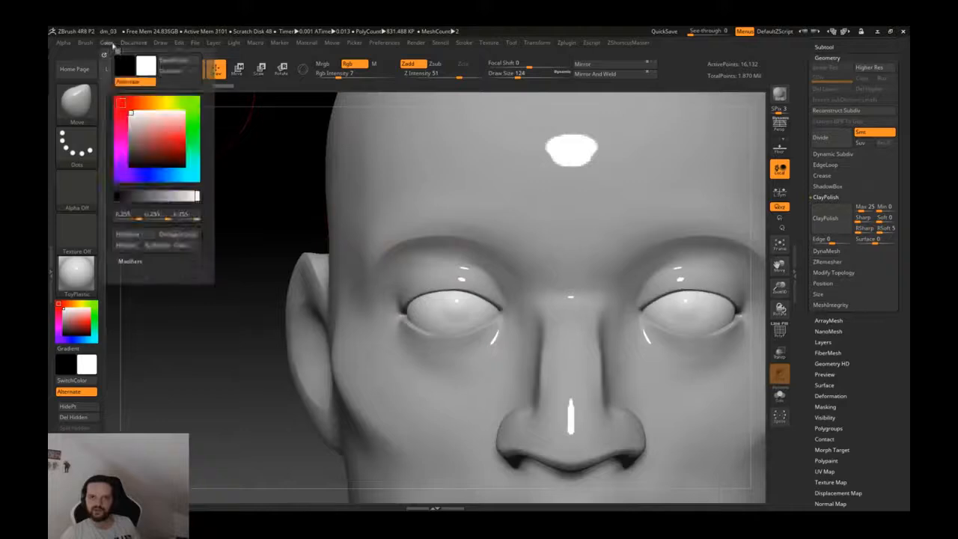
click(374, 63)
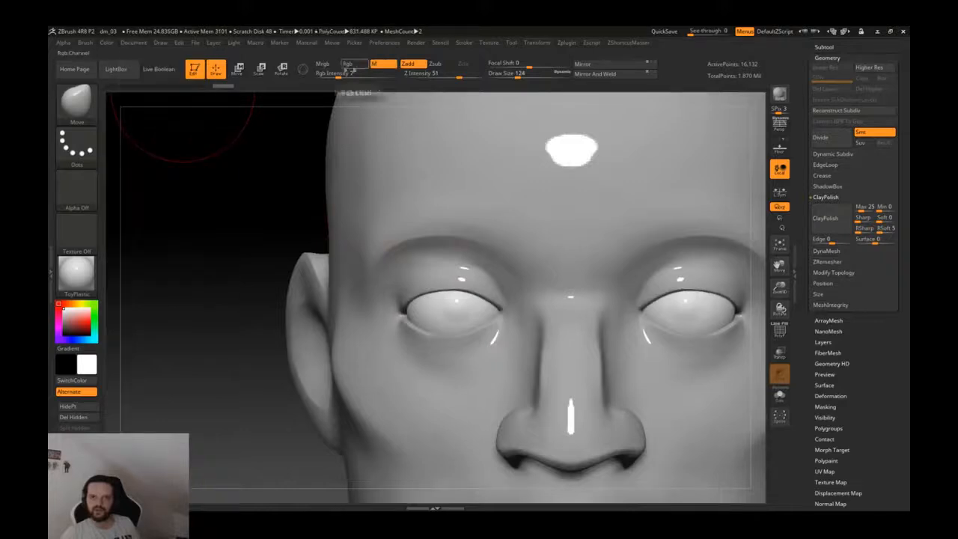
click(106, 43)
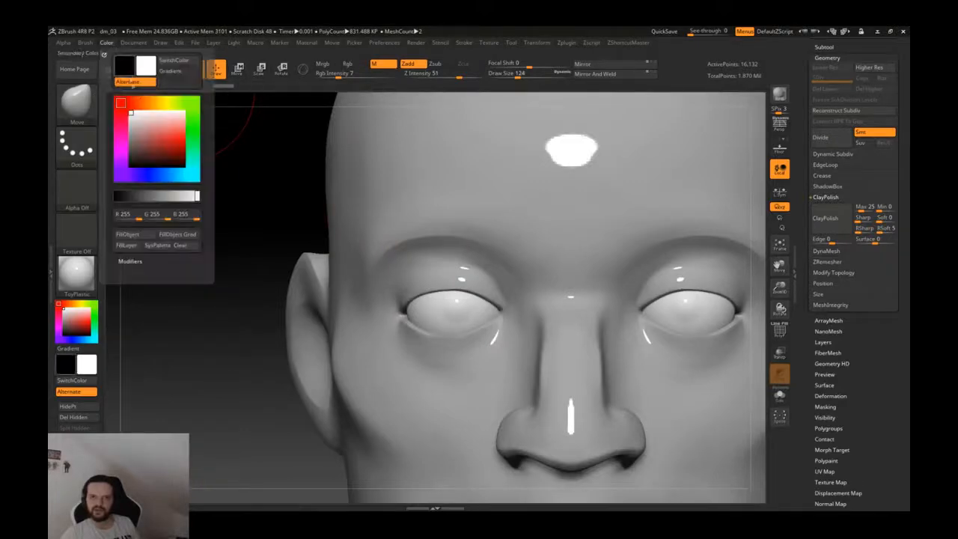
click(140, 234)
key(shift+f)
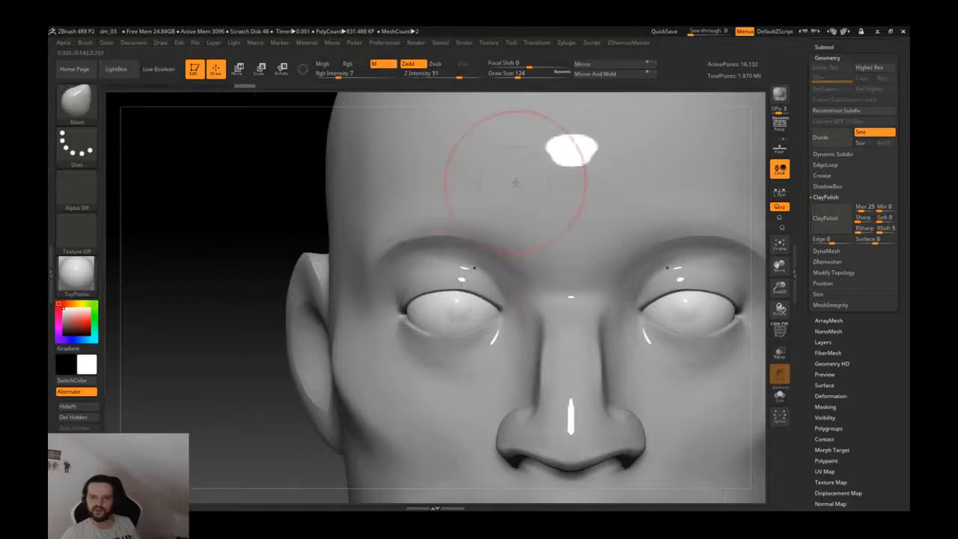
- Select the head subtool and switch its material to PolySkin
alt+click(516, 182)
click(108, 44)
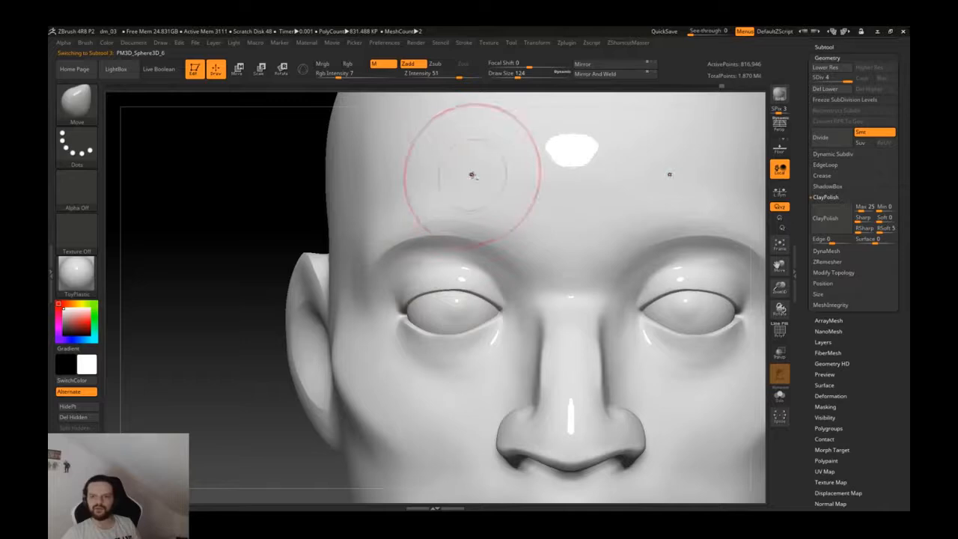
click(80, 273)
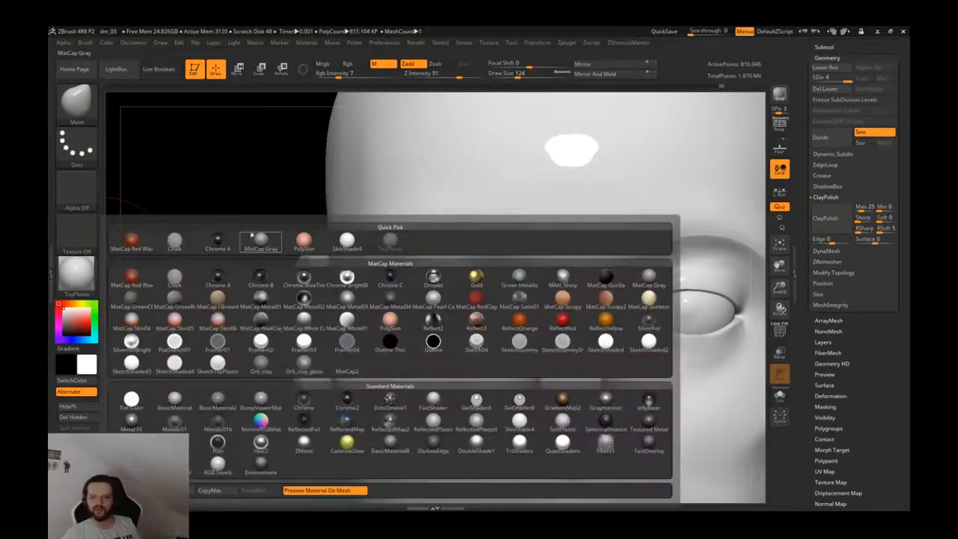
click(303, 241)
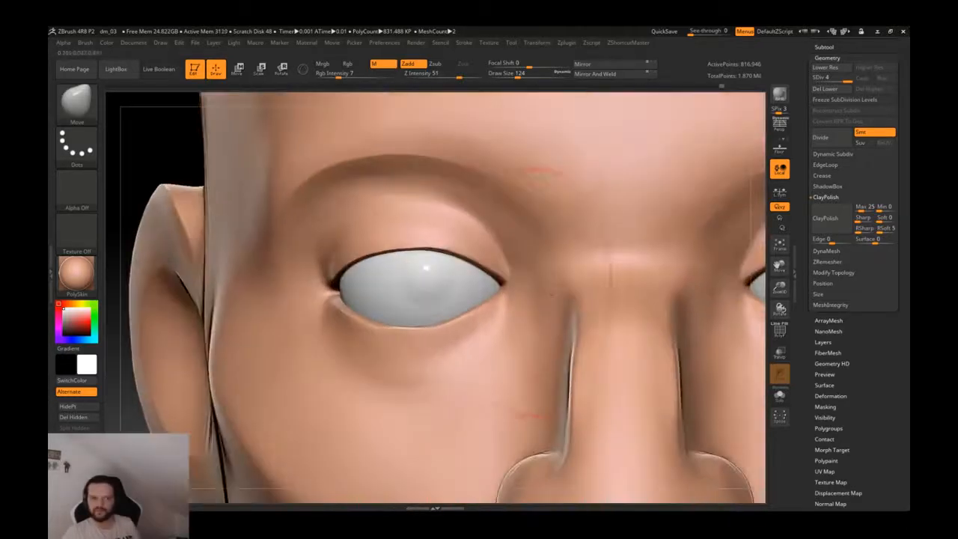
- Select the eyeball subtool and set the Standard brush to paint only Rgb colour at an intensity of 100
alt+click(426, 275)
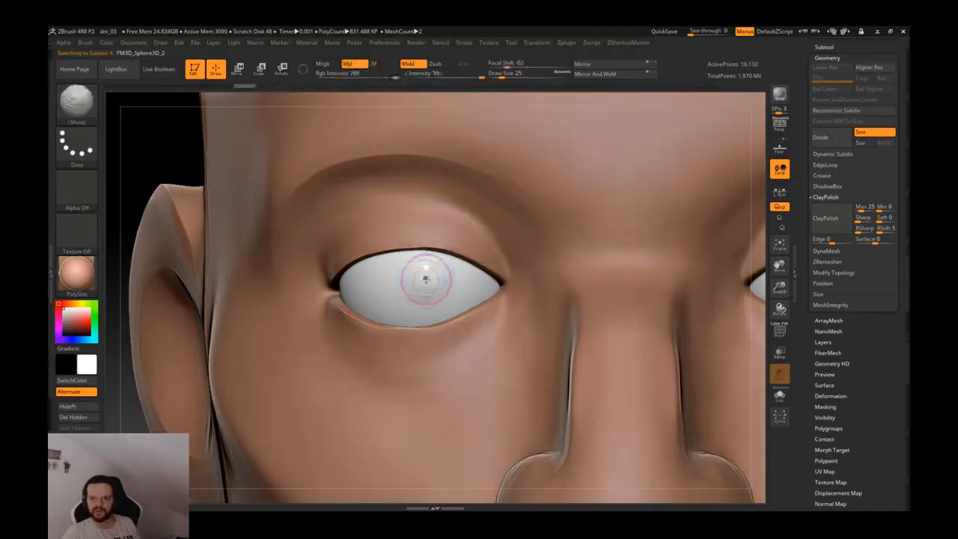
key(shift+f)
mouse_move(437, 274)
ctrl+right_down()
mouse_move(466, 289)
mouse_move(435, 195)
mouse_move(431, 298)
ctrl+right_up()
key(shift+f)
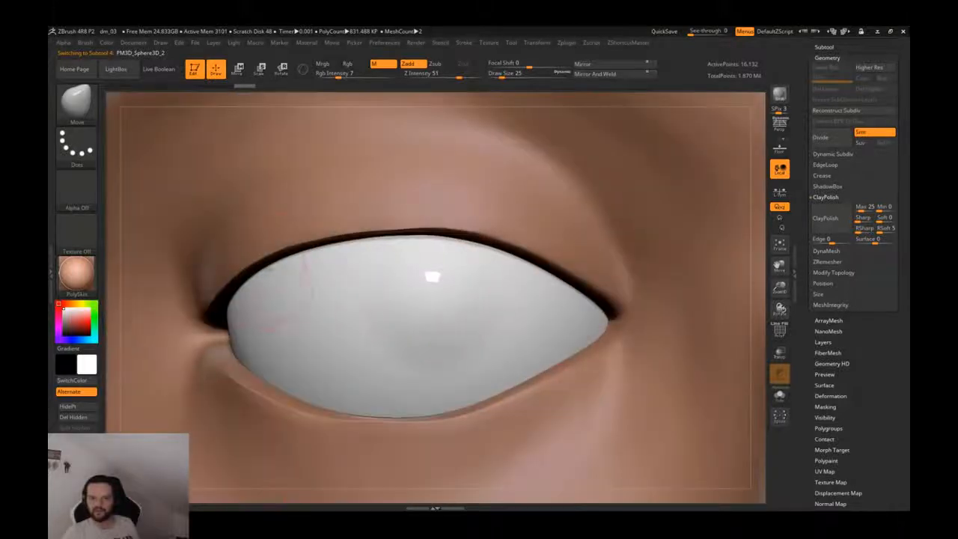
click(355, 64)
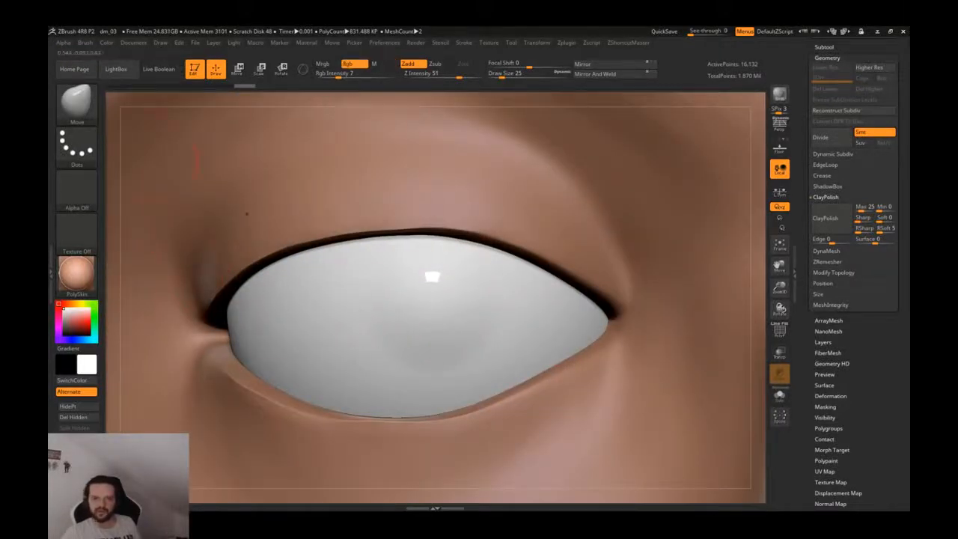
key(2)
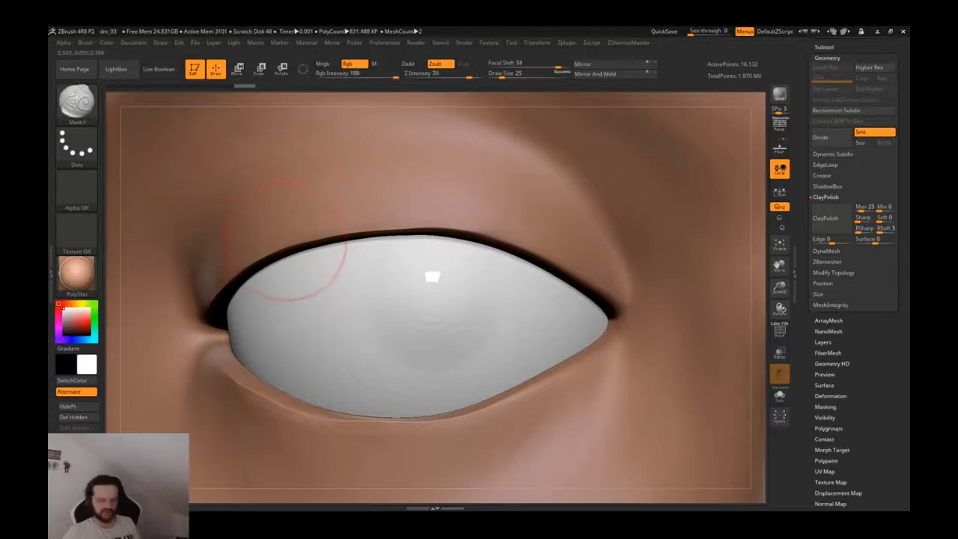
key(3)
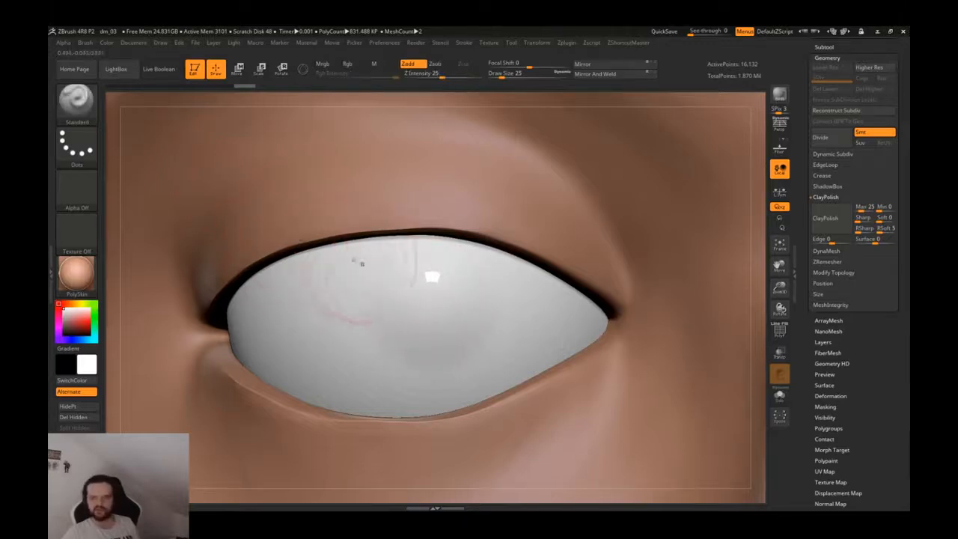
drag(440, 299, 432, 281)
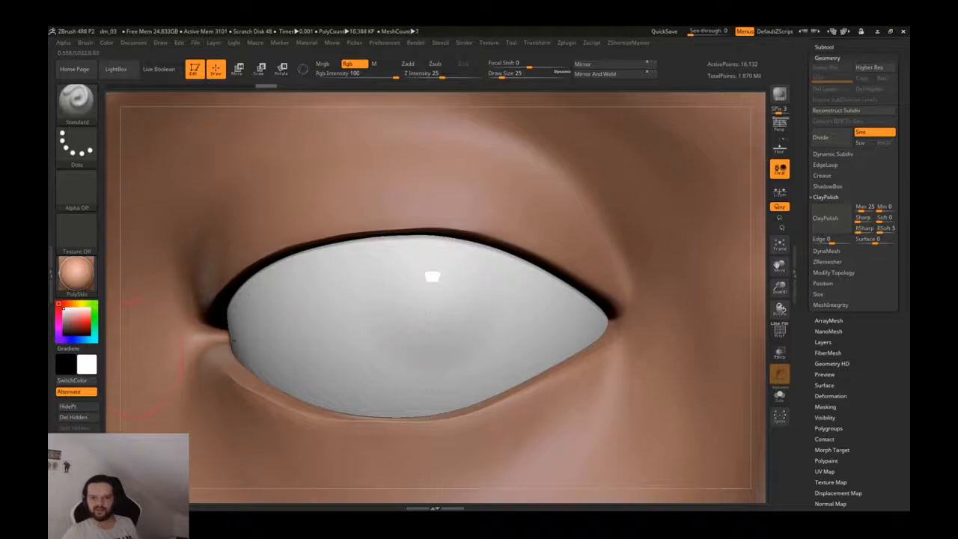
- Paint a round black iris at the centre of each eyeball, then set the main colour back to white
click(68, 364)
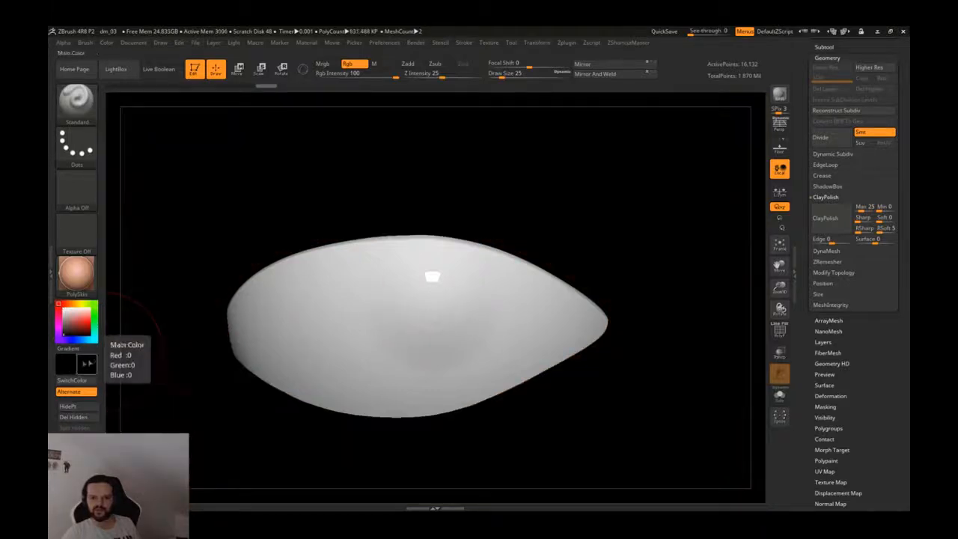
mouse_move(419, 302)
mouse_down()
mouse_move(434, 303)
mouse_move(430, 296)
mouse_move(413, 314)
mouse_up()
mouse_move(419, 314)
ctrl+right_down()
mouse_move(479, 284)
mouse_move(483, 262)
mouse_move(458, 317)
ctrl+right_up()
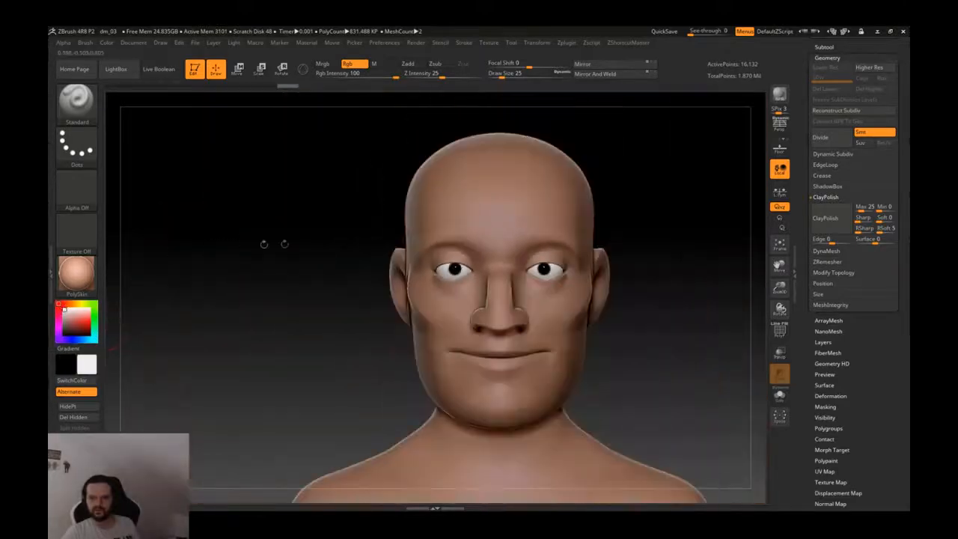
ctrl+right_drag(448, 240, 477, 274)
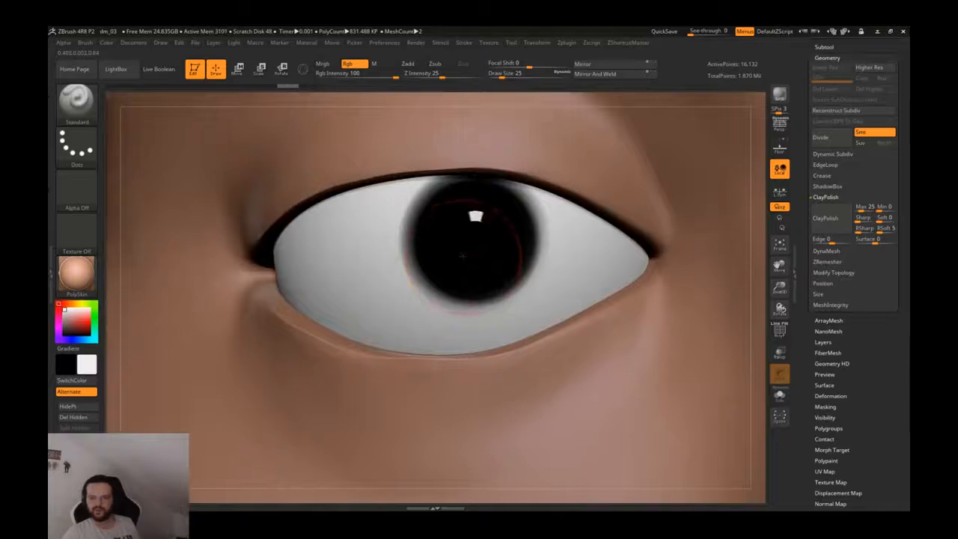
alt+right_drag(377, 249, 363, 196)
ctrl+right_drag(238, 337, 222, 322)
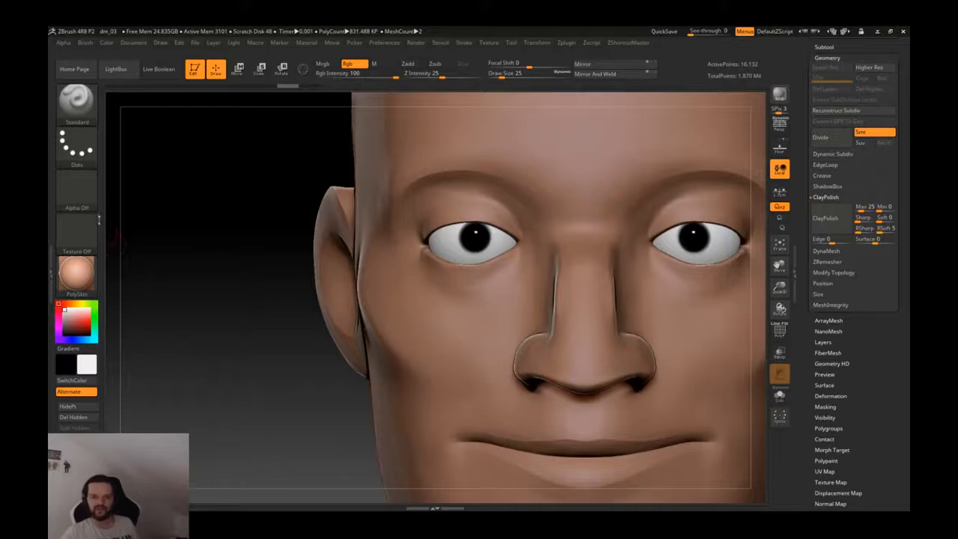
key(c)
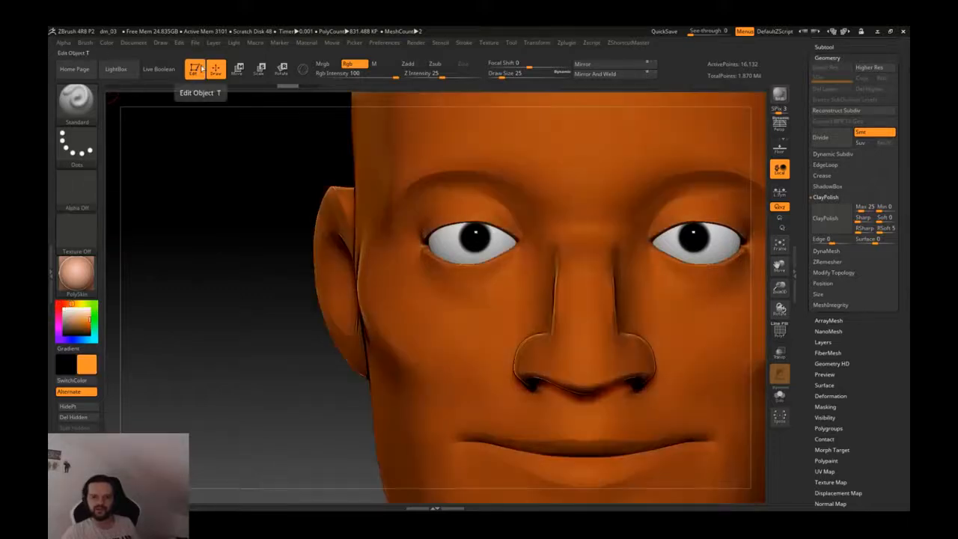
mouse_move(284, 247)
ctrl+right_down()
mouse_move(285, 142)
mouse_move(284, 249)
ctrl+right_up()
alt+right_drag(419, 299, 318, 397)
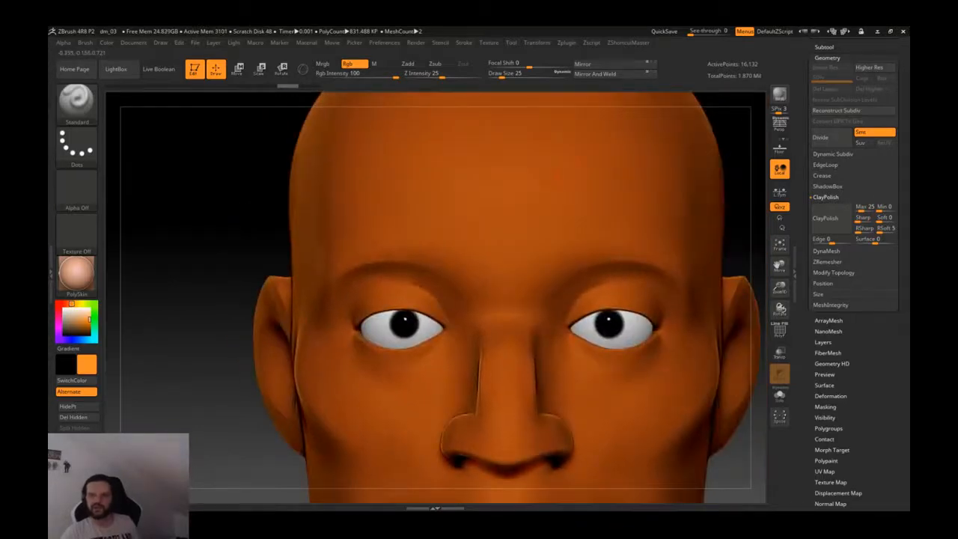
click(64, 308)
ctrl+right_drag(419, 299, 419, 240)
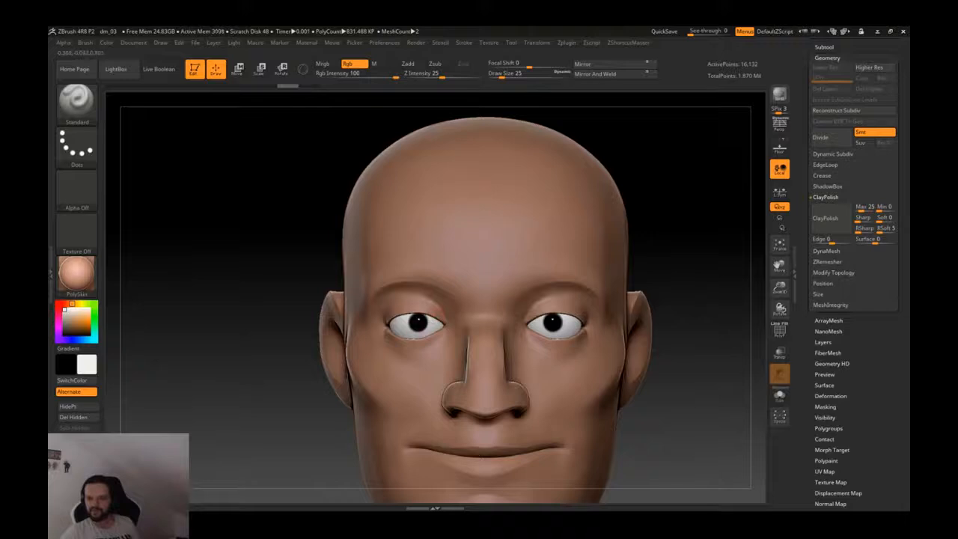
click(65, 362)
right_drag(366, 318, 483, 337)
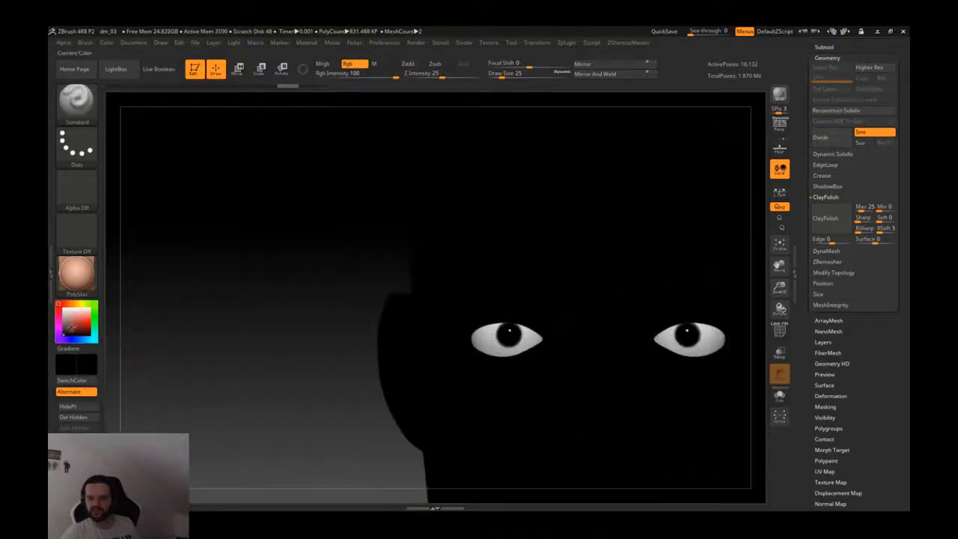
click(64, 308)
- Paint soft black shading around the irises with a brush draw size of 87 and return the main colour to white
alt+right_drag(666, 311, 555, 306)
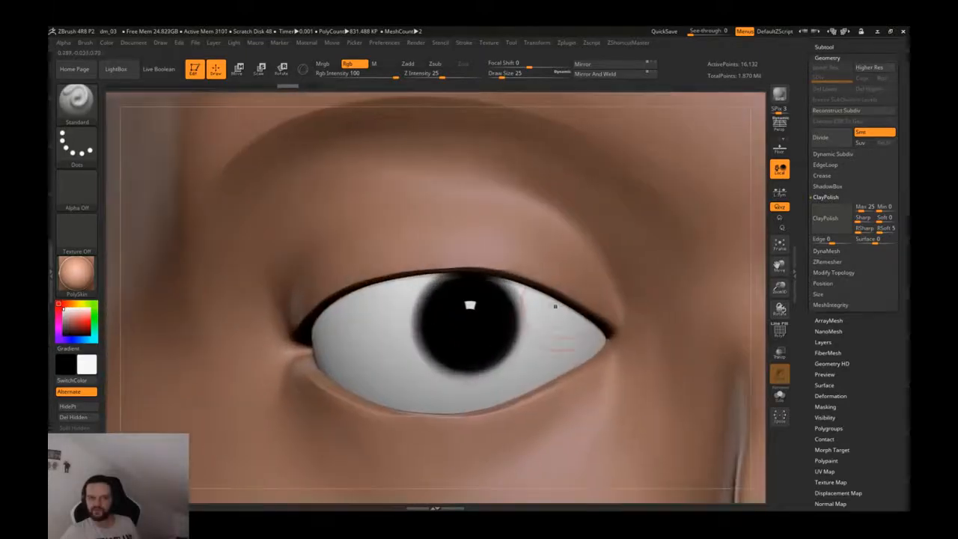
click(63, 339)
key(s)
mouse_move(486, 331)
mouse_down()
mouse_move(454, 323)
mouse_move(441, 330)
mouse_move(480, 347)
mouse_move(464, 351)
mouse_move(436, 320)
mouse_up()
mouse_move(441, 321)
ctrl+right_down()
mouse_move(443, 301)
mouse_move(446, 322)
ctrl+right_up()
ctrl+right_drag(428, 283, 328, 298)
click(64, 308)
ctrl+right_drag(516, 228, 456, 239)
right_drag(456, 240, 523, 258)
ctrl+right_drag(568, 292, 674, 318)
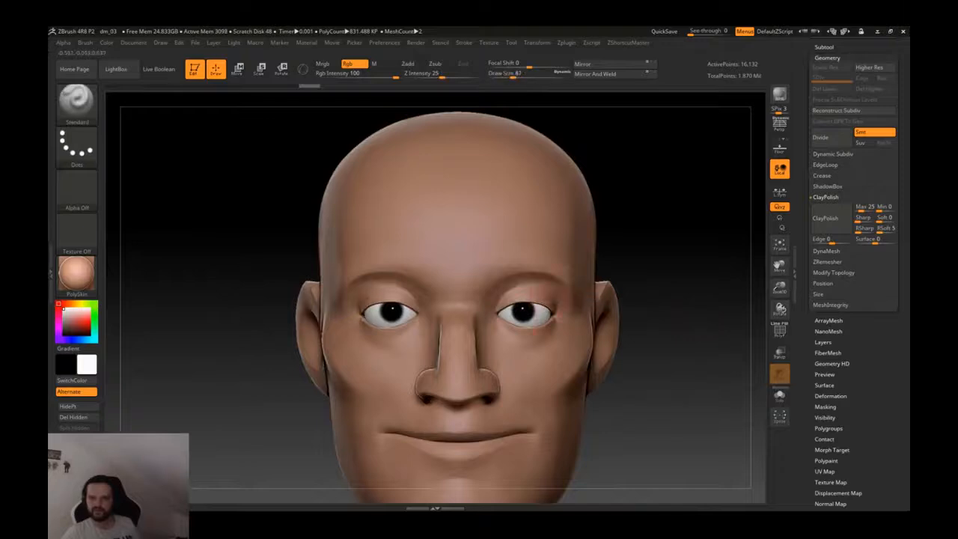
- Select the head subtool and save the project, overwriting dm_03
alt+right_drag(520, 335, 498, 268)
alt+click(500, 331)
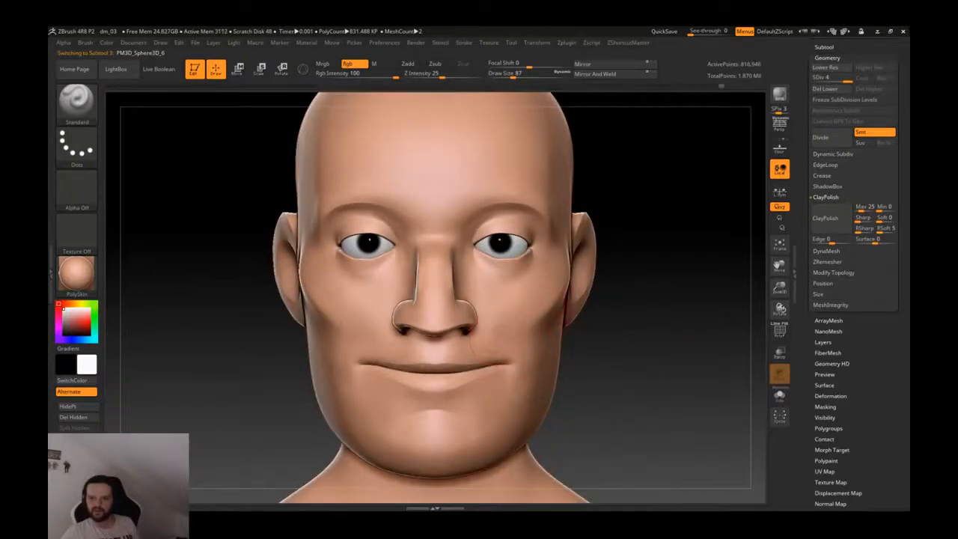
ctrl+right_drag(568, 299, 588, 281)
key(ctrl+s)
key(Return)
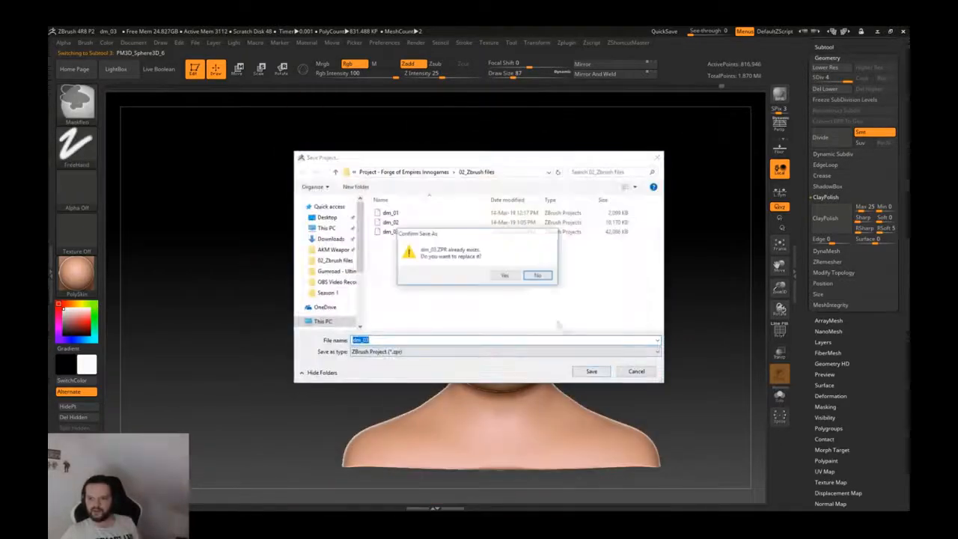
key(Return)
- Examine the face and the whole bust from close up, at an angle and from a distance
right_drag(577, 318, 507, 337)
key(shift+f)
key(shift+f)
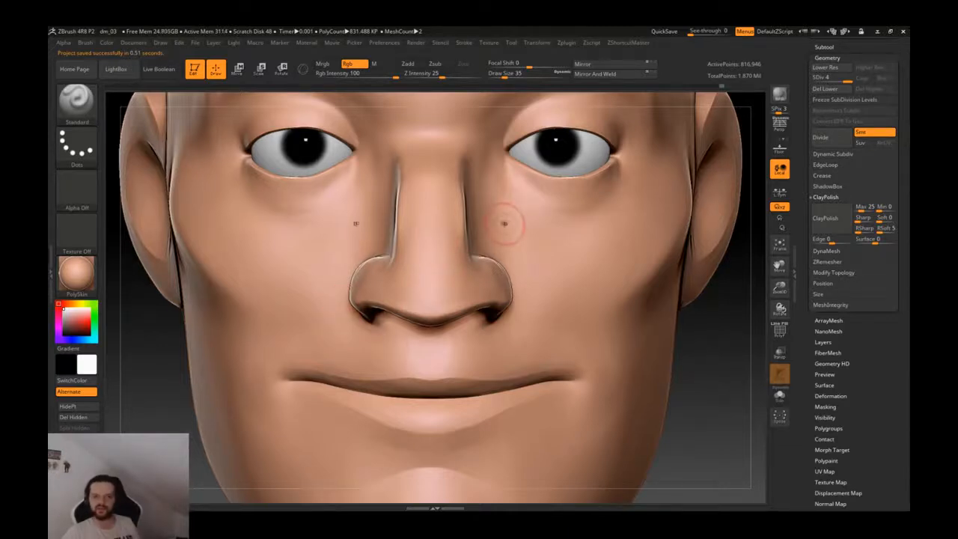
ctrl+right_drag(505, 224, 479, 168)
right_drag(330, 218, 374, 165)
right_drag(374, 165, 322, 224)
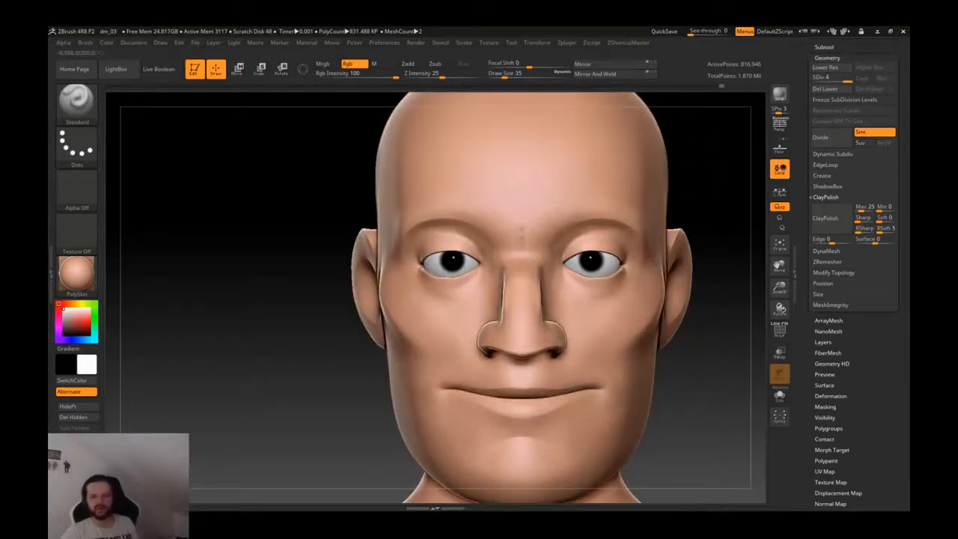
ctrl+right_drag(589, 202, 643, 112)
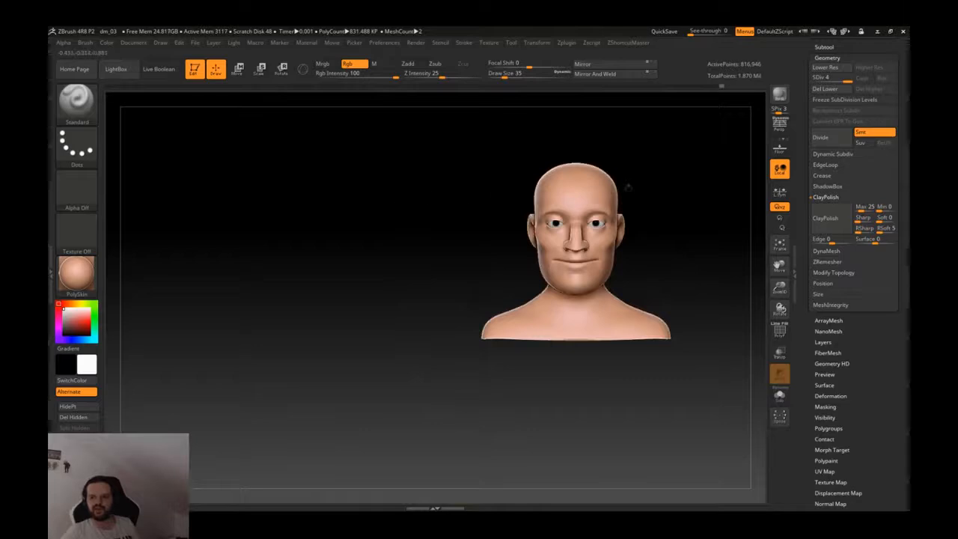
ctrl+right_drag(662, 193, 659, 292)
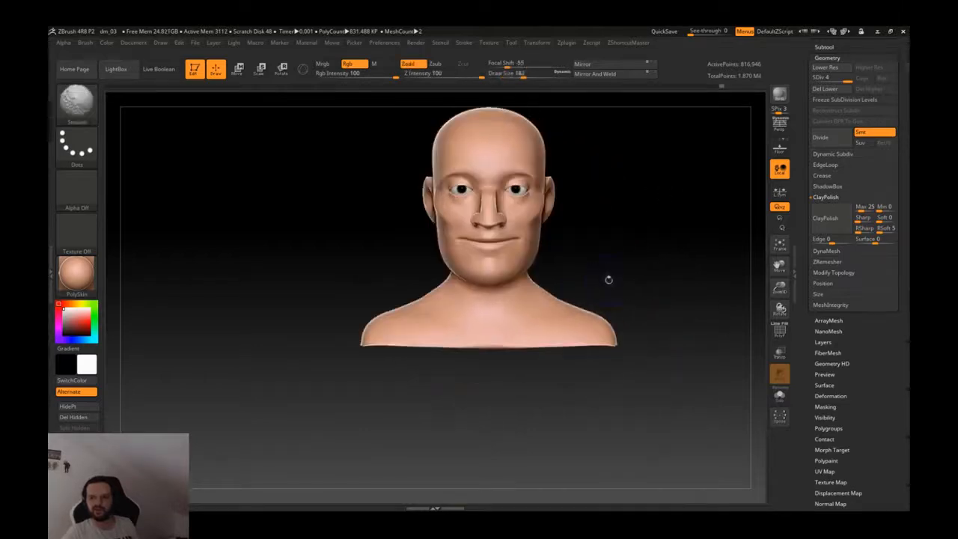
- Widen both shoulders at subdivision level 1 with the Move brush at a draw size of 714
key(s)
click(620, 309)
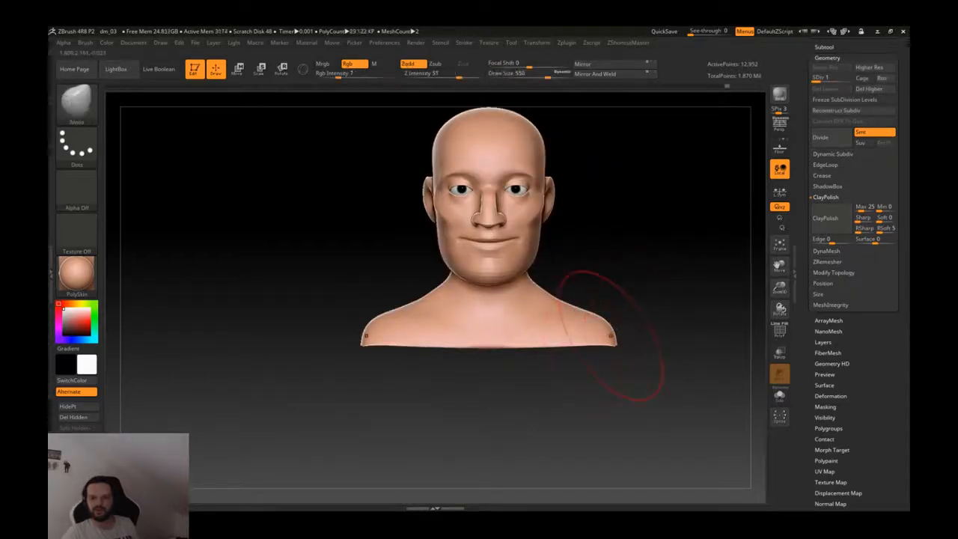
drag(614, 335, 635, 338)
key(ctrl+z)
key(s)
click(613, 342)
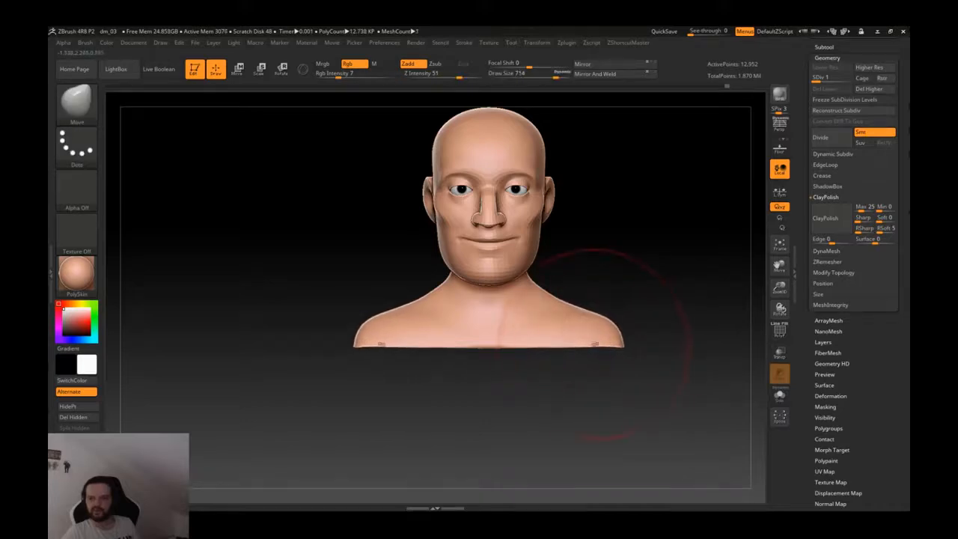
mouse_move(609, 329)
ctrl+right_down()
mouse_move(609, 258)
mouse_move(607, 344)
ctrl+right_up()
- Reduce the Move brush's draw size to 56 for work around the nose and mouth
key(s)
click(568, 296)
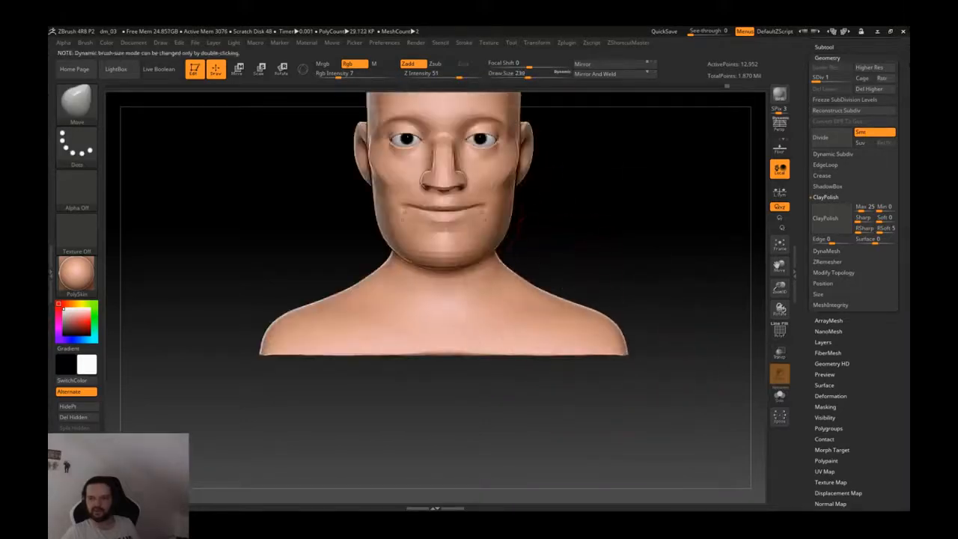
ctrl+right_drag(498, 175, 537, 188)
key(shift+f)
key(shift+f)
key(d)
alt+right_drag(451, 206, 466, 292)
key(s)
drag(466, 292, 455, 292)
mouse_move(455, 285)
ctrl+right_down()
mouse_move(494, 337)
mouse_move(516, 299)
ctrl+right_up()
key(s)
drag(523, 289, 484, 266)
- Return the head to subdivision level 1 and save the project over the existing dm_03 file
key(shift+f)
key(shift+d)
key(shift+d)
key(shift+d)
key(shift+f)
key(shift+d)
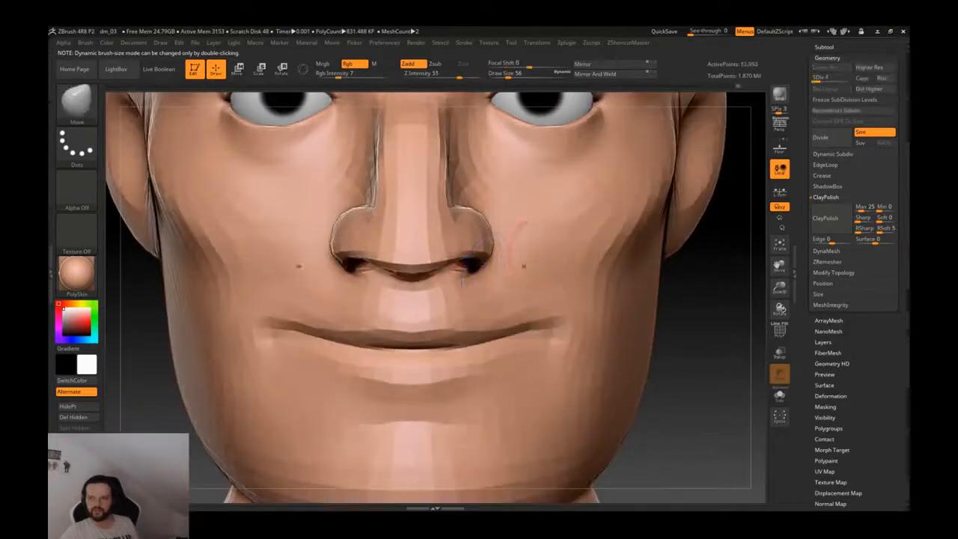
key(ctrl+s)
key(Return)
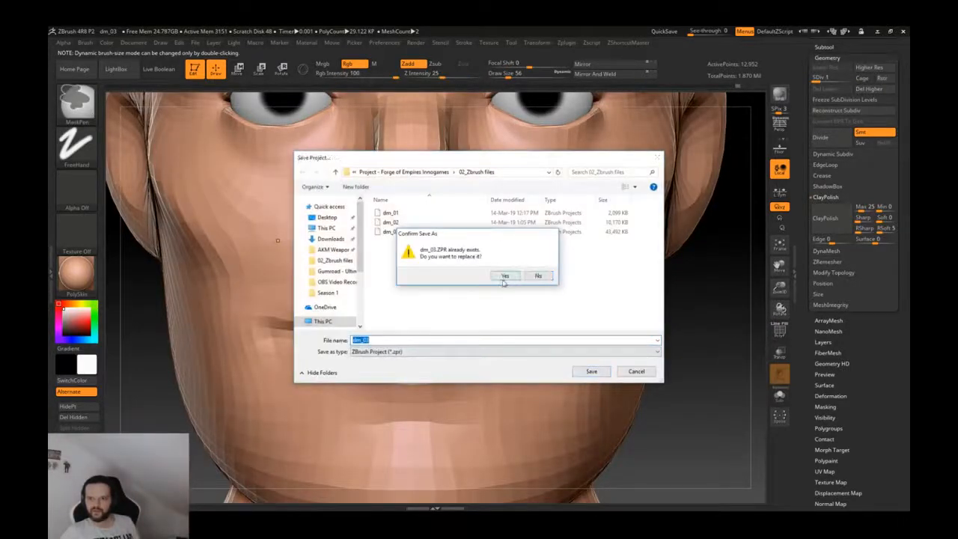
click(504, 276)
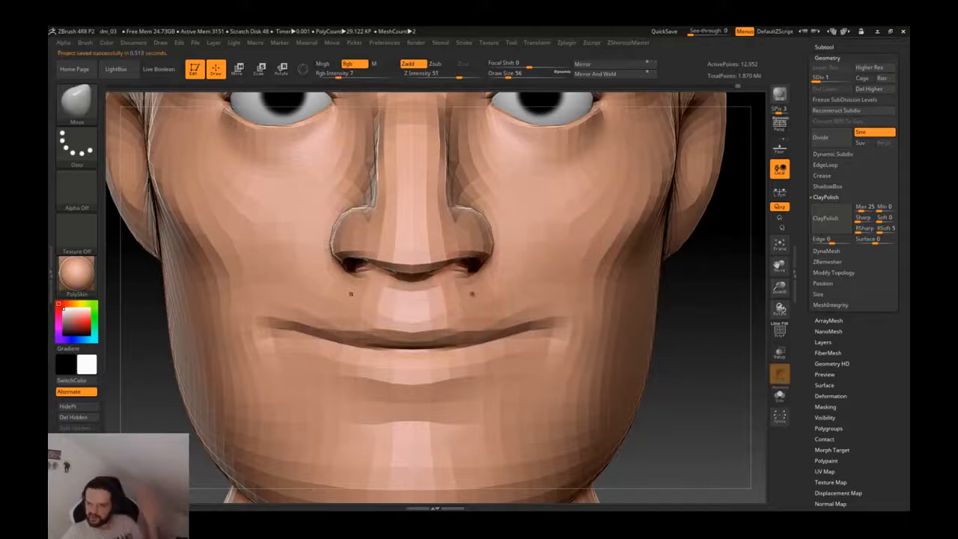
- Enlarge the Move brush to a draw size of 274 and examine the bust from below, above and the front
right_drag(427, 301, 349, 295)
ctrl+right_drag(506, 258, 492, 160)
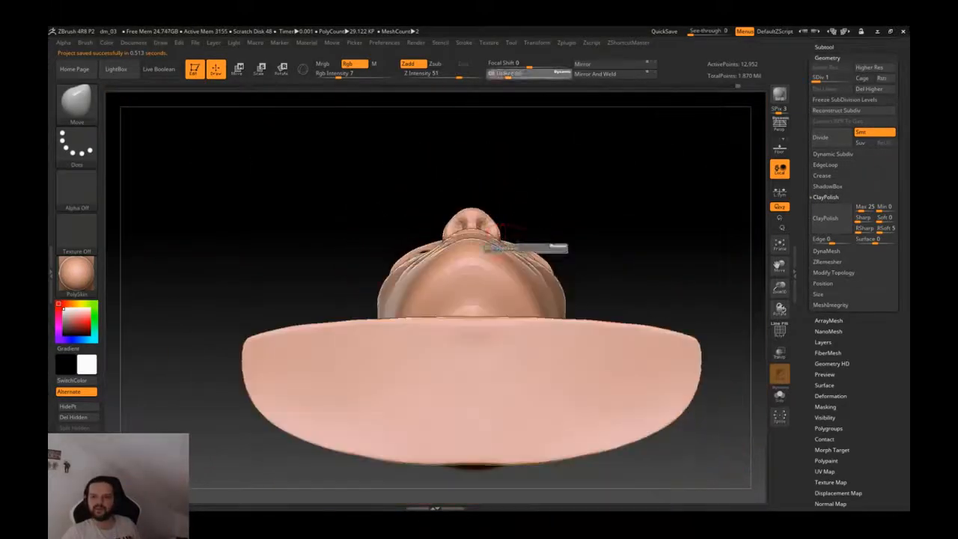
right_drag(523, 241, 532, 297)
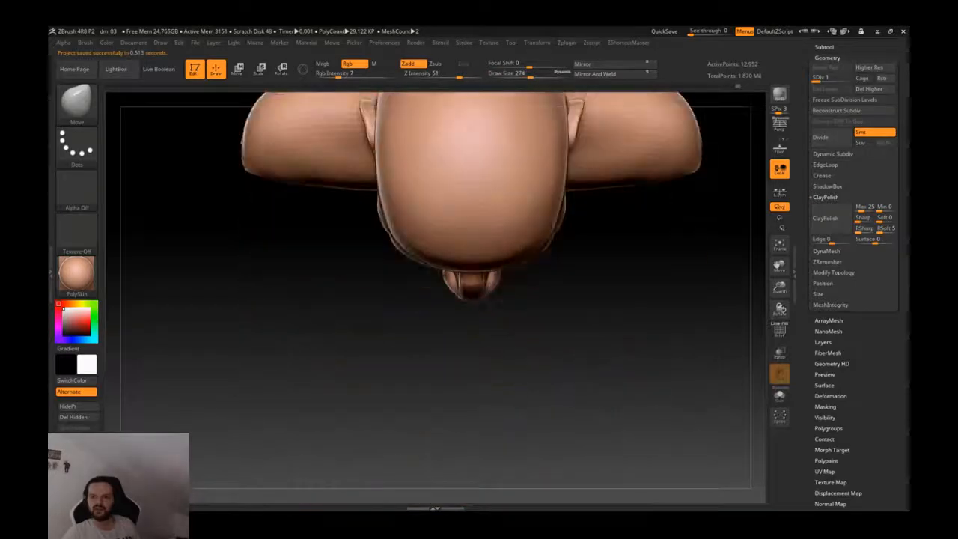
ctrl+right_drag(550, 241, 552, 271)
right_drag(476, 278, 485, 238)
ctrl+right_drag(492, 295, 491, 264)
mouse_move(331, 230)
ctrl+shift+mouse_down()
mouse_move(591, 421)
mouse_move(678, 454)
ctrl+shift+mouse_up()
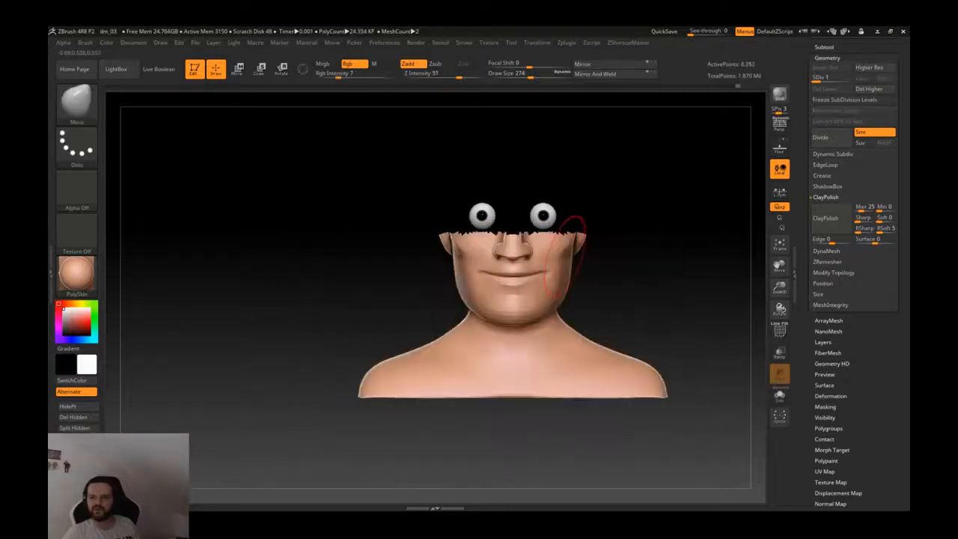
ctrl+shift+click(331, 288)
ctrl+shift+drag(295, 207, 698, 455)
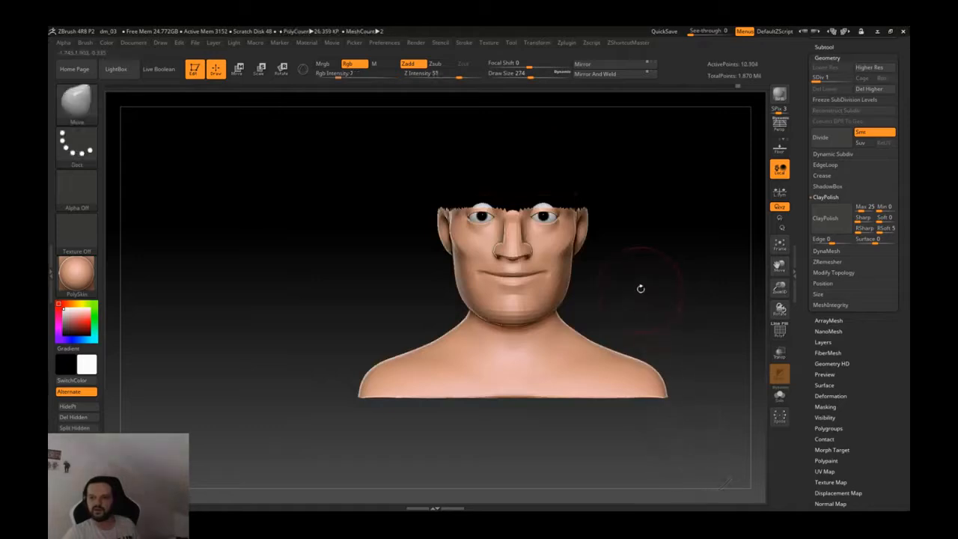
ctrl+shift+click(345, 264)
- Isolate a thin slice of the head at eye level, examine its curvature from above, and restore the full mesh
ctrl+shift+drag(326, 219, 706, 462)
alt+drag(549, 243, 481, 166)
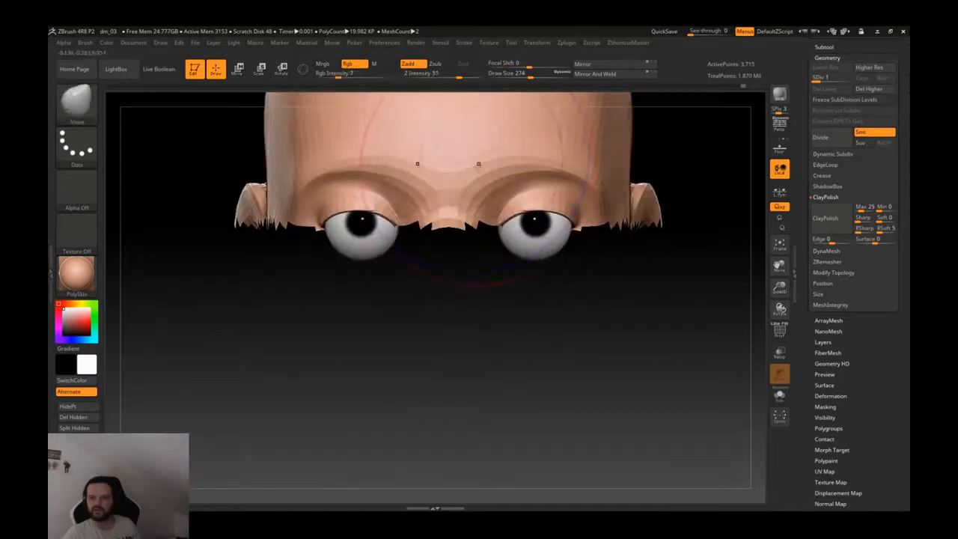
alt+drag(345, 241, 360, 150)
alt+drag(546, 199, 461, 250)
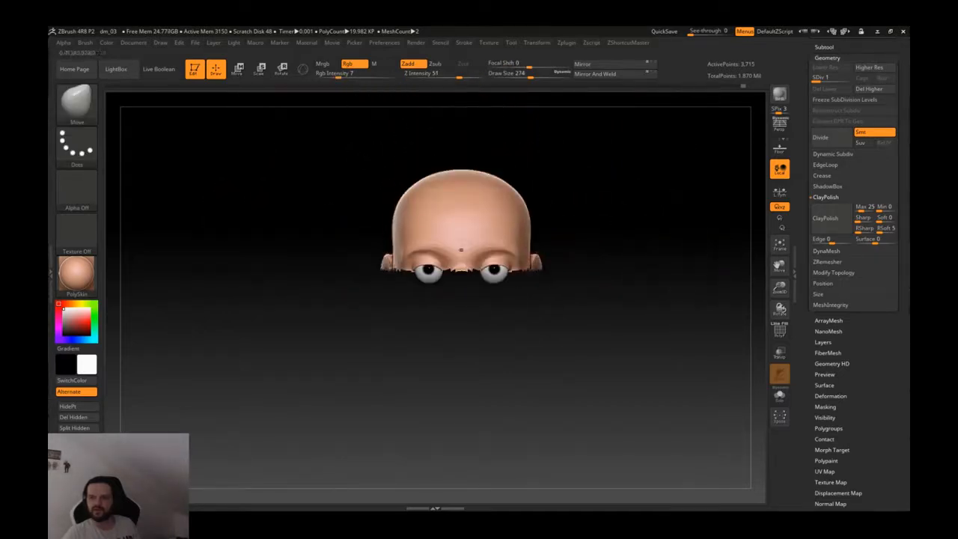
ctrl+alt+shift+drag(321, 144, 612, 238)
shift+drag(556, 230, 358, 330)
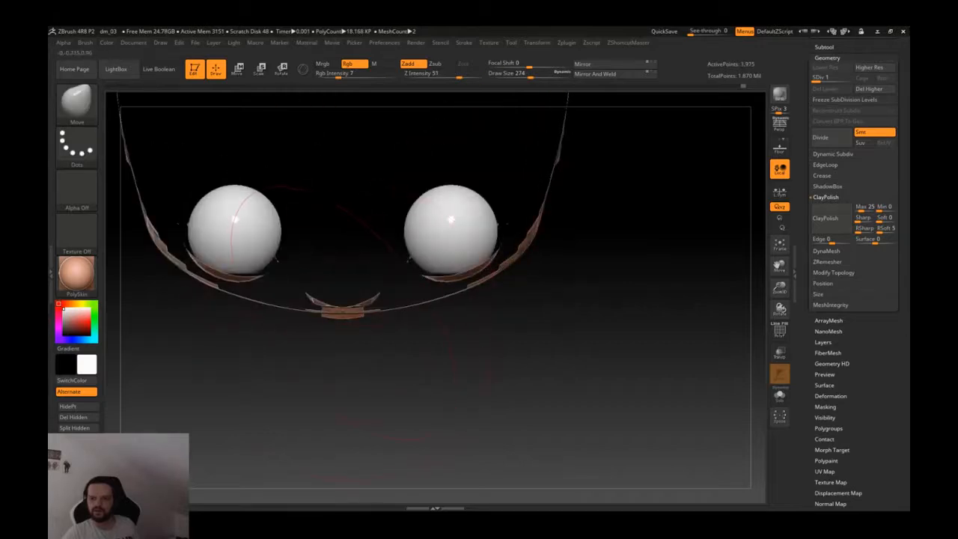
mouse_move(357, 334)
shift+mouse_down()
mouse_move(352, 254)
mouse_move(331, 253)
mouse_move(340, 307)
shift+mouse_up()
alt+drag(371, 269, 329, 254)
ctrl+shift+click(308, 318)
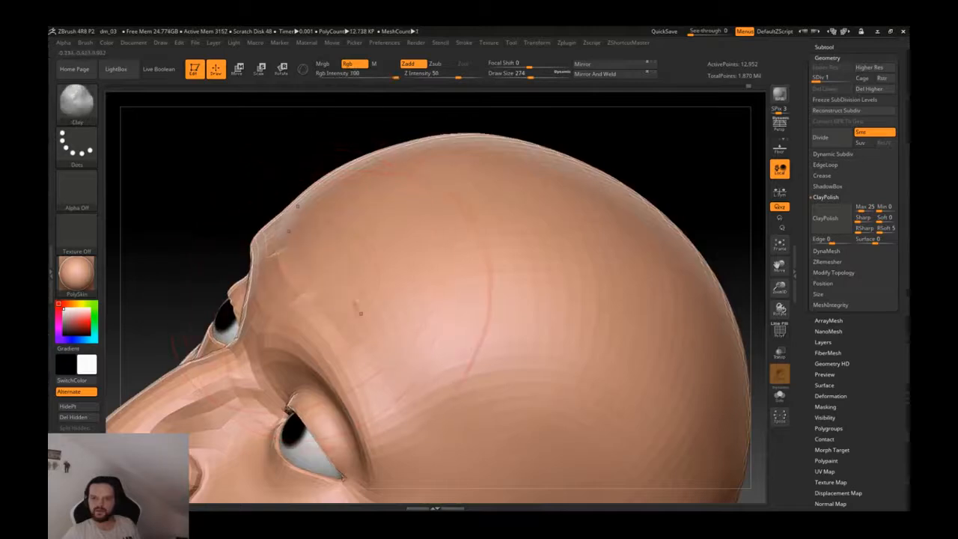
- Shape the jaw and the underside of the chin with the Move brush at a draw size of 239
shift+drag(360, 314, 315, 260)
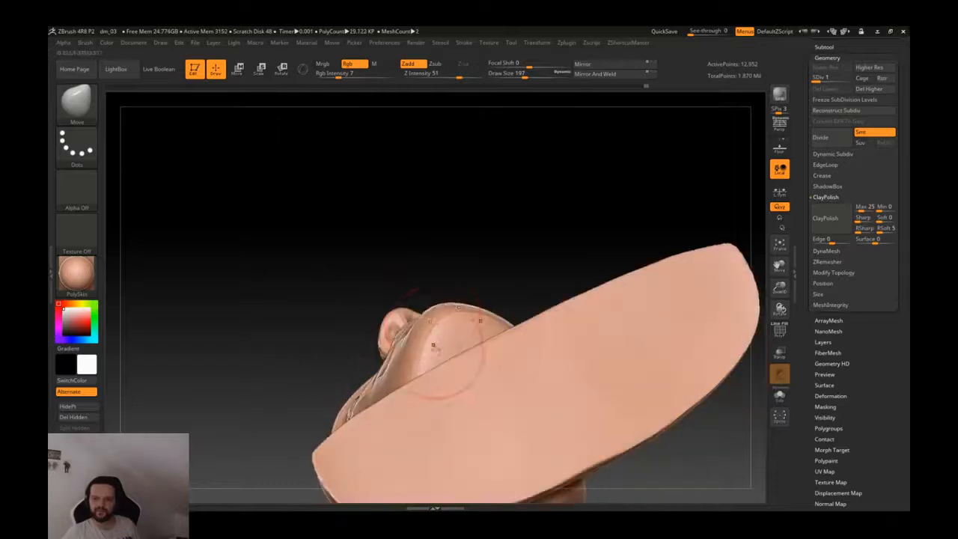
right_drag(433, 345, 545, 331)
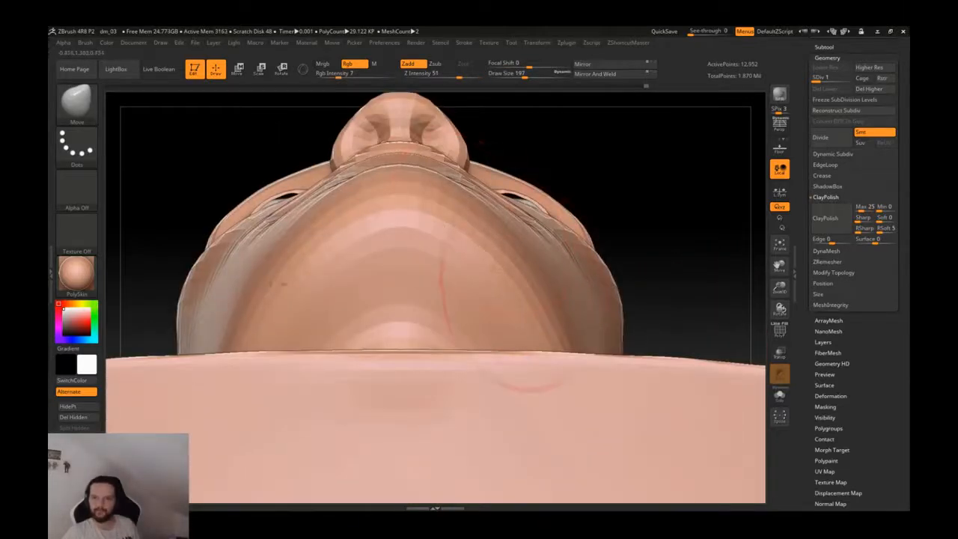
key(bracketright)
key(bracketright)
drag(506, 268, 492, 250)
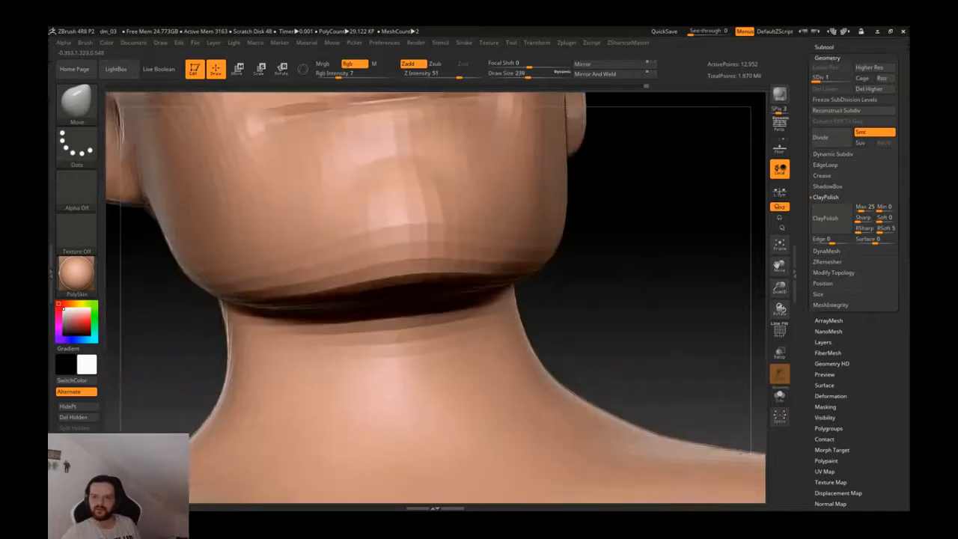
ctrl+right_drag(493, 255, 463, 274)
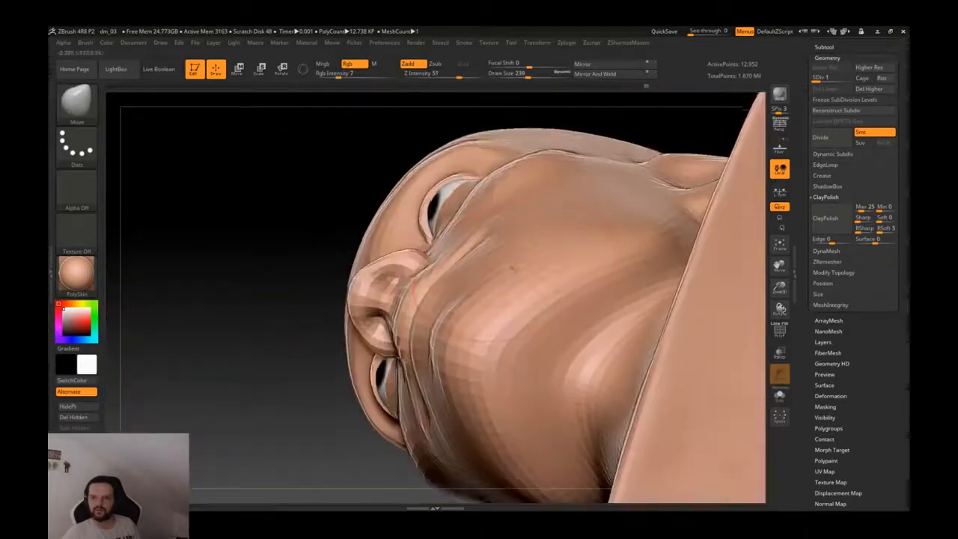
right_drag(464, 274, 494, 291)
key(bracketleft)
key(bracketleft)
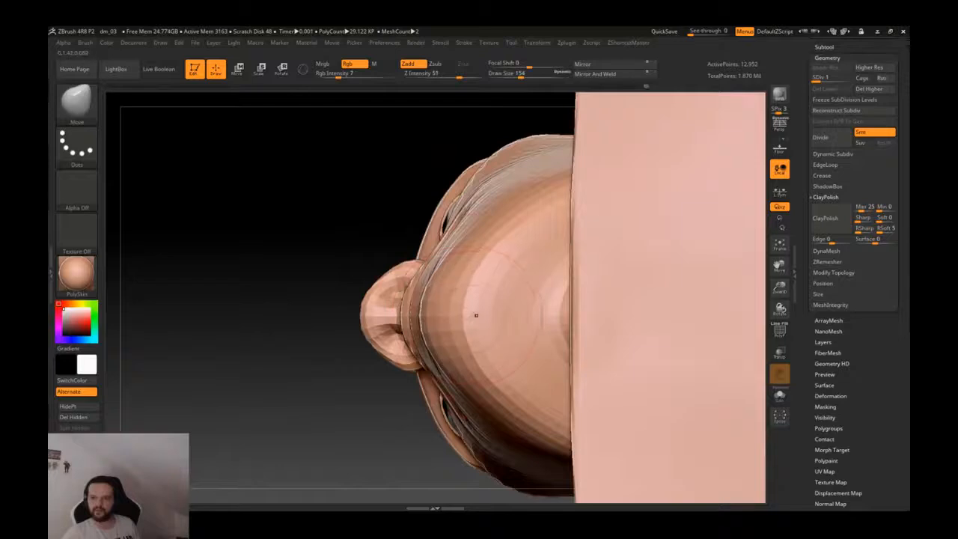
- Smooth the underside of the chin at subdivision level 4 and return the head to level 1
key(d)
key(d)
key(d)
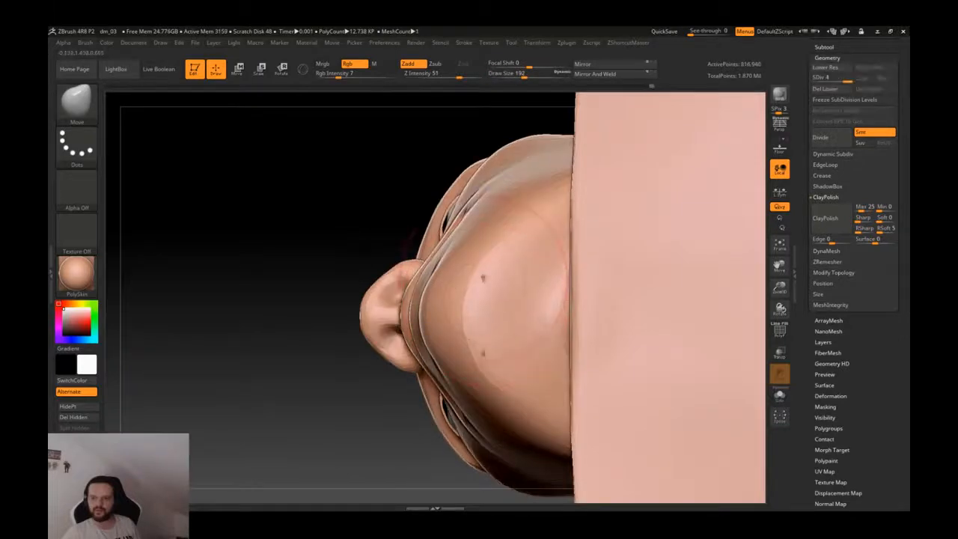
shift+drag(470, 267, 526, 292)
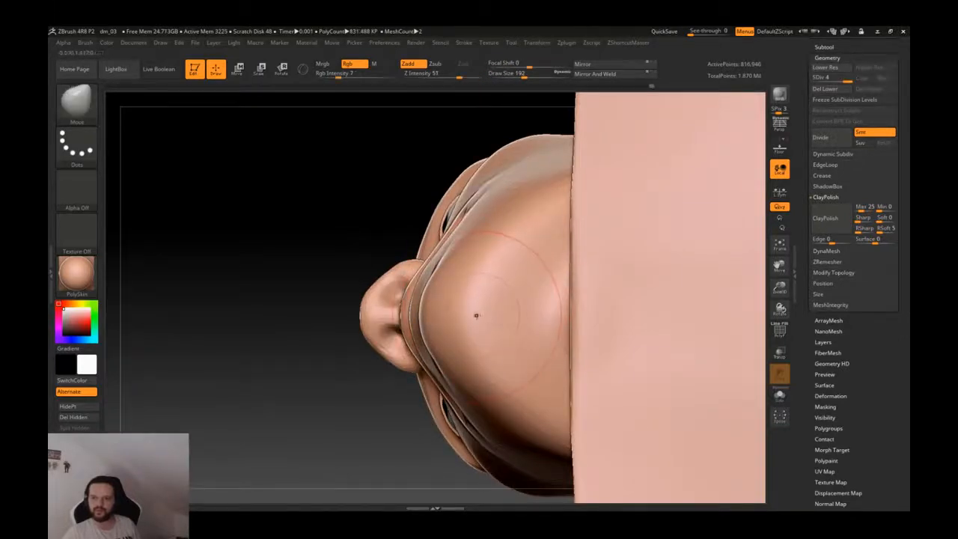
key(shift+d)
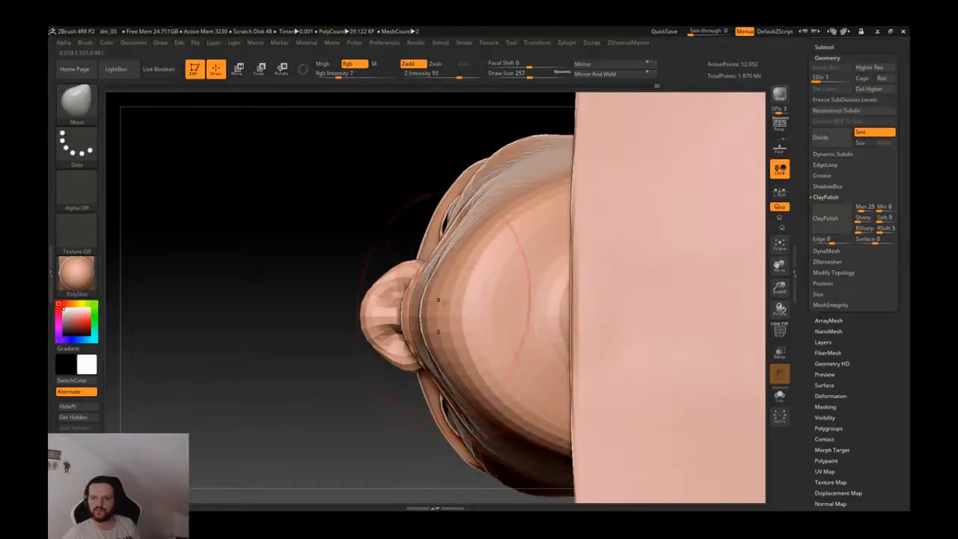
- Refine and smooth the jawline at a draw size of 257, then raise the head's subdivision level
right_drag(481, 287, 470, 336)
drag(469, 336, 465, 338)
right_drag(459, 336, 476, 329)
shift+right_drag(475, 329, 492, 338)
key(d)
key(d)
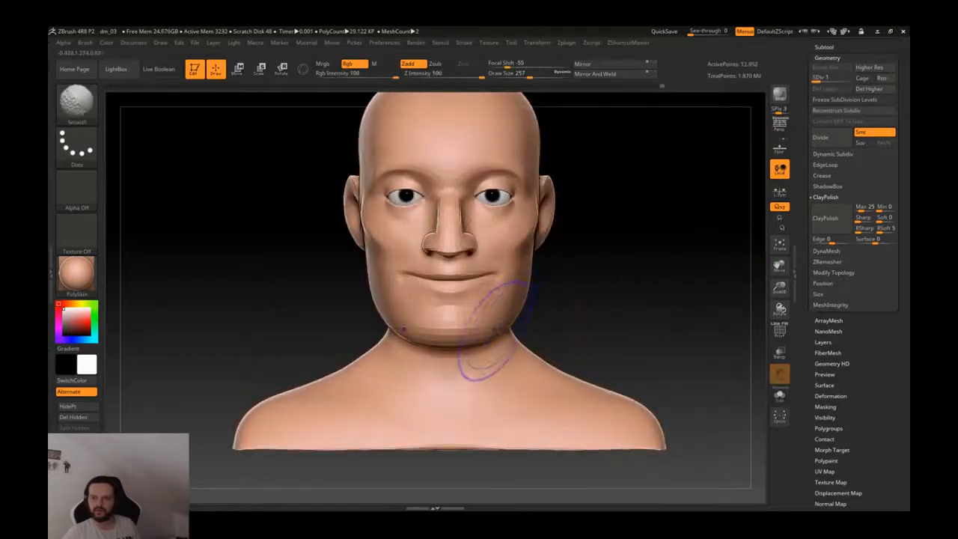
- Save the project over the existing dm_03 file
ctrl+right_drag(538, 260, 537, 217)
mouse_move(537, 216)
alt+right_down()
mouse_move(516, 282)
mouse_move(562, 289)
alt+right_up()
key(ctrl+s)
key(Return)
key(y)
- Mask a moustache-shaped band between the nose and upper lip at subdivision level 4 with a draw size of 54
ctrl+right_drag(471, 368, 481, 392)
ctrl+right_drag(452, 345, 430, 342)
mouse_move(288, 337)
ctrl+mouse_down()
mouse_move(344, 341)
mouse_move(261, 328)
mouse_move(374, 325)
mouse_move(239, 318)
ctrl+mouse_up()
key(ctrl+z)
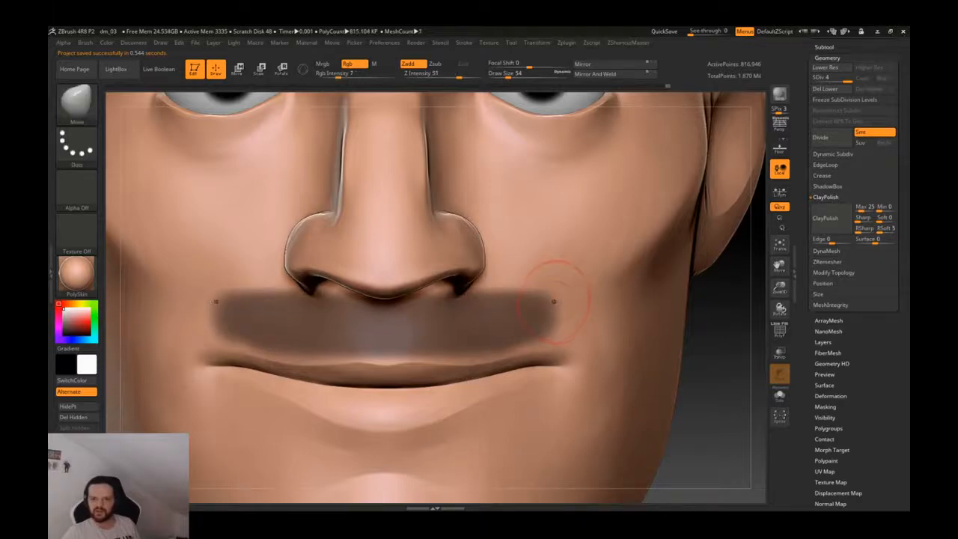
key(f)
ctrl+right_drag(578, 232, 573, 299)
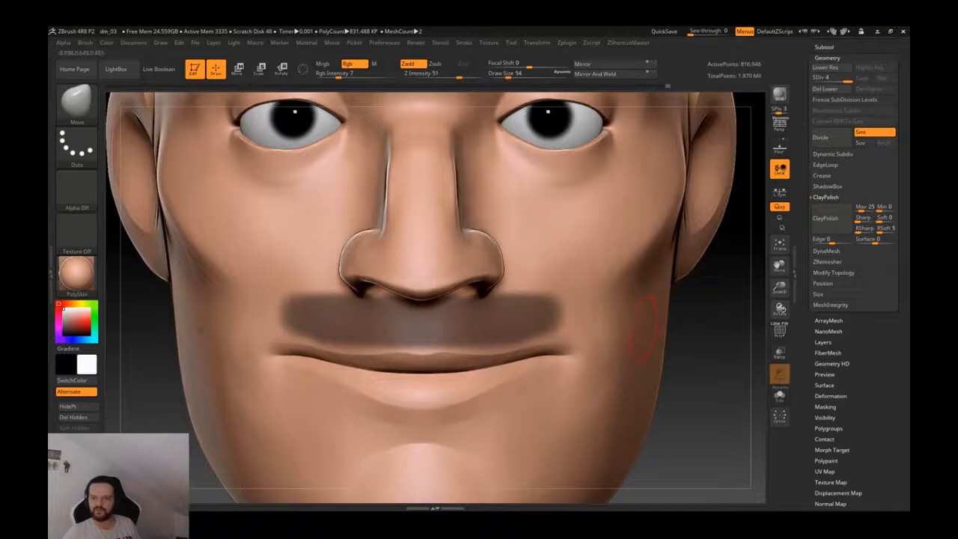
- Erase the moustache mask along its upper edge and beneath the nostrils, reducing the draw size to 27 for finer cuts
key(ctrl)
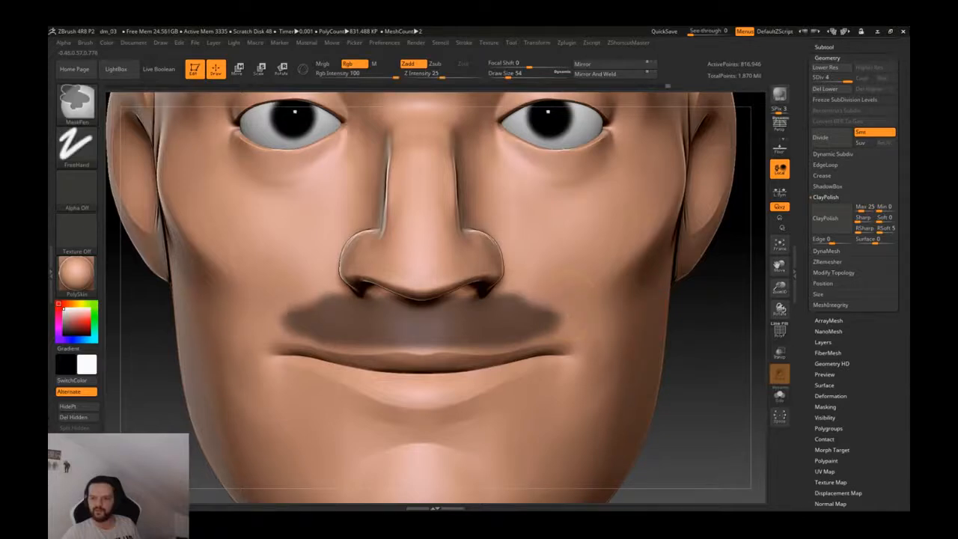
ctrl+alt+drag(452, 297, 533, 304)
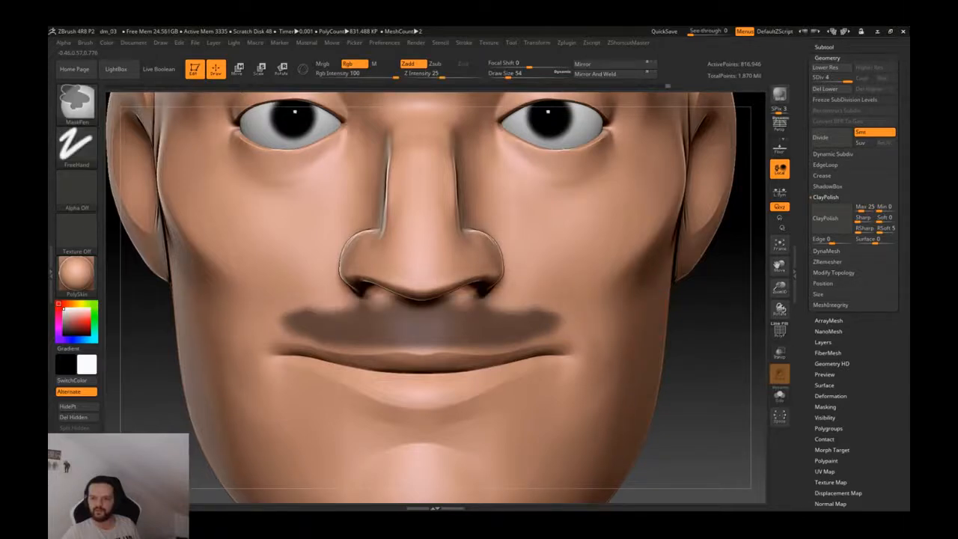
right_drag(535, 322, 472, 278)
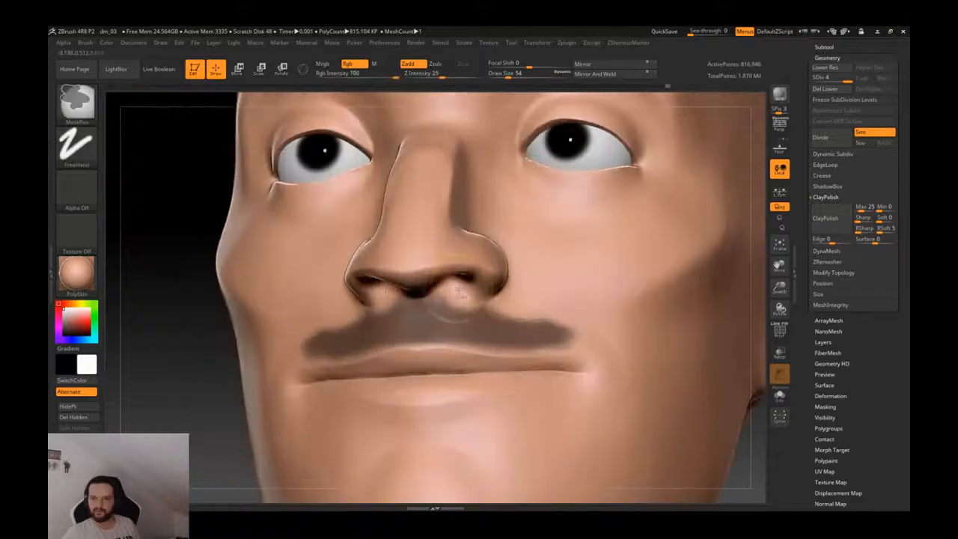
key(s)
drag(464, 294, 457, 293)
right_drag(458, 293, 510, 304)
mouse_move(454, 300)
ctrl+alt+mouse_down()
mouse_move(420, 302)
mouse_move(443, 304)
ctrl+alt+mouse_up()
alt+right_drag(443, 304, 458, 337)
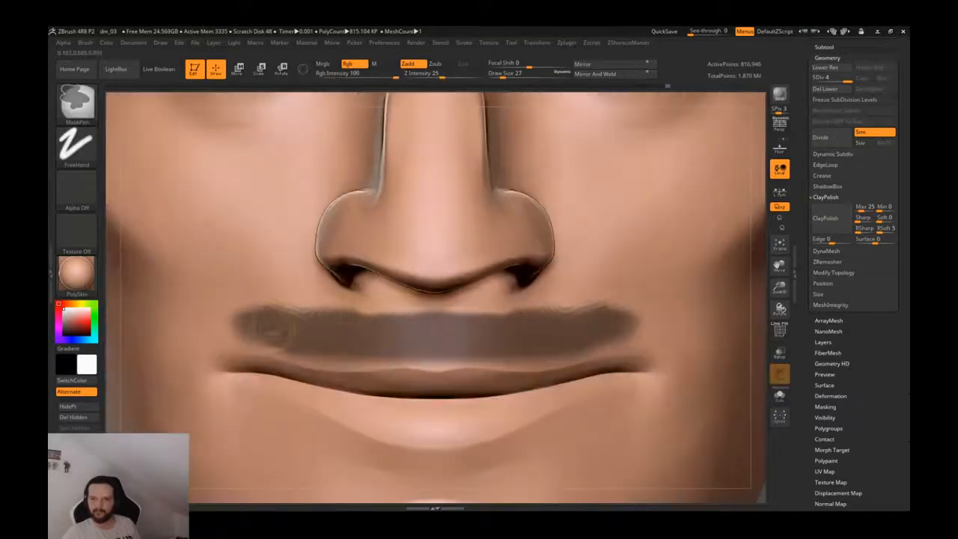
- Tidy the upper edge and outer ends of the moustache mask and check its shape on the whole face
ctrl+drag(584, 303, 437, 297)
ctrl+drag(628, 329, 686, 325)
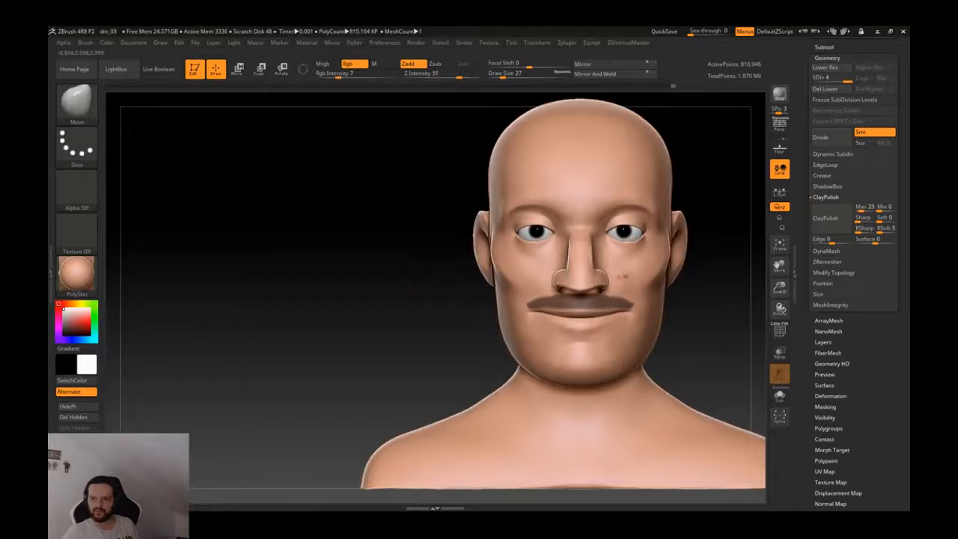
mouse_move(615, 308)
ctrl+right_down()
mouse_move(682, 308)
mouse_move(630, 306)
ctrl+right_up()
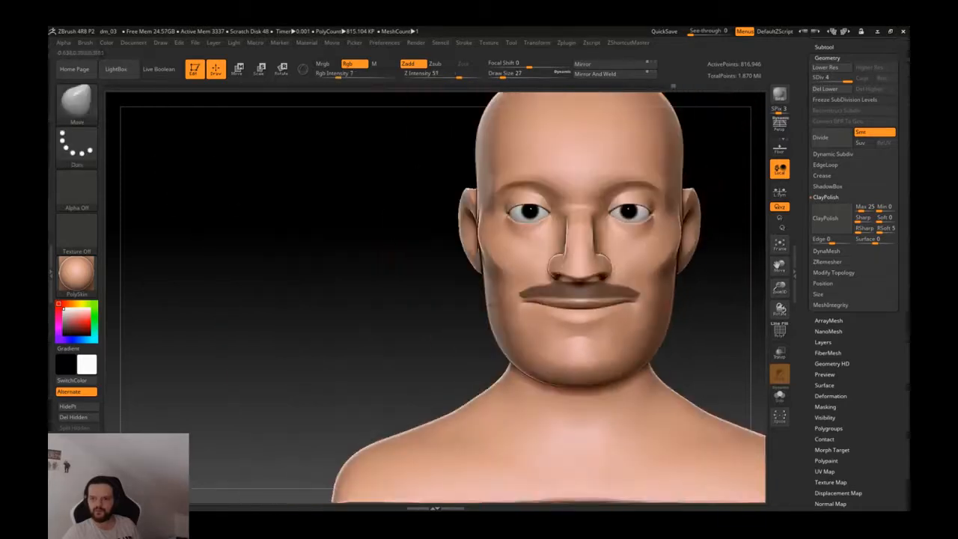
alt+right_drag(707, 284, 648, 300)
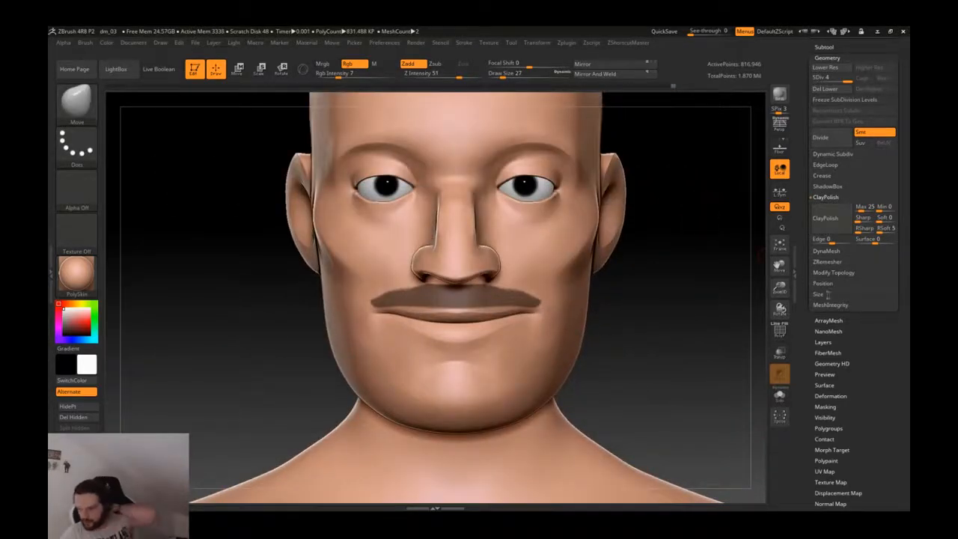
- Generate an extraction preview from the moustache mask with smoothness 5, thickness 0.02 and Double enabled
click(826, 274)
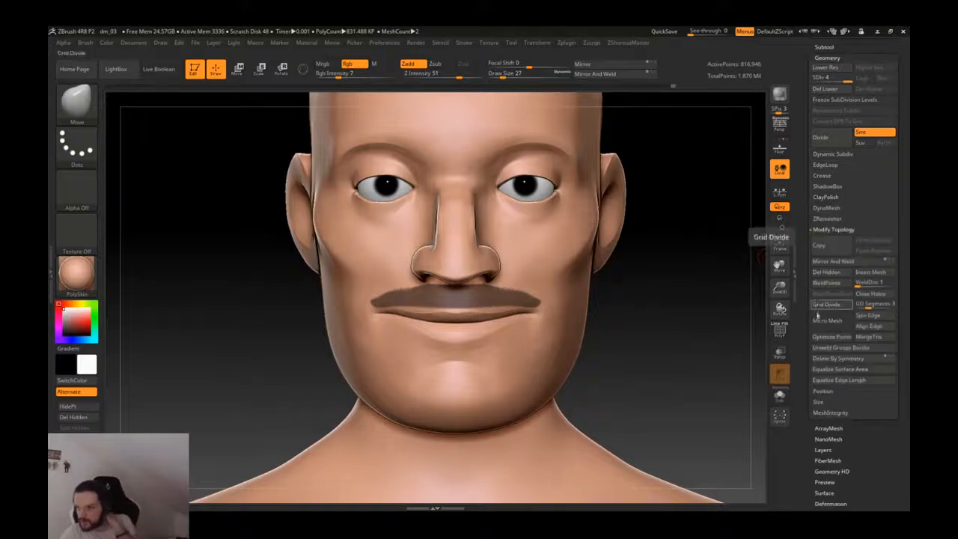
click(829, 230)
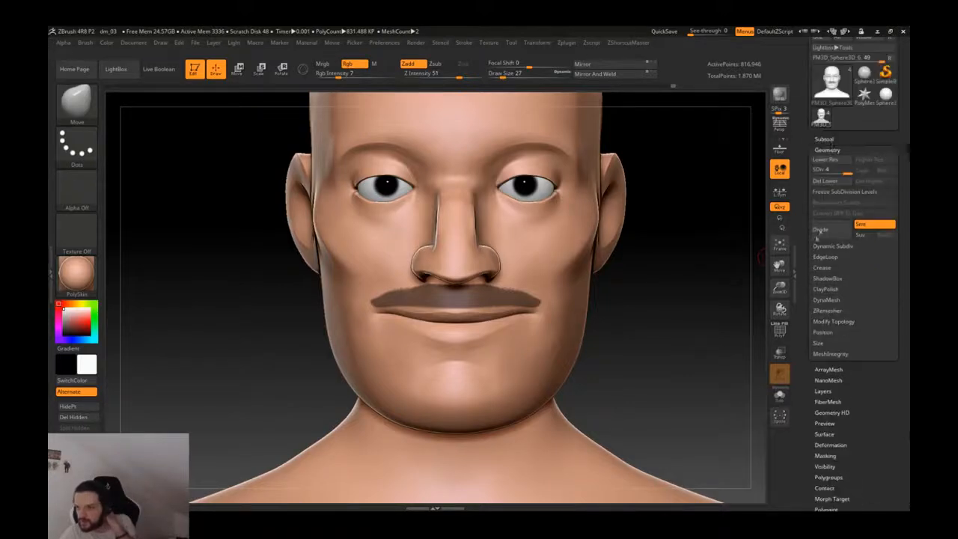
click(823, 139)
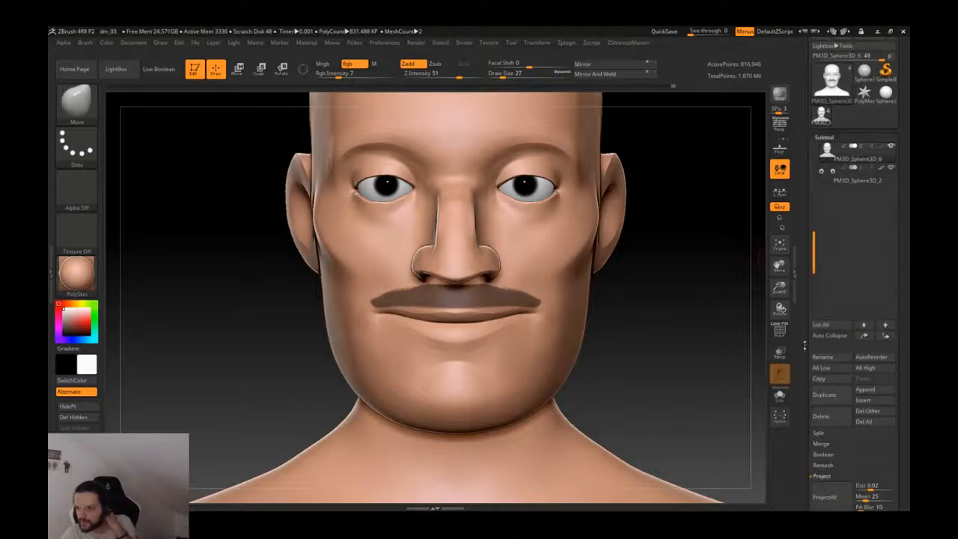
drag(804, 345, 802, 256)
click(820, 275)
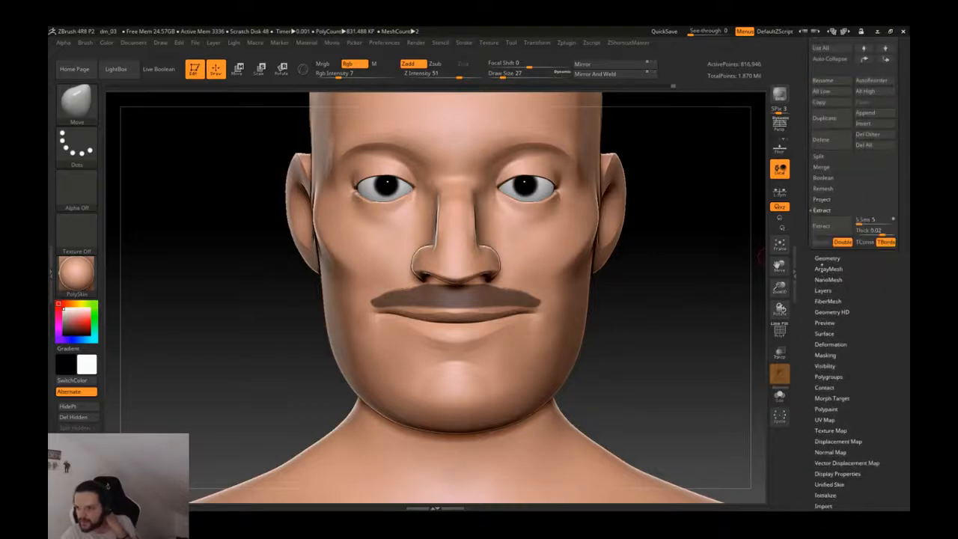
click(826, 228)
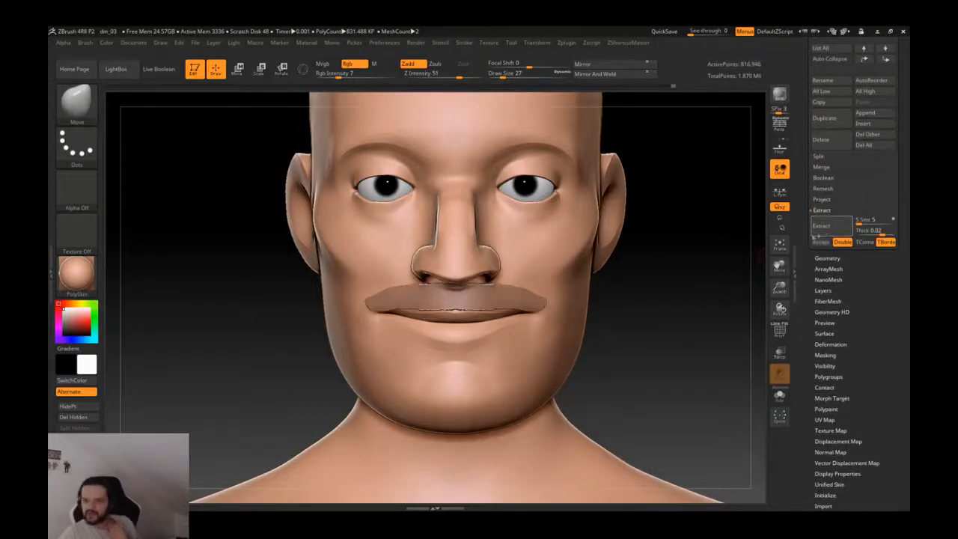
- Inspect the moustache extraction from below, regenerate it at thickness 0.02, and accept it as a new subtool
right_drag(556, 286, 531, 213)
ctrl+right_drag(531, 213, 553, 292)
click(839, 229)
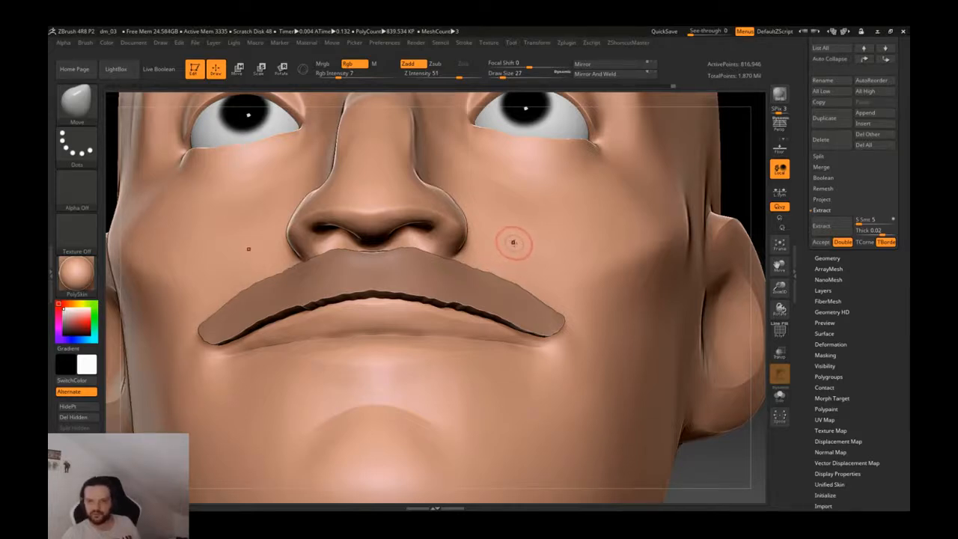
right_drag(513, 241, 516, 214)
click(845, 229)
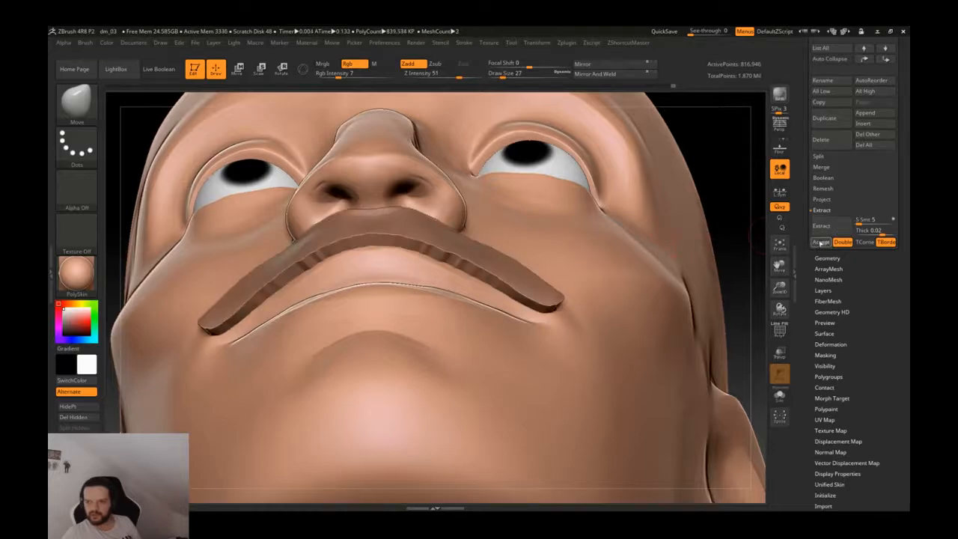
click(821, 243)
- Clear the mask, check the mesh with the wireframe display, and make the extracted moustache the active subtool
right_drag(576, 235, 644, 296)
key(shift+f)
key(shift+f)
ctrl+drag(661, 304, 664, 327)
key(shift+f)
key(shift+f)
key(shift+f)
ctrl+right_drag(527, 286, 591, 304)
key(shift+f)
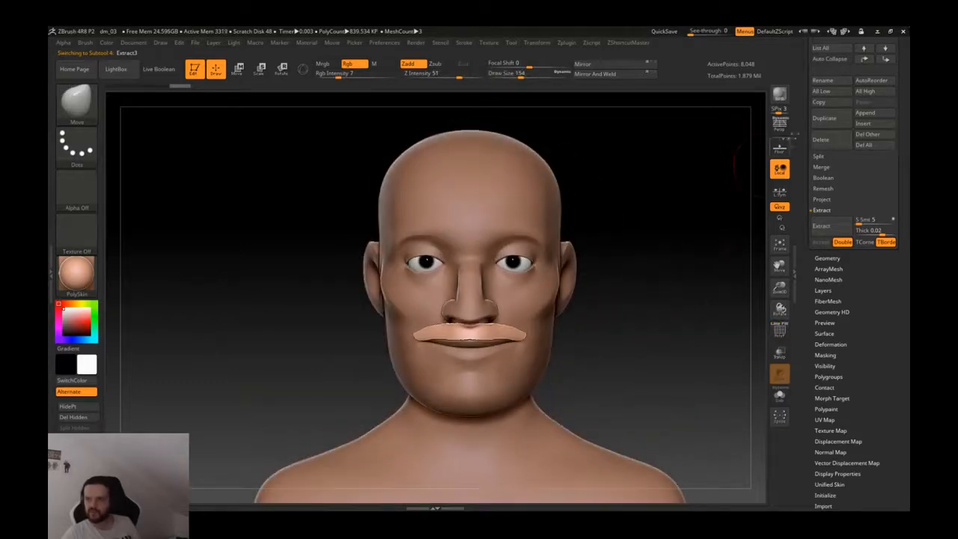
scroll(809, 166, up, 5)
scroll(807, 160, up, 3)
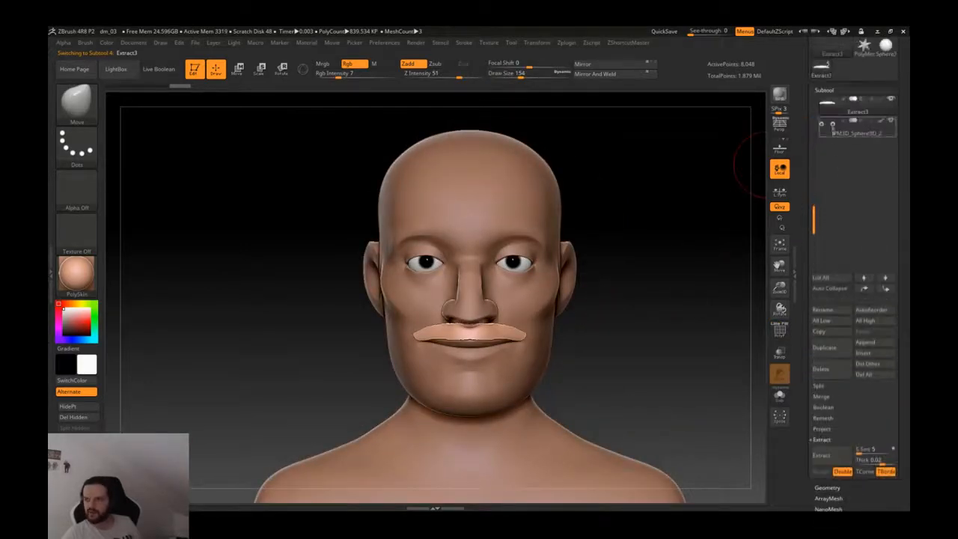
- Convert the moustache subtool to a DynaMesh at resolution 128
click(824, 90)
click(827, 100)
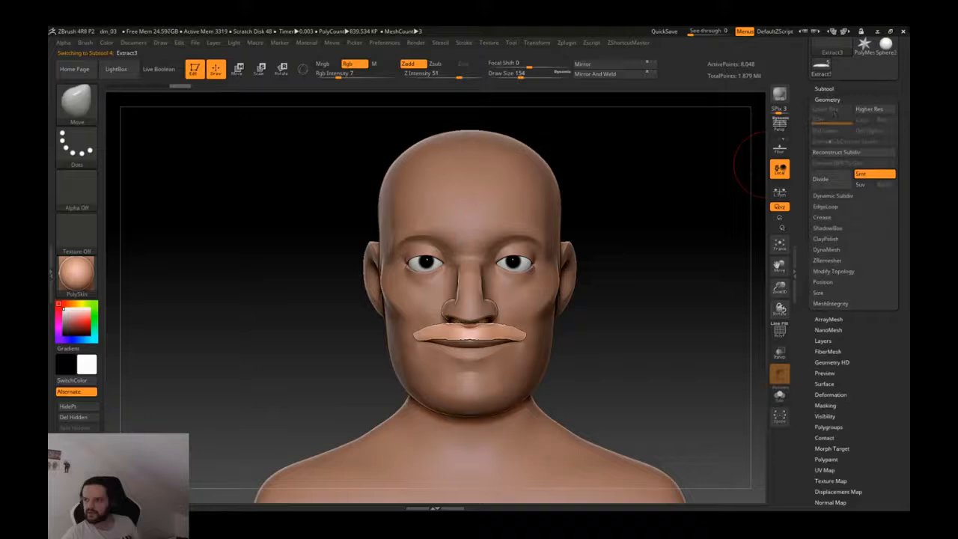
click(827, 100)
click(824, 89)
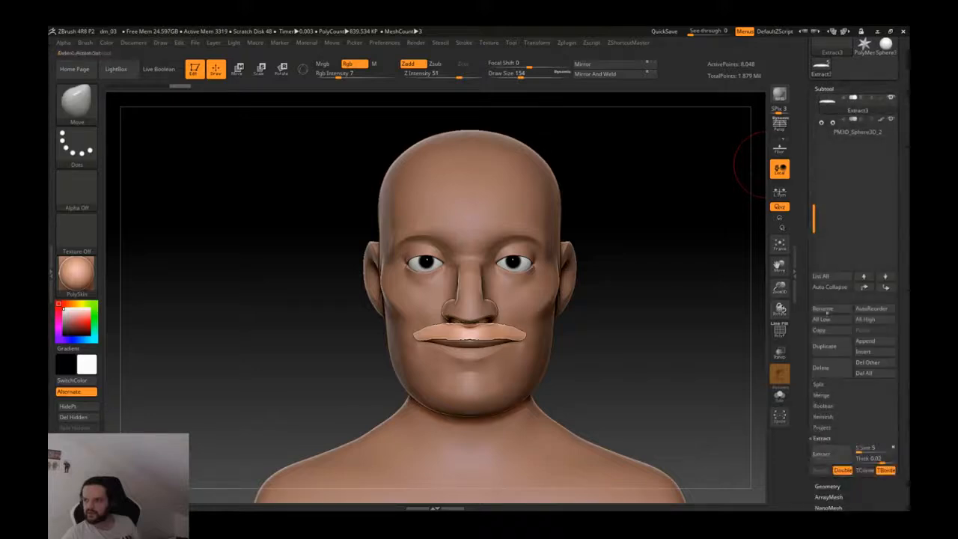
scroll(830, 359, down, 3)
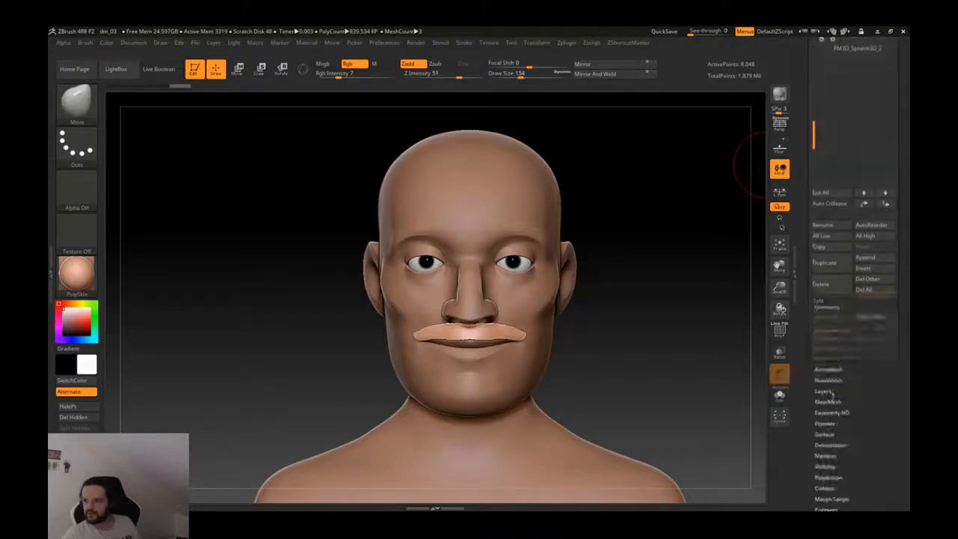
drag(811, 173, 812, 312)
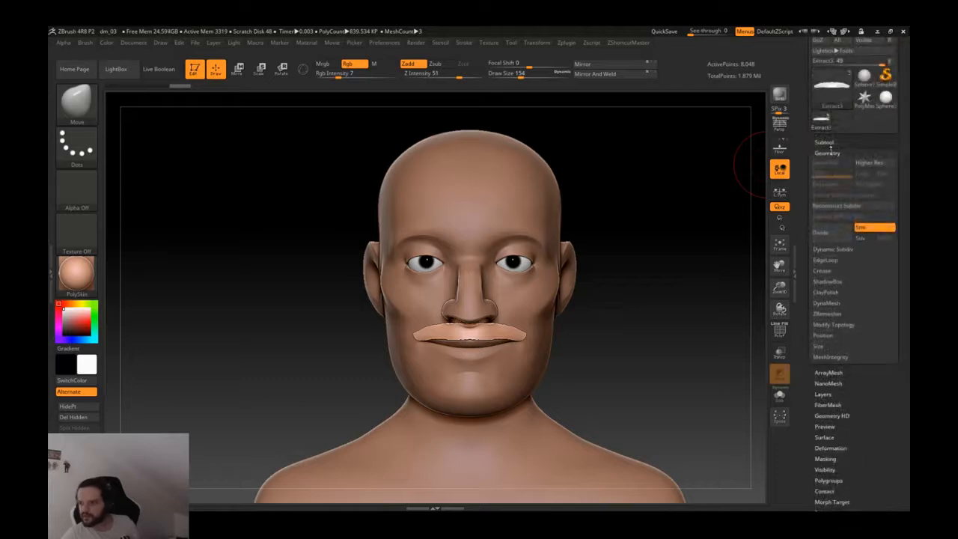
click(823, 142)
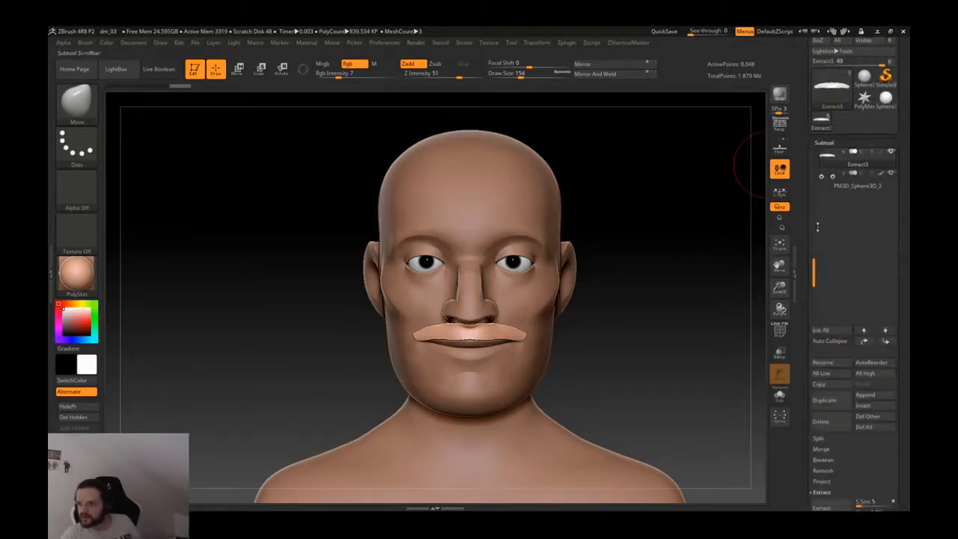
drag(803, 386, 798, 300)
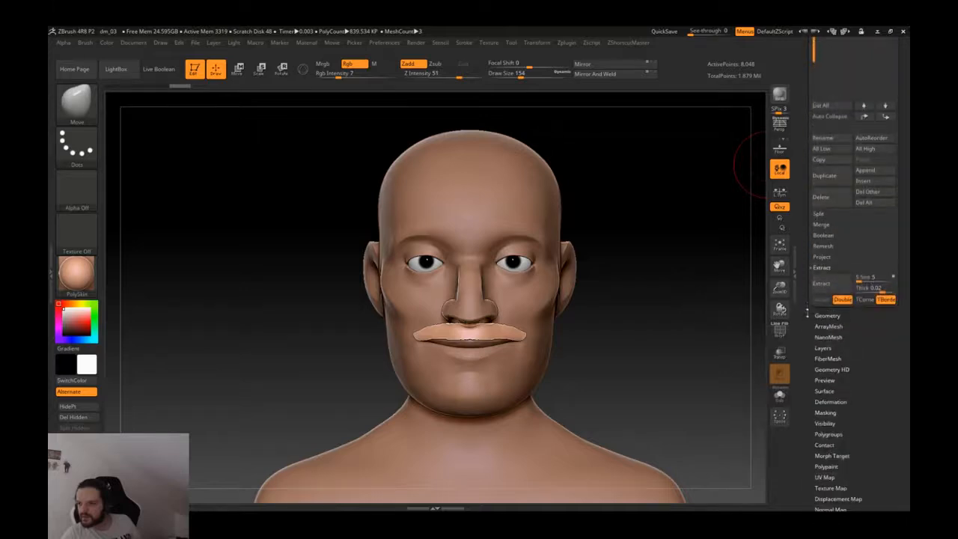
click(827, 315)
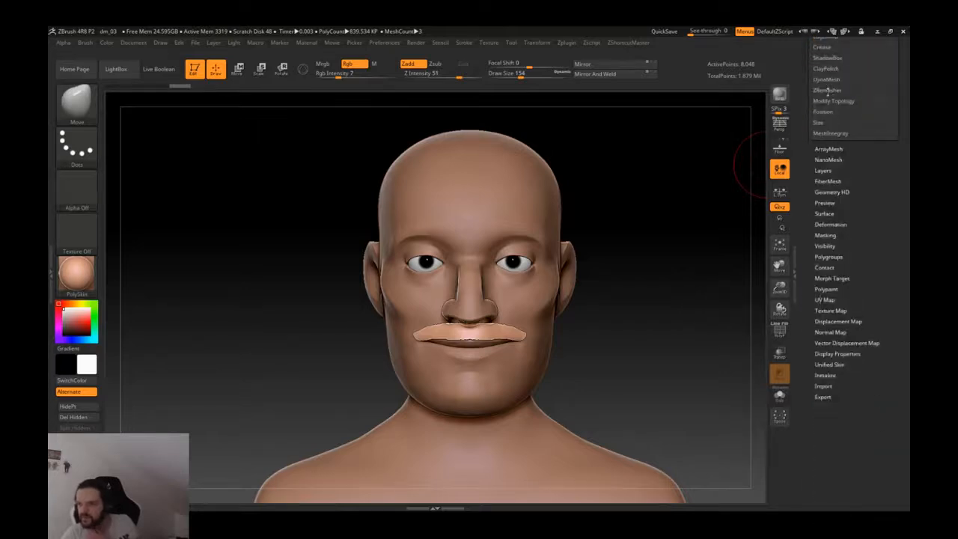
click(827, 79)
ctrl+right_drag(505, 337, 599, 389)
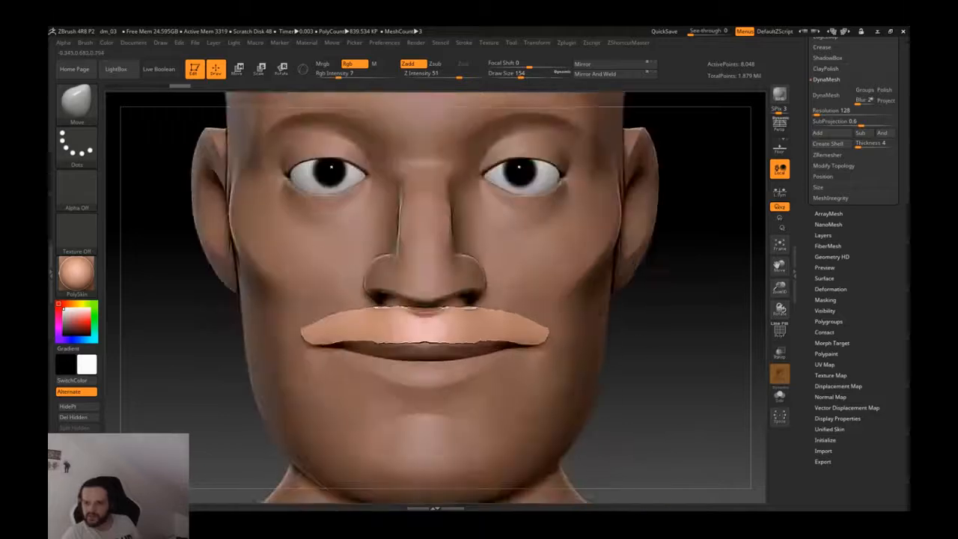
click(826, 95)
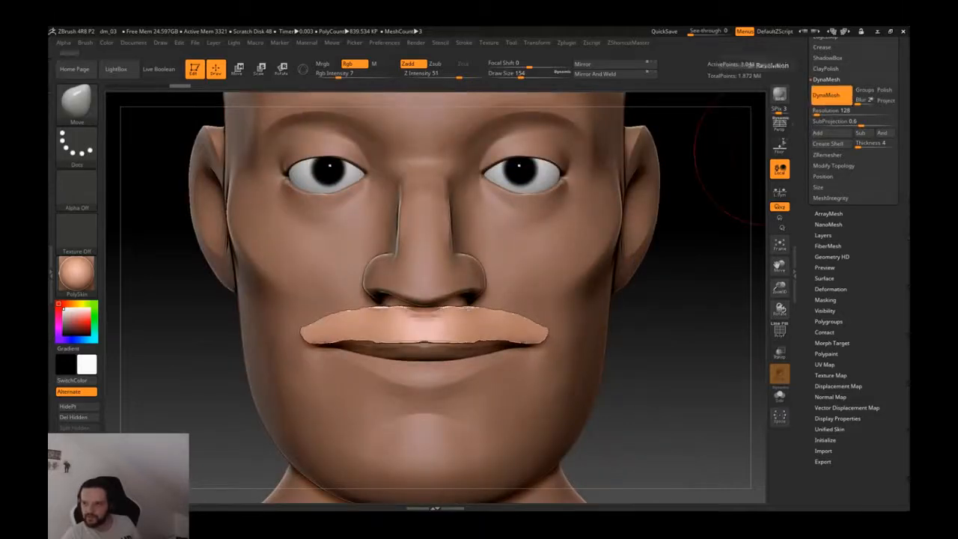
- Smooth the jagged lower edge of the moustache, working from below, and check it from the front
right_drag(614, 340, 500, 313)
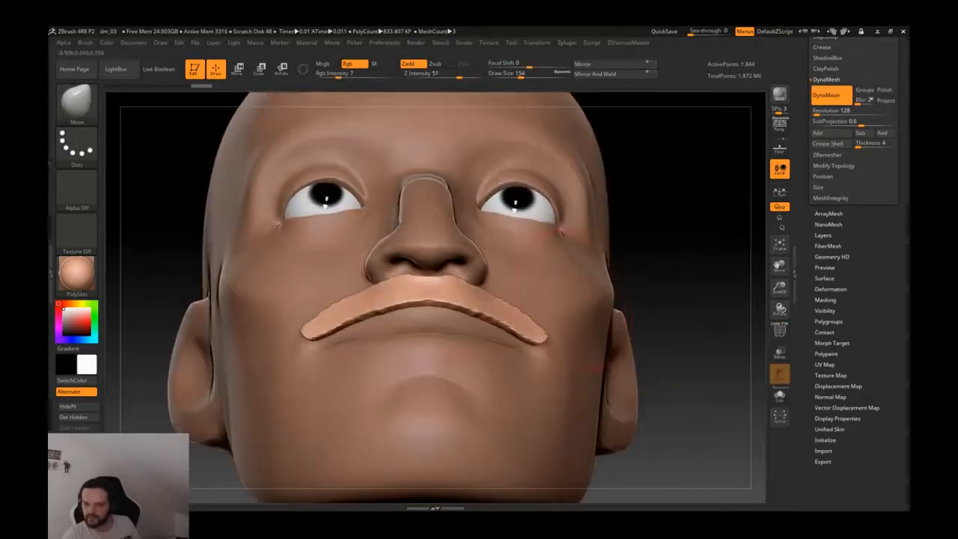
drag(522, 308, 518, 328)
shift+right_drag(518, 328, 540, 331)
mouse_move(540, 332)
shift+mouse_down()
mouse_move(506, 322)
mouse_move(523, 334)
mouse_move(464, 329)
shift+mouse_up()
mouse_move(649, 320)
ctrl+right_down()
mouse_move(645, 254)
mouse_move(637, 285)
ctrl+right_up()
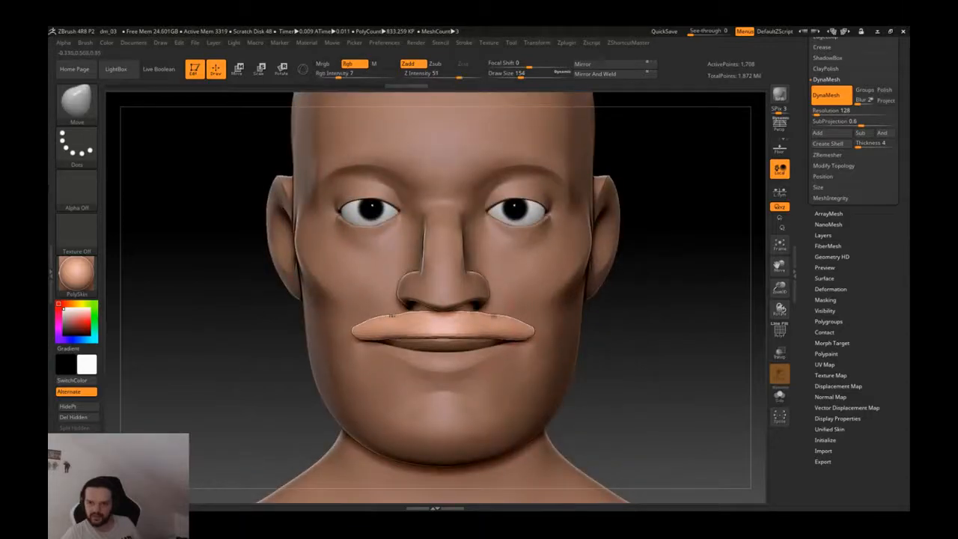
- Remesh the moustache with DynaMesh at resolution 312, then again with Polish enabled and Blur at 0
right_drag(527, 313, 539, 292)
drag(815, 113, 819, 114)
ctrl+drag(677, 332, 646, 348)
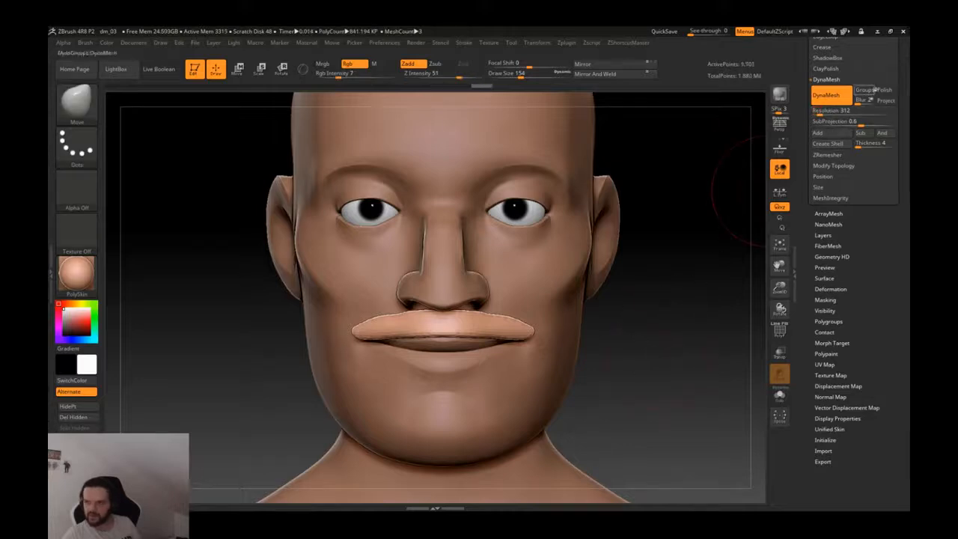
drag(868, 103, 856, 102)
ctrl+drag(665, 343, 667, 359)
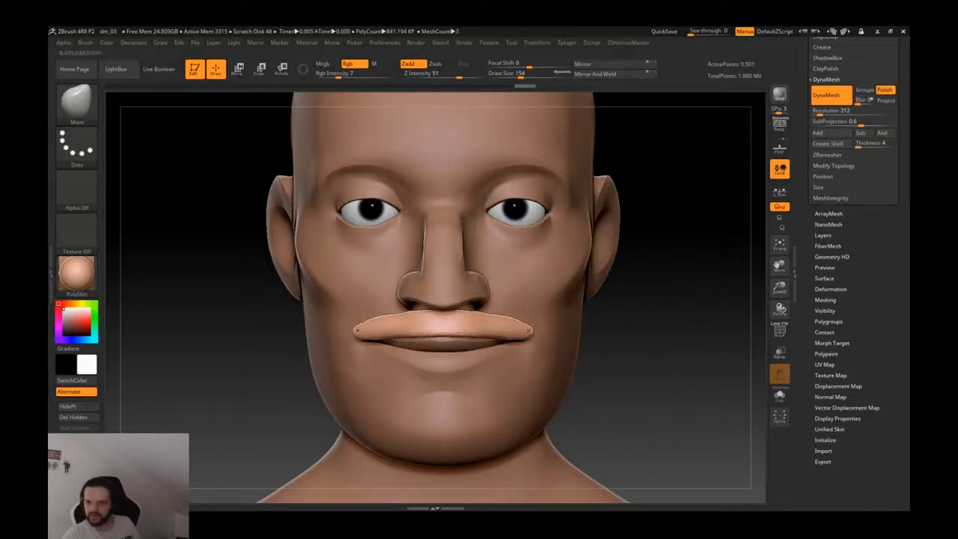
- Clip the moustache's upper edge into straight slopes towards both ends with the ClipCurve brush, redoing the cut once
ctrl+shift+click(76, 101)
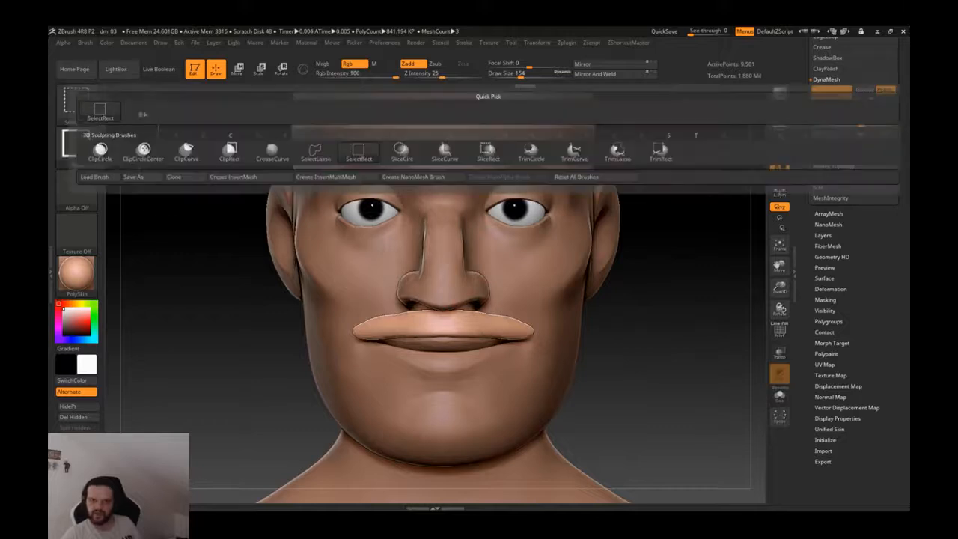
click(188, 155)
mouse_move(408, 298)
ctrl+shift+mouse_down()
mouse_move(592, 321)
mouse_move(615, 346)
ctrl+shift+mouse_up()
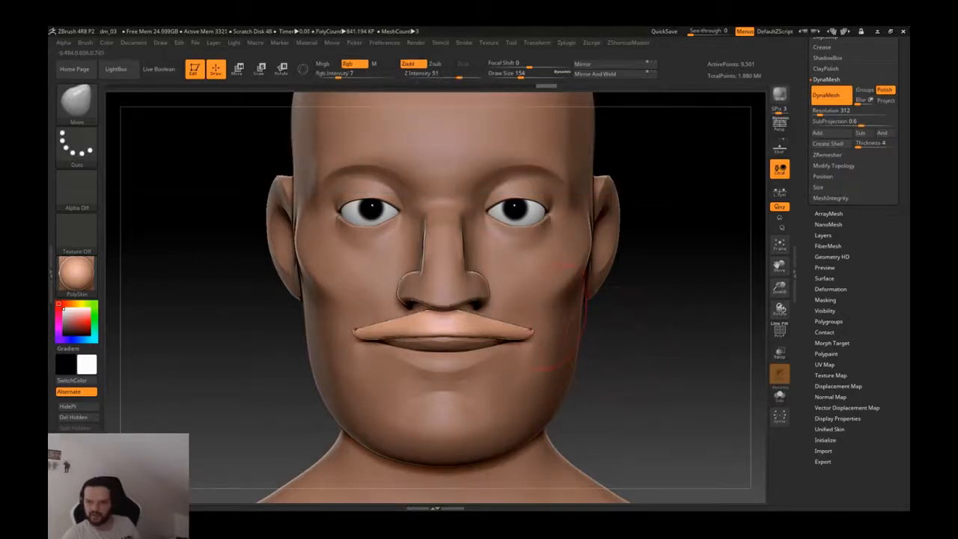
ctrl+right_drag(531, 328, 524, 375)
key(ctrl+z)
mouse_move(372, 247)
ctrl+shift+mouse_down()
mouse_move(451, 294)
mouse_move(657, 371)
mouse_move(680, 306)
mouse_move(675, 331)
mouse_move(695, 354)
mouse_move(695, 374)
mouse_move(701, 346)
mouse_move(695, 380)
ctrl+shift+mouse_up()
mouse_move(448, 300)
ctrl+right_down()
mouse_move(449, 239)
mouse_move(449, 310)
ctrl+right_up()
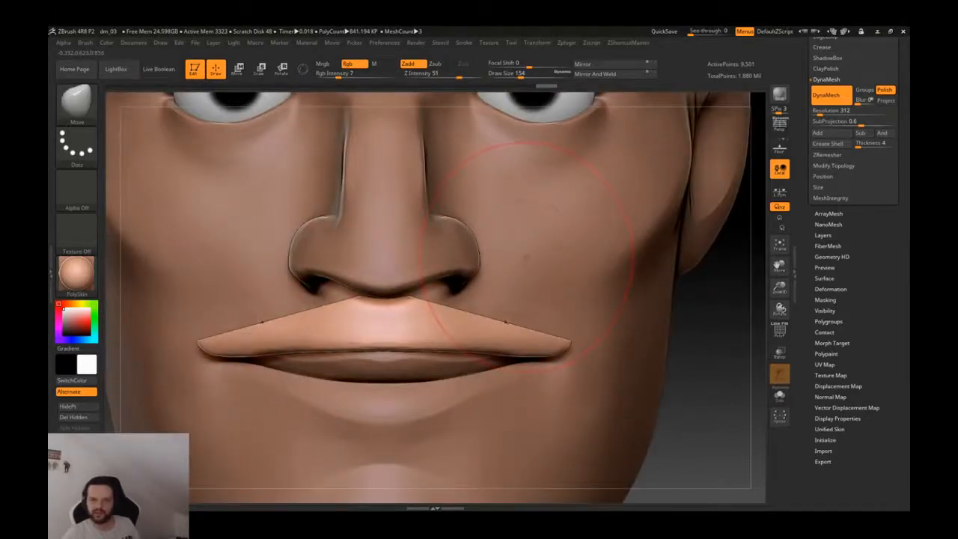
key(ctrl+shift)
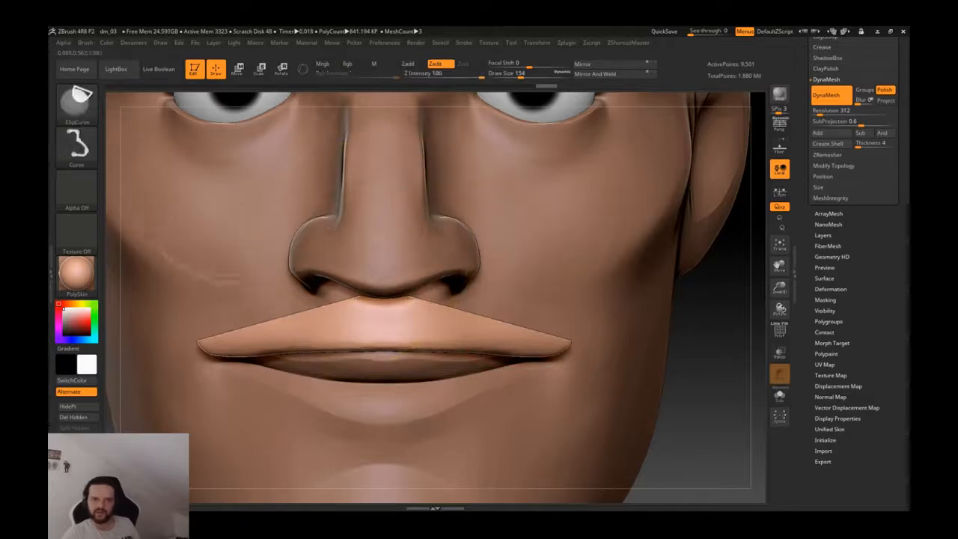
click(76, 98)
click(144, 111)
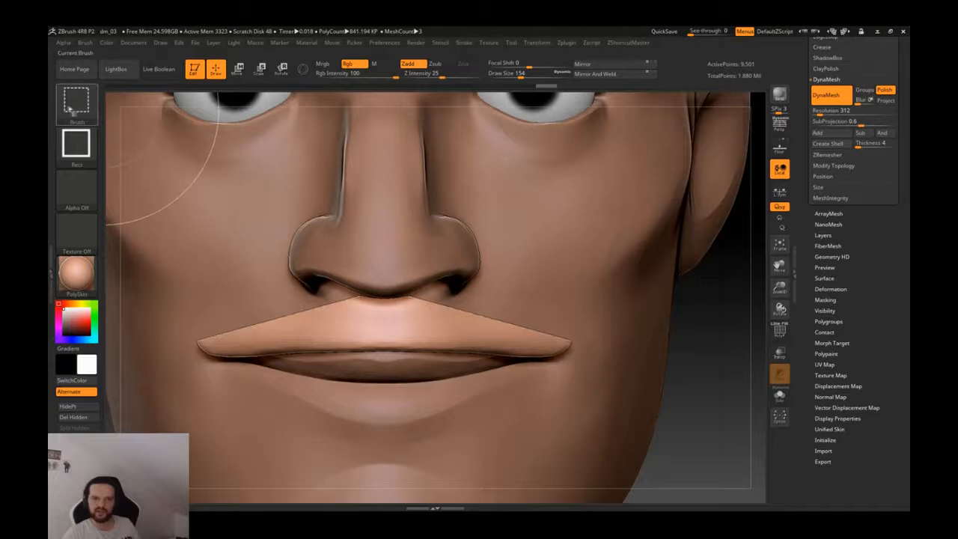
click(77, 101)
ctrl+shift+click(71, 106)
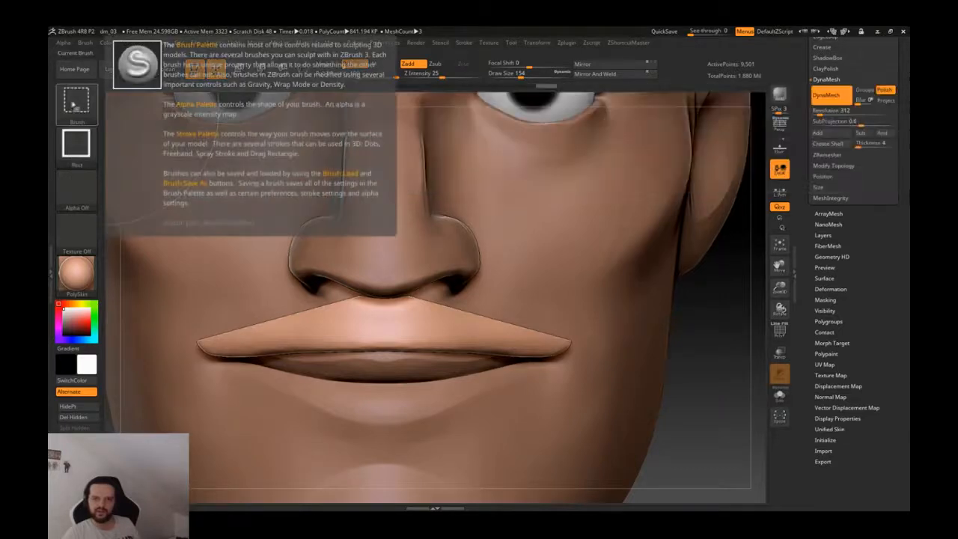
click(83, 107)
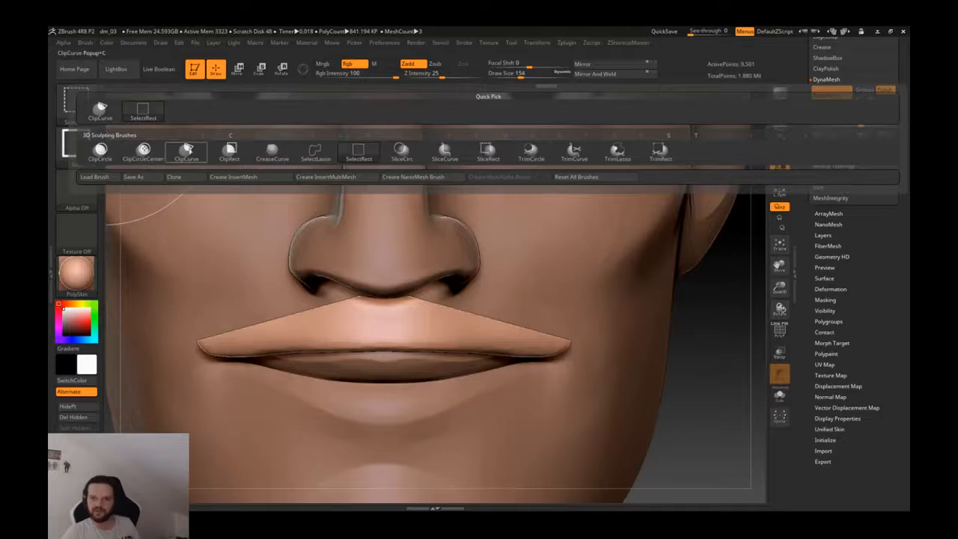
- Clip the moustache's lower edge straight with the ClipCurve brush and check the cut from below and the front
mouse_move(676, 404)
alt+mouse_down()
mouse_move(649, 339)
mouse_move(603, 335)
mouse_move(614, 420)
alt+mouse_up()
ctrl+shift+drag(650, 372, 199, 372)
mouse_move(630, 382)
ctrl+shift+mouse_down()
mouse_move(165, 381)
mouse_move(170, 350)
ctrl+shift+mouse_up()
alt+drag(694, 430, 355, 262)
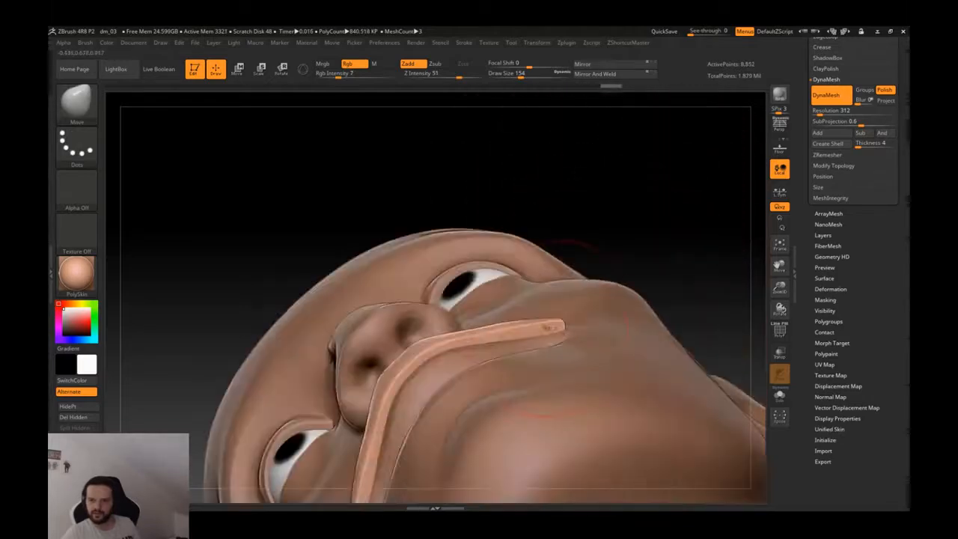
drag(537, 347, 540, 357)
drag(636, 183, 635, 351)
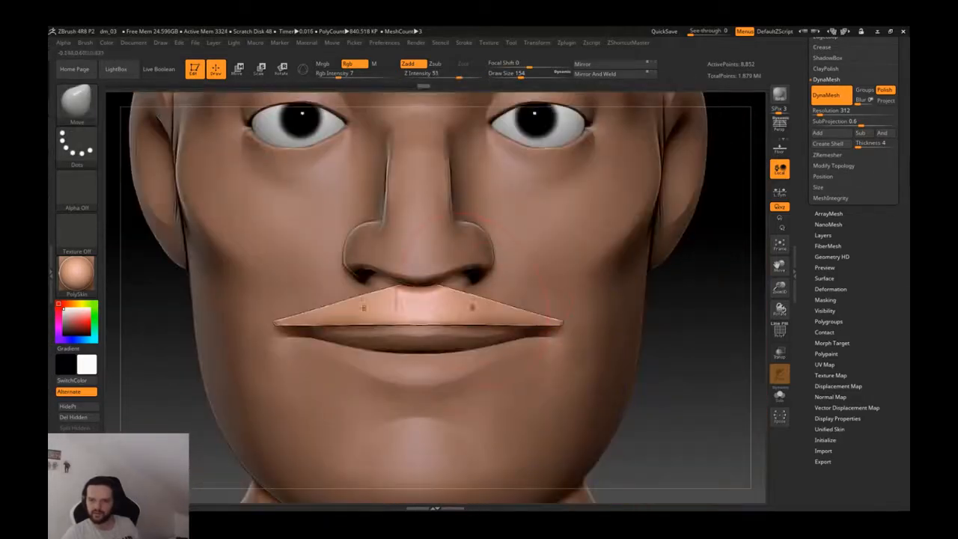
- Undo a trial Move stroke on the moustache, remesh it with DynaMesh at resolution 216, and check the wireframe
drag(493, 307, 497, 302)
key(ctrl+z)
mouse_move(692, 329)
alt+mouse_down()
mouse_move(704, 337)
mouse_move(707, 396)
alt+mouse_up()
key(s)
drag(519, 301, 515, 301)
key(shift+f)
key(shift+f)
alt+drag(754, 243, 757, 193)
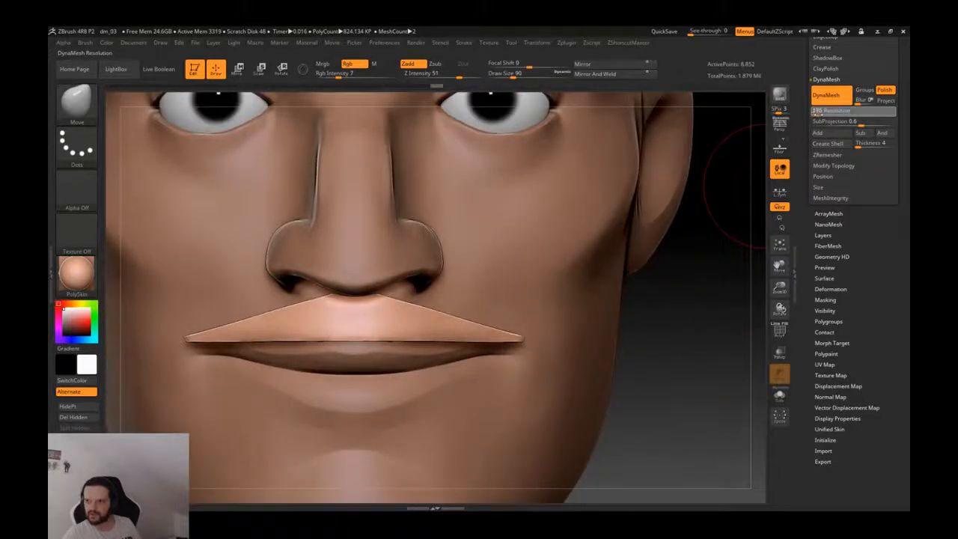
key(shift+f)
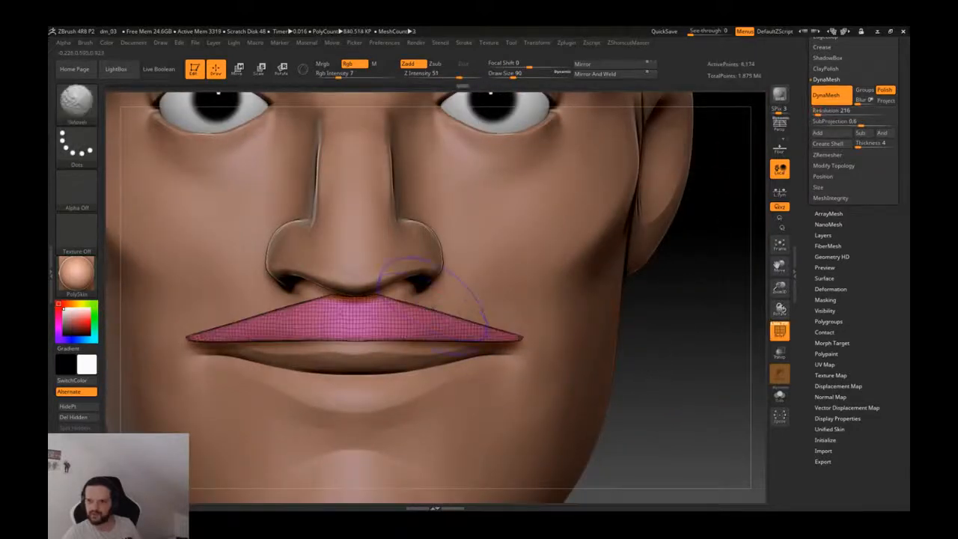
key(shift+f)
- Curve the moustache's straight upper edge on both sides with the Move brush
key(b)
key(m)
key(v)
key(s)
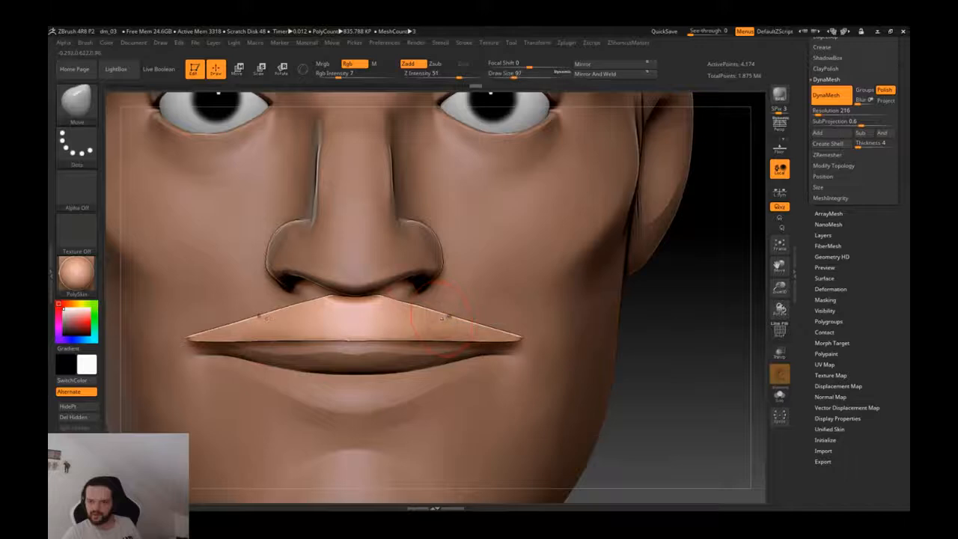
drag(449, 317, 455, 317)
right_drag(458, 315, 428, 313)
drag(451, 322, 484, 317)
right_drag(446, 322, 400, 341)
- Shape the moustache's upper crest beneath the nostrils with the Move brush from a three-quarter view
right_drag(288, 331, 464, 428)
drag(474, 391, 481, 376)
right_drag(479, 378, 513, 374)
drag(519, 373, 516, 381)
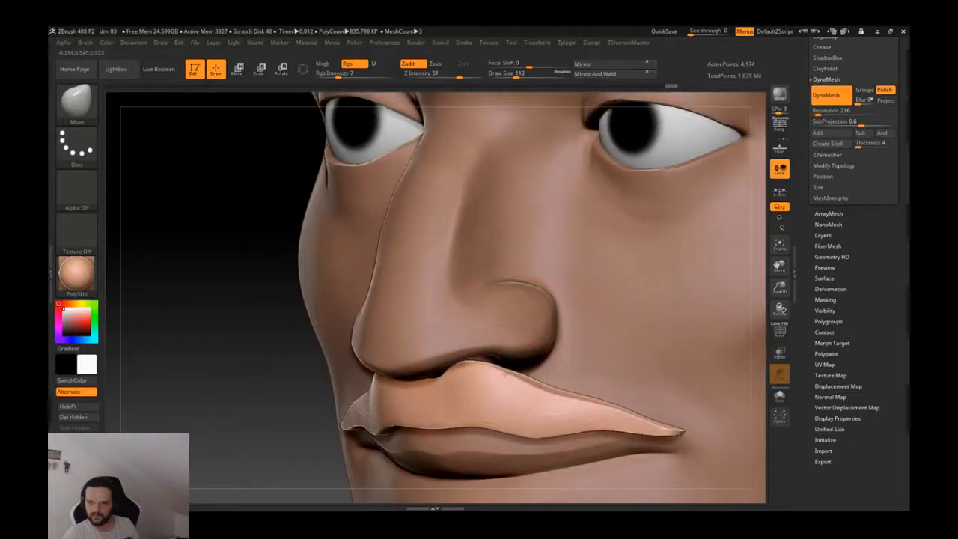
shift+right_drag(489, 387, 468, 396)
- Refine the moustache's lower edge and outer tips with a smaller Move brush
key(s)
drag(464, 424, 460, 425)
drag(442, 424, 417, 434)
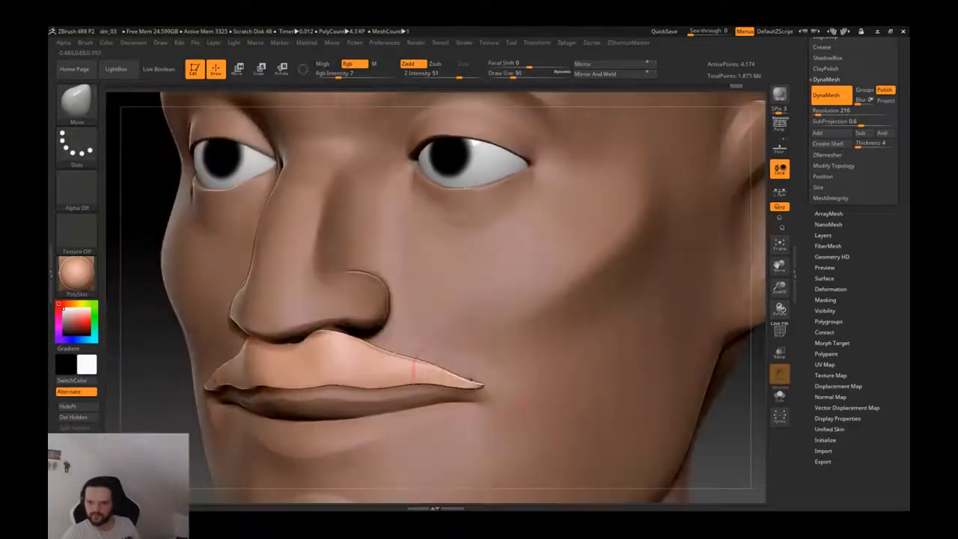
drag(464, 374, 469, 374)
- Add volume to the moustache with the Inflat brush and adjust its upper peaks and centre with the Move brush
key(b)
key(i)
key(n)
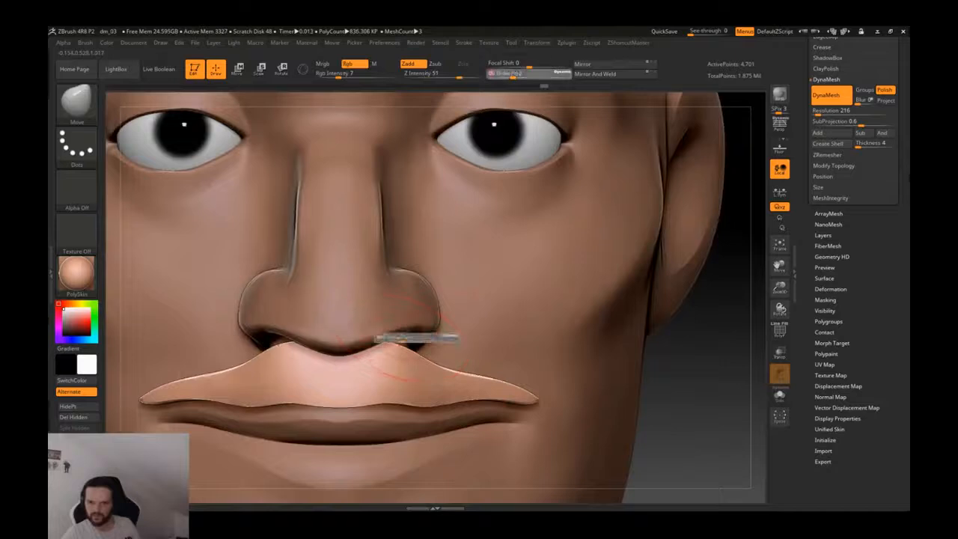
drag(387, 342, 386, 353)
drag(368, 393, 372, 383)
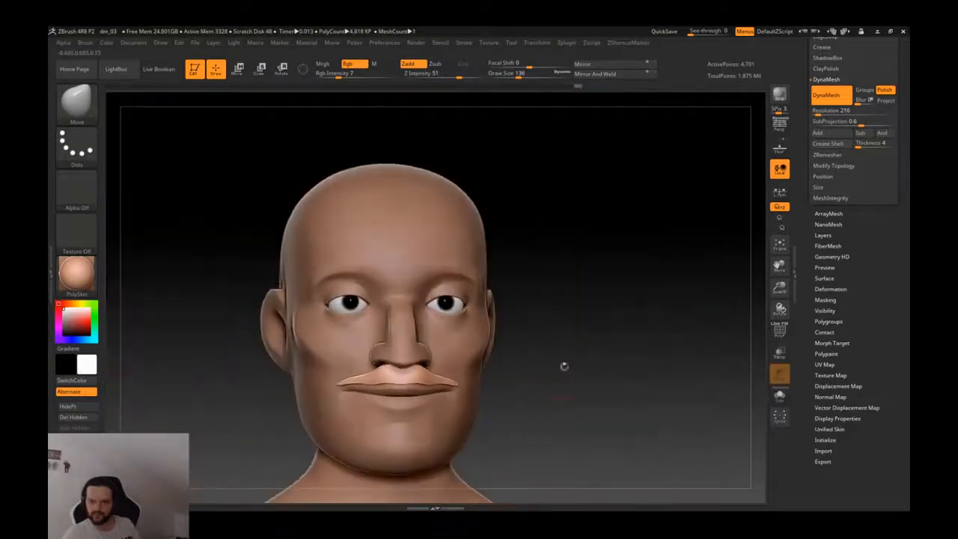
- Check the moustache from the side and front, and make the head the active subtool
drag(562, 364, 495, 366)
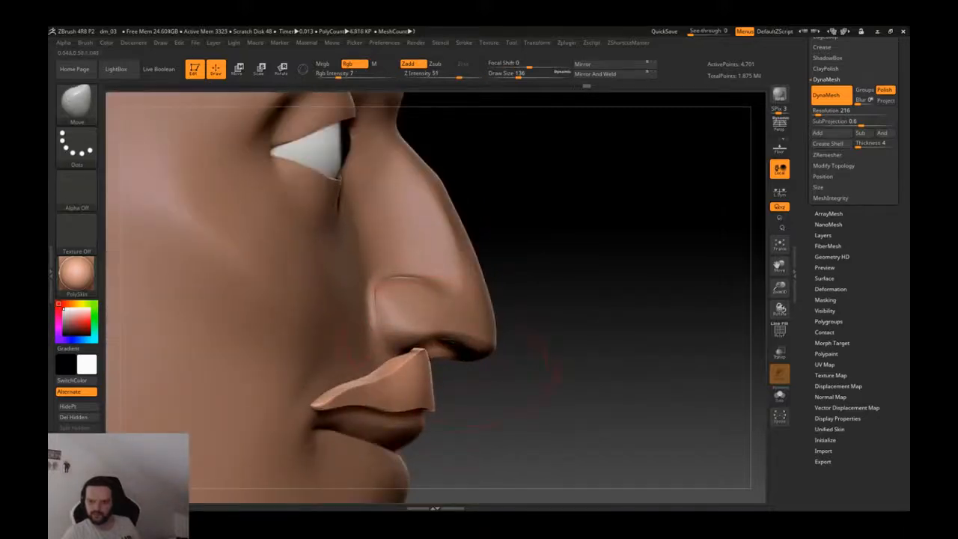
right_drag(397, 352, 419, 269)
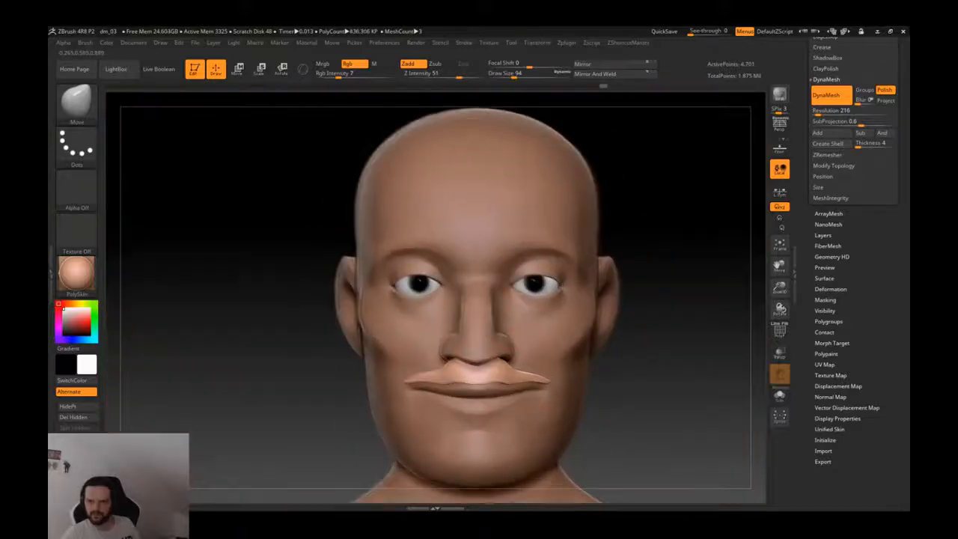
ctrl+right_drag(334, 282, 333, 356)
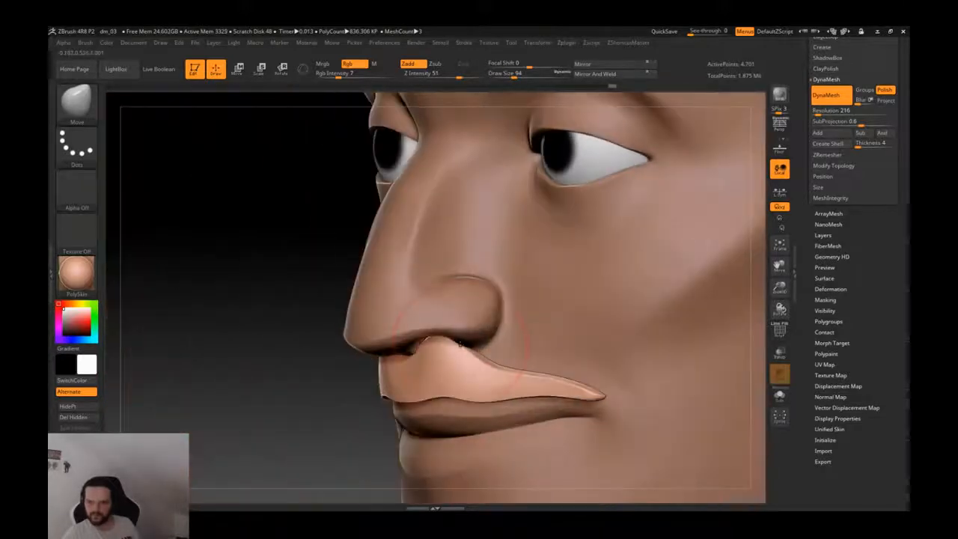
key(ctrl)
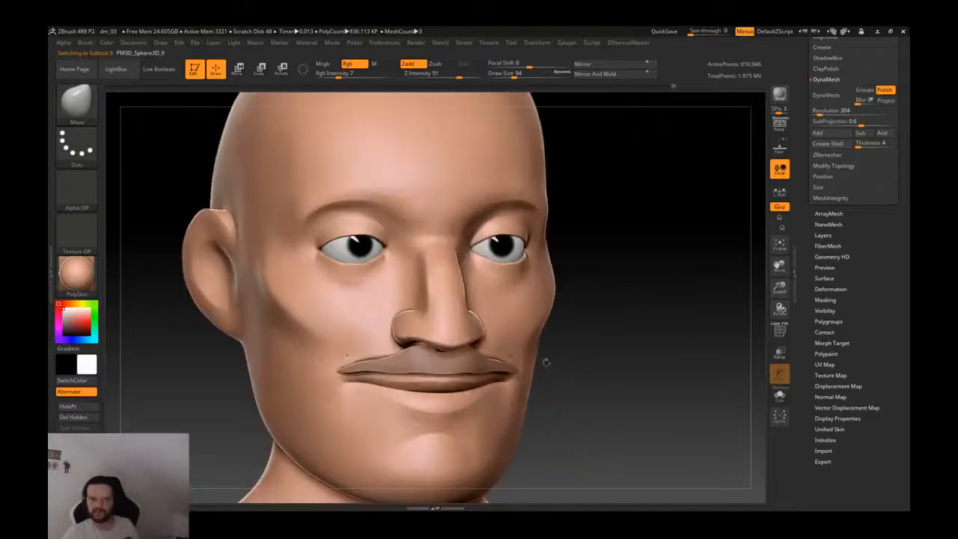
alt+click(443, 358)
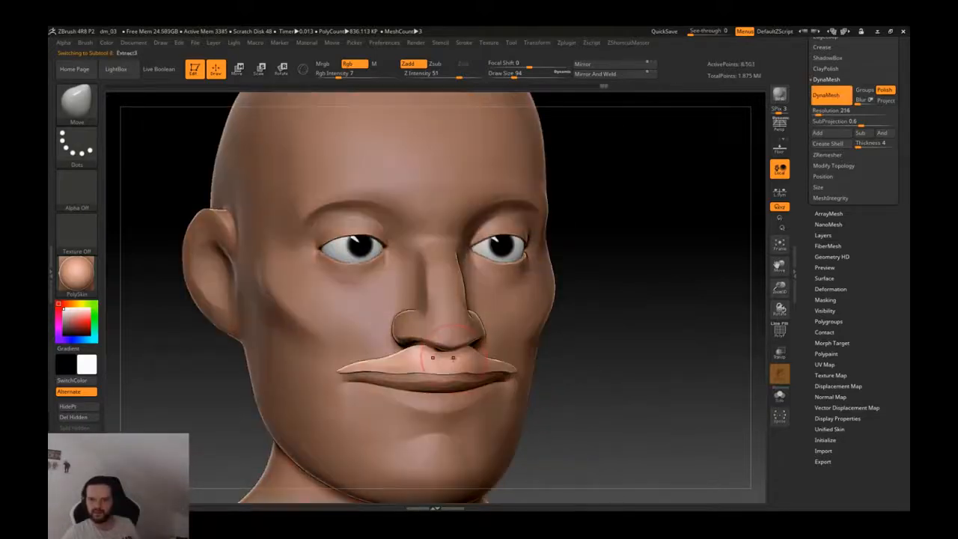
alt+click(524, 318)
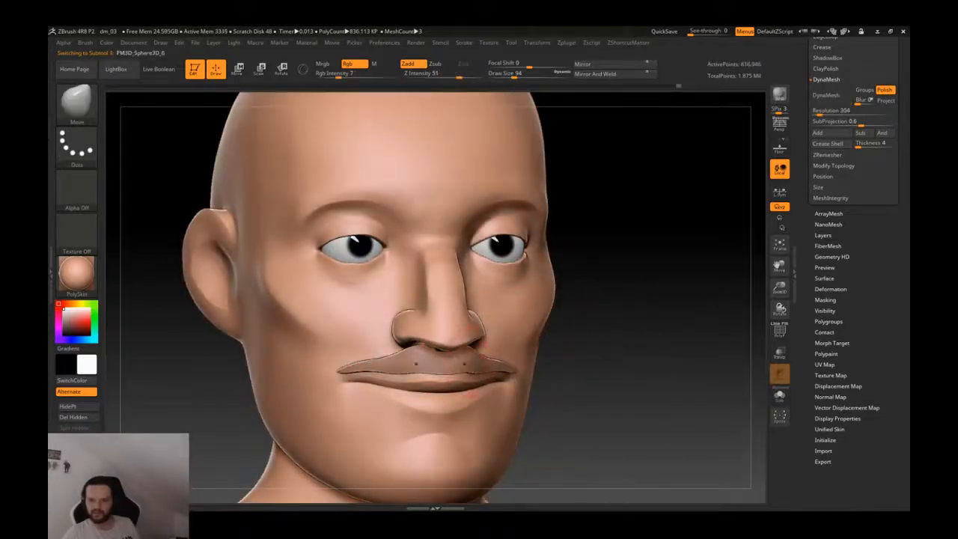
- Make the moustache the active subtool and try to fill it with black
alt+click(464, 364)
shift+right_drag(482, 348, 465, 337)
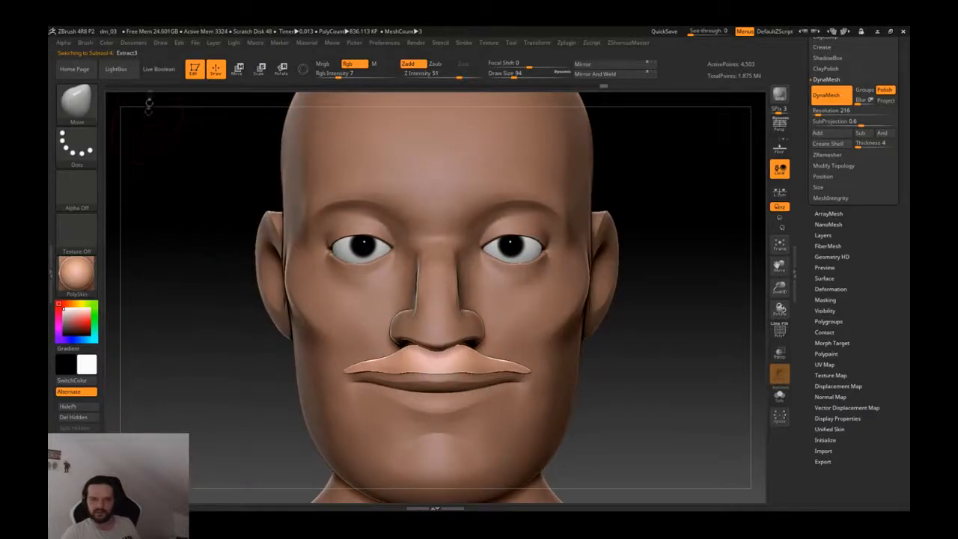
click(72, 367)
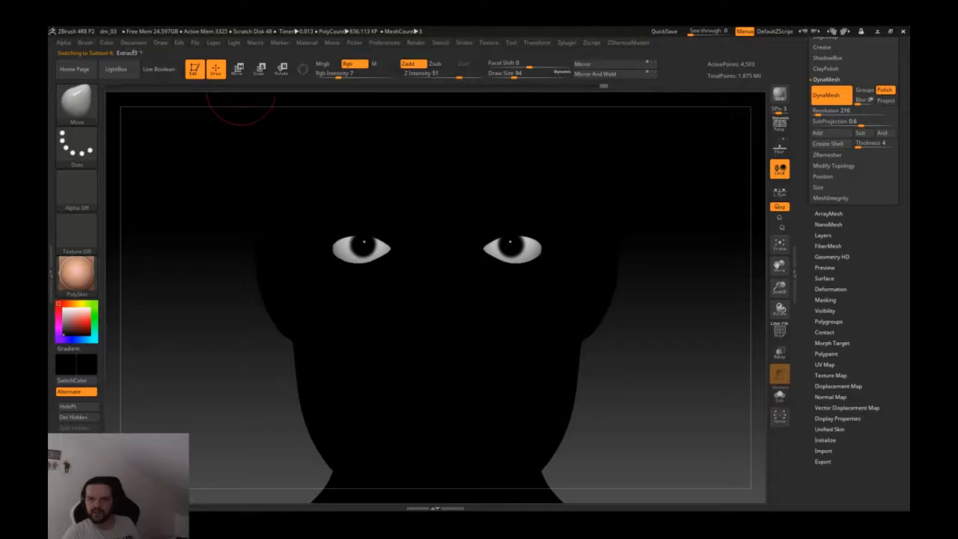
click(106, 44)
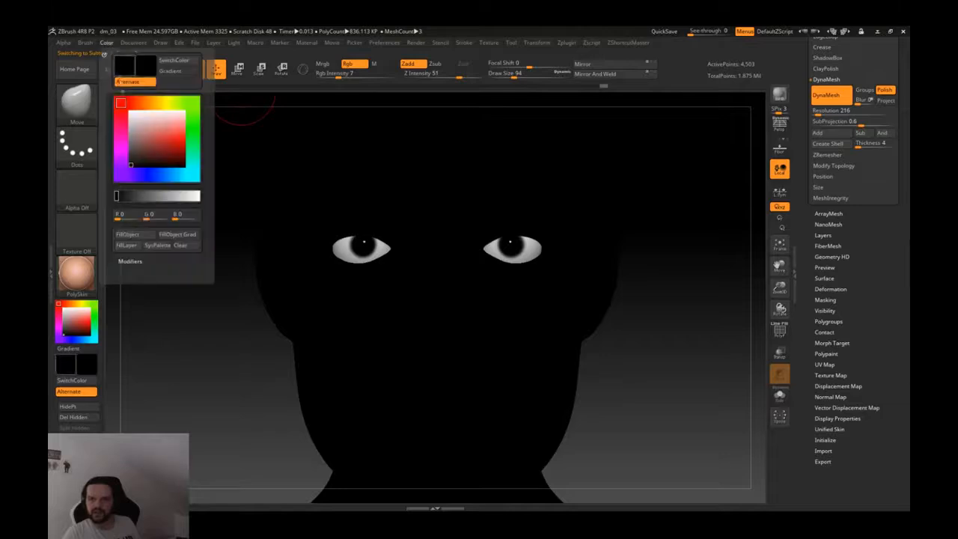
click(129, 235)
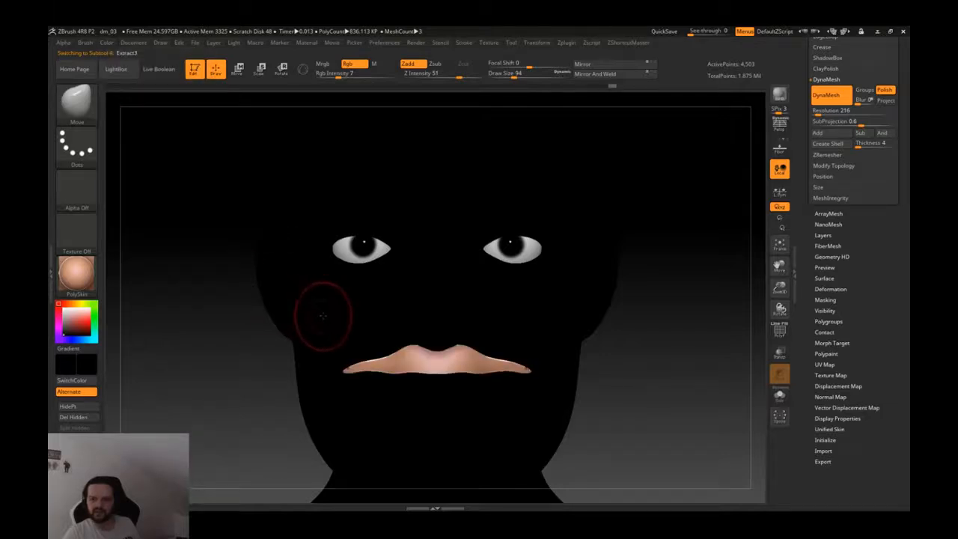
- Set the current colour back to near-white and reselect the moustache subtool with the Move brush active
key(shift)
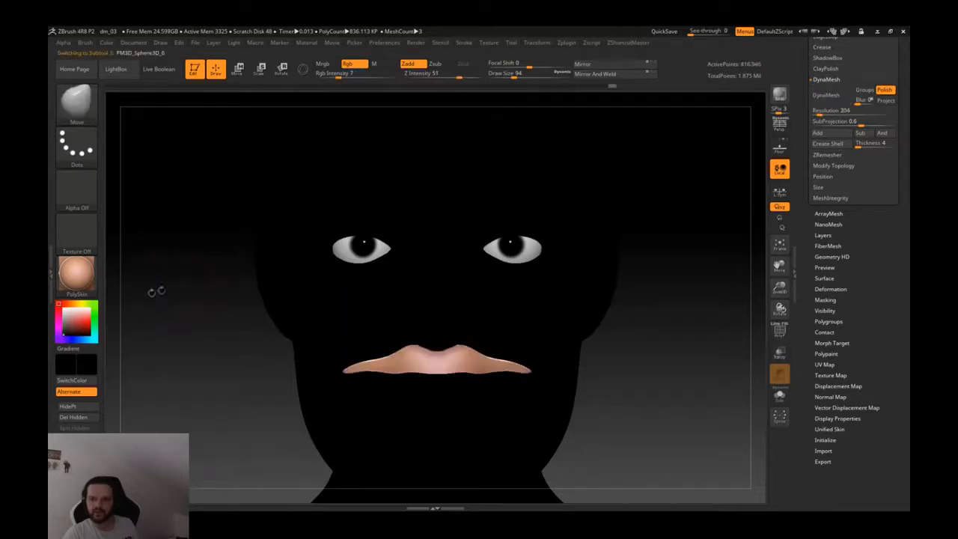
key(shift+f)
key(shift+f)
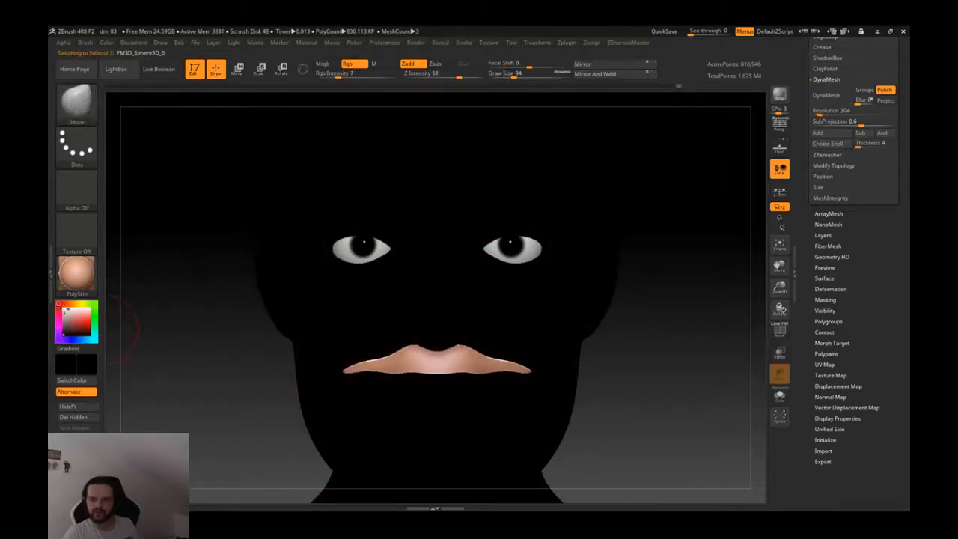
click(65, 309)
alt+click(425, 366)
key(shift+f)
key(shift+f)
key(shift+f)
key(shift+f)
key(b)
key(m)
key(v)
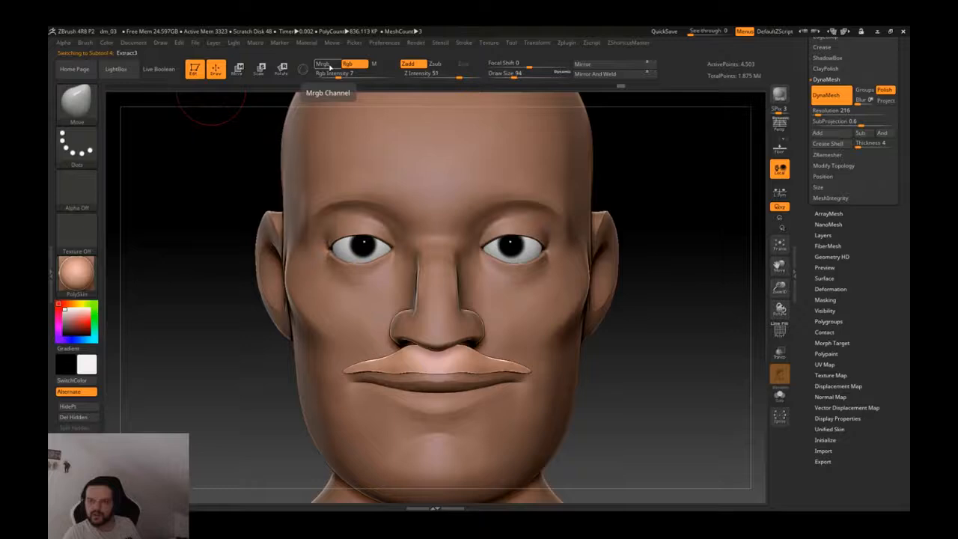
- Fill the moustache subtool with black in Mrgb mode at an Rgb Intensity of 100
click(330, 66)
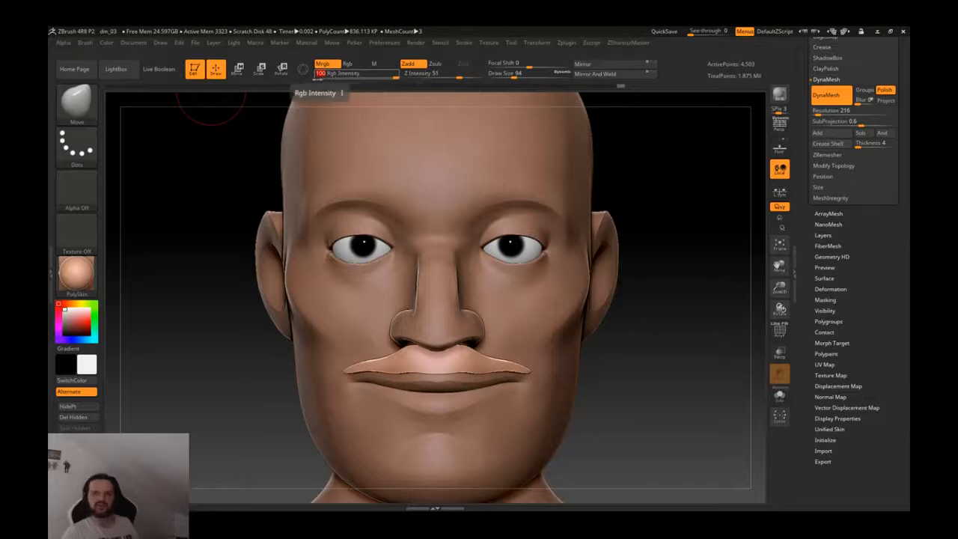
click(106, 43)
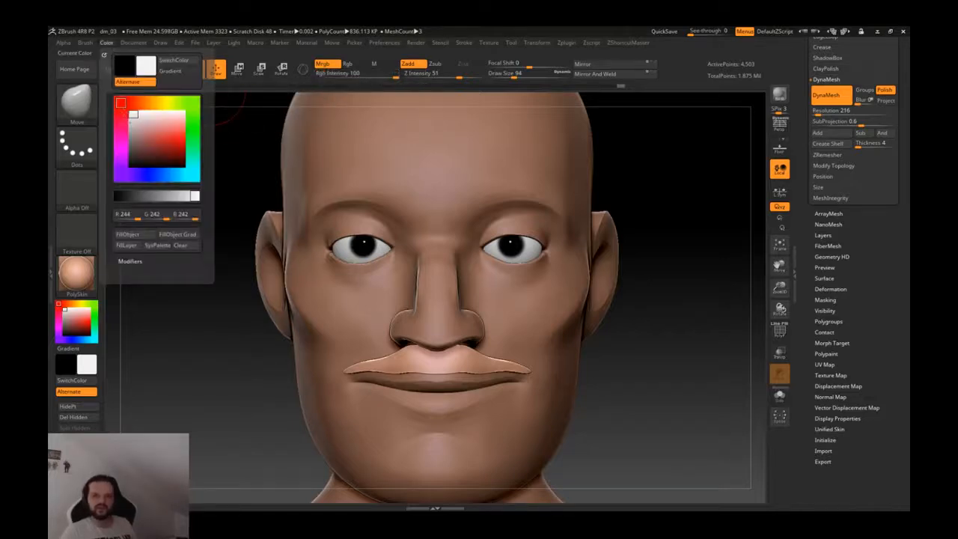
click(135, 236)
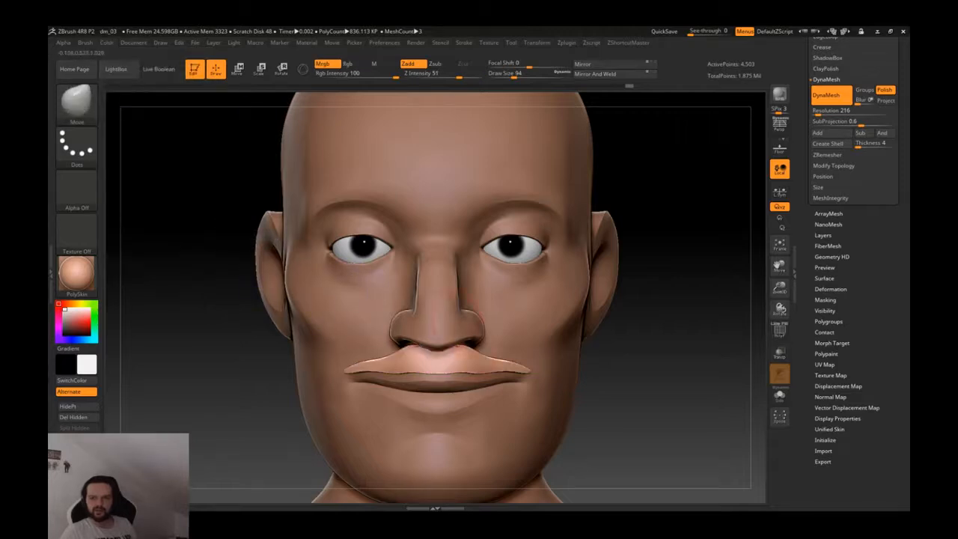
right_drag(396, 139, 478, 139)
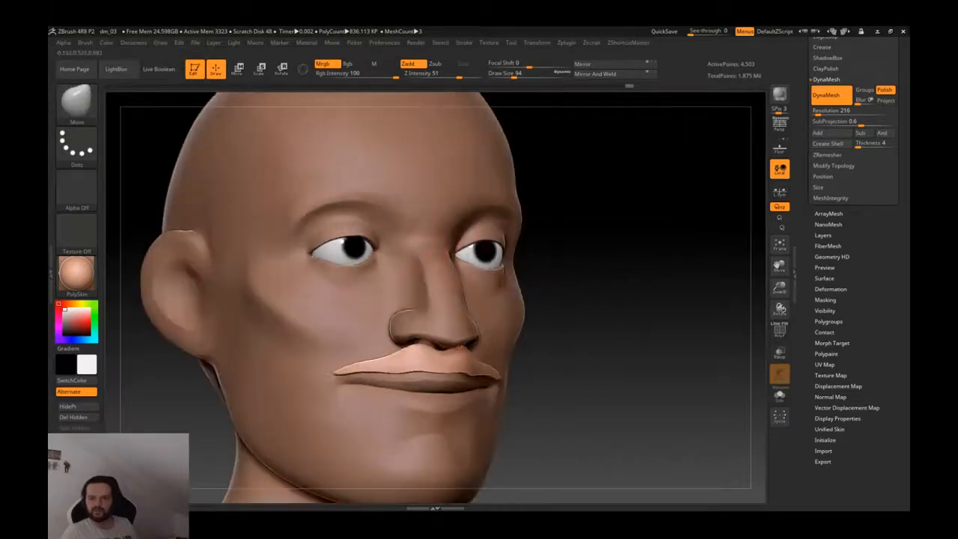
click(72, 366)
mouse_move(111, 46)
click(141, 235)
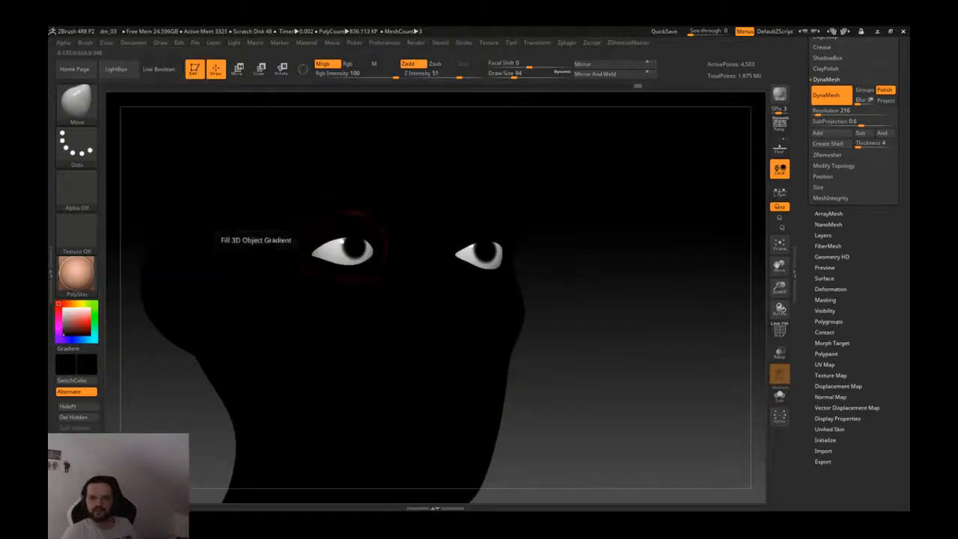
right_drag(415, 269, 340, 274)
- Make the head the active subtool and set the current colour back to near-white
alt+click(342, 149)
key(shift+f)
key(shift+f)
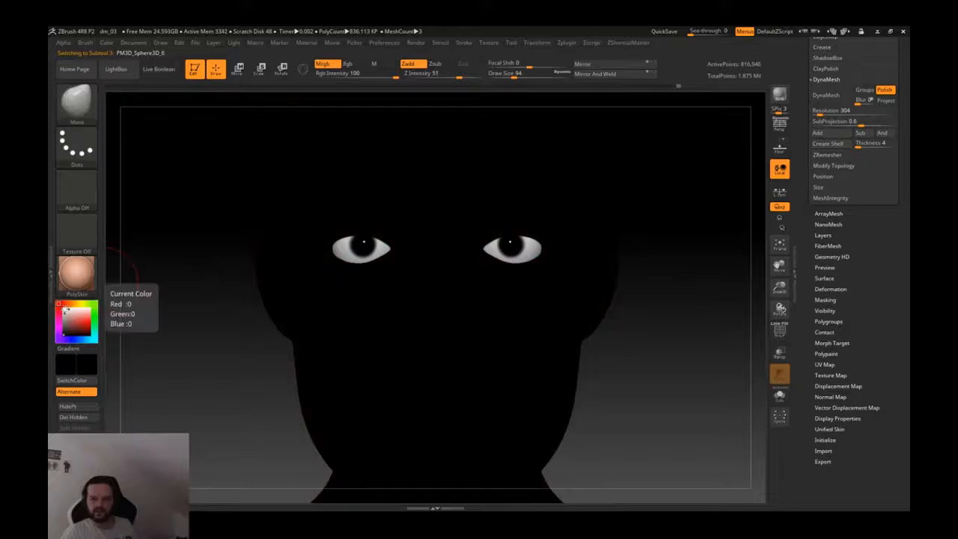
click(65, 309)
mouse_move(413, 420)
alt+right_down()
mouse_move(393, 421)
mouse_move(393, 231)
mouse_move(493, 221)
mouse_move(547, 262)
mouse_move(490, 251)
alt+right_up()
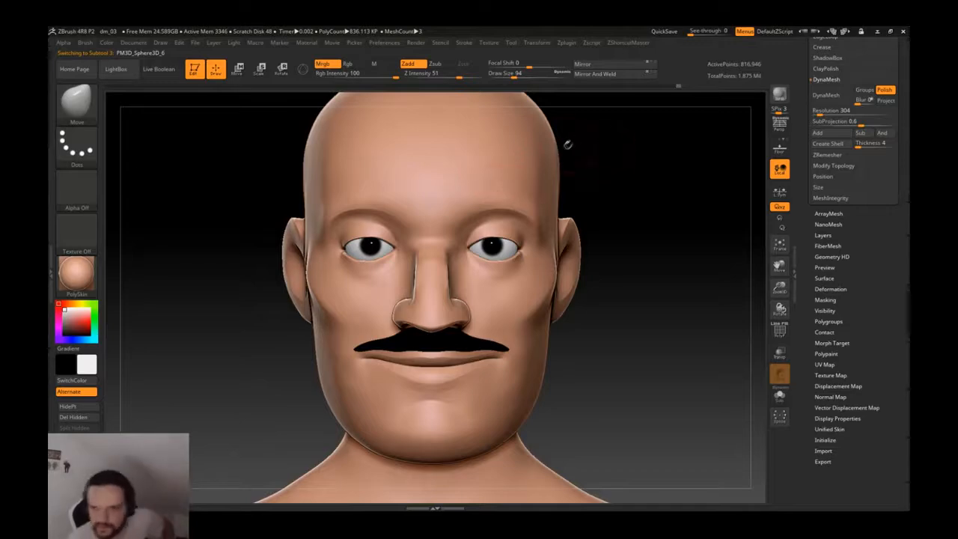
ctrl+right_drag(439, 204, 486, 205)
mouse_move(486, 205)
right_down()
mouse_move(453, 207)
mouse_move(469, 212)
right_up()
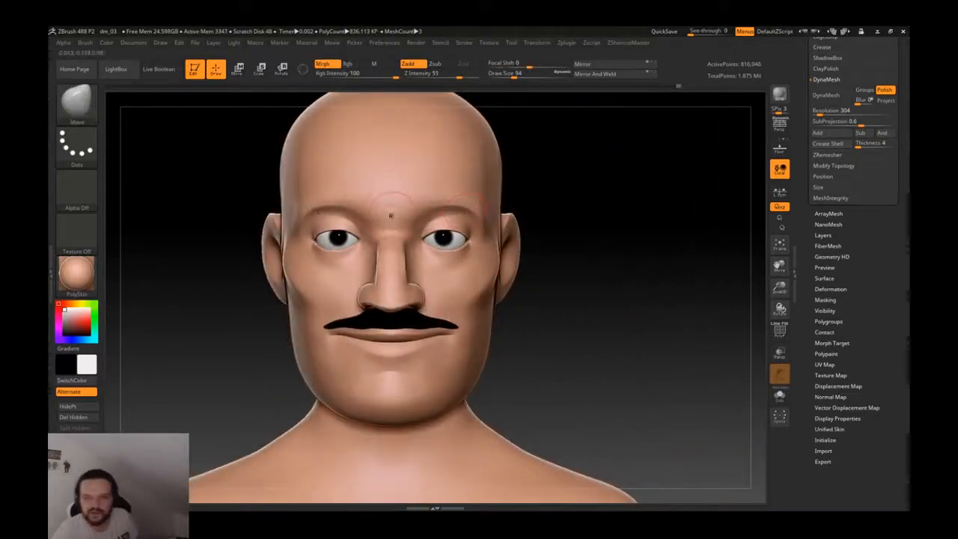
- Adjust the lower eyelids with a small Move brush at a low subdivision level, and return to the highest level
key(shift+f)
key(shift+f)
ctrl+right_drag(335, 241, 350, 263)
key(bracketleft)
ctrl+right_drag(364, 265, 325, 242)
key(shift+d)
key(shift+d)
key(shift+d)
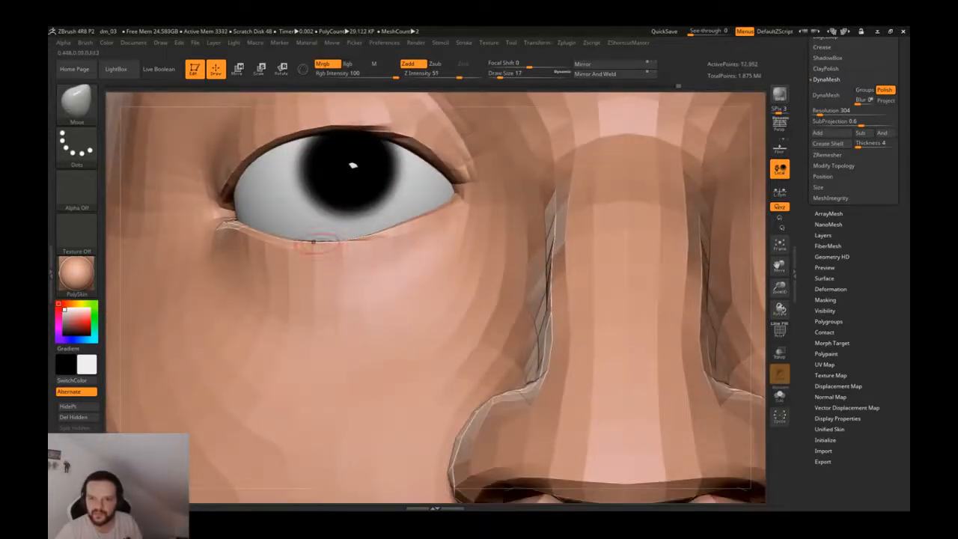
key(bracketright)
key(bracketright)
key(bracketright)
shift+right_drag(342, 243, 438, 238)
key(d)
key(d)
key(d)
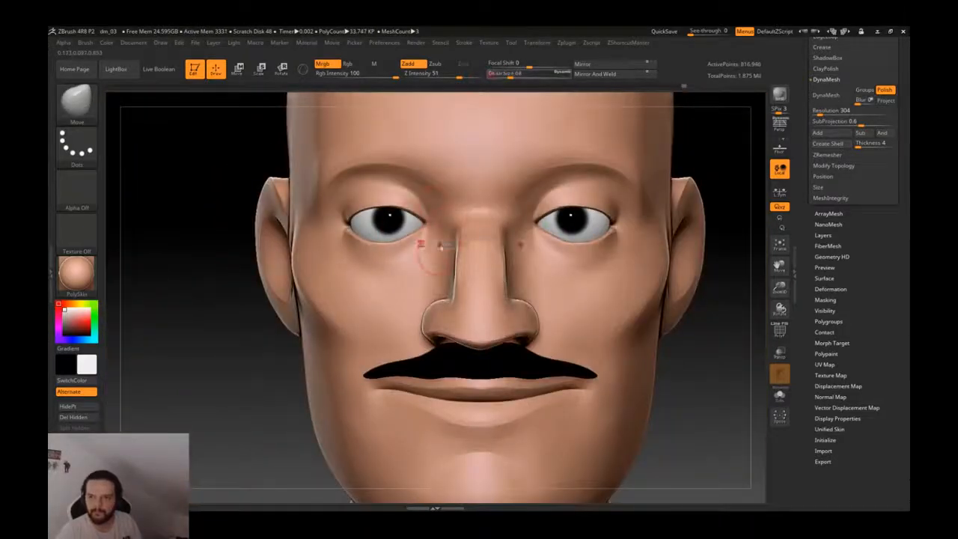
- Refine the outer lower eyelids from the front with the Move brush at a draw size of 41
key(bracketright)
key(bracketright)
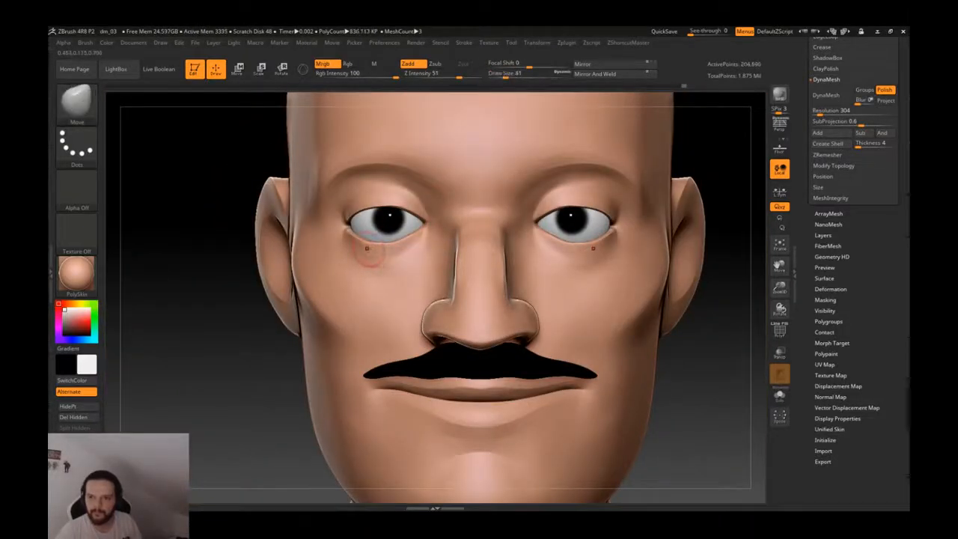
alt+right_drag(392, 248, 421, 225)
- Try to reshape the cheeks and mouth corners with the Move brush at a draw size of 234, and undo it
mouse_move(523, 200)
ctrl+right_down()
mouse_move(599, 225)
mouse_move(519, 236)
ctrl+right_up()
key(bracketright)
key(bracketright)
key(bracketright)
key(bracketright)
key(bracketright)
shift+right_drag(504, 311, 564, 310)
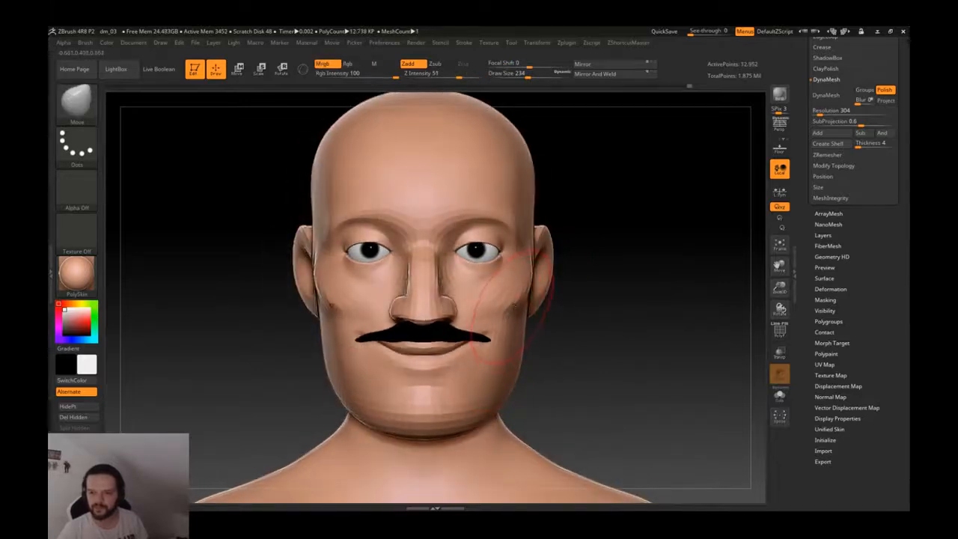
key(ctrl+z)
key(ctrl+z)
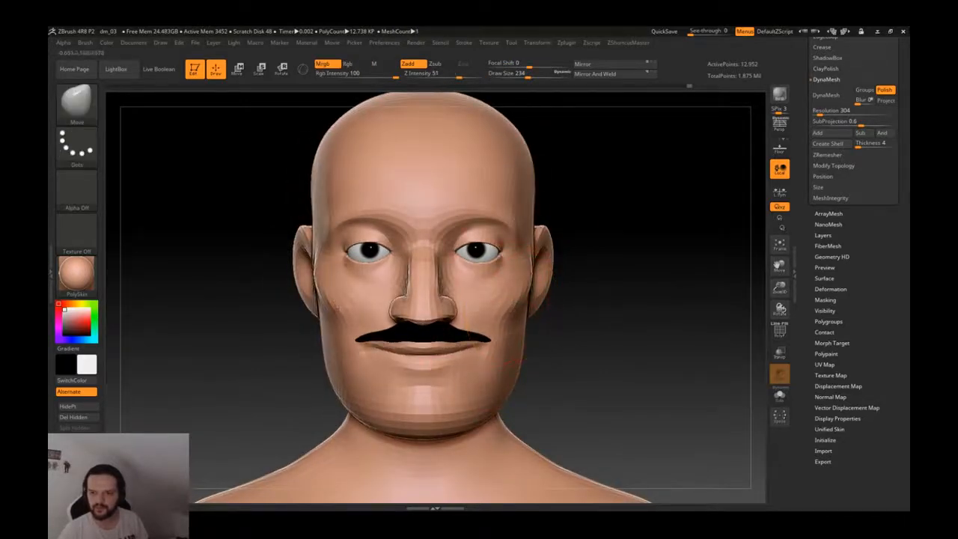
- Adjust the brow ridges above the eyes with the Move brush at a draw size of 124
key(s)
drag(477, 204, 467, 202)
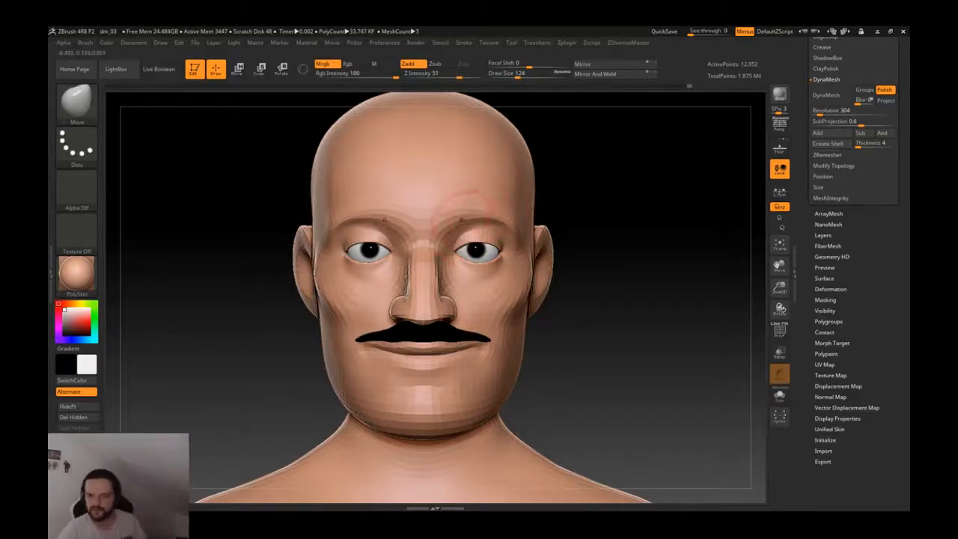
mouse_move(462, 204)
right_down()
mouse_move(524, 208)
mouse_move(463, 207)
right_up()
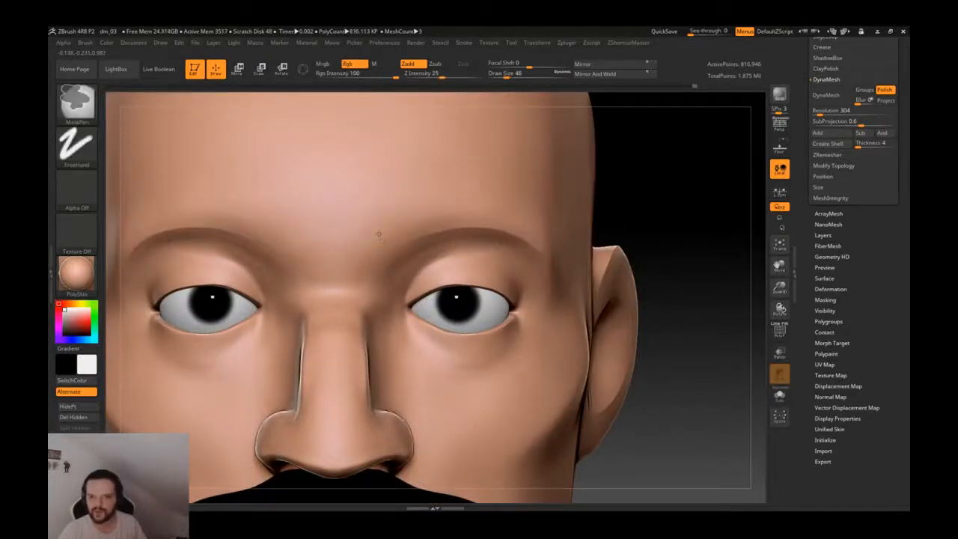
- Paint a mask on the head in the shape of thick, tapering eyebrows above both eyes
mouse_move(378, 234)
ctrl+mouse_down()
mouse_move(512, 203)
mouse_move(565, 225)
ctrl+mouse_up()
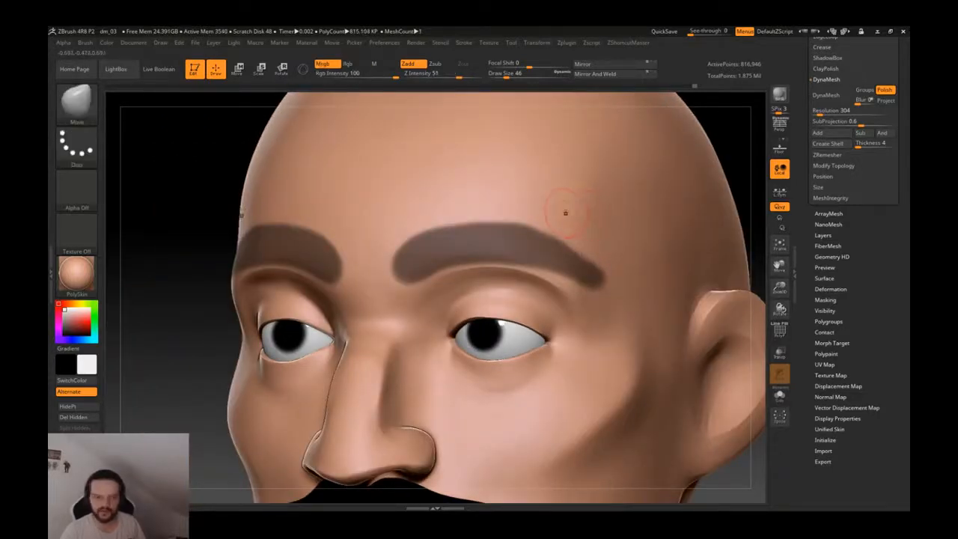
right_drag(551, 207, 658, 134)
right_drag(569, 300, 576, 367)
ctrl+right_drag(636, 243, 636, 277)
right_drag(636, 277, 634, 227)
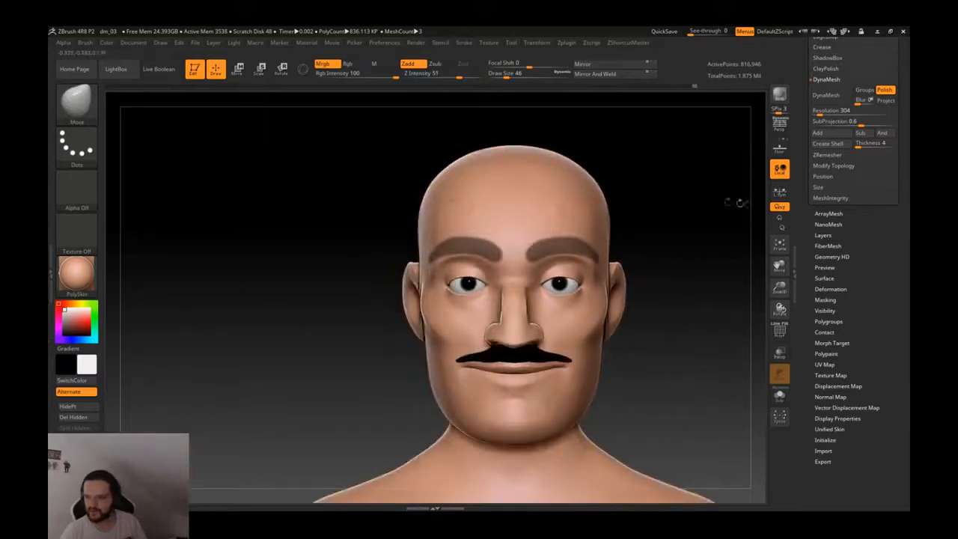
- Extract the masked eyebrows from the head with a thickness of 0.01 and accept them as a new subtool
scroll(808, 187, up, 2)
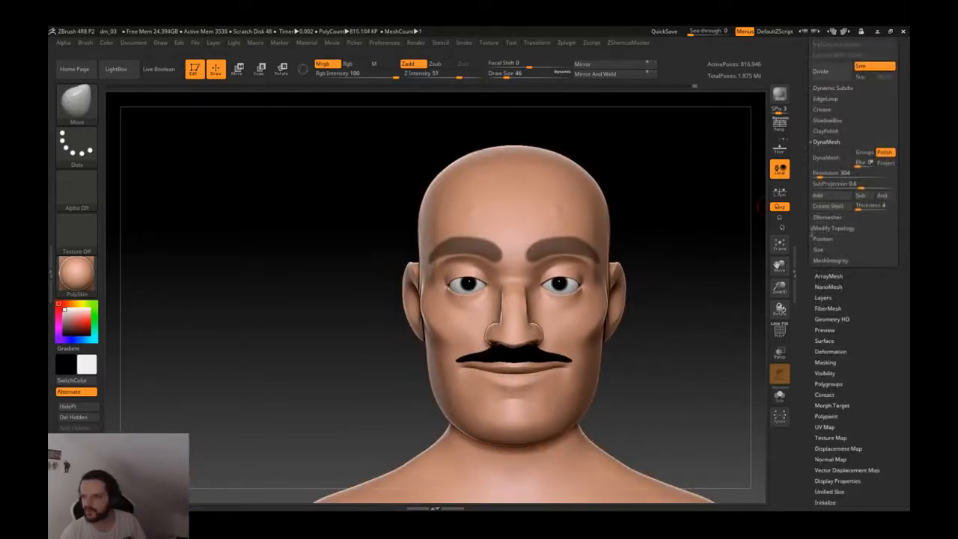
scroll(819, 104, up, 3)
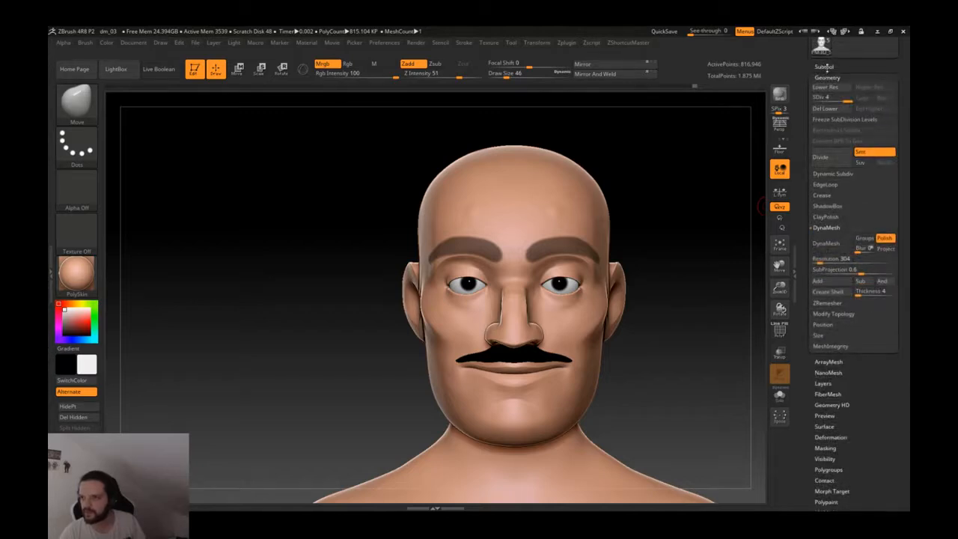
click(823, 66)
click(827, 437)
drag(687, 354, 659, 374)
click(821, 434)
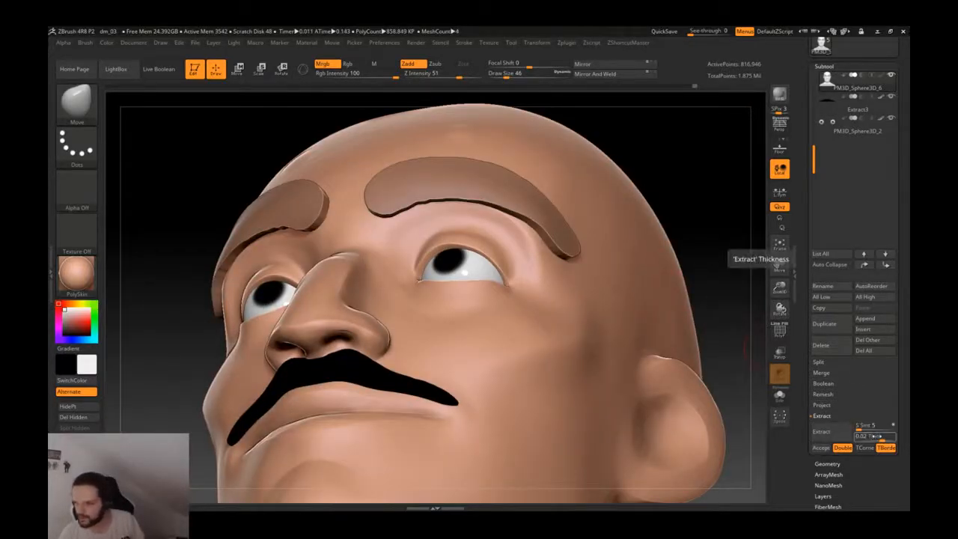
click(876, 437)
text(0.0)
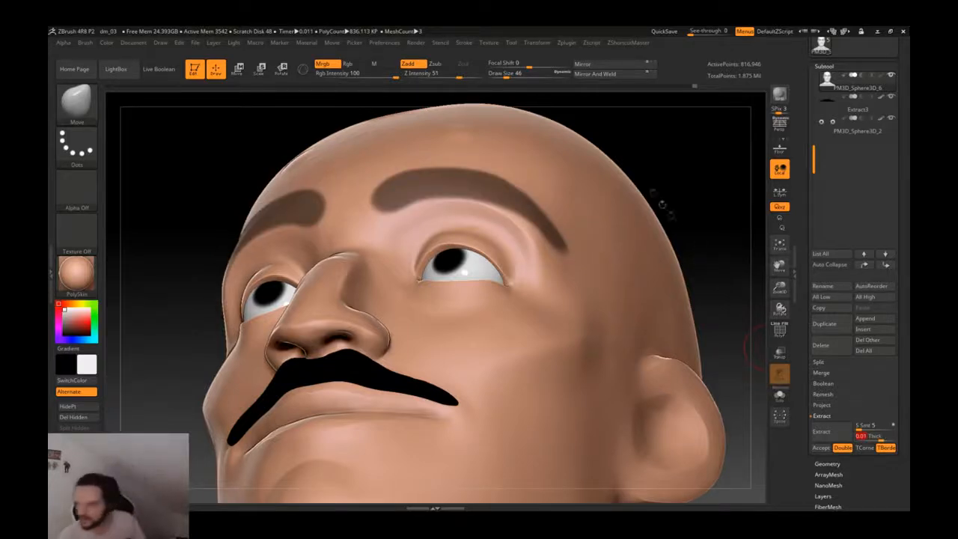
click(821, 431)
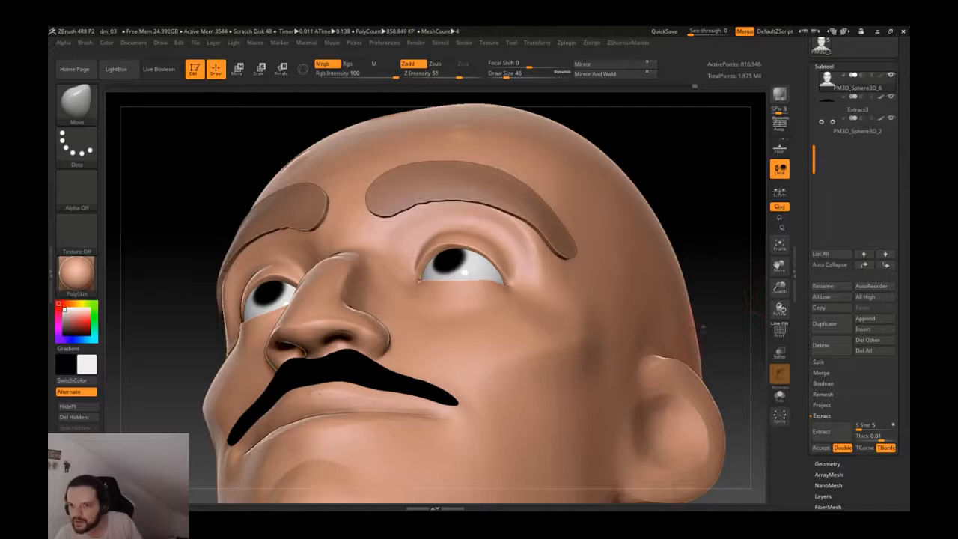
click(820, 449)
shift+drag(709, 326, 692, 319)
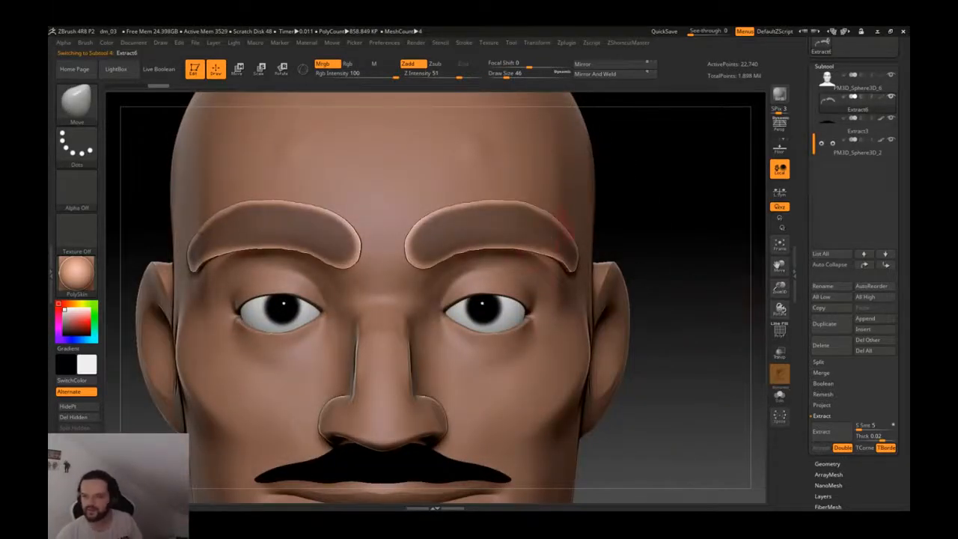
- Examine the extracted eyebrows' mesh and edges from below, with and without the wireframe
key(shift+f)
key(shift+f)
drag(666, 317, 543, 225)
drag(490, 247, 484, 220)
key(shift)
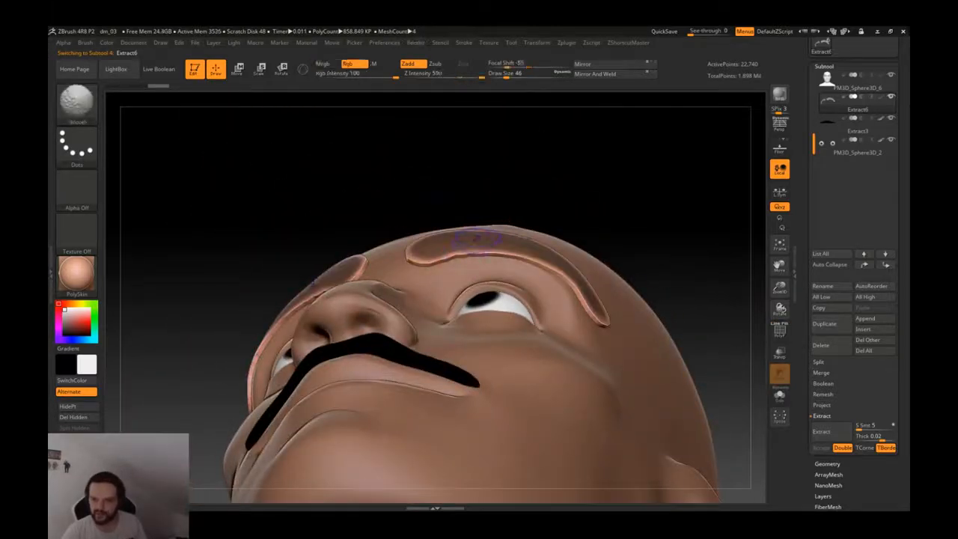
key(shift+f)
key(shift+f)
drag(479, 211, 483, 280)
ctrl+right_drag(483, 281, 543, 241)
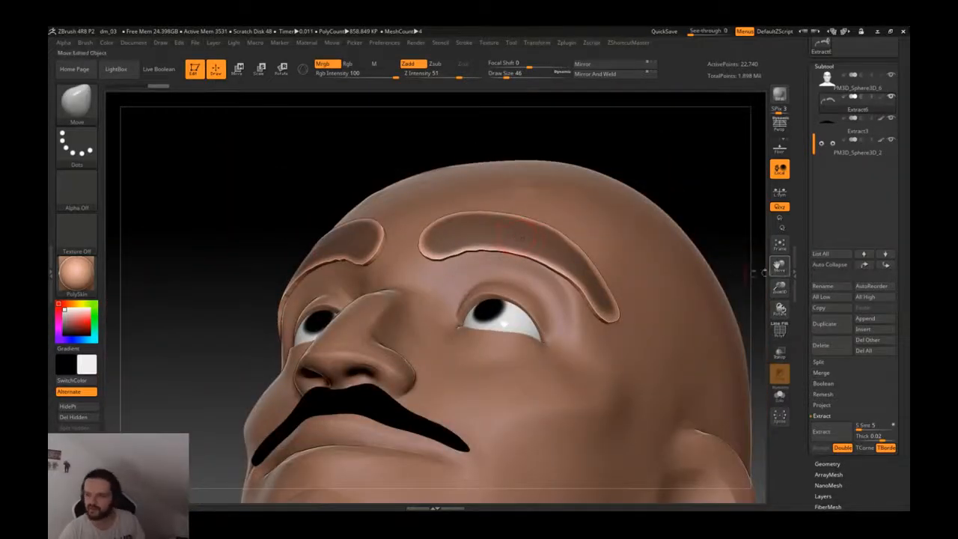
- Smooth the eyebrow subtool's surface and edges with the Polish deformation
drag(804, 291, 805, 210)
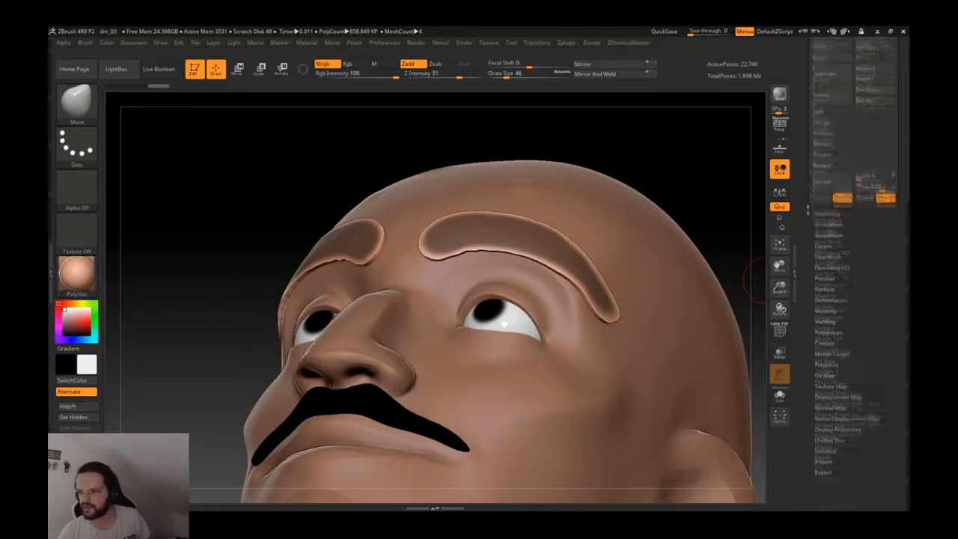
click(829, 311)
drag(807, 237, 807, 383)
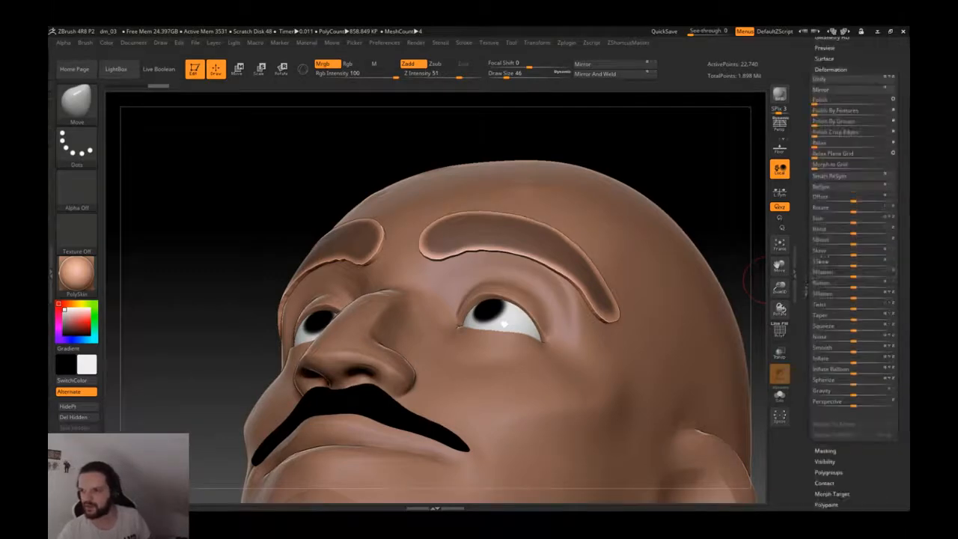
click(821, 102)
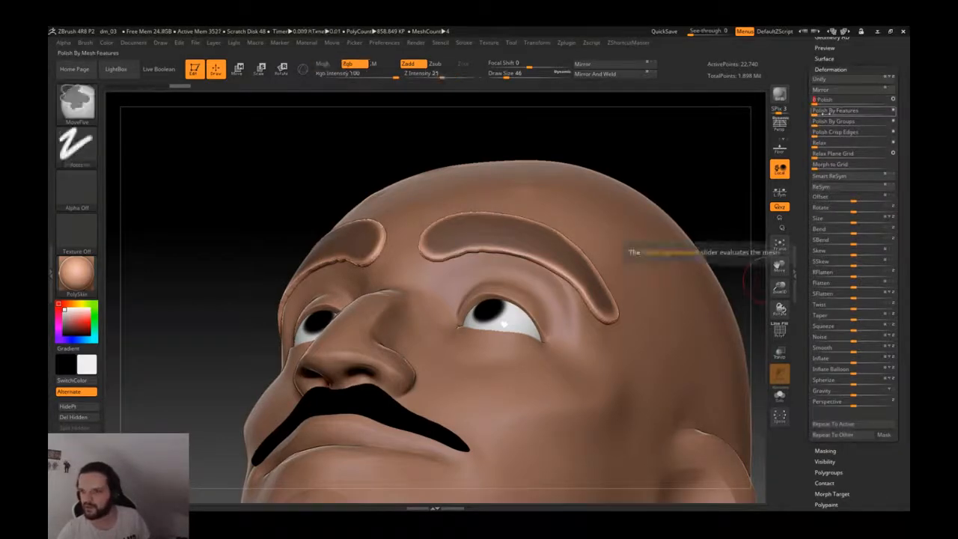
- Smooth the eyebrow subtool's edges with repeated Polish By Features deformations, switching its polish mode to the open circle
click(819, 110)
ctrl+right_drag(752, 296, 754, 359)
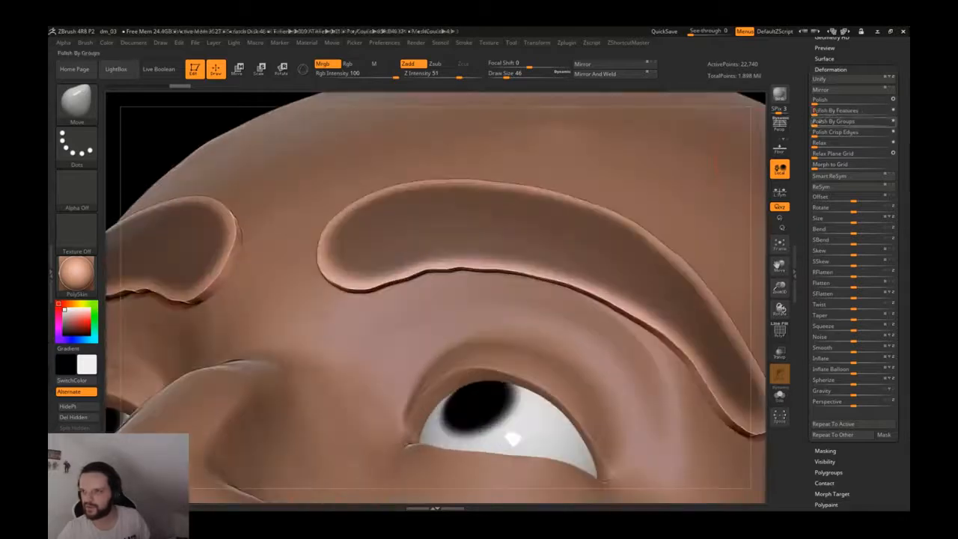
click(820, 111)
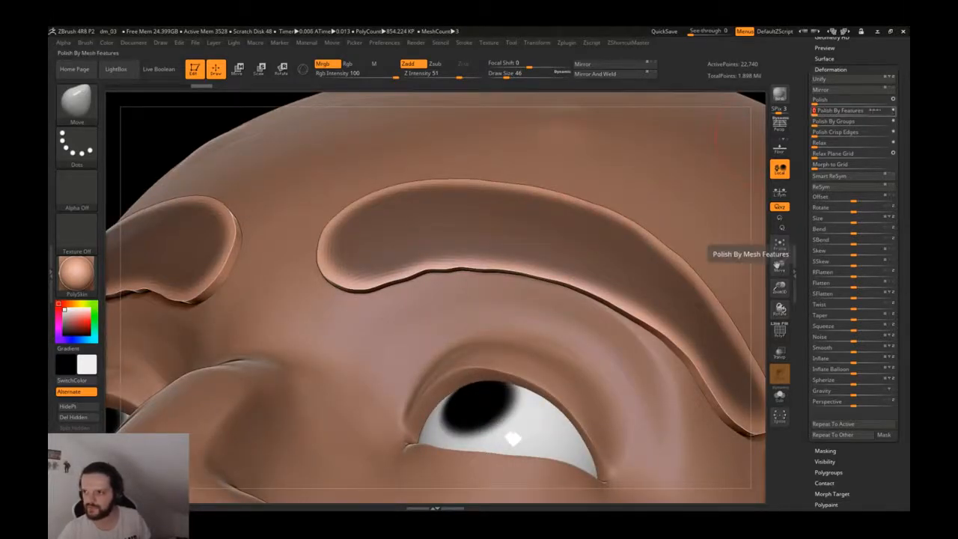
click(842, 112)
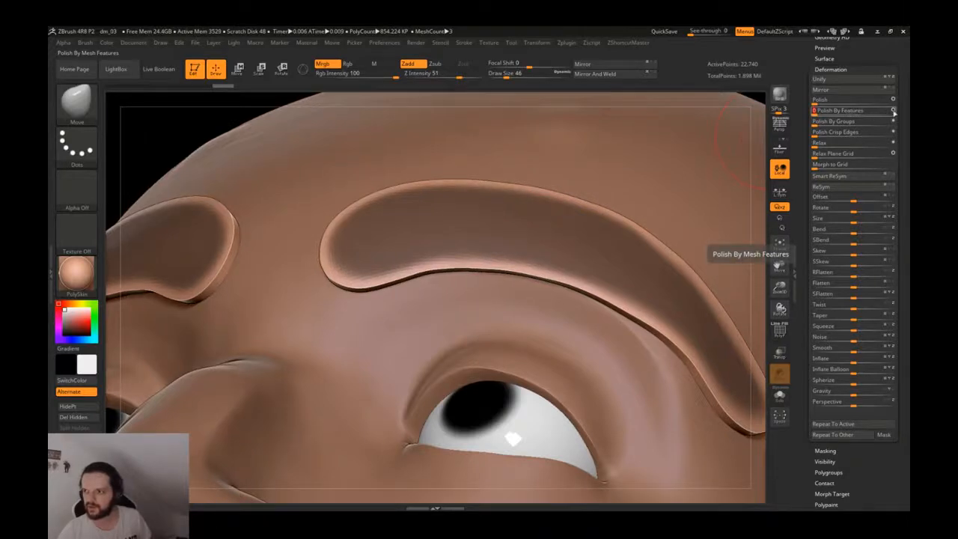
key(ctrl)
key(shift)
click(893, 111)
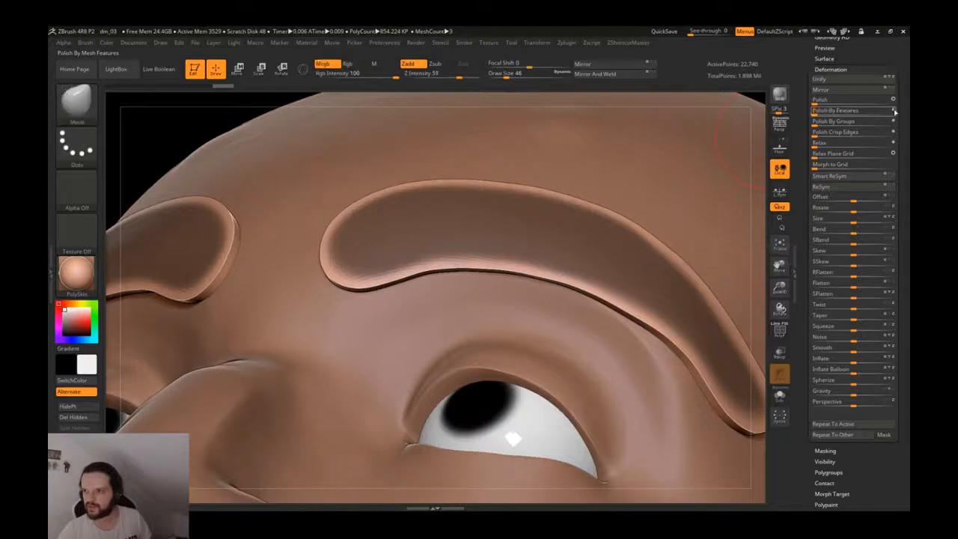
click(892, 110)
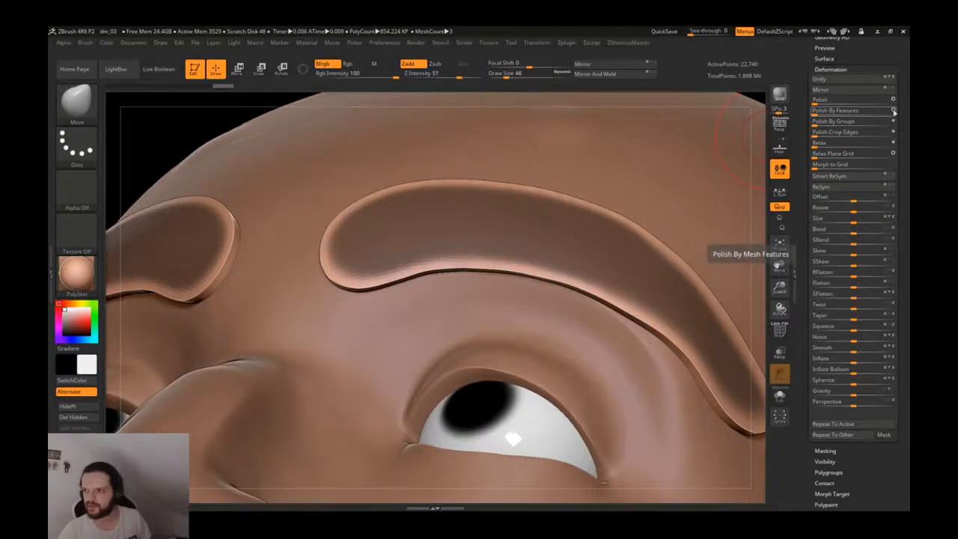
right_drag(724, 138, 711, 202)
ctrl+right_drag(247, 292, 198, 176)
ctrl+drag(198, 176, 231, 209)
shift+right_drag(685, 168, 707, 241)
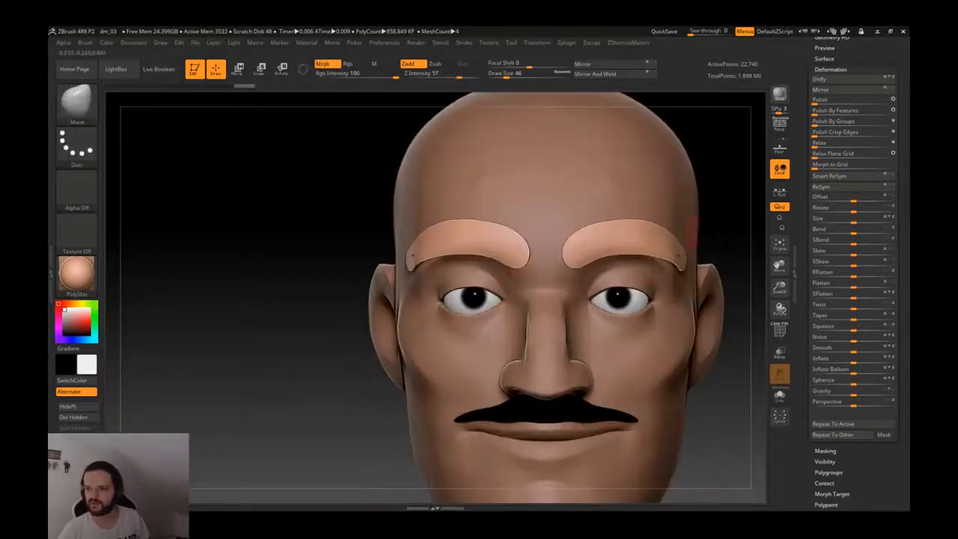
- Remesh the eyebrows with DynaMesh at resolution 128, with Polish and Project enabled and Blur set to 0
drag(808, 96, 802, 134)
key(shift+f)
key(shift+f)
drag(804, 90, 805, 187)
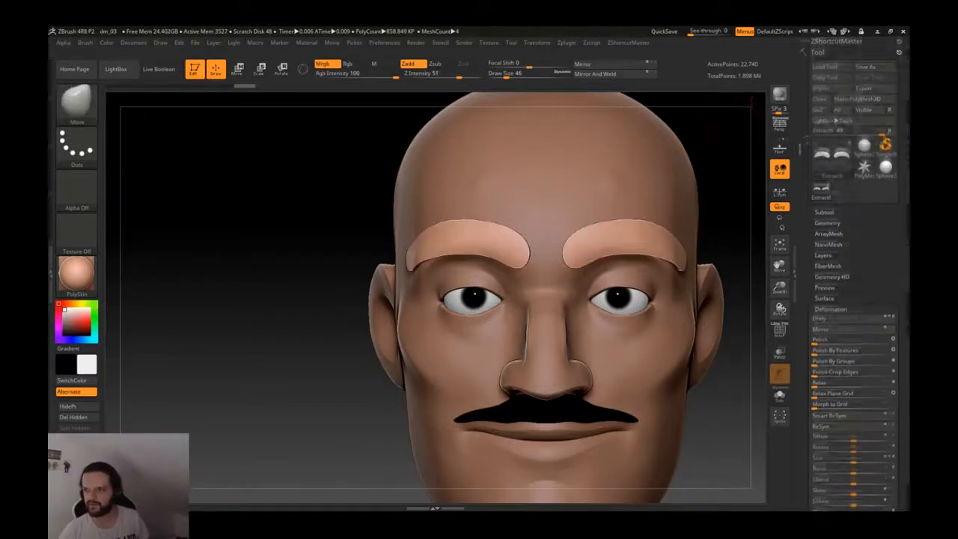
click(828, 223)
drag(805, 261, 811, 227)
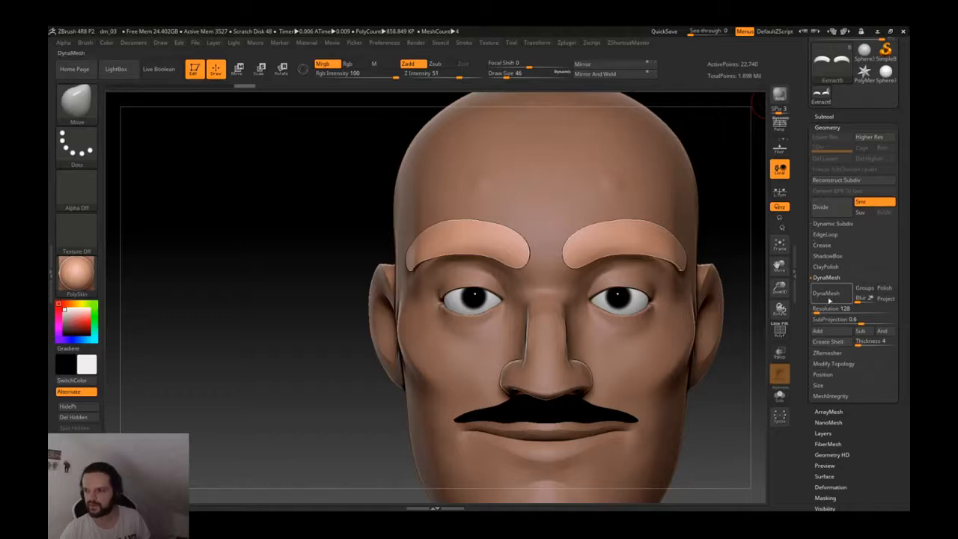
click(884, 288)
click(864, 298)
text(0)
click(826, 294)
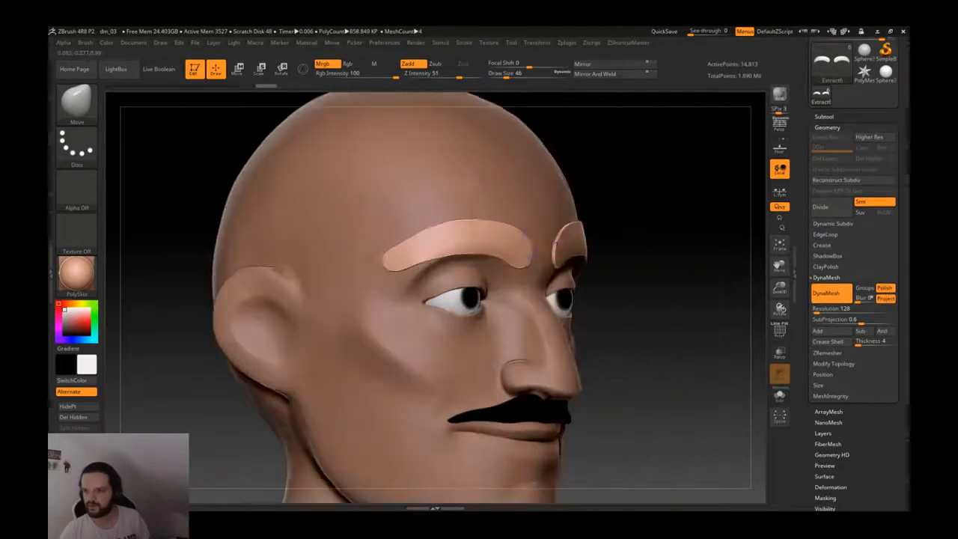
- Taper the outer ends of both eyebrows into points with the Move brush and update their DynaMesh
right_drag(482, 136, 501, 142)
right_drag(421, 235, 368, 246)
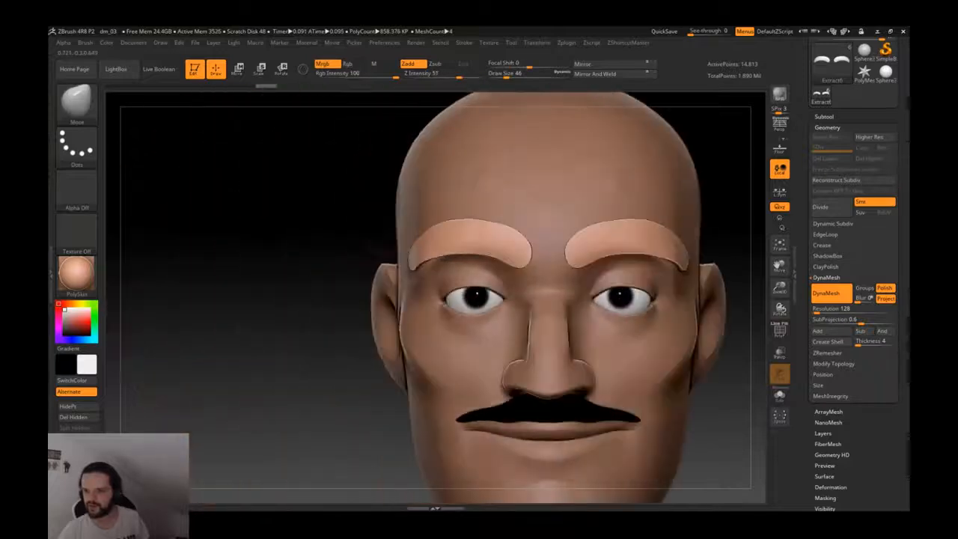
key(s)
drag(558, 244, 575, 244)
alt+right_drag(562, 241, 585, 263)
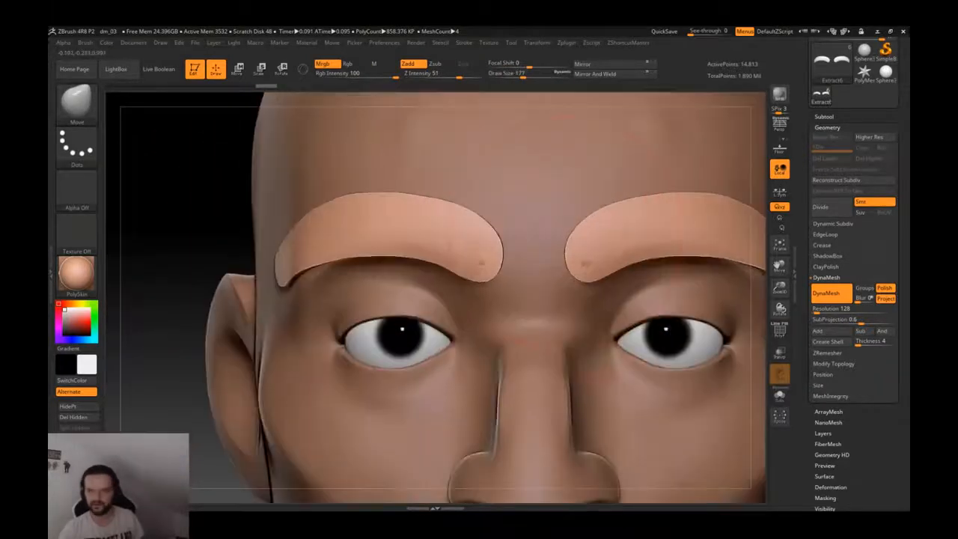
key(s)
drag(443, 199, 345, 207)
right_drag(353, 205, 308, 219)
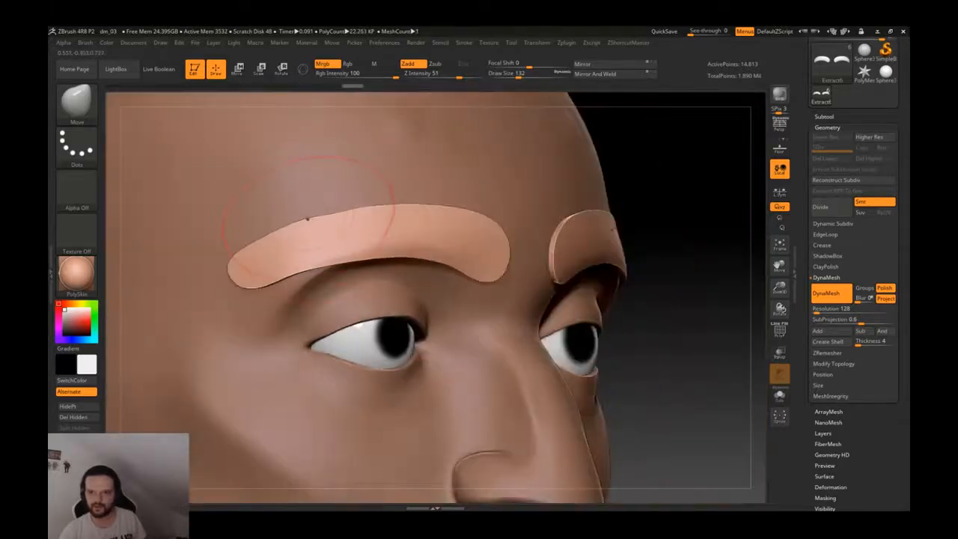
mouse_move(204, 292)
ctrl+shift+mouse_down()
mouse_move(271, 218)
mouse_move(347, 192)
ctrl+shift+mouse_up()
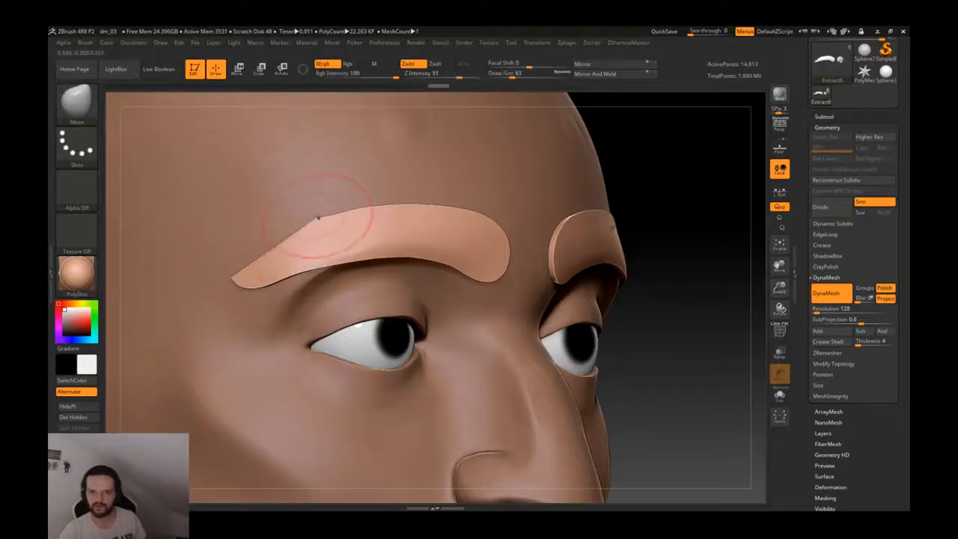
ctrl+drag(681, 217, 671, 271)
right_drag(327, 232, 385, 164)
mouse_move(555, 225)
right_down()
mouse_move(522, 209)
mouse_move(511, 280)
right_up()
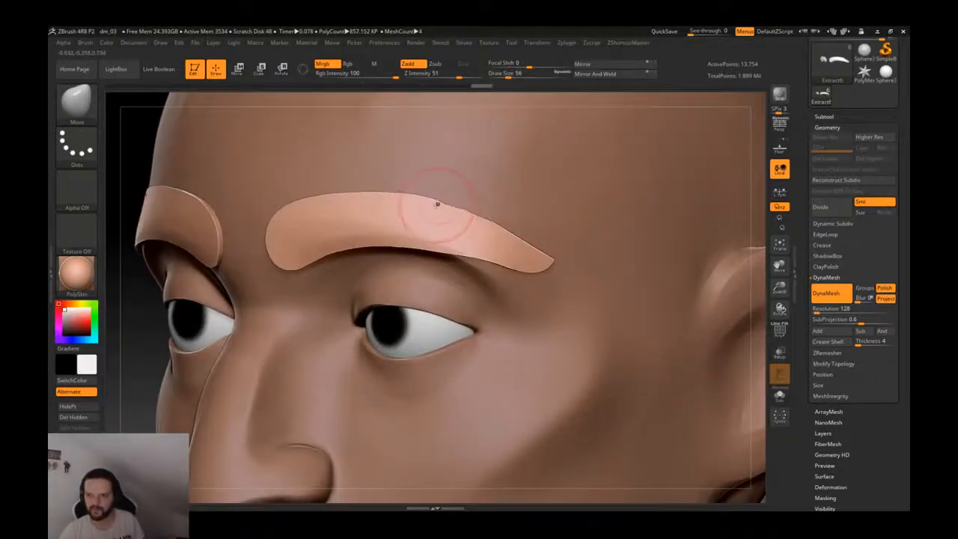
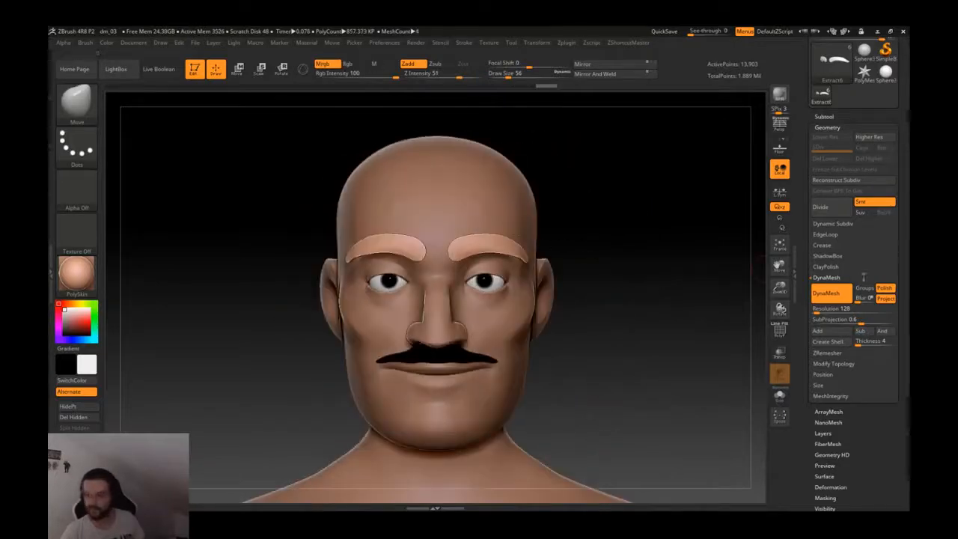
- Remesh the eyebrows with DynaMesh at resolution 264 with Project disabled, and adjust their shape with the Move brush
drag(606, 301, 659, 299)
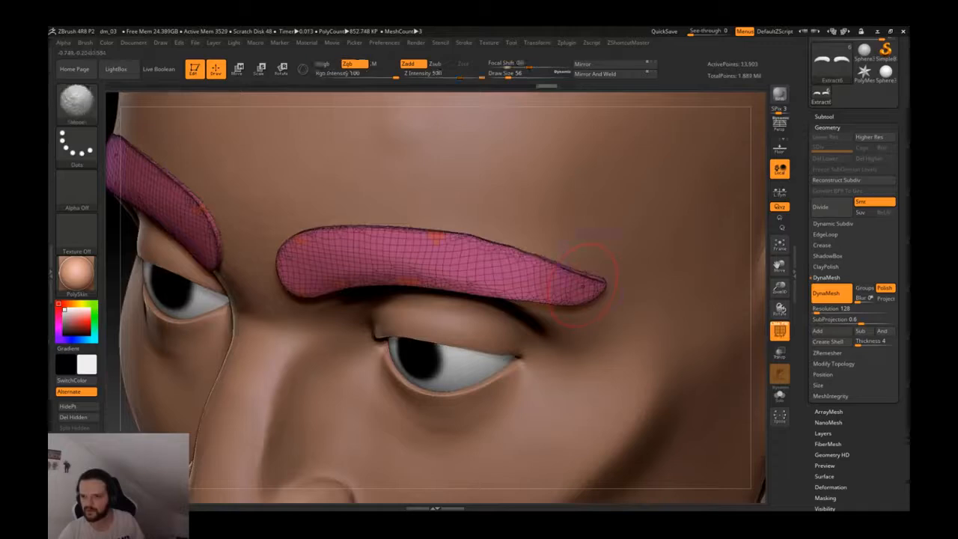
click(817, 309)
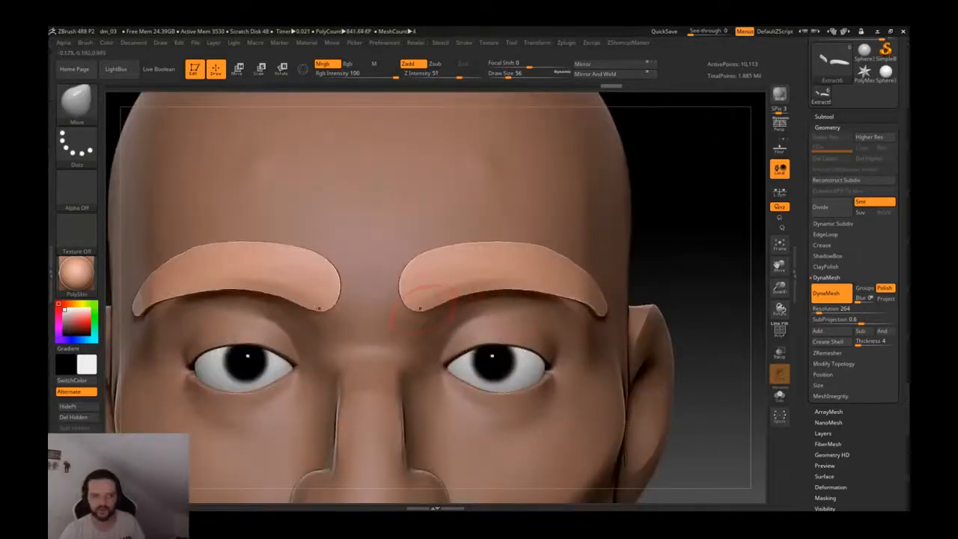
key(bracketright)
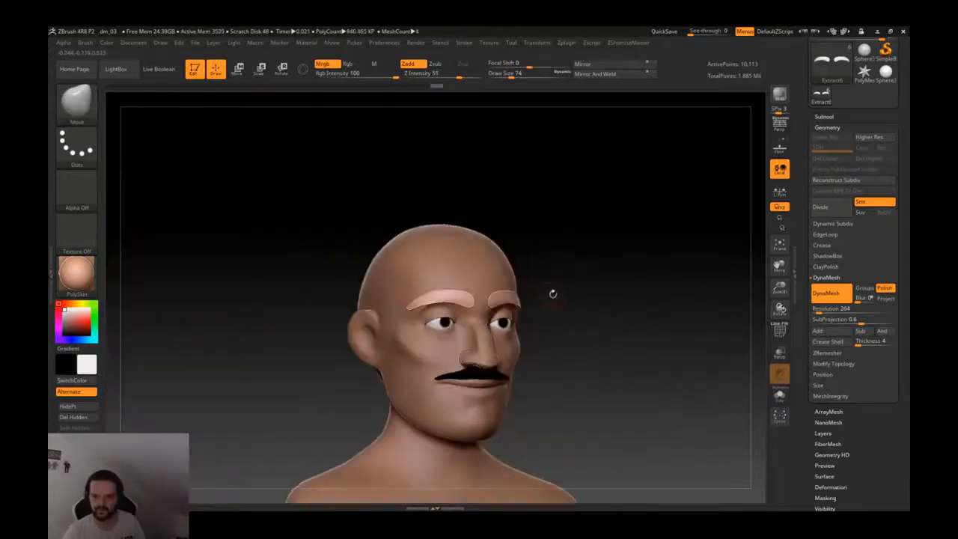
drag(551, 293, 484, 262)
drag(580, 288, 528, 273)
- Examine the head subtool's mesh with its wireframe and at a lower subdivision level, returning to level 4
key(shift+f)
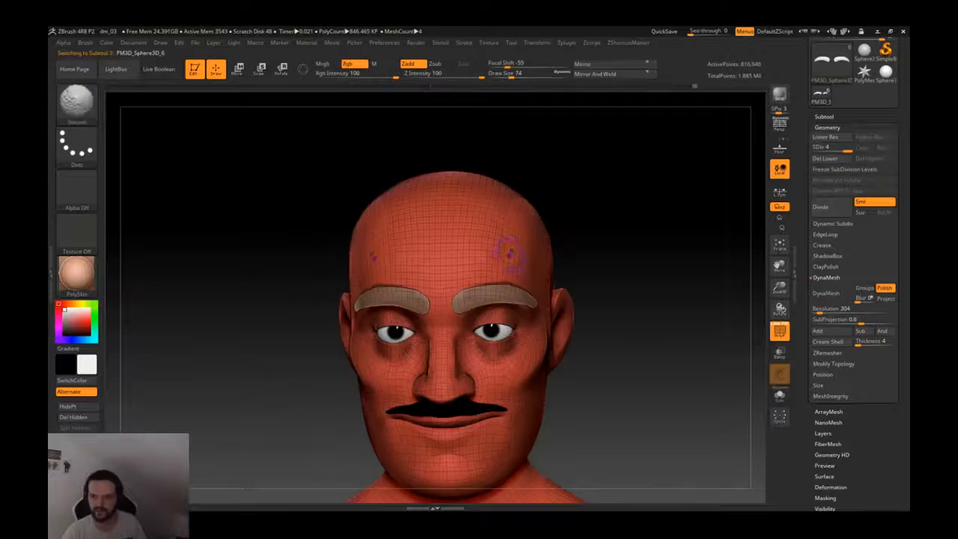
key(shift+f)
ctrl+right_drag(524, 240, 540, 256)
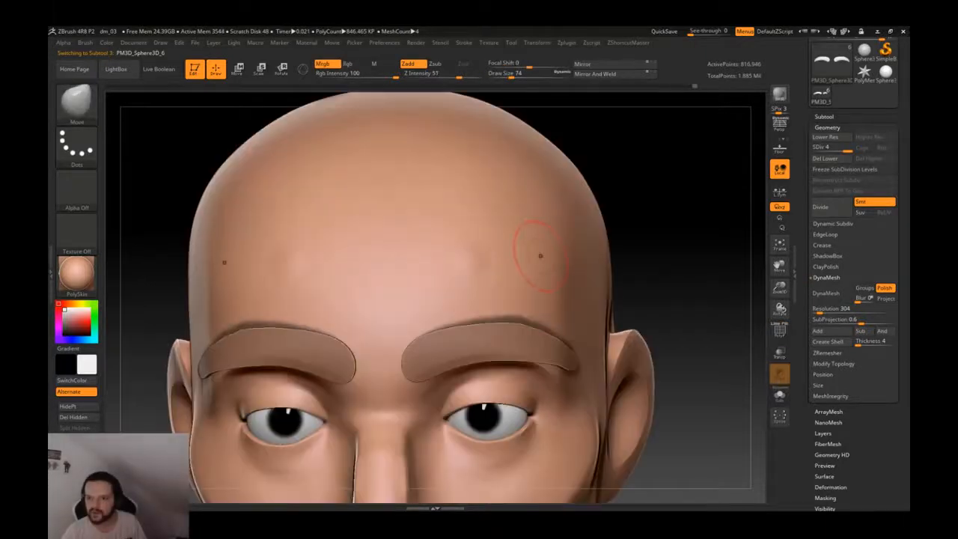
key(shift+d)
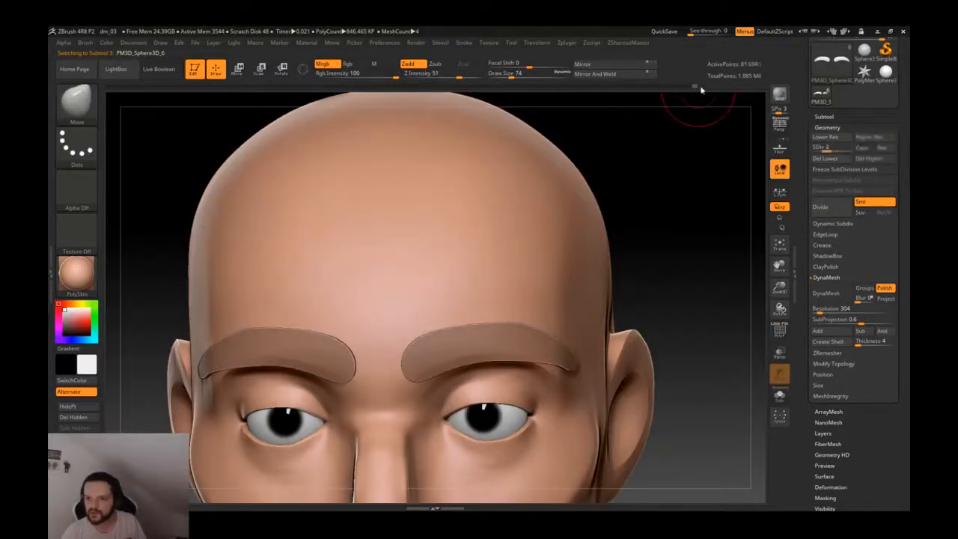
key(d)
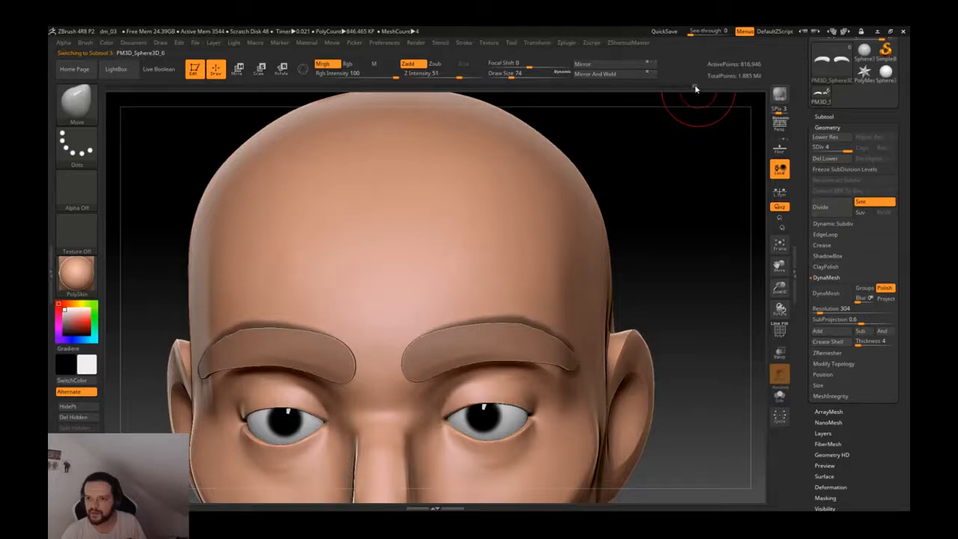
alt+click(578, 194)
shift+drag(673, 224, 692, 232)
alt+drag(681, 360, 636, 292)
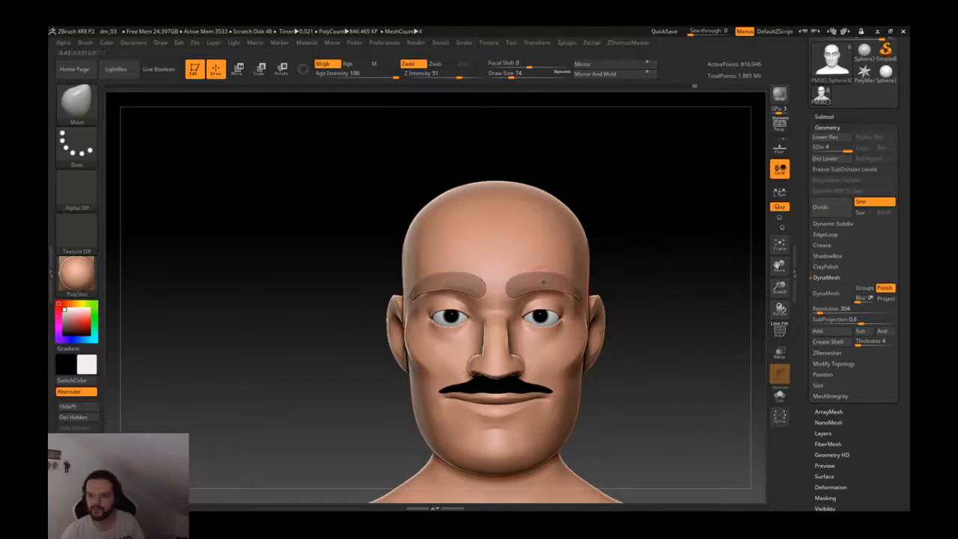
- Fill the eyebrow subtool with black, and reselect the head with a near-white colour
key(shift+f)
key(shift+f)
alt+click(543, 282)
key(shift+f)
key(shift+f)
drag(66, 360, 270, 124)
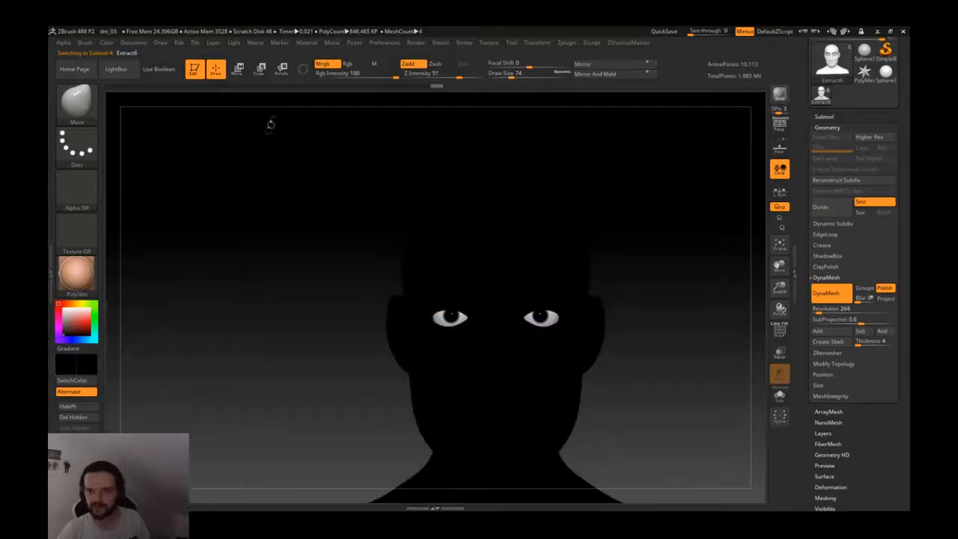
click(107, 43)
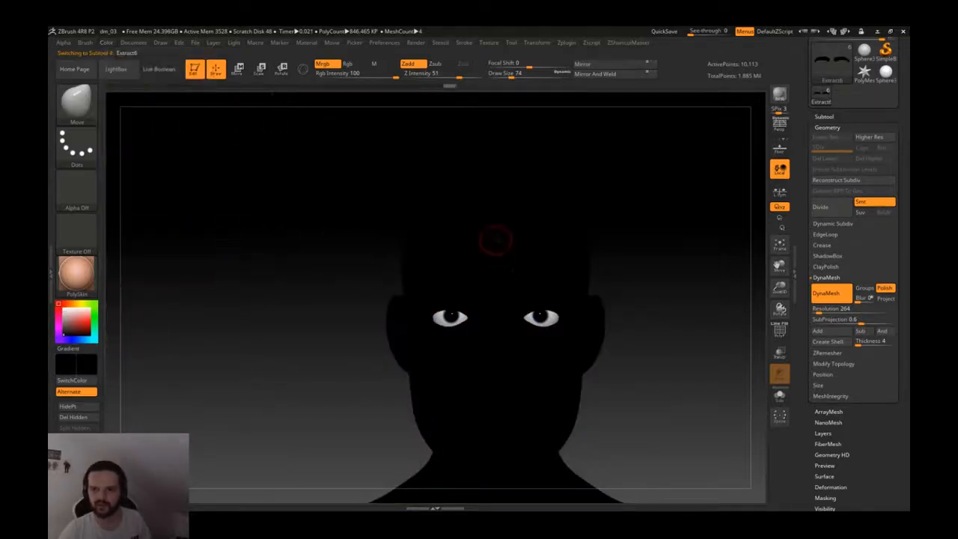
alt+click(487, 239)
click(66, 309)
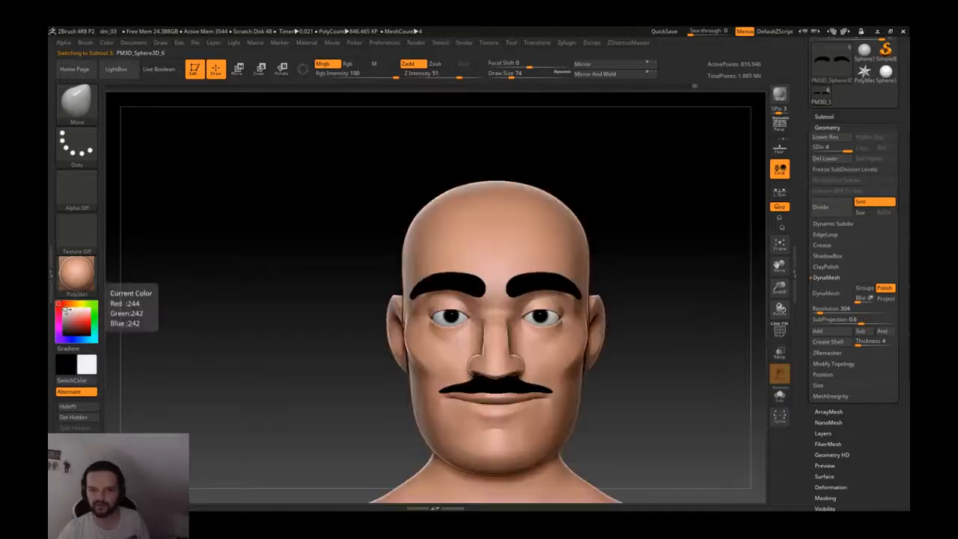
alt+drag(274, 273, 278, 213)
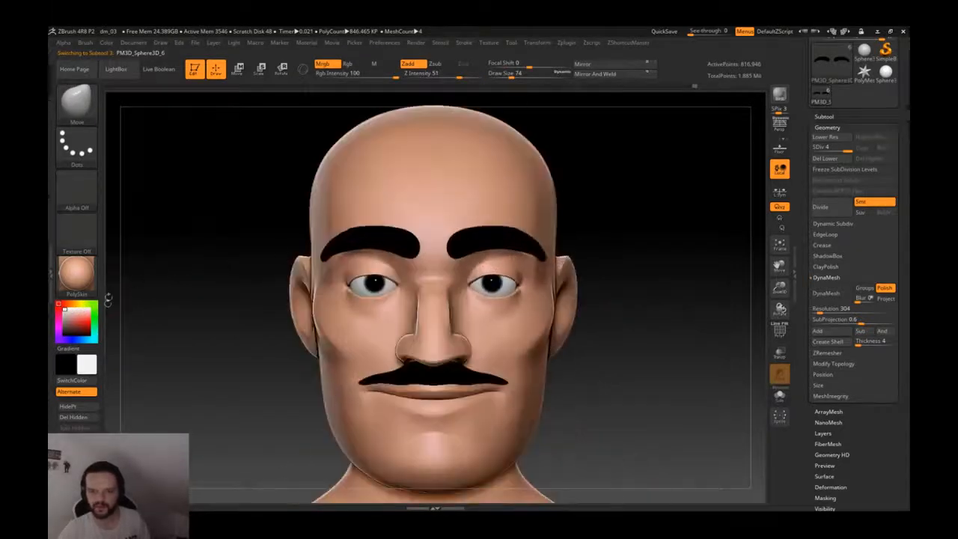
- Fill the eyebrow subtool with a very dark grey of RGB 30, 27, 27
click(65, 330)
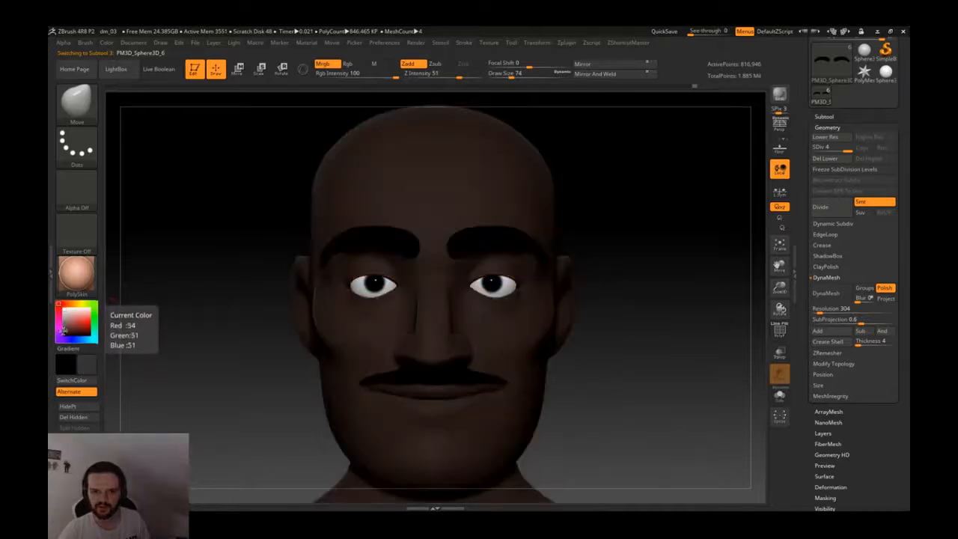
click(87, 332)
click(66, 334)
click(64, 332)
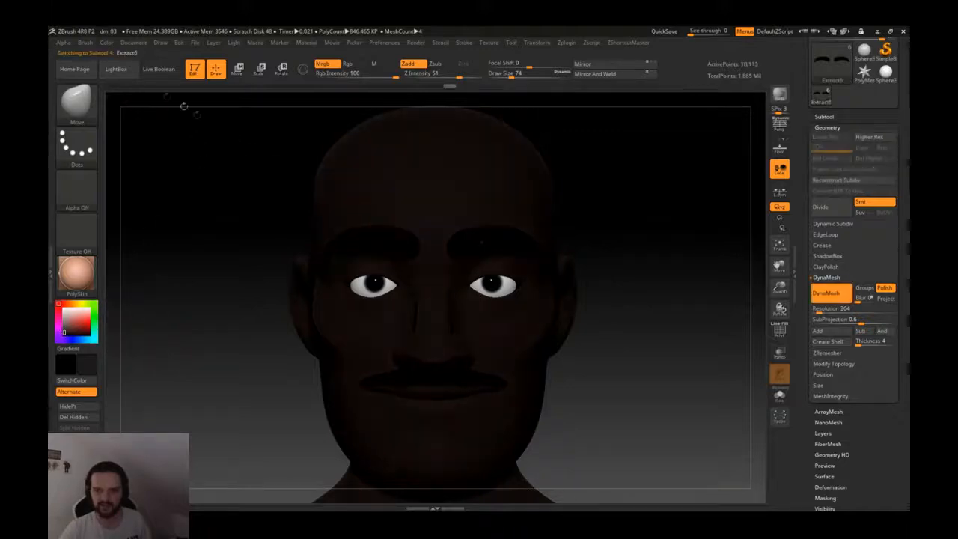
click(106, 43)
click(138, 236)
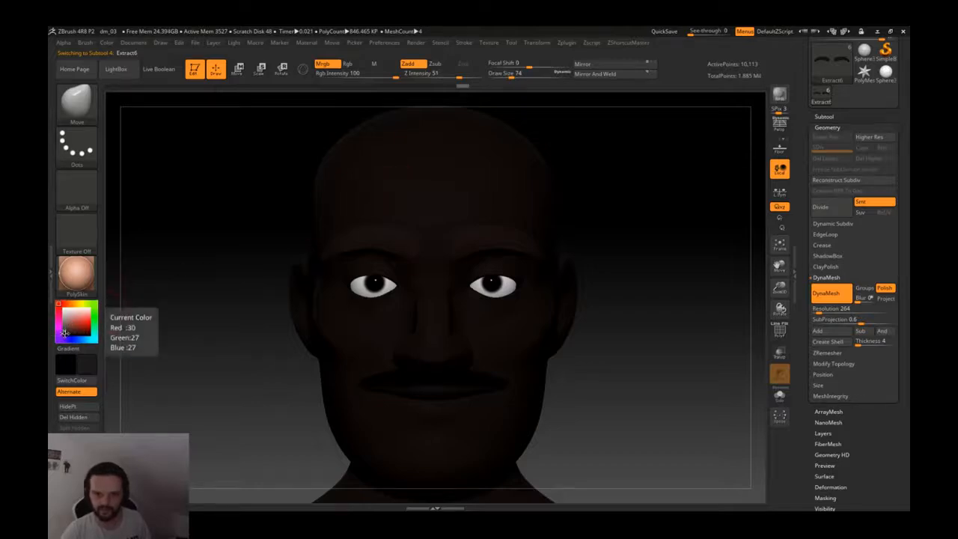
- Fill the eyebrow subtool with a darker near-black colour, and reselect the head with white as the active colour
click(67, 333)
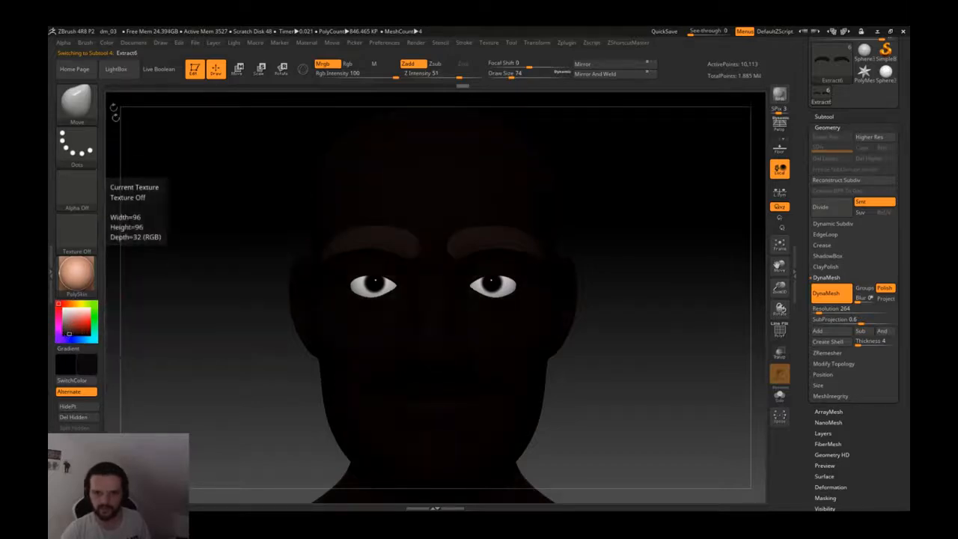
click(106, 43)
click(137, 234)
alt+click(397, 171)
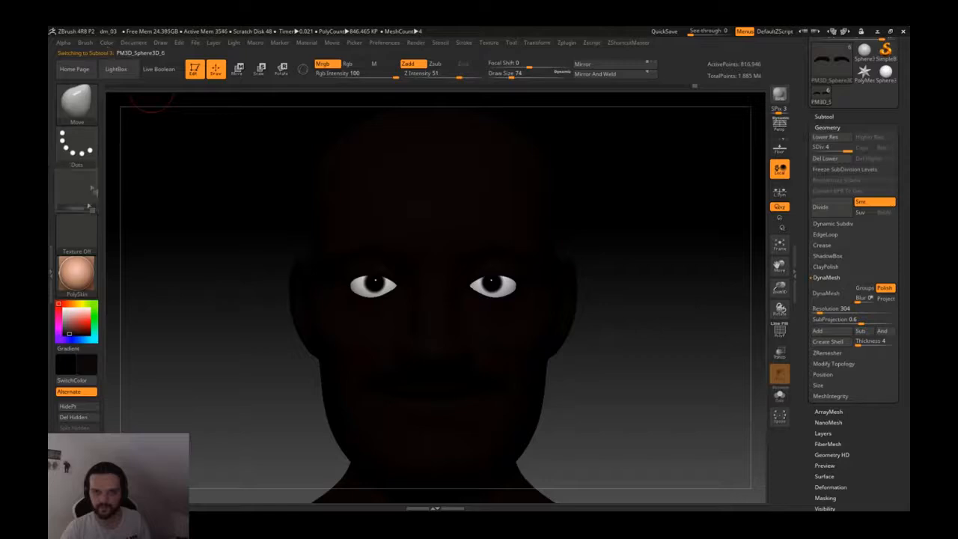
click(63, 308)
ctrl+right_drag(419, 226, 456, 228)
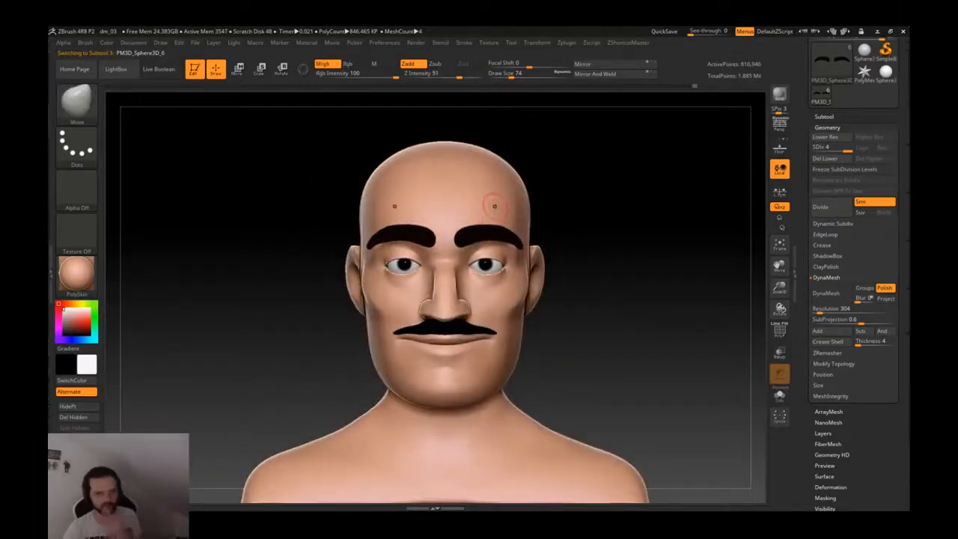
- Save the project
key(ctrl+s)
click(590, 370)
click(505, 276)
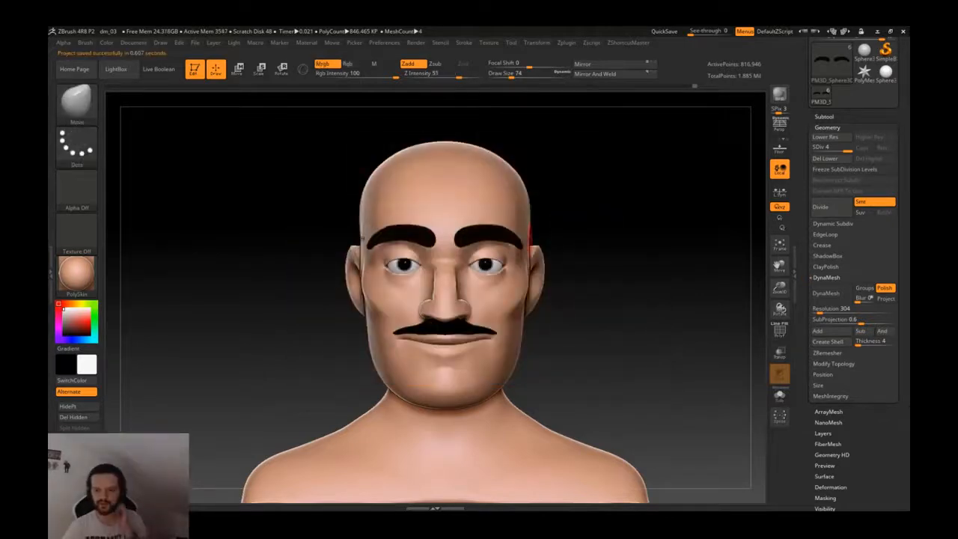
- Set the Move brush's draw size to 83 for working on the head
mouse_move(499, 216)
right_down()
mouse_move(460, 206)
mouse_move(423, 217)
mouse_move(555, 321)
mouse_move(565, 303)
mouse_move(554, 243)
right_up()
key(s)
click(555, 321)
key(s)
click(565, 245)
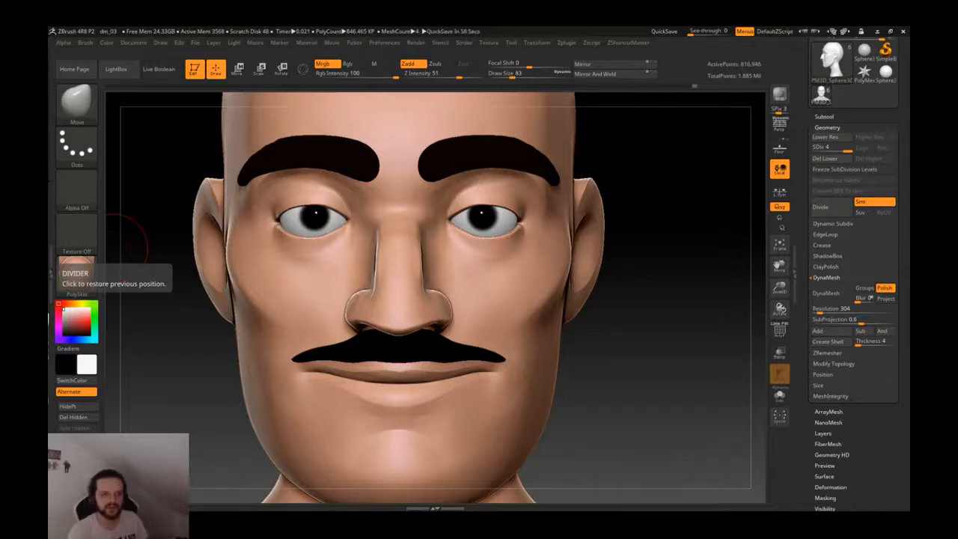
- Lower the head mesh to subdivision level 1 for adjusting its large forms
key(shift+f)
key(shift+f)
key(s)
key(shift+f)
key(shift+f)
key(shift+d)
key(shift+d)
key(shift+d)
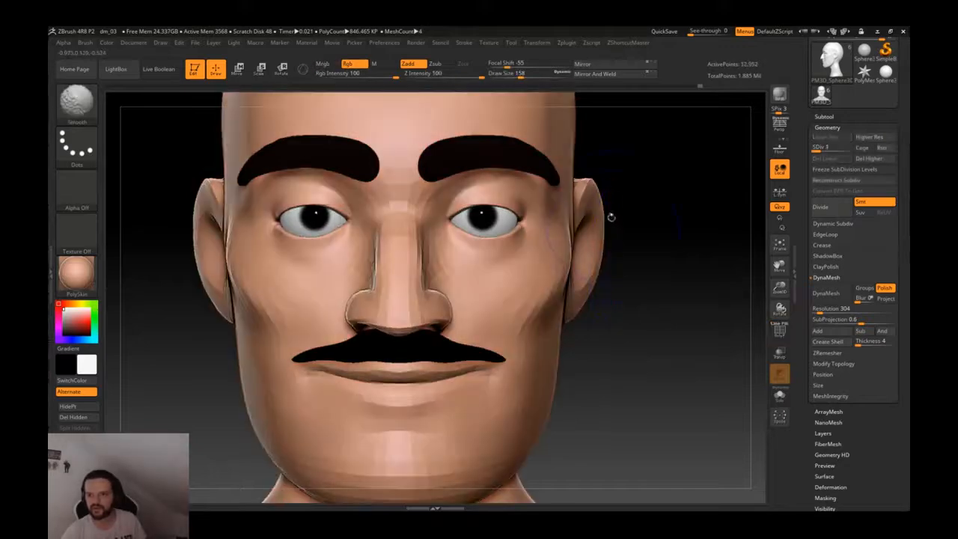
- Mask the ears at draw size 104, soften the mask's edge and invert it so only the ears remain editable
mouse_move(590, 193)
mouse_down()
mouse_move(604, 183)
mouse_move(629, 223)
mouse_move(585, 264)
mouse_move(582, 246)
mouse_move(562, 302)
mouse_up()
key(s)
drag(652, 293, 607, 293)
ctrl+drag(540, 201, 530, 229)
ctrl+drag(528, 262, 522, 299)
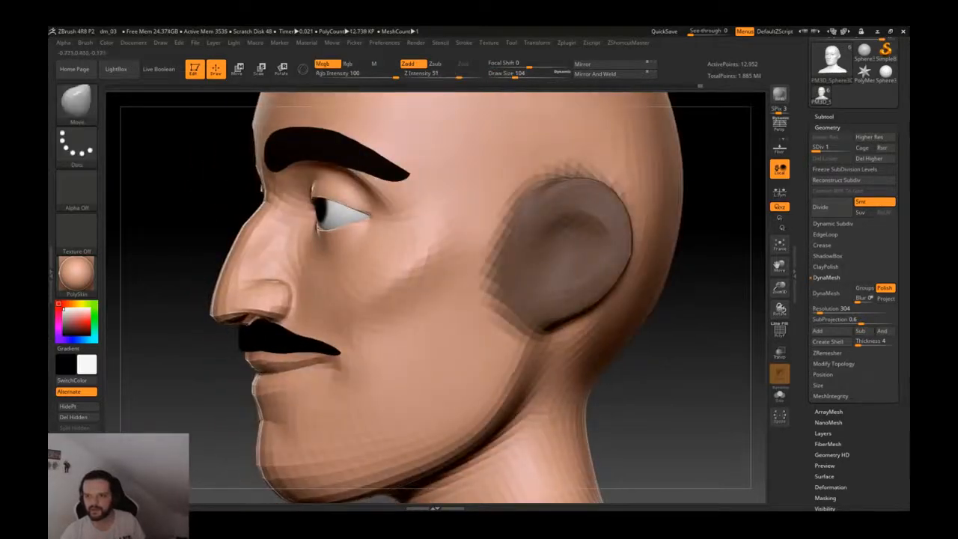
ctrl+click(447, 278)
ctrl+click(447, 278)
ctrl+click(666, 392)
- Pull the unmasked ears into a wider shape with the Move brush at draw sizes of 177 and 154
shift+drag(667, 391, 696, 352)
mouse_move(758, 254)
alt+mouse_down()
mouse_move(505, 273)
mouse_move(521, 273)
alt+mouse_up()
key(s)
drag(507, 200, 517, 199)
mouse_move(522, 305)
alt+mouse_down()
mouse_move(521, 259)
mouse_move(519, 296)
alt+mouse_up()
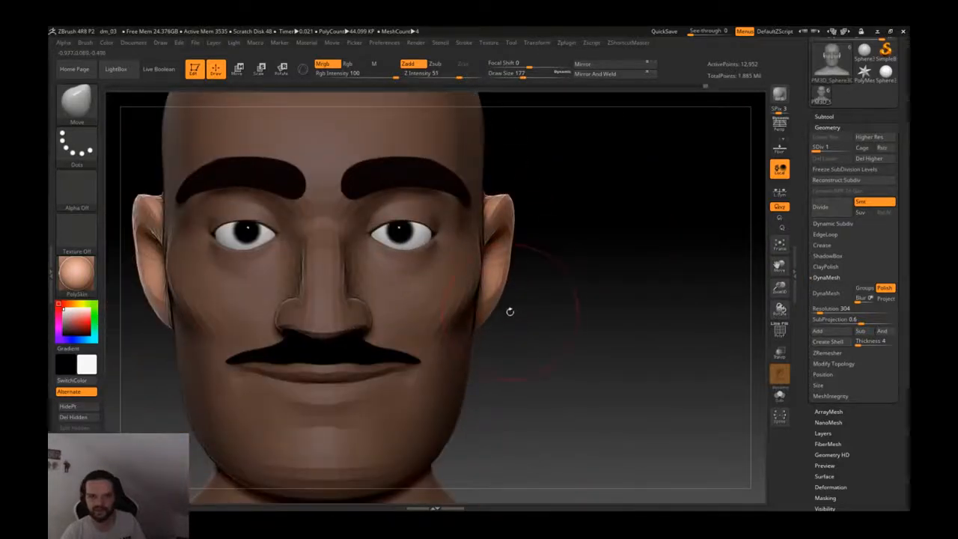
key(s)
drag(534, 247, 514, 253)
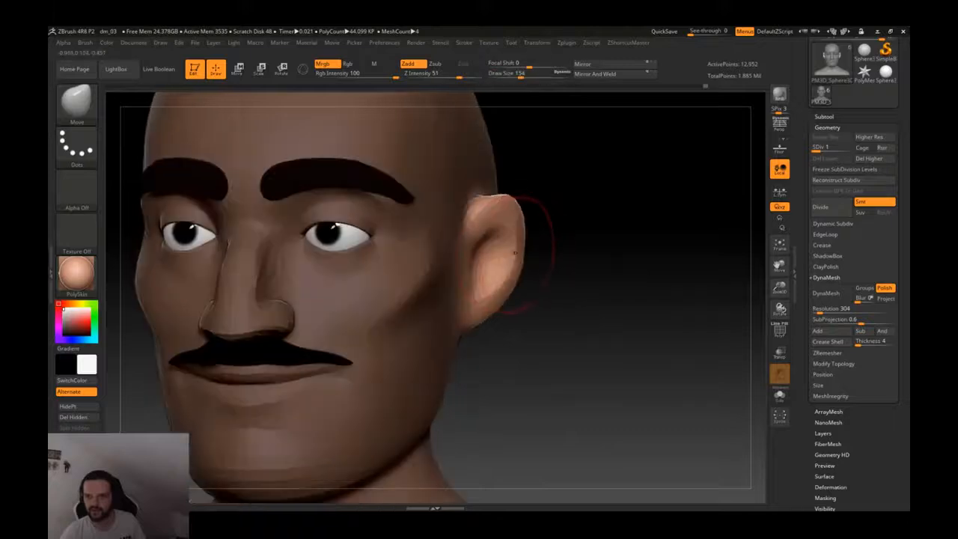
drag(482, 303, 524, 247)
drag(523, 299, 636, 359)
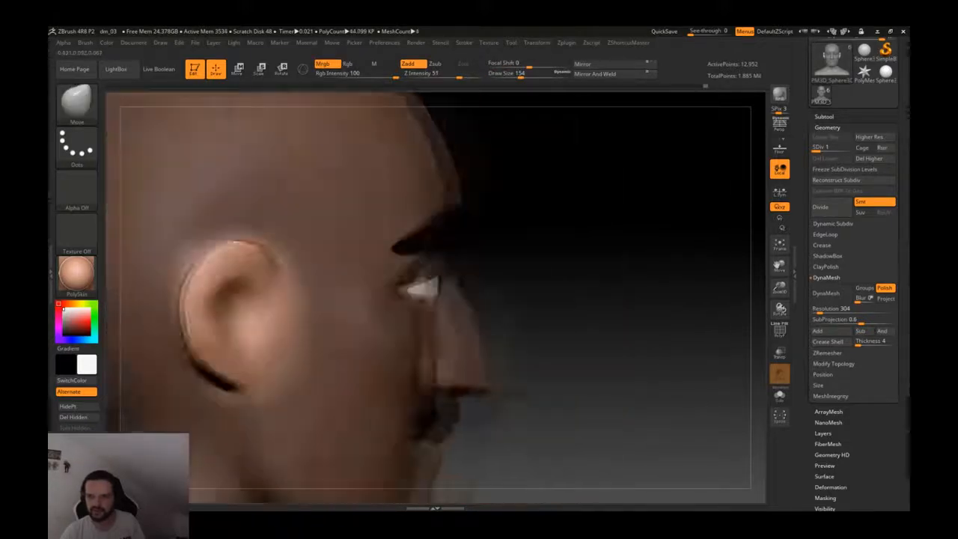
- Reshape the outer rims of the ears with the Move brush at draw sizes of 101 and 187
drag(584, 299, 674, 299)
drag(509, 322, 276, 329)
drag(209, 299, 279, 294)
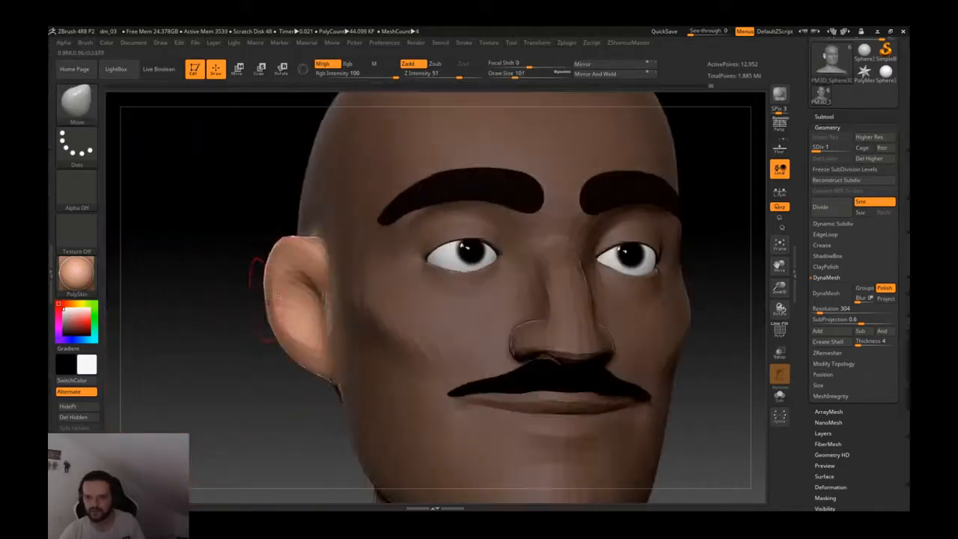
shift+drag(283, 270, 277, 267)
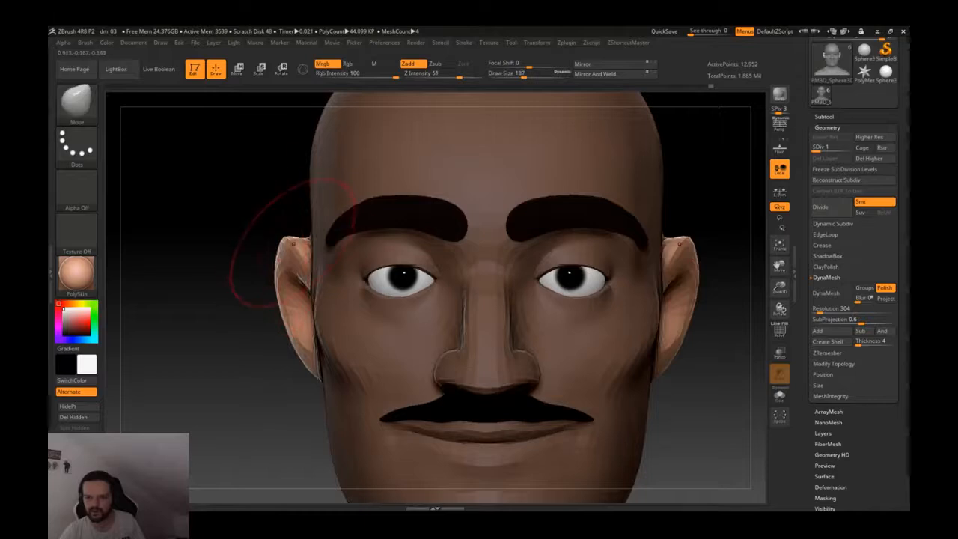
- Build up volume on the ear's rim and back with the Clay brush, enlarging the draw size to 132
alt+drag(254, 300, 255, 329)
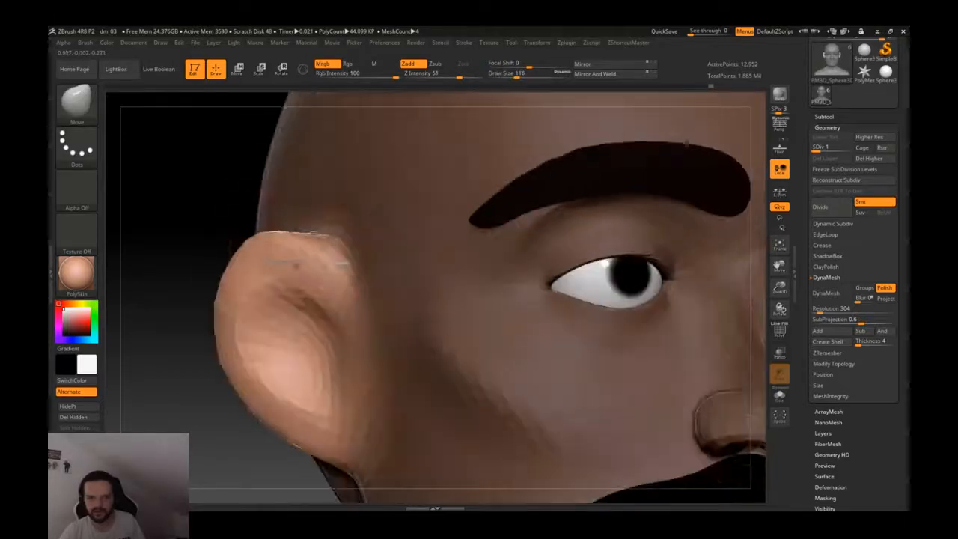
key(b)
key(c)
key(l)
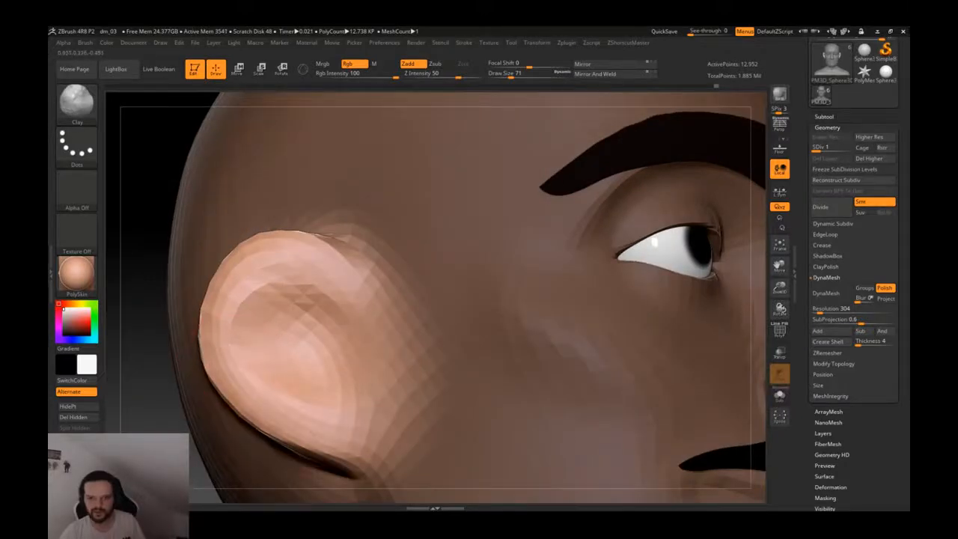
right_drag(297, 320, 288, 258)
key(s)
drag(265, 312, 273, 312)
right_drag(278, 315, 279, 285)
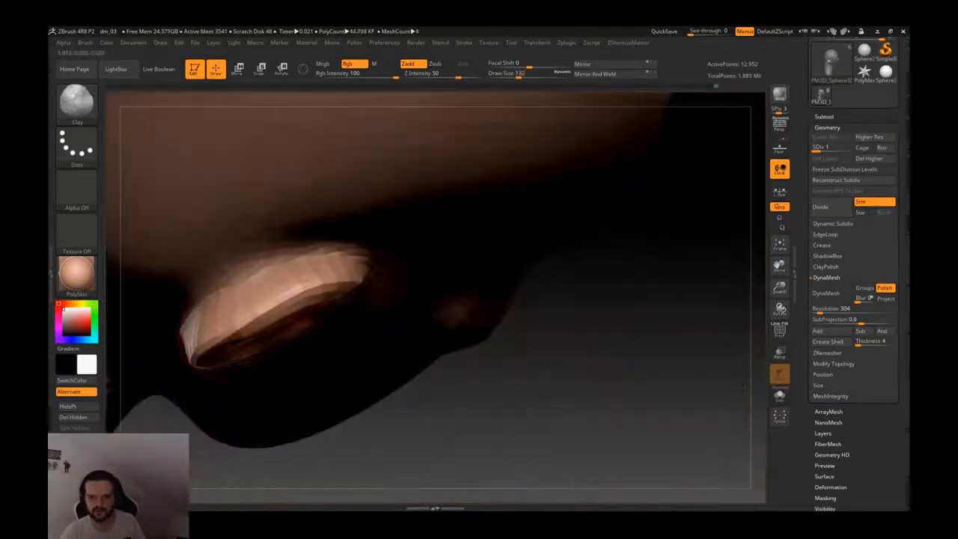
key(s)
drag(276, 300, 281, 302)
- Refine the upper outline of the ears with the Move brush at draw size 94
key(b)
key(m)
key(v)
right_drag(278, 319, 207, 374)
drag(295, 186, 282, 192)
key(s)
drag(281, 234, 275, 234)
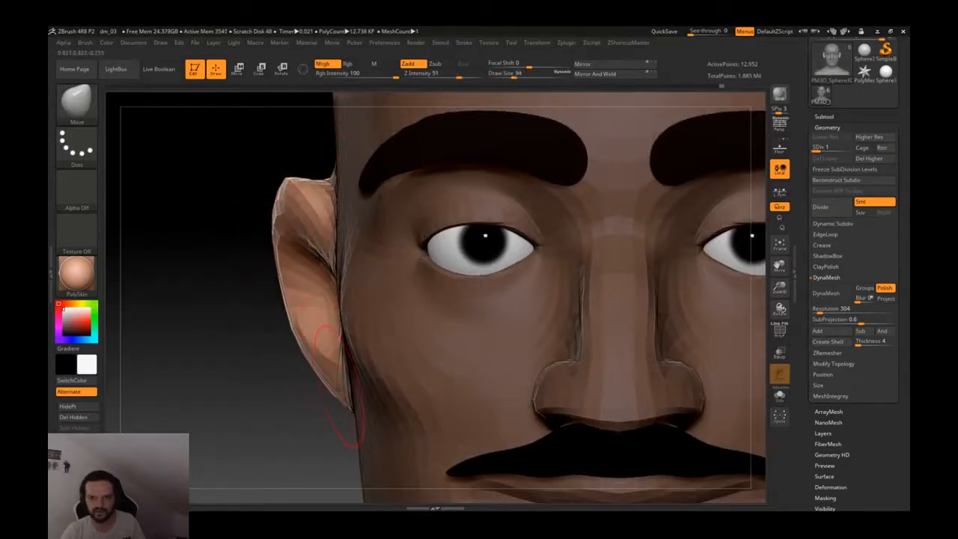
- Adjust the earlobes and overall ear silhouette with the Move brush, enlarging the draw size to 207
key(s)
drag(335, 367, 332, 391)
key(s)
mouse_move(282, 300)
mouse_down()
mouse_move(290, 298)
mouse_move(271, 225)
mouse_up()
ctrl+right_drag(305, 287, 307, 243)
drag(308, 243, 304, 233)
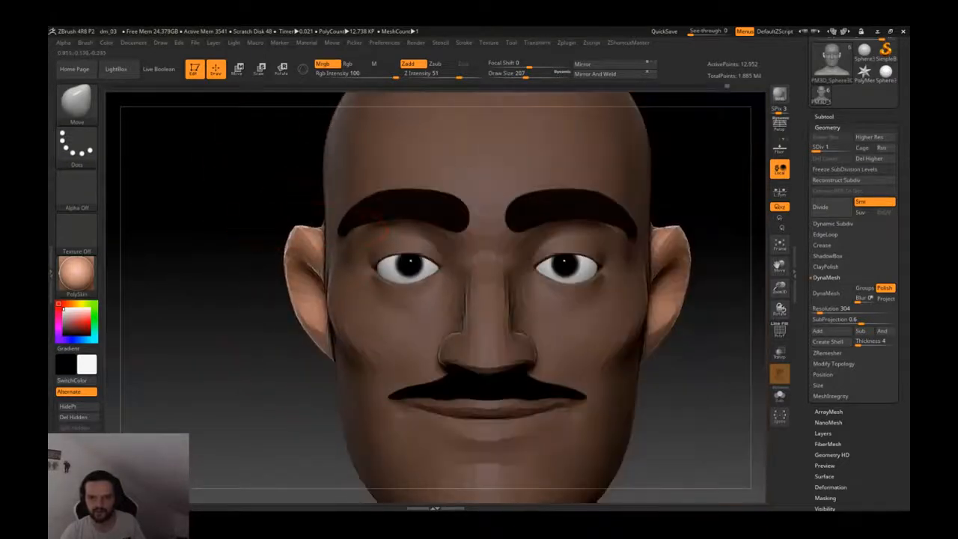
mouse_move(287, 268)
ctrl+right_down()
mouse_move(289, 249)
mouse_move(291, 300)
ctrl+right_up()
drag(321, 250, 327, 243)
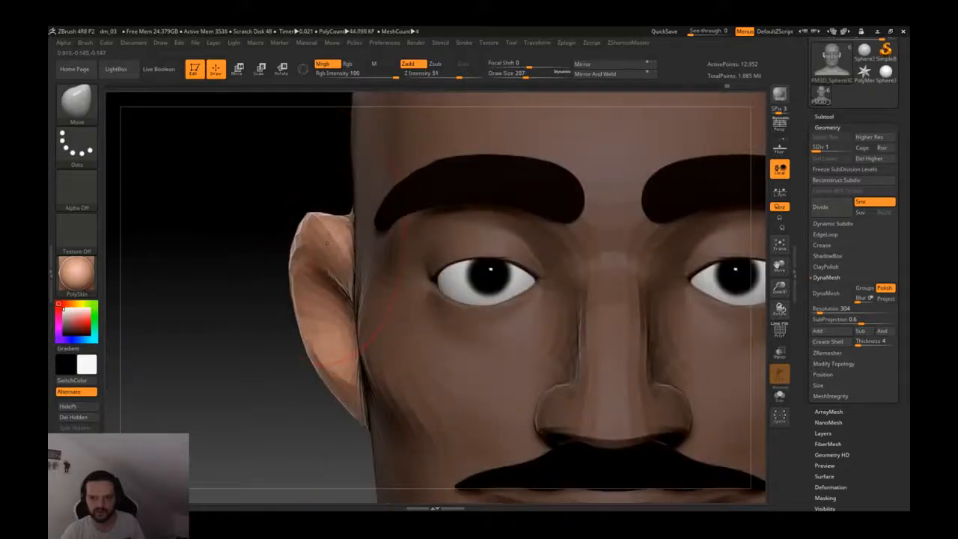
- Clear the mask and raise the head mesh to subdivision level 4
ctrl+drag(275, 328, 282, 322)
mouse_move(278, 318)
right_down()
mouse_move(331, 303)
mouse_move(353, 341)
right_up()
key(d)
key(d)
key(d)
- Smooth the ear's outer rim with a draw size of 80
key(bracketleft)
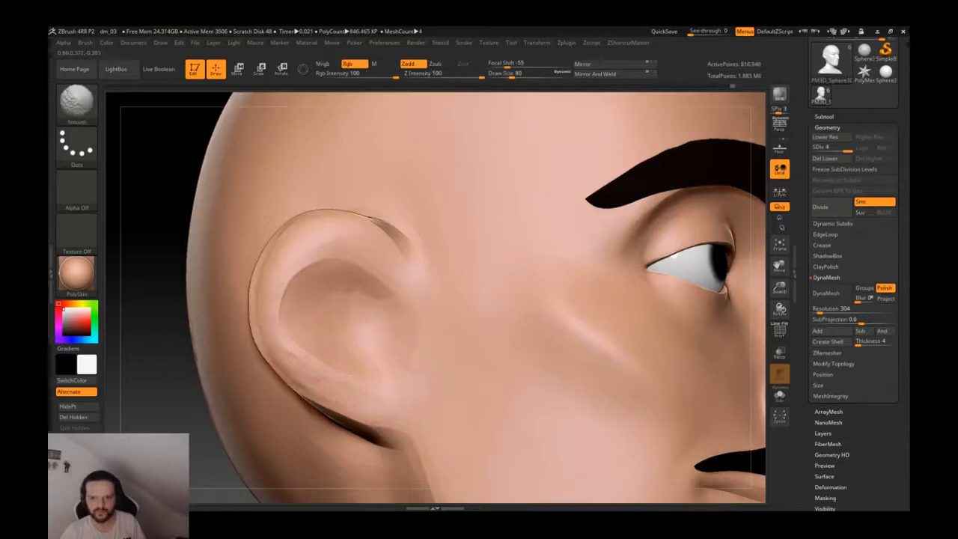
shift+drag(263, 247, 255, 277)
mouse_move(333, 295)
right_down()
mouse_move(247, 292)
mouse_move(263, 298)
mouse_move(322, 254)
right_up()
- Lower the head to subdivision level 2 and refine the ear's upper attachment with the Clay brush at draw size 80
mouse_move(376, 187)
right_down()
mouse_move(366, 251)
mouse_move(381, 259)
right_up()
key(shift+d)
key(shift+d)
right_drag(378, 202, 388, 266)
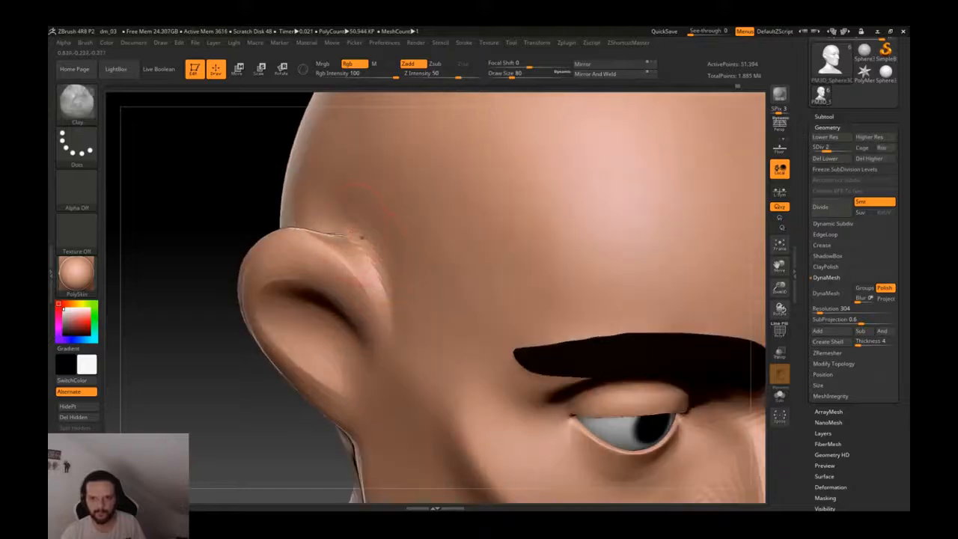
mouse_move(341, 214)
right_down()
mouse_move(374, 221)
mouse_move(419, 254)
right_up()
right_drag(283, 205, 225, 202)
key(f)
ctrl+right_drag(374, 224, 372, 196)
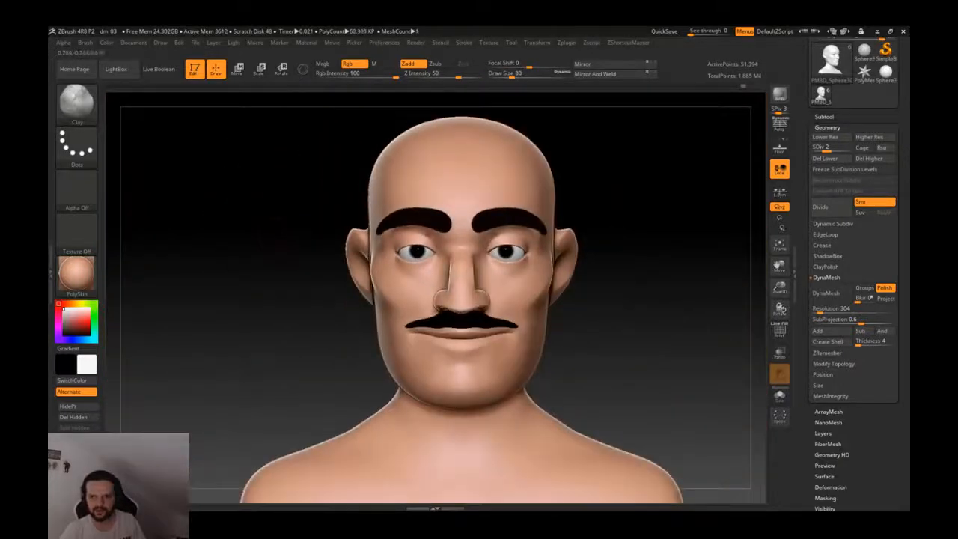
- Pull the upper tips of the ears slightly upward with the Move brush at draw size 97
ctrl+right_drag(363, 249, 362, 299)
key(b)
key(m)
key(v)
key(s)
drag(345, 212, 347, 211)
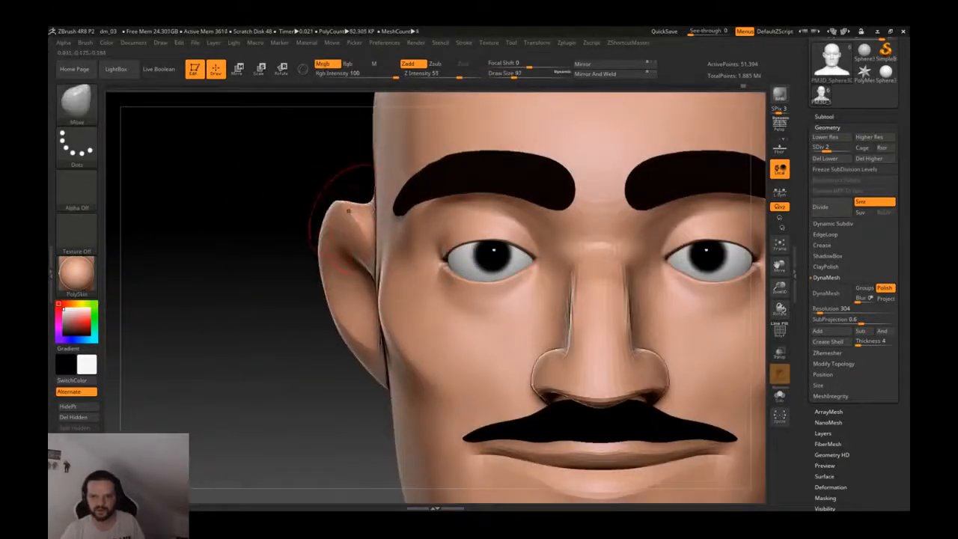
mouse_move(340, 208)
right_down()
mouse_move(377, 210)
mouse_move(344, 208)
right_up()
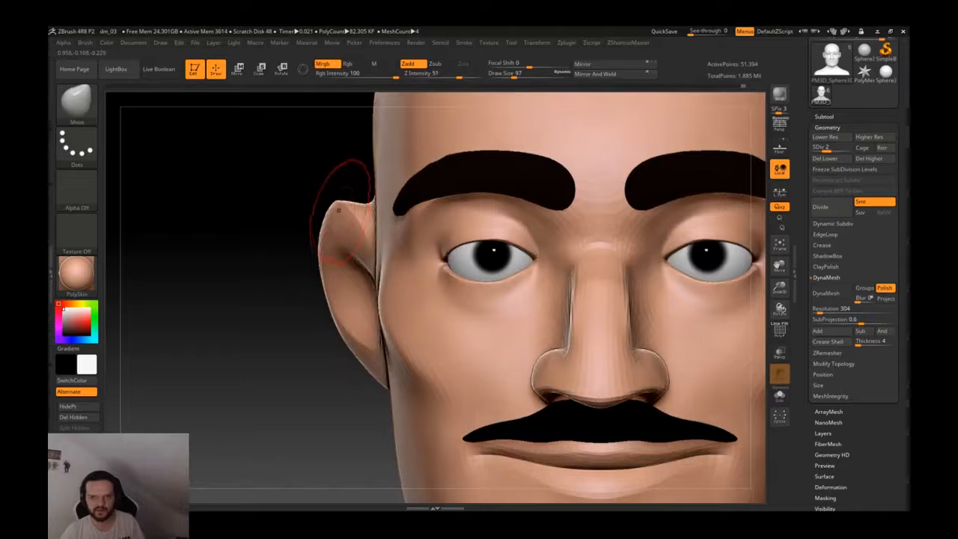
drag(339, 208, 336, 203)
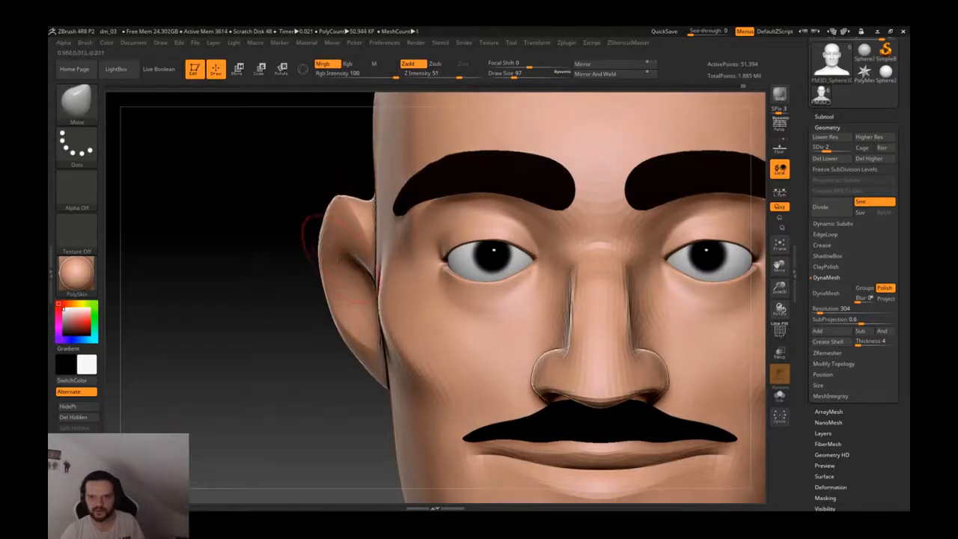
- Try to carve a groove inside the ear with the DamStandard brush
right_drag(340, 259, 389, 261)
key(b)
key(d)
key(s)
mouse_move(382, 250)
mouse_down()
mouse_move(335, 227)
mouse_move(296, 250)
mouse_move(281, 300)
mouse_move(317, 335)
mouse_move(382, 326)
mouse_up()
key(ctrl+z)
key(ctrl+z)
right_drag(382, 326, 422, 322)
key(ctrl+z)
key(shift+f)
key(shift+f)
- Deepen the inner hollow of the ears with the Clay brush at draw size 97
key(b)
key(c)
key(l)
mouse_move(383, 262)
alt+mouse_down()
mouse_move(351, 257)
mouse_move(340, 318)
mouse_move(350, 329)
mouse_move(341, 273)
mouse_move(348, 254)
alt+mouse_up()
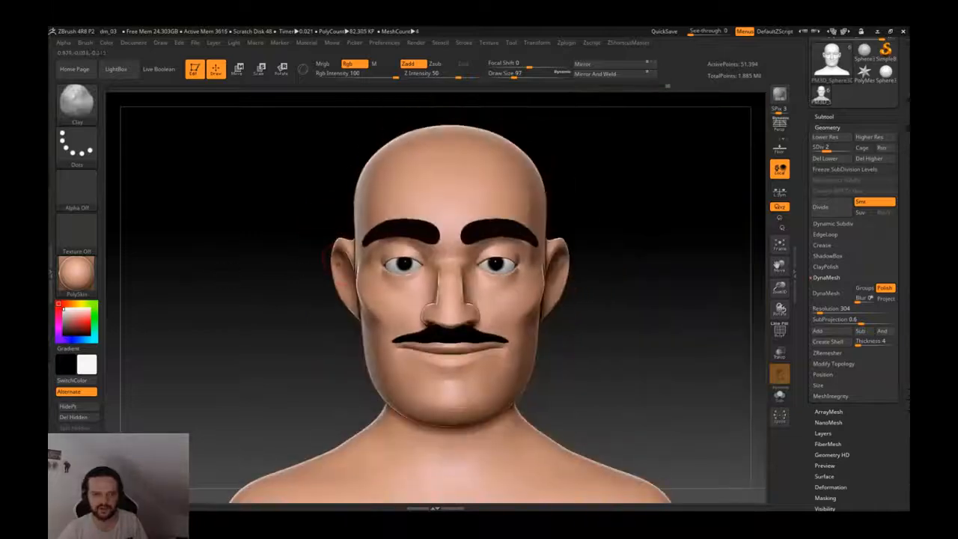
alt+drag(303, 262, 300, 329)
mouse_move(187, 314)
mouse_down()
mouse_move(254, 314)
mouse_move(293, 333)
mouse_move(293, 322)
mouse_move(274, 326)
mouse_move(299, 321)
mouse_up()
- Carve a curved groove around the ear's inner bowl with the DamStandard brush at draw size 97
key(b)
key(c)
key(b)
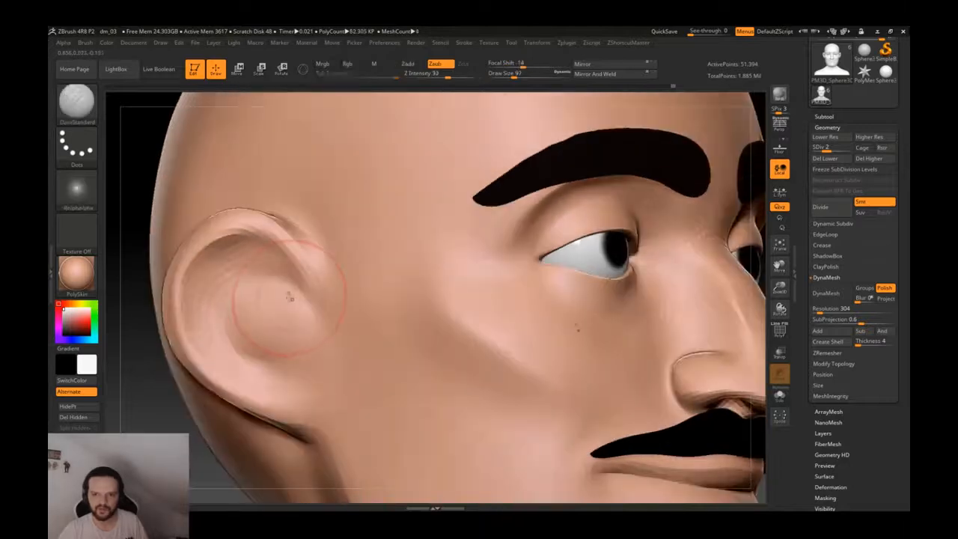
mouse_move(289, 296)
mouse_down()
mouse_move(223, 301)
mouse_move(291, 295)
mouse_move(266, 314)
mouse_up()
mouse_move(317, 371)
mouse_down()
mouse_move(299, 288)
mouse_move(348, 377)
mouse_up()
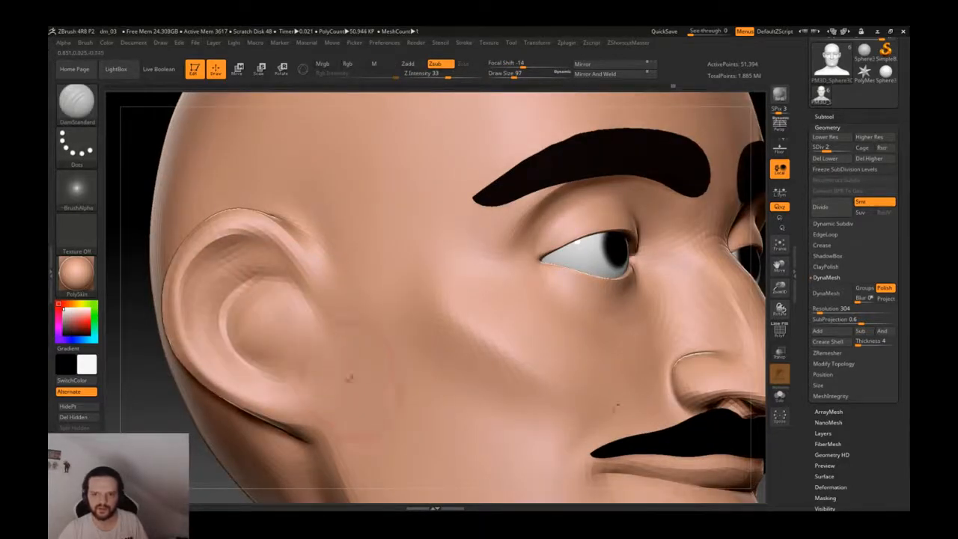
- Switch to the Inflat brush and smooth the front of the ear's inner bowl where it meets the cheek
key(b)
key(i)
key(n)
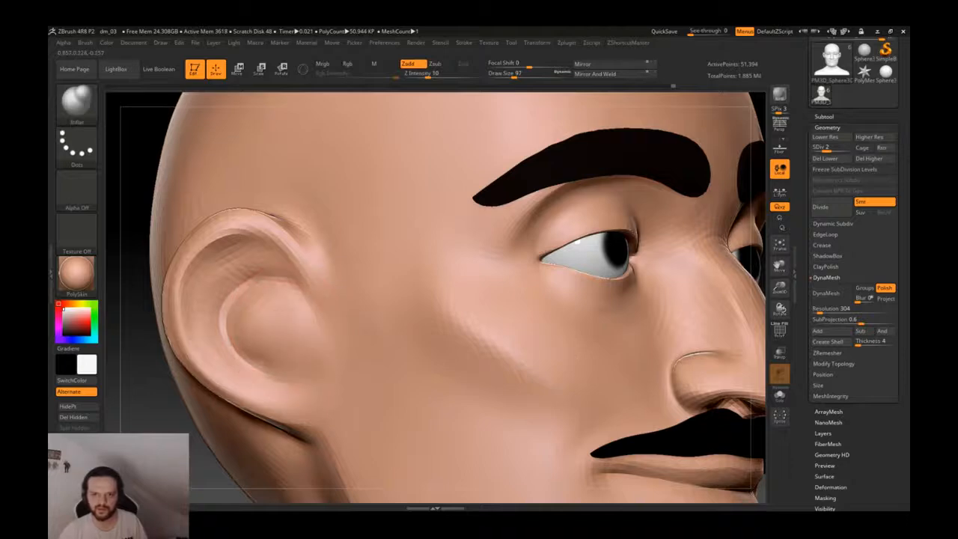
shift+drag(262, 338, 330, 350)
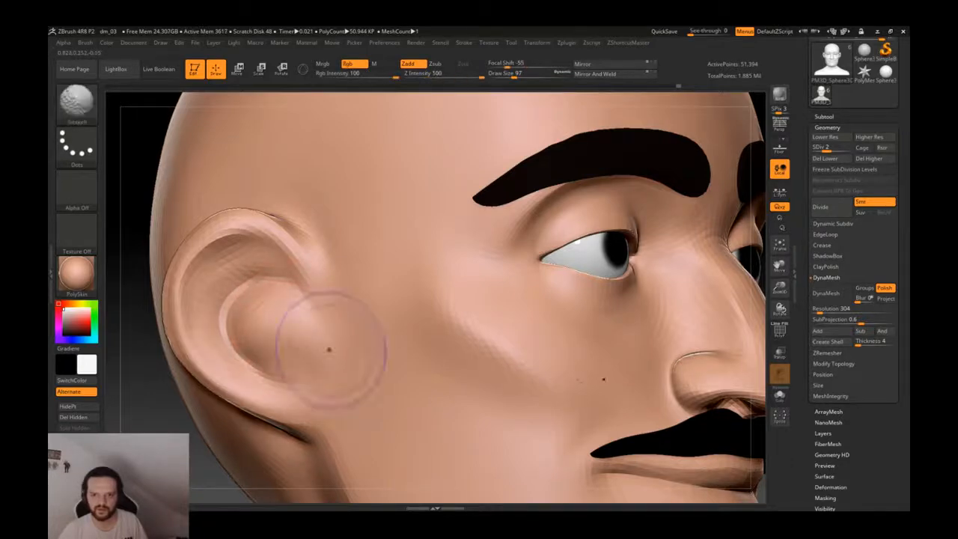
mouse_move(317, 322)
right_down()
mouse_move(246, 318)
mouse_move(290, 312)
mouse_move(322, 359)
right_up()
- Refine the ear's inner forms with the Clay brush at draw size 97
key(b)
key(c)
key(l)
ctrl+right_drag(327, 299, 337, 322)
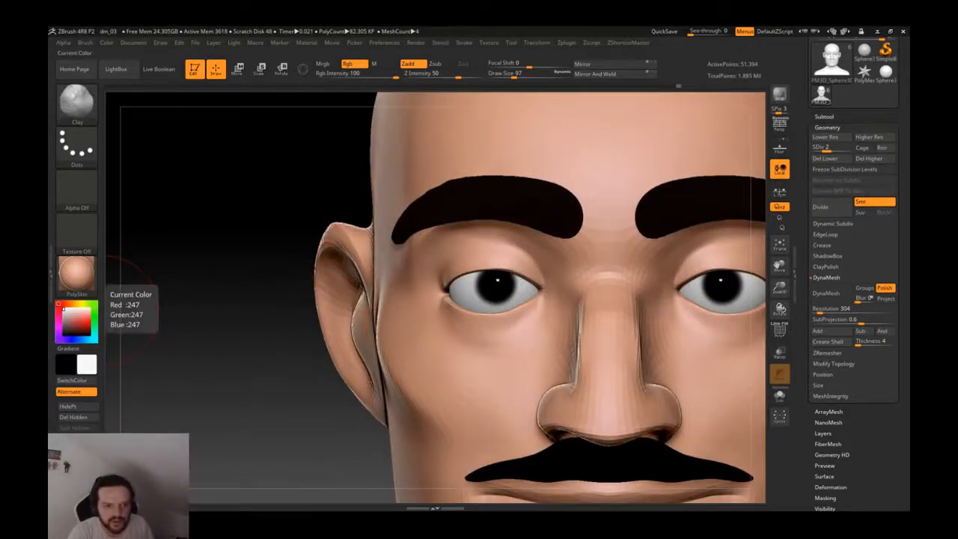
right_drag(456, 320, 676, 354)
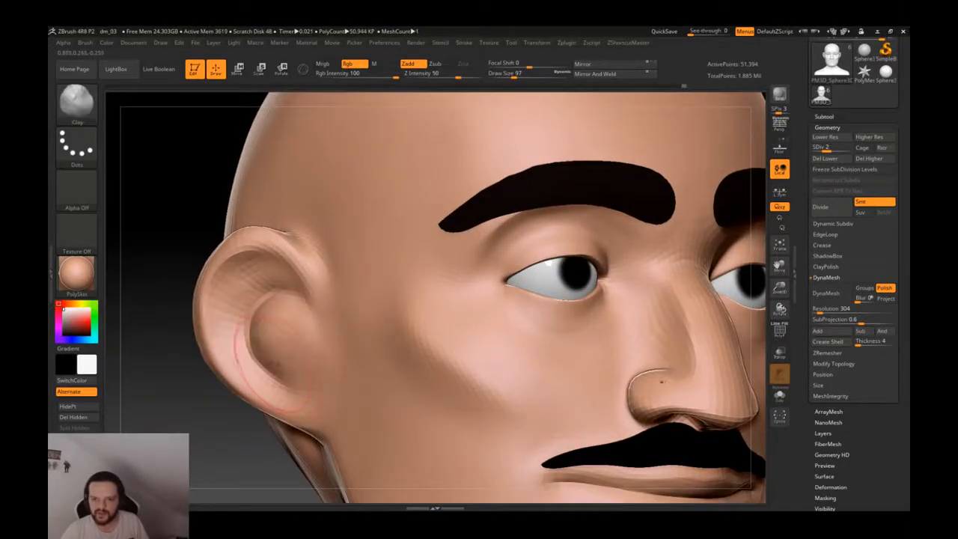
mouse_move(339, 311)
ctrl+right_down()
mouse_move(337, 255)
mouse_move(292, 299)
ctrl+right_up()
- Try to carve sharper inner ear folds at subdivision level 4 with the DamStandard brush at draw size 77
key(b)
key(d)
key(s)
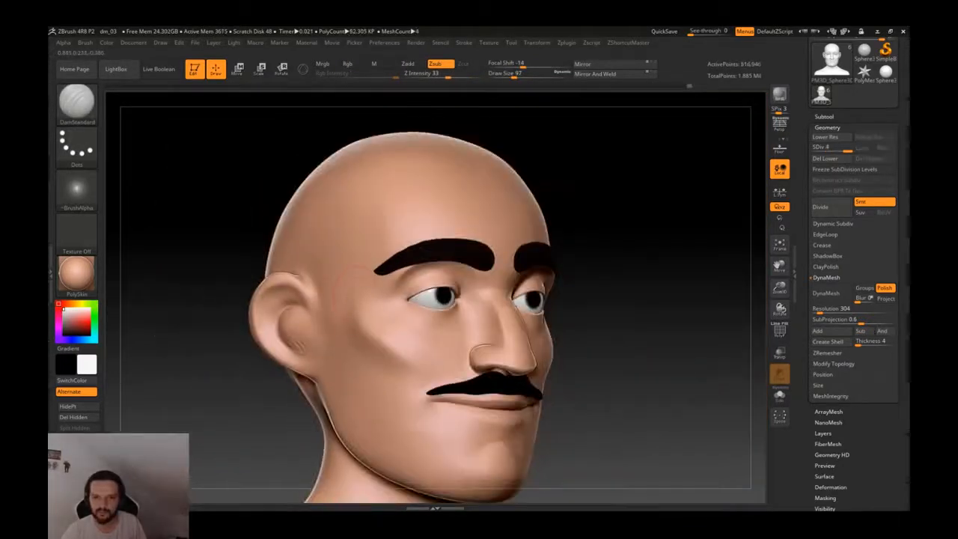
key(shift)
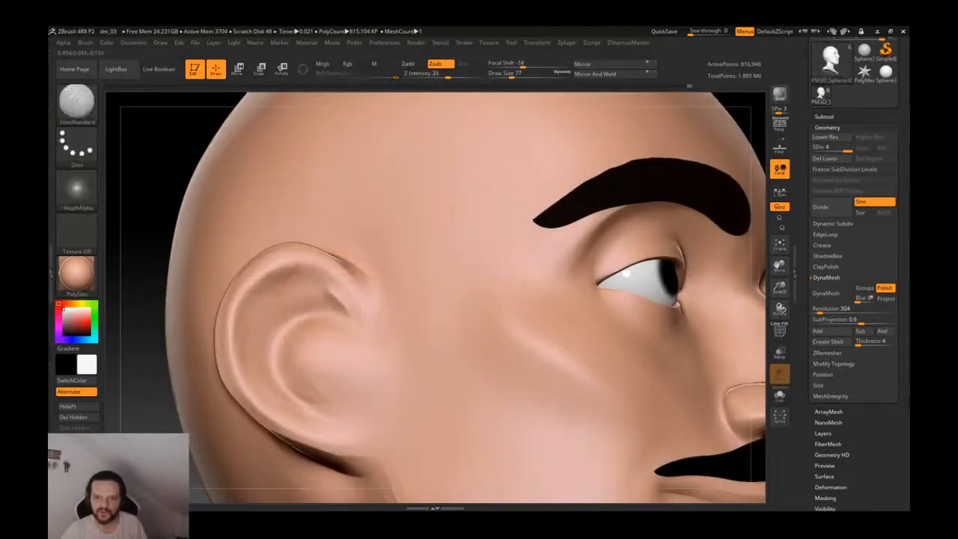
mouse_move(331, 290)
mouse_down()
mouse_move(255, 282)
mouse_move(247, 369)
mouse_move(280, 413)
mouse_up()
key(ctrl+z)
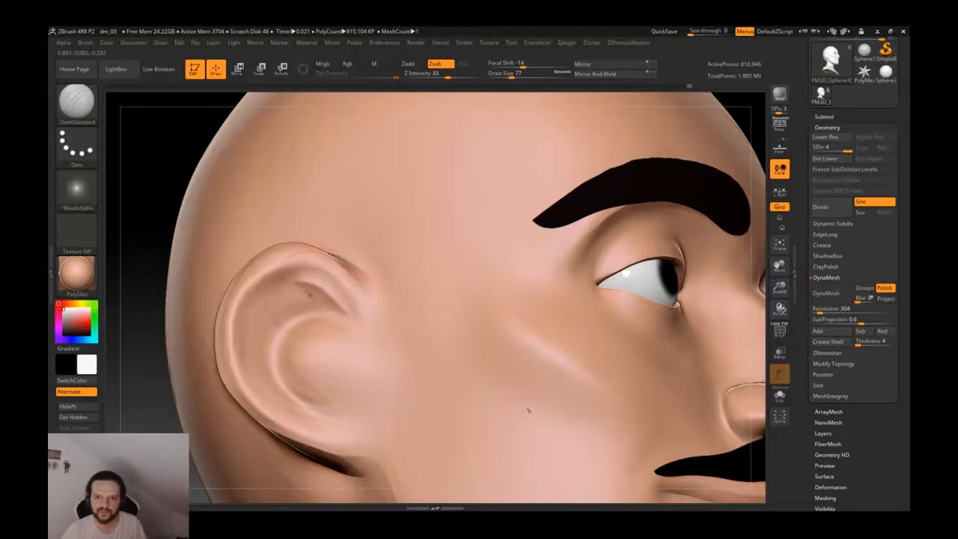
key(ctrl+z)
drag(349, 312, 337, 288)
mouse_move(228, 326)
mouse_down()
mouse_move(253, 389)
mouse_move(327, 435)
mouse_up()
key(ctrl+z)
- Try to sharpen the ear's upper inner fold with the Pinch brush
key(b)
key(p)
key(i)
key(bracketleft)
key(bracketleft)
mouse_move(347, 313)
mouse_down()
mouse_move(341, 268)
mouse_move(318, 257)
mouse_up()
key(ctrl+z)
- Lower the head mesh to subdivision level 2 and switch to the Clay brush for further ear work
key(shift+d)
key(bracketleft)
key(bracketleft)
key(bracketleft)
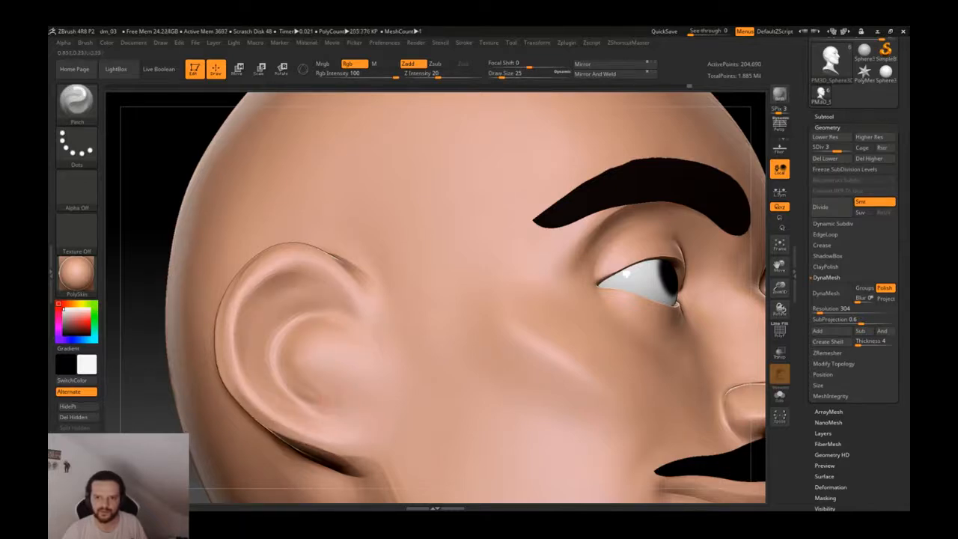
right_drag(389, 389, 441, 411)
key(b)
key(c)
key(l)
key(shift+d)
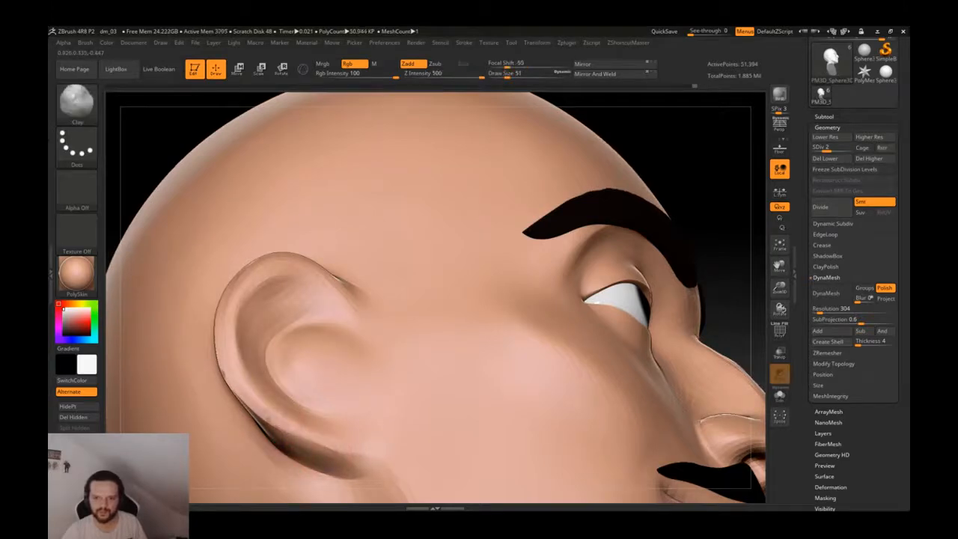
- Smooth the back of the ear and the area around the lobe with a draw size of 51
right_drag(299, 422, 378, 420)
right_drag(229, 380, 221, 373)
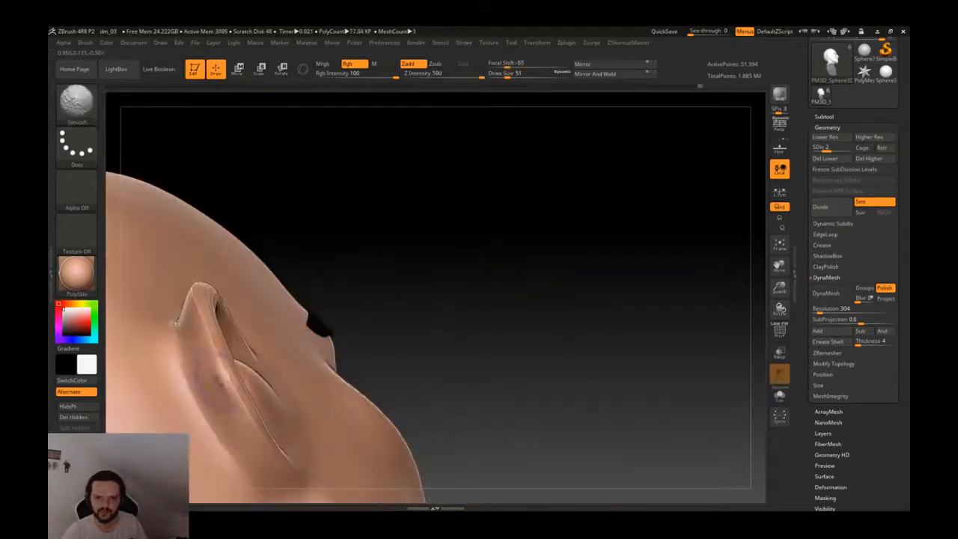
shift+drag(198, 376, 224, 427)
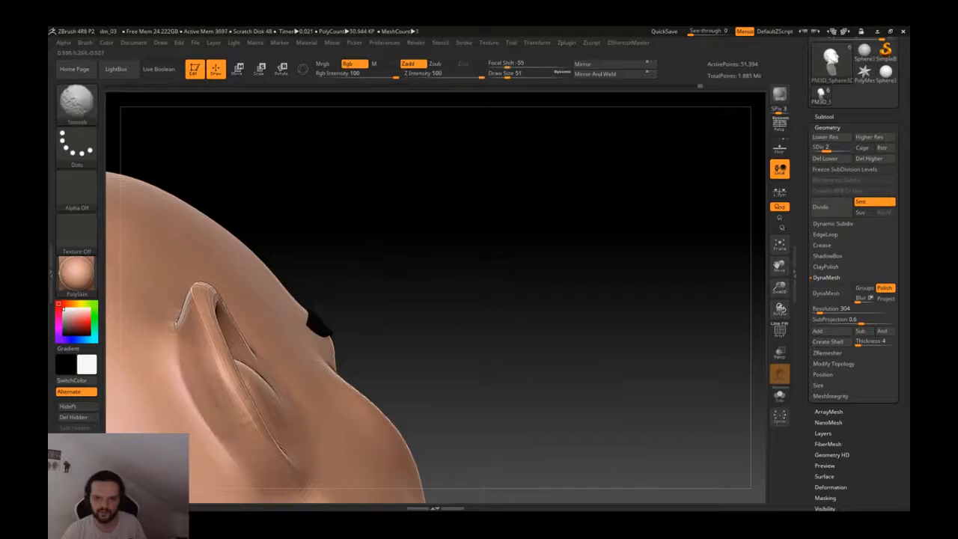
mouse_move(479, 314)
right_down()
mouse_move(404, 337)
mouse_move(284, 321)
mouse_move(254, 254)
mouse_move(284, 389)
mouse_move(307, 397)
right_up()
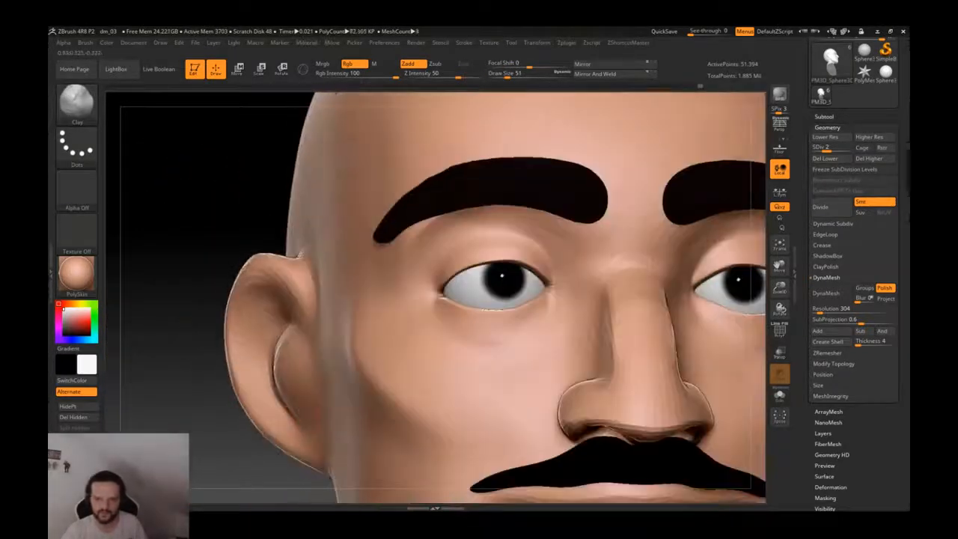
shift+drag(306, 419, 303, 397)
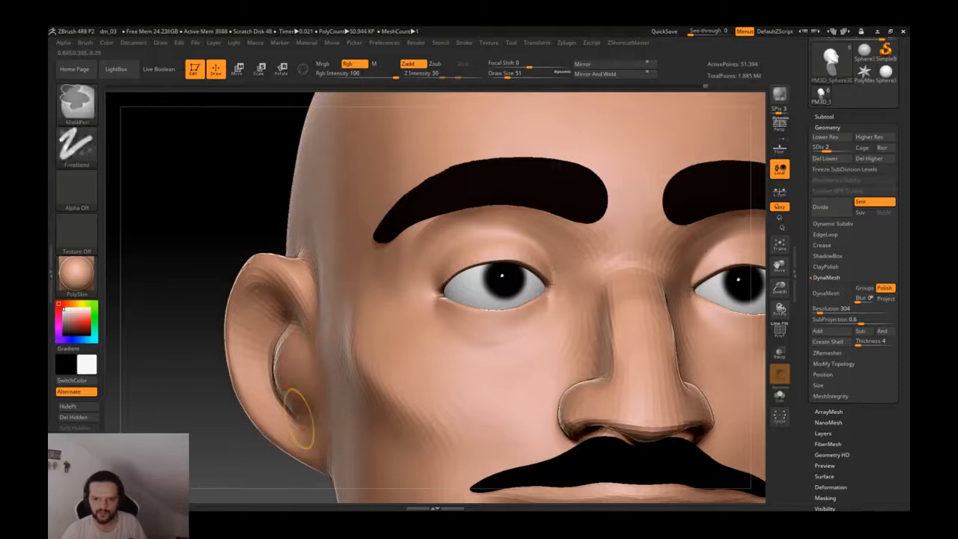
- Return the head mesh to subdivision level 4 and smooth the inner ear with a draw size of 51
right_drag(300, 418, 337, 422)
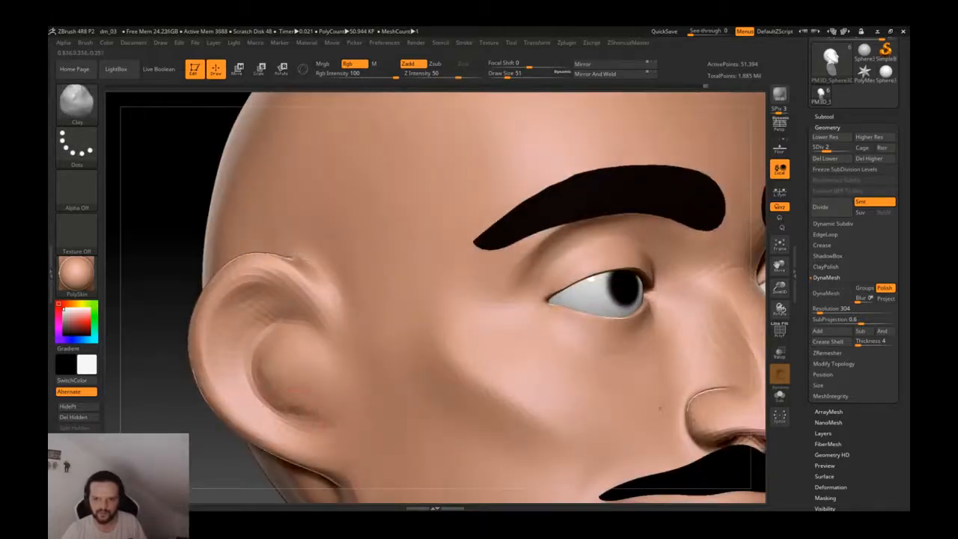
key(shift)
ctrl+right_drag(321, 373, 345, 327)
key(d)
key(d)
ctrl+right_drag(296, 376, 309, 357)
key(shift)
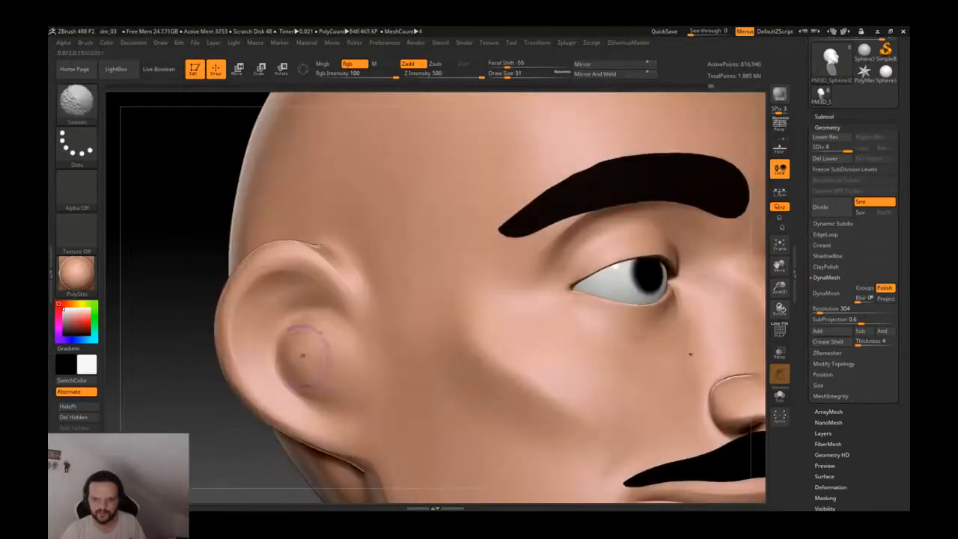
ctrl+right_drag(379, 357, 249, 327)
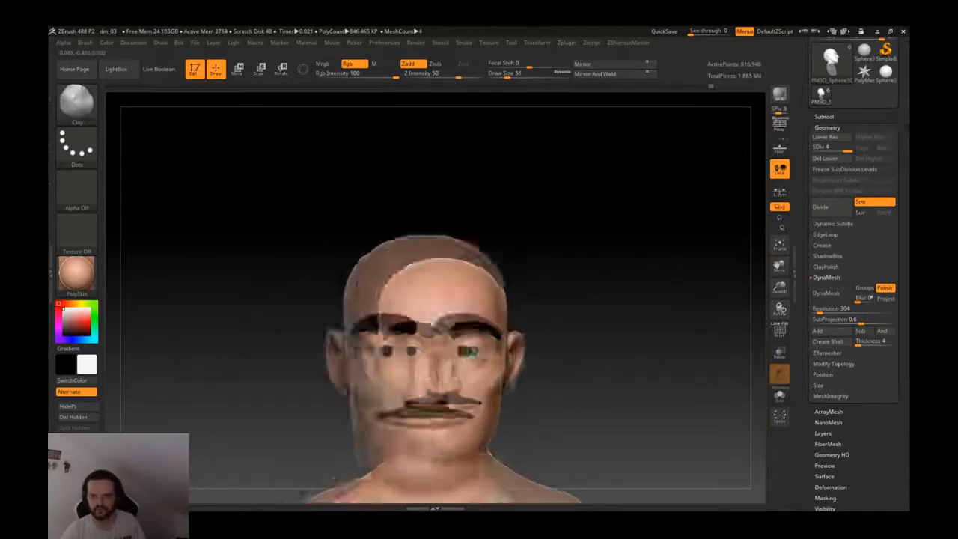
mouse_move(250, 327)
ctrl+right_down()
mouse_move(279, 348)
mouse_move(244, 334)
ctrl+right_up()
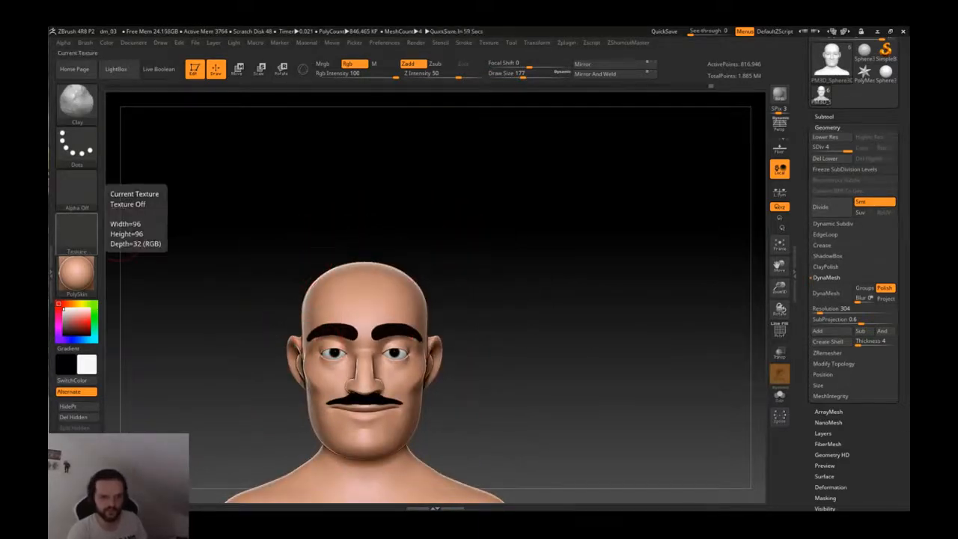
- Try to carve a crease below the eye with the DamStandard brush at draw size 54, and undo the strokes
right_drag(390, 277, 425, 331)
alt+right_drag(427, 378, 382, 307)
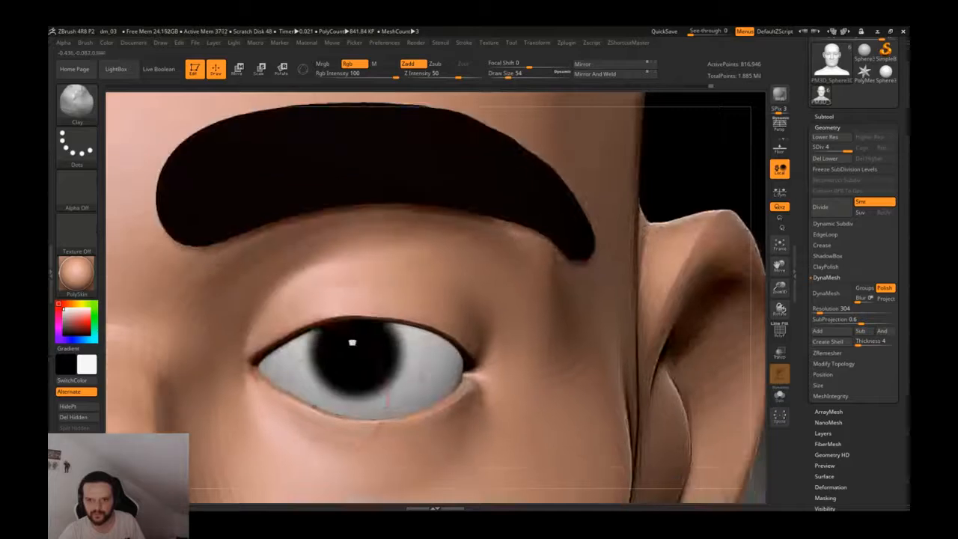
alt+right_drag(296, 397, 277, 350)
key(b)
key(d)
key(s)
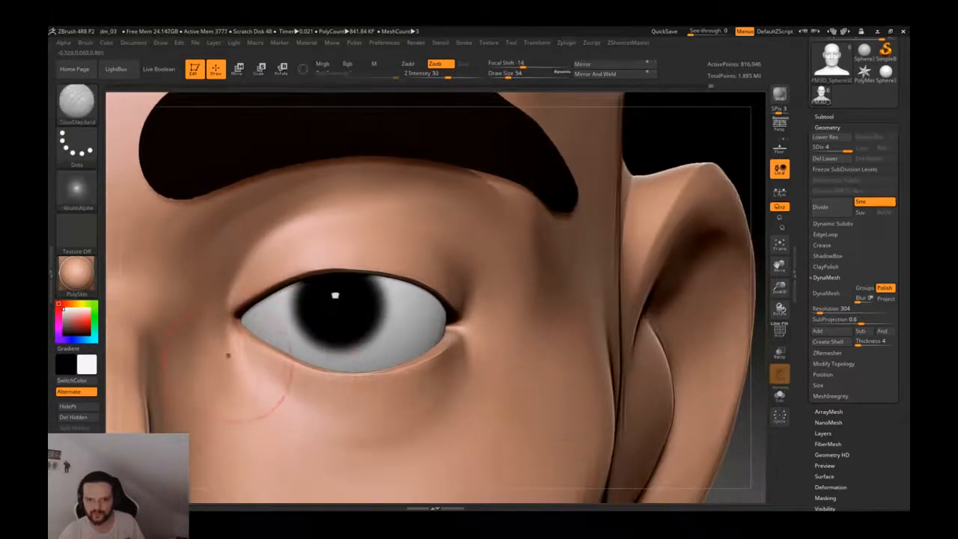
drag(227, 329, 268, 407)
ctrl+right_drag(389, 380, 376, 321)
mouse_move(294, 355)
mouse_down()
mouse_move(308, 398)
mouse_move(311, 385)
mouse_up()
key(ctrl+z)
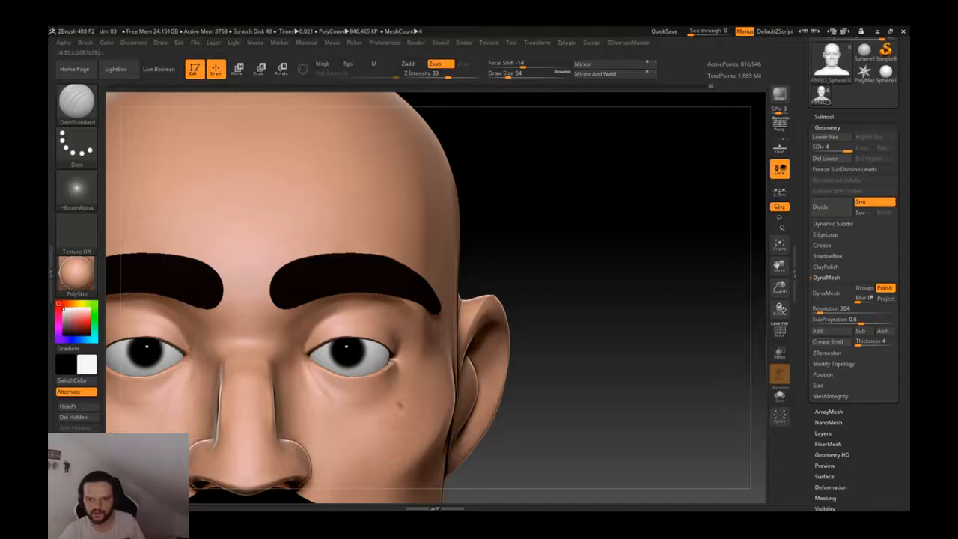
key(ctrl+z)
- Lower the head to subdivision level 3 and soften the under-eye area with the Clay brush and smoothing at draw size 54
mouse_move(318, 386)
ctrl+right_down()
mouse_move(318, 322)
mouse_move(321, 389)
ctrl+right_up()
key(b)
key(c)
key(l)
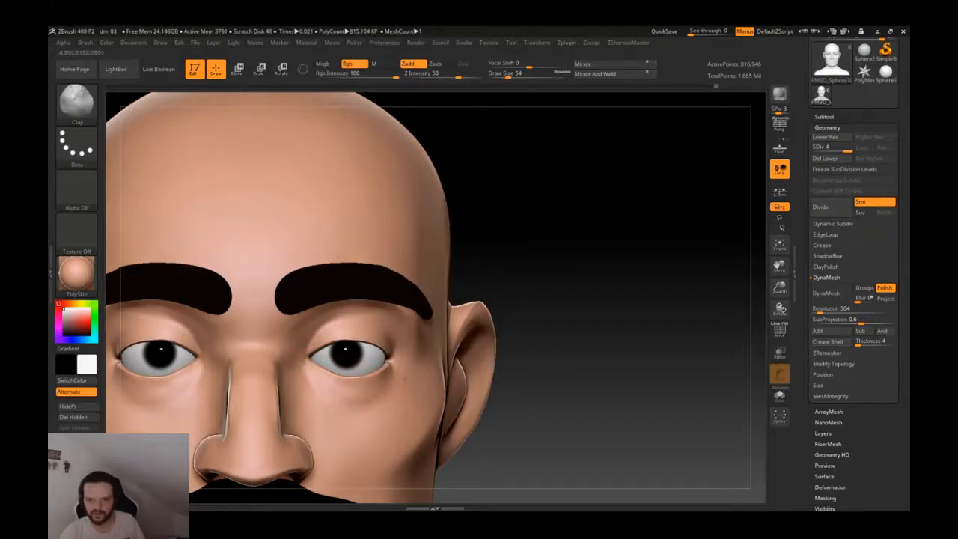
key(shift+d)
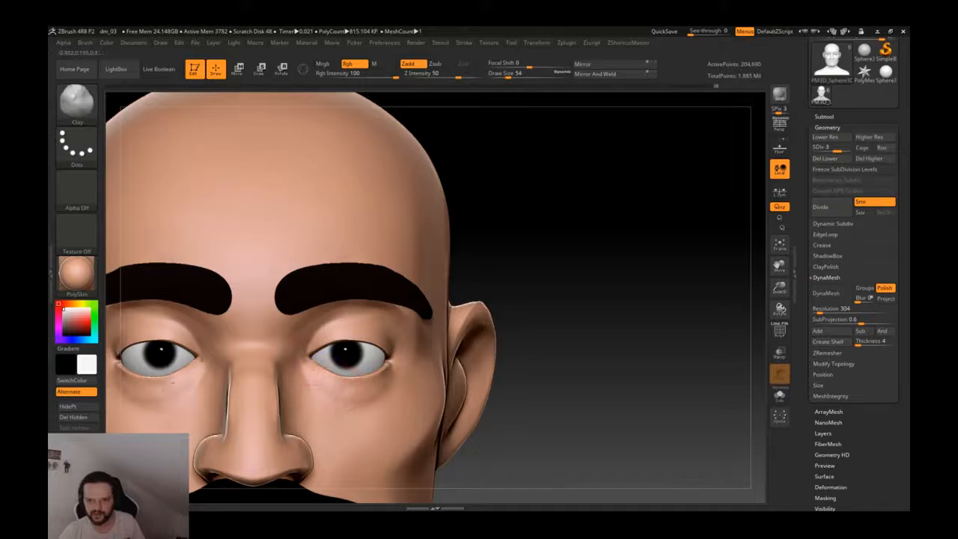
mouse_move(396, 383)
ctrl+right_down()
mouse_move(401, 341)
mouse_move(464, 411)
ctrl+right_up()
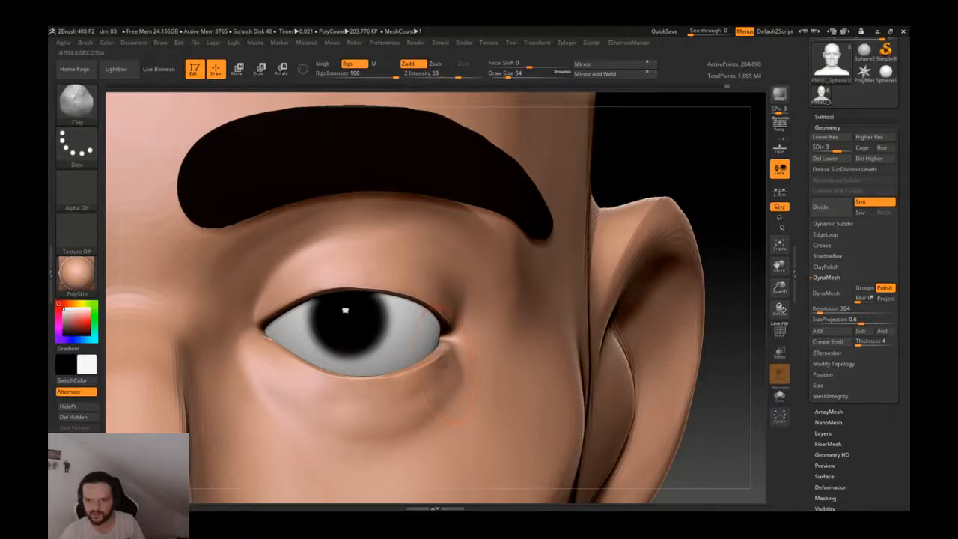
key(shift)
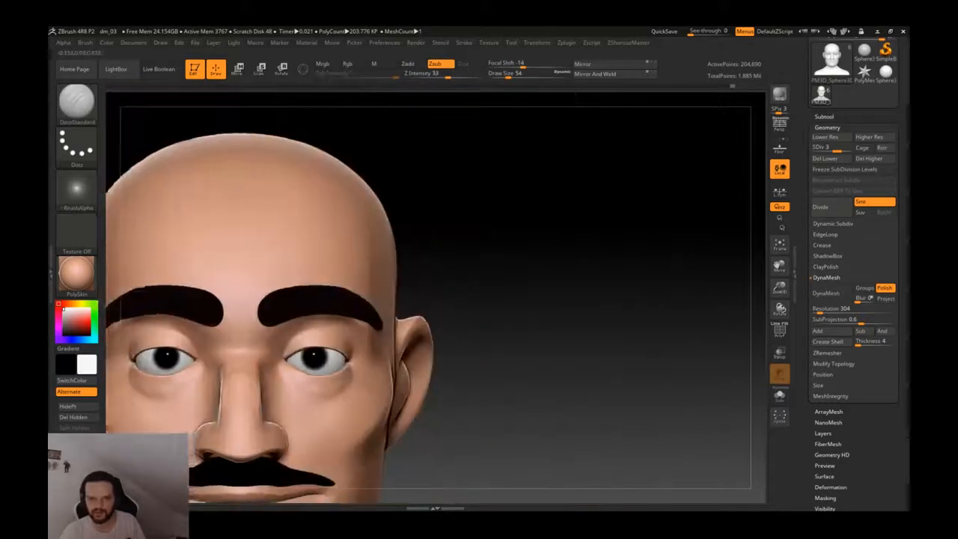
- Try several DamStandard strokes from the inner eye corner to outline the eye bag, undoing the unwanted ones
ctrl+right_drag(285, 372, 282, 347)
drag(274, 362, 313, 414)
key(ctrl+z)
drag(277, 367, 322, 406)
key(ctrl+z)
drag(275, 361, 405, 399)
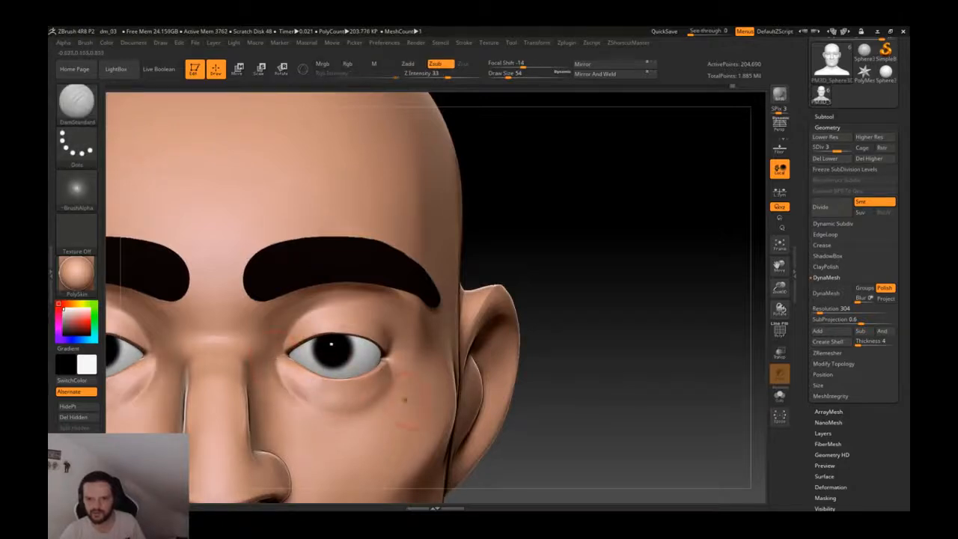
shift+drag(296, 367, 277, 380)
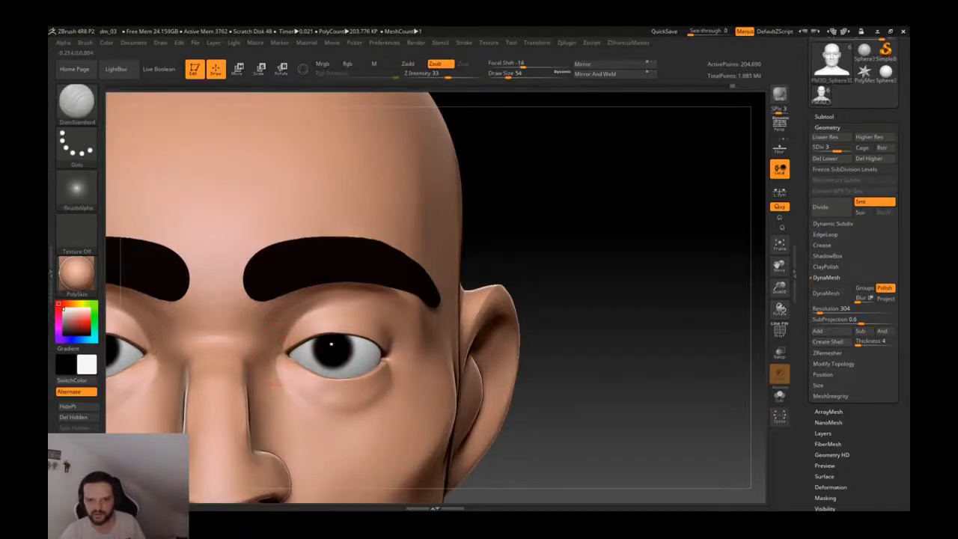
key(ctrl+z)
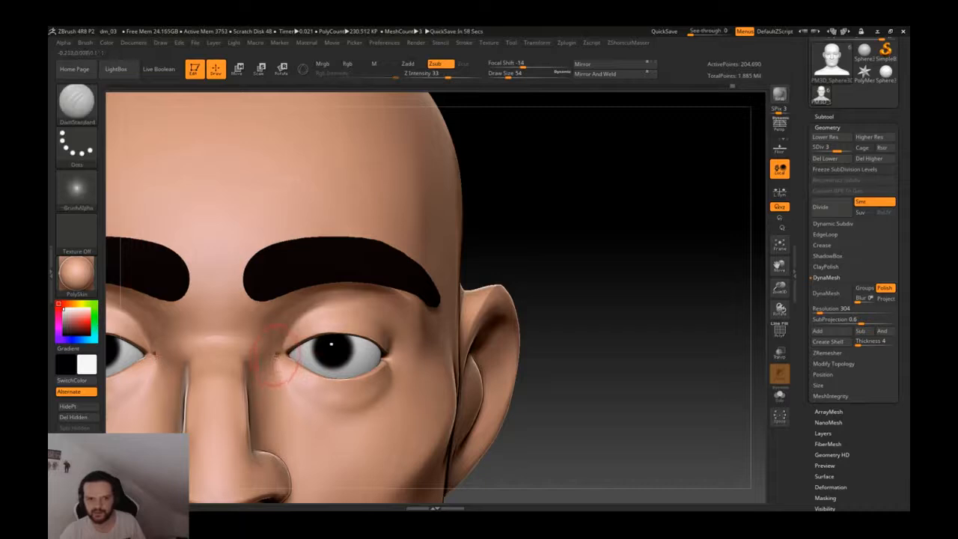
- Carve the eye-bag crease from the inner eye corner around below the eye with DamStandard at draw size 54
drag(279, 363, 325, 406)
key(ctrl+z)
drag(279, 362, 330, 408)
key(ctrl+z)
drag(279, 362, 338, 409)
key(ctrl+z)
drag(280, 363, 373, 396)
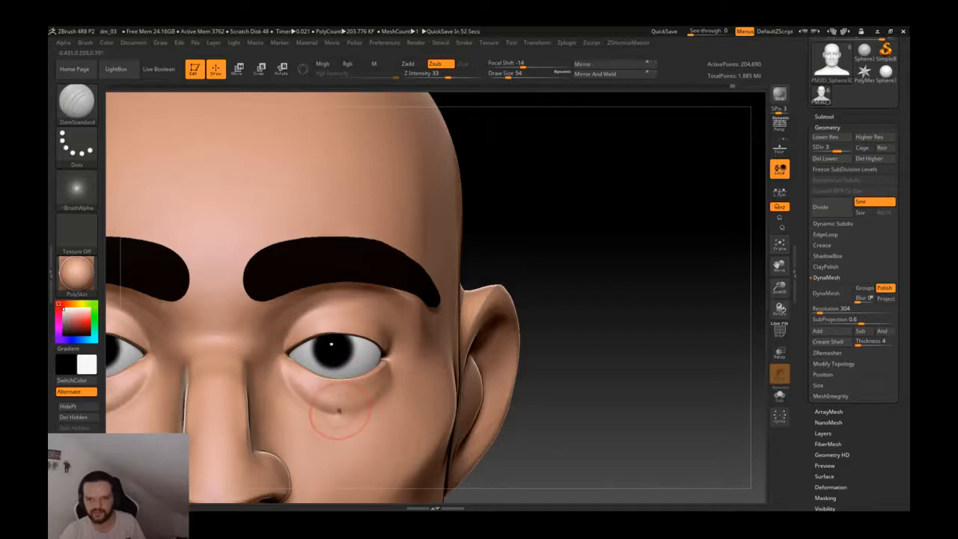
key(ctrl+z)
drag(279, 362, 416, 388)
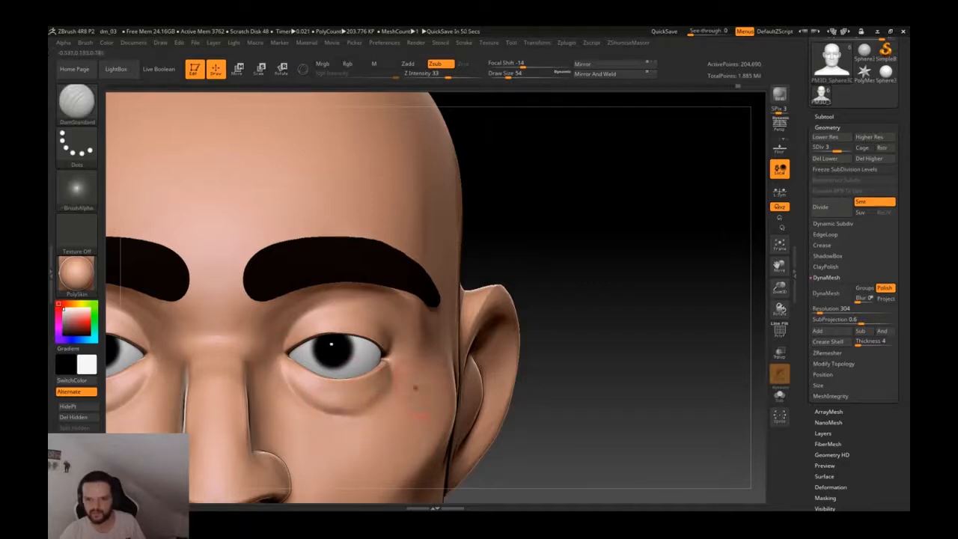
- Smooth the eye-bag crease and flatten the inner part of the bag with the TrimDynamic brush at draw size 23
mouse_move(367, 391)
ctrl+right_down()
mouse_move(374, 321)
mouse_move(423, 403)
ctrl+right_up()
key(shift)
ctrl+right_drag(338, 413, 341, 448)
key(b)
key(t)
key(d)
key(s)
drag(309, 380, 319, 382)
right_drag(321, 382, 282, 363)
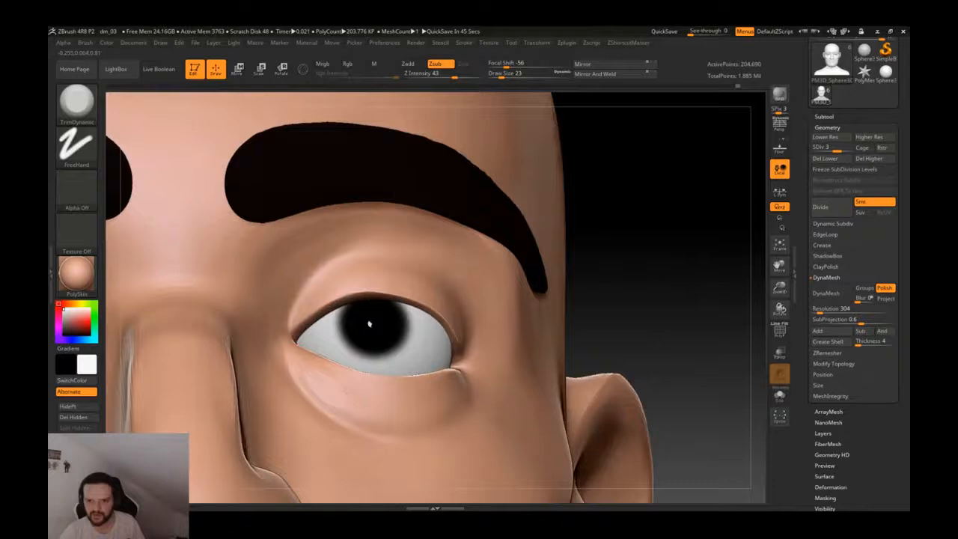
- Smooth the eye bag at subdivision level 2 and refine the smoothing at level 4
key(shift+d)
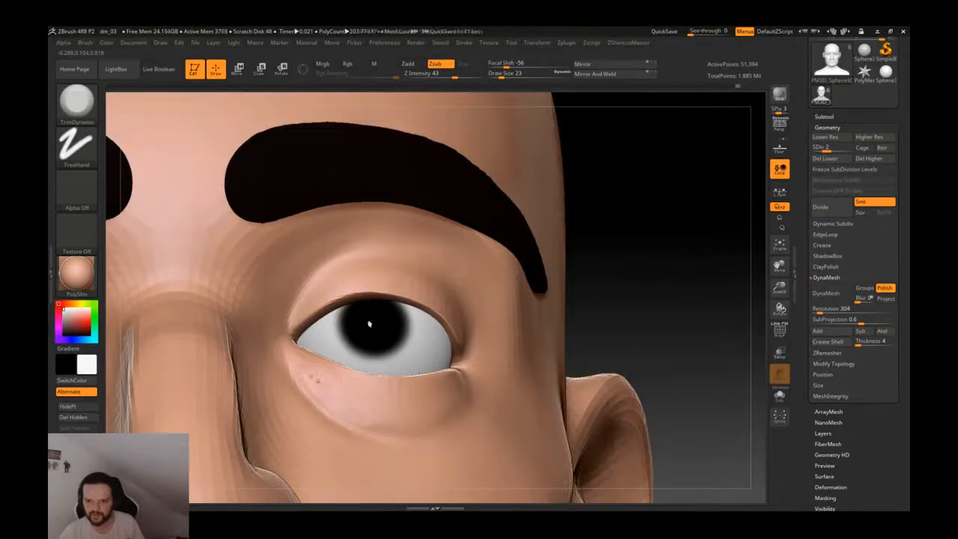
mouse_move(321, 380)
shift+mouse_down()
mouse_move(375, 404)
mouse_move(364, 401)
shift+mouse_up()
right_drag(364, 401, 344, 433)
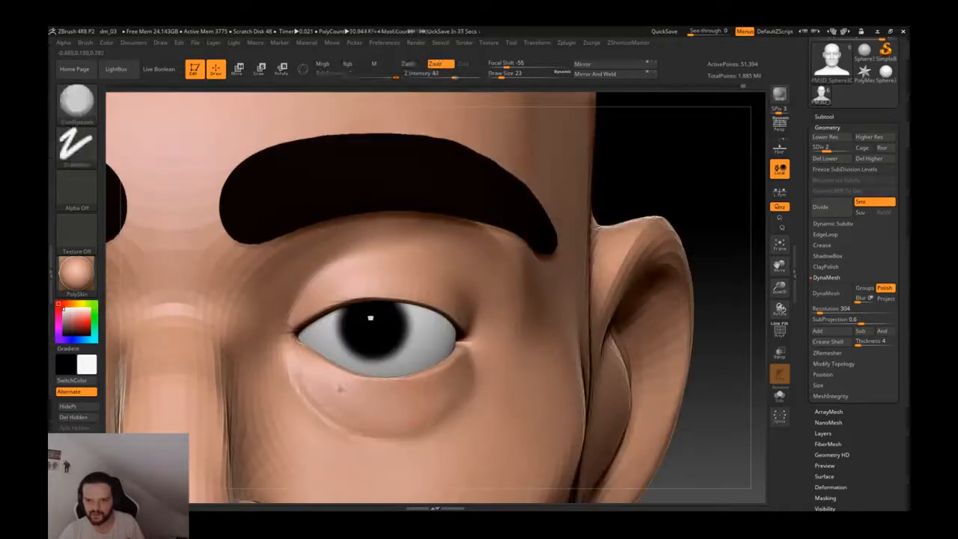
key(d)
key(d)
mouse_move(367, 374)
ctrl+right_down()
mouse_move(367, 314)
mouse_move(380, 381)
ctrl+right_up()
shift+drag(380, 380, 355, 362)
- Lower the head to subdivision level 3 and smooth the lower edge of the eye bag with a draw size of 51
key(bracketright)
key(bracketright)
key(bracketright)
key(shift+d)
mouse_move(359, 366)
ctrl+right_down()
mouse_move(361, 295)
mouse_move(419, 298)
mouse_move(423, 367)
mouse_move(355, 365)
ctrl+right_up()
key(b)
key(d)
key(s)
key(shift)
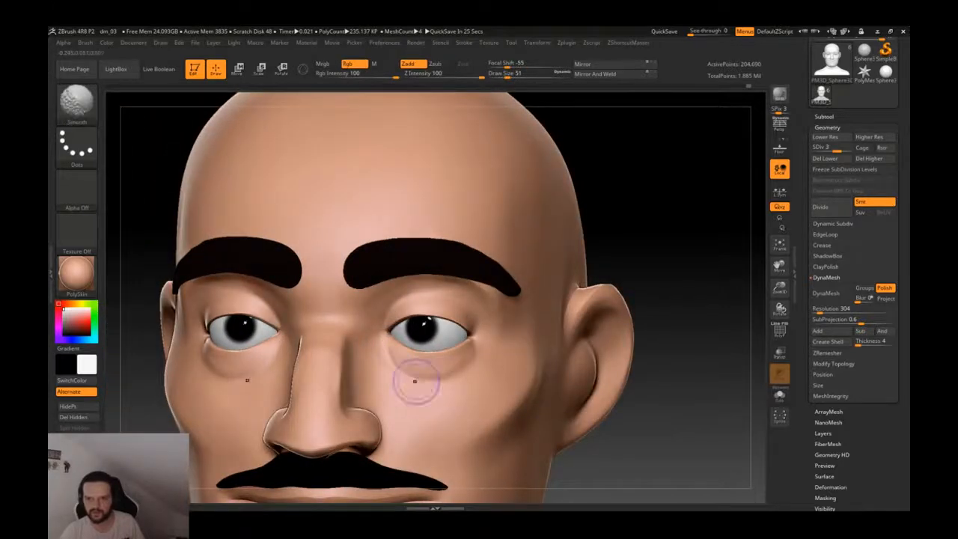
- Blend the cheek into the lower edge of the eye bag with the Clay brush at draw size 80 and smoothing
key(b)
key(c)
key(l)
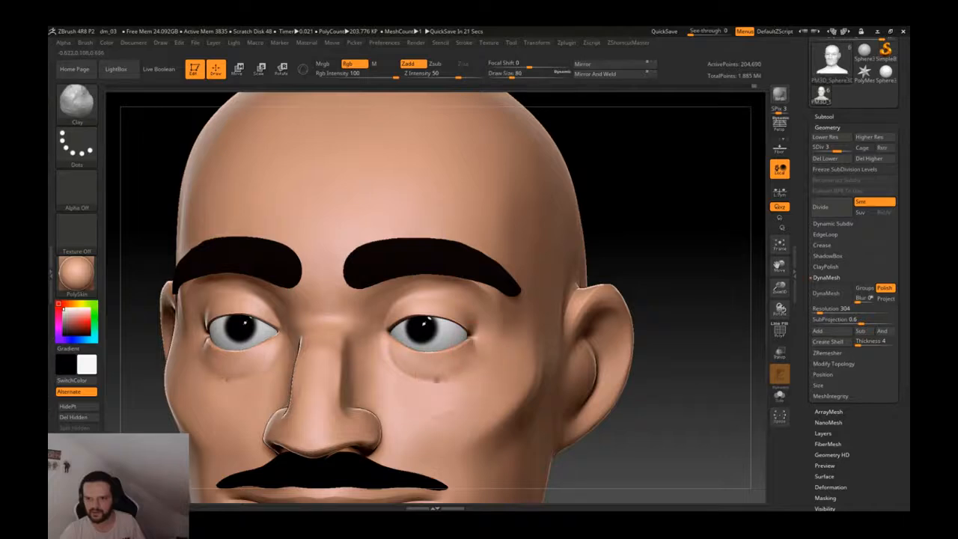
key(shift)
mouse_move(479, 336)
ctrl+right_down()
mouse_move(464, 277)
mouse_move(487, 299)
ctrl+right_up()
mouse_move(503, 376)
ctrl+right_down()
mouse_move(547, 380)
mouse_move(526, 279)
ctrl+right_up()
- Lower the head to subdivision level 1 and try to reshape the sides of the jaw with the Move brush
key(])
key(])
key(])
key(])
key(])
key(])
key(s)
click(499, 380)
key(b)
key(m)
key(v)
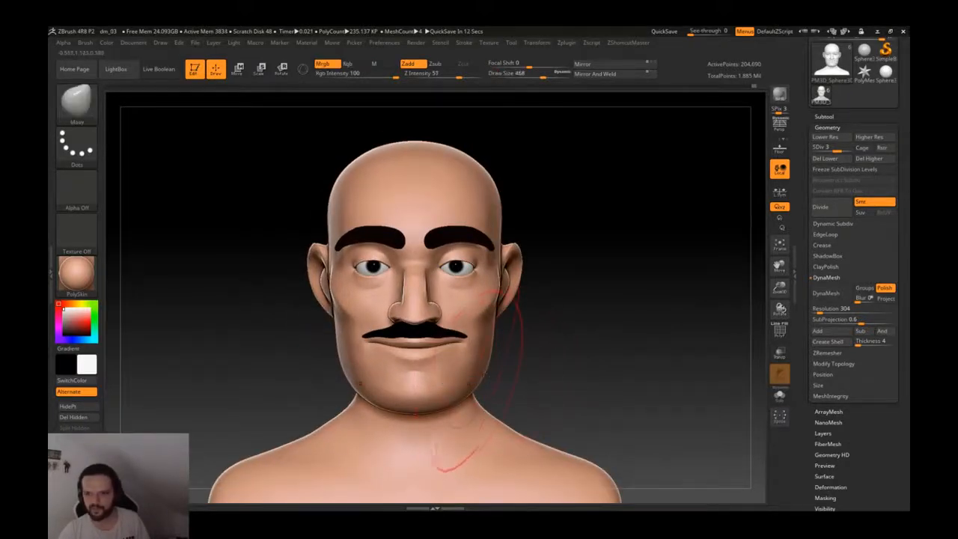
key(shift+d)
key(shift+d)
drag(485, 380, 456, 398)
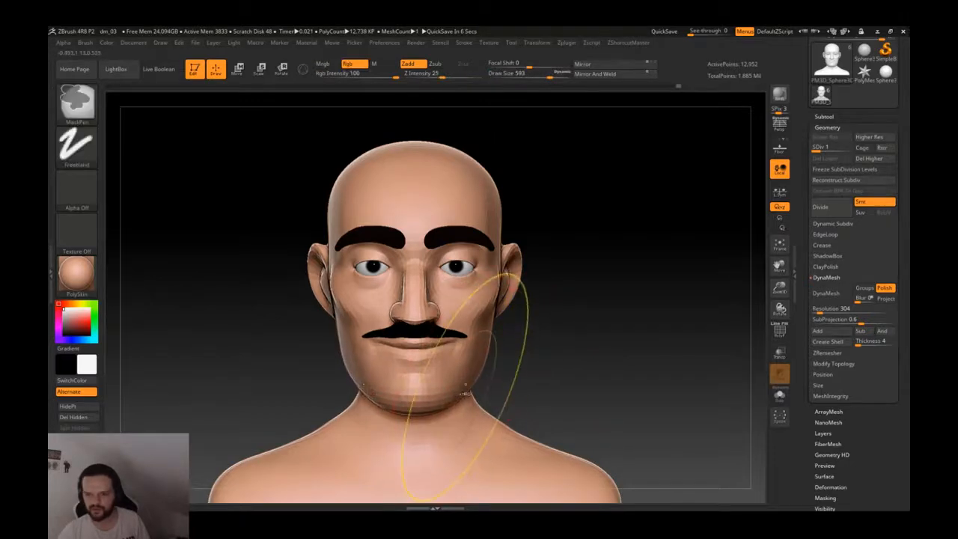
key(s)
drag(482, 372, 473, 370)
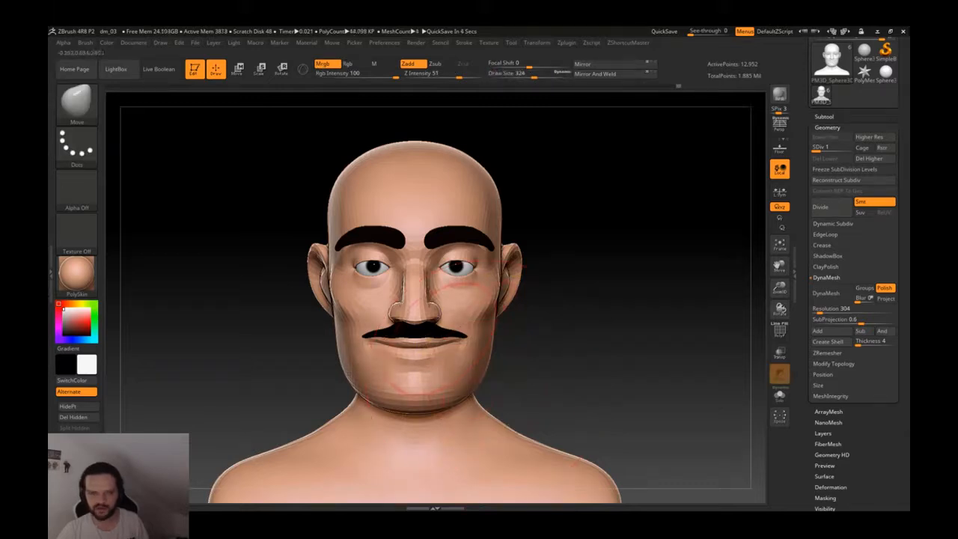
- Mask the whole bust except the lower jaw and chin, with a soft mask edge below the mouth
ctrl+drag(415, 367, 415, 224)
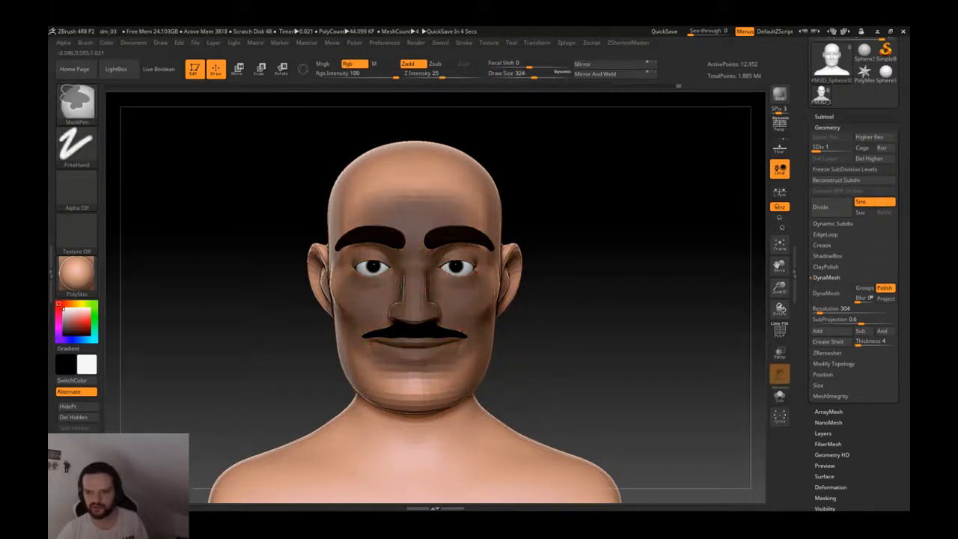
ctrl+drag(511, 359, 524, 376)
mouse_move(415, 390)
ctrl+mouse_down()
mouse_move(404, 396)
mouse_move(463, 374)
mouse_move(344, 344)
mouse_move(479, 332)
mouse_move(351, 306)
ctrl+mouse_up()
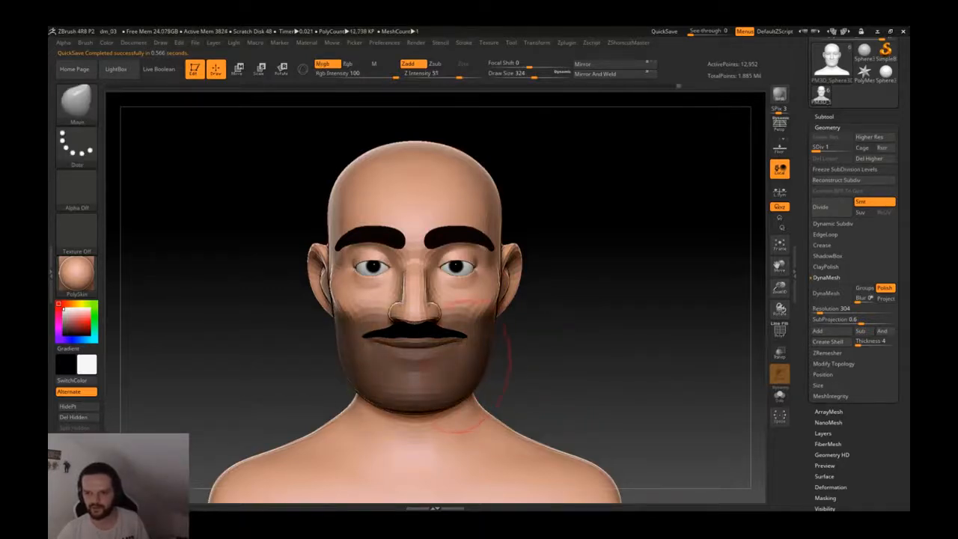
mouse_move(414, 329)
ctrl+alt+mouse_down()
mouse_move(449, 344)
mouse_move(460, 317)
ctrl+alt+mouse_up()
ctrl+click(543, 366)
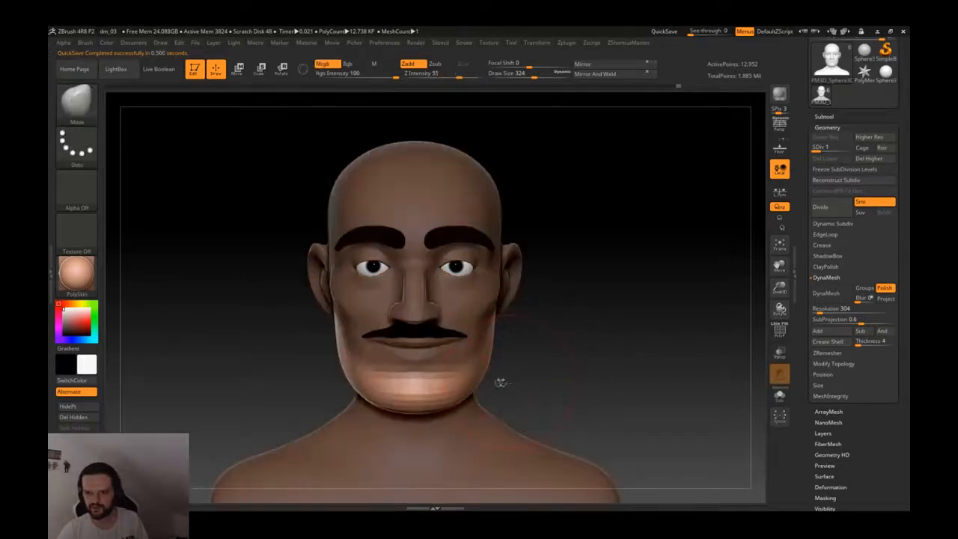
- Narrow the unmasked jaw and pull the chin down with the Move brush at draw size 500
drag(446, 390, 421, 409)
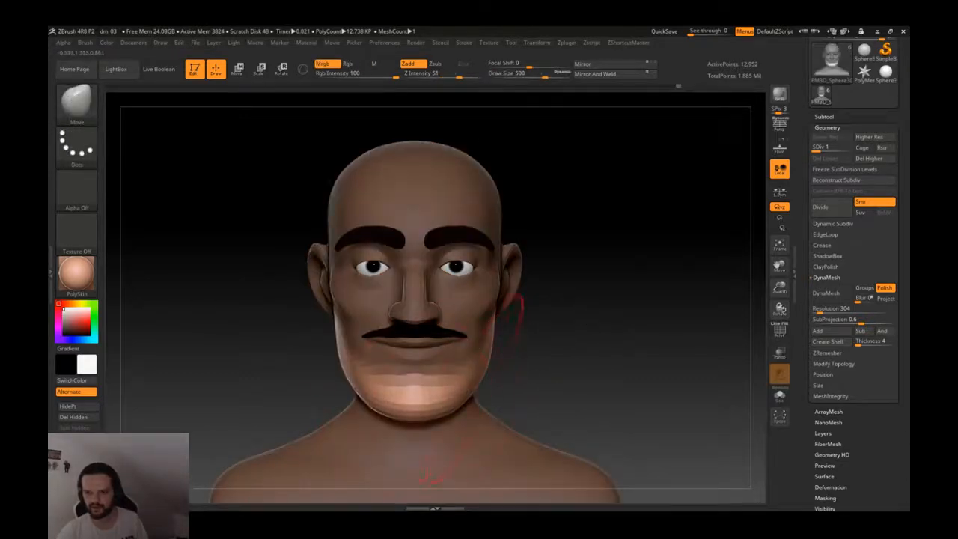
drag(557, 336, 422, 315)
shift+drag(450, 374, 415, 403)
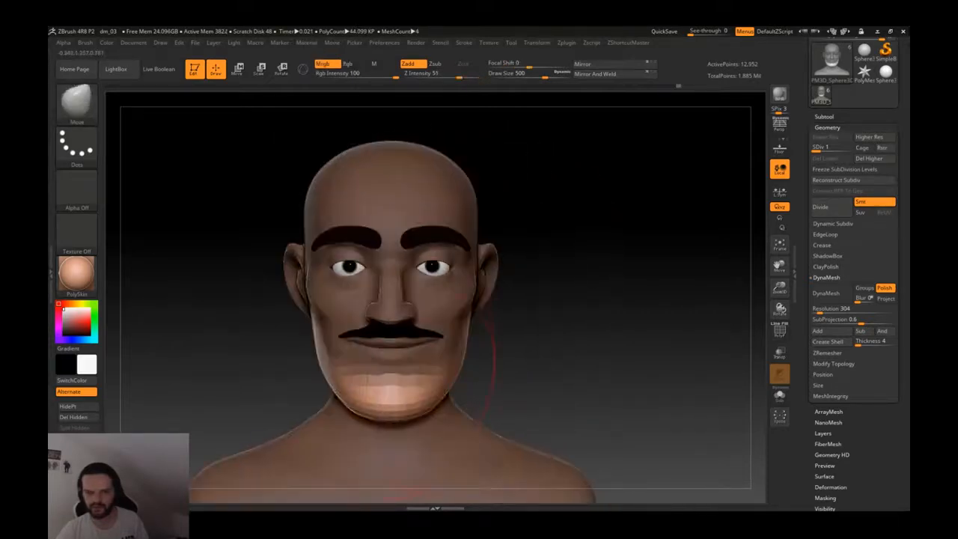
- Return the head to subdivision level 4 and smooth the area between the lower lip and chin with a draw size of 56
key(d)
key(d)
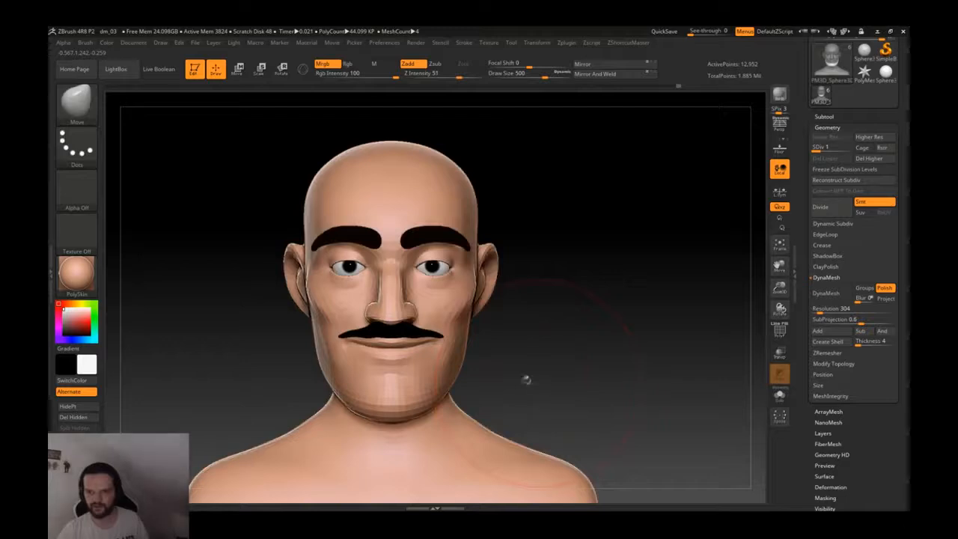
key(d)
scroll(416, 392, up, 5)
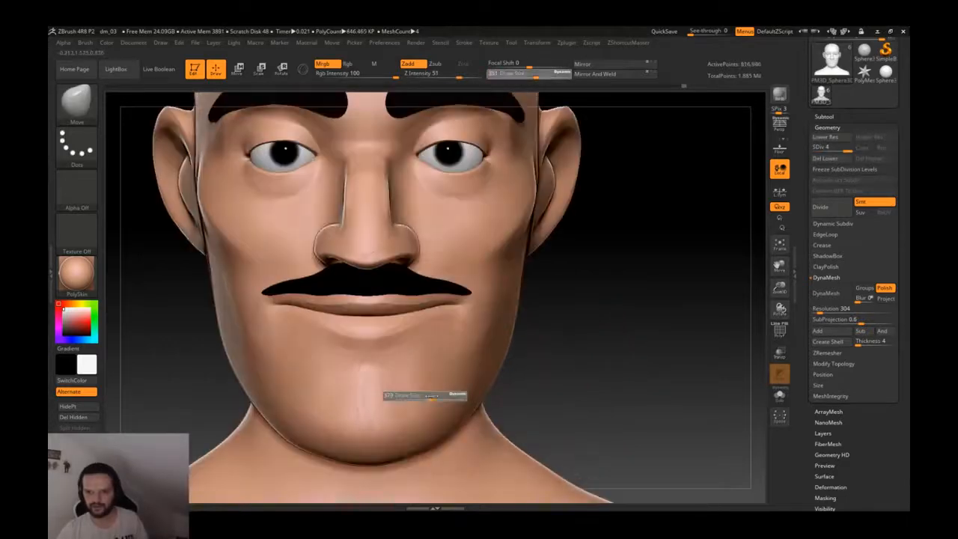
key(shift)
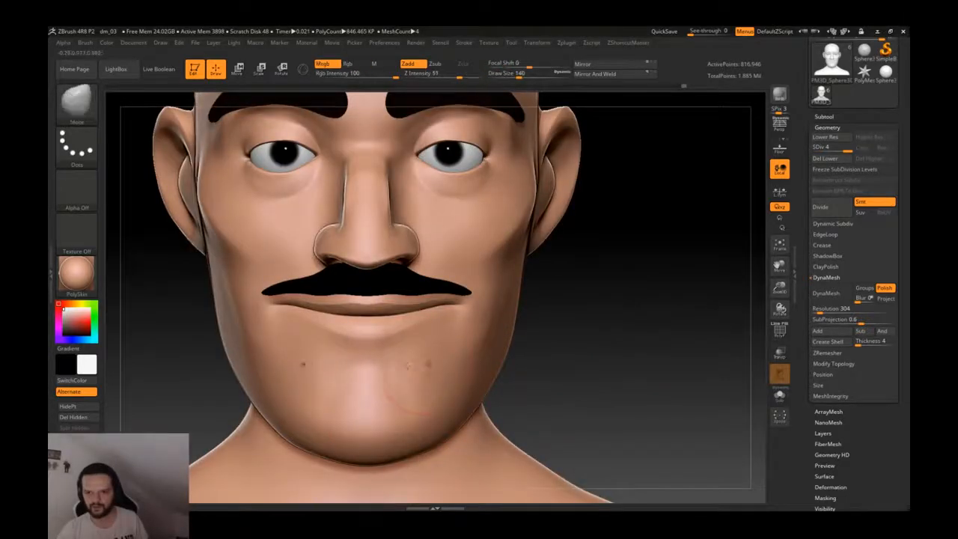
key(s)
drag(421, 364, 409, 365)
key(shift)
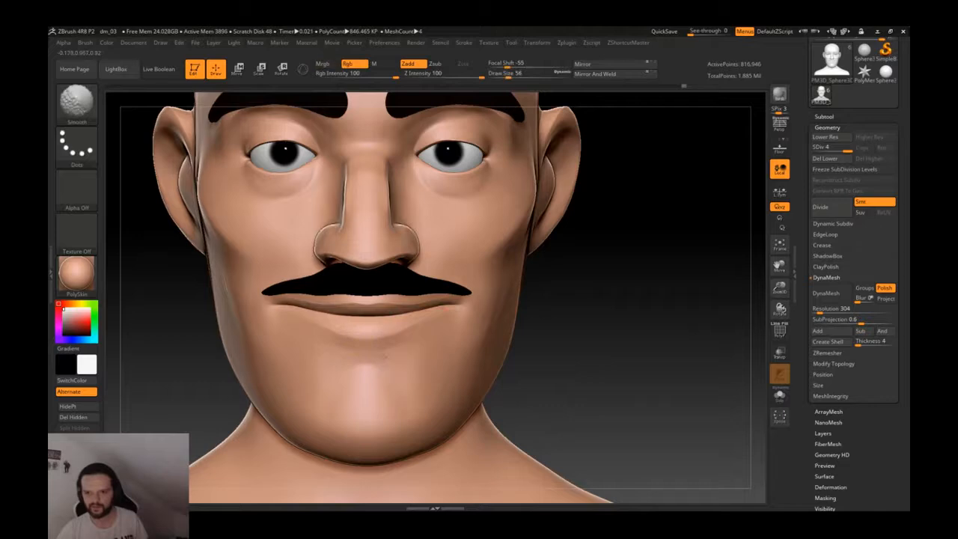
- Lower the head to subdivision level 2 and try to reshape the chin with the Move brush at draw size 128
key(shift+d)
key(shift+d)
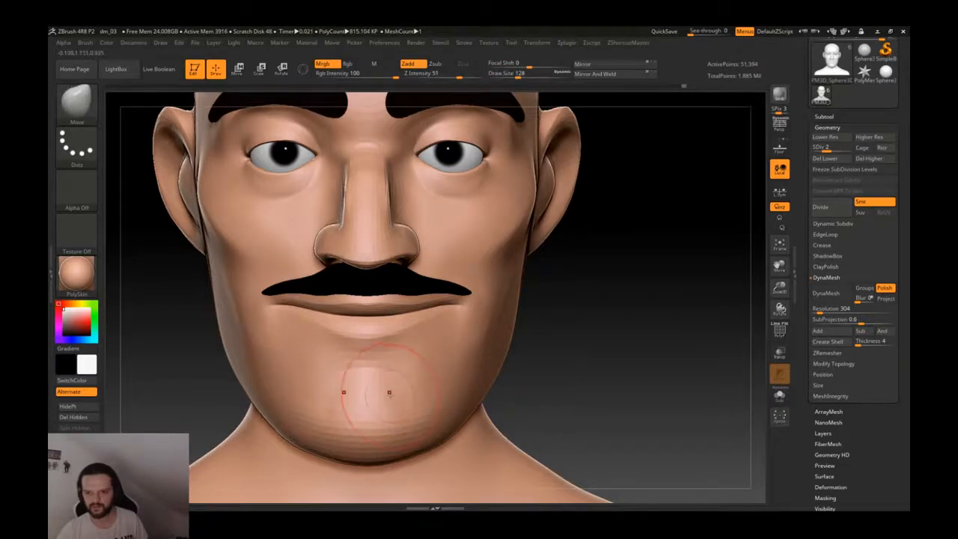
key(2)
key(1)
drag(423, 369, 429, 359)
key(ctrl+z)
key(2)
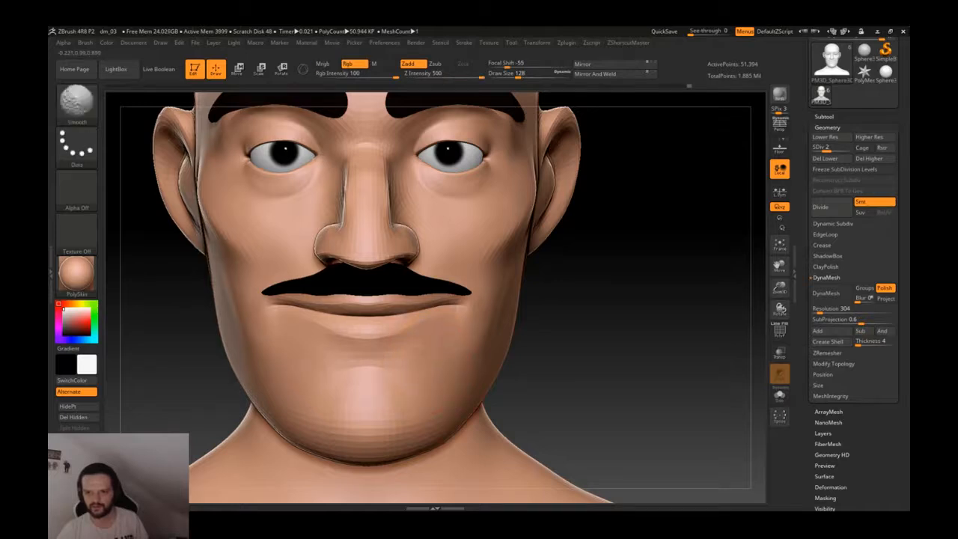
key(1)
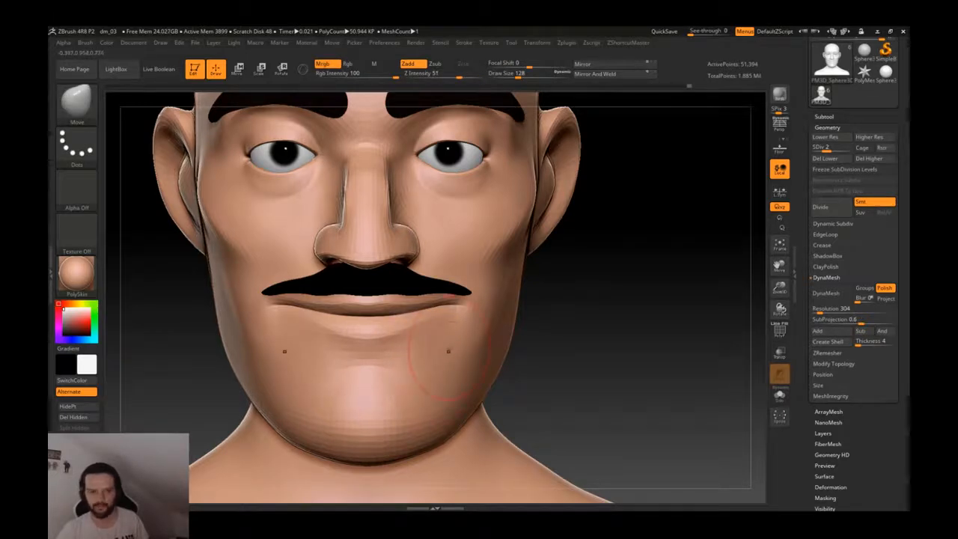
- Return to subdivision level 4 and carve a short crease between the lower lip and chin with DamStandard at draw size 56
key(3)
key(d)
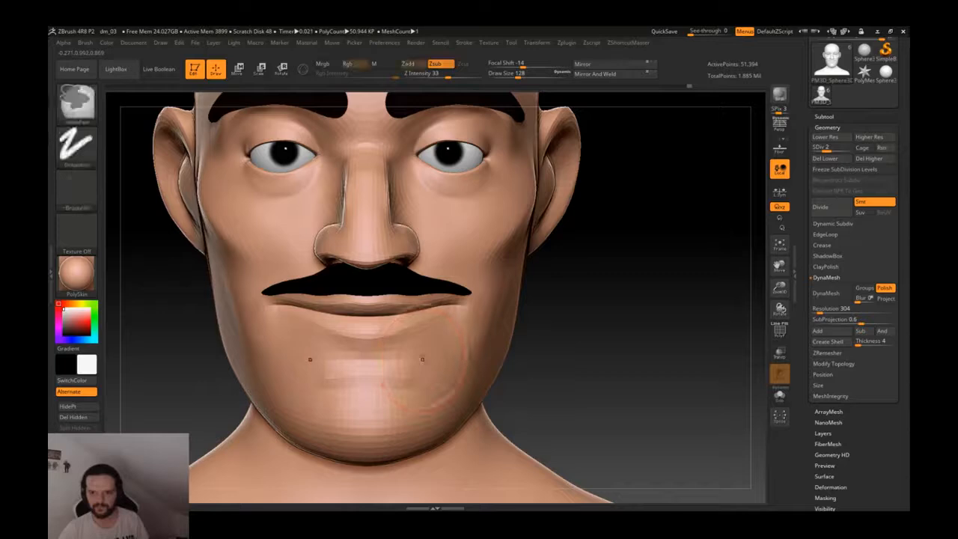
key([)
key([)
key([)
key([)
key([)
key([)
key([)
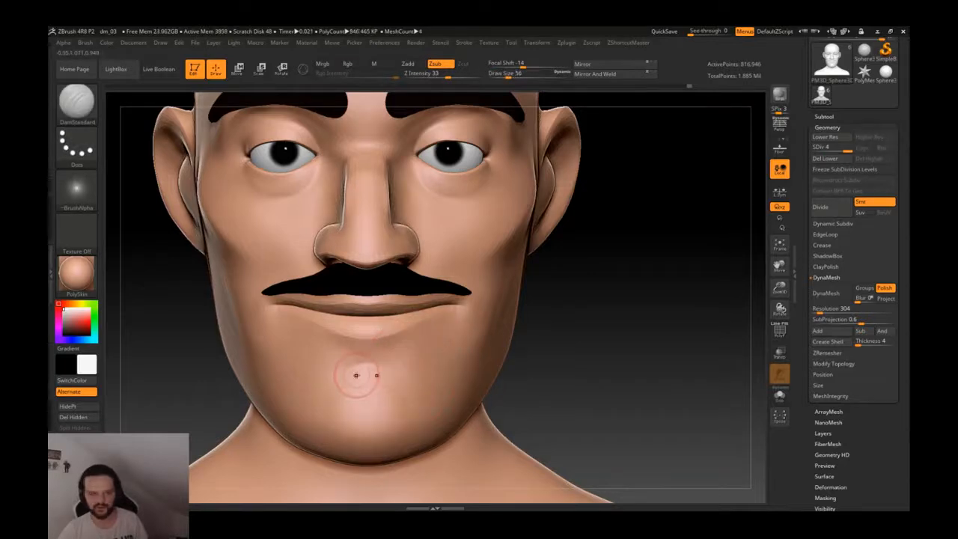
ctrl+right_drag(362, 376, 362, 404)
drag(302, 382, 368, 364)
key(ctrl+z)
drag(320, 382, 371, 365)
key(shift)
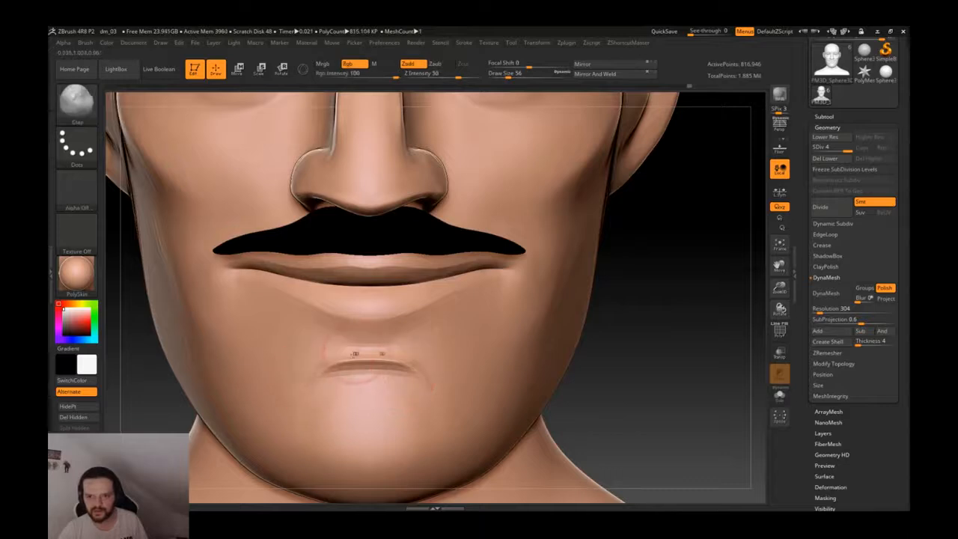
- Try to extend the chin crease outward and down on both sides with DamStandard, checking it from below
key(ctrl+shift)
drag(400, 364, 455, 389)
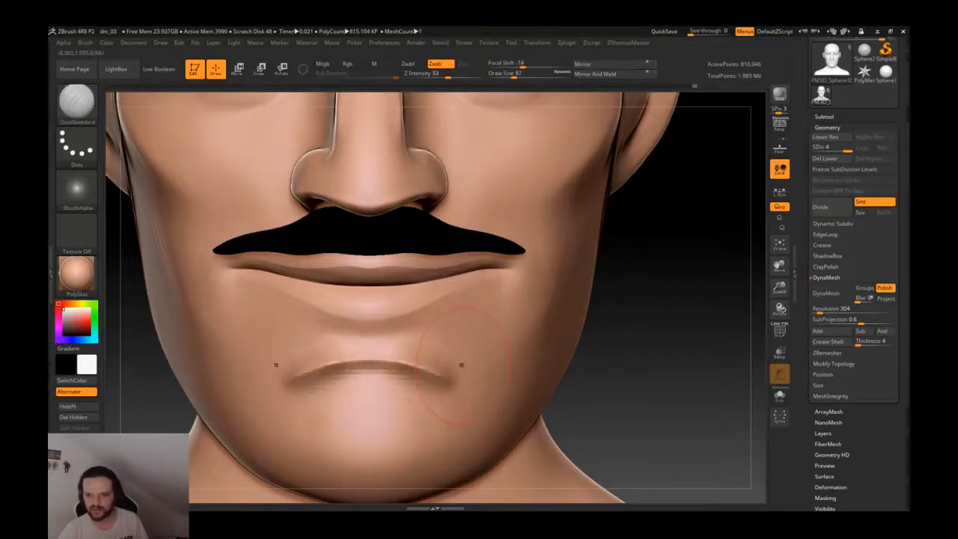
right_drag(455, 363, 407, 329)
key(ctrl+z)
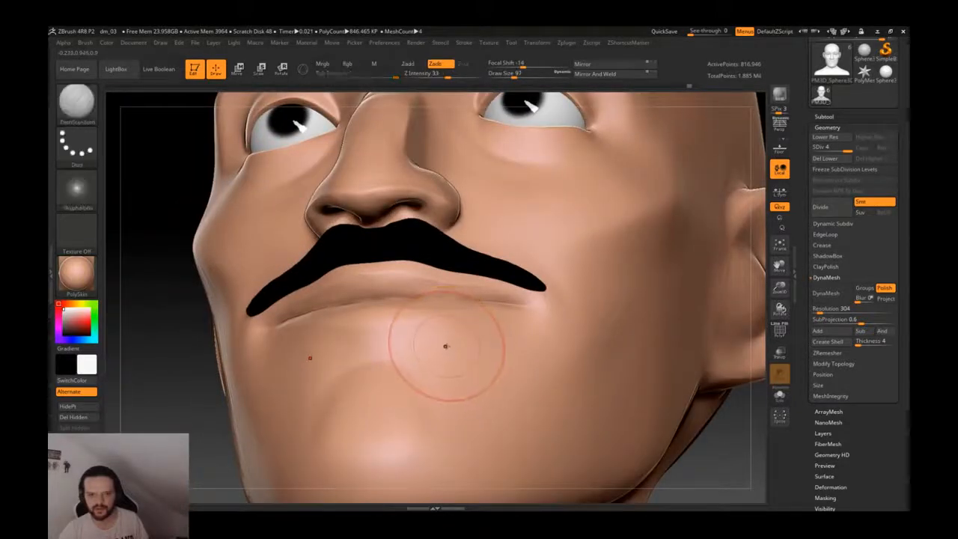
right_drag(372, 370, 351, 364)
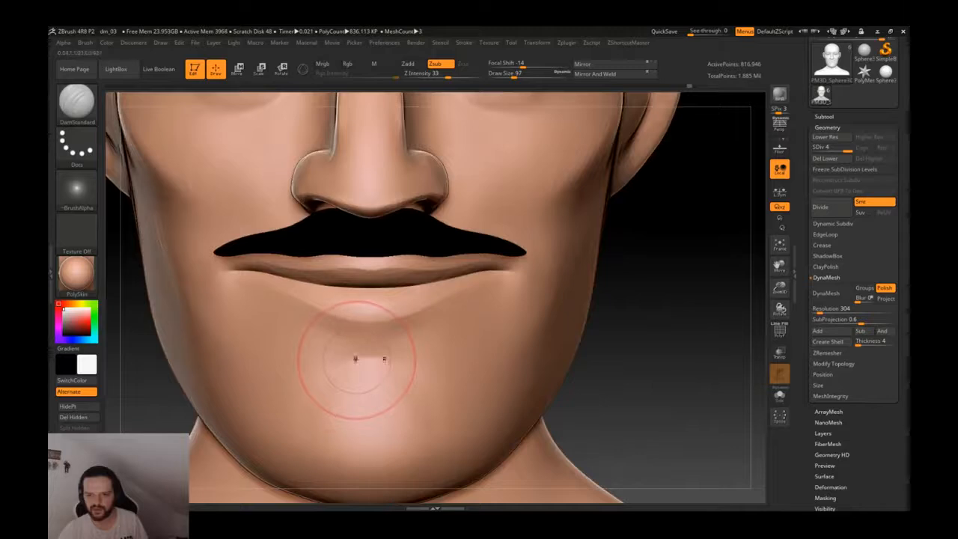
- Recarve the arched crease above the chin with DamStandard at draw size 97 and soften it with Clay strokes
drag(446, 387, 371, 356)
key(ctrl+z)
drag(448, 386, 371, 356)
key(b)
key(c)
key(l)
drag(432, 348, 317, 344)
key(ctrl+z)
key(ctrl+z)
drag(423, 359, 315, 358)
right_drag(315, 358, 342, 347)
- Smooth the area around the chin crease on subdivision level 3 at draw size 56 and return to level 4
key(shift+d)
key(bracketleft)
key(bracketleft)
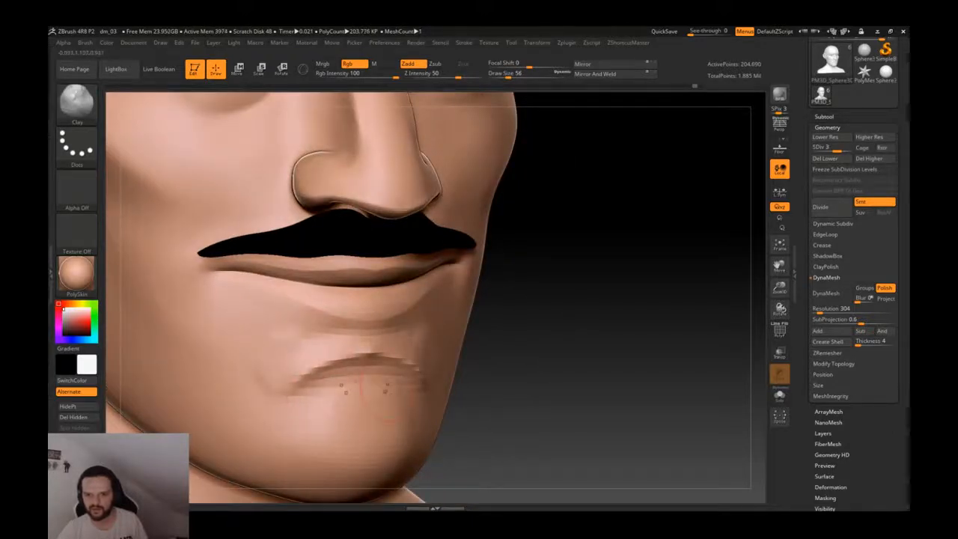
key(shift)
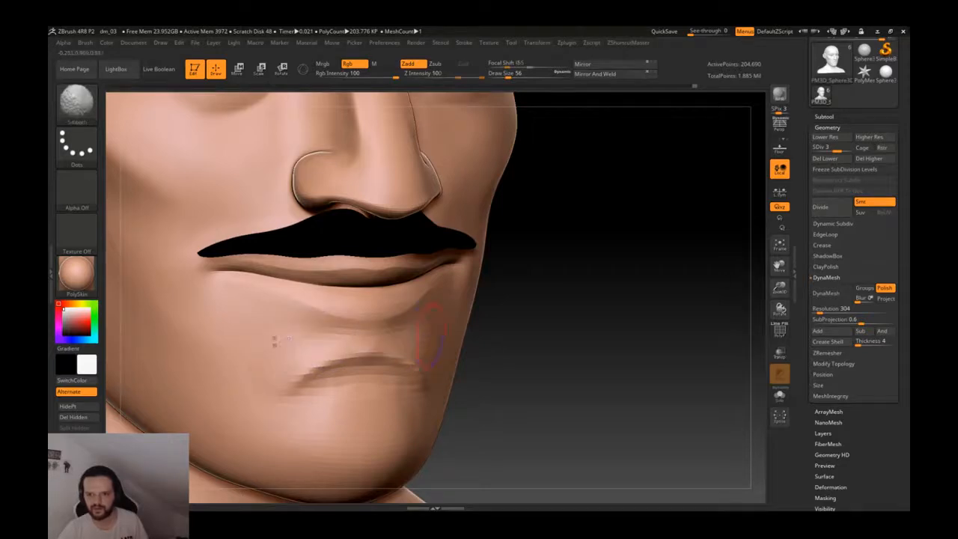
right_drag(426, 333, 416, 342)
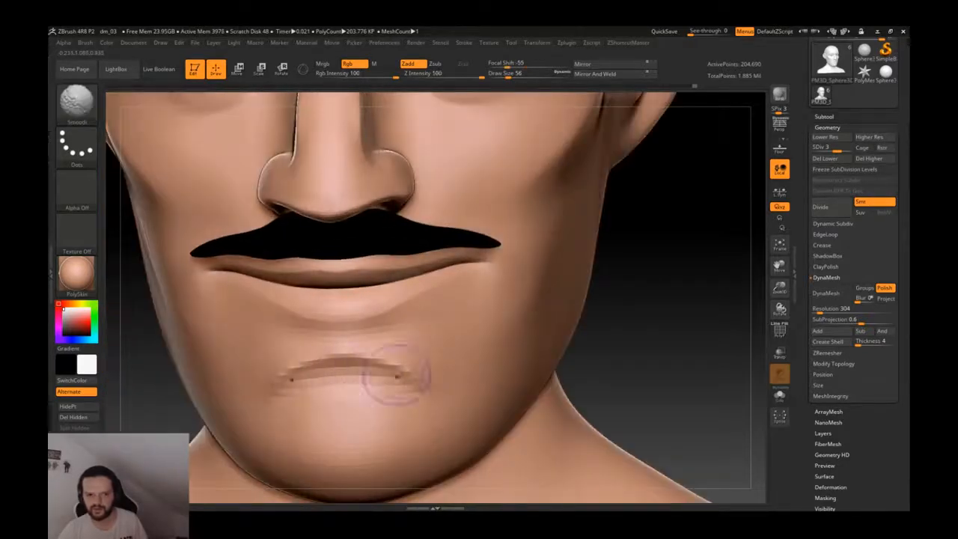
key(d)
mouse_move(449, 363)
right_down()
mouse_move(474, 342)
mouse_move(484, 354)
mouse_move(498, 333)
mouse_move(486, 380)
right_up()
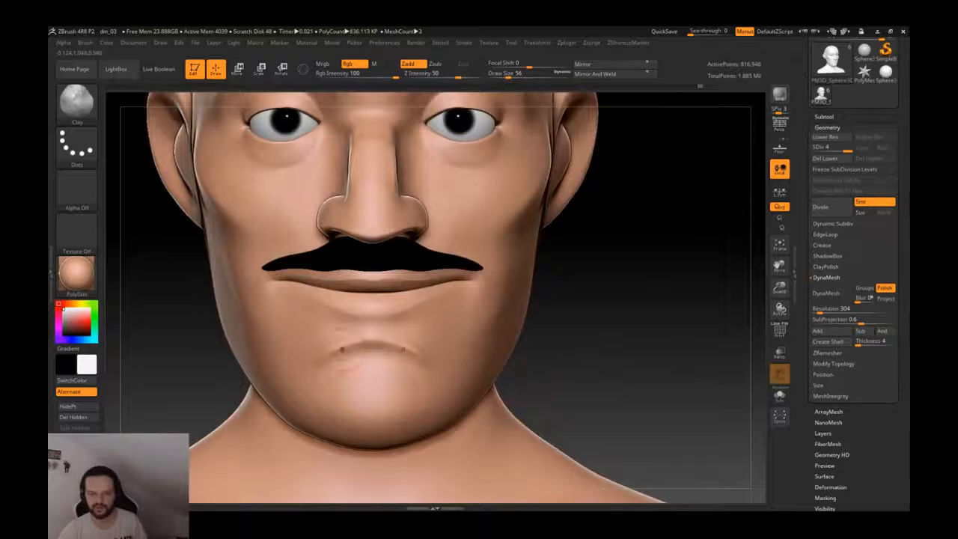
- Flatten the edge of the chin just below the crease with TrimDynamic at draw size 56
ctrl+right_drag(346, 349, 347, 370)
key(b)
key(t)
key(d)
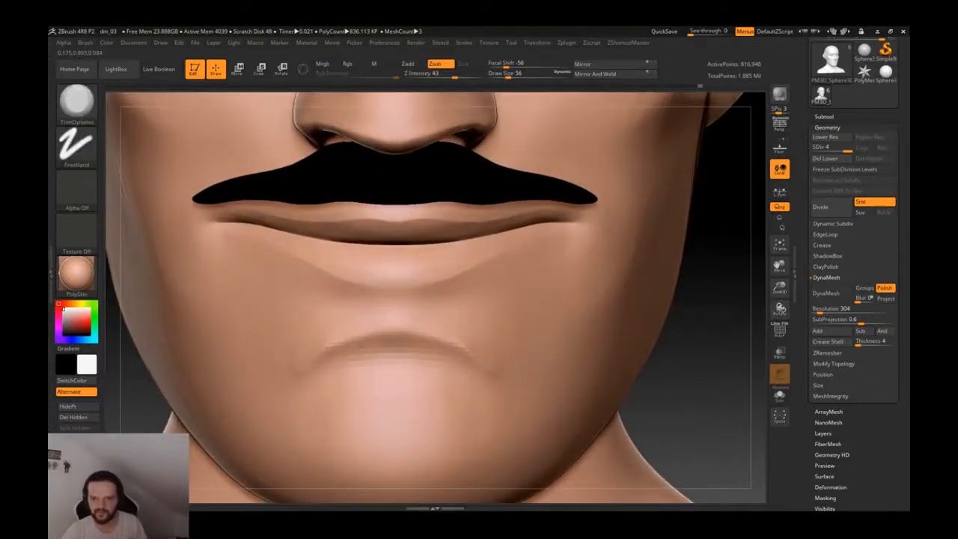
mouse_move(351, 338)
mouse_down()
mouse_move(408, 327)
mouse_move(468, 355)
mouse_move(479, 337)
mouse_move(454, 372)
mouse_up()
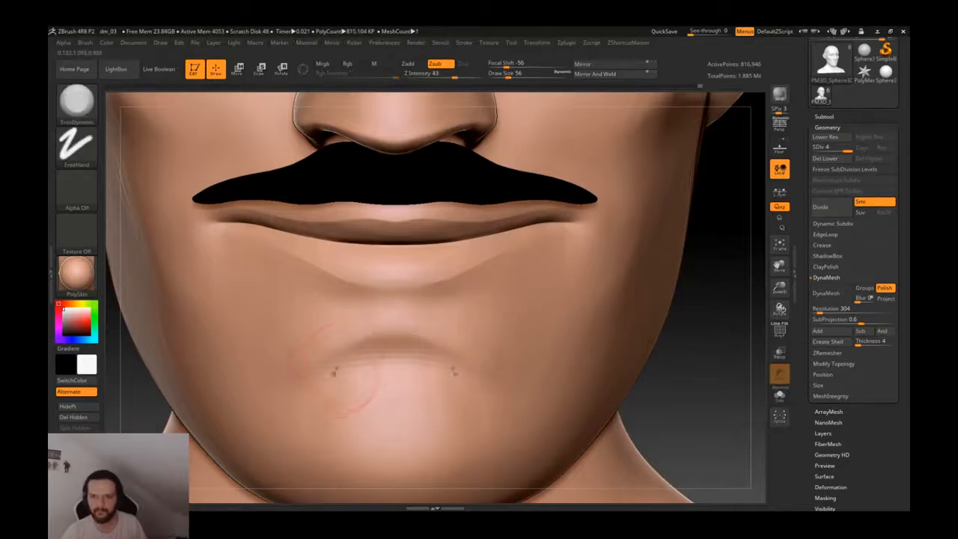
- Deepen the arched chin crease with DamStandard and smooth the surface along it
key(b)
key(d)
key(s)
drag(397, 347, 465, 374)
drag(398, 344, 456, 367)
shift+drag(407, 335, 449, 357)
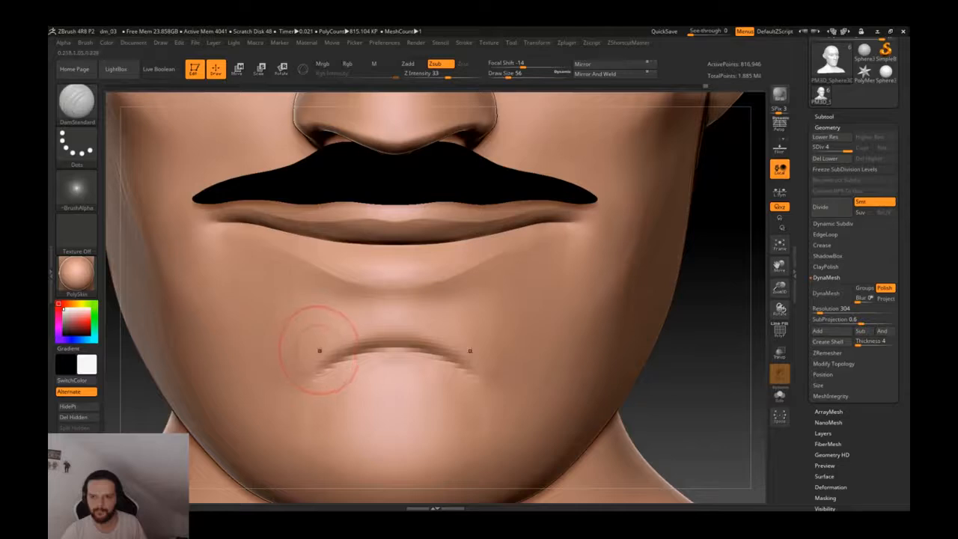
key(b)
key(c)
key(l)
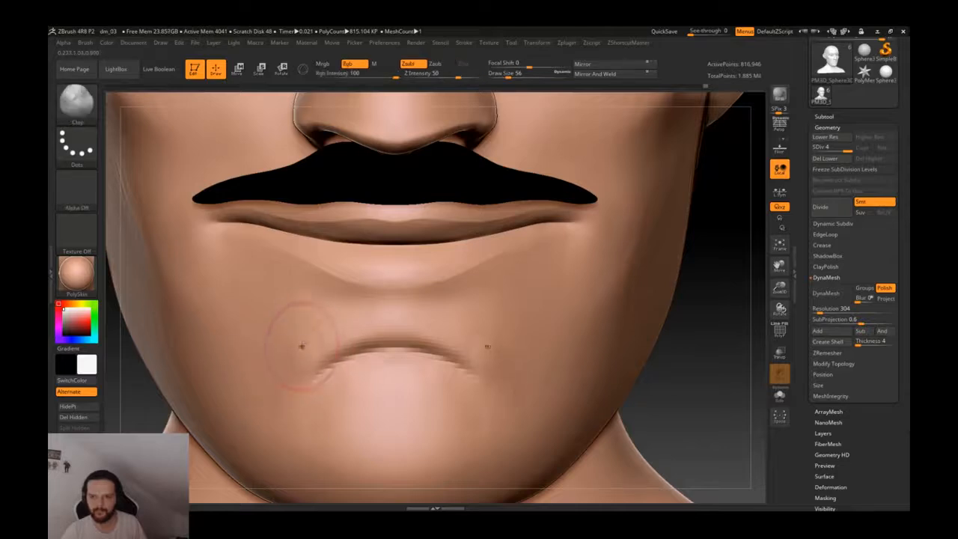
shift+drag(444, 348, 410, 364)
- Sharpen the full arc of the chin crease down to its ends with DamStandard at draw size 56
key(b)
key(i)
key(n)
key(b)
key(d)
key(s)
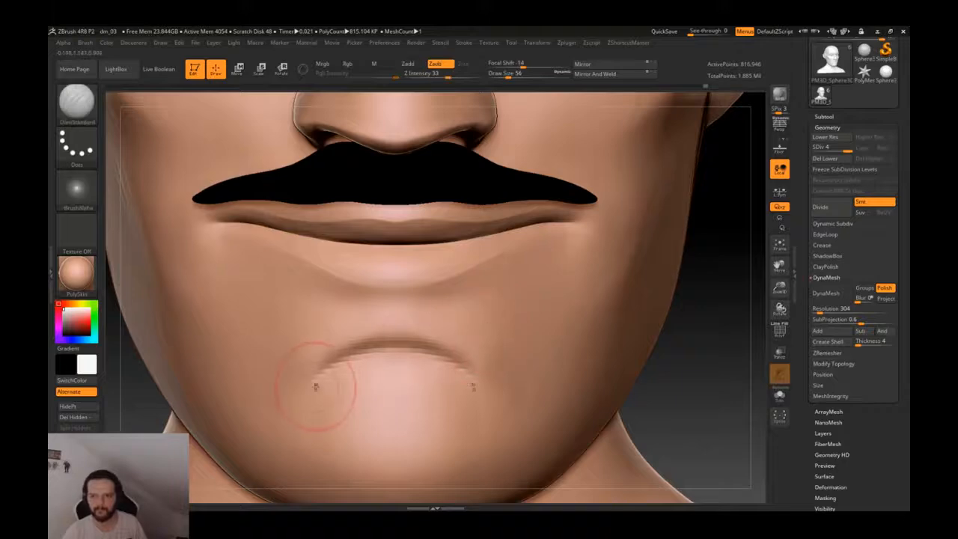
shift+drag(330, 366, 481, 376)
drag(396, 342, 476, 376)
ctrl+right_drag(494, 342, 267, 359)
right_drag(583, 341, 543, 378)
mouse_move(472, 366)
shift+right_down()
mouse_move(505, 358)
mouse_move(449, 330)
shift+right_up()
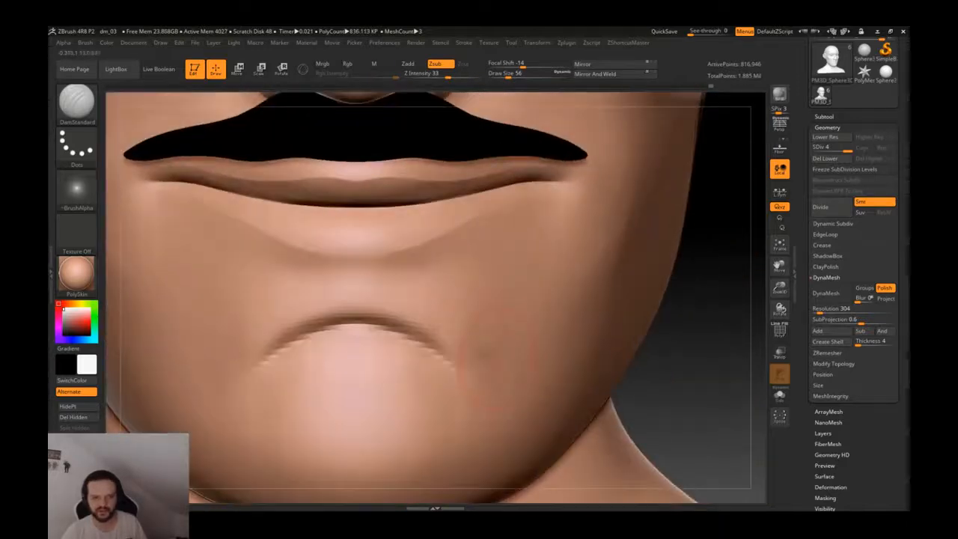
- Revert the head through the undo history to the smooth chin without the crease
key(b)
key(c)
key(l)
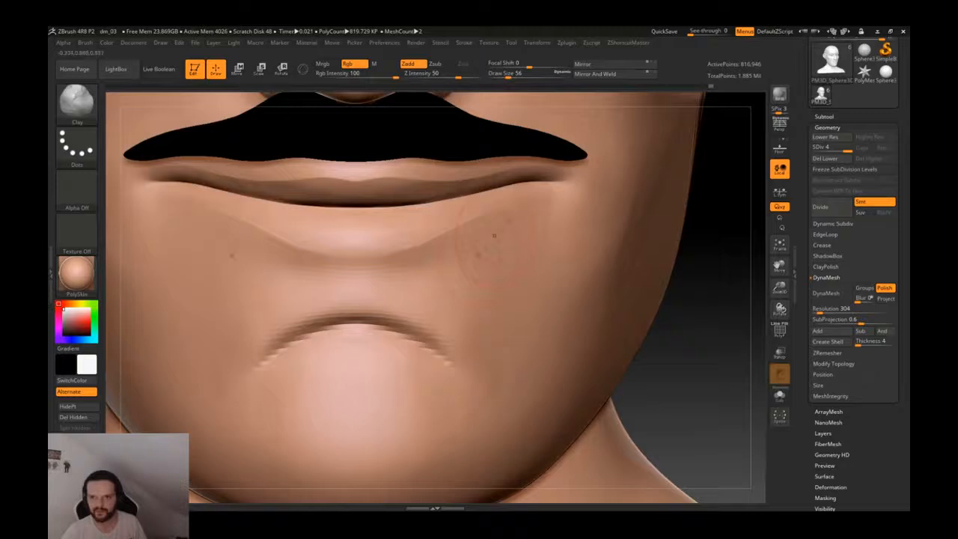
key(shift+d)
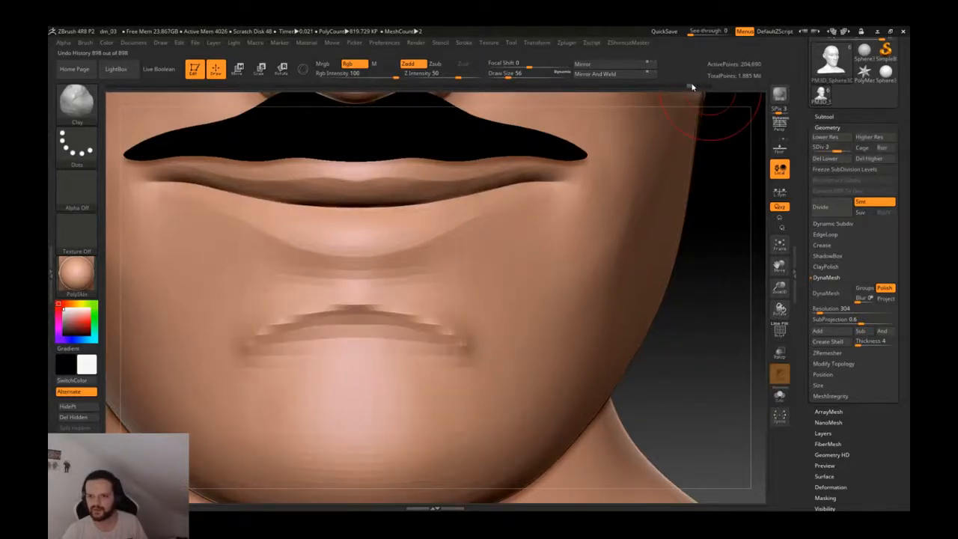
key(d)
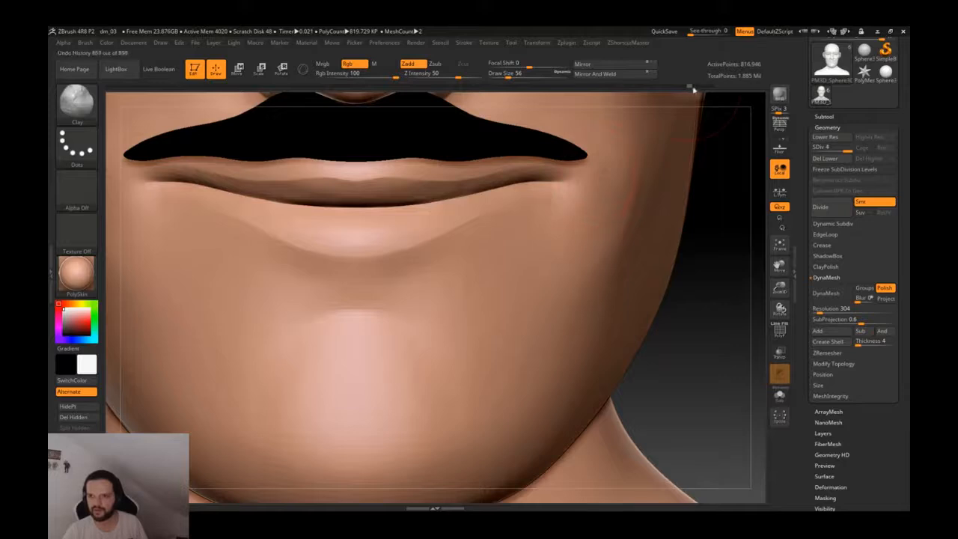
key(shift+d)
key(d)
click(689, 86)
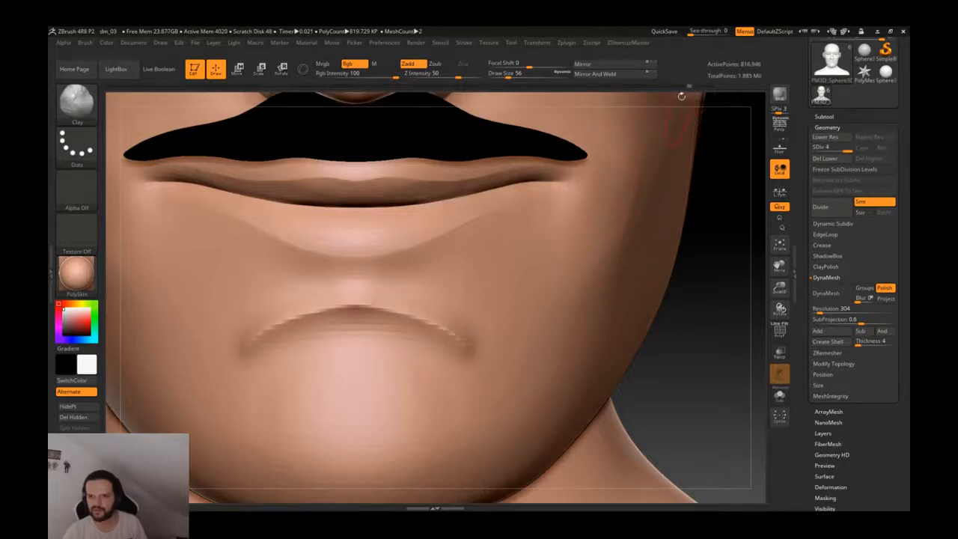
click(689, 88)
- Start reworking the back of the neck at draw size 358, accepting the removal of the newer undo history entries
key(f)
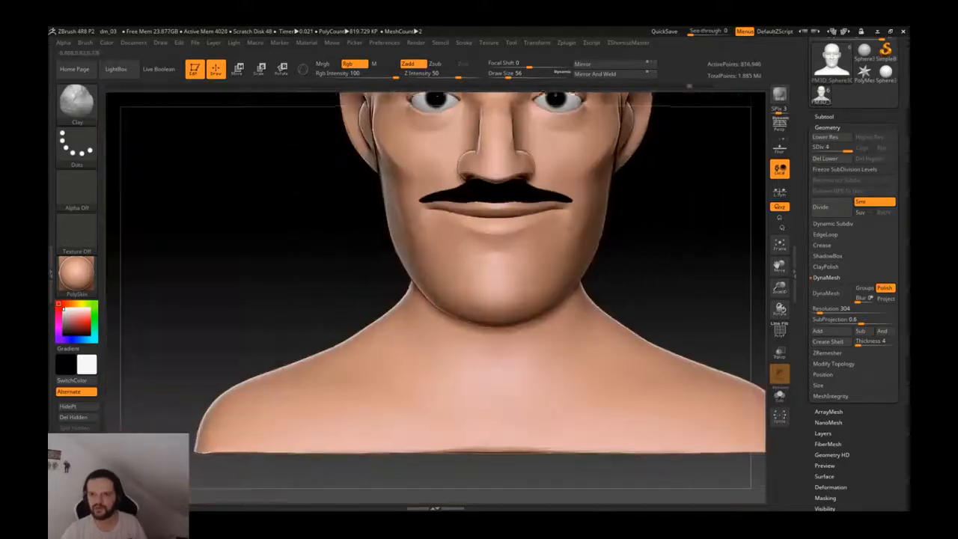
key(f)
right_drag(520, 315, 569, 321)
key(s)
mouse_move(569, 322)
mouse_down()
mouse_move(560, 322)
mouse_move(576, 323)
mouse_up()
mouse_move(575, 323)
right_down()
mouse_move(561, 319)
mouse_move(576, 277)
mouse_move(566, 271)
mouse_move(614, 348)
mouse_move(421, 344)
mouse_move(408, 302)
mouse_move(419, 349)
mouse_move(297, 295)
right_up()
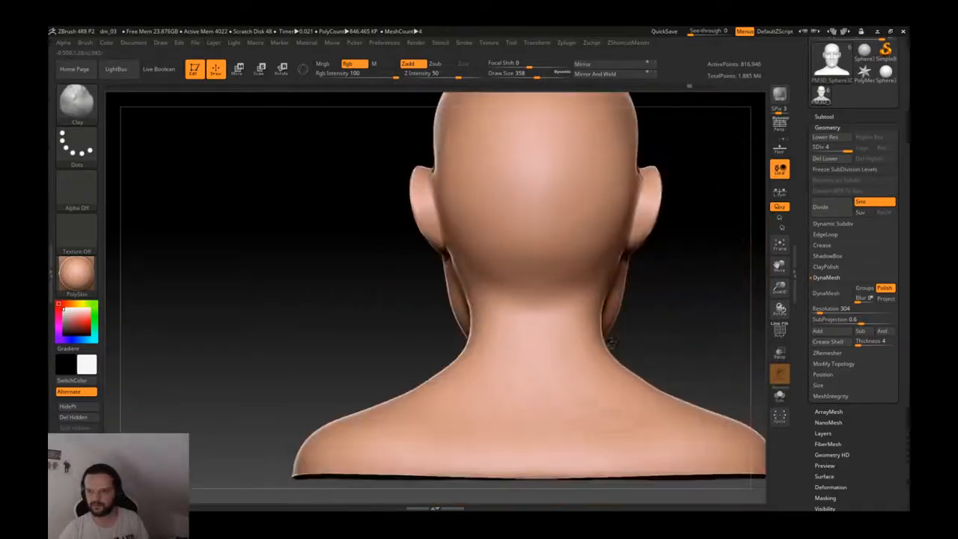
click(582, 316)
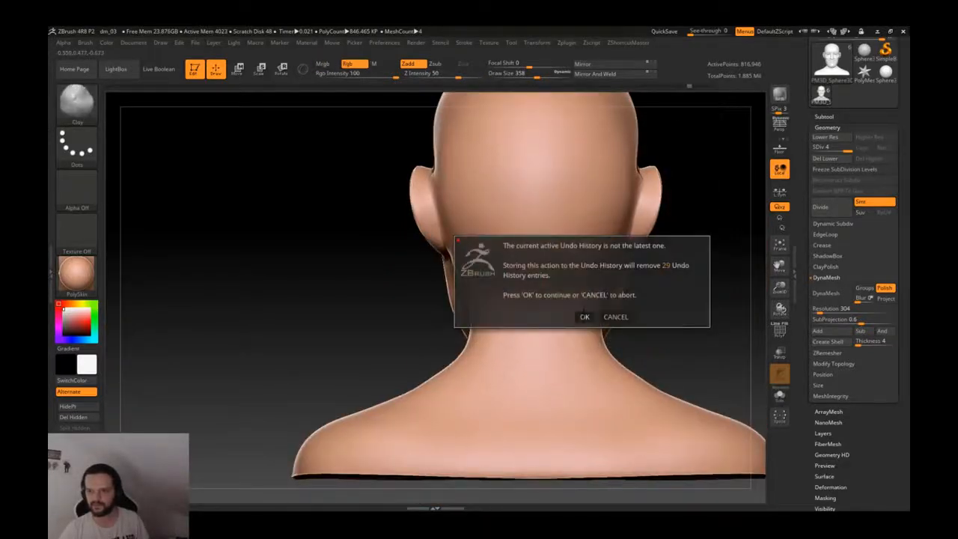
click(583, 317)
- Lower the head to subdivision level 2 and smooth the back of the head and neck
key(shift+d)
key(shift+d)
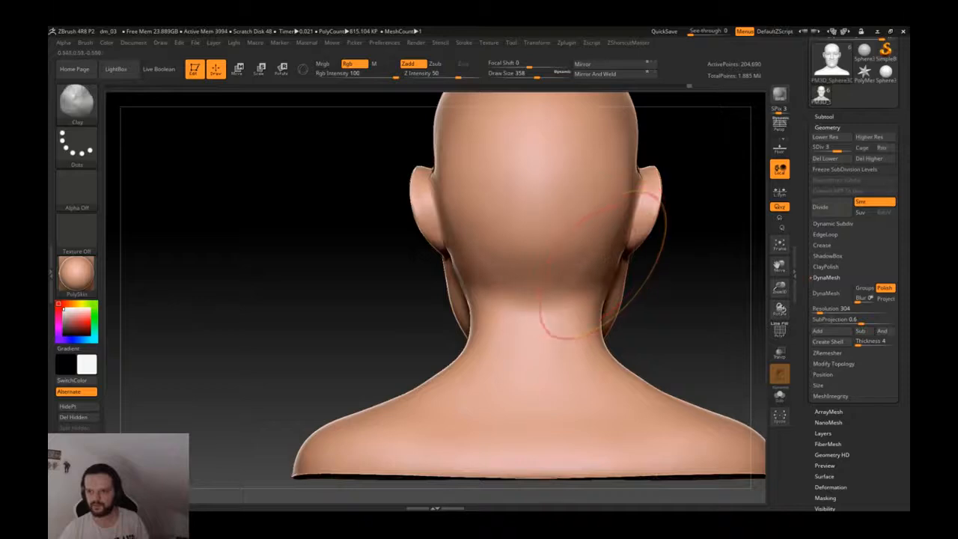
key(shift)
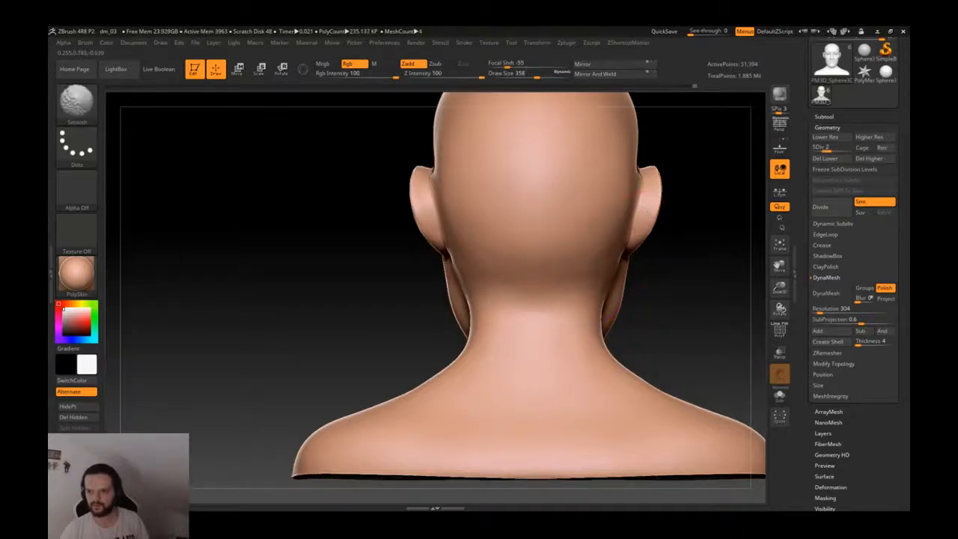
mouse_move(479, 258)
right_down()
mouse_move(519, 250)
mouse_move(550, 280)
mouse_move(585, 268)
mouse_move(559, 270)
mouse_move(570, 218)
mouse_move(674, 203)
right_up()
alt+right_drag(581, 252, 567, 352)
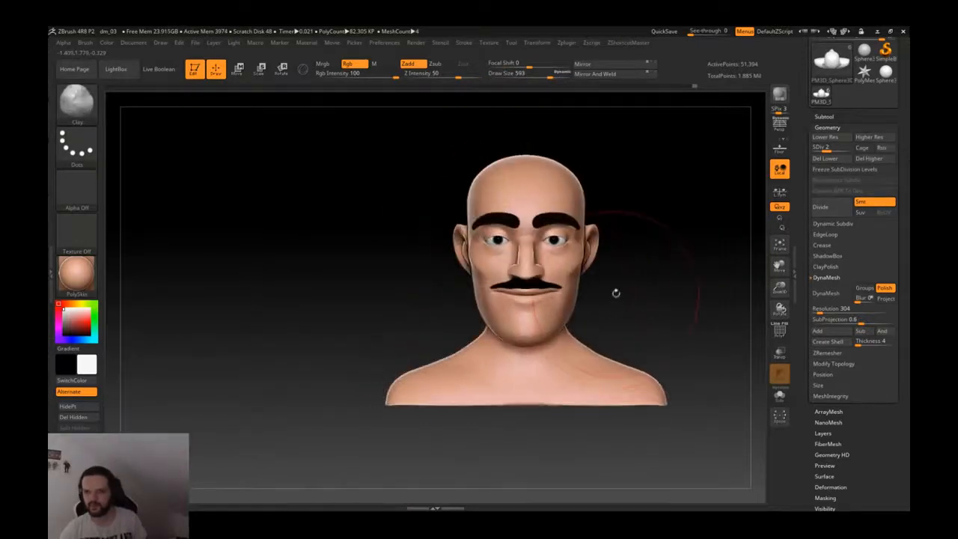
- Save the project over the existing dm_03 file
key(ctrl+s)
click(591, 371)
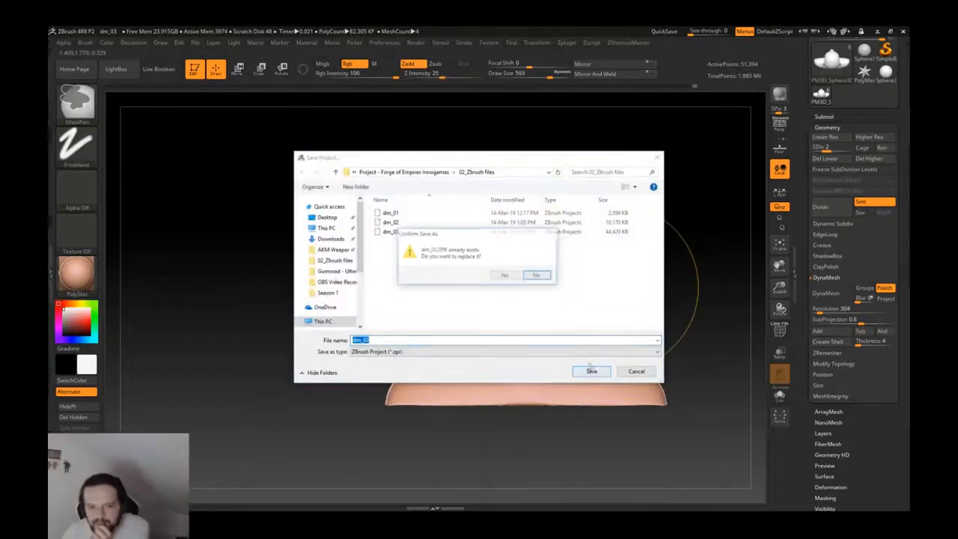
click(507, 274)
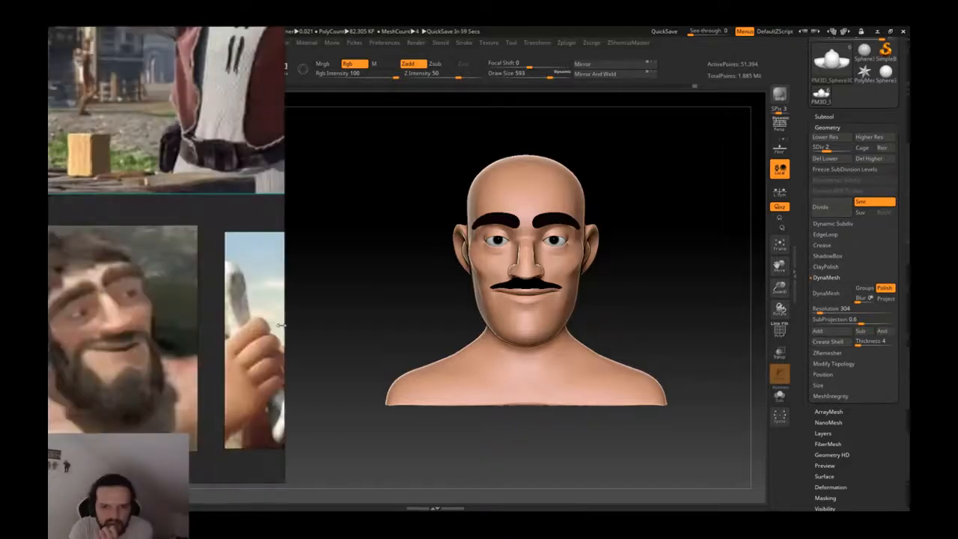
- Compare the bust's facial proportions with the reference image of the dark-haired man with moustache and goatee
middle_drag(247, 421, 113, 316)
scroll(135, 331, up, 5)
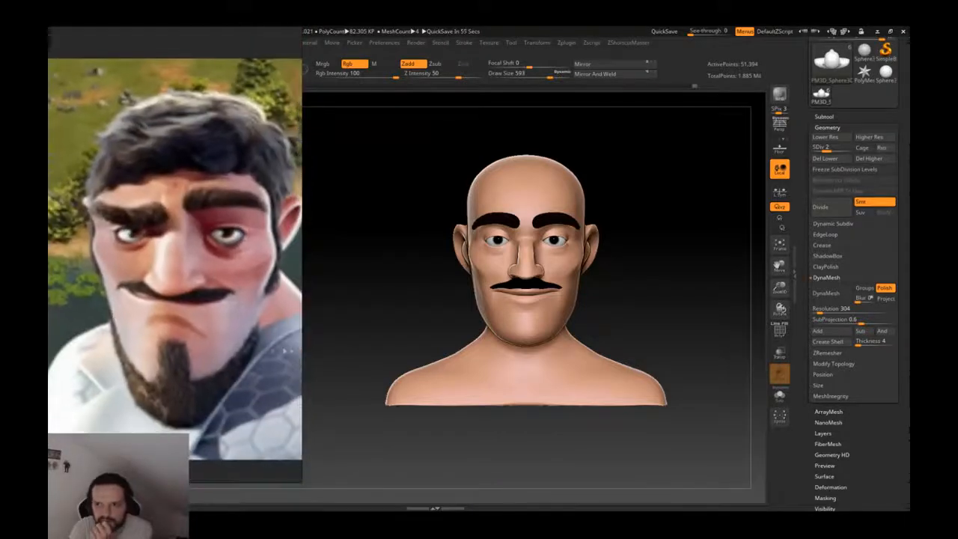
mouse_move(494, 348)
right_down()
mouse_move(322, 340)
mouse_move(479, 346)
right_up()
key(alt+Tab)
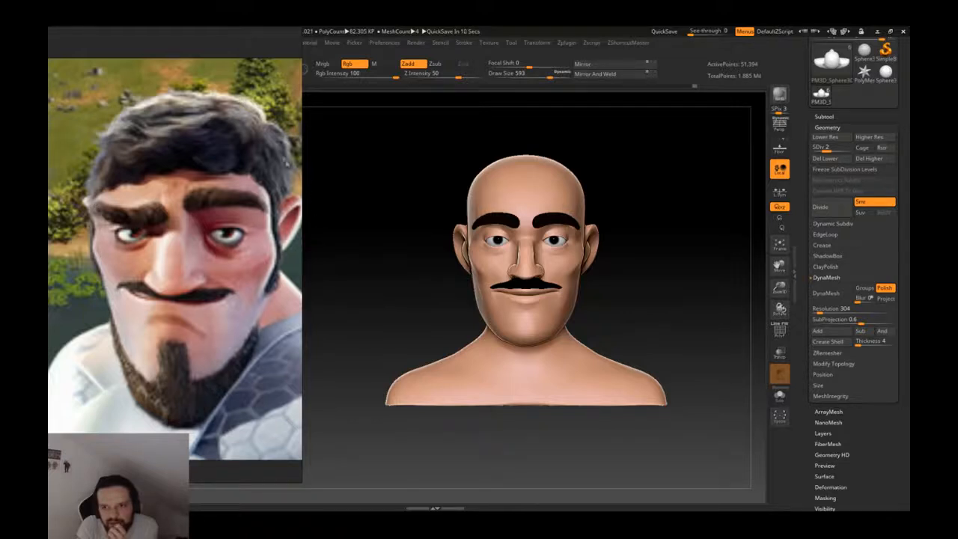
right_drag(265, 162, 274, 163)
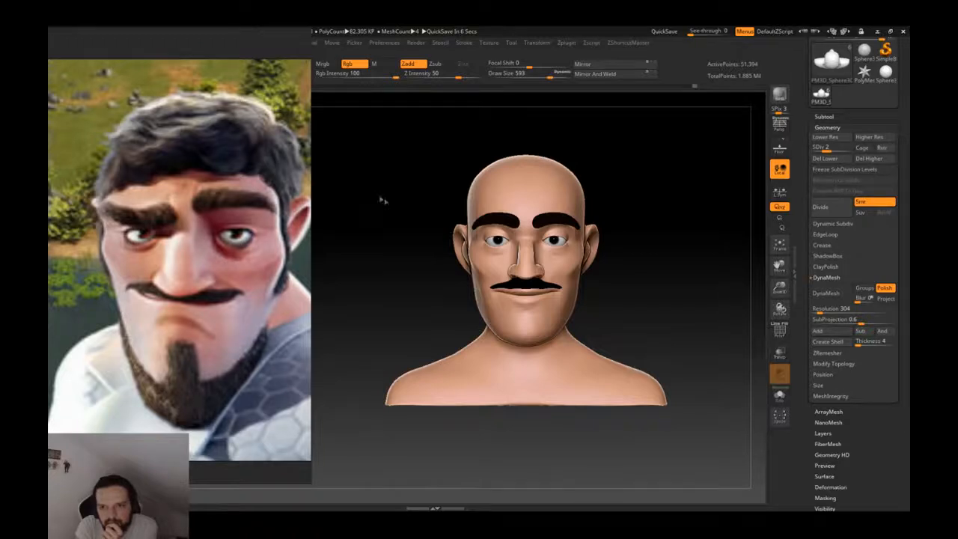
drag(652, 213, 496, 230)
shift+drag(501, 317, 615, 320)
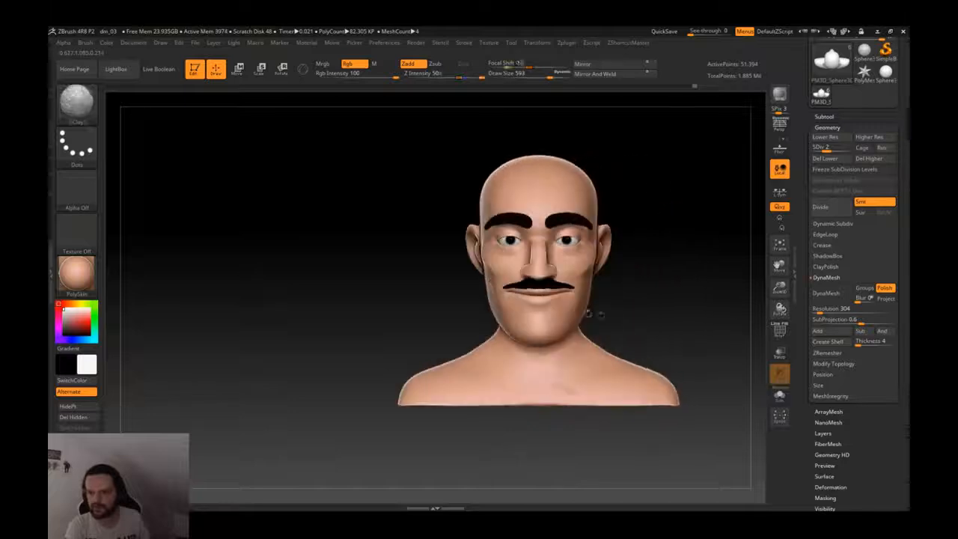